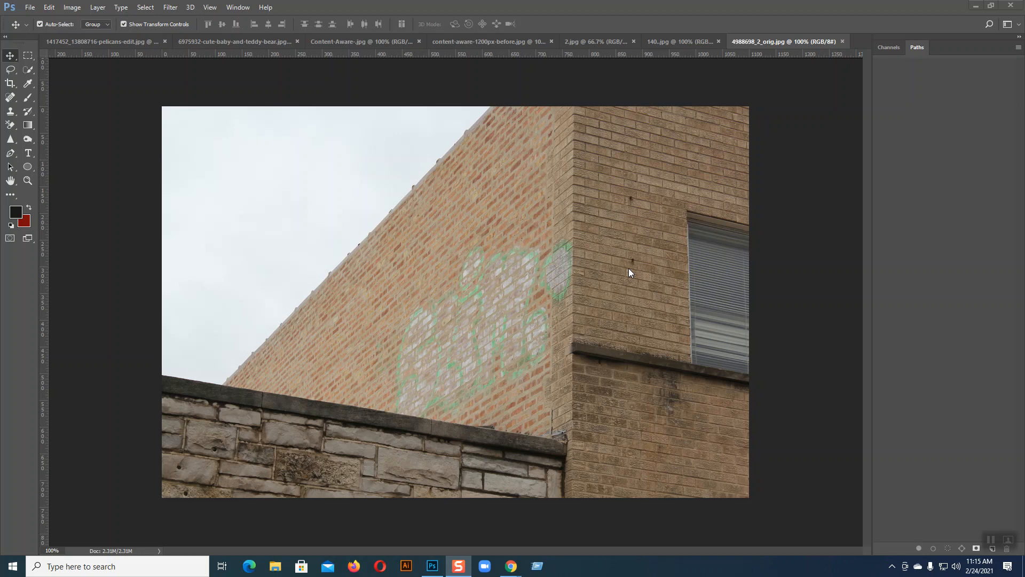
# Bring up 6975932-cute-baby-and-teddy-bear.jpg and activate the Clone Stamp tool.
pyautogui.click(211, 41)
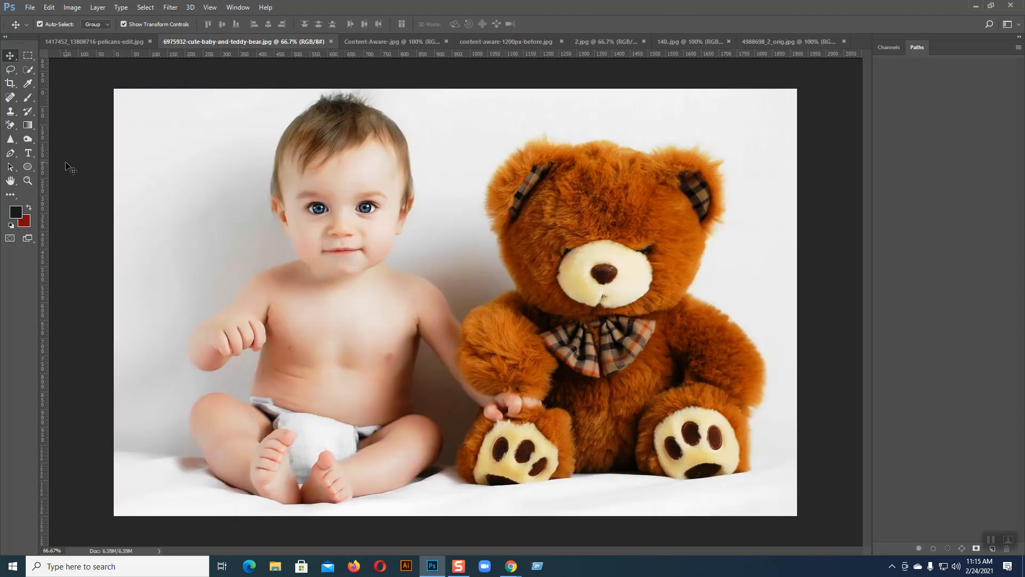
pyautogui.click(10, 113)
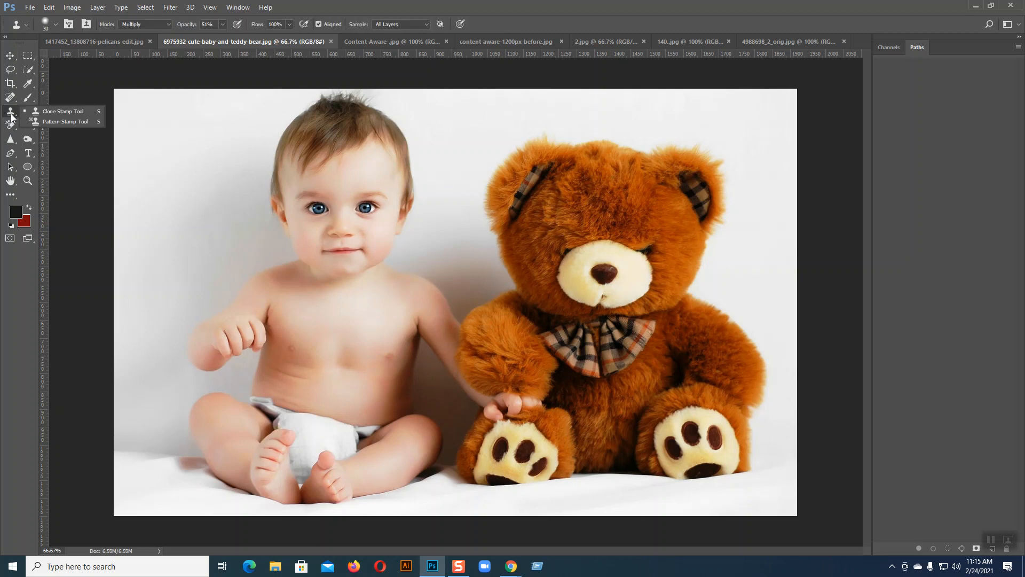
pyautogui.click(52, 113)
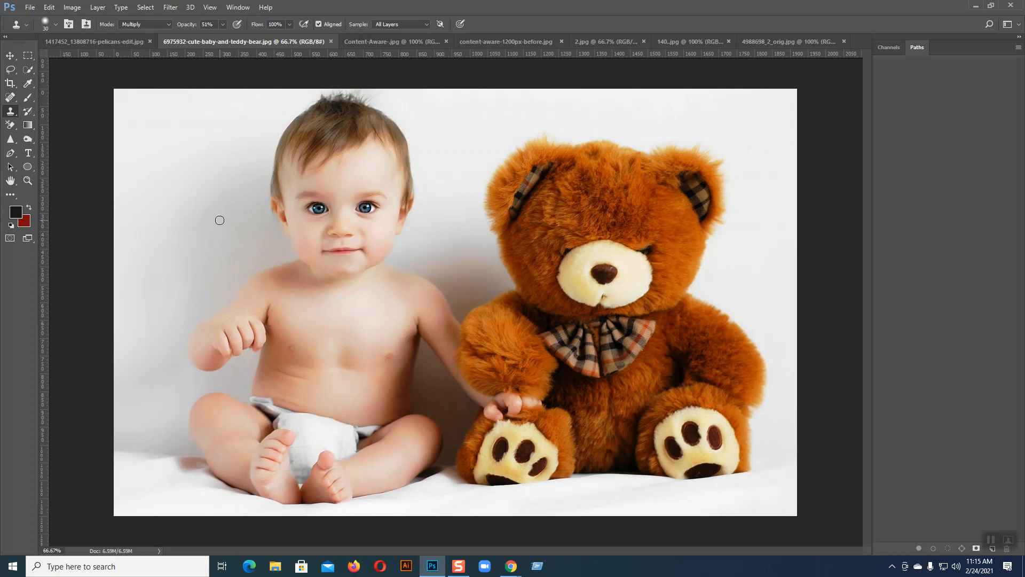
# Show the Layers panel and dock it directly below the Channels and Paths group.
pyautogui.click(239, 7)
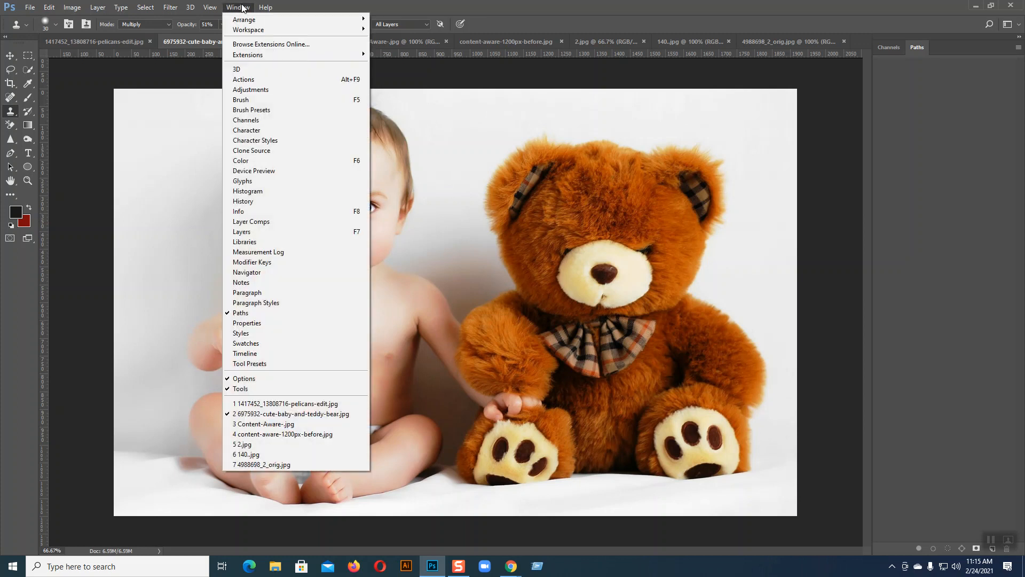
pyautogui.click(254, 231)
pyautogui.moveTo(800, 111); pyautogui.dragTo(908, 88)
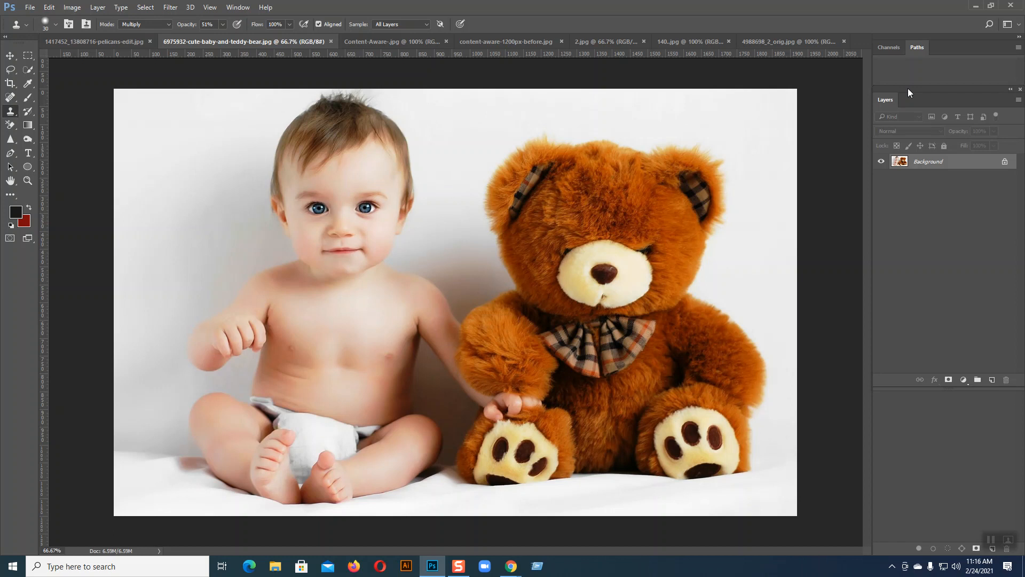
pyautogui.click(31, 8)
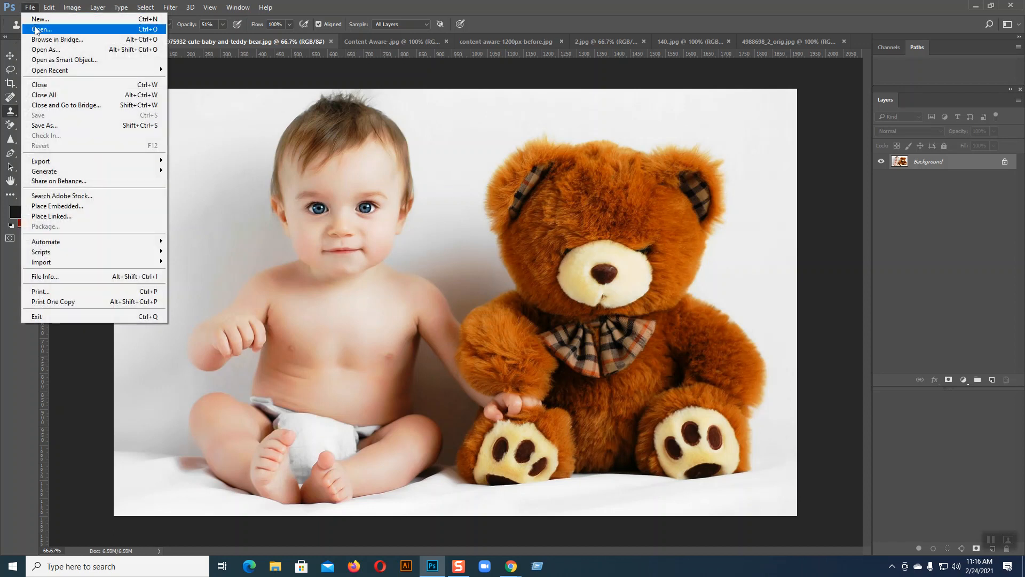
pyautogui.click(37, 30)
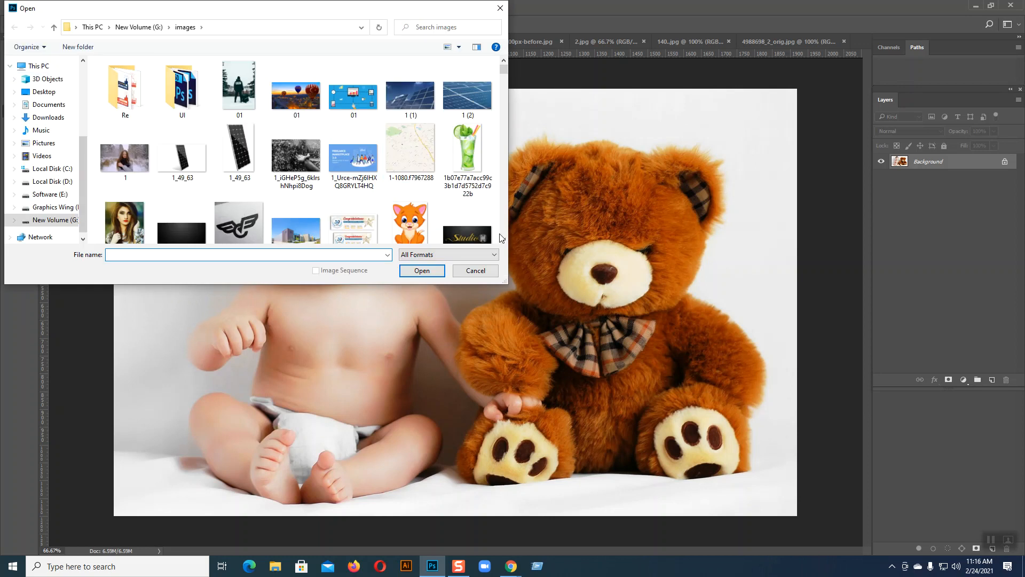
pyautogui.scroll(-5, 396, 204)
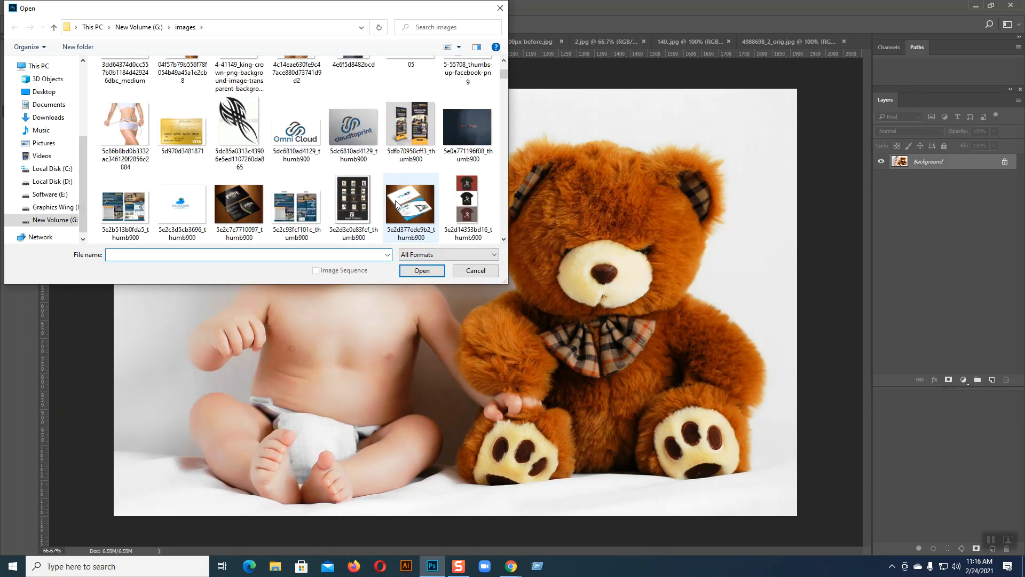
pyautogui.click(470, 271)
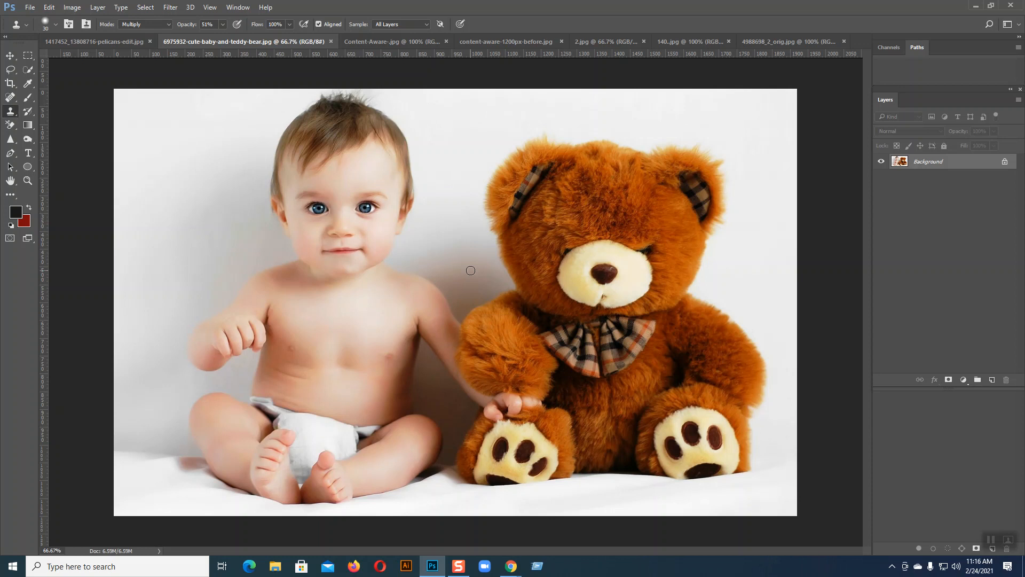
# View the graffiti wall and statue images, and return to the baby and teddy bear image.
pyautogui.click(768, 40)
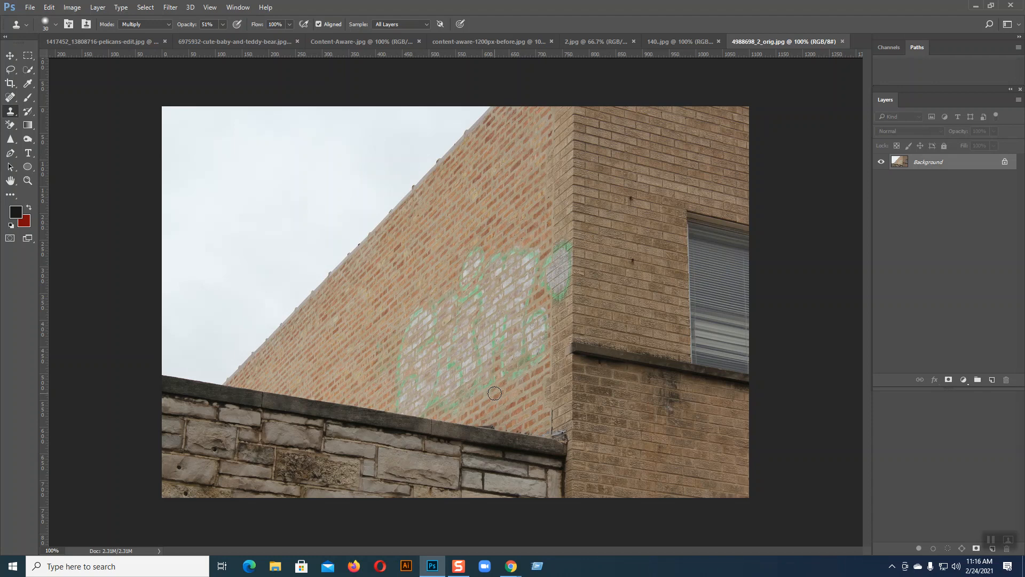
pyautogui.click(672, 43)
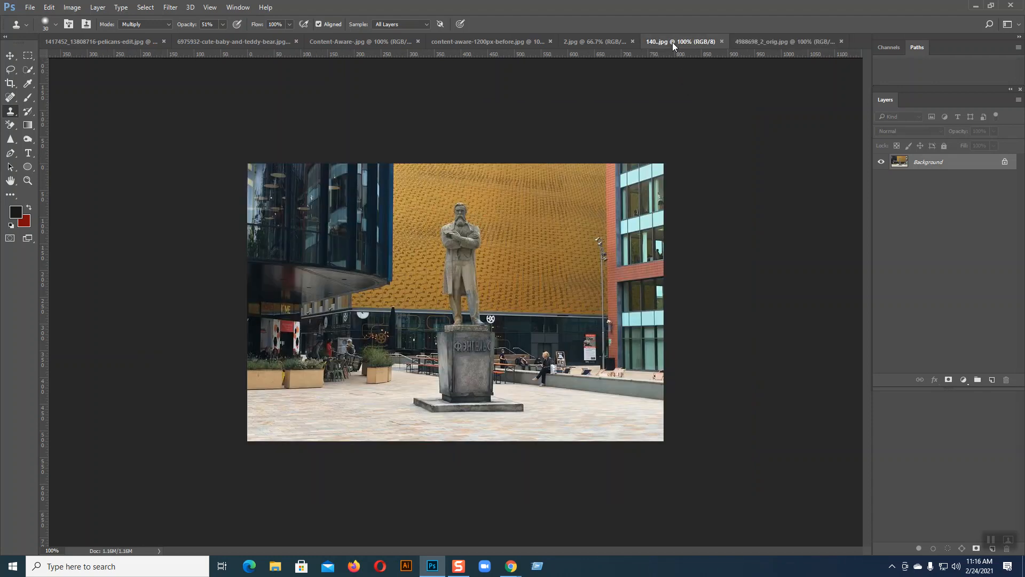
pyautogui.click(777, 42)
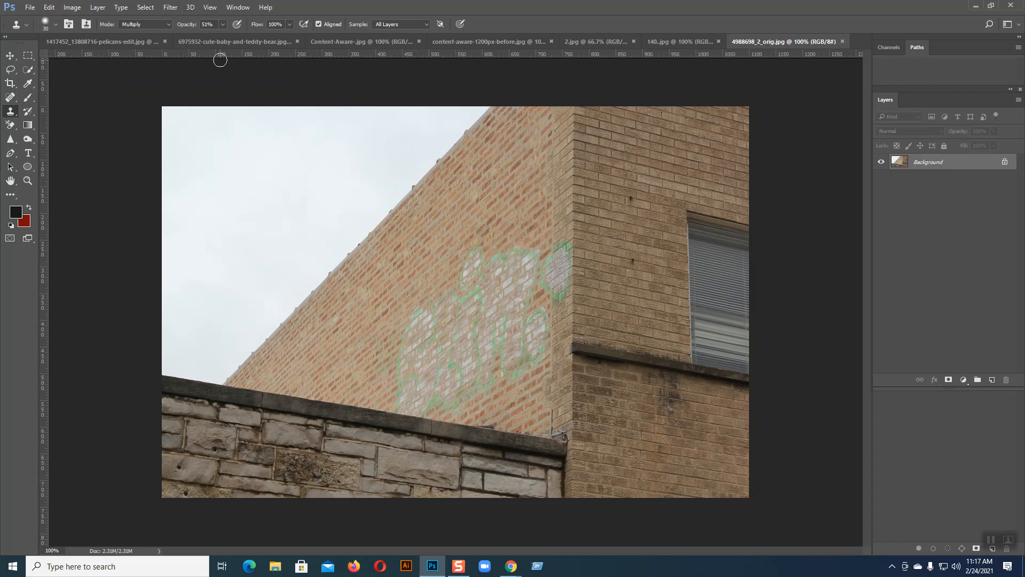
pyautogui.click(227, 43)
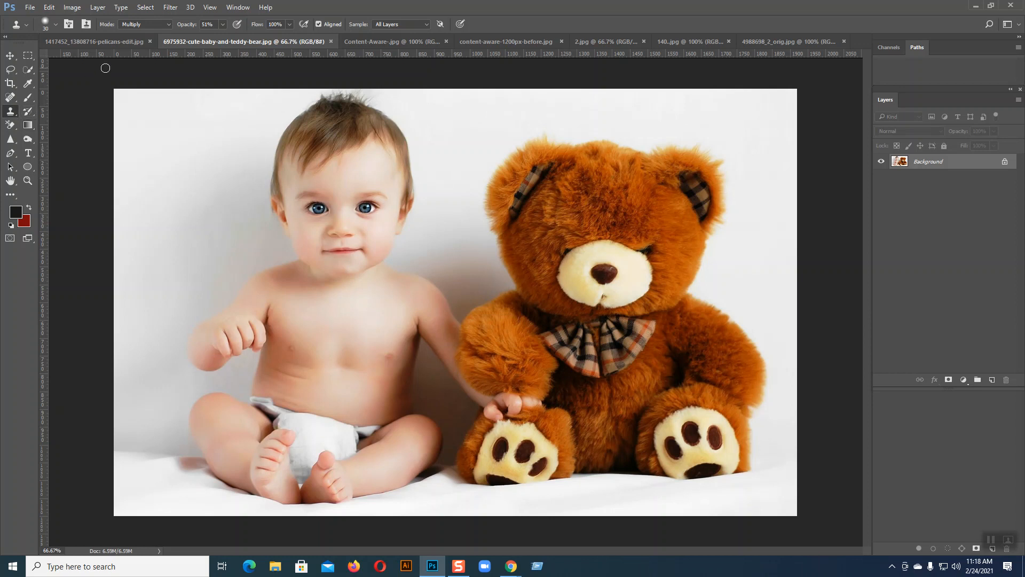
# Set the Clone Stamp to Normal mode with 100% opacity.
pyautogui.click(166, 25)
pyautogui.scroll(3, 167, 25)
pyautogui.click(164, 32)
pyautogui.click(194, 151)
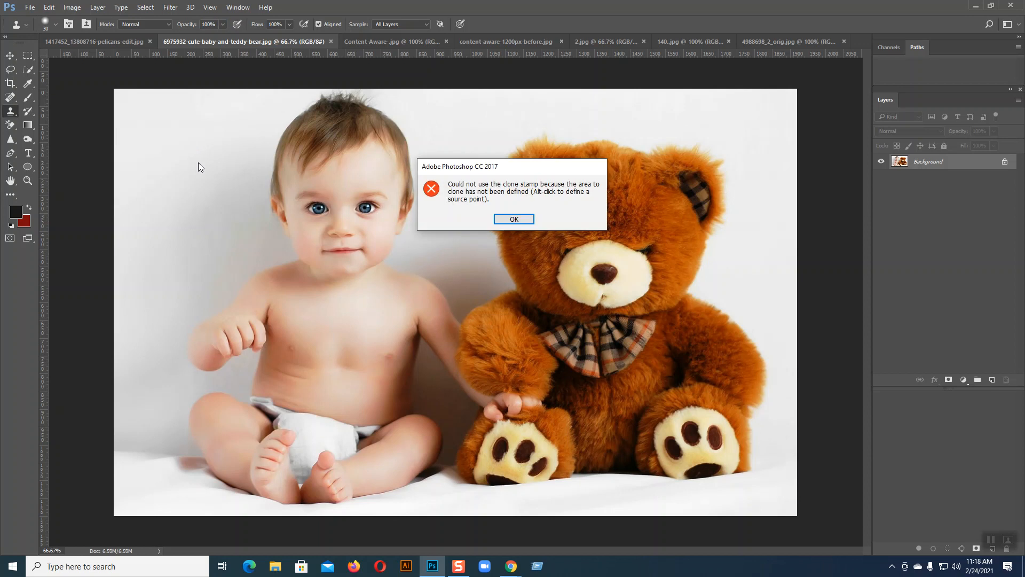
pyautogui.click(513, 219)
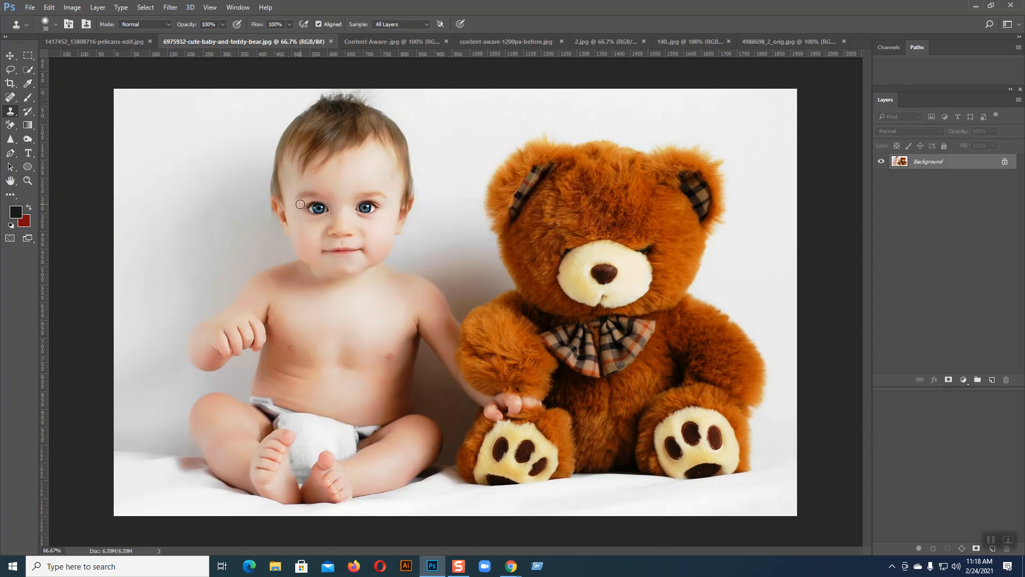
# Enlarge the Clone Stamp brush to size 50 for work on the baby's face.
pyautogui.press(']')
pyautogui.press(']')
pyautogui.press(']')
pyautogui.press('[')
pyautogui.hotkey('ctrl', '+')
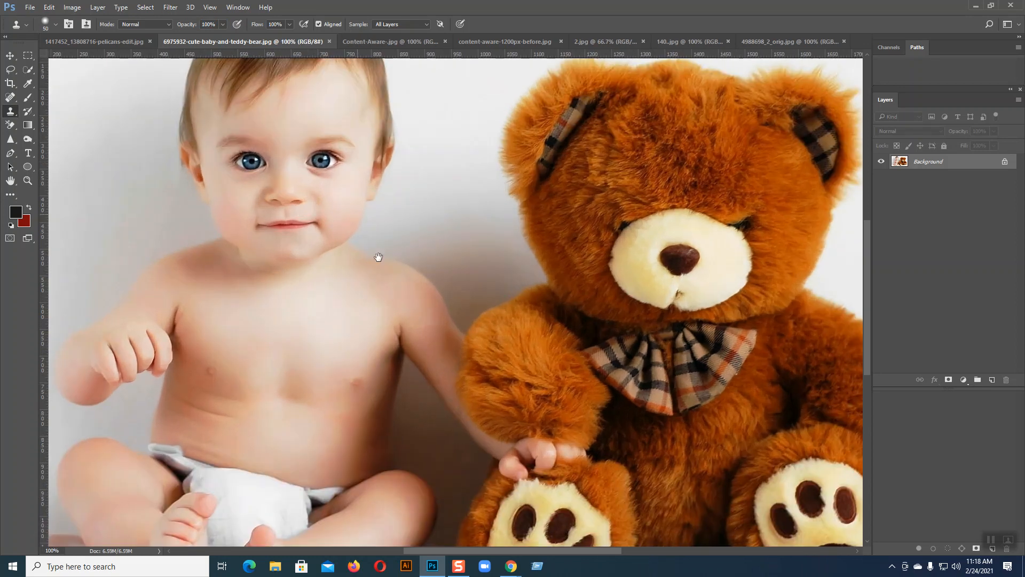
pyautogui.moveTo(379, 257); pyautogui.dragTo(482, 346)
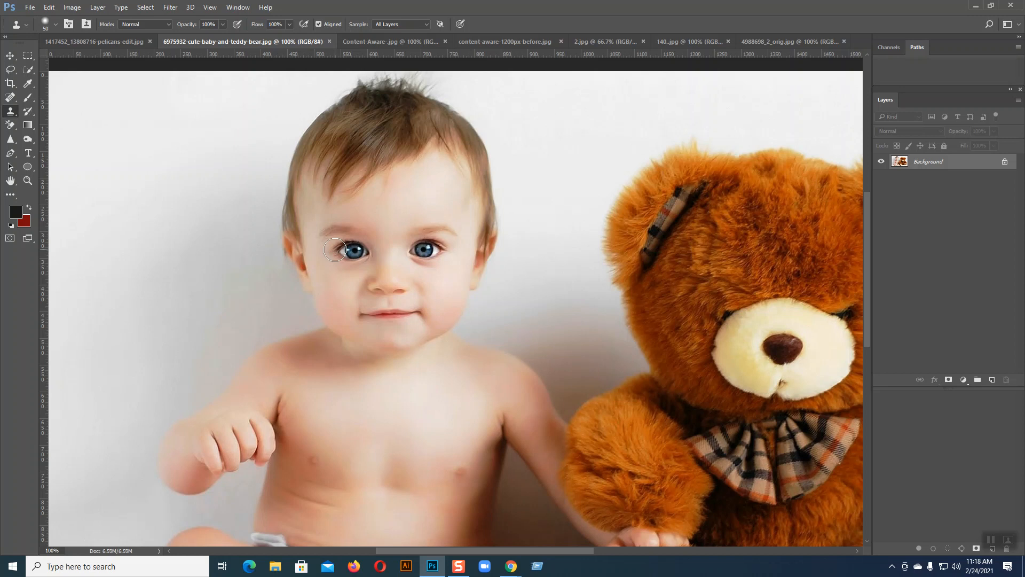
# Clone the baby's eye onto the forehead, undo it, and clone the eye onto the wall beside the head instead.
pyautogui.moveTo(337, 223)
pyautogui.mouseDown()
pyautogui.moveTo(347, 206)
pyautogui.moveTo(335, 212)
pyautogui.moveTo(362, 211)
pyautogui.moveTo(340, 212)
pyautogui.mouseUp()
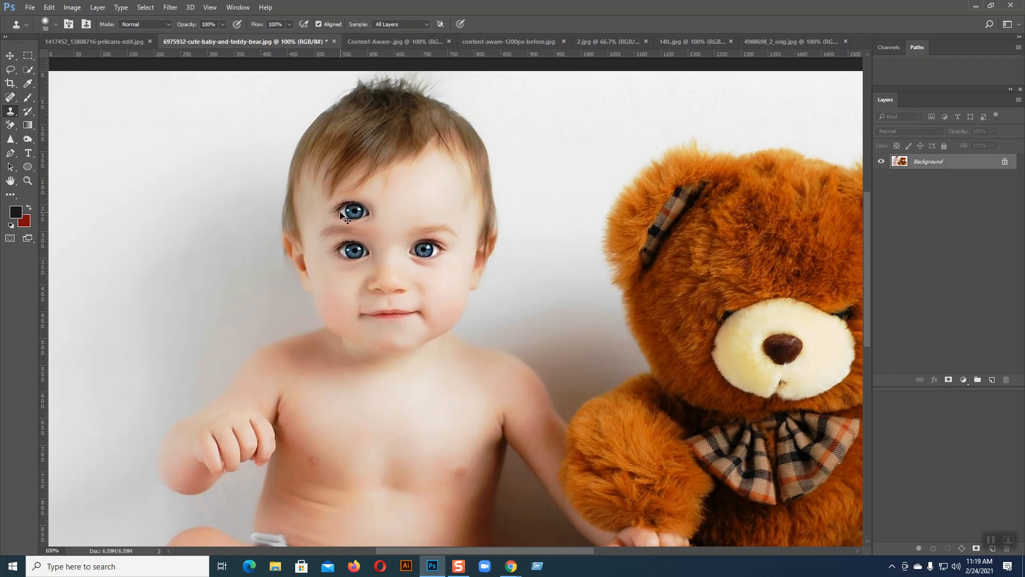
pyautogui.hotkey('ctrl', 'z')
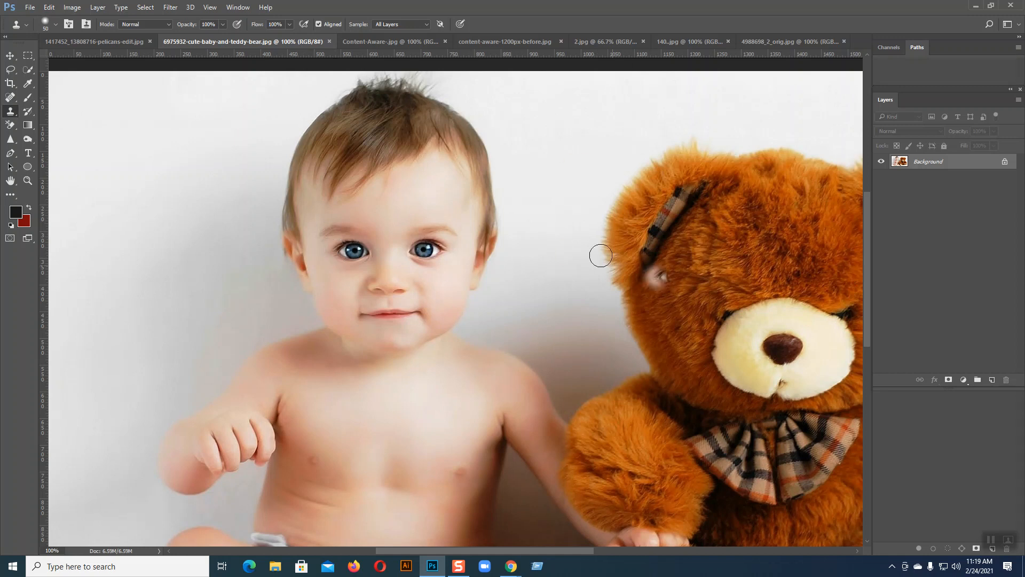
pyautogui.moveTo(675, 215); pyautogui.dragTo(671, 222)
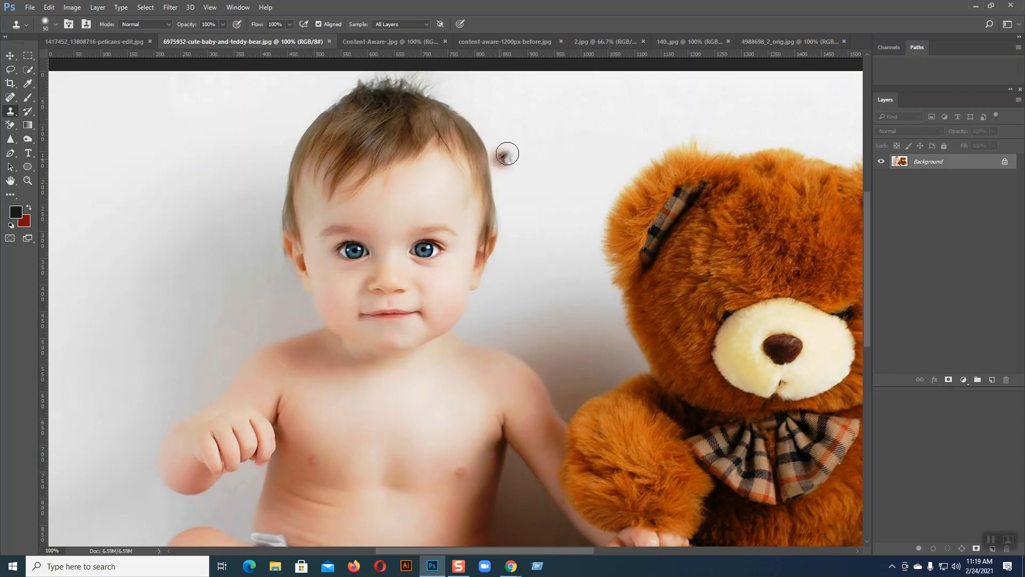
pyautogui.moveTo(511, 131); pyautogui.dragTo(526, 130)
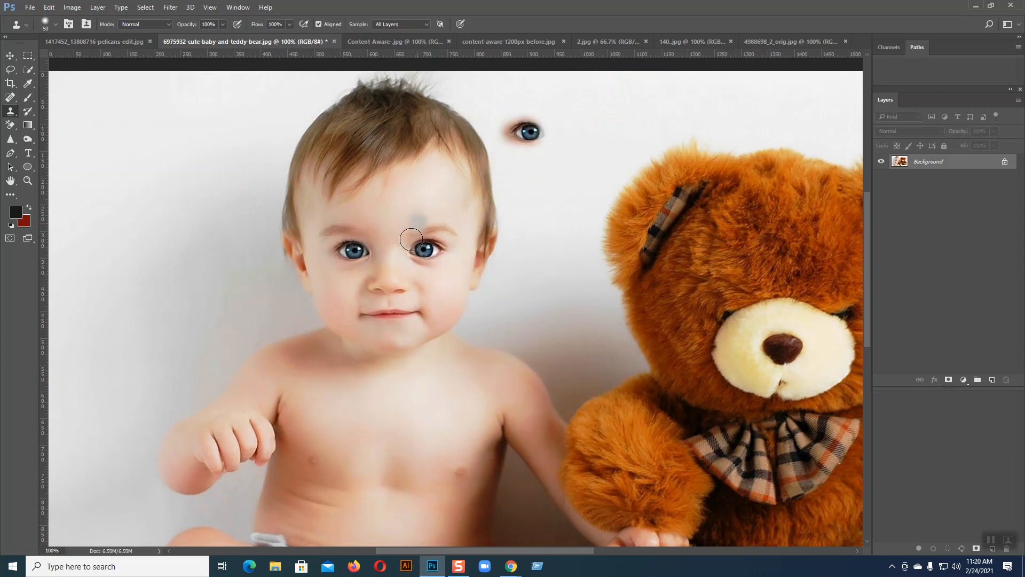
# Try cloning cheek skin onto the wall beside the baby's ear, and undo both that patch and the eye on the wall.
pyautogui.hotkey('ctrl', '+')
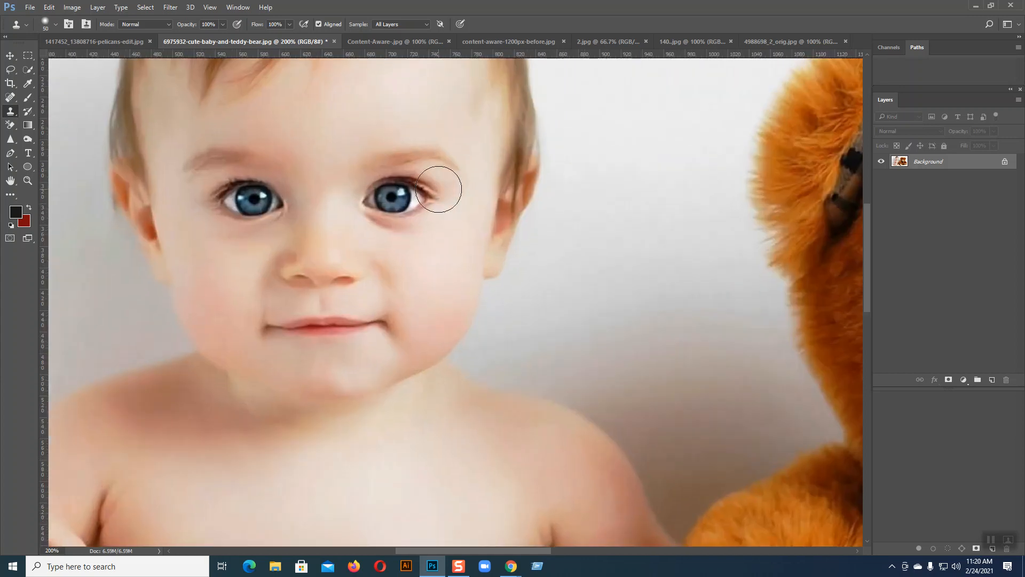
pyautogui.scroll(3, 412, 155)
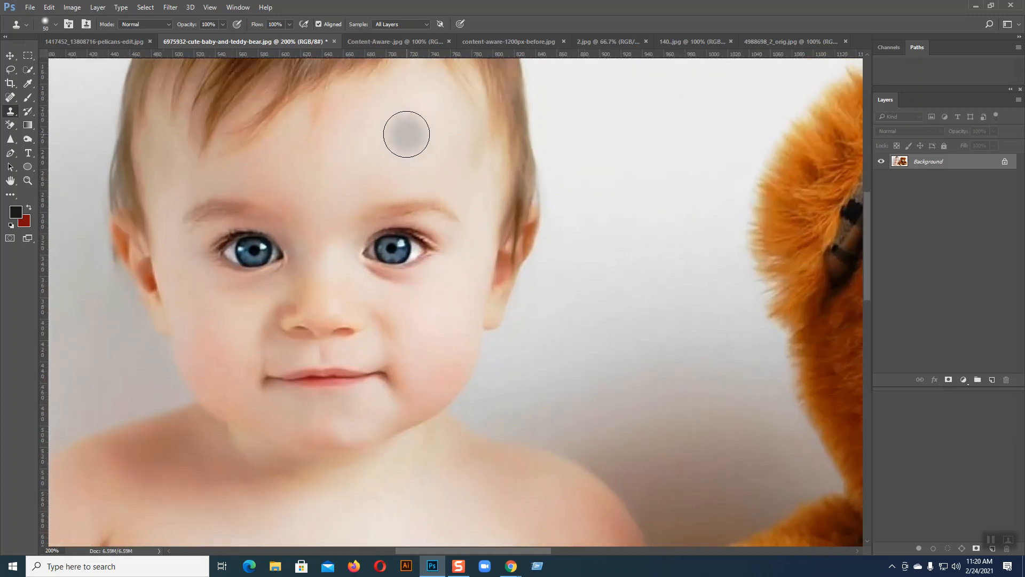
pyautogui.keyDown('alt'); pyautogui.click(407, 133); pyautogui.keyUp('alt')
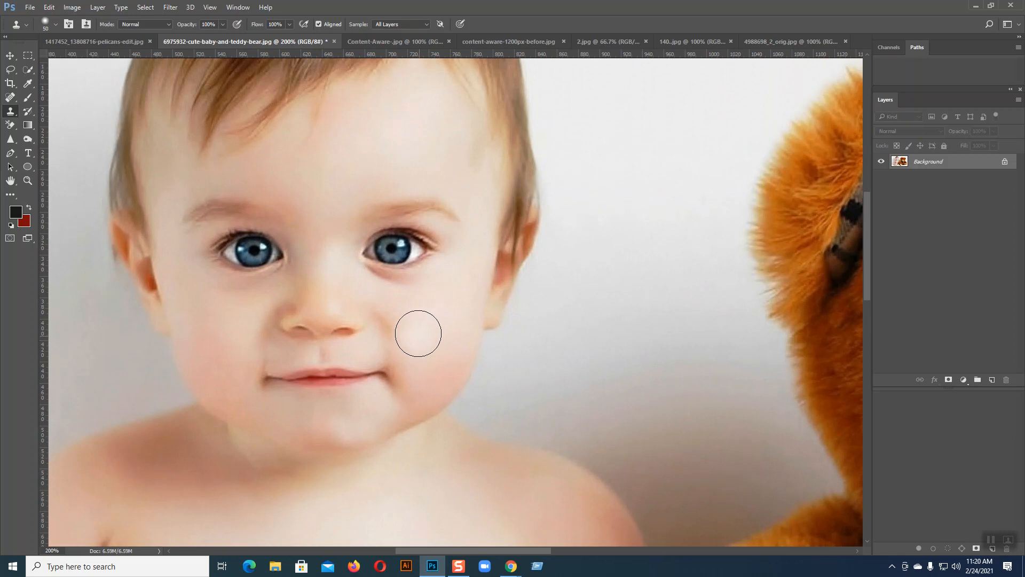
pyautogui.moveTo(538, 321)
pyautogui.mouseDown()
pyautogui.moveTo(561, 331)
pyautogui.moveTo(567, 321)
pyautogui.moveTo(540, 330)
pyautogui.moveTo(560, 334)
pyautogui.moveTo(539, 326)
pyautogui.moveTo(551, 336)
pyautogui.moveTo(559, 311)
pyautogui.moveTo(542, 337)
pyautogui.moveTo(550, 326)
pyautogui.mouseUp()
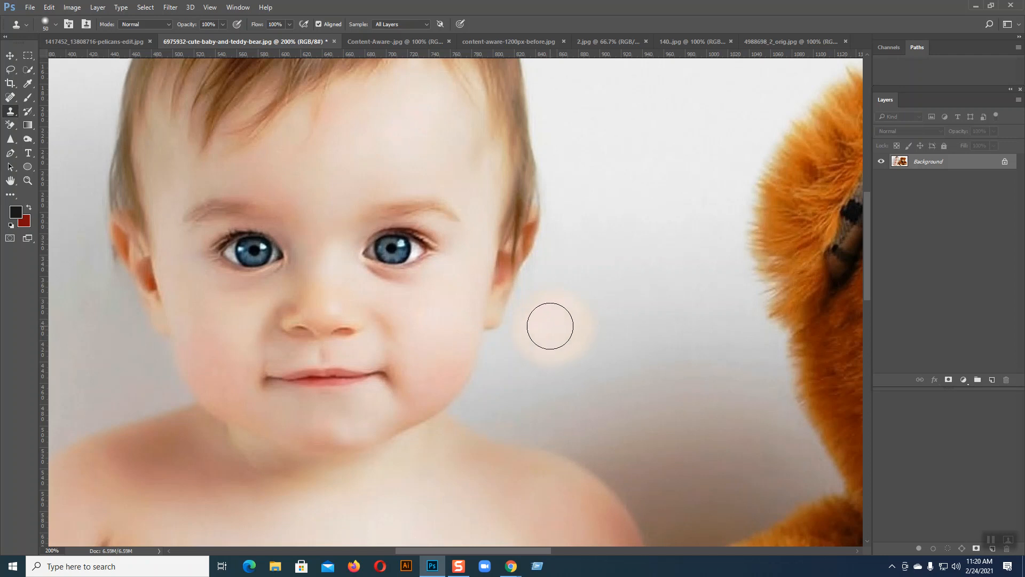
pyautogui.moveTo(550, 325)
pyautogui.mouseDown()
pyautogui.moveTo(620, 328)
pyautogui.moveTo(569, 338)
pyautogui.mouseUp()
pyautogui.hotkey('ctrl', 'z')
pyautogui.hotkey('ctrl', 'z')
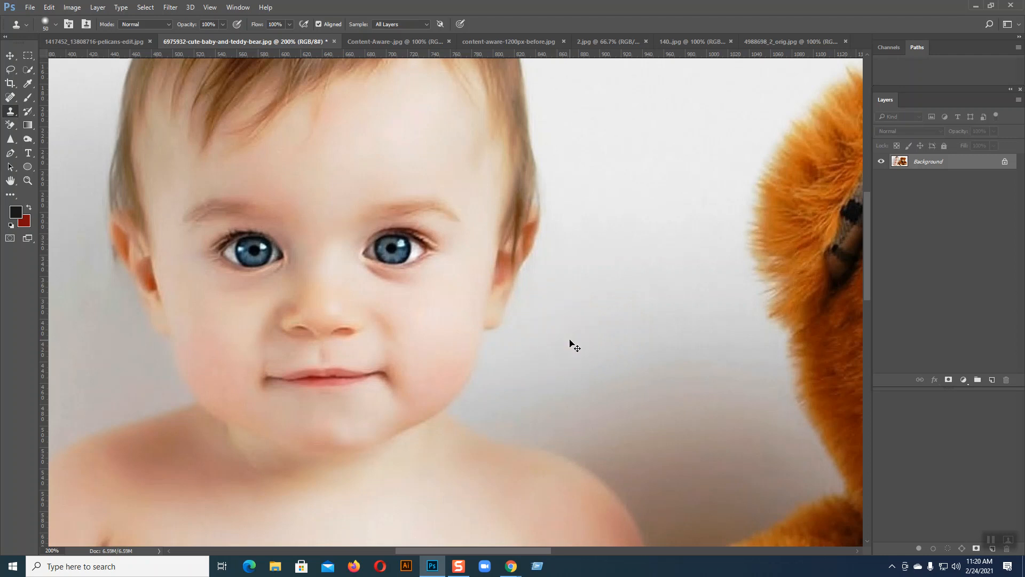
pyautogui.hotkey('ctrl', '-')
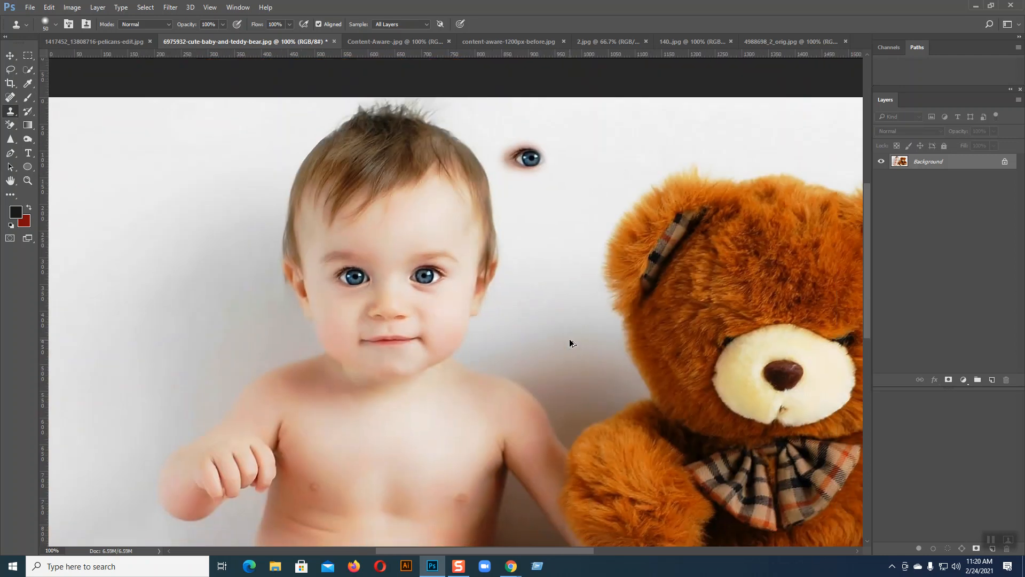
pyautogui.hotkey('ctrl', 'z')
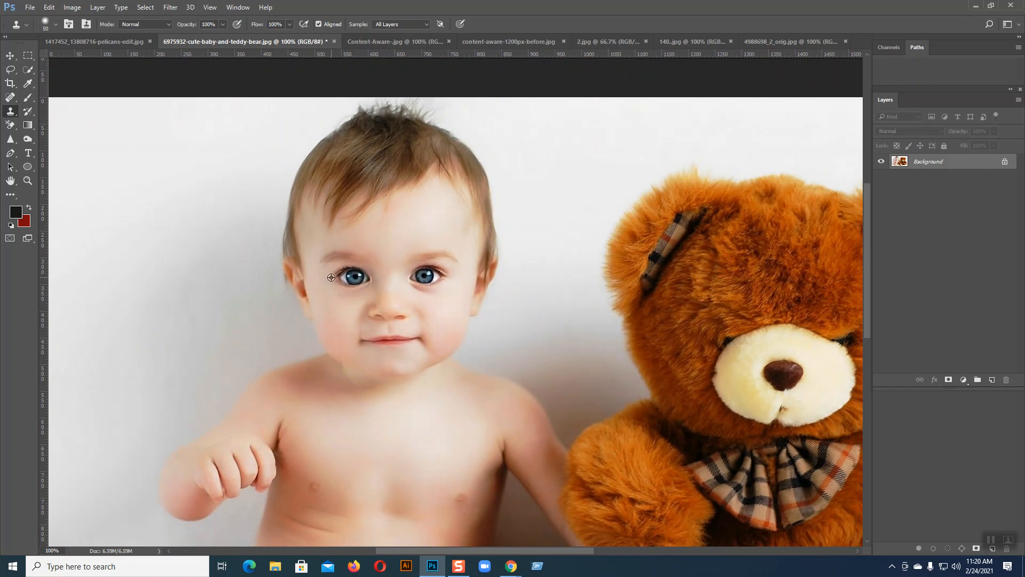
# Clone the baby's eye onto the wall, resample beside the eye for another stroke above the bear, and undo these strokes.
pyautogui.moveTo(523, 156); pyautogui.dragTo(552, 157)
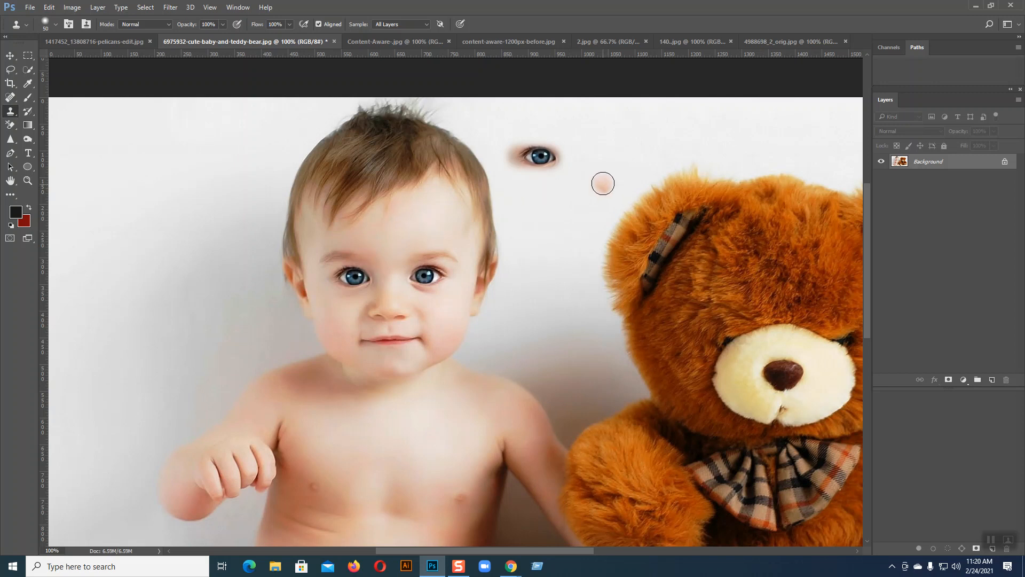
pyautogui.keyDown('alt'); pyautogui.click(333, 277); pyautogui.keyUp('alt')
pyautogui.moveTo(696, 156)
pyautogui.mouseDown()
pyautogui.moveTo(679, 149)
pyautogui.moveTo(726, 148)
pyautogui.moveTo(684, 148)
pyautogui.mouseUp()
pyautogui.hotkey('ctrl', 'z')
pyautogui.hotkey('ctrl', 'z')
pyautogui.hotkey('ctrl', 'z')
pyautogui.hotkey('ctrl', 'z')
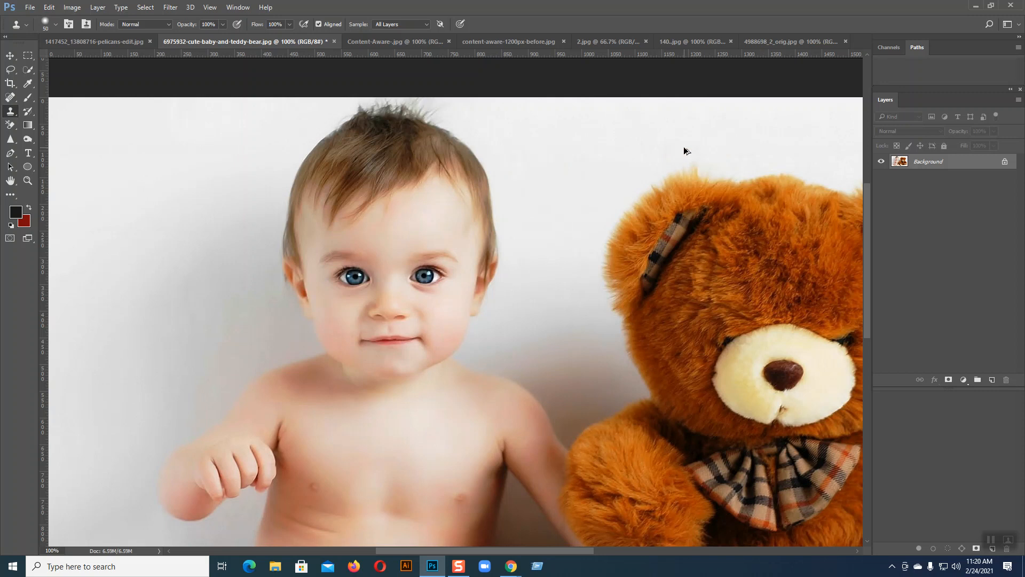
# Sample a clone source beside the baby's eye, try cloning both eyes onto the teddy bear's face, and undo the stroke.
pyautogui.moveTo(542, 307); pyautogui.dragTo(488, 265)
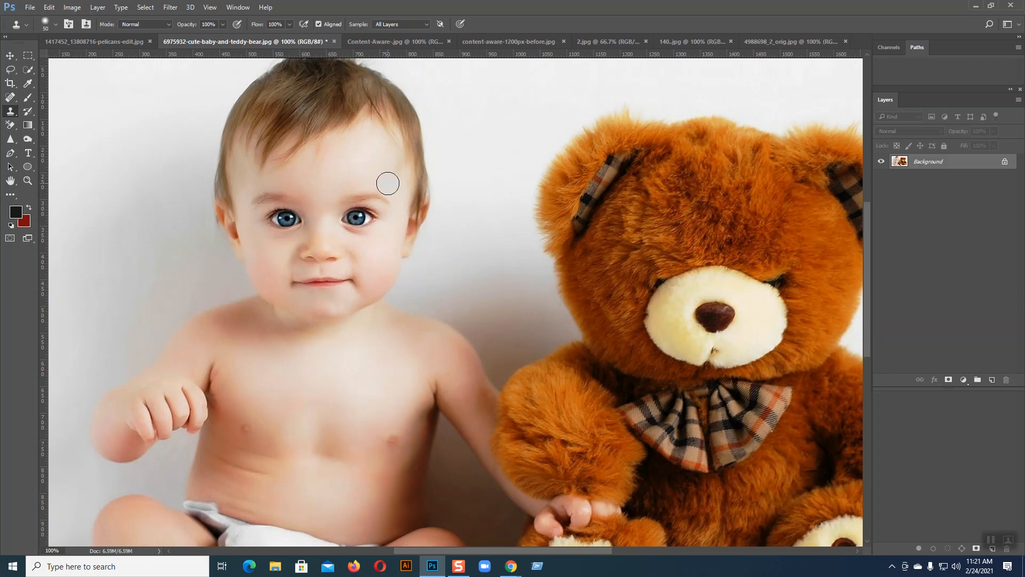
pyautogui.keyDown('alt'); pyautogui.click(268, 220); pyautogui.keyUp('alt')
pyautogui.moveTo(662, 229)
pyautogui.mouseDown()
pyautogui.moveTo(763, 226)
pyautogui.moveTo(673, 229)
pyautogui.moveTo(763, 222)
pyautogui.moveTo(691, 212)
pyautogui.moveTo(657, 221)
pyautogui.moveTo(731, 231)
pyautogui.moveTo(759, 229)
pyautogui.moveTo(758, 218)
pyautogui.moveTo(768, 223)
pyautogui.moveTo(746, 231)
pyautogui.mouseUp()
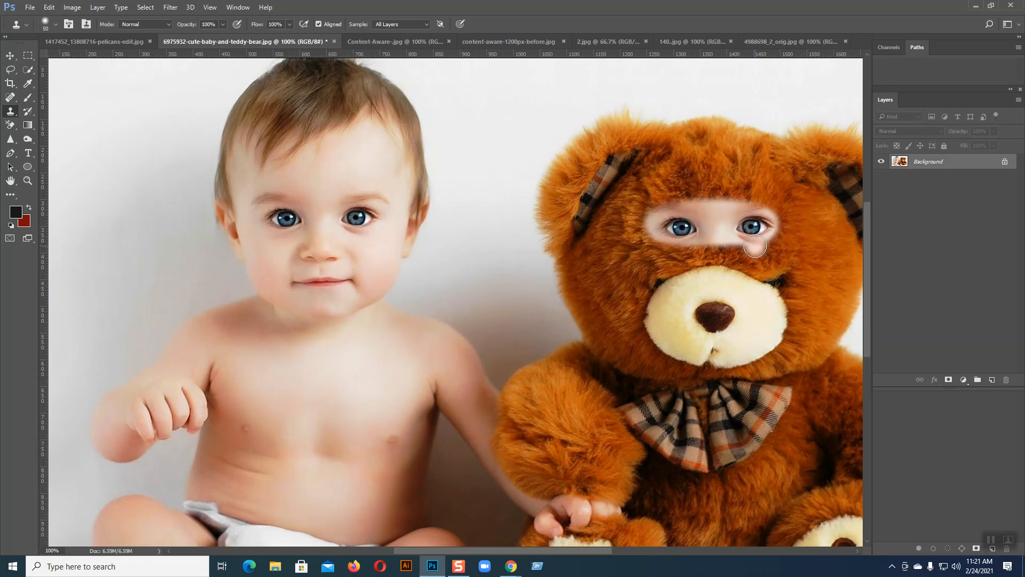
pyautogui.hotkey('ctrl', 'z')
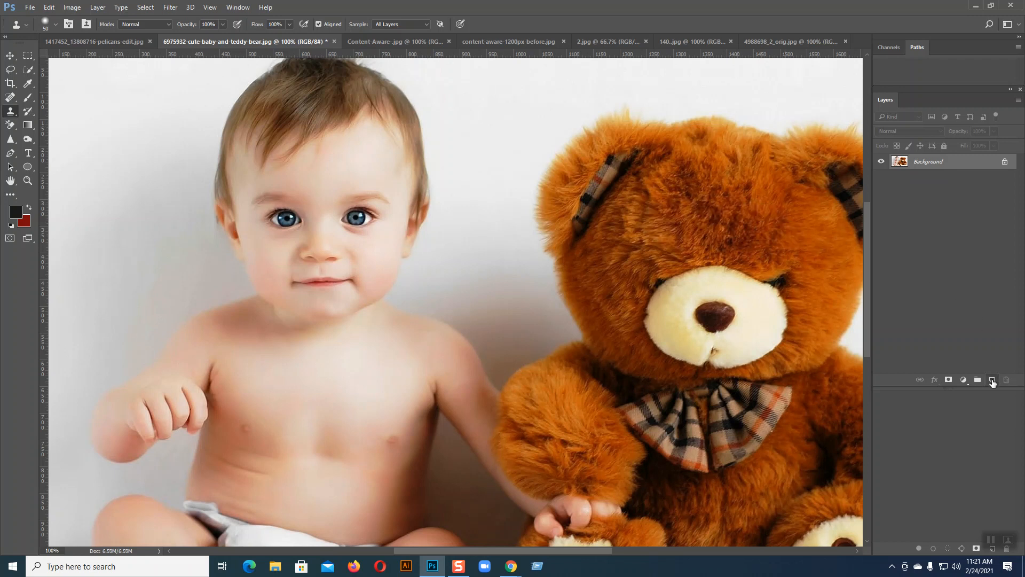
# Add a new layer and clone both of the baby's eyes onto the teddy bear's face above its muzzle.
pyautogui.click(993, 380)
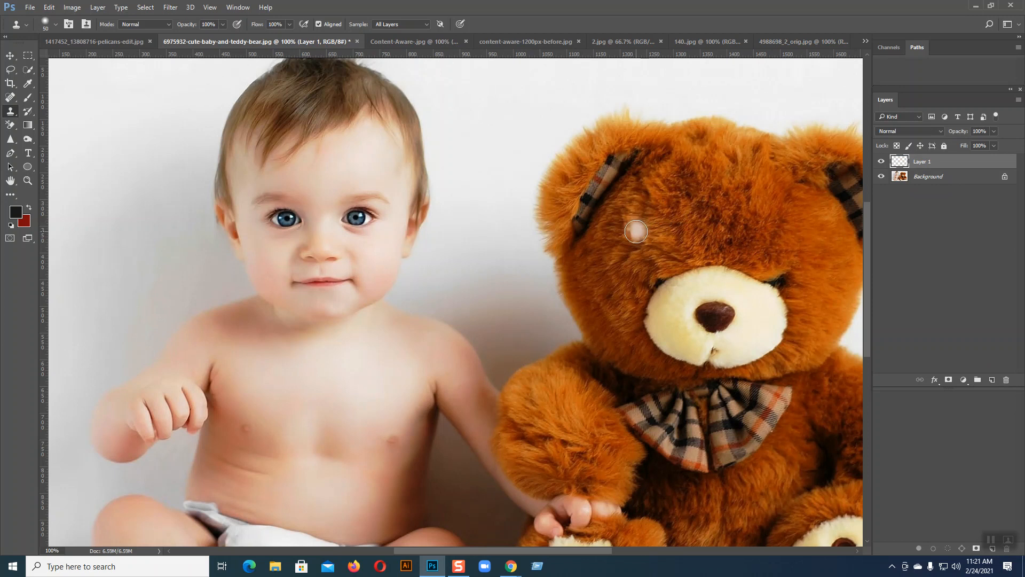
pyautogui.moveTo(679, 227)
pyautogui.mouseDown()
pyautogui.moveTo(769, 228)
pyautogui.moveTo(664, 229)
pyautogui.moveTo(767, 233)
pyautogui.mouseUp()
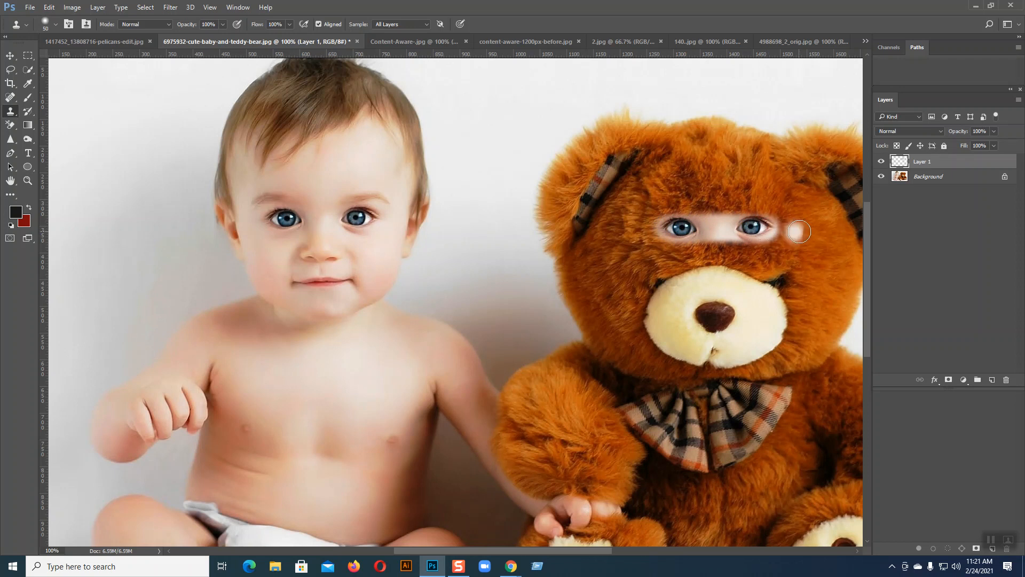
# Scale the cloned eyes on the bear's face down to about 85% and delete their layer.
pyautogui.click(10, 56)
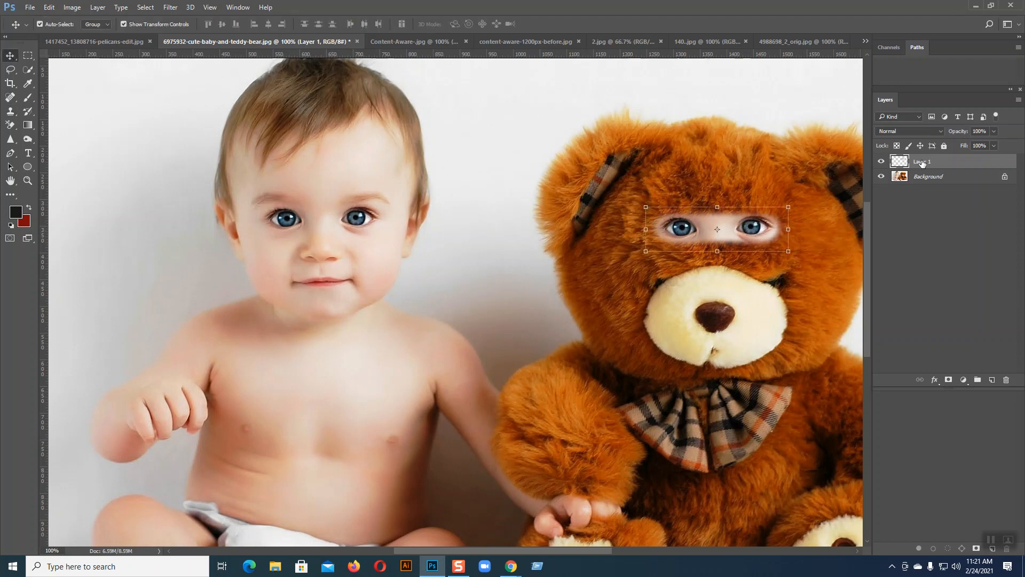
pyautogui.moveTo(789, 251)
pyautogui.mouseDown()
pyautogui.moveTo(806, 255)
pyautogui.moveTo(780, 249)
pyautogui.mouseUp()
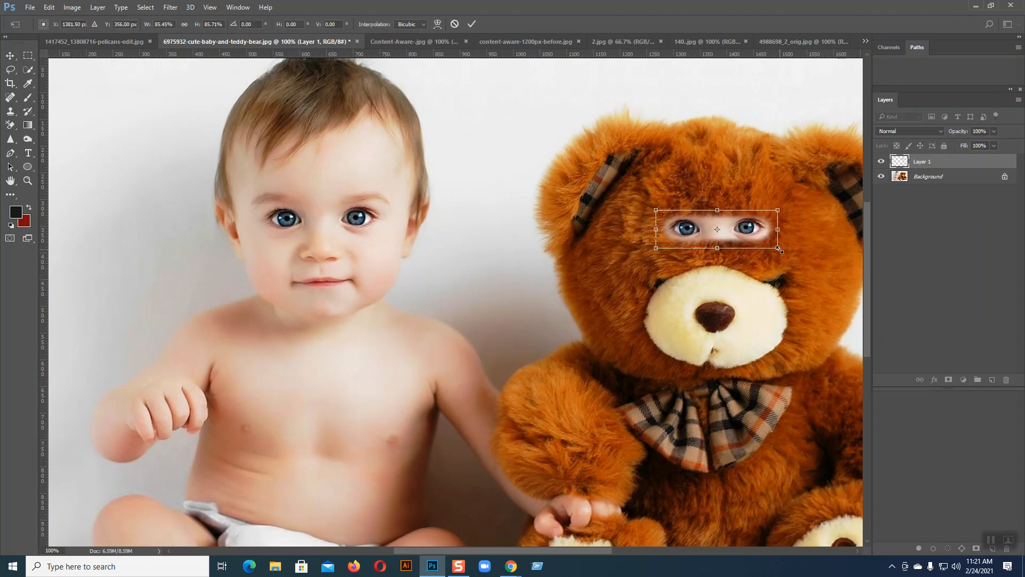
pyautogui.press('Return')
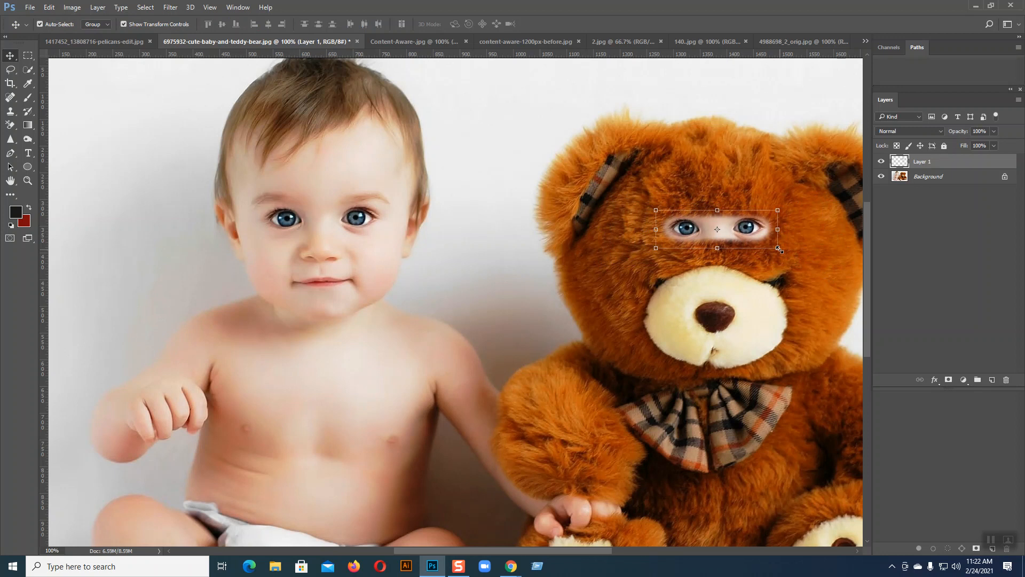
pyautogui.press('Delete')
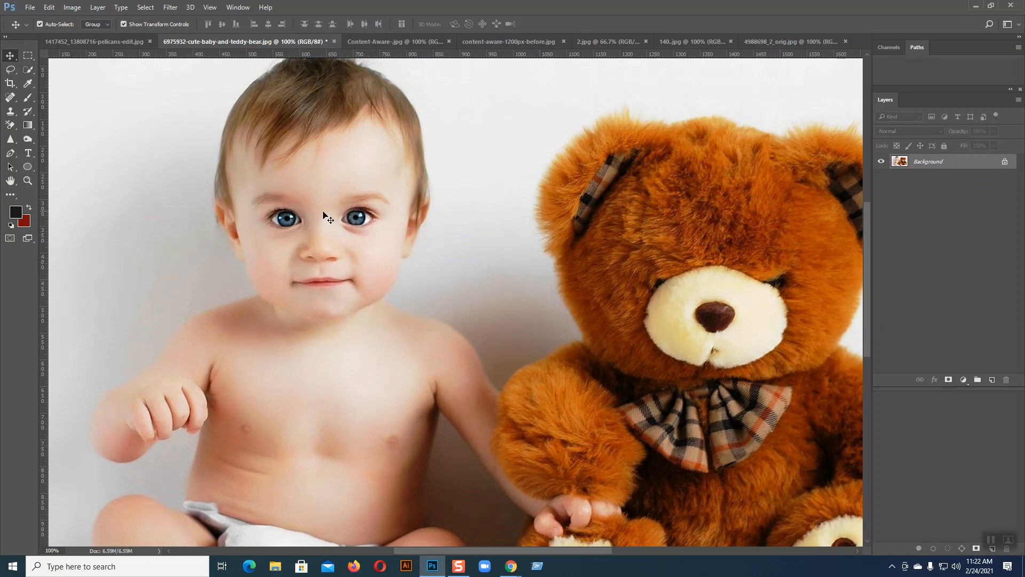
# Sample beside the baby's eye with the Clone Stamp, try cloning both eyes onto the sky in Content-Aware-.jpg, and undo the stroke.
pyautogui.press('s')
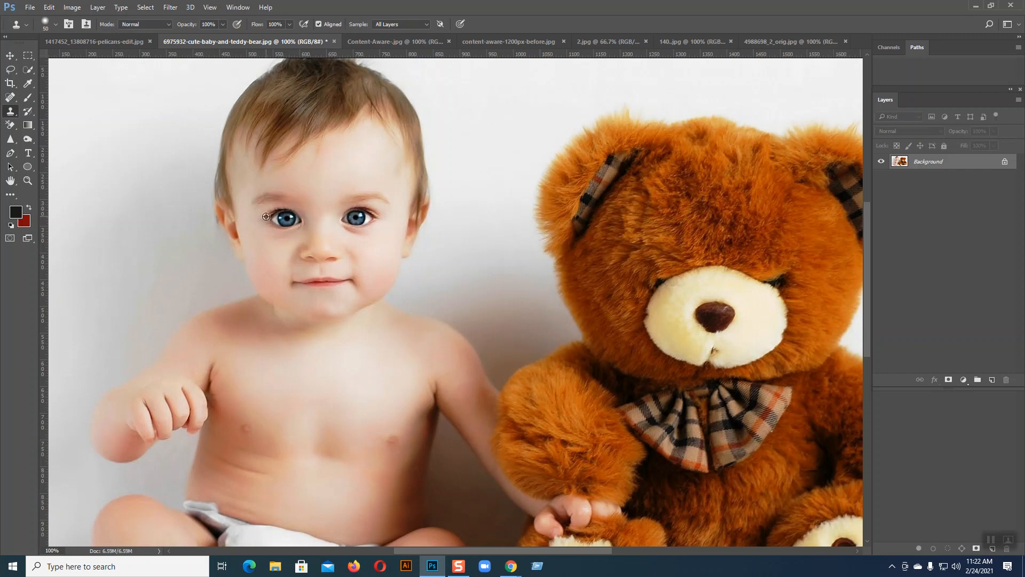
pyautogui.click(421, 43)
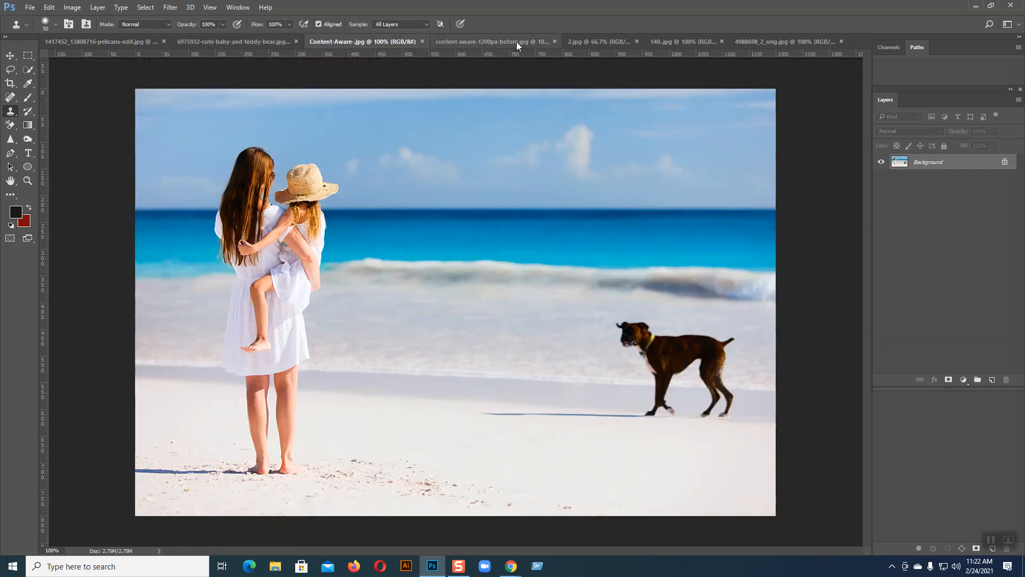
pyautogui.moveTo(435, 197)
pyautogui.mouseDown()
pyautogui.moveTo(570, 200)
pyautogui.moveTo(426, 203)
pyautogui.moveTo(551, 196)
pyautogui.moveTo(481, 187)
pyautogui.moveTo(428, 188)
pyautogui.moveTo(449, 208)
pyautogui.moveTo(553, 201)
pyautogui.moveTo(471, 187)
pyautogui.mouseUp()
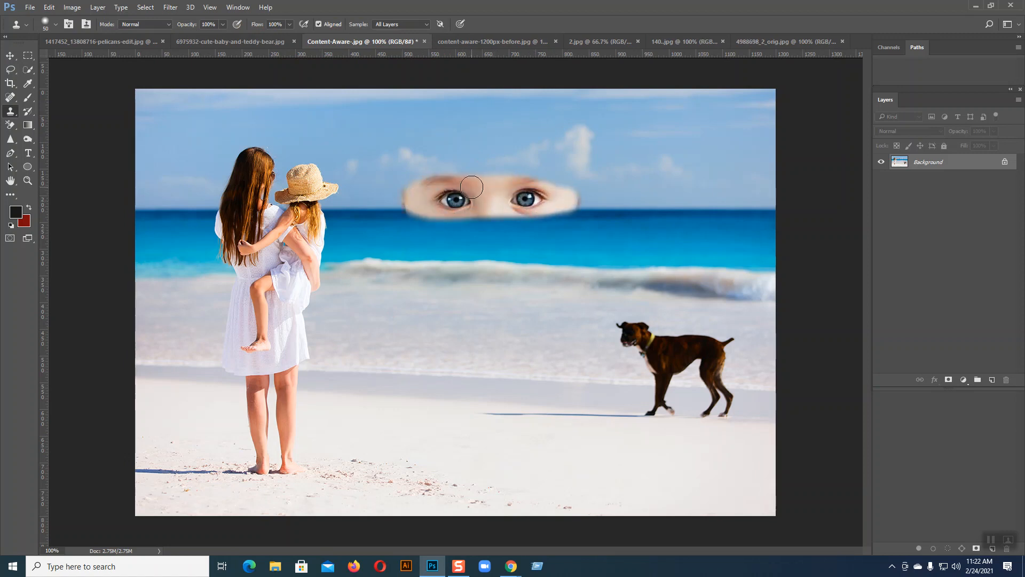
pyautogui.hotkey('ctrl', 'z')
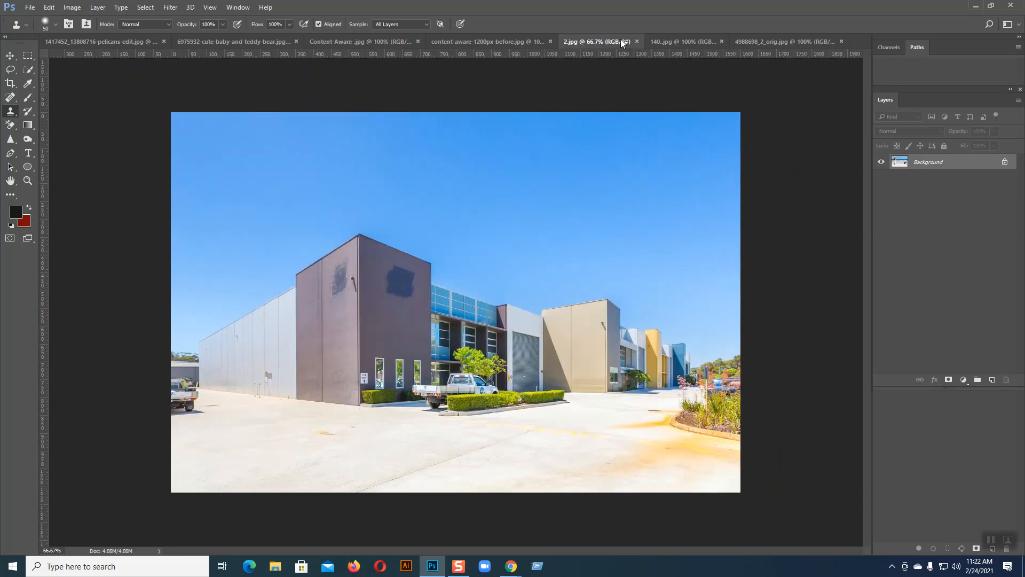
# Clone the baby's eyes onto the sky in 2.jpg, try the same in Content-Aware-.jpg, and undo the latter.
pyautogui.click(622, 42)
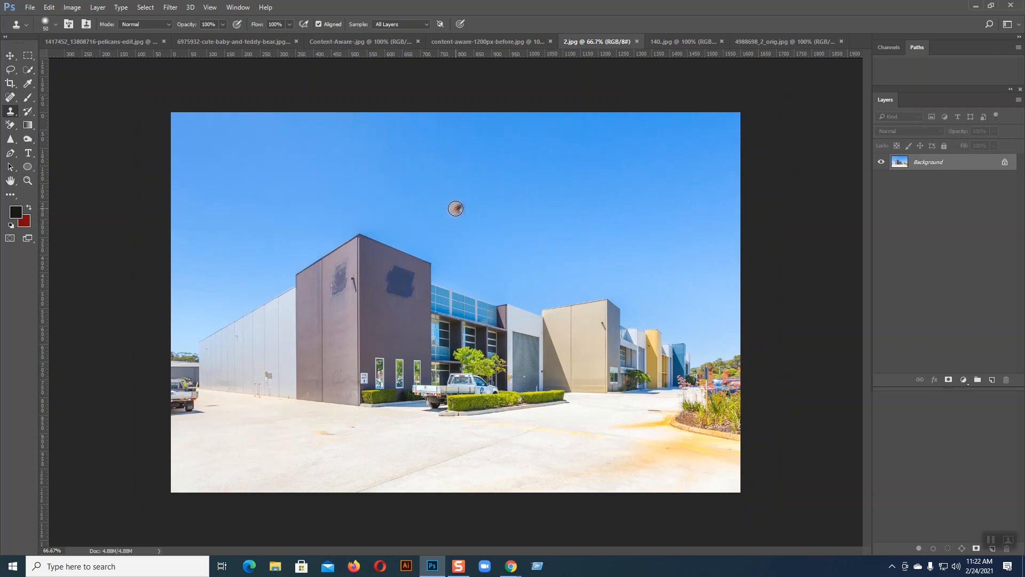
pyautogui.moveTo(462, 209)
pyautogui.mouseDown()
pyautogui.moveTo(529, 208)
pyautogui.moveTo(444, 206)
pyautogui.moveTo(526, 209)
pyautogui.moveTo(513, 210)
pyautogui.mouseUp()
pyautogui.click(338, 43)
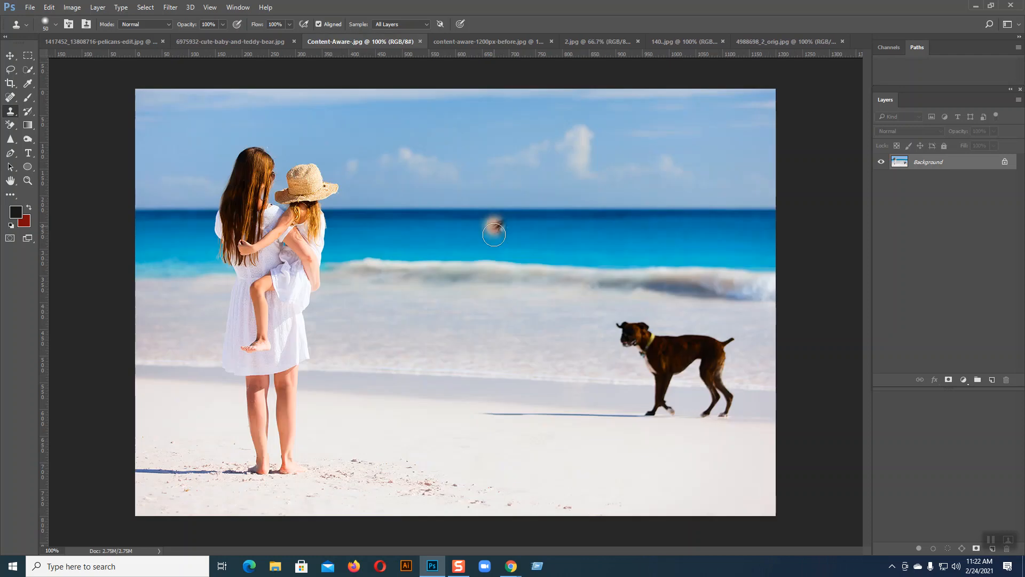
pyautogui.moveTo(490, 188)
pyautogui.mouseDown()
pyautogui.moveTo(601, 186)
pyautogui.moveTo(497, 190)
pyautogui.mouseUp()
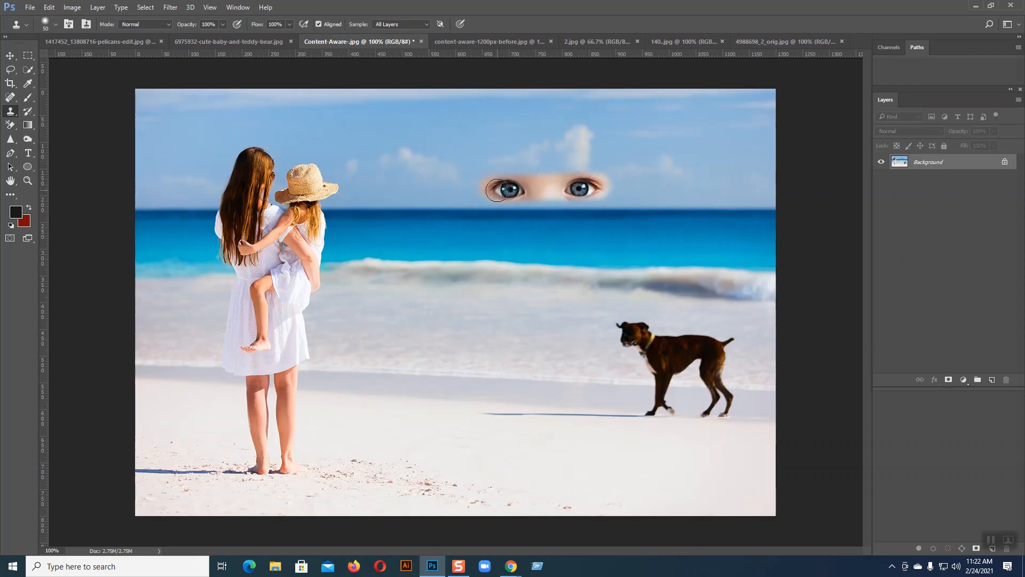
pyautogui.hotkey('ctrl', 'z')
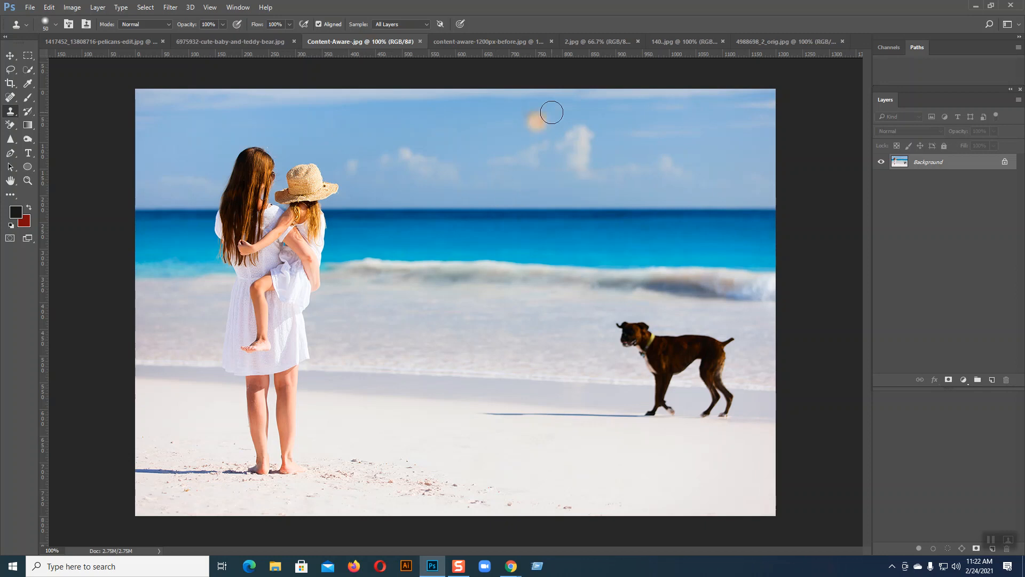
# View the helicopter image, return to 2.jpg, and undo the eyes cloned onto its sky.
pyautogui.click(507, 41)
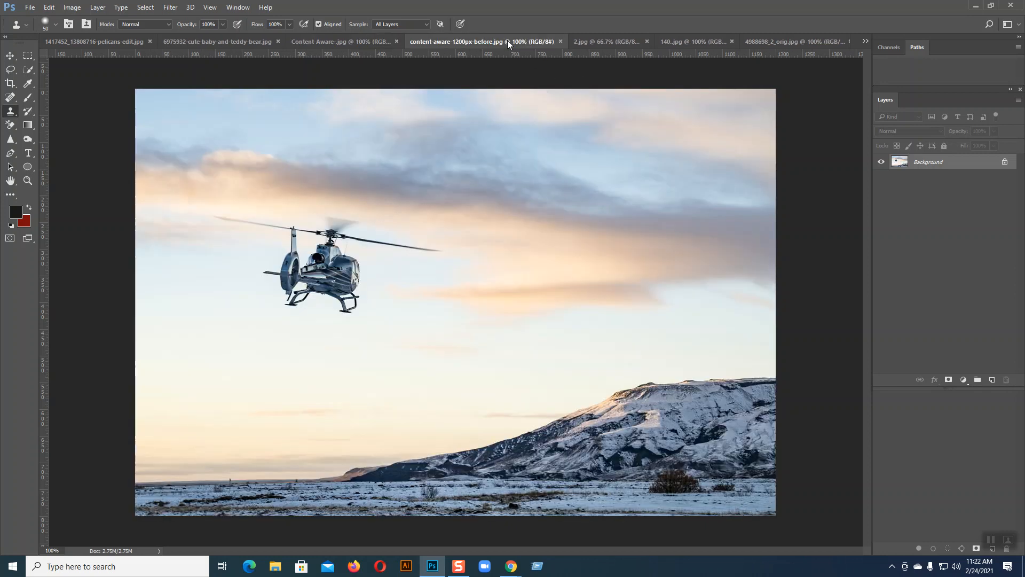
pyautogui.click(592, 40)
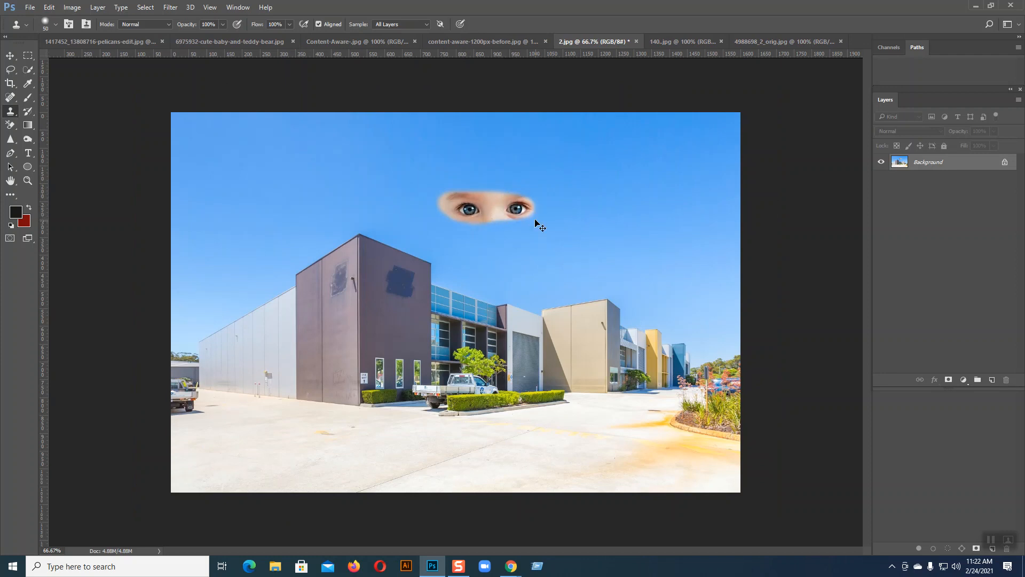
pyautogui.hotkey('ctrl', 'z')
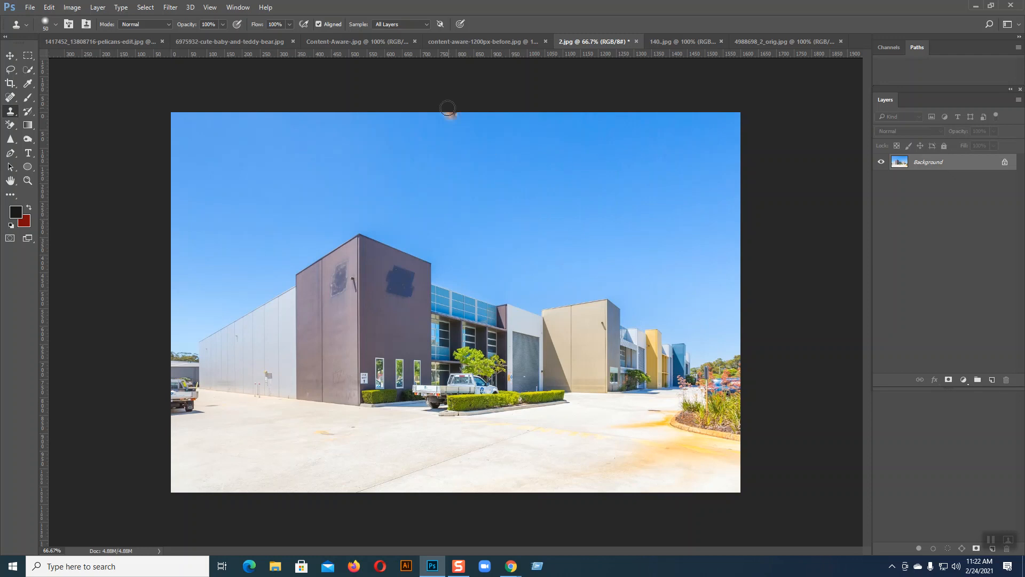
# Add a new layer in Content-Aware-.jpg and clone both of the baby's eyes onto the sky above the horizon.
pyautogui.click(220, 37)
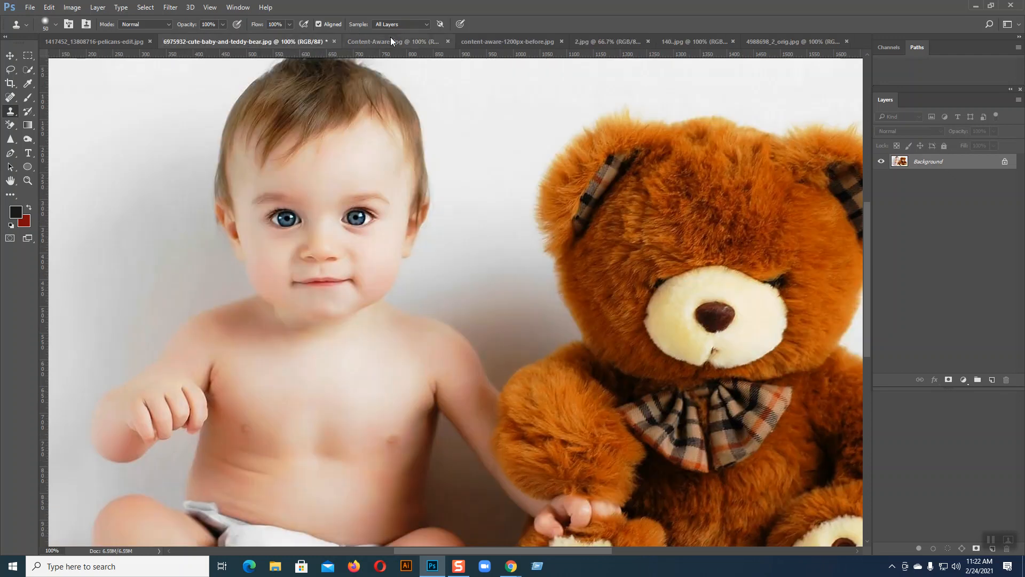
pyautogui.click(392, 41)
pyautogui.moveTo(441, 185); pyautogui.dragTo(443, 182)
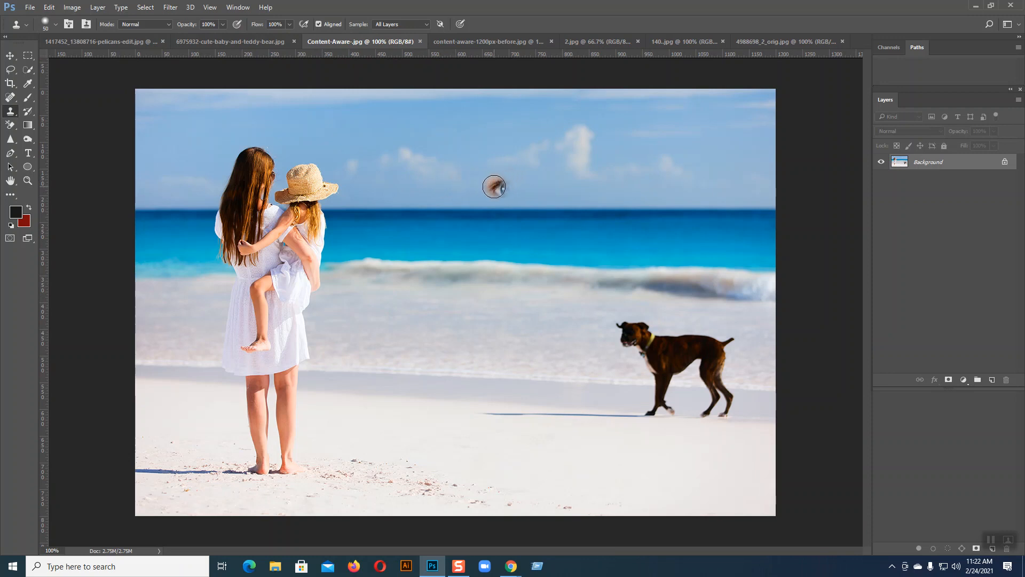
pyautogui.click(991, 381)
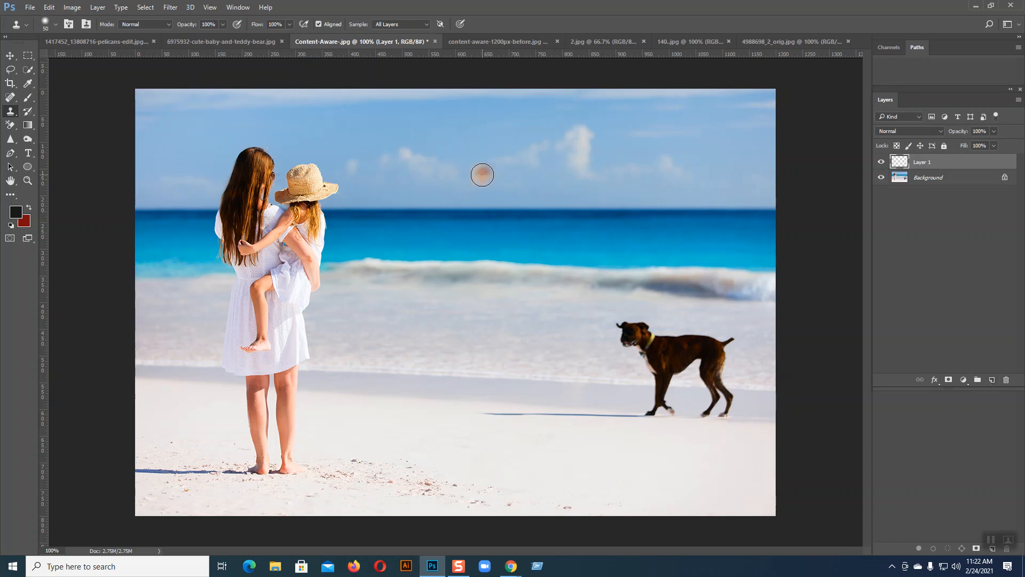
pyautogui.moveTo(492, 181)
pyautogui.mouseDown()
pyautogui.moveTo(526, 186)
pyautogui.moveTo(487, 191)
pyautogui.moveTo(600, 191)
pyautogui.moveTo(508, 188)
pyautogui.moveTo(596, 191)
pyautogui.moveTo(526, 181)
pyautogui.moveTo(490, 188)
pyautogui.moveTo(595, 191)
pyautogui.mouseUp()
# Scale the cloned eyes in the beach sky down to about 93% and delete their layer.
pyautogui.click(10, 55)
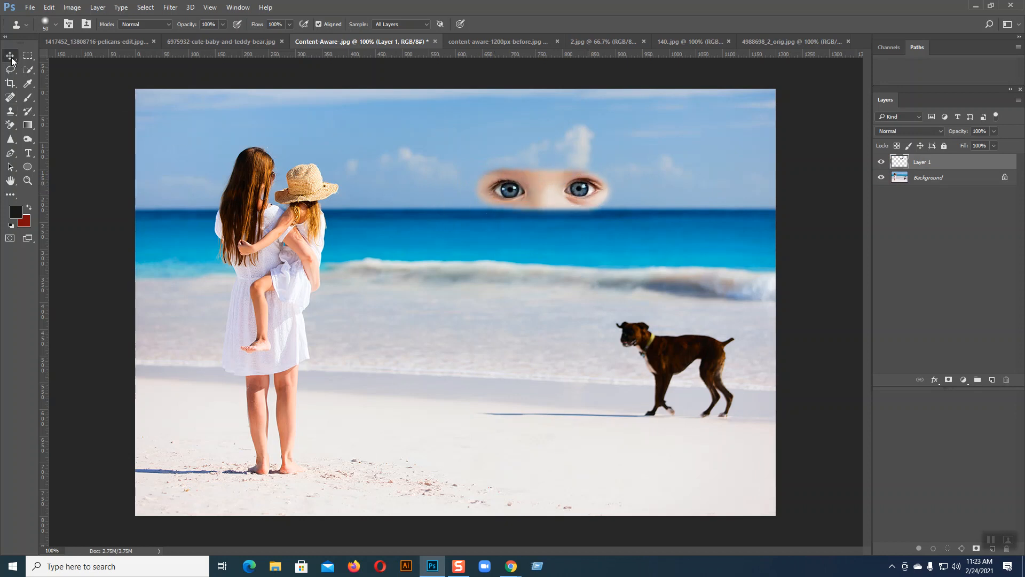
pyautogui.moveTo(618, 217)
pyautogui.mouseDown()
pyautogui.moveTo(593, 212)
pyautogui.moveTo(613, 216)
pyautogui.mouseUp()
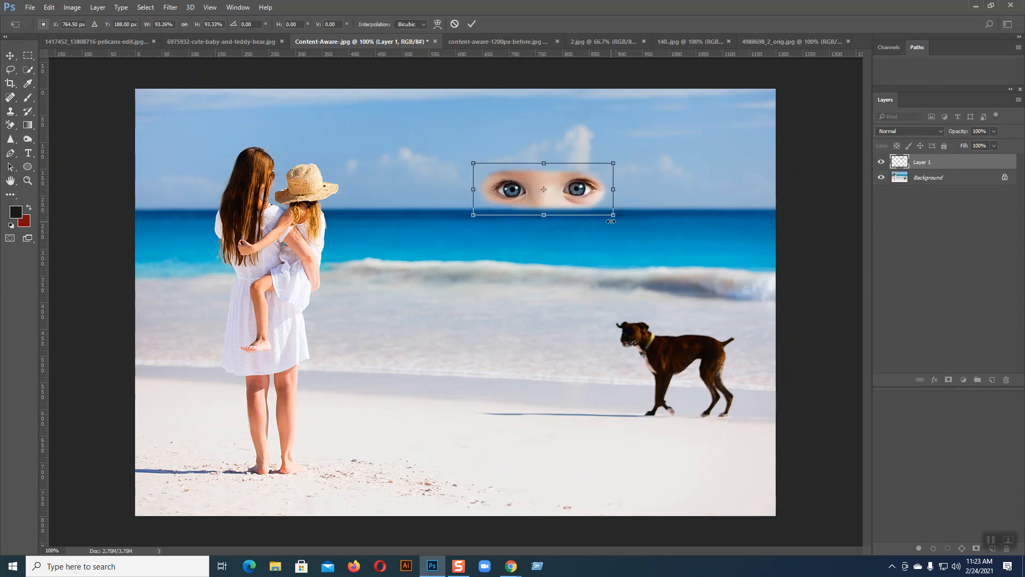
pyautogui.press('Return')
pyautogui.press('Delete')
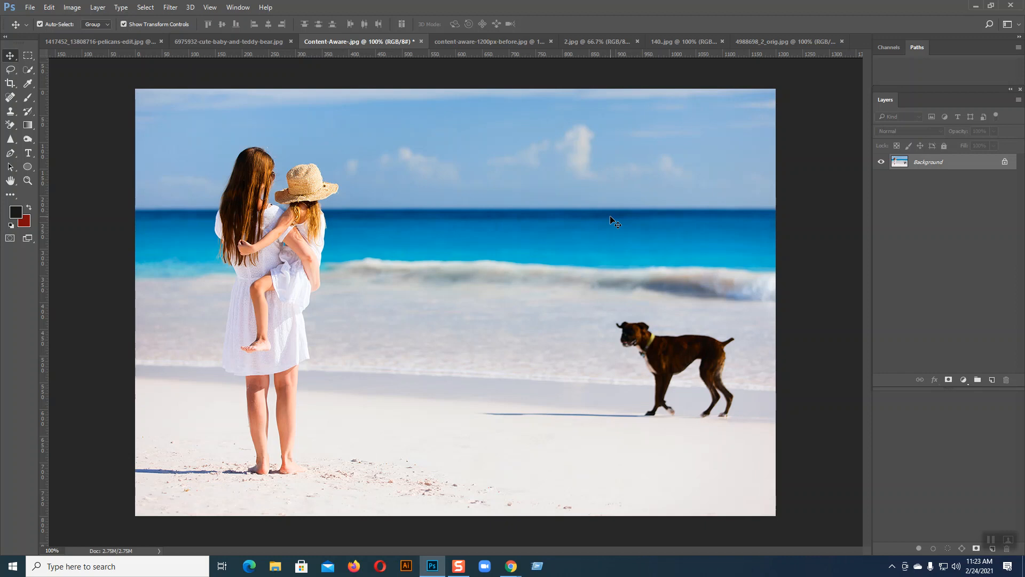
# Return to the baby and teddy bear image, sample a clone source beside the baby's eye, and add a new layer.
pyautogui.click(231, 43)
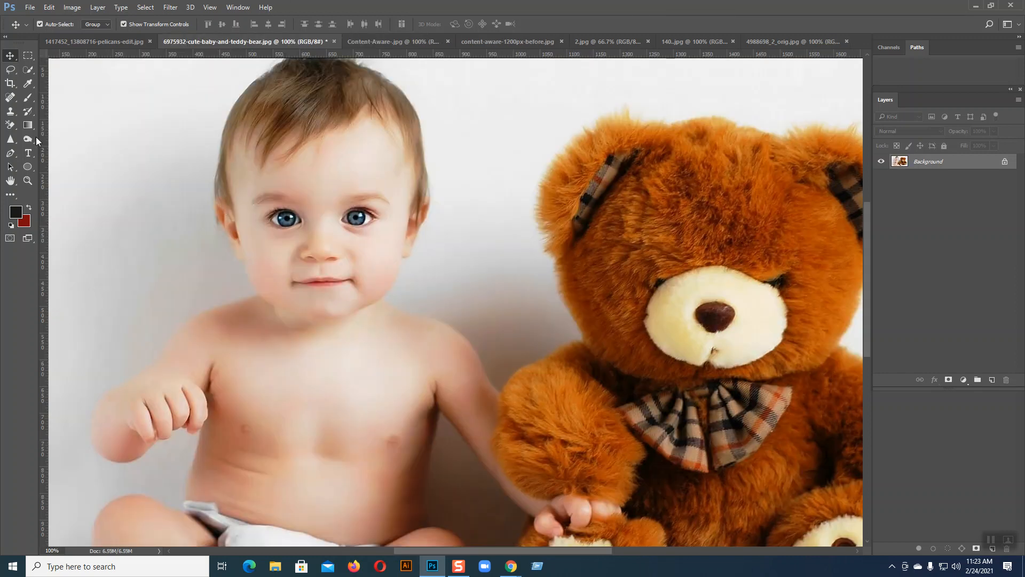
pyautogui.click(10, 111)
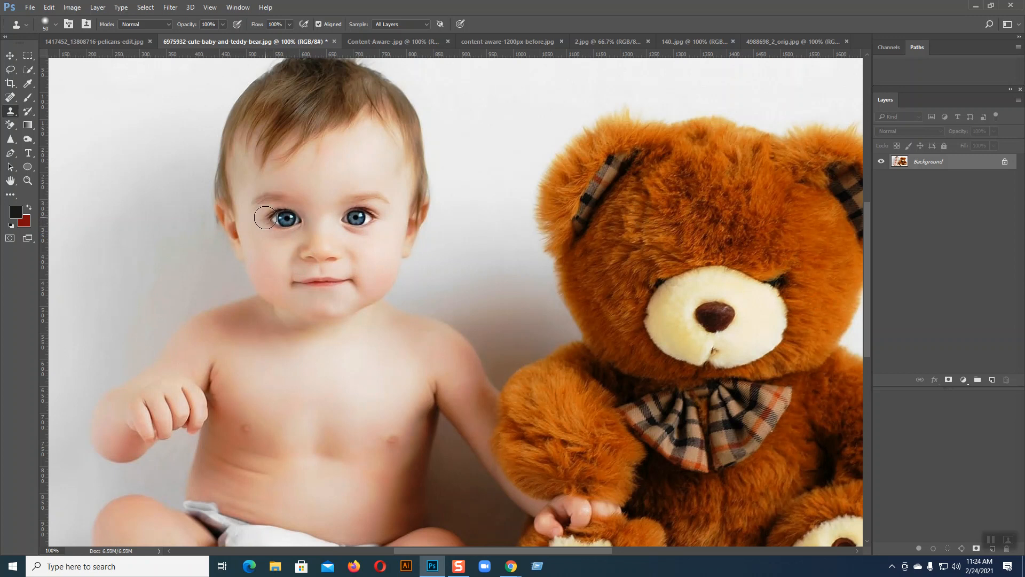
pyautogui.keyDown('alt'); pyautogui.click(265, 218); pyautogui.keyUp('alt')
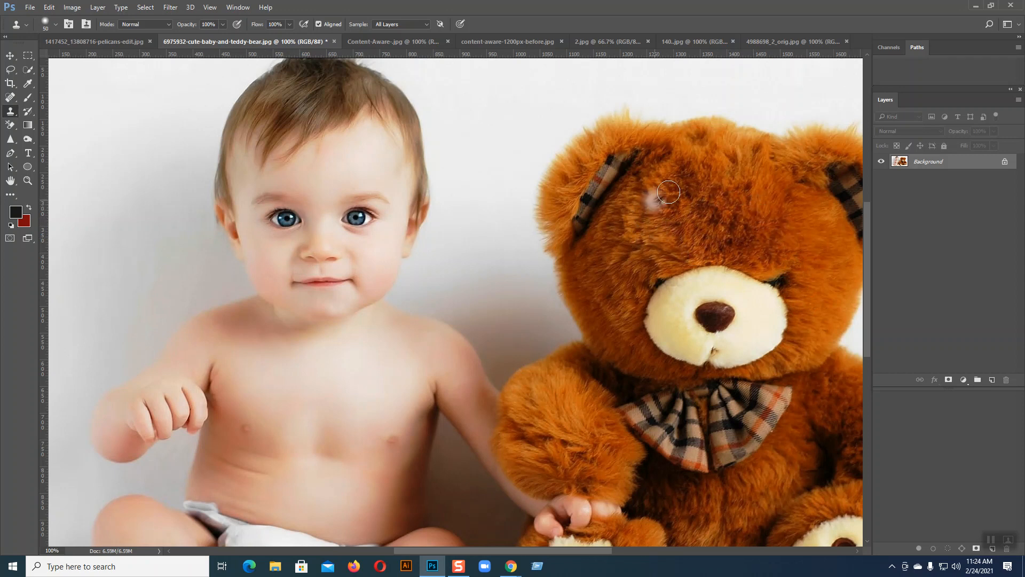
pyautogui.click(991, 380)
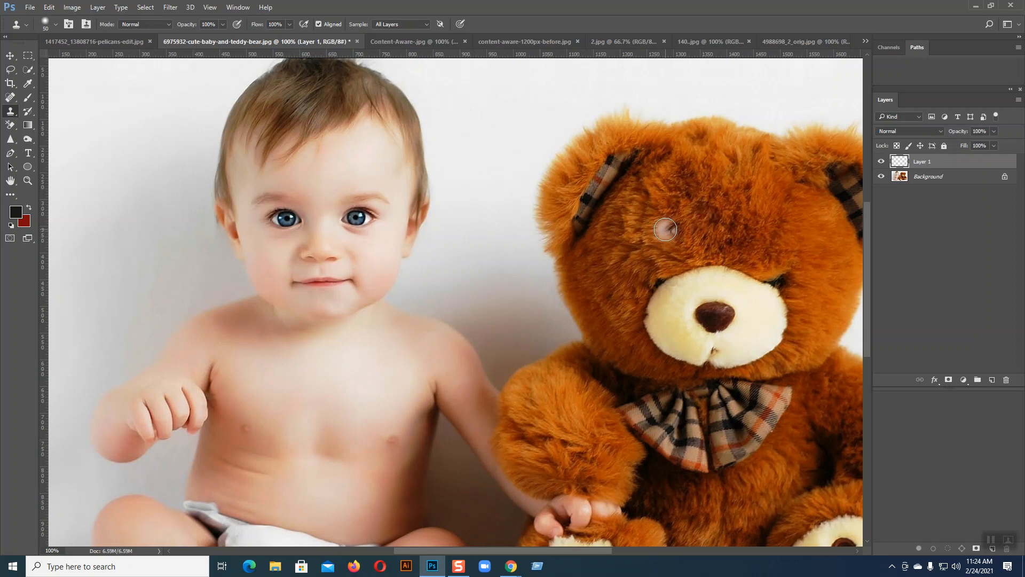
# Try cloning the baby's eyes as two separate patches onto the bear's face, and undo these strokes.
pyautogui.moveTo(666, 230)
pyautogui.mouseDown()
pyautogui.moveTo(771, 221)
pyautogui.moveTo(674, 224)
pyautogui.mouseUp()
pyautogui.hotkey('ctrl', 'z')
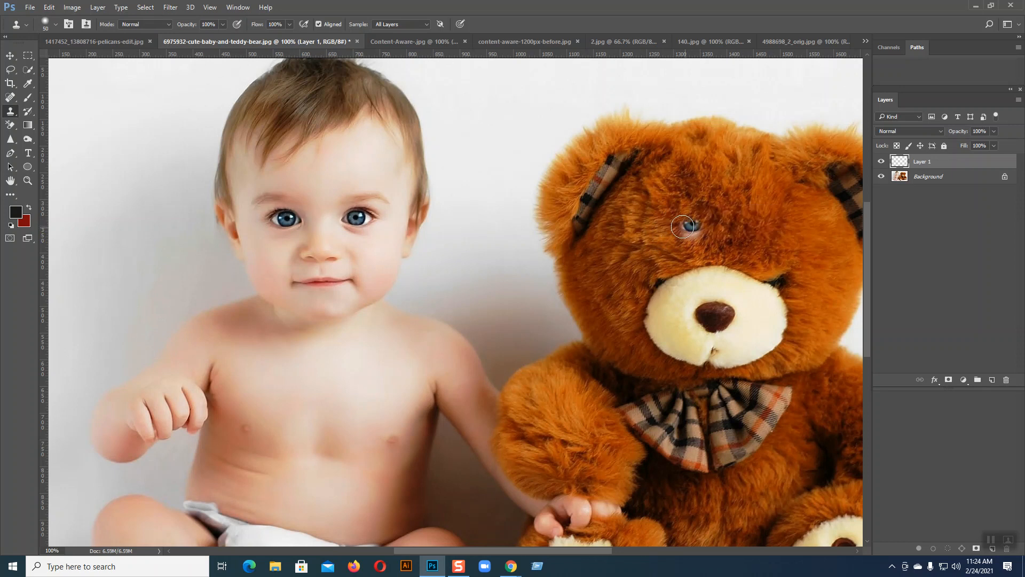
pyautogui.moveTo(683, 223)
pyautogui.mouseDown()
pyautogui.moveTo(700, 223)
pyautogui.moveTo(680, 223)
pyautogui.mouseUp()
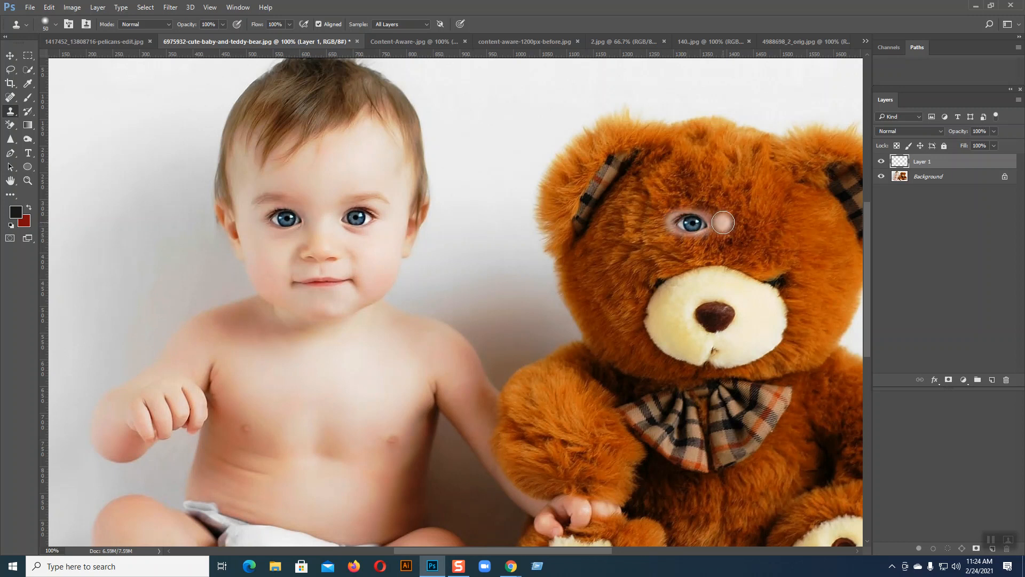
pyautogui.moveTo(755, 221)
pyautogui.mouseDown()
pyautogui.moveTo(778, 222)
pyautogui.moveTo(755, 222)
pyautogui.mouseUp()
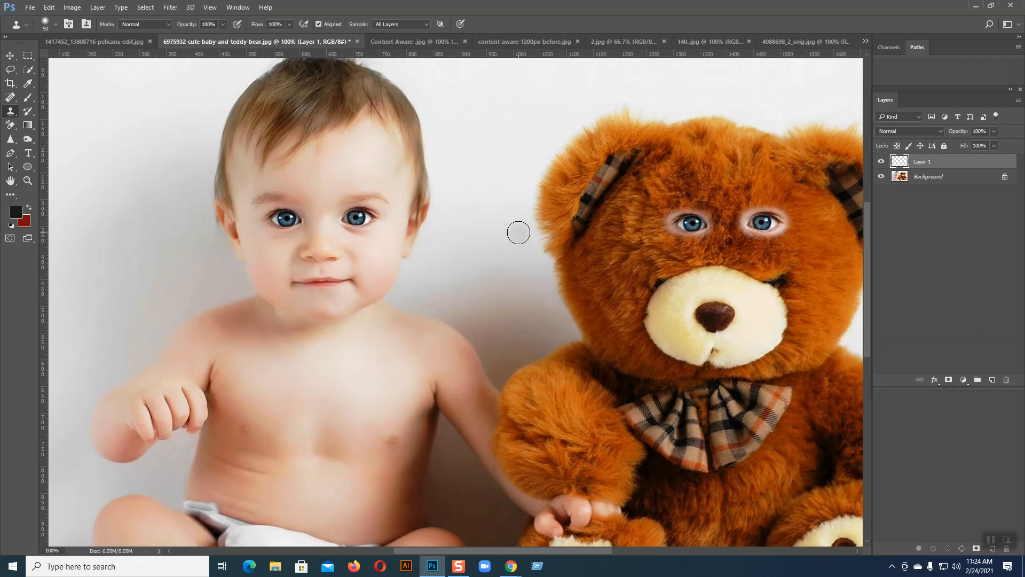
pyautogui.hotkey('ctrl', 'z')
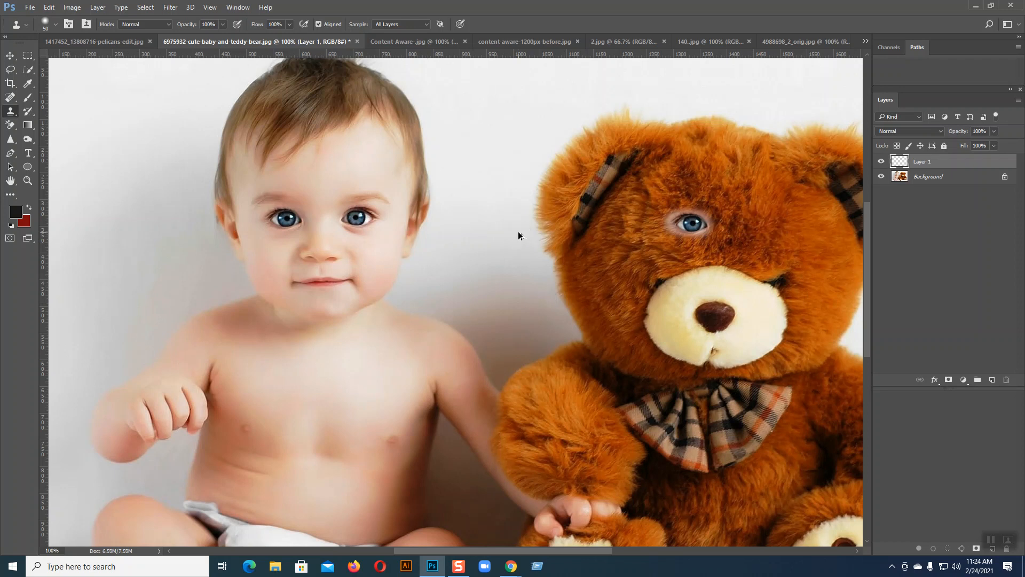
pyautogui.hotkey('ctrl', 'z')
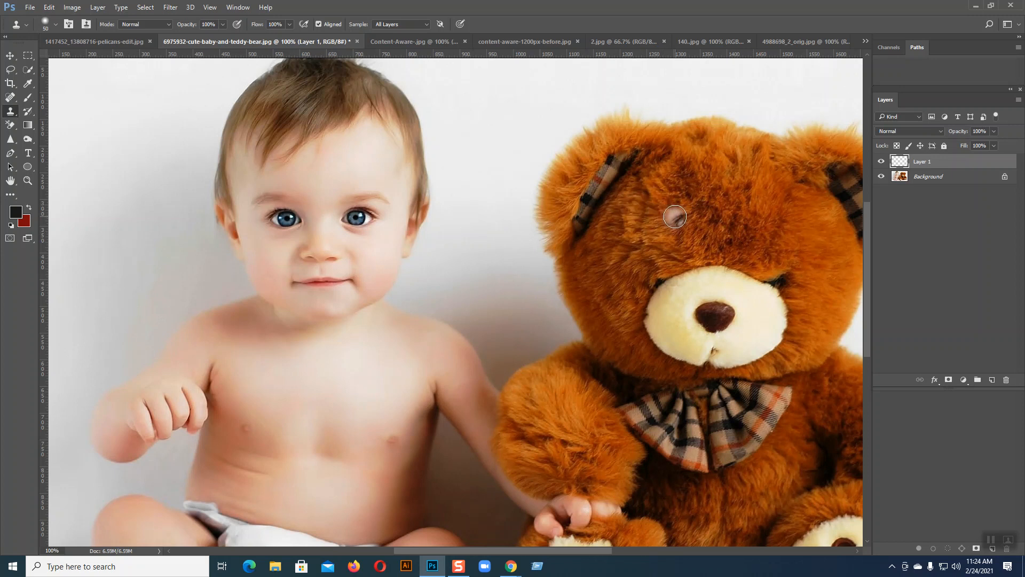
# Resample beside the baby's eye and clone each eye separately onto the bear's face above its muzzle.
pyautogui.keyDown('alt'); pyautogui.click(267, 219); pyautogui.keyUp('alt')
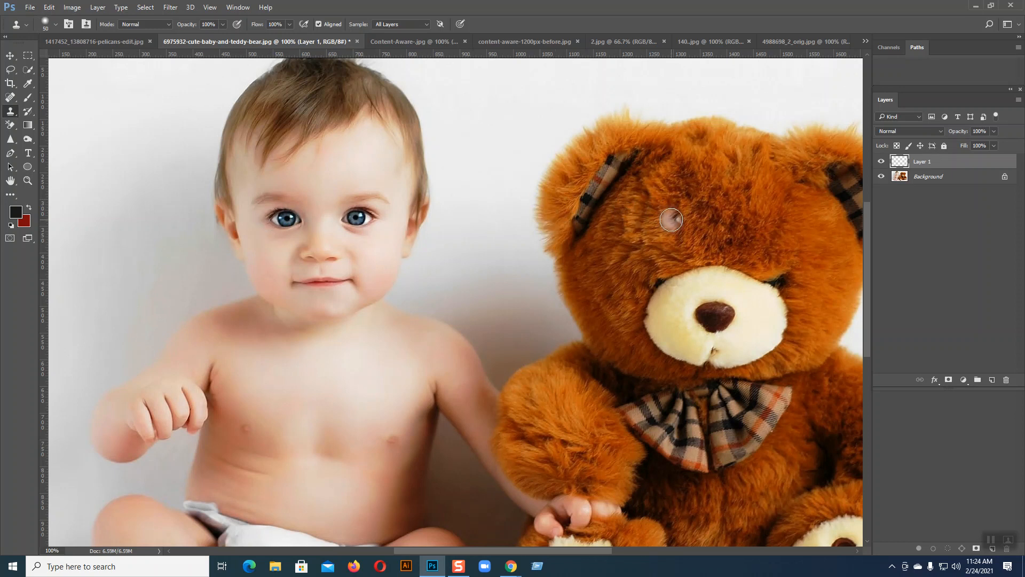
pyautogui.moveTo(664, 217)
pyautogui.mouseDown()
pyautogui.moveTo(695, 219)
pyautogui.moveTo(673, 216)
pyautogui.mouseUp()
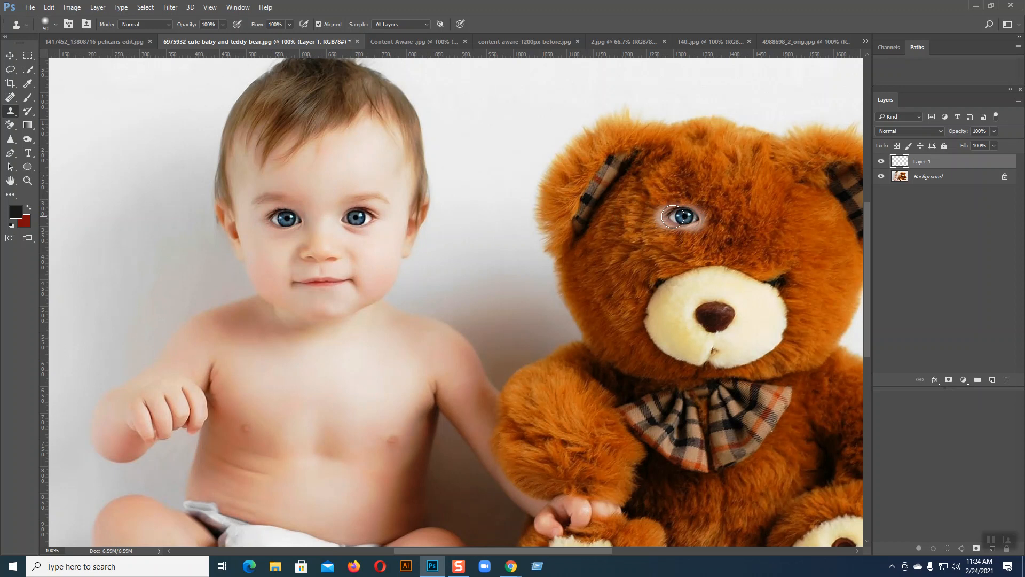
pyautogui.moveTo(747, 217); pyautogui.dragTo(764, 215)
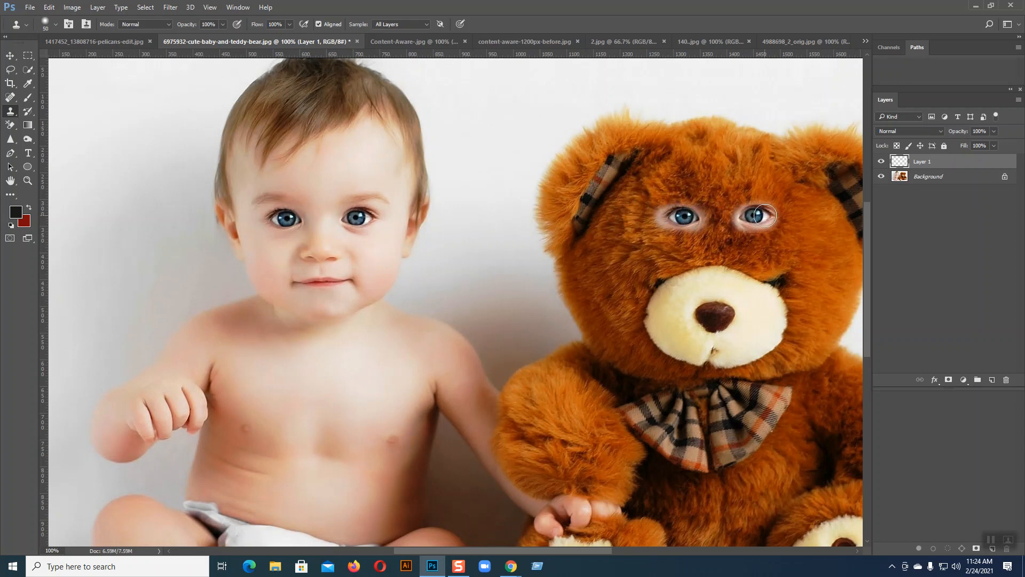
# Cycle the bear eyes layer through blend modes such as Multiply, Darker Color, Screen, Soft Light and Pin Light, and leave it on Divide.
pyautogui.click(921, 131)
pyautogui.click(897, 166)
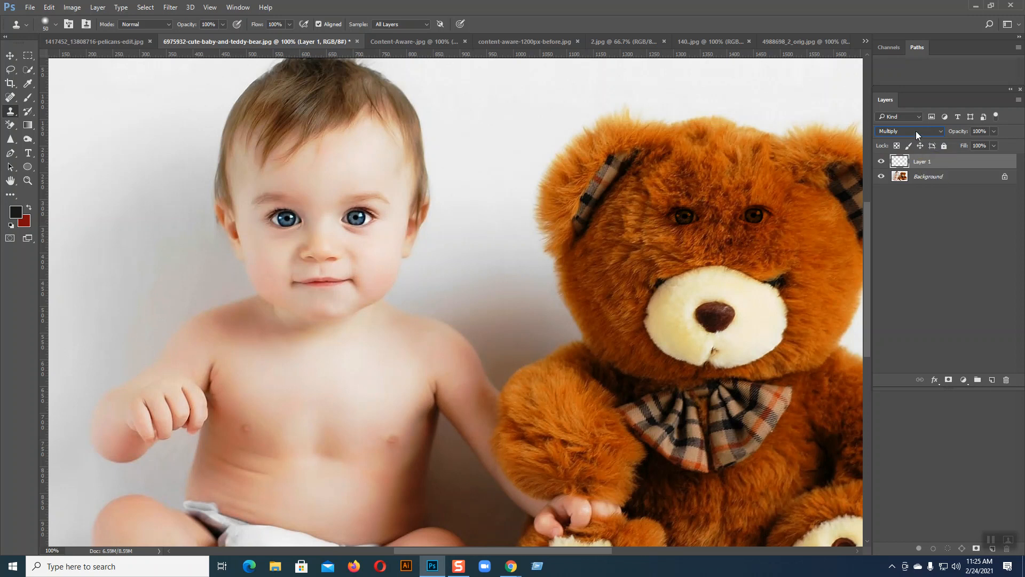
pyautogui.scroll(-4, 916, 131)
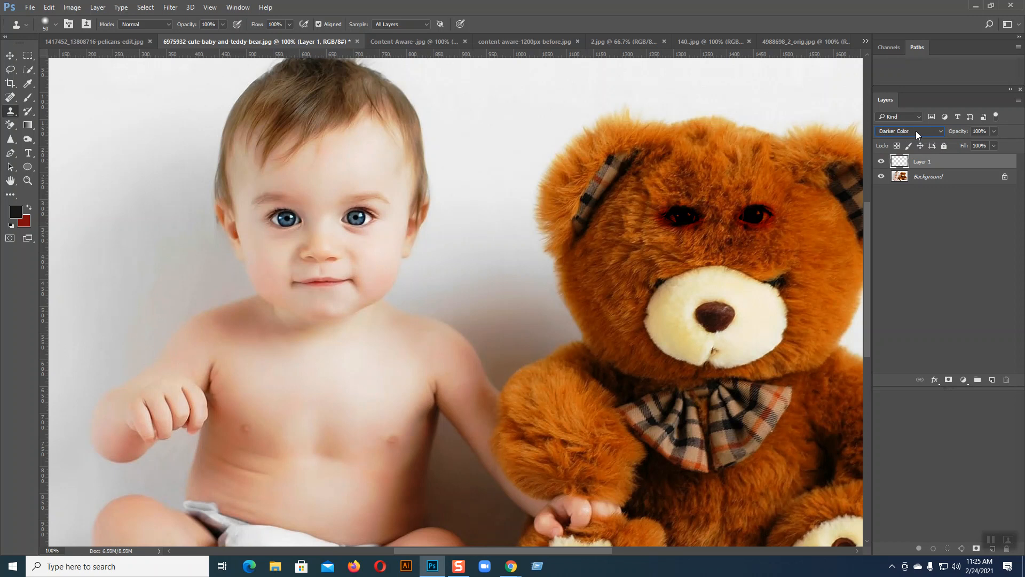
pyautogui.scroll(1, 915, 130)
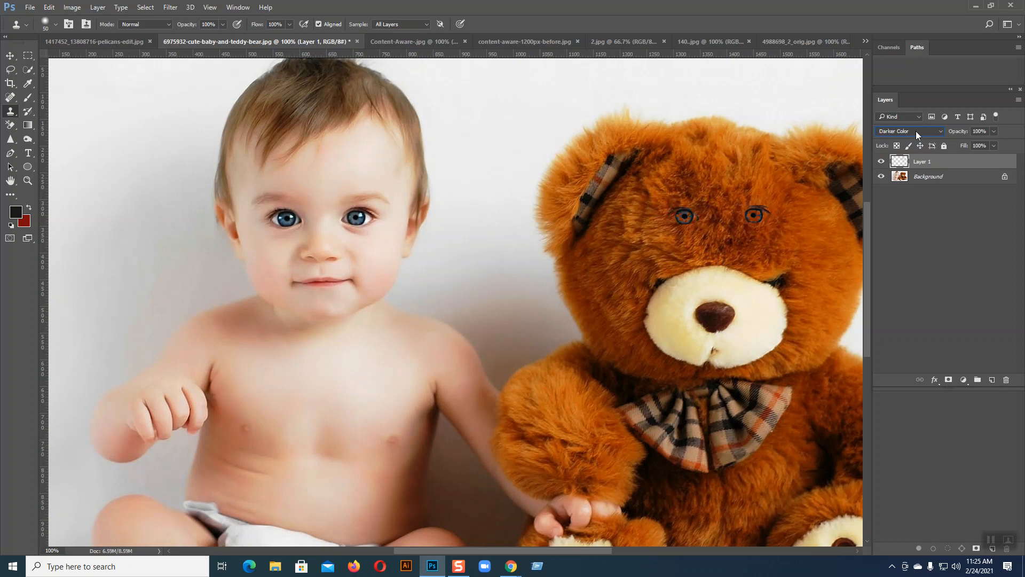
pyautogui.scroll(-3, 915, 130)
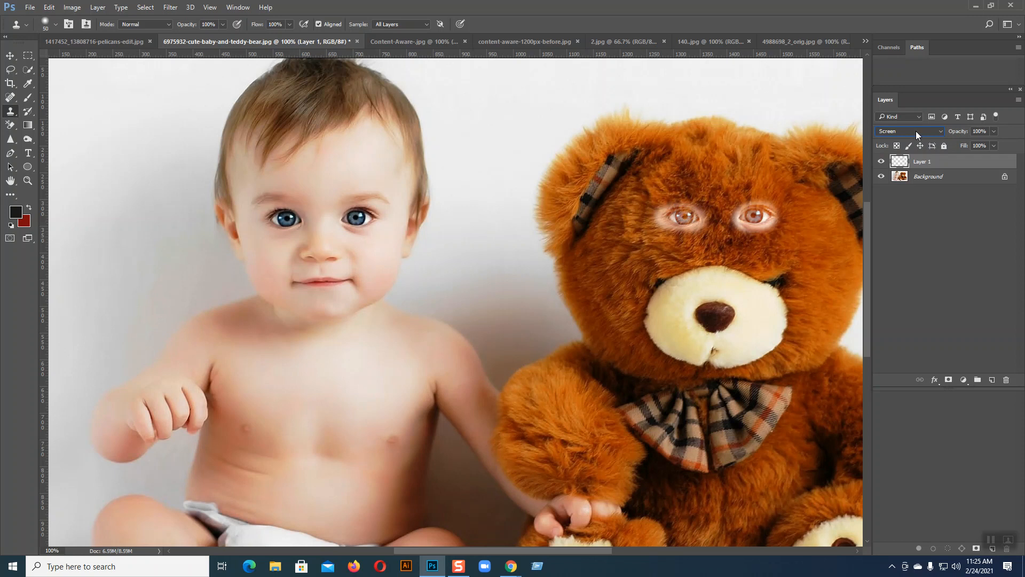
pyautogui.scroll(-2, 916, 130)
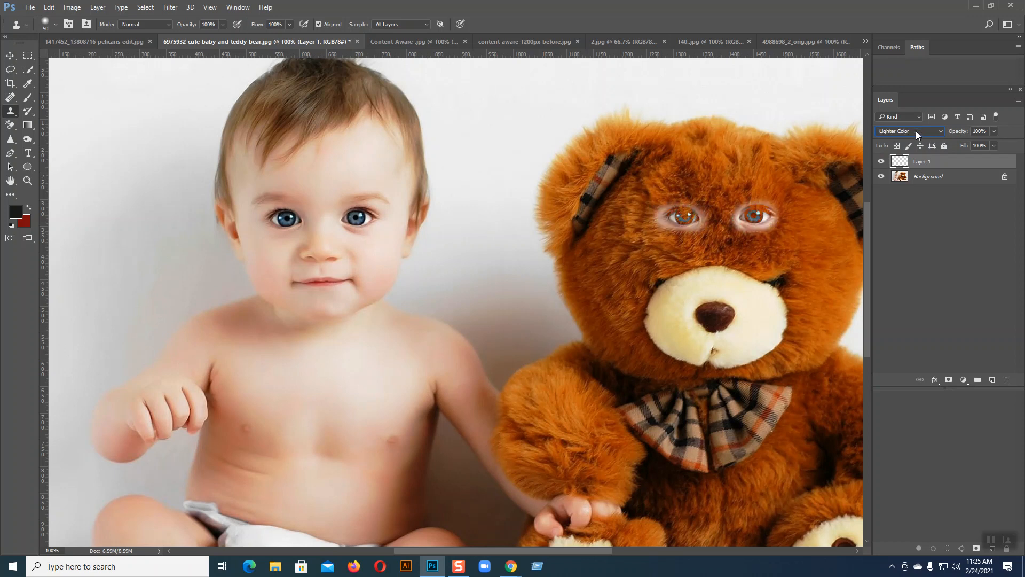
pyautogui.scroll(-3, 916, 131)
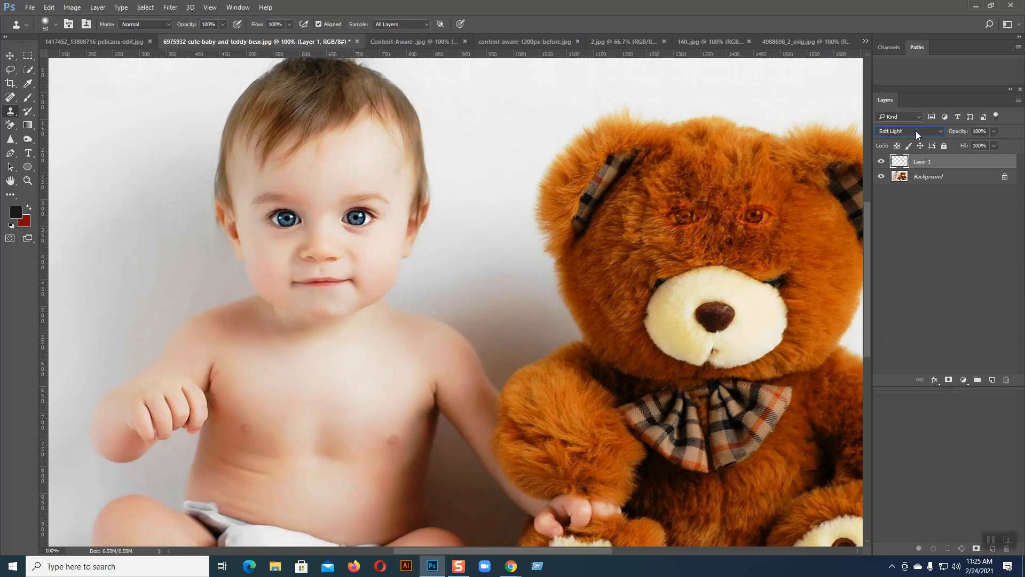
pyautogui.scroll(-3, 915, 131)
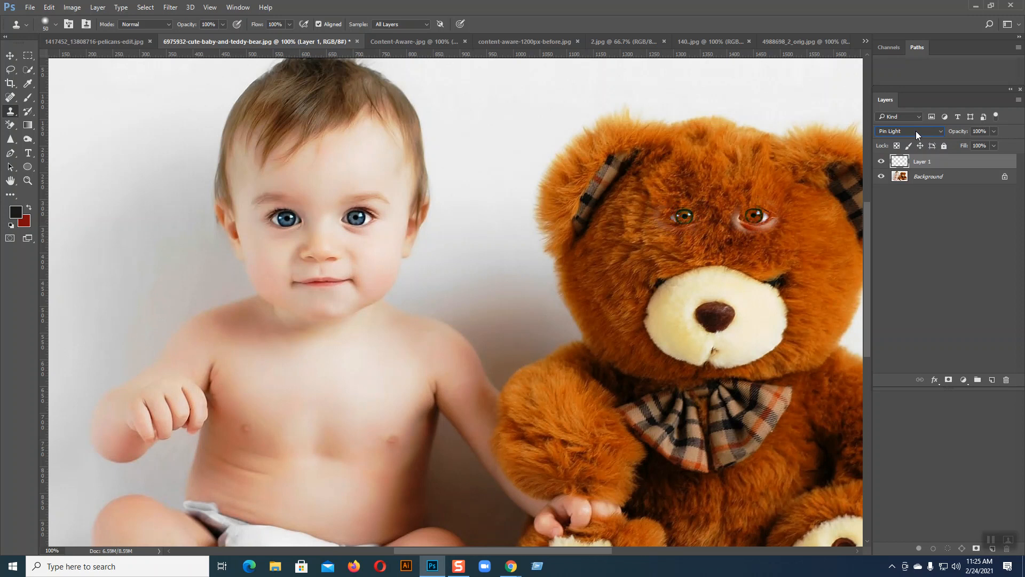
pyautogui.scroll(-3, 915, 130)
pyautogui.scroll(-2, 916, 134)
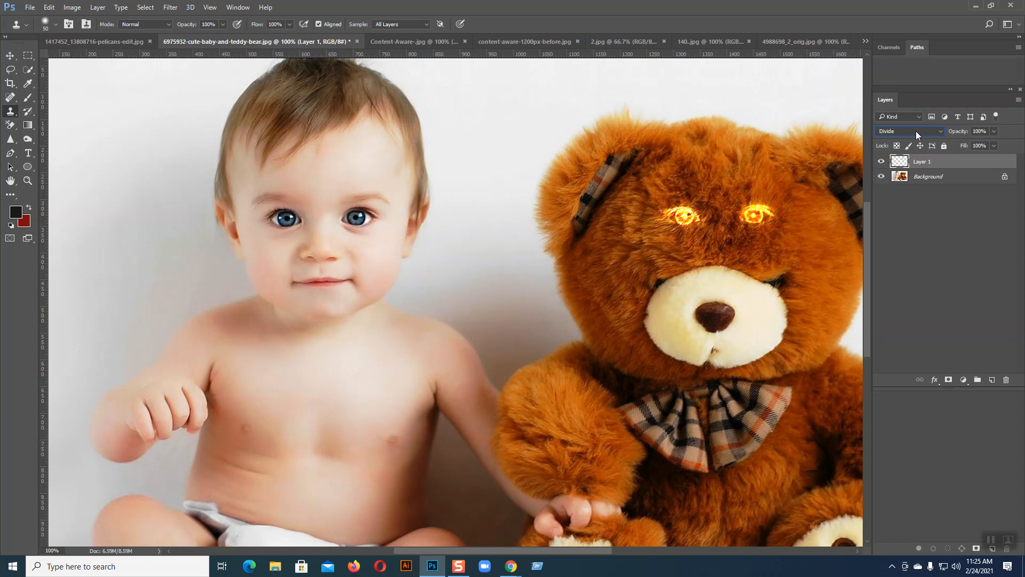
# Set the Clone Stamp's mode to Multiply and its opacity to 67%.
pyautogui.click(425, 40)
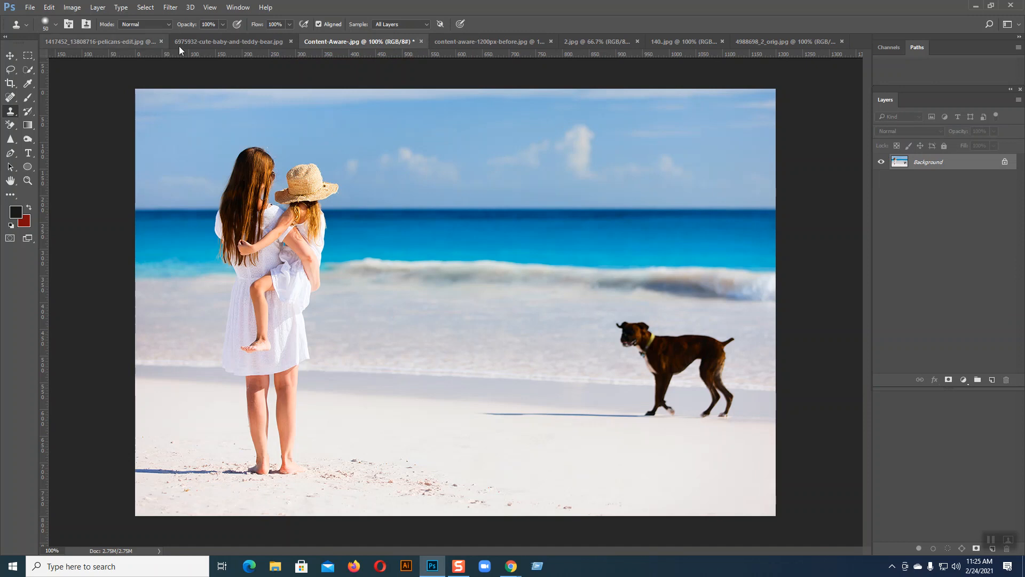
pyautogui.click(235, 41)
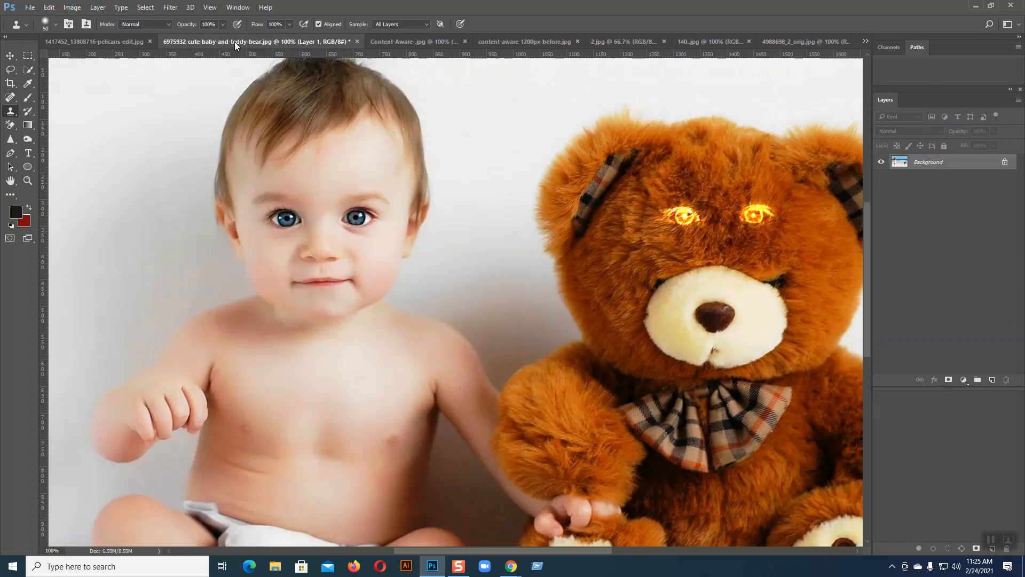
pyautogui.click(169, 25)
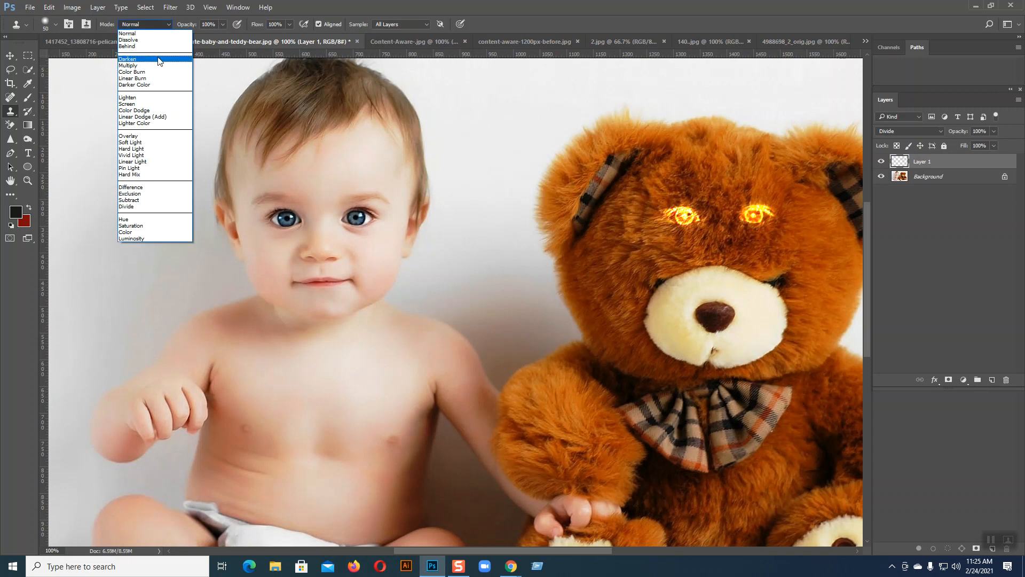
pyautogui.click(158, 66)
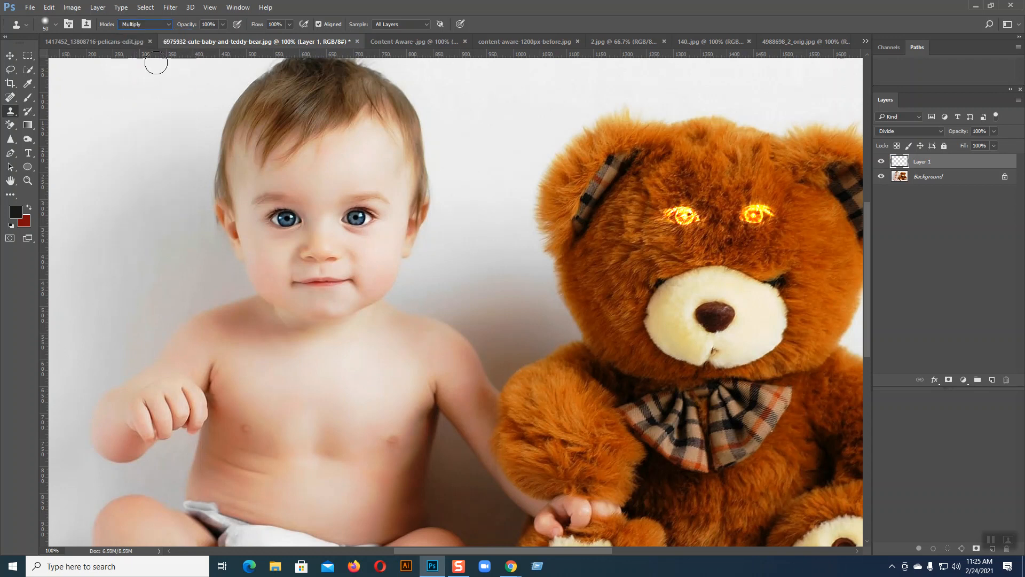
pyautogui.click(223, 24)
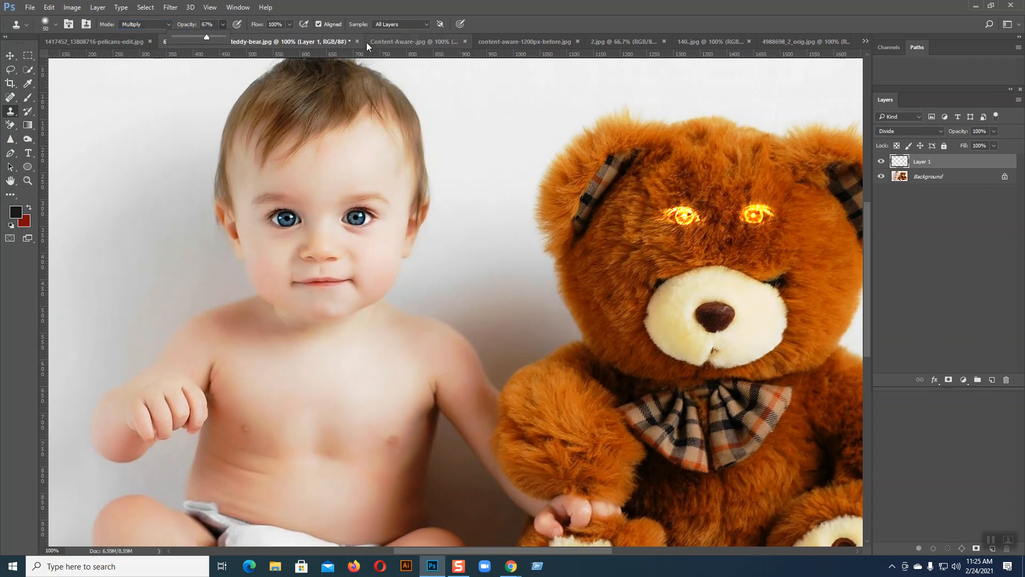
# Try cloning the baby's eyes directly onto the sky of the Content-Aware beach image, and undo the strokes.
pyautogui.click(396, 41)
pyautogui.moveTo(429, 181)
pyautogui.mouseDown()
pyautogui.moveTo(519, 178)
pyautogui.moveTo(529, 182)
pyautogui.moveTo(434, 182)
pyautogui.moveTo(539, 188)
pyautogui.moveTo(516, 175)
pyautogui.moveTo(426, 177)
pyautogui.moveTo(514, 186)
pyautogui.mouseUp()
pyautogui.click(510, 190)
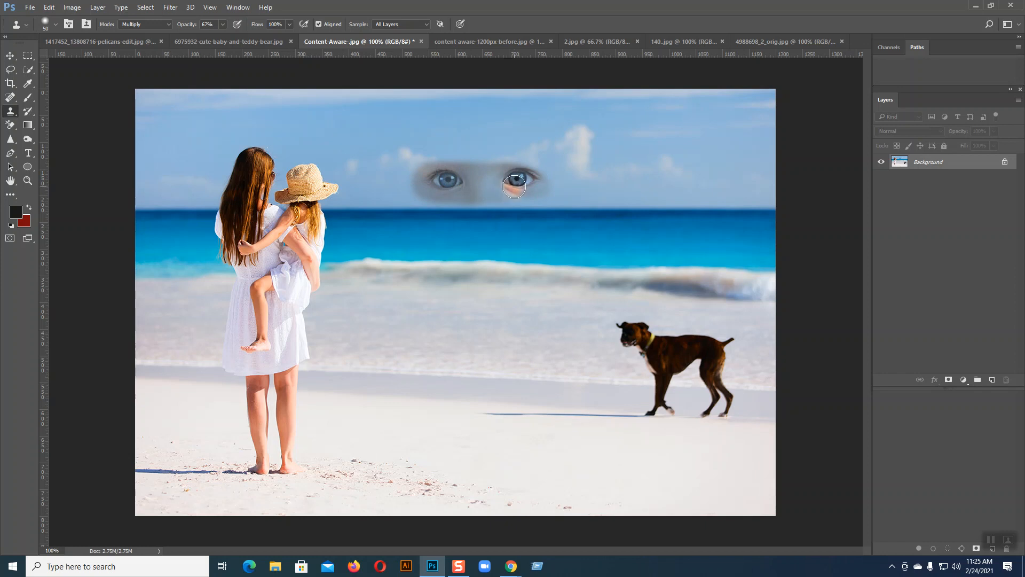
pyautogui.hotkey('ctrl', 'z')
pyautogui.click(515, 186)
pyautogui.hotkey('ctrl', 'z')
# Add a new layer to the beach image and clone both of the baby's eyes onto it in the sky above the sea.
pyautogui.click(990, 381)
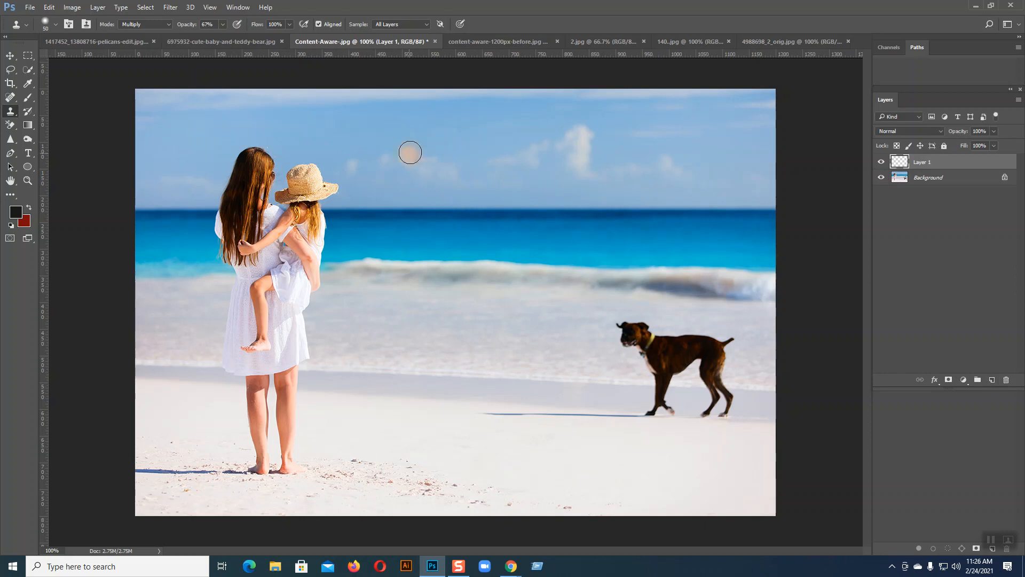
pyautogui.moveTo(435, 174)
pyautogui.mouseDown()
pyautogui.moveTo(514, 176)
pyautogui.moveTo(447, 179)
pyautogui.mouseUp()
pyautogui.press('v')
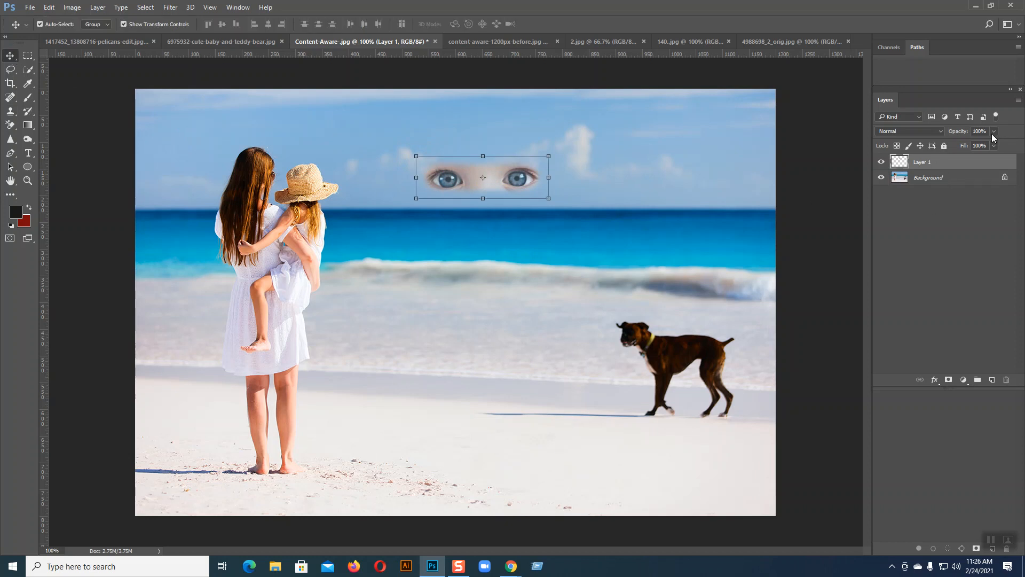
# Try Multiply and Linear Burn as the blend mode of the cloned eyes layer, and settle on Color Burn.
pyautogui.click(933, 135)
pyautogui.click(906, 166)
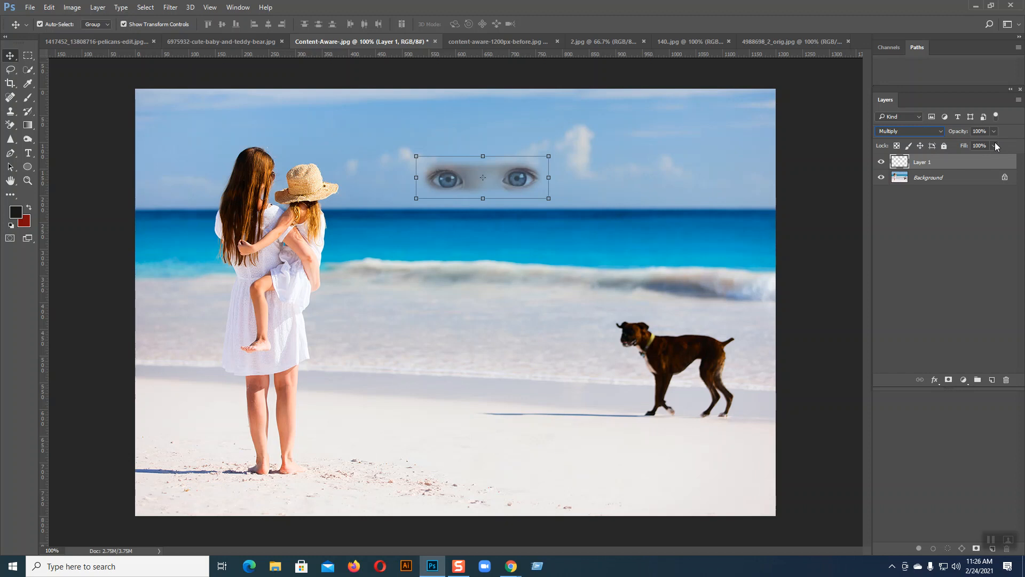
pyautogui.press('Down')
pyautogui.press('Down')
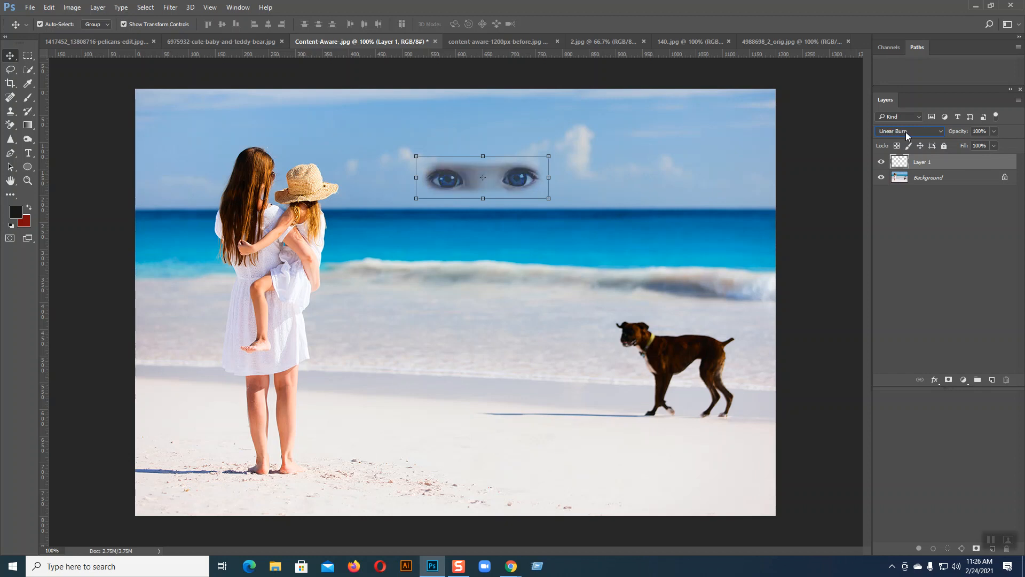
pyautogui.press('Up')
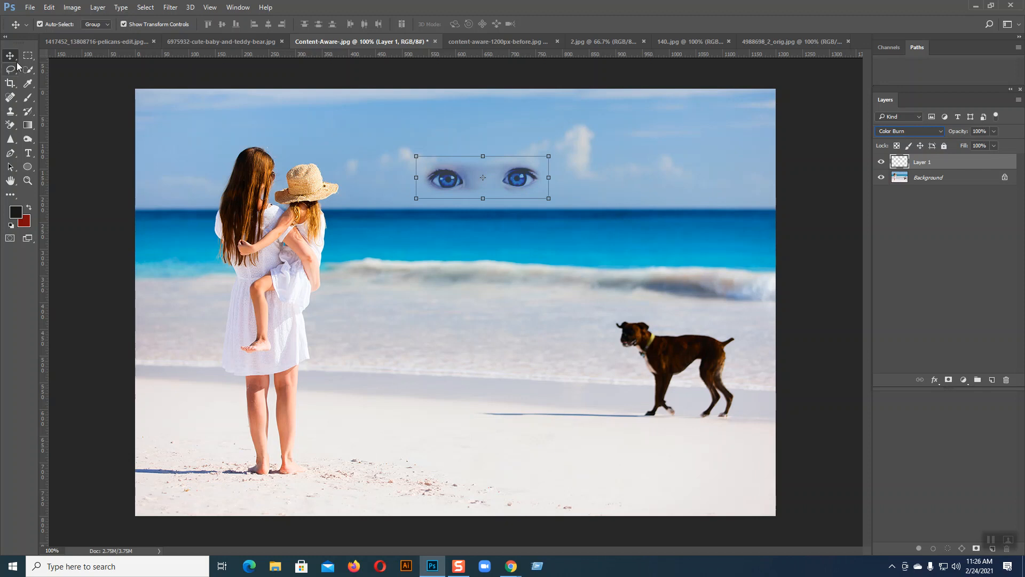
pyautogui.click(499, 296)
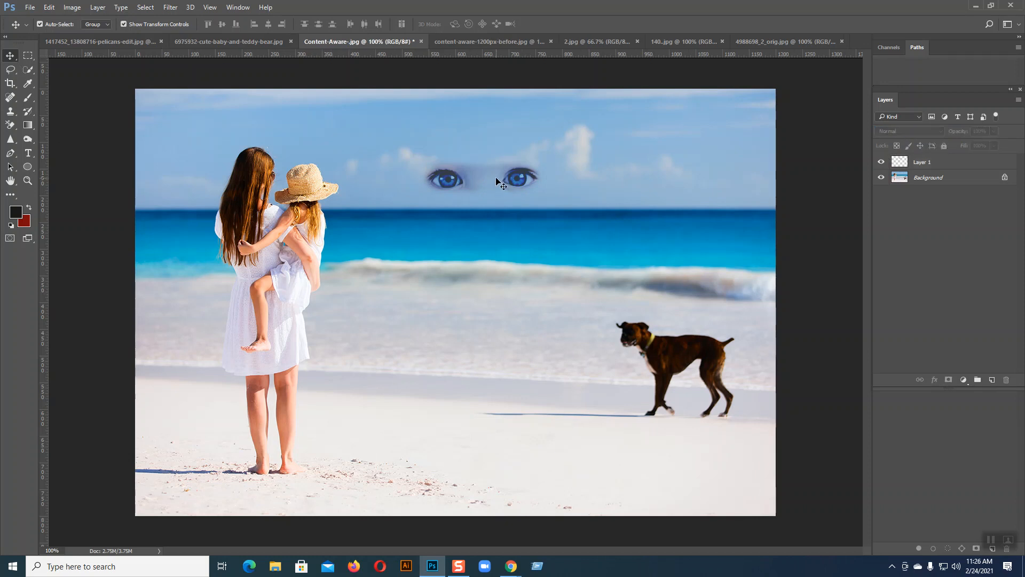
# Try erasing the tint above the left sky eye on the cloned layer with a hard 20 px Eraser, and undo the stroke.
pyautogui.hotkey('ctrl', '+')
pyautogui.hotkey('ctrl', '+')
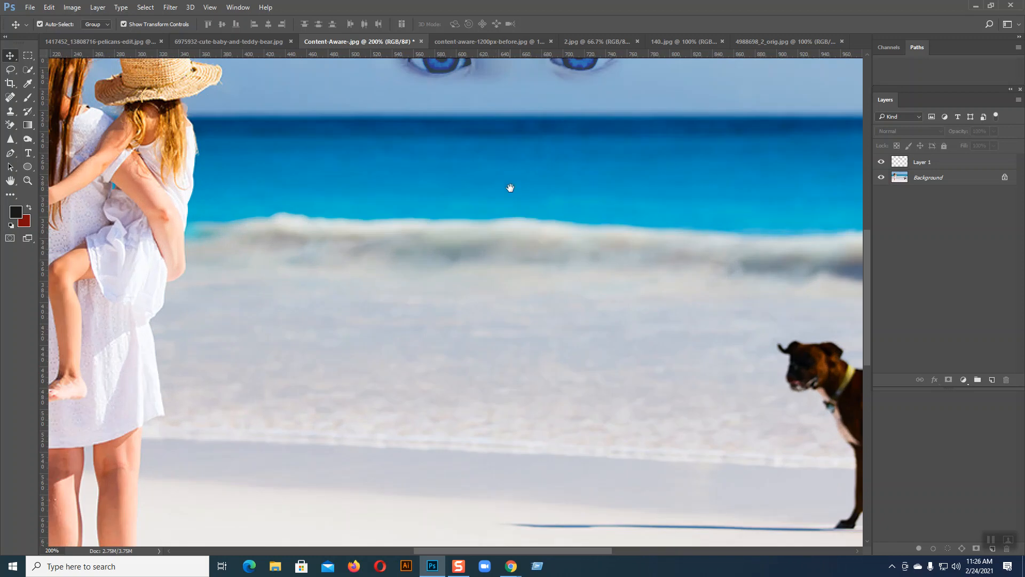
pyautogui.scroll(5, 516, 247)
pyautogui.click(516, 225)
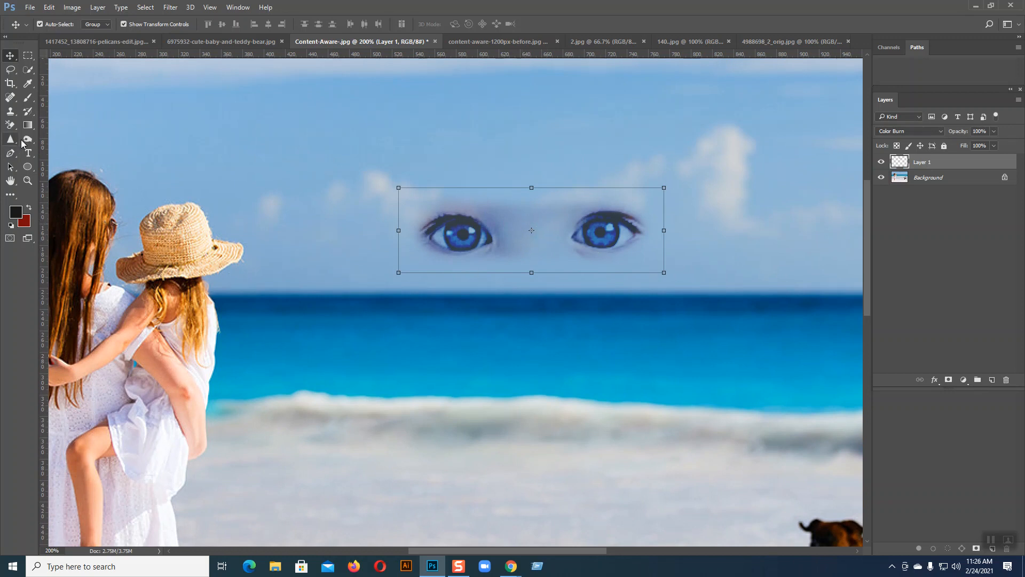
pyautogui.rightClick(10, 125)
pyautogui.click(44, 126)
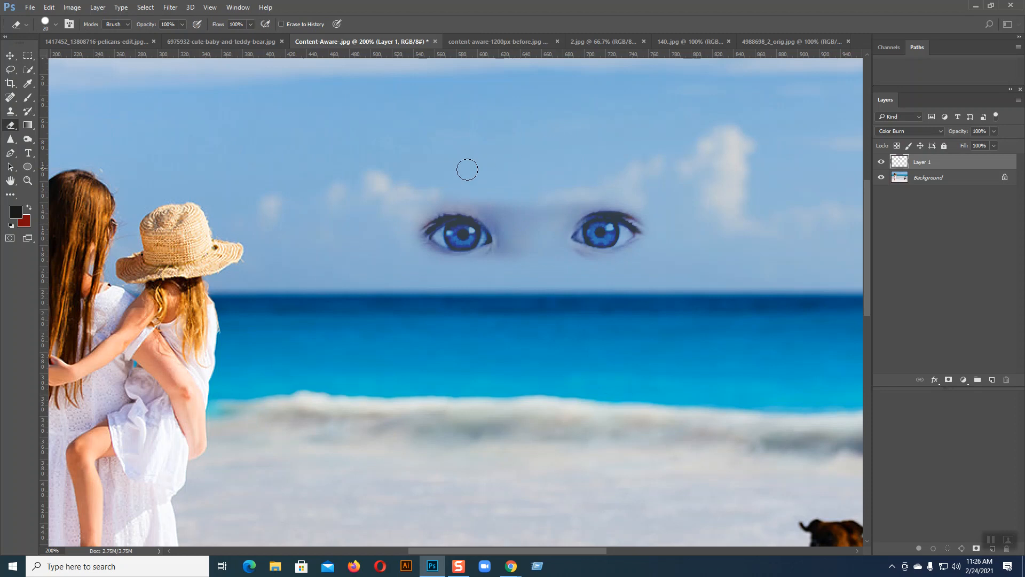
pyautogui.moveTo(484, 201); pyautogui.dragTo(413, 206)
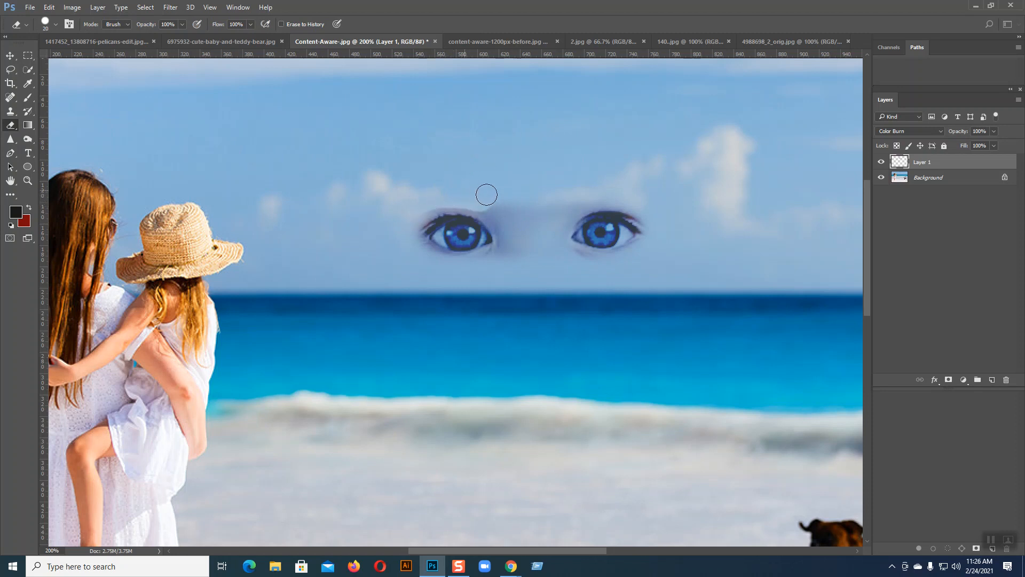
pyautogui.hotkey('ctrl', 'z')
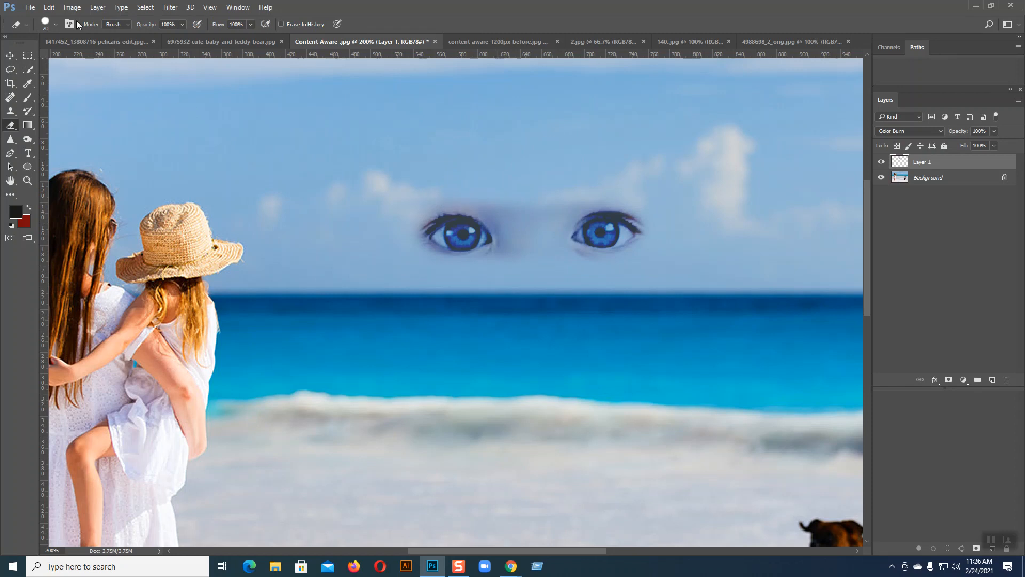
# Switch the Eraser to a Soft Round 40 px brush and erase the skin tint between and around the cloned eyes.
pyautogui.click(54, 23)
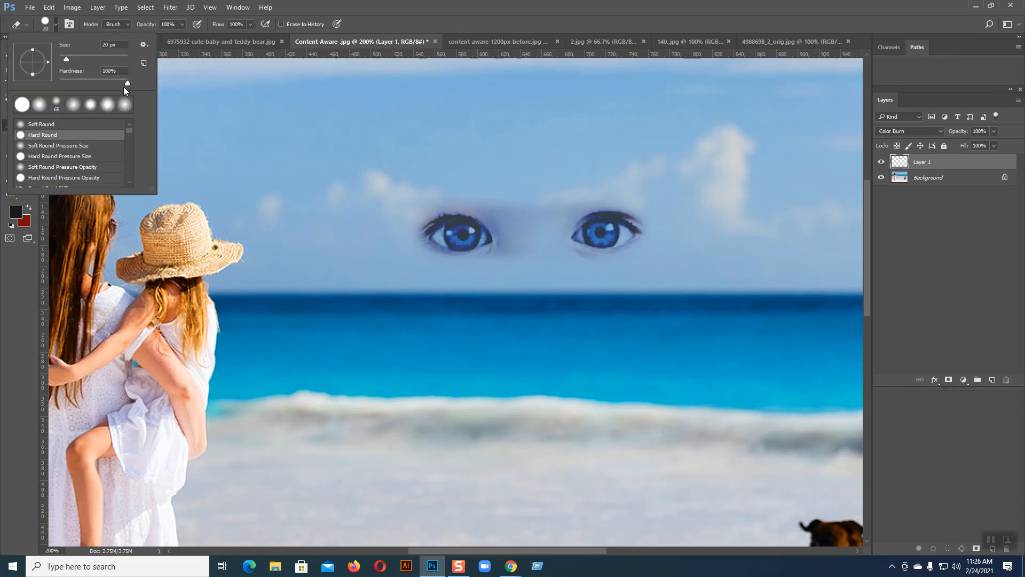
pyautogui.click(73, 106)
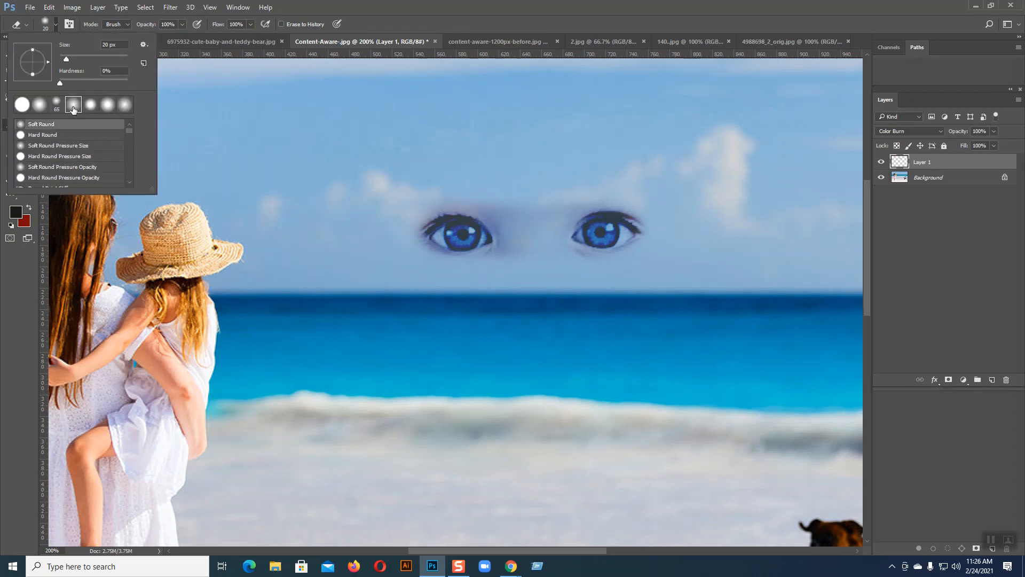
pyautogui.click(54, 23)
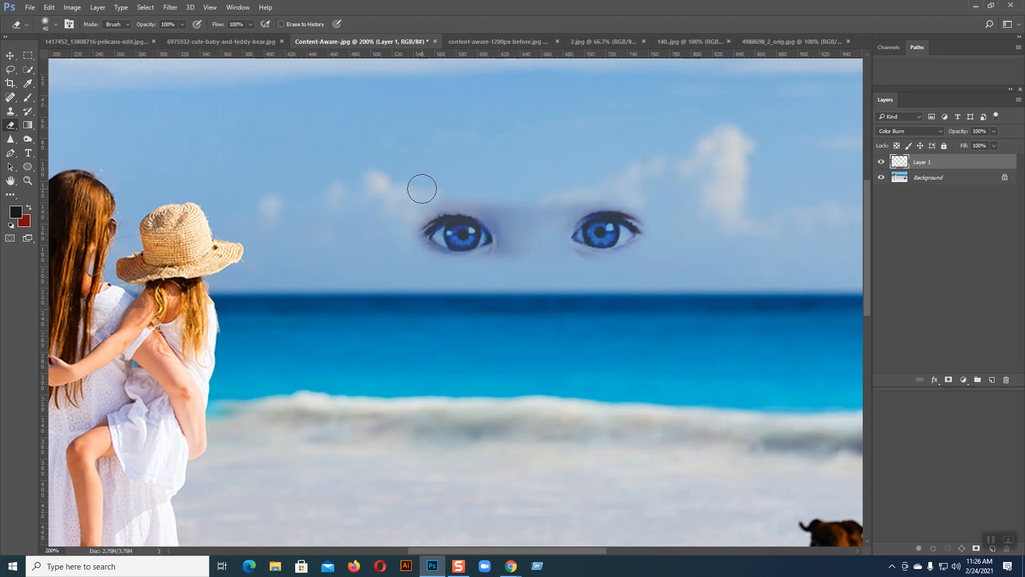
pyautogui.press(']')
pyautogui.press(']')
pyautogui.press(']')
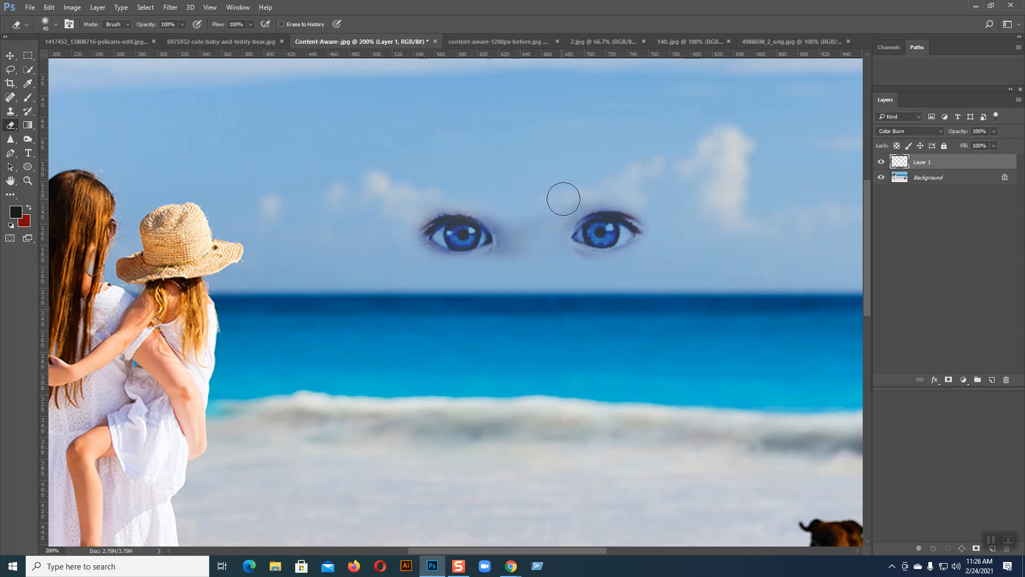
pyautogui.moveTo(536, 219)
pyautogui.mouseDown()
pyautogui.moveTo(558, 200)
pyautogui.moveTo(547, 222)
pyautogui.moveTo(502, 202)
pyautogui.moveTo(521, 239)
pyautogui.mouseUp()
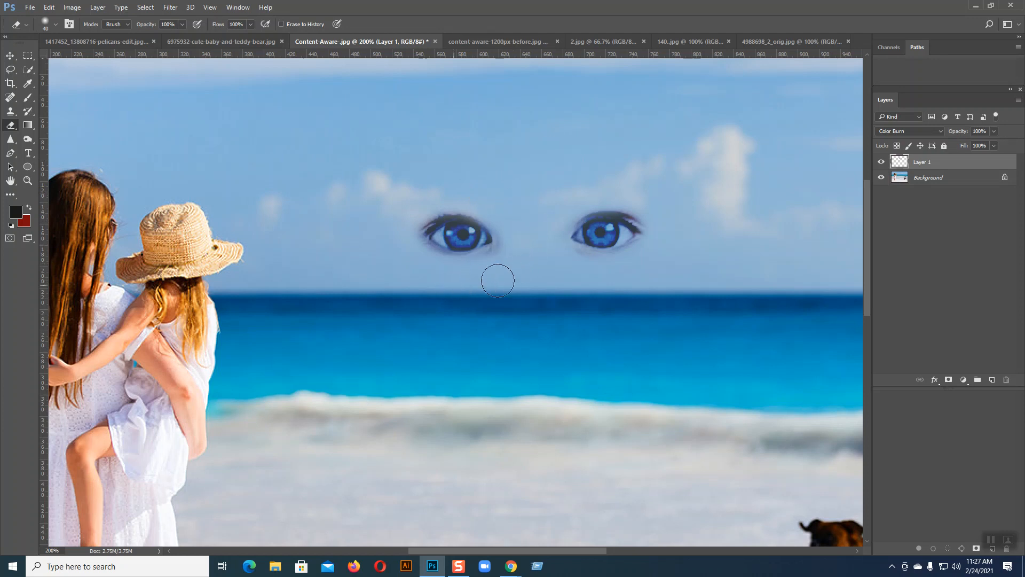
# Scale the cloned eyes down and place them higher in the sky.
pyautogui.click(9, 56)
pyautogui.hotkey('ctrl', '1')
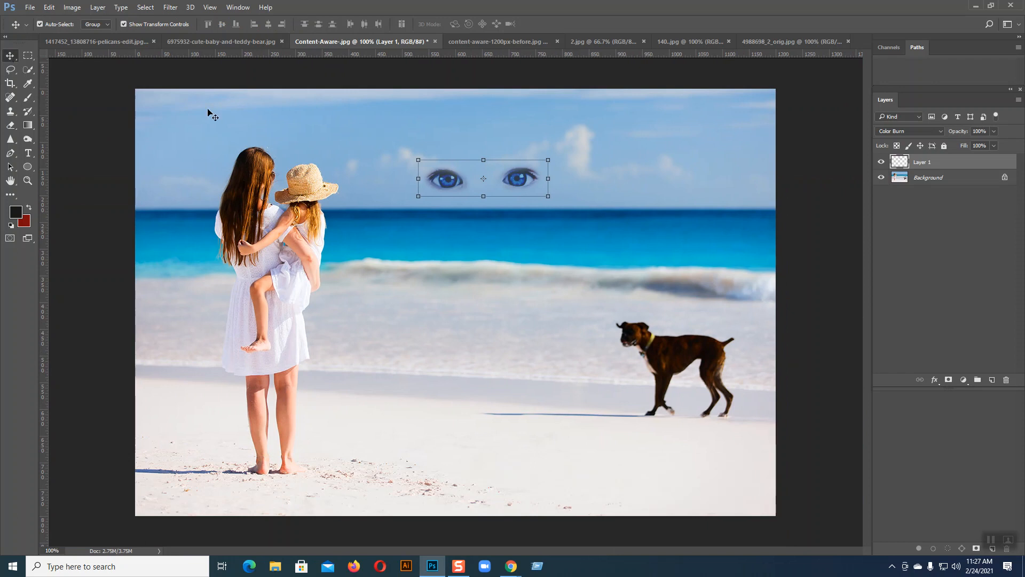
pyautogui.moveTo(549, 160); pyautogui.dragTo(515, 135)
pyautogui.press('Return')
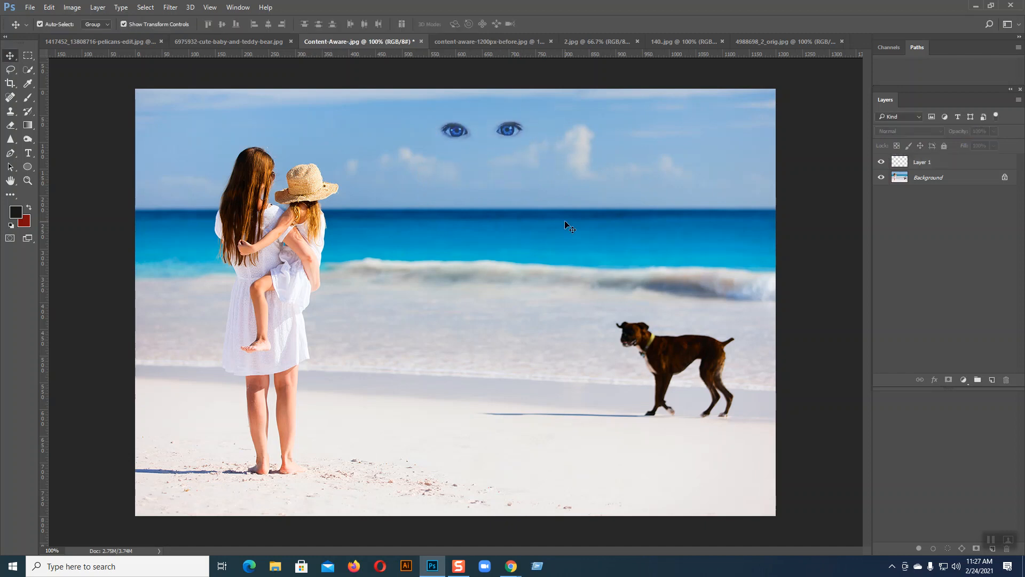
# Delete the cloned eyes layer from the beach image.
pyautogui.click(517, 134)
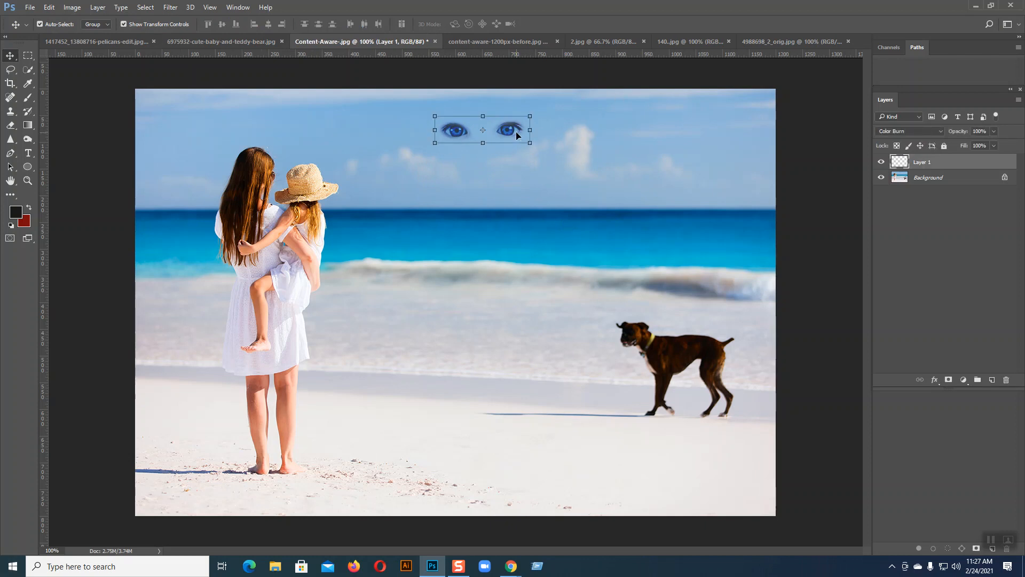
pyautogui.press('Delete')
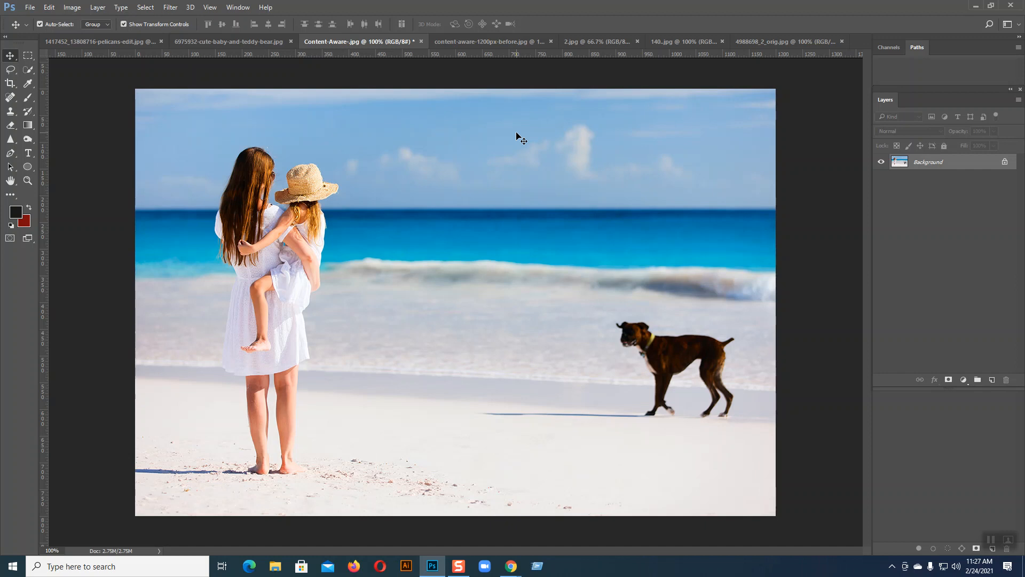
pyautogui.hotkey('ctrl', '+')
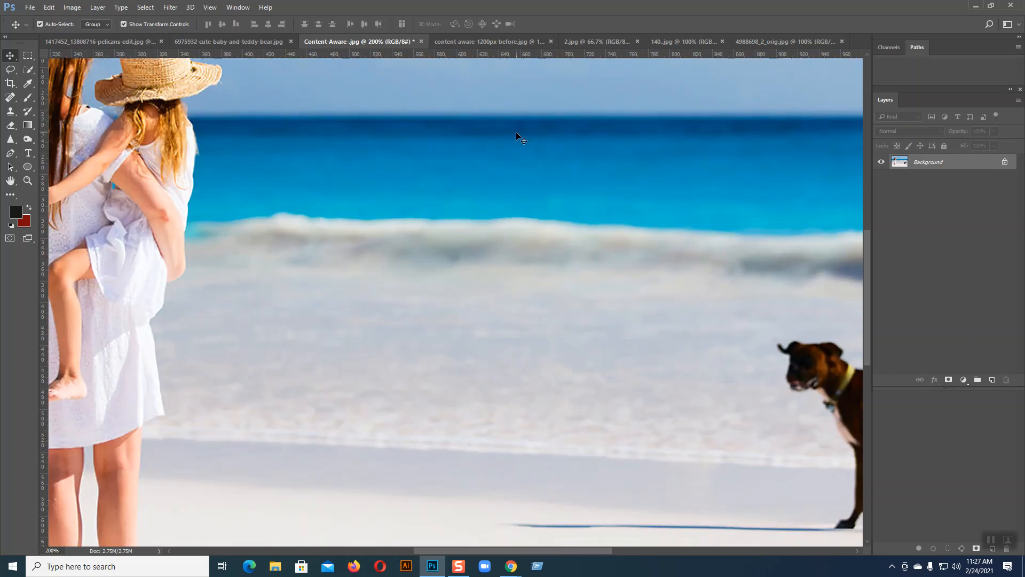
# Duplicate the beach background layer twice, hide the upper copy and make Layer 1 the active layer.
pyautogui.moveTo(550, 229); pyautogui.dragTo(451, 181)
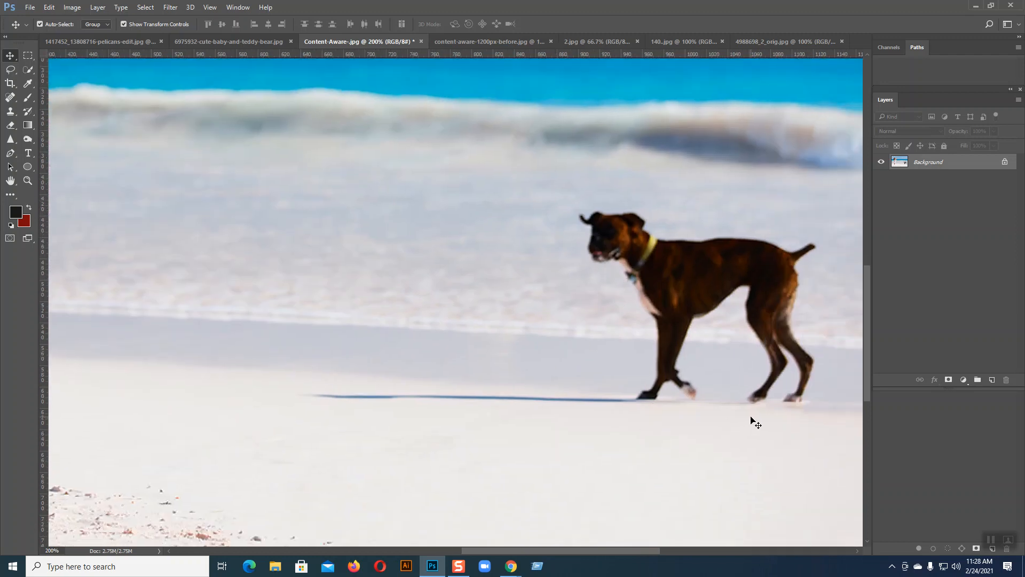
pyautogui.moveTo(779, 406); pyautogui.dragTo(699, 404)
pyautogui.hotkey('ctrl', 'j')
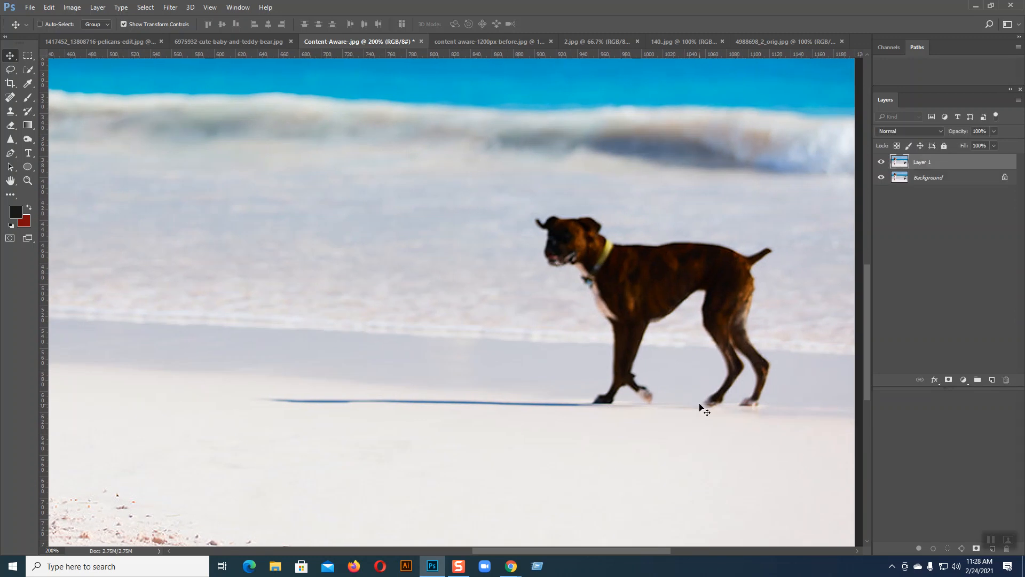
pyautogui.hotkey('ctrl', 'j')
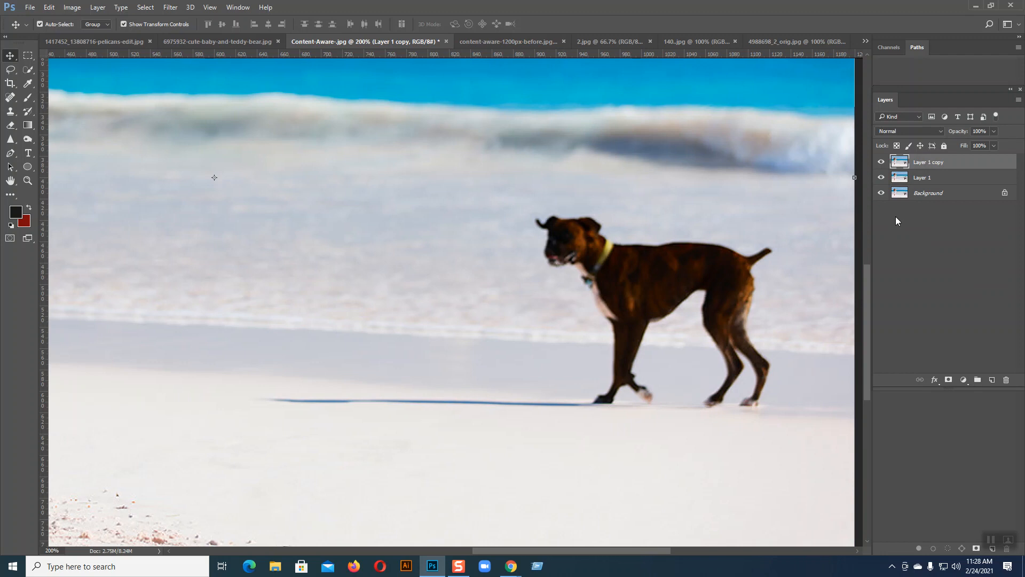
pyautogui.click(882, 163)
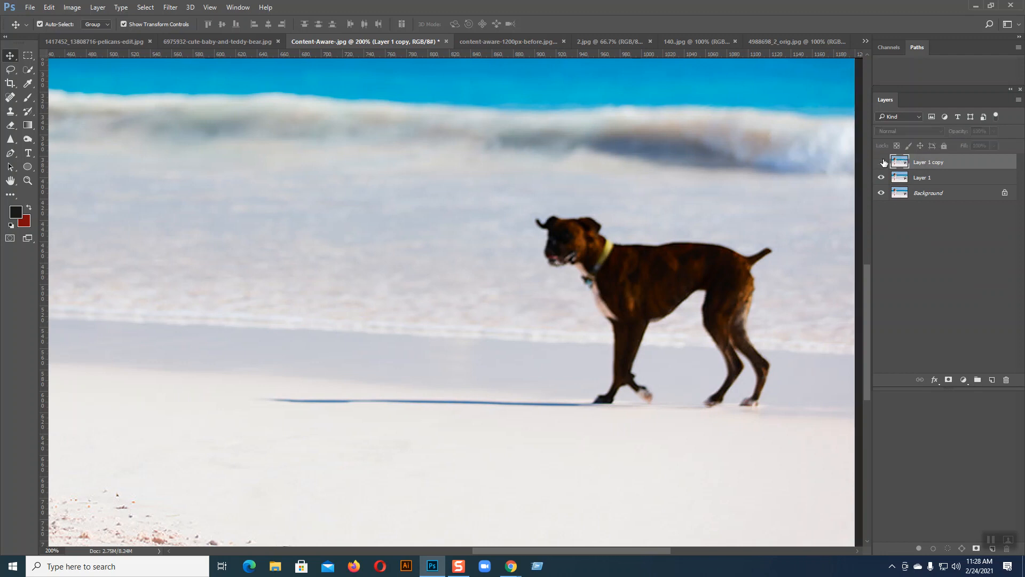
pyautogui.click(917, 179)
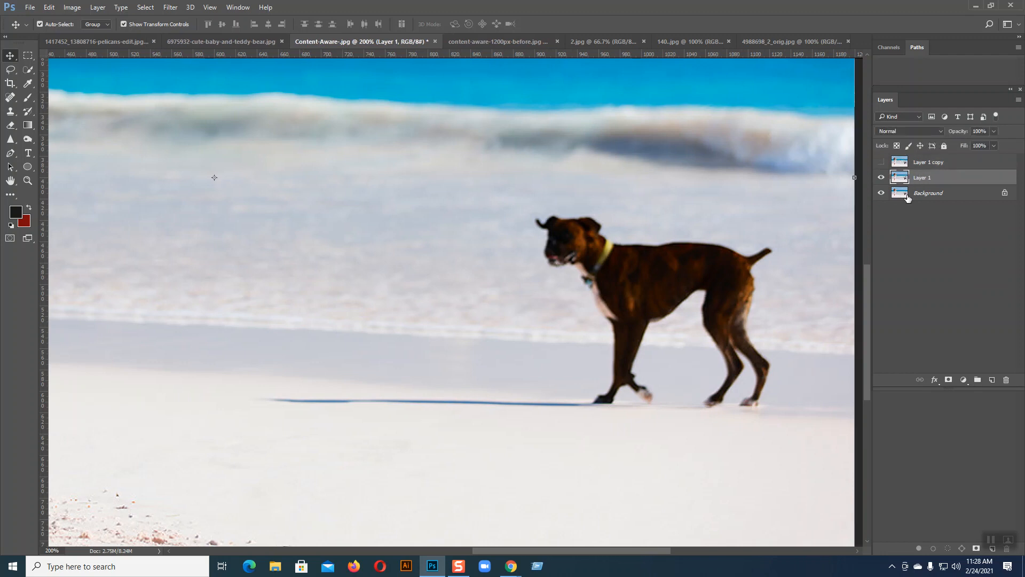
# Set the Clone Stamp to Normal mode, 100% opacity and a 25 px brush, and clone sand over the dog's long shadow.
pyautogui.click(10, 112)
pyautogui.press('[')
pyautogui.press('[')
pyautogui.press('[')
pyautogui.press('[')
pyautogui.press('[')
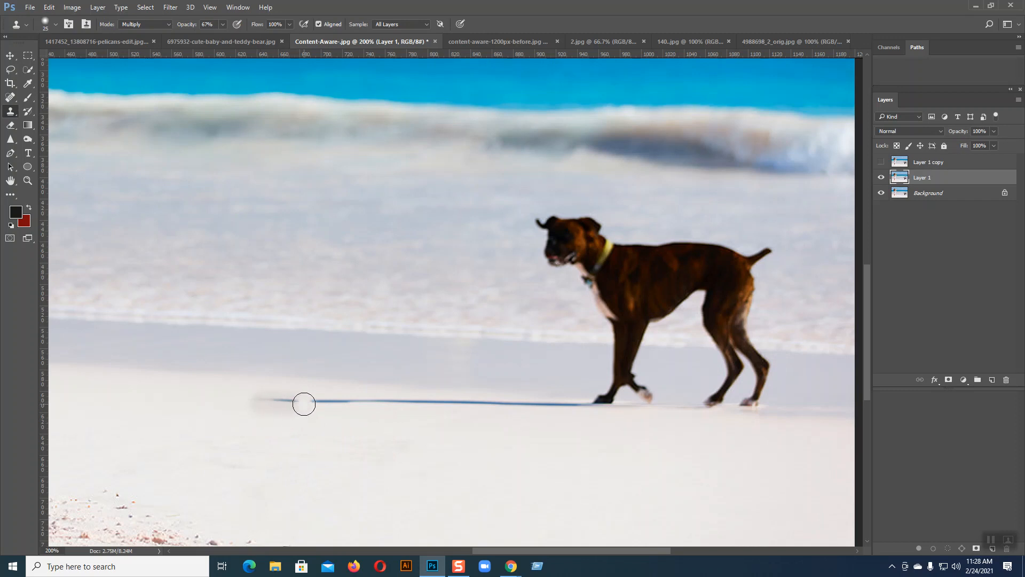
pyautogui.click(222, 25)
pyautogui.click(170, 25)
pyautogui.click(130, 34)
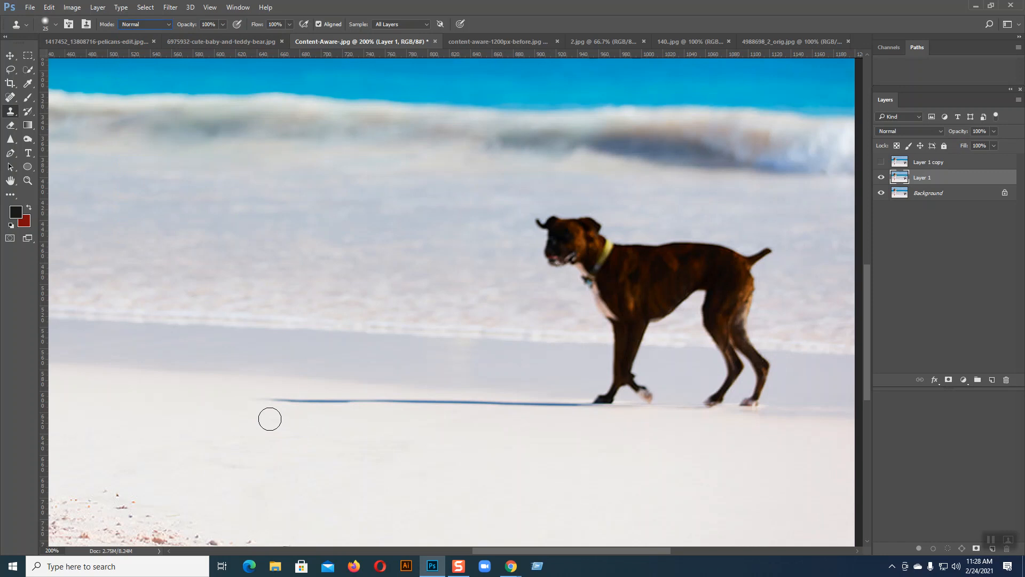
pyautogui.moveTo(258, 398); pyautogui.dragTo(587, 411)
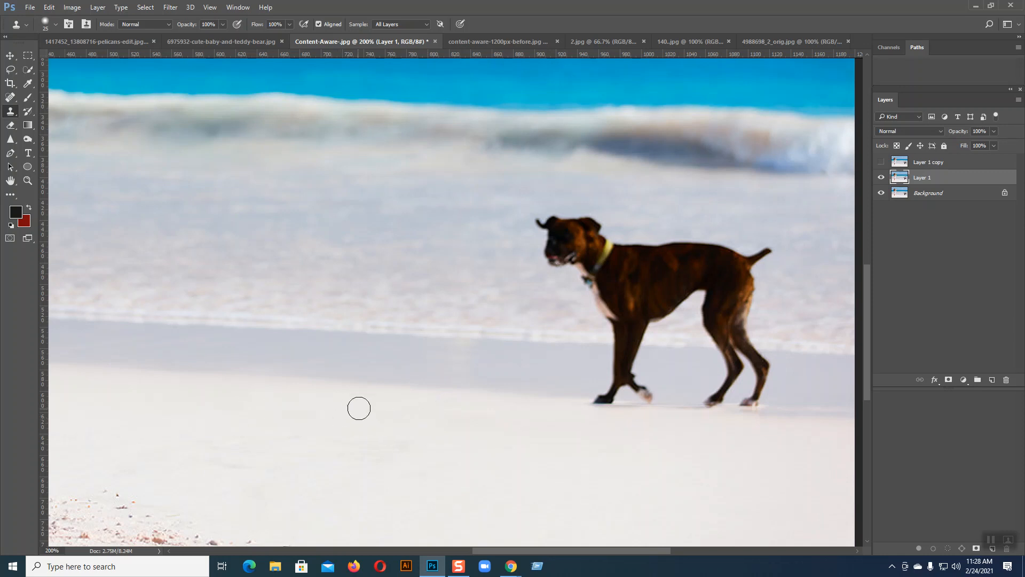
# Clone sand over the remaining shadow beneath the dog's paws with a 10 px brush, redoing the first stroke.
pyautogui.hotkey('ctrl', '+')
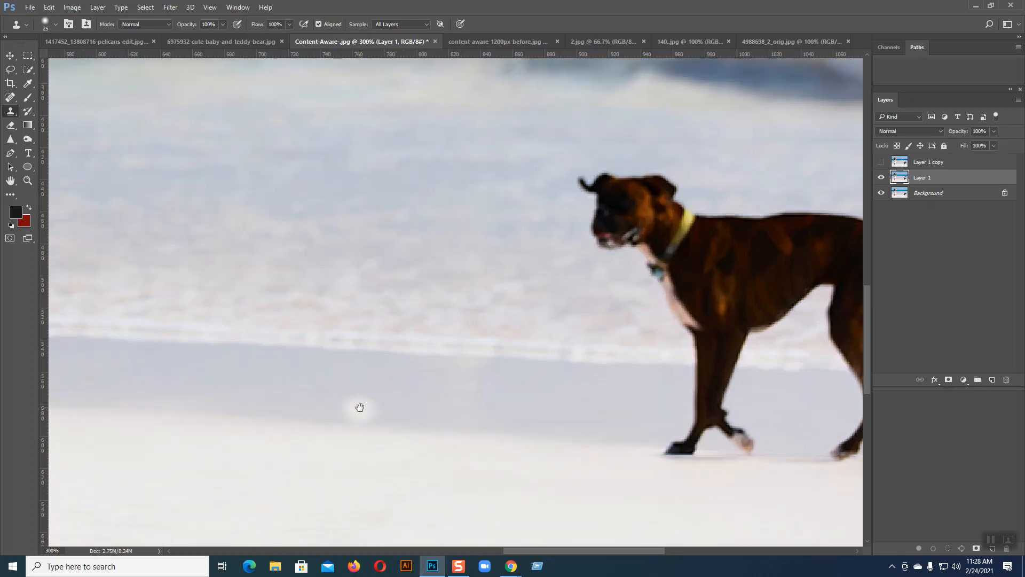
pyautogui.moveTo(623, 360); pyautogui.dragTo(419, 307)
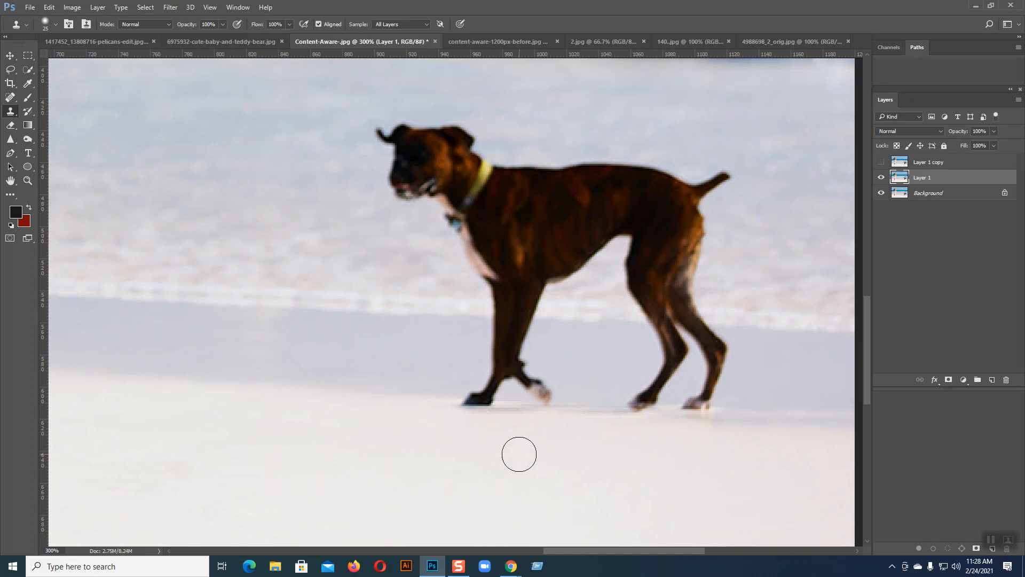
pyautogui.press('[')
pyautogui.press('[')
pyautogui.moveTo(450, 408)
pyautogui.mouseDown()
pyautogui.moveTo(670, 416)
pyautogui.moveTo(661, 417)
pyautogui.moveTo(720, 433)
pyautogui.mouseUp()
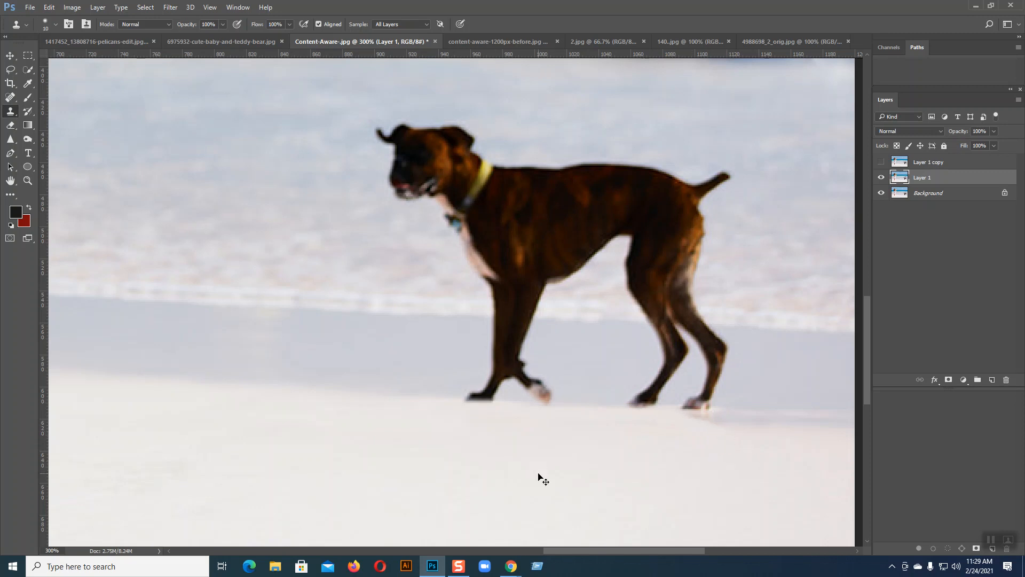
pyautogui.hotkey('ctrl', 'z')
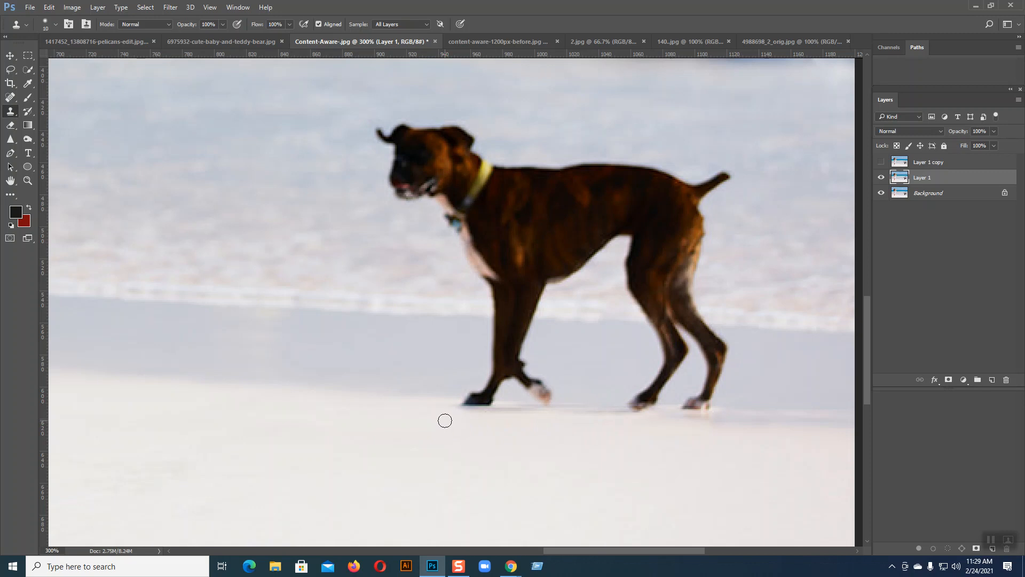
pyautogui.moveTo(429, 410); pyautogui.dragTo(653, 414)
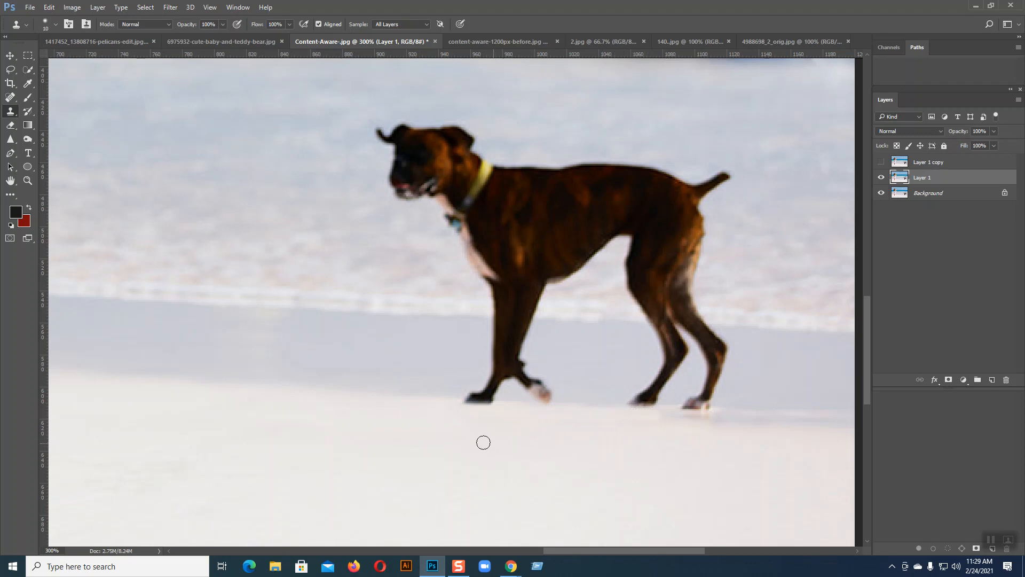
# Clone wet sand over the dog's lower front legs and paws with a 15 px brush.
pyautogui.press(']')
pyautogui.press('[')
pyautogui.keyDown('alt'); pyautogui.click(387, 394); pyautogui.keyUp('alt')
pyautogui.moveTo(466, 396)
pyautogui.mouseDown()
pyautogui.moveTo(496, 399)
pyautogui.moveTo(468, 396)
pyautogui.moveTo(501, 396)
pyautogui.moveTo(479, 386)
pyautogui.moveTo(499, 383)
pyautogui.moveTo(484, 373)
pyautogui.moveTo(520, 377)
pyautogui.moveTo(502, 377)
pyautogui.moveTo(514, 360)
pyautogui.moveTo(506, 349)
pyautogui.moveTo(493, 361)
pyautogui.moveTo(494, 337)
pyautogui.moveTo(526, 341)
pyautogui.moveTo(490, 333)
pyautogui.moveTo(533, 331)
pyautogui.moveTo(483, 331)
pyautogui.moveTo(524, 330)
pyautogui.moveTo(524, 362)
pyautogui.moveTo(537, 390)
pyautogui.mouseUp()
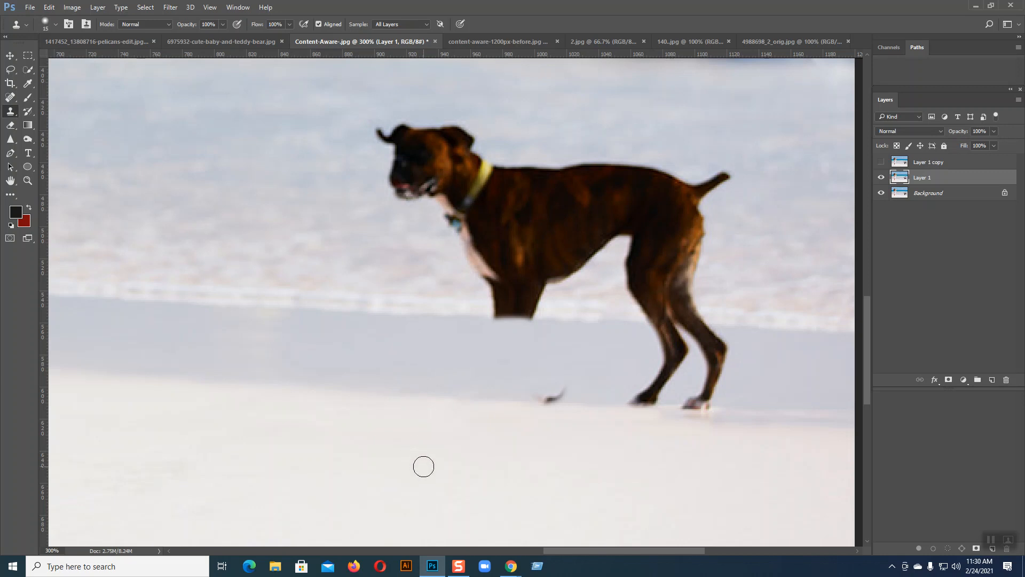
pyautogui.moveTo(538, 464); pyautogui.dragTo(668, 471)
pyautogui.moveTo(556, 403); pyautogui.dragTo(522, 392)
pyautogui.moveTo(560, 396); pyautogui.dragTo(521, 395)
# Sample the foam line with a 25 px brush and clone it across the stumps of the front legs.
pyautogui.press(']')
pyautogui.press(']')
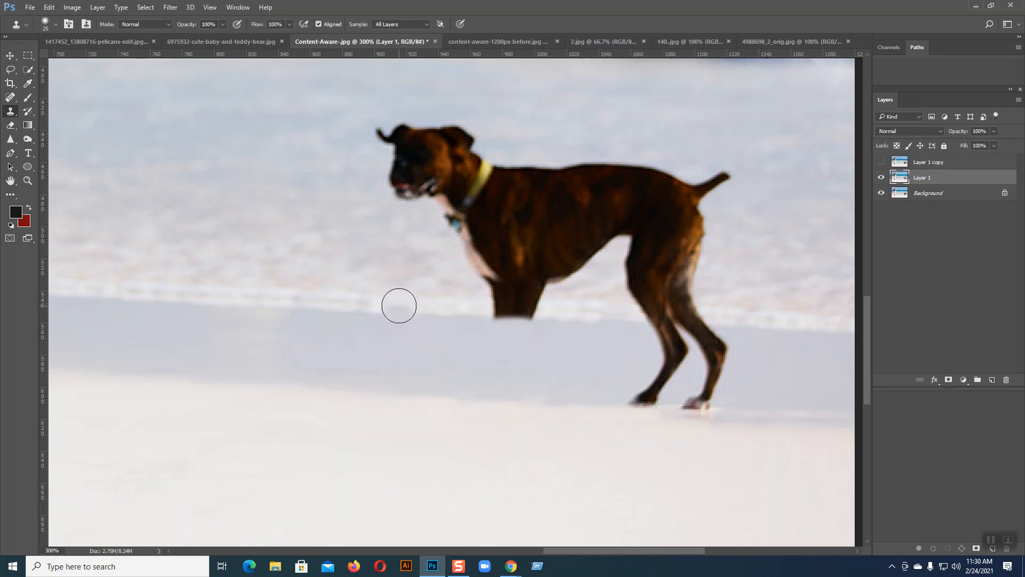
pyautogui.keyDown('alt'); pyautogui.click(399, 306); pyautogui.keyUp('alt')
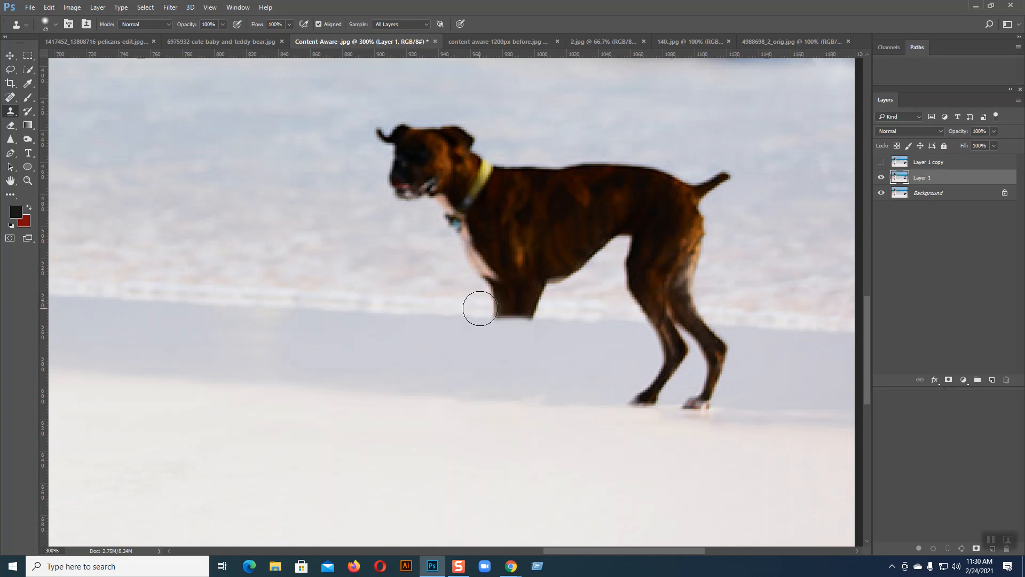
pyautogui.moveTo(481, 308)
pyautogui.mouseDown()
pyautogui.moveTo(538, 307)
pyautogui.moveTo(544, 343)
pyautogui.mouseUp()
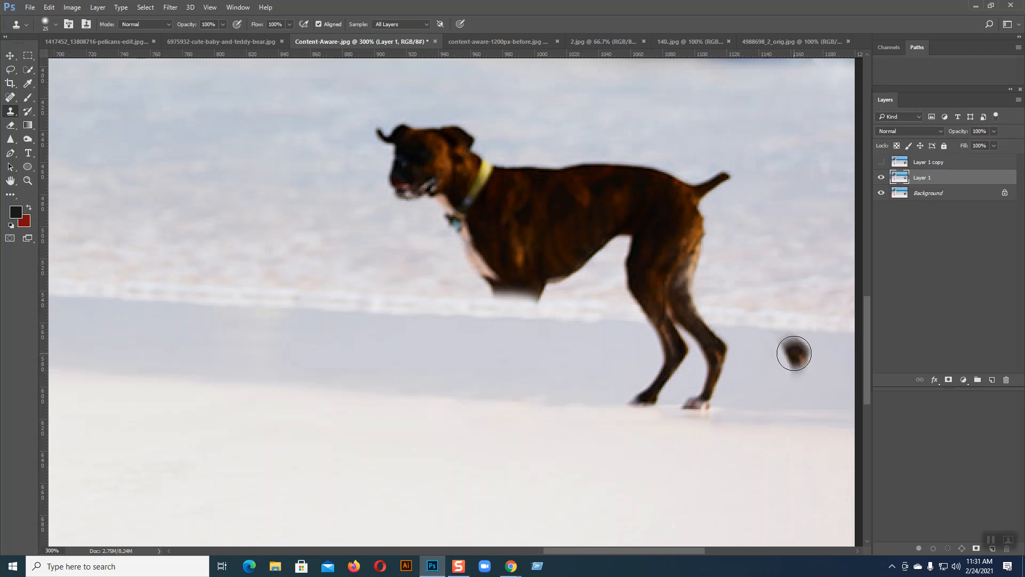
# Clone wet sand over the dog's lower hind legs and continue the foam line across their stumps.
pyautogui.moveTo(766, 352)
pyautogui.mouseDown()
pyautogui.moveTo(716, 345)
pyautogui.moveTo(723, 358)
pyautogui.moveTo(711, 362)
pyautogui.moveTo(708, 349)
pyautogui.moveTo(725, 371)
pyautogui.moveTo(712, 379)
pyautogui.moveTo(729, 381)
pyautogui.mouseUp()
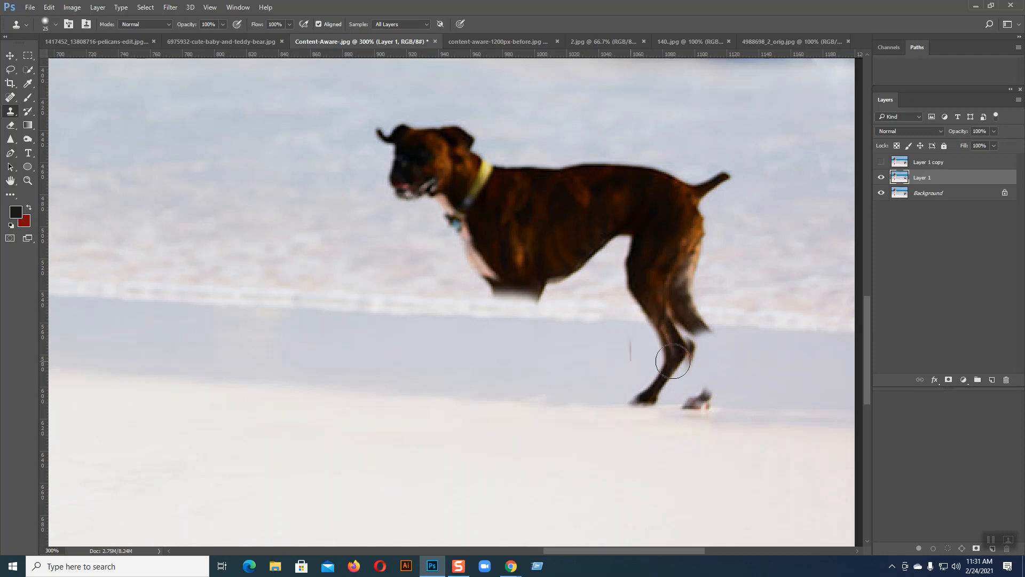
pyautogui.keyDown('alt'); pyautogui.click(793, 369); pyautogui.keyUp('alt')
pyautogui.moveTo(728, 360)
pyautogui.mouseDown()
pyautogui.moveTo(668, 352)
pyautogui.moveTo(702, 366)
pyautogui.moveTo(689, 379)
pyautogui.moveTo(720, 383)
pyautogui.moveTo(687, 386)
pyautogui.moveTo(663, 373)
pyautogui.moveTo(715, 346)
pyautogui.moveTo(681, 343)
pyautogui.mouseUp()
pyautogui.moveTo(654, 342); pyautogui.dragTo(654, 343)
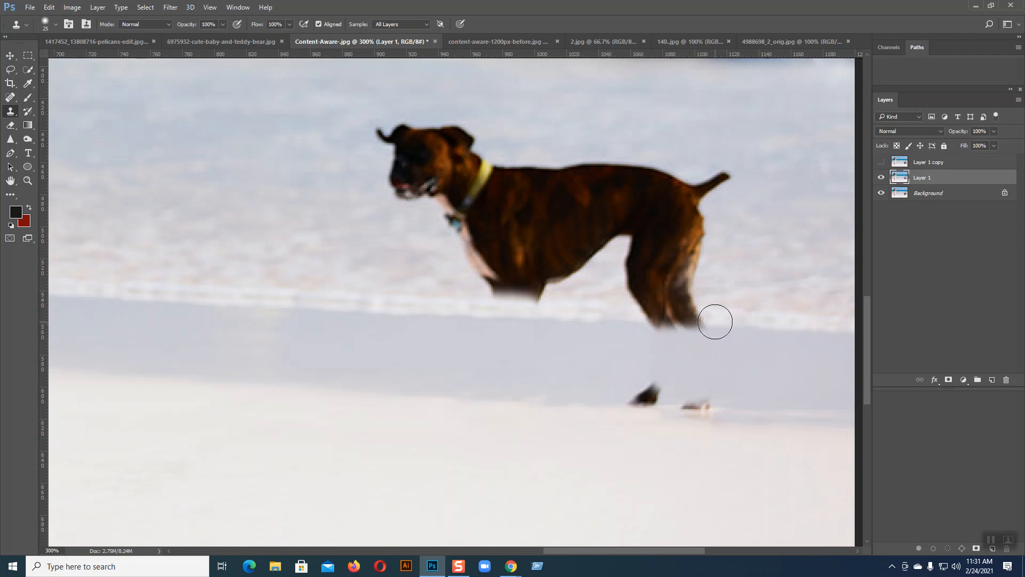
pyautogui.moveTo(714, 321); pyautogui.dragTo(641, 321)
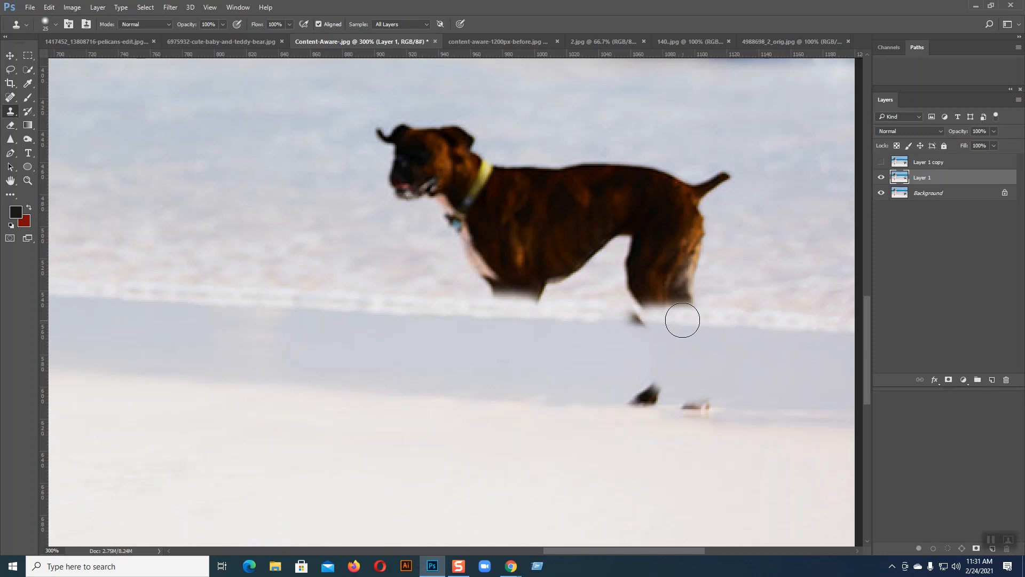
pyautogui.moveTo(649, 318); pyautogui.dragTo(623, 319)
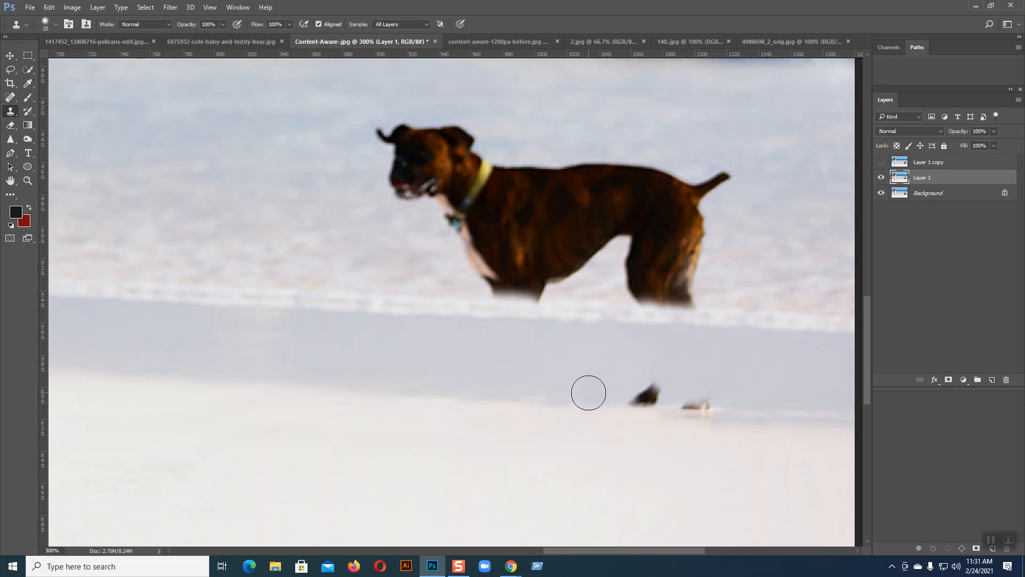
# Clone wet sand over the leftover hind paws at the edge of the dry sand.
pyautogui.moveTo(628, 394); pyautogui.dragTo(646, 395)
pyautogui.click(724, 402)
pyautogui.moveTo(715, 399); pyautogui.dragTo(677, 394)
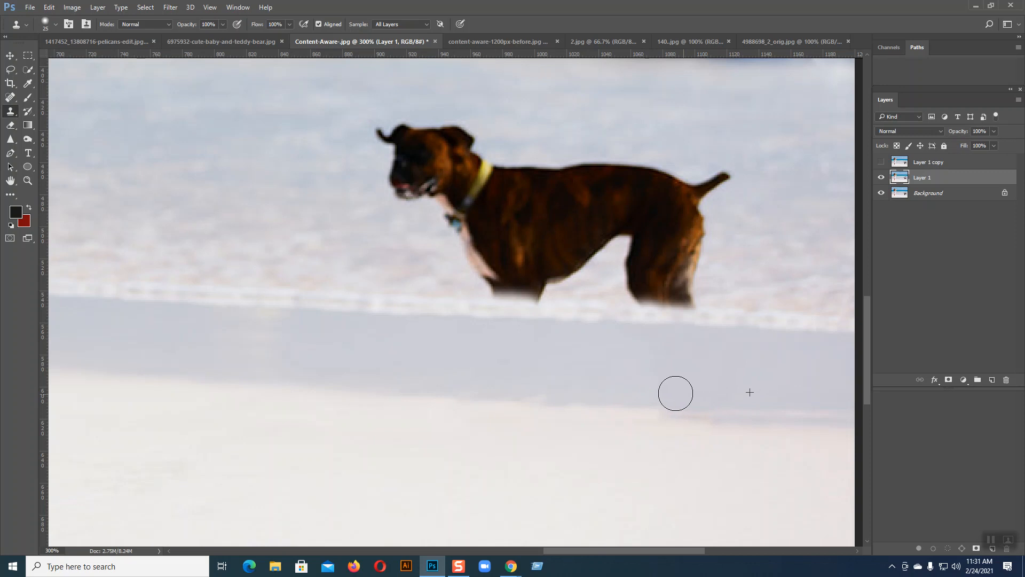
# Sample the shallow water behind the dog and clone it over the tail and rump.
pyautogui.moveTo(707, 462)
pyautogui.mouseDown()
pyautogui.moveTo(721, 499)
pyautogui.moveTo(682, 562)
pyautogui.mouseUp()
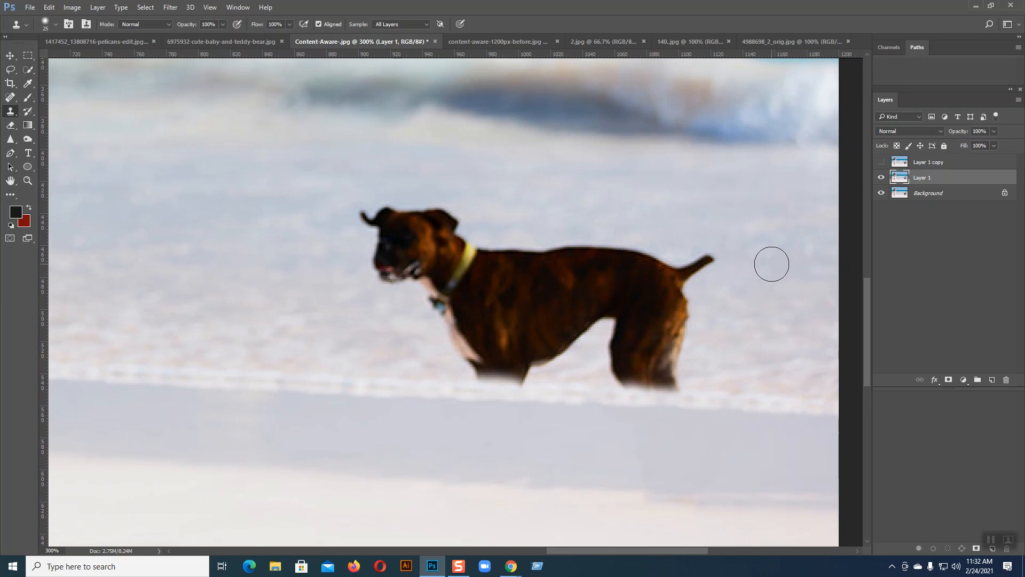
pyautogui.keyDown('alt'); pyautogui.click(772, 264); pyautogui.keyUp('alt')
pyautogui.moveTo(720, 258)
pyautogui.mouseDown()
pyautogui.moveTo(696, 270)
pyautogui.moveTo(694, 260)
pyautogui.moveTo(700, 357)
pyautogui.moveTo(678, 267)
pyautogui.moveTo(663, 254)
pyautogui.moveTo(679, 376)
pyautogui.moveTo(642, 370)
pyautogui.moveTo(659, 339)
pyautogui.moveTo(659, 294)
pyautogui.moveTo(638, 251)
pyautogui.moveTo(654, 275)
pyautogui.moveTo(645, 360)
pyautogui.moveTo(776, 352)
pyautogui.mouseUp()
pyautogui.keyDown('alt'); pyautogui.click(727, 237); pyautogui.keyUp('alt')
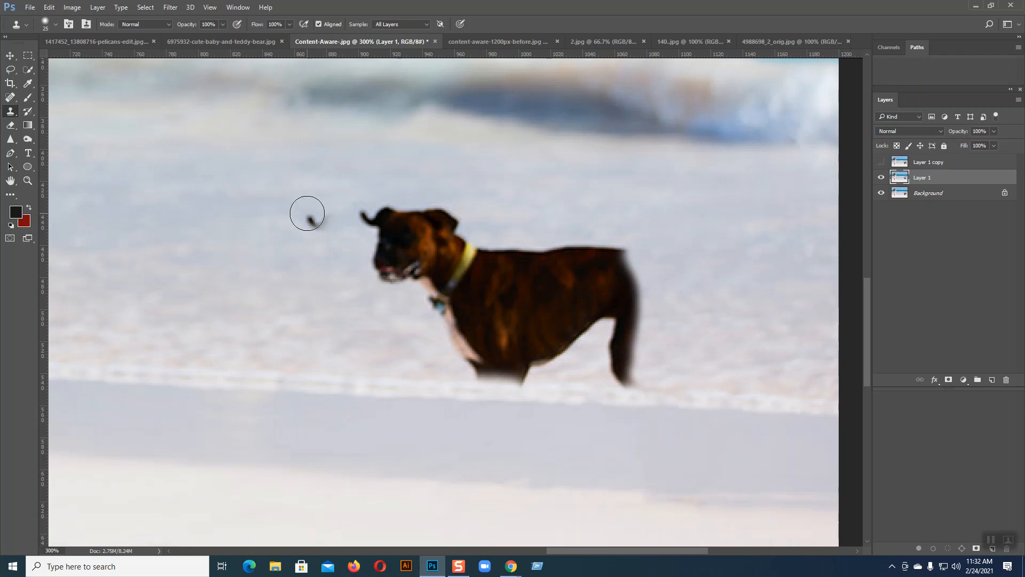
# Clone the shallow water over the dog's head, collar and neck.
pyautogui.moveTo(315, 212)
pyautogui.mouseDown()
pyautogui.moveTo(376, 213)
pyautogui.moveTo(372, 291)
pyautogui.moveTo(388, 202)
pyautogui.moveTo(384, 285)
pyautogui.moveTo(373, 293)
pyautogui.moveTo(333, 274)
pyautogui.mouseUp()
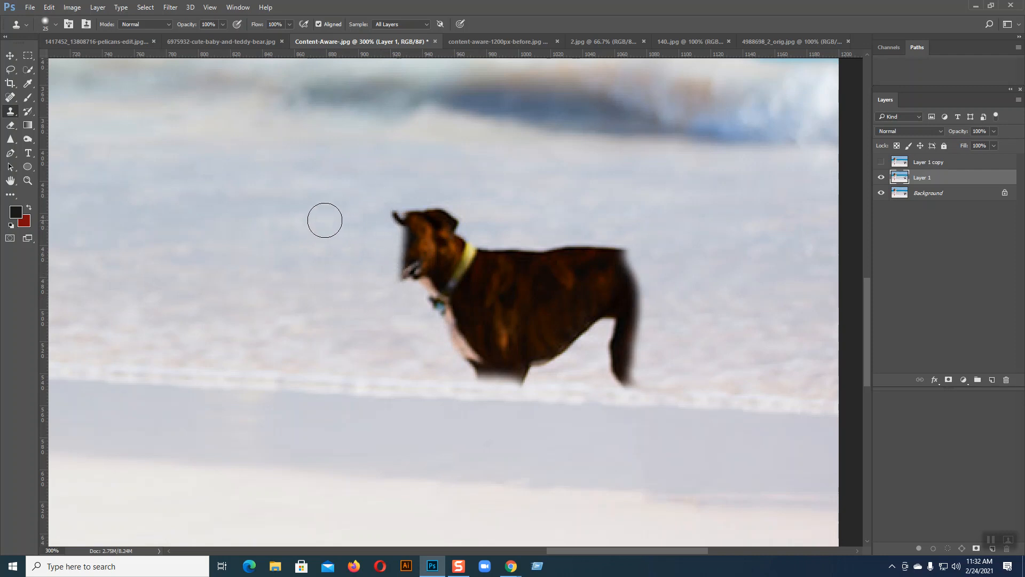
pyautogui.moveTo(387, 209)
pyautogui.mouseDown()
pyautogui.moveTo(394, 293)
pyautogui.moveTo(409, 206)
pyautogui.moveTo(410, 298)
pyautogui.moveTo(428, 224)
pyautogui.moveTo(423, 318)
pyautogui.moveTo(401, 309)
pyautogui.mouseUp()
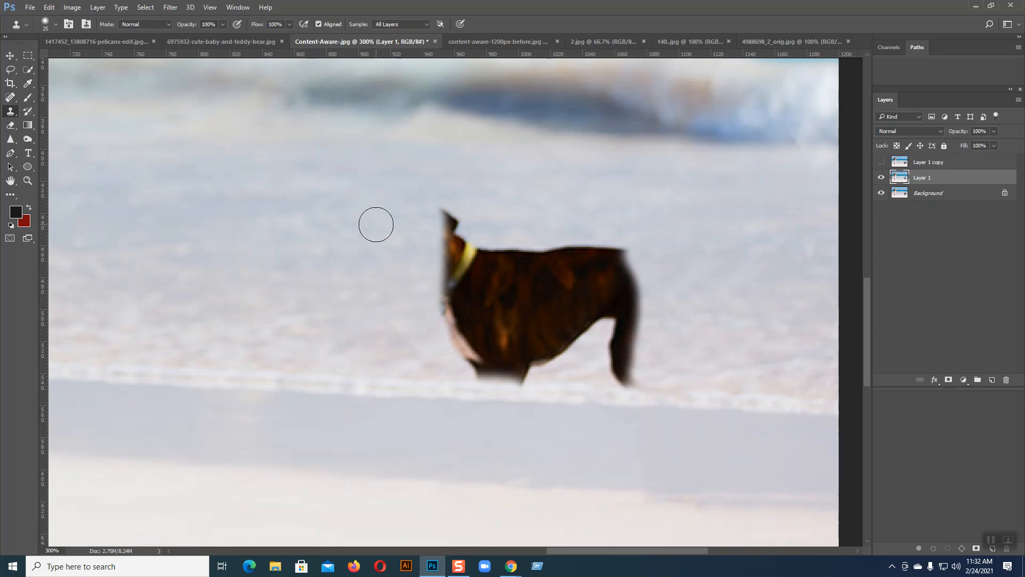
pyautogui.moveTo(435, 213)
pyautogui.mouseDown()
pyautogui.moveTo(442, 247)
pyautogui.moveTo(451, 213)
pyautogui.moveTo(449, 358)
pyautogui.moveTo(451, 227)
pyautogui.moveTo(452, 237)
pyautogui.mouseUp()
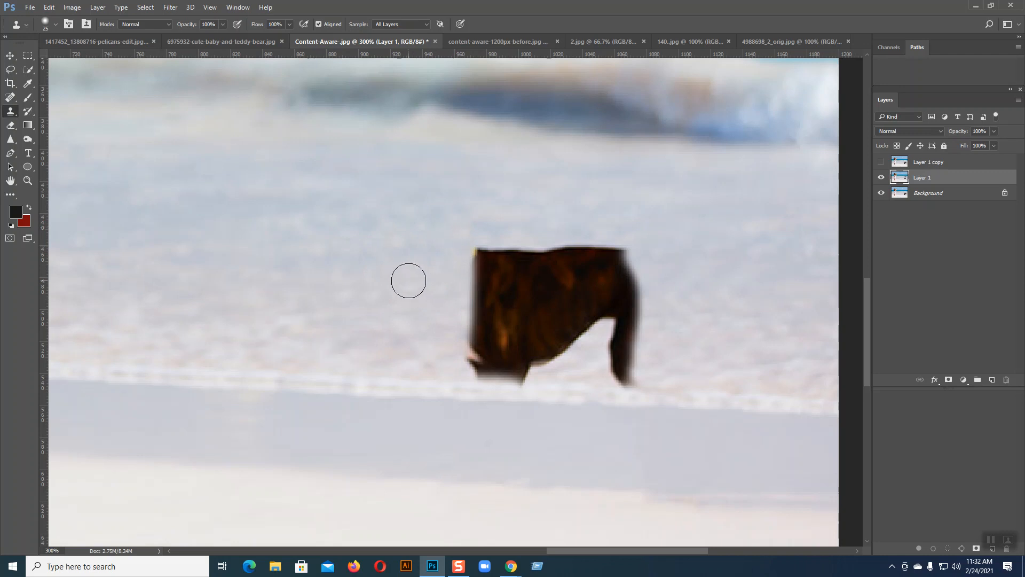
# Resample the water in front of the dog and clone it over the chest and front half of the body.
pyautogui.keyDown('alt'); pyautogui.click(408, 263); pyautogui.keyUp('alt')
pyautogui.moveTo(465, 249)
pyautogui.mouseDown()
pyautogui.moveTo(473, 373)
pyautogui.moveTo(517, 384)
pyautogui.moveTo(494, 376)
pyautogui.mouseUp()
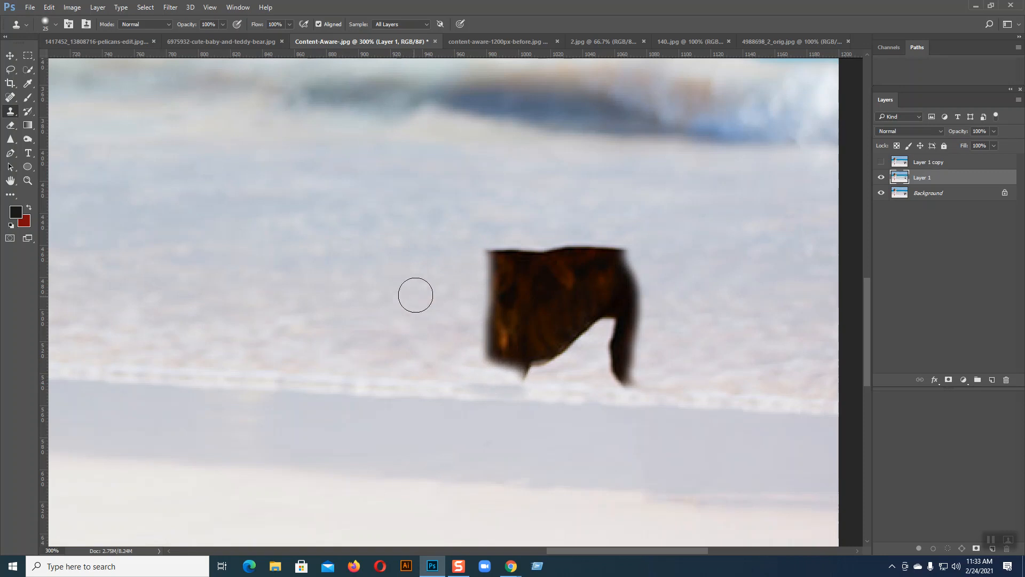
pyautogui.keyDown('alt'); pyautogui.click(432, 250); pyautogui.keyUp('alt')
pyautogui.moveTo(478, 248)
pyautogui.mouseDown()
pyautogui.moveTo(490, 329)
pyautogui.moveTo(513, 245)
pyautogui.moveTo(512, 296)
pyautogui.moveTo(509, 322)
pyautogui.moveTo(485, 343)
pyautogui.moveTo(512, 353)
pyautogui.moveTo(486, 357)
pyautogui.moveTo(506, 353)
pyautogui.moveTo(506, 325)
pyautogui.moveTo(467, 350)
pyautogui.mouseUp()
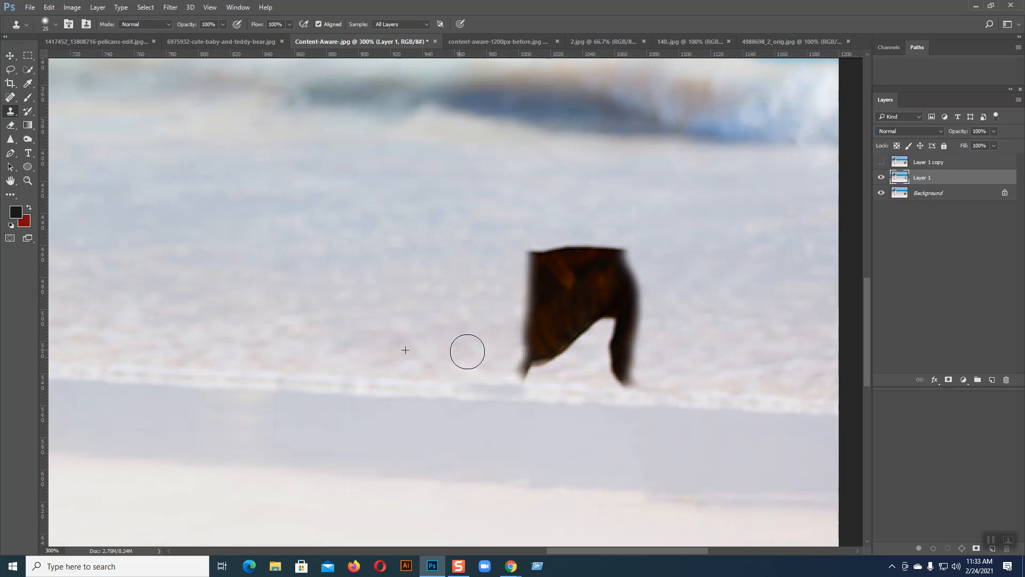
pyautogui.moveTo(526, 243)
pyautogui.mouseDown()
pyautogui.moveTo(528, 312)
pyautogui.moveTo(531, 322)
pyautogui.moveTo(548, 251)
pyautogui.moveTo(549, 315)
pyautogui.moveTo(523, 342)
pyautogui.moveTo(537, 346)
pyautogui.moveTo(514, 348)
pyautogui.mouseUp()
# Undo a stray stamp behind the dog and clone water over the rest of its body.
pyautogui.click(690, 255)
pyautogui.hotkey('ctrl', 'z')
pyautogui.moveTo(682, 252)
pyautogui.mouseDown()
pyautogui.moveTo(615, 252)
pyautogui.moveTo(625, 259)
pyautogui.moveTo(634, 330)
pyautogui.moveTo(645, 280)
pyautogui.moveTo(633, 367)
pyautogui.moveTo(621, 371)
pyautogui.moveTo(636, 372)
pyautogui.moveTo(622, 371)
pyautogui.moveTo(606, 243)
pyautogui.moveTo(632, 339)
pyautogui.mouseUp()
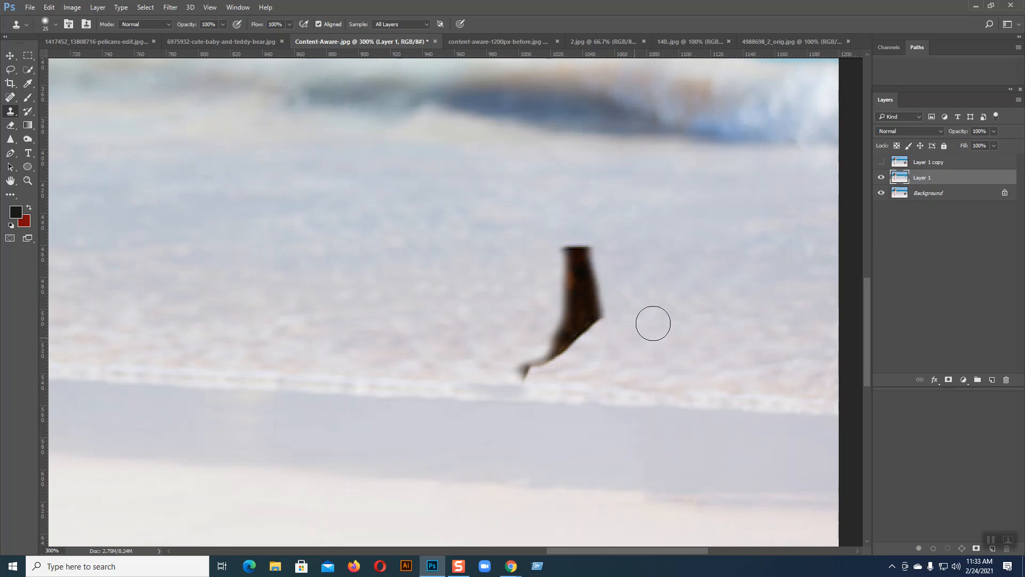
pyautogui.moveTo(619, 262)
pyautogui.mouseDown()
pyautogui.moveTo(588, 240)
pyautogui.moveTo(600, 318)
pyautogui.moveTo(575, 245)
pyautogui.moveTo(584, 324)
pyautogui.moveTo(565, 309)
pyautogui.moveTo(574, 332)
pyautogui.moveTo(664, 286)
pyautogui.moveTo(523, 363)
pyautogui.moveTo(568, 366)
pyautogui.mouseUp()
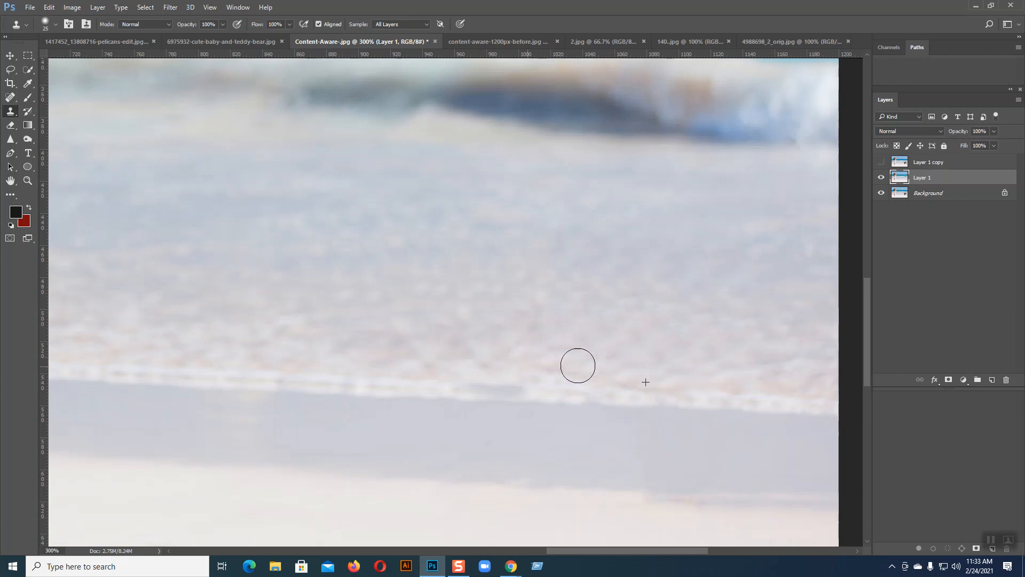
# Hide Layer 1 and the Background and show Layer 1 copy with the untouched dog.
pyautogui.hotkey('ctrl', '-')
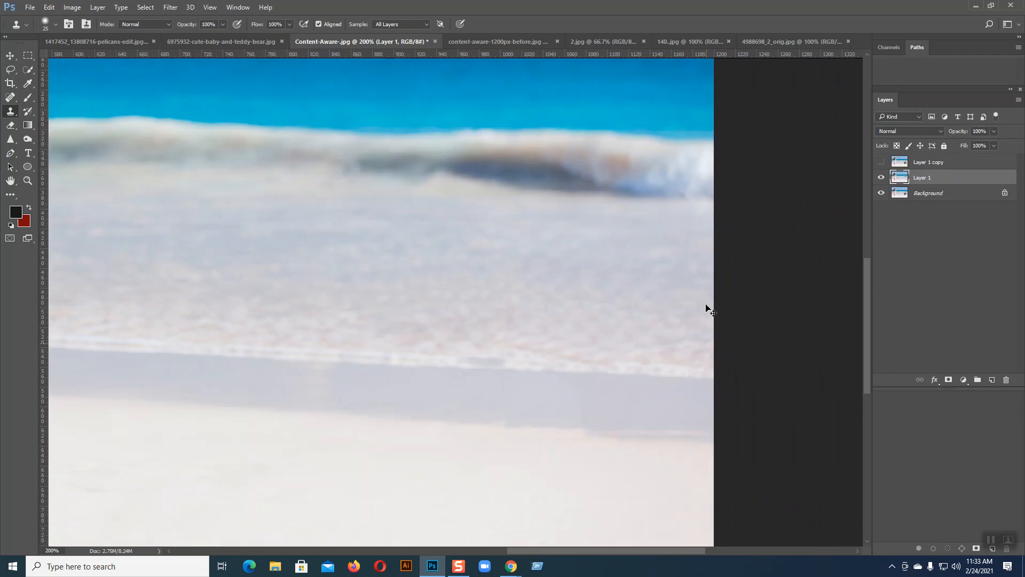
pyautogui.hotkey('ctrl', '-')
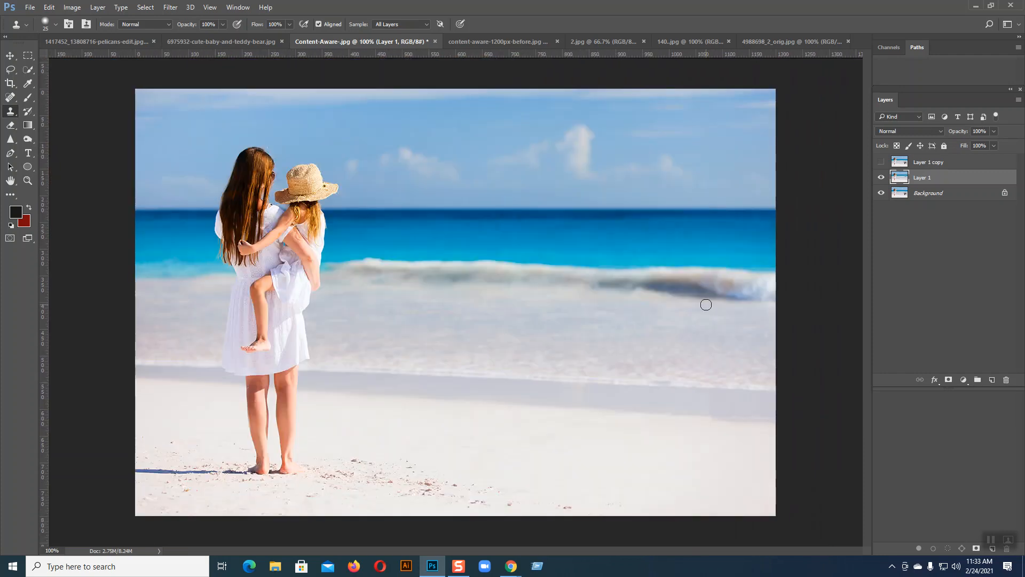
pyautogui.hotkey('ctrl', '+')
pyautogui.hotkey('ctrl', '-')
pyautogui.click(881, 178)
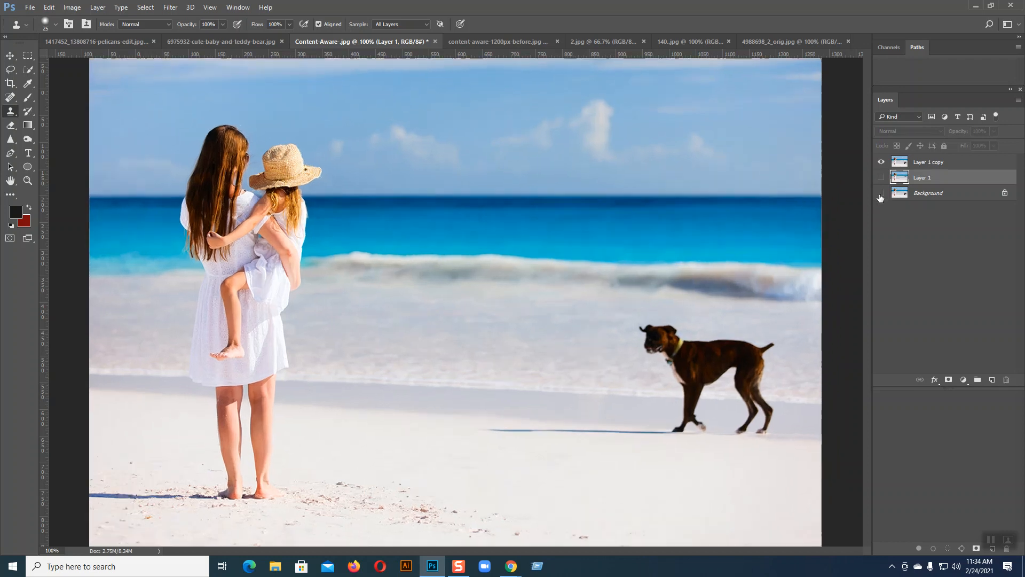
pyautogui.hotkey('ctrl', '+')
pyautogui.moveTo(705, 167); pyautogui.dragTo(532, 104)
pyautogui.moveTo(698, 315); pyautogui.dragTo(527, 230)
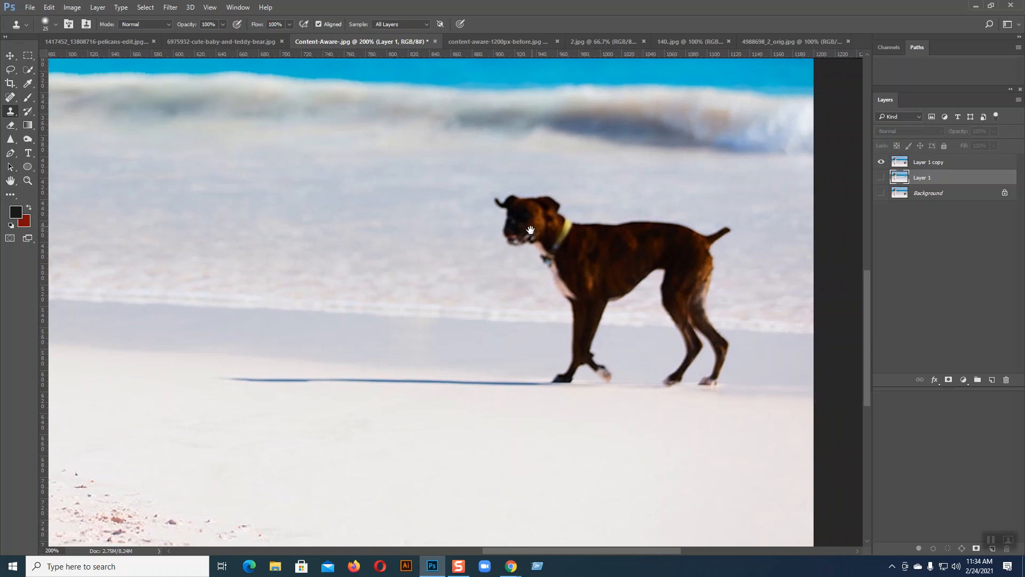
# On Layer 1 copy, lasso around the dog and its shadow, replace the selection with a Content-Aware fill, and deselect.
pyautogui.click(928, 162)
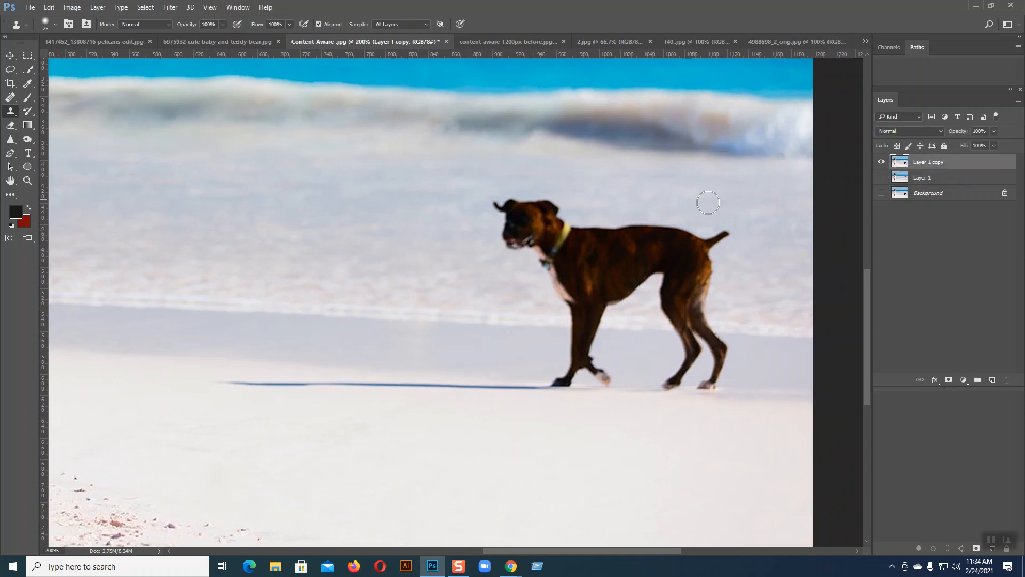
pyautogui.press('l')
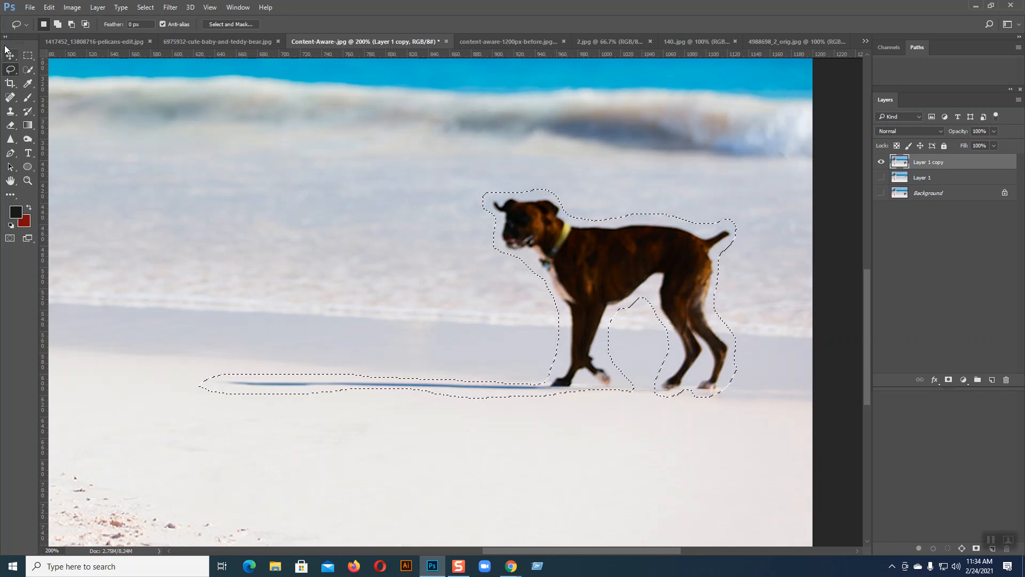
pyautogui.click(49, 9)
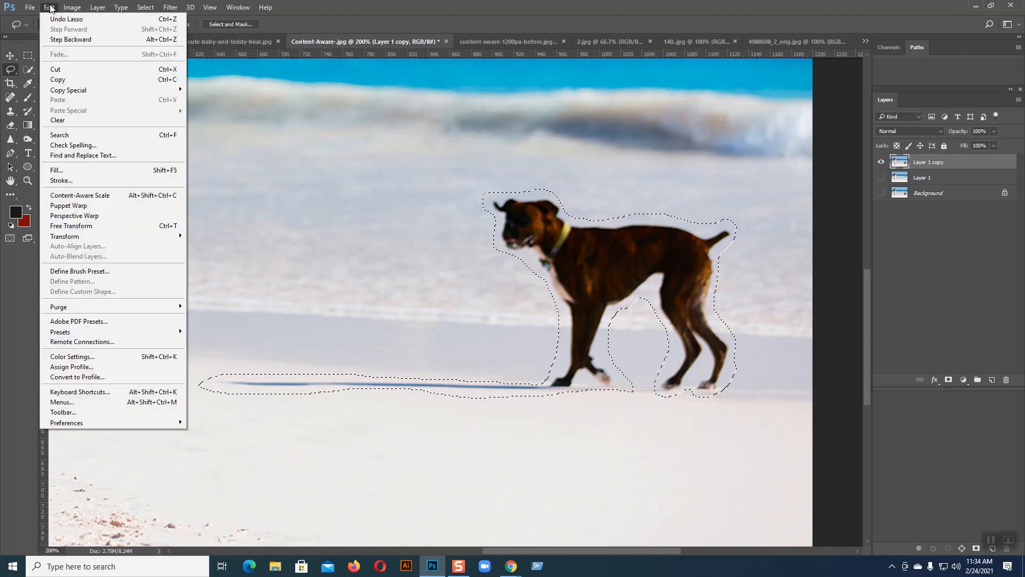
pyautogui.click(67, 170)
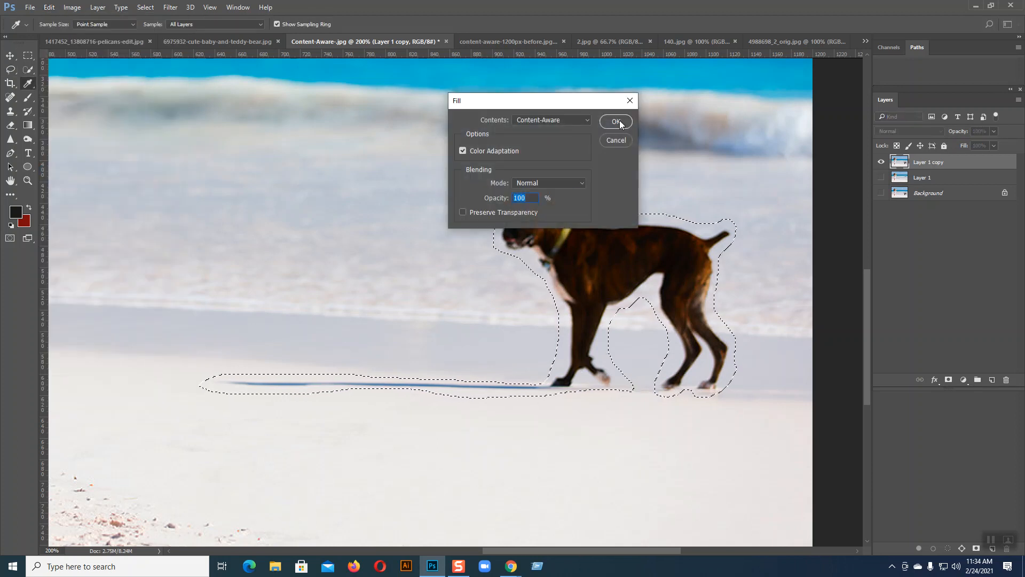
pyautogui.click(616, 122)
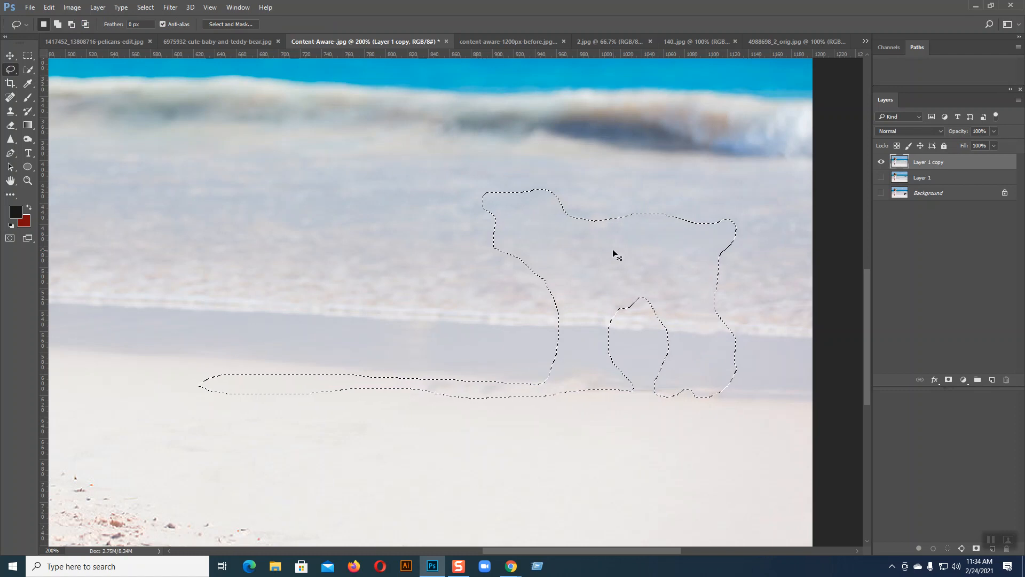
pyautogui.hotkey('ctrl', 'd')
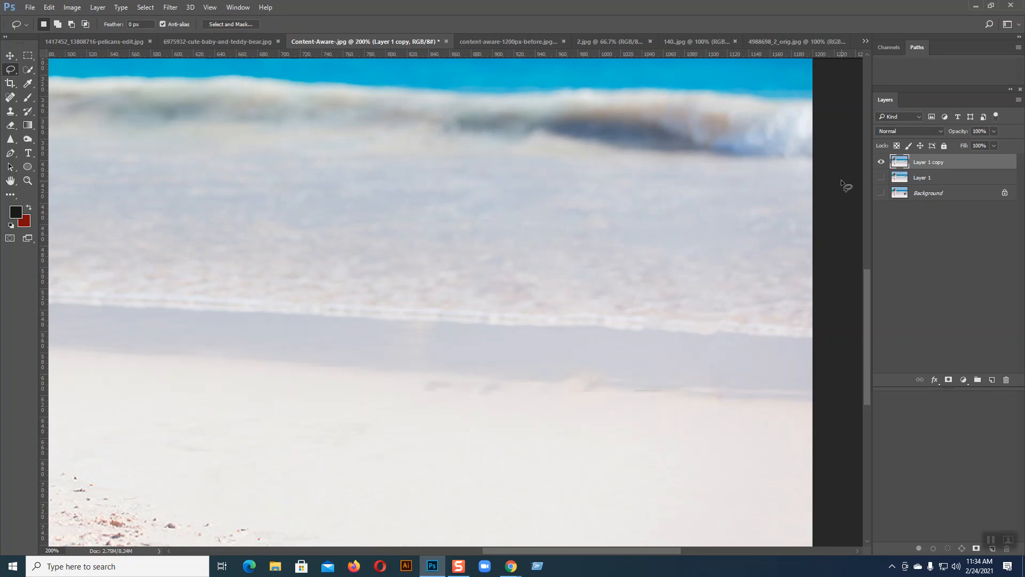
# Show Layer 1 and toggle the visibility of Layer 1 copy to compare the cloned and Content-Aware dog removals.
pyautogui.click(881, 162)
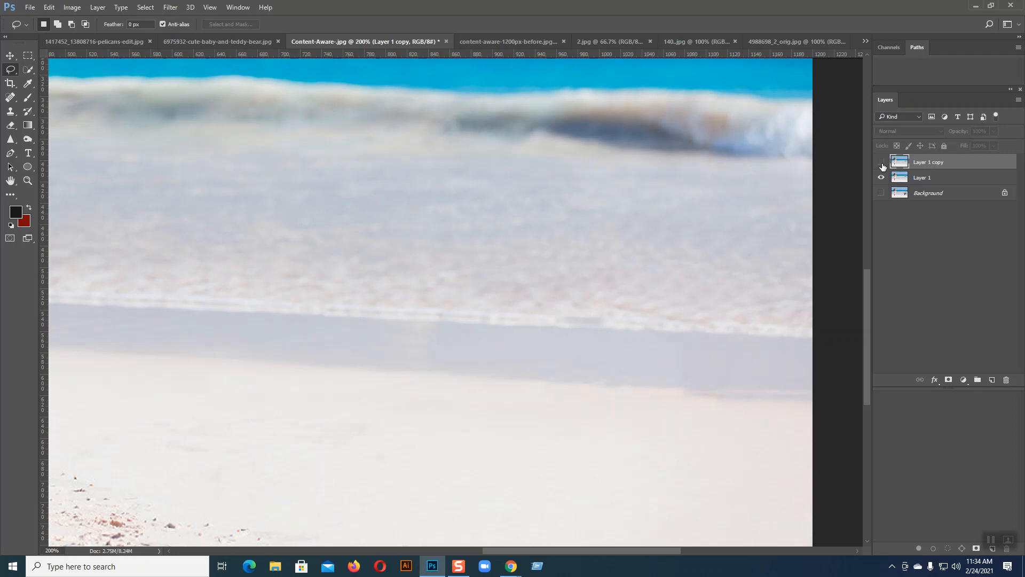
pyautogui.click(881, 163)
pyautogui.click(882, 162)
pyautogui.click(881, 162)
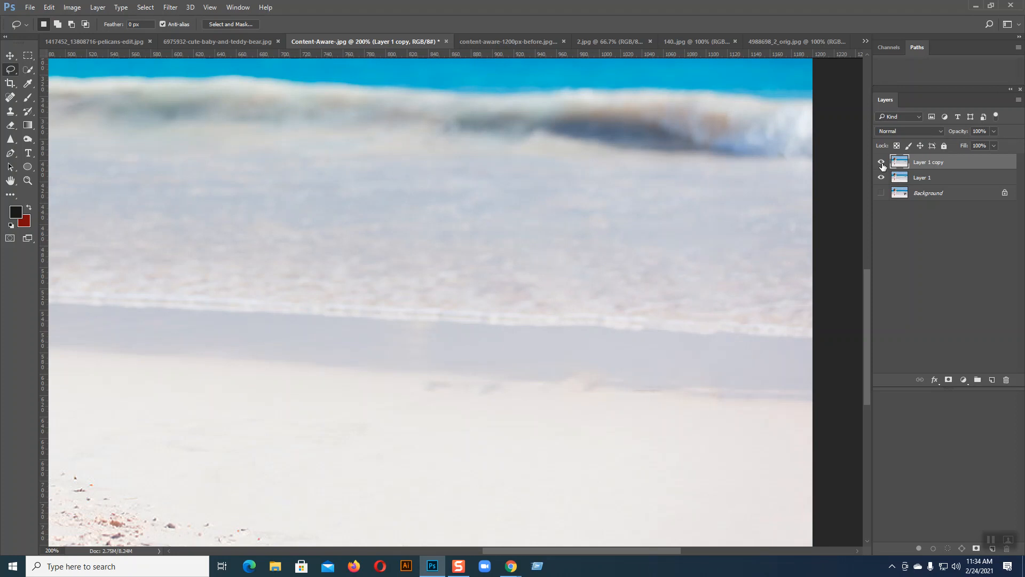
# With the Clone Stamp, cover the leftover smudges along the dog's former shadow with clean sand sampled nearby.
pyautogui.click(10, 111)
pyautogui.keyDown('alt'); pyautogui.click(429, 422); pyautogui.keyUp('alt')
pyautogui.moveTo(414, 395)
pyautogui.mouseDown()
pyautogui.moveTo(603, 409)
pyautogui.moveTo(431, 407)
pyautogui.moveTo(513, 412)
pyautogui.mouseUp()
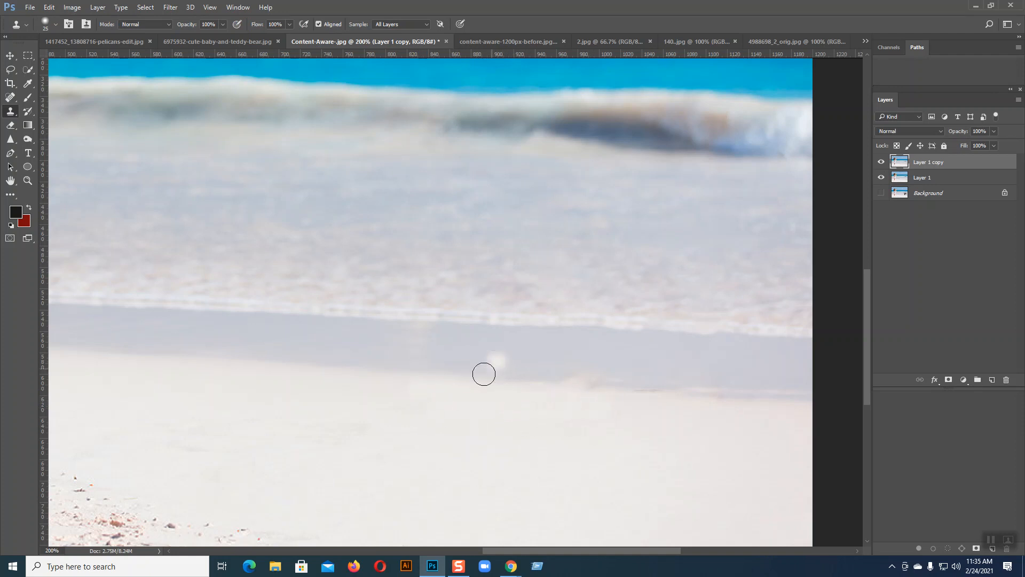
pyautogui.keyDown('alt'); pyautogui.click(485, 370); pyautogui.keyUp('alt')
pyautogui.moveTo(564, 374)
pyautogui.mouseDown()
pyautogui.moveTo(599, 376)
pyautogui.moveTo(535, 374)
pyautogui.mouseUp()
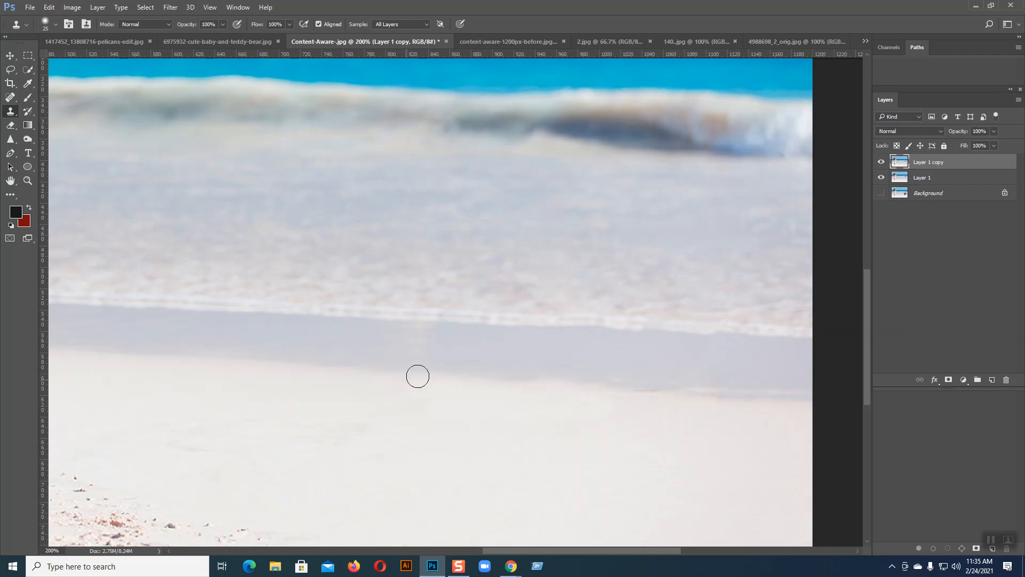
# Clone nearby shallow water over the area where the dog's head and chest were, covering the light streak.
pyautogui.keyDown('alt'); pyautogui.click(437, 257); pyautogui.keyUp('alt')
pyautogui.moveTo(472, 220); pyautogui.dragTo(518, 284)
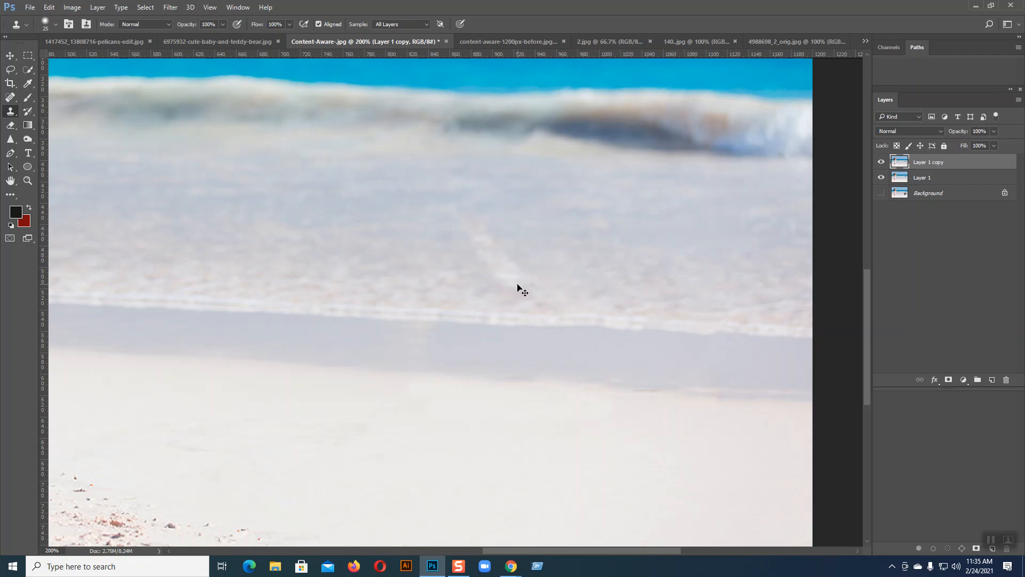
pyautogui.keyDown('alt'); pyautogui.click(459, 222); pyautogui.keyUp('alt')
pyautogui.moveTo(489, 232)
pyautogui.mouseDown()
pyautogui.moveTo(537, 295)
pyautogui.moveTo(519, 289)
pyautogui.mouseUp()
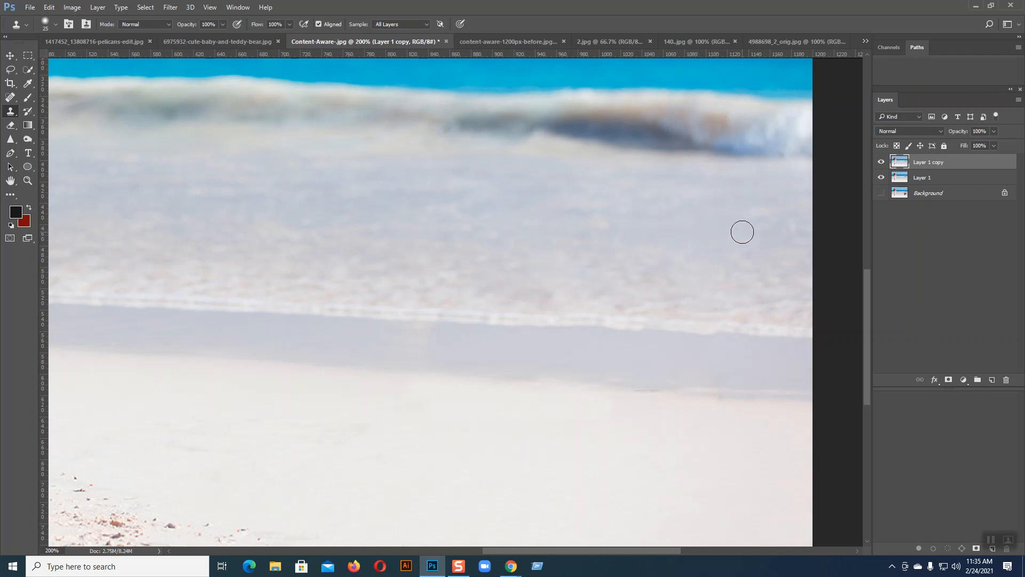
pyautogui.hotkey('ctrl', '-')
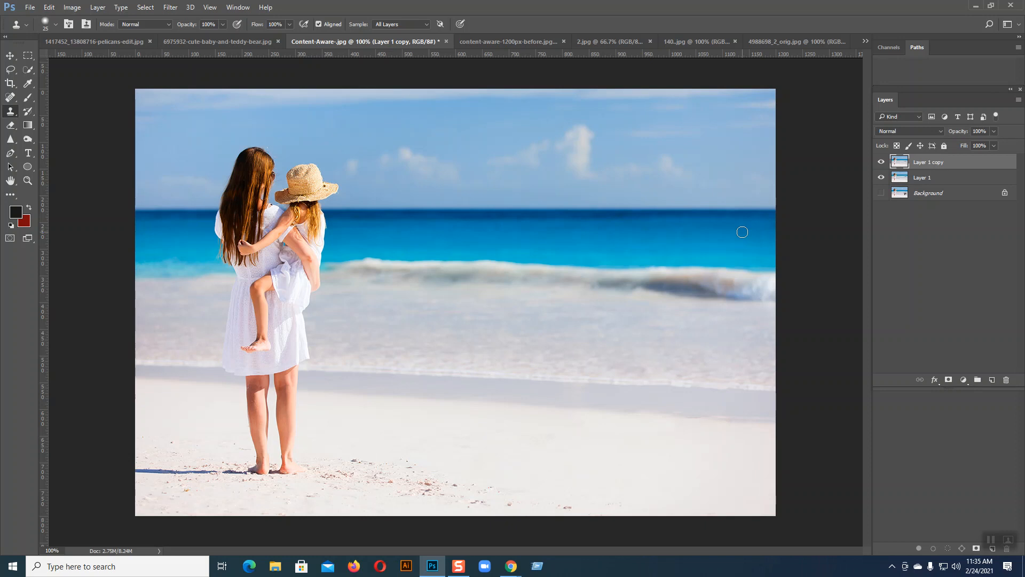
# Switch to Chrome and search Google in a new tab for "stone in finger".
pyautogui.moveTo(511, 566)
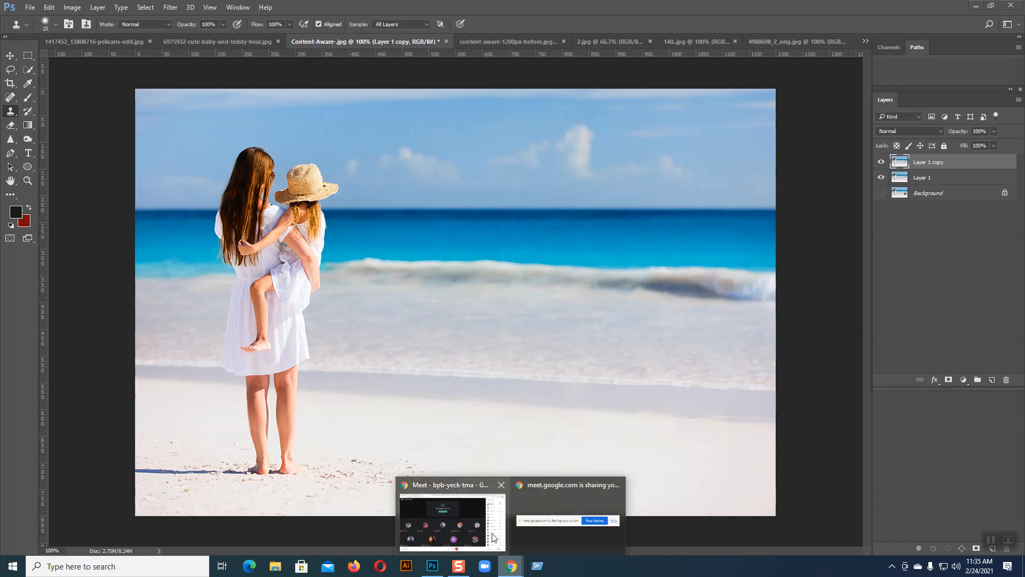
pyautogui.click(494, 537)
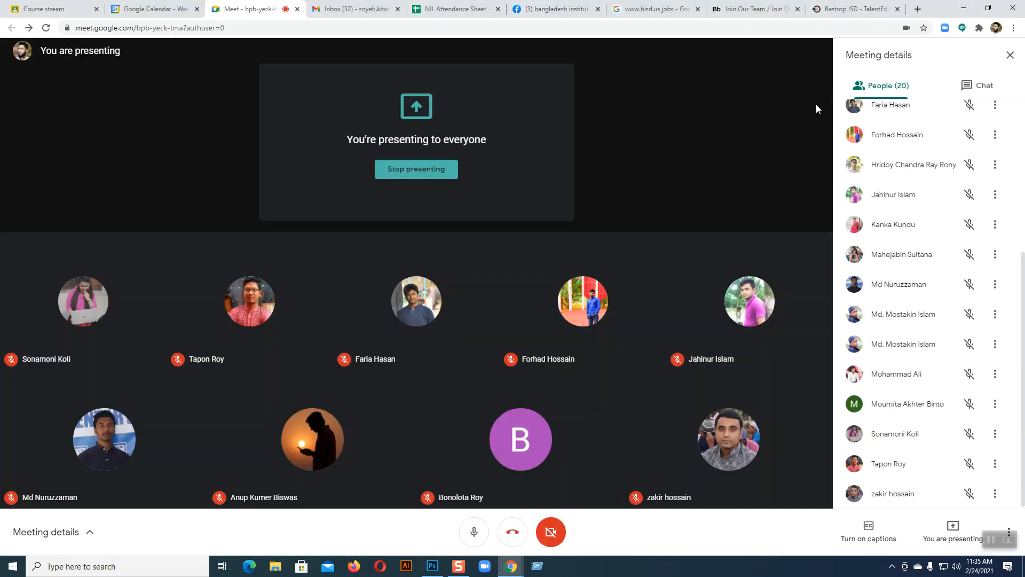
pyautogui.click(918, 9)
pyautogui.click(479, 228)
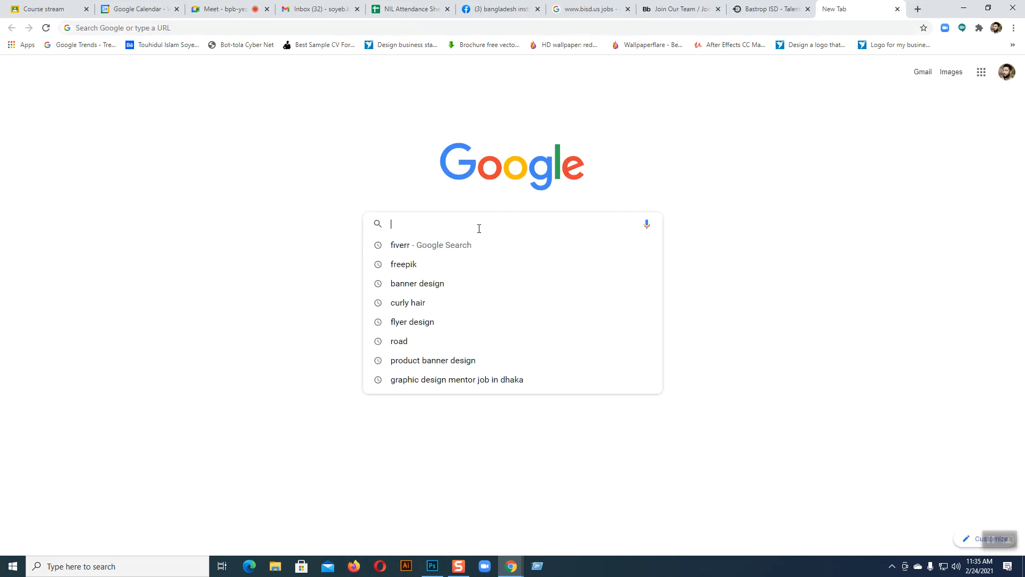
pyautogui.write('Sto')
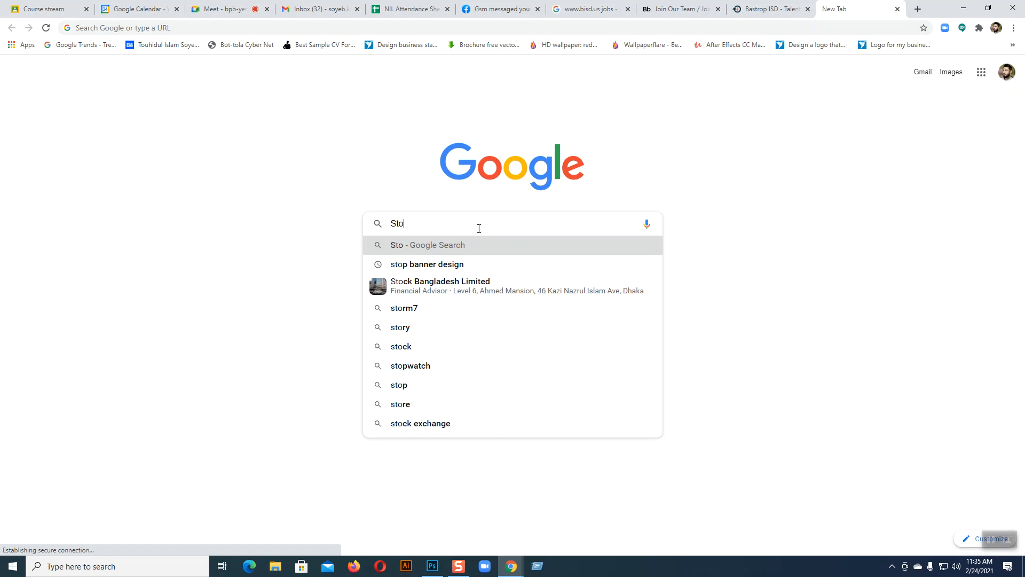
pyautogui.write('ne in finger')
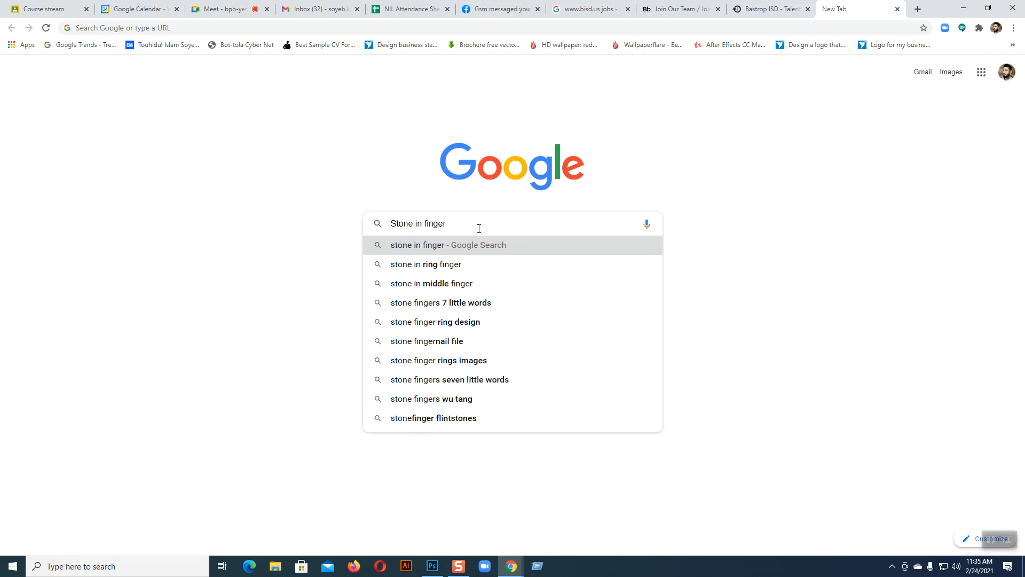
pyautogui.click(439, 248)
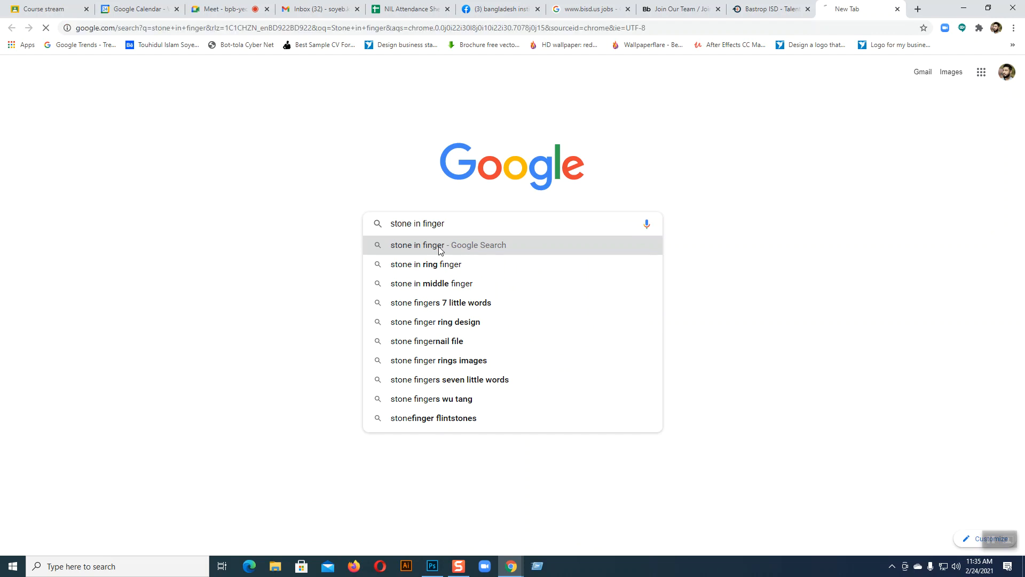
pyautogui.click(135, 87)
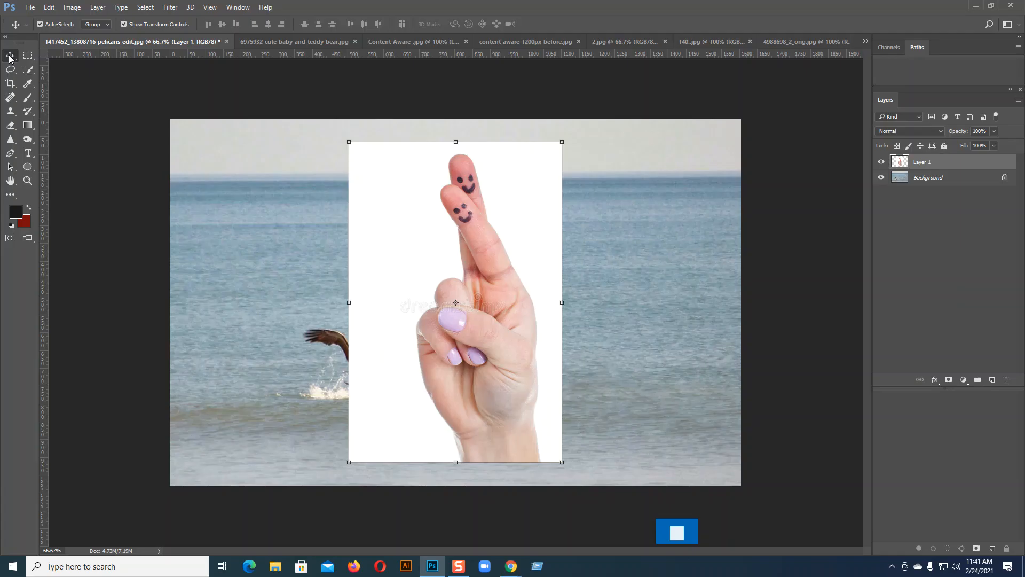
# Set up the Clone Stamp tool with a 10-pixel brush for retouching the smiley on the front finger.
pyautogui.hotkey('ctrl', '+')
pyautogui.hotkey('ctrl', '+')
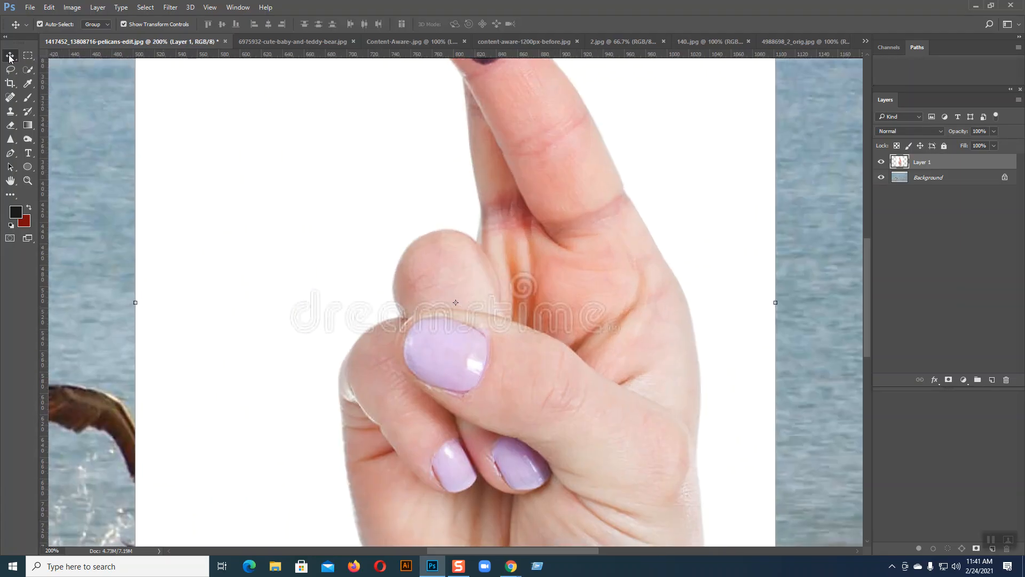
pyautogui.moveTo(496, 163); pyautogui.dragTo(459, 330)
pyautogui.moveTo(531, 293); pyautogui.dragTo(517, 320)
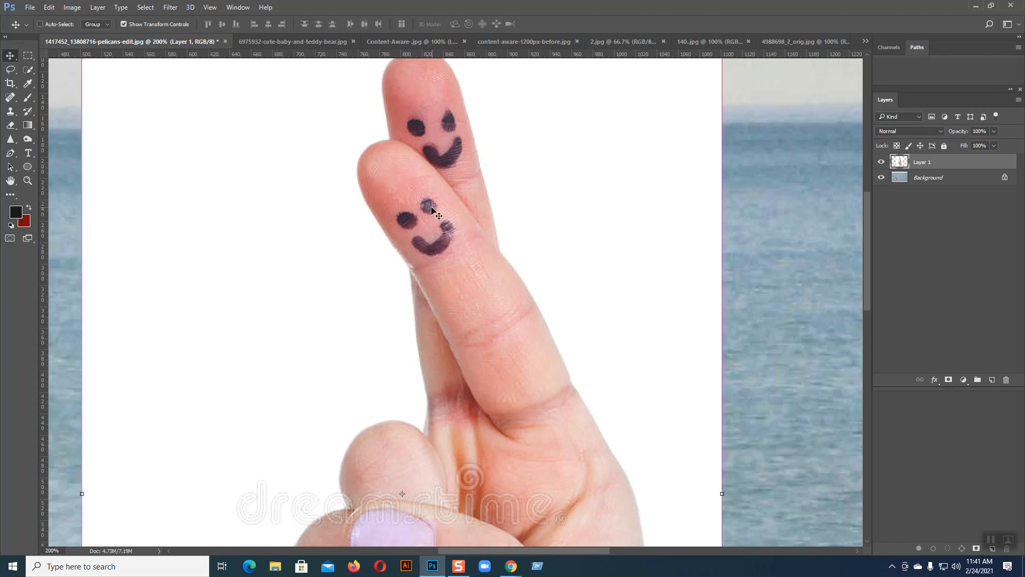
pyautogui.hotkey('ctrl', '+')
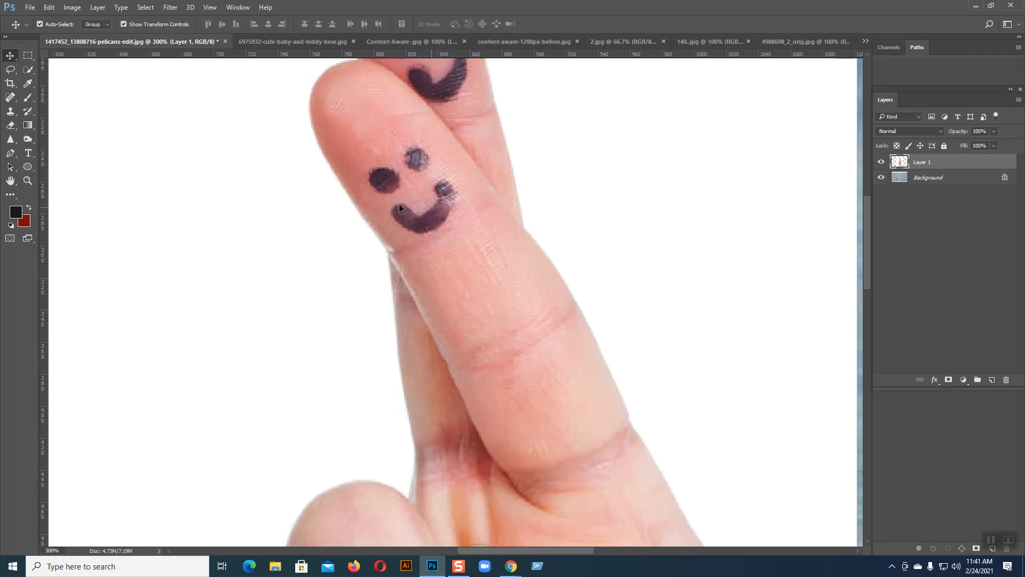
pyautogui.rightClick(11, 111)
pyautogui.click(59, 109)
pyautogui.press('[')
pyautogui.press('[')
pyautogui.press('[')
pyautogui.press(']')
pyautogui.press(']')
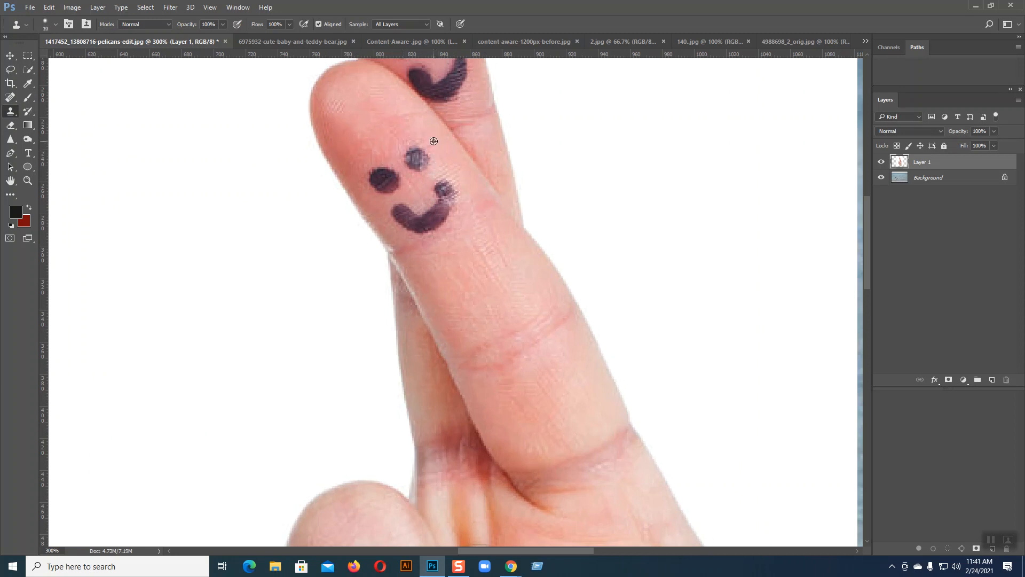
# Try cloning skin over one eye and the upper end of the smile on the front finger.
pyautogui.moveTo(425, 149)
pyautogui.mouseDown()
pyautogui.moveTo(411, 161)
pyautogui.moveTo(428, 162)
pyautogui.moveTo(409, 156)
pyautogui.moveTo(409, 165)
pyautogui.moveTo(443, 181)
pyautogui.moveTo(446, 191)
pyautogui.moveTo(438, 175)
pyautogui.moveTo(429, 195)
pyautogui.moveTo(447, 202)
pyautogui.moveTo(432, 204)
pyautogui.mouseUp()
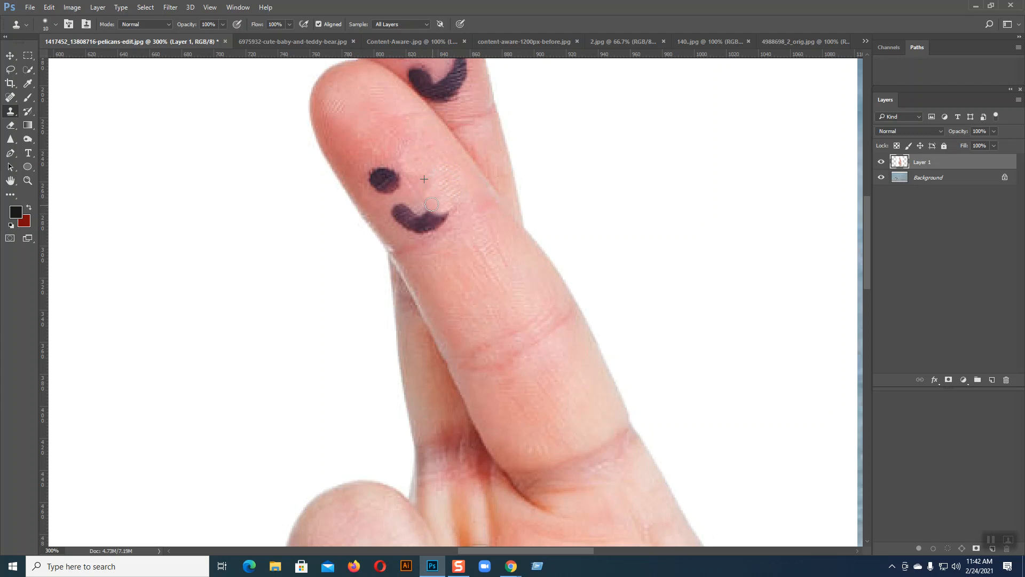
pyautogui.click(448, 214)
pyautogui.hotkey('ctrl', 'z')
pyautogui.keyDown('alt'); pyautogui.click(428, 168); pyautogui.keyUp('alt')
pyautogui.hotkey('ctrl', 'z')
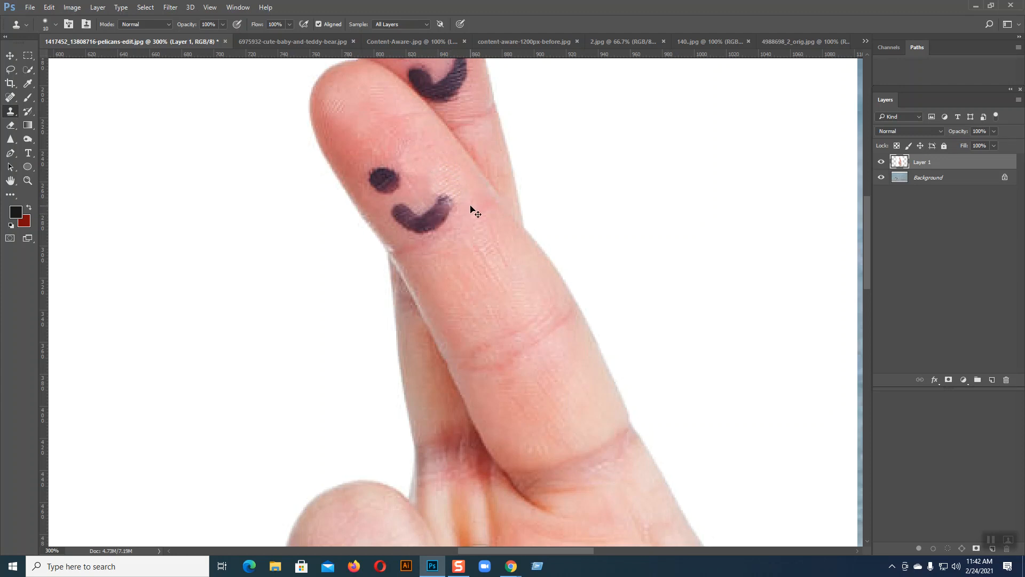
# Undo the remaining skin cloning and restore the pasted hand layer with its original smiley.
pyautogui.hotkey('ctrl', 'z')
pyautogui.hotkey('ctrl', 'z')
pyautogui.hotkey('ctrl', 'z')
pyautogui.hotkey('ctrl', 'z')
pyautogui.hotkey('ctrl', 'z')
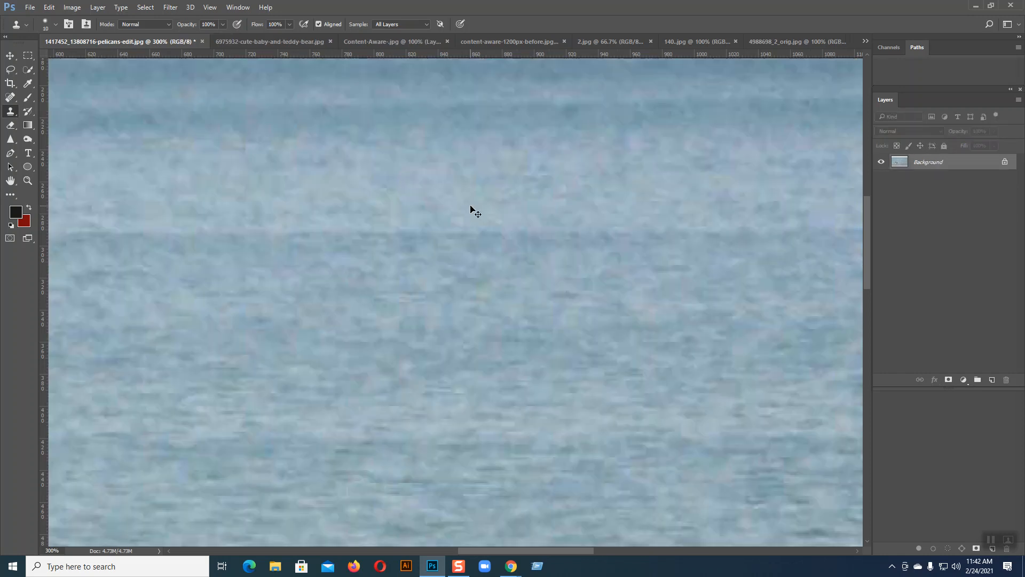
pyautogui.hotkey('ctrl', 'shift', 'z')
pyautogui.hotkey('ctrl', 'shift', 'z')
pyautogui.hotkey('ctrl', 'shift', 'z')
pyautogui.hotkey('ctrl', 'shift', 'z')
pyautogui.hotkey('ctrl', 'shift', 'z')
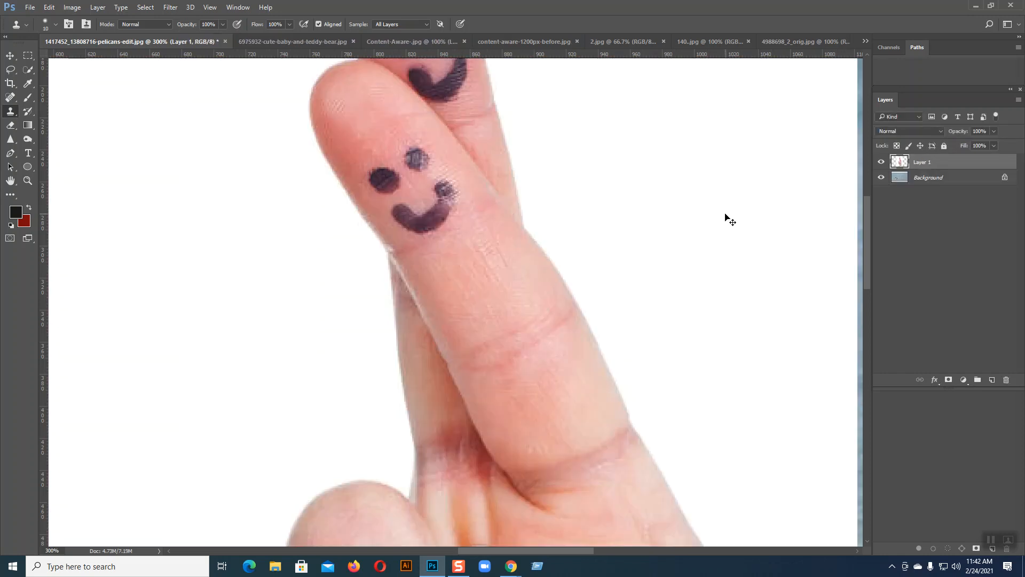
# Duplicate the hand layer, hide the duplicate, and make Layer 1 active for retouching.
pyautogui.hotkey('ctrl', 'j')
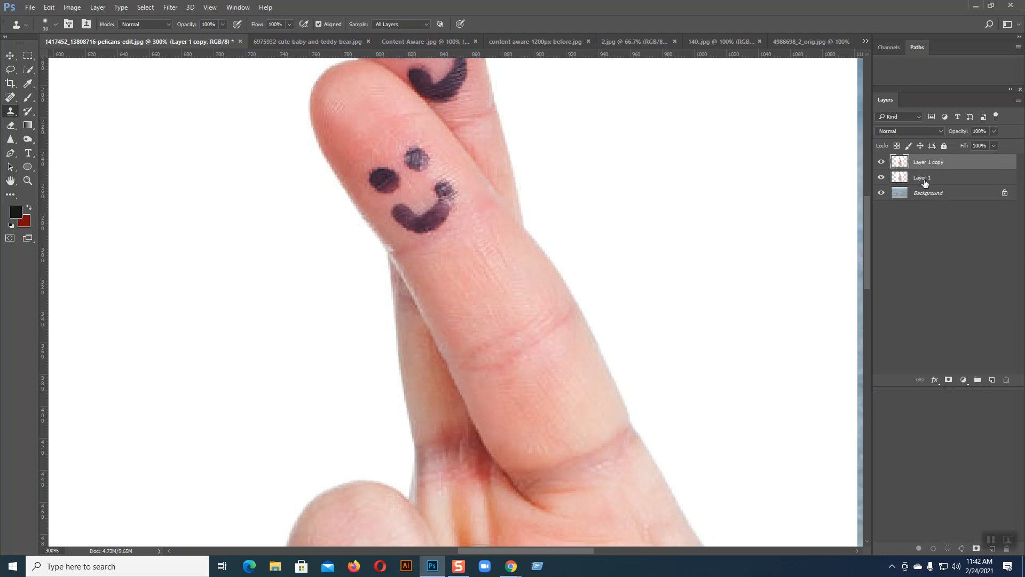
pyautogui.click(881, 163)
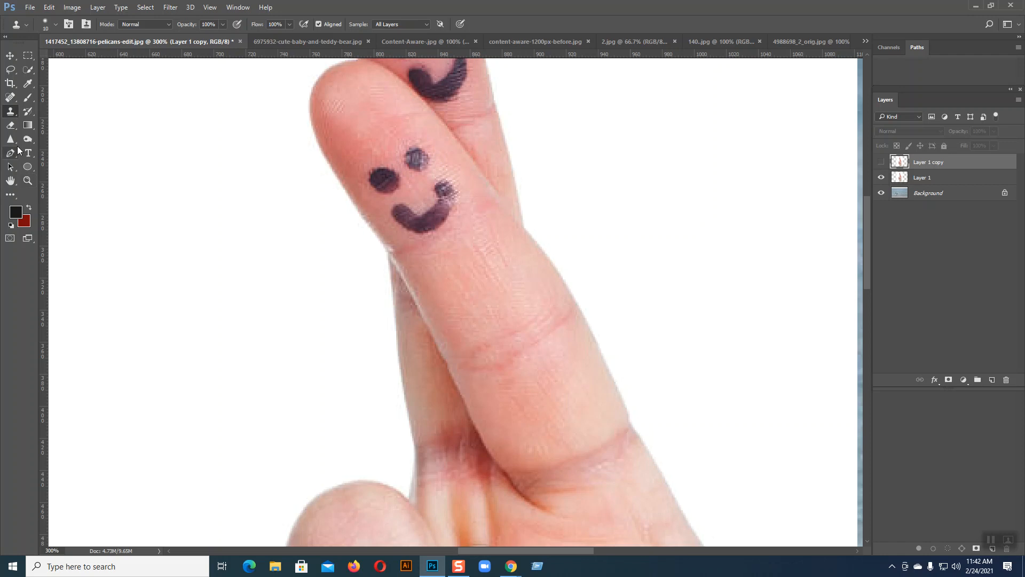
pyautogui.click(909, 177)
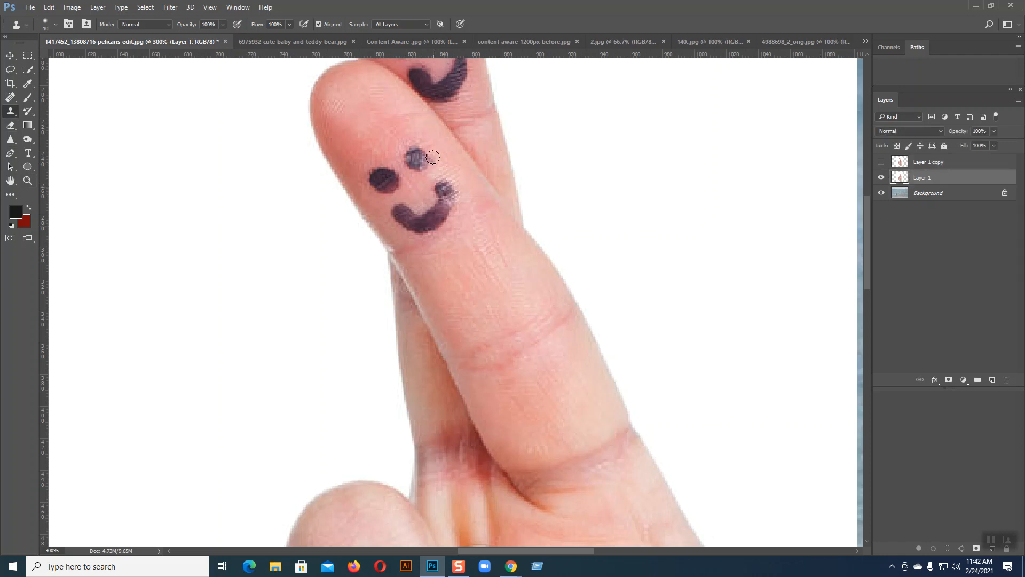
# Clone surrounding skin over both eyes and the smile on the front finger, undoing the overly light stroke.
pyautogui.moveTo(421, 130)
pyautogui.mouseDown()
pyautogui.moveTo(406, 155)
pyautogui.moveTo(423, 150)
pyautogui.moveTo(406, 157)
pyautogui.moveTo(416, 157)
pyautogui.moveTo(364, 172)
pyautogui.moveTo(392, 167)
pyautogui.moveTo(377, 179)
pyautogui.moveTo(395, 169)
pyautogui.moveTo(377, 184)
pyautogui.moveTo(393, 175)
pyautogui.moveTo(388, 191)
pyautogui.moveTo(396, 181)
pyautogui.moveTo(379, 190)
pyautogui.moveTo(421, 160)
pyautogui.moveTo(418, 169)
pyautogui.moveTo(409, 161)
pyautogui.moveTo(426, 159)
pyautogui.moveTo(421, 168)
pyautogui.moveTo(413, 160)
pyautogui.moveTo(450, 182)
pyautogui.moveTo(455, 205)
pyautogui.moveTo(449, 188)
pyautogui.moveTo(451, 202)
pyautogui.moveTo(435, 209)
pyautogui.moveTo(448, 204)
pyautogui.moveTo(421, 212)
pyautogui.moveTo(446, 217)
pyautogui.moveTo(402, 202)
pyautogui.mouseUp()
pyautogui.keyDown('alt'); pyautogui.click(434, 174); pyautogui.keyUp('alt')
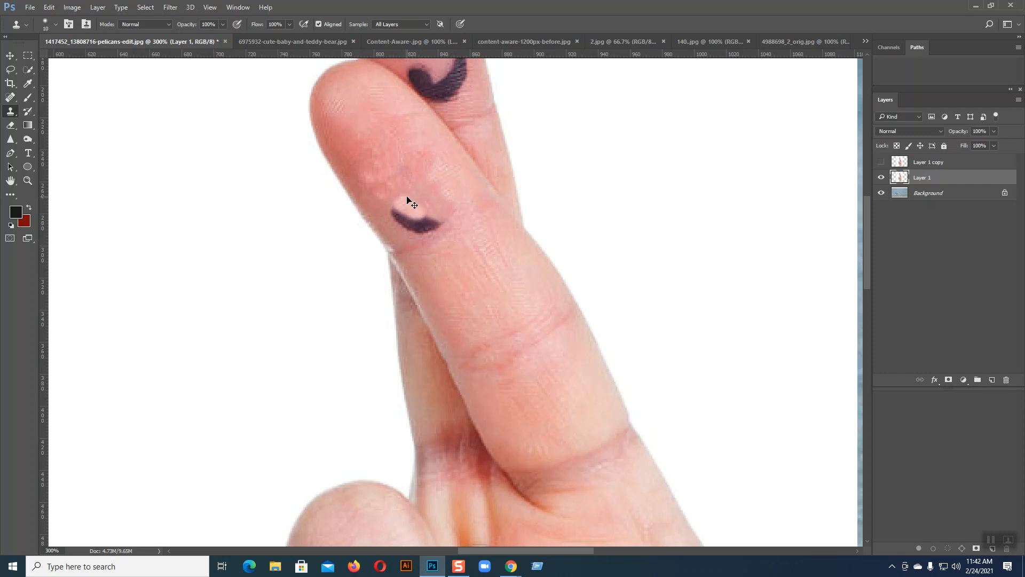
pyautogui.hotkey('ctrl', 'z')
pyautogui.moveTo(405, 206)
pyautogui.mouseDown()
pyautogui.moveTo(432, 213)
pyautogui.moveTo(400, 194)
pyautogui.moveTo(393, 212)
pyautogui.moveTo(414, 221)
pyautogui.moveTo(395, 213)
pyautogui.moveTo(405, 224)
pyautogui.moveTo(440, 222)
pyautogui.moveTo(417, 221)
pyautogui.mouseUp()
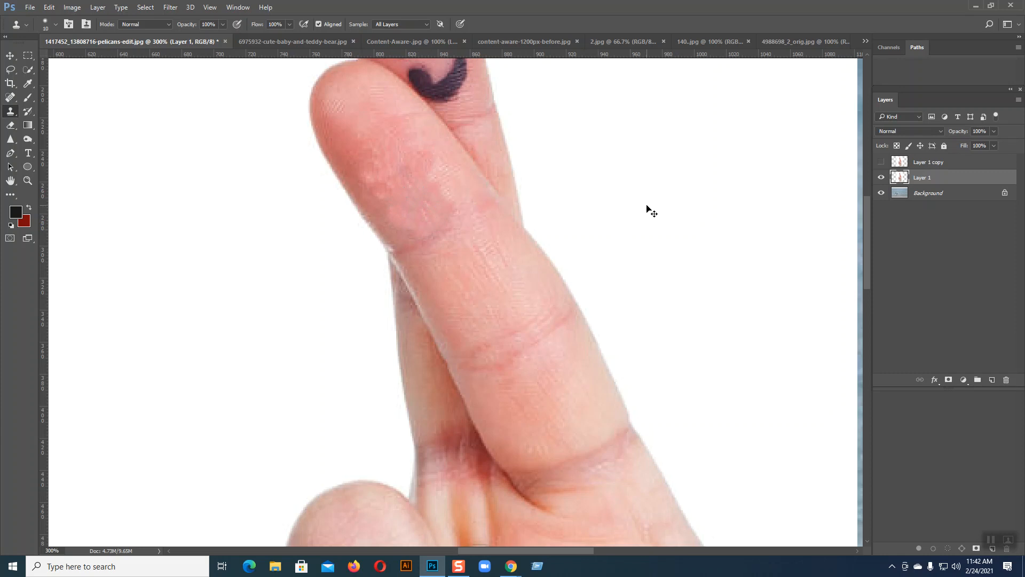
# Examine the retouched hand as a whole and the palm and watermark area up close.
pyautogui.hotkey('ctrl', '-')
pyautogui.hotkey('ctrl', '-')
pyautogui.hotkey('ctrl', '-')
pyautogui.hotkey('ctrl', '+')
pyautogui.hotkey('ctrl', '+')
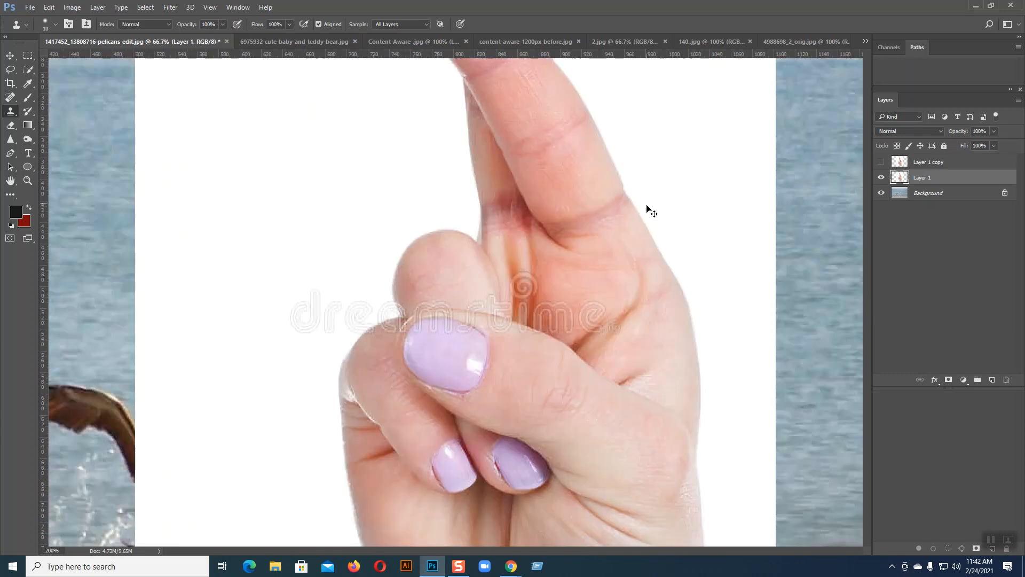
pyautogui.hotkey('ctrl', '+')
pyautogui.scroll(8, 600, 198)
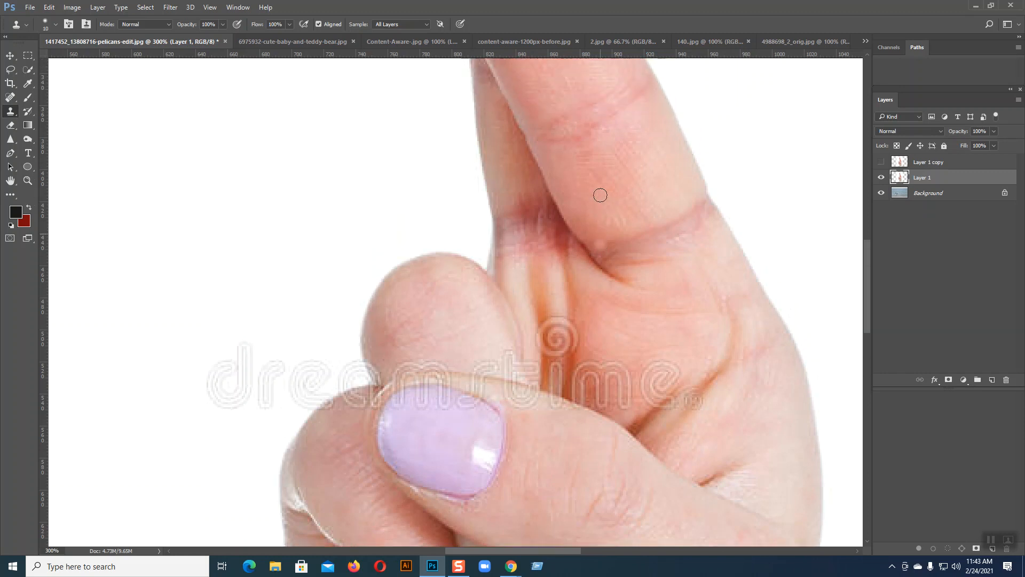
# Show Layer 1 copy instead of Layer 1 and lasso-select both eyes and the smile on the front finger.
pyautogui.scroll(9, 600, 200)
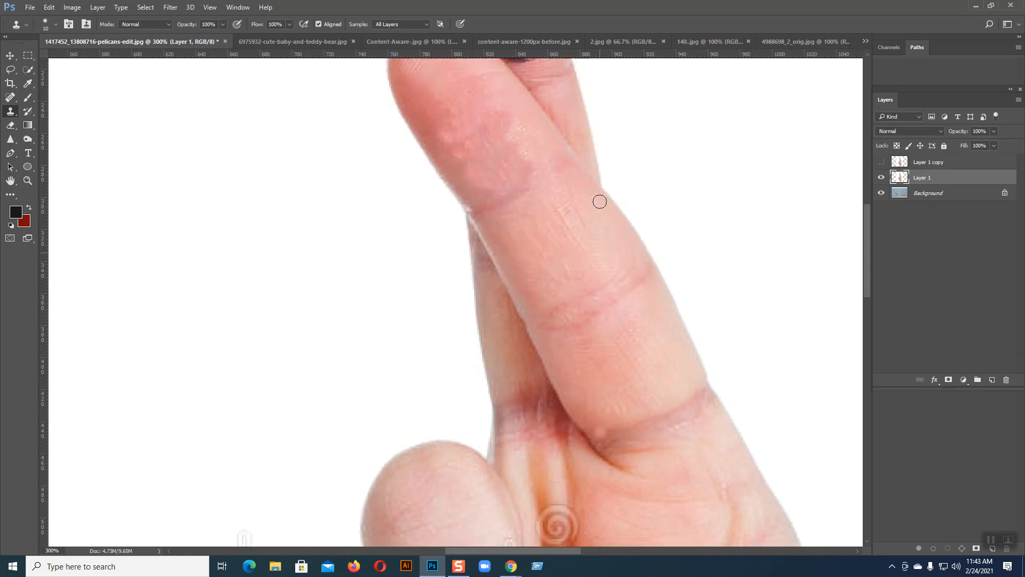
pyautogui.click(881, 176)
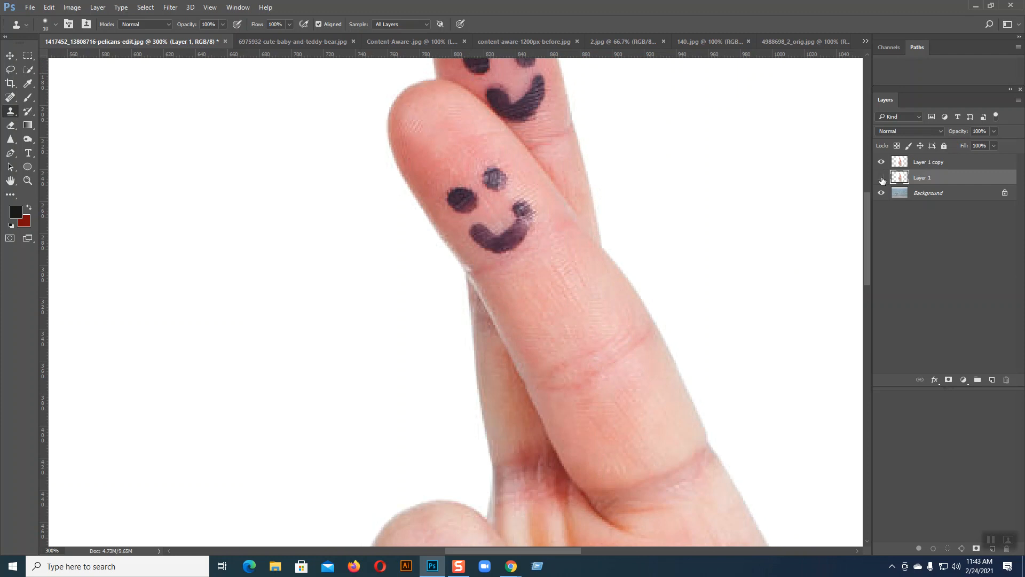
pyautogui.click(11, 71)
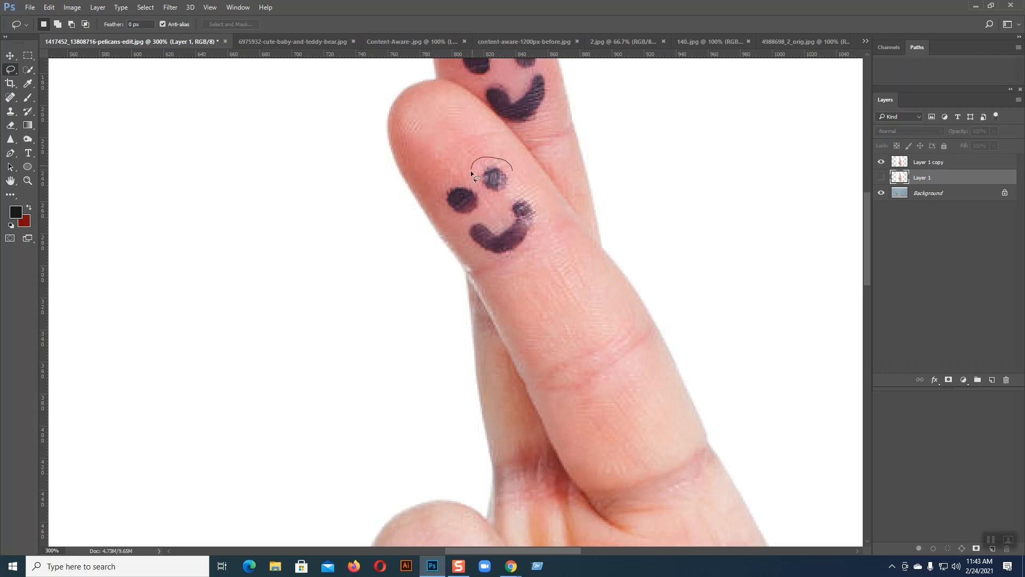
pyautogui.moveTo(514, 174); pyautogui.dragTo(512, 178)
pyautogui.press('shift')
pyautogui.moveTo(449, 206)
pyautogui.mouseDown()
pyautogui.moveTo(475, 208)
pyautogui.moveTo(477, 187)
pyautogui.moveTo(470, 221)
pyautogui.mouseUp()
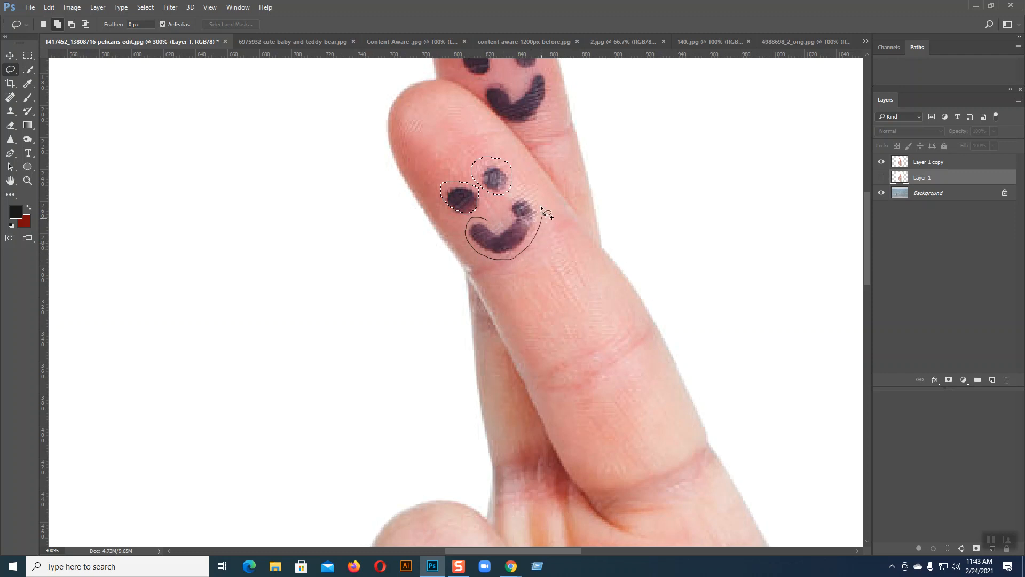
pyautogui.moveTo(520, 193); pyautogui.dragTo(501, 215)
pyautogui.moveTo(485, 221); pyautogui.dragTo(483, 220)
# Make Layer 1 copy active, replace the selected face with a Content-Aware fill, and deselect.
pyautogui.click(49, 8)
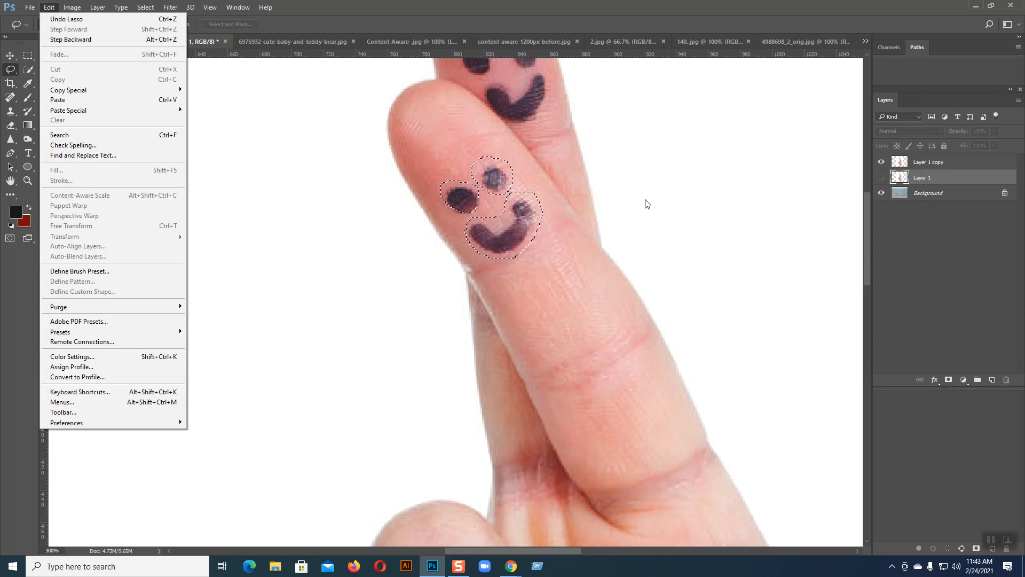
pyautogui.click(919, 160)
pyautogui.click(918, 160)
pyautogui.click(48, 7)
pyautogui.click(107, 170)
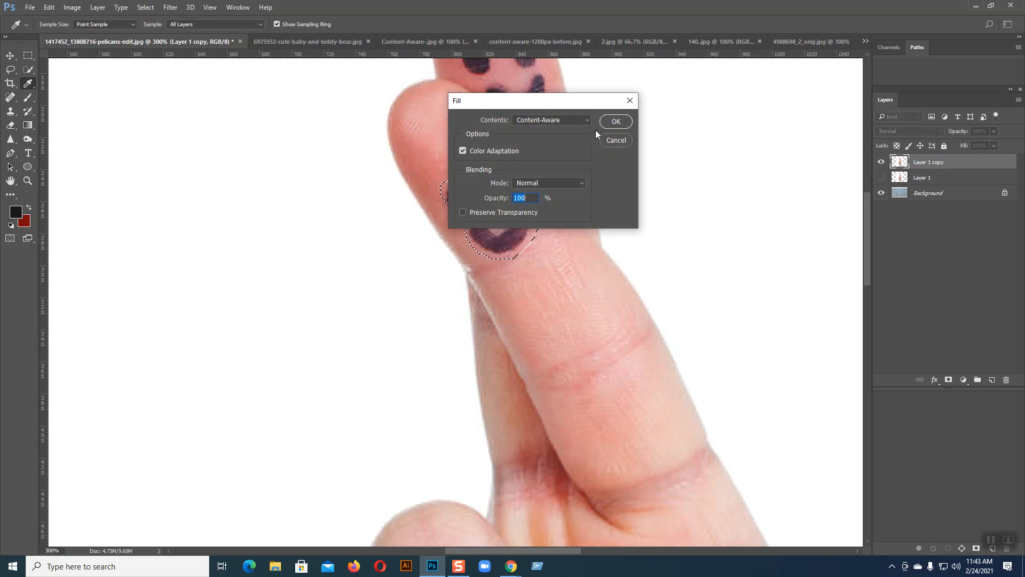
pyautogui.click(613, 123)
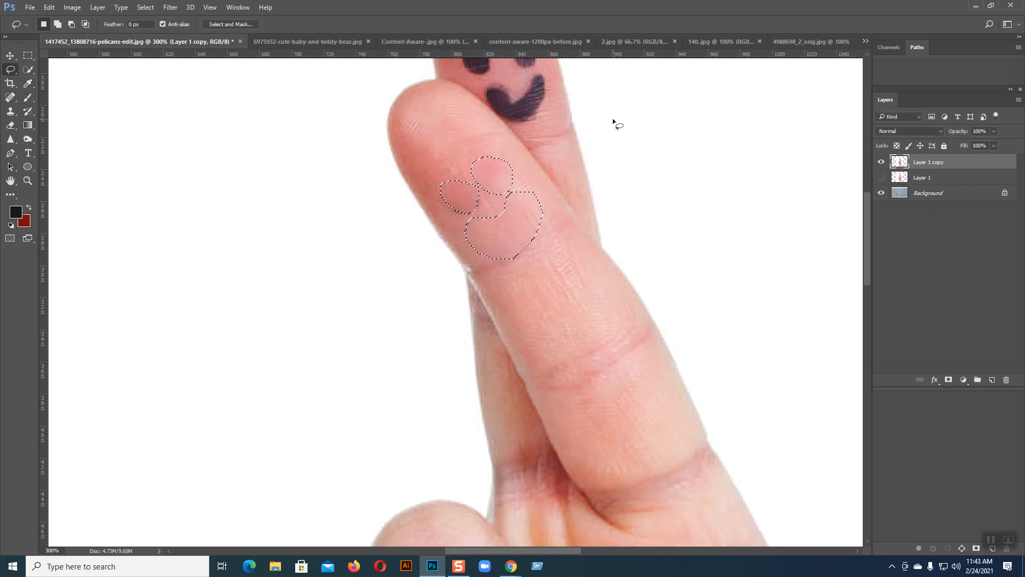
pyautogui.hotkey('ctrl', 'd')
# Lasso the leftover dark mark on the front finger, fill it with Content-Aware, and deselect.
pyautogui.moveTo(453, 215)
pyautogui.mouseDown()
pyautogui.moveTo(473, 219)
pyautogui.moveTo(476, 194)
pyautogui.mouseUp()
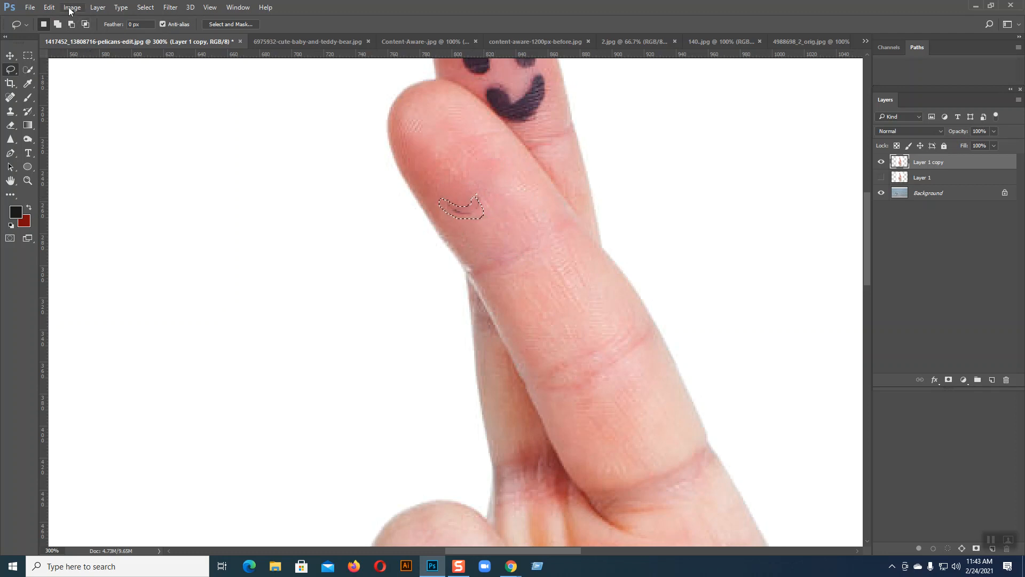
pyautogui.click(49, 8)
pyautogui.click(56, 170)
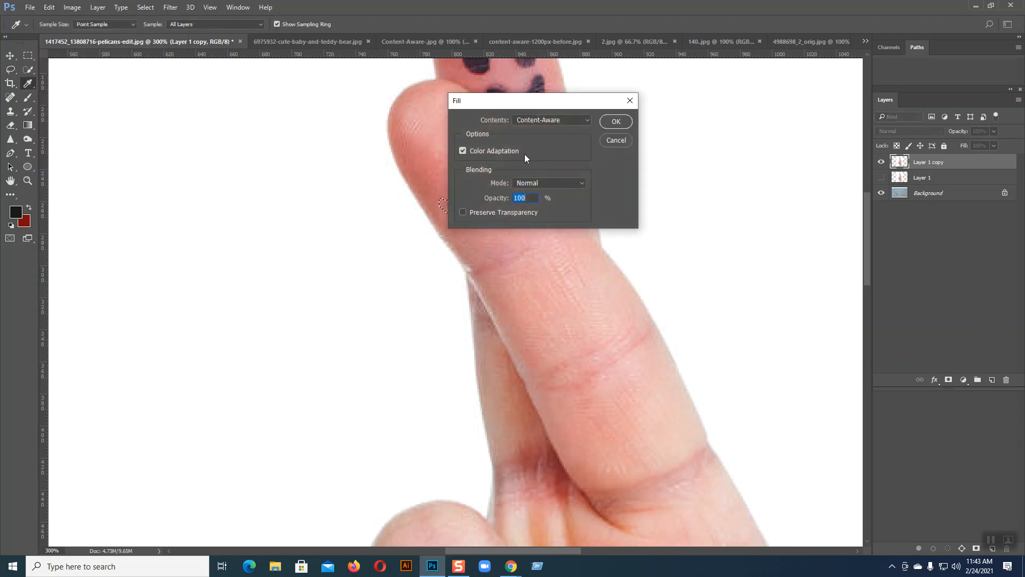
pyautogui.click(611, 122)
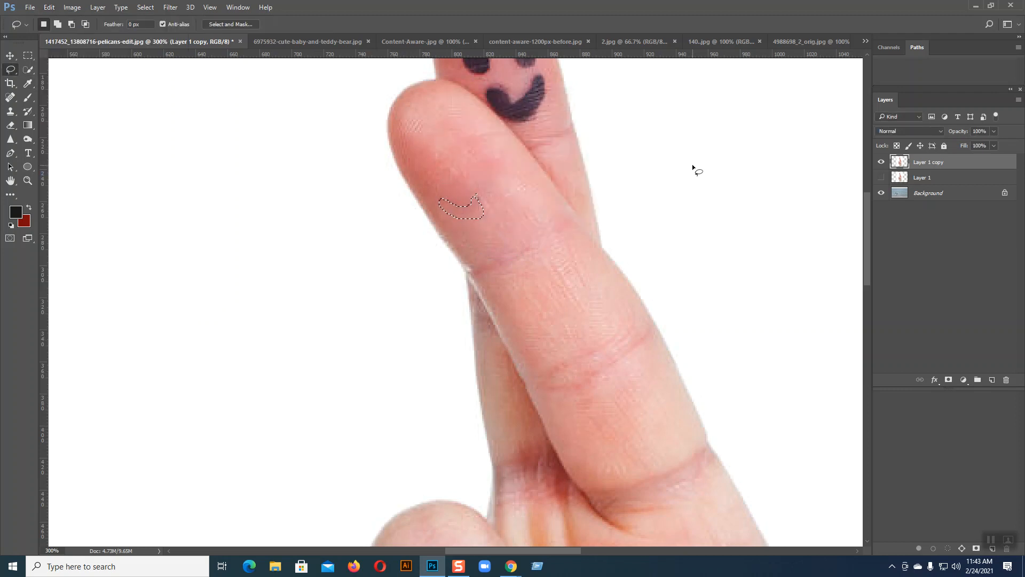
pyautogui.hotkey('ctrl', 'd')
# Compare the cloned finger on Layer 1 with the Content-Aware version on Layer 1 copy by switching their visibility.
pyautogui.click(881, 162)
pyautogui.click(881, 177)
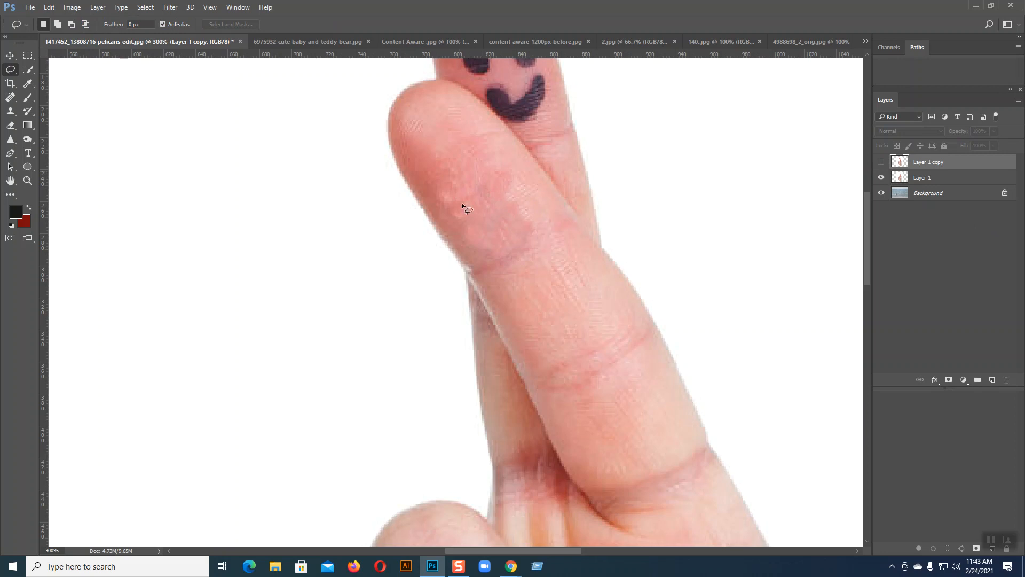
pyautogui.click(881, 162)
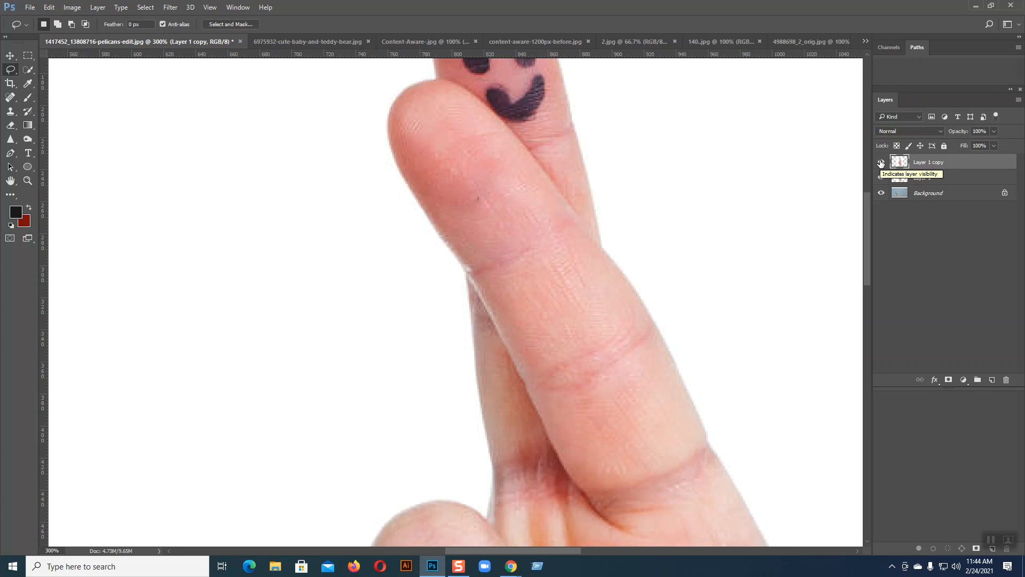
pyautogui.click(881, 162)
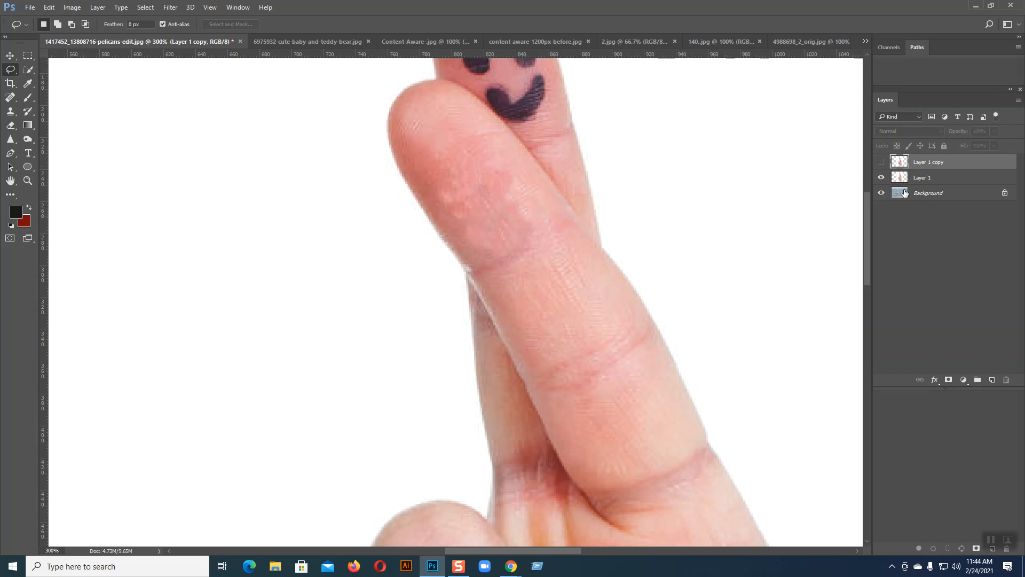
pyautogui.click(922, 180)
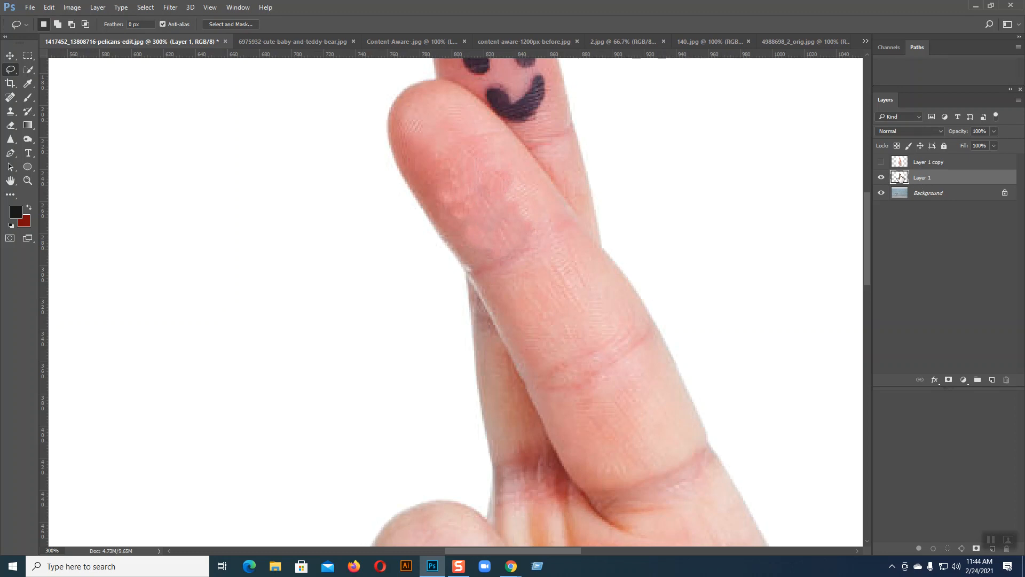
pyautogui.click(881, 162)
pyautogui.click(882, 178)
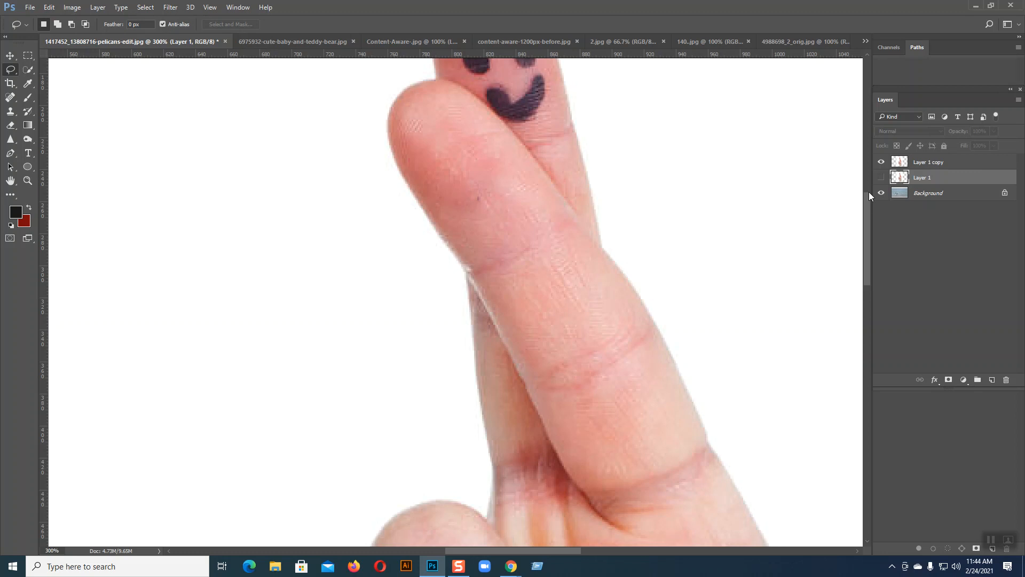
# Hide Layer 1 copy and make the Background layer with the pelican photo active.
pyautogui.click(881, 162)
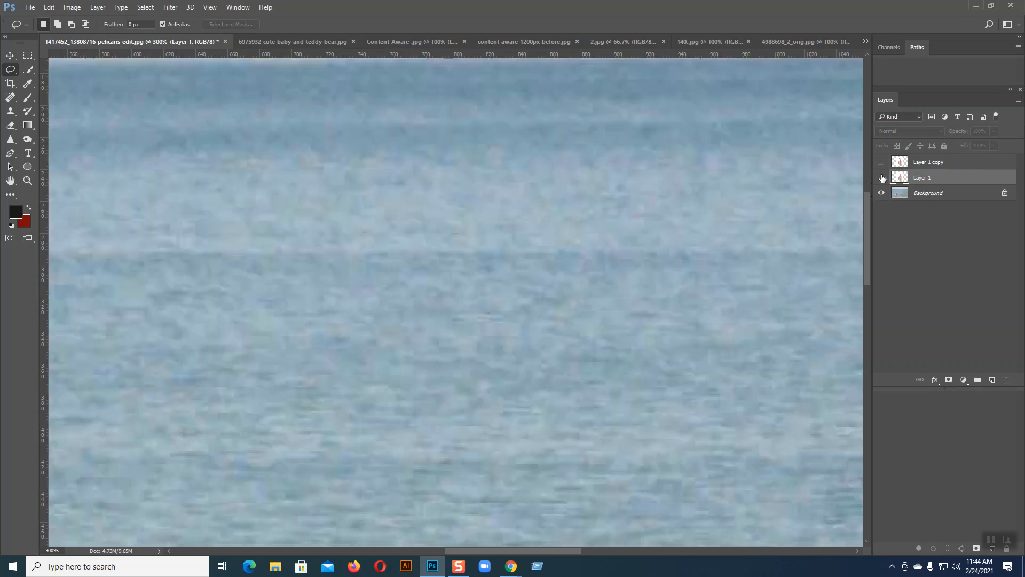
pyautogui.click(911, 196)
pyautogui.hotkey('ctrl', '-')
pyautogui.hotkey('ctrl', '-')
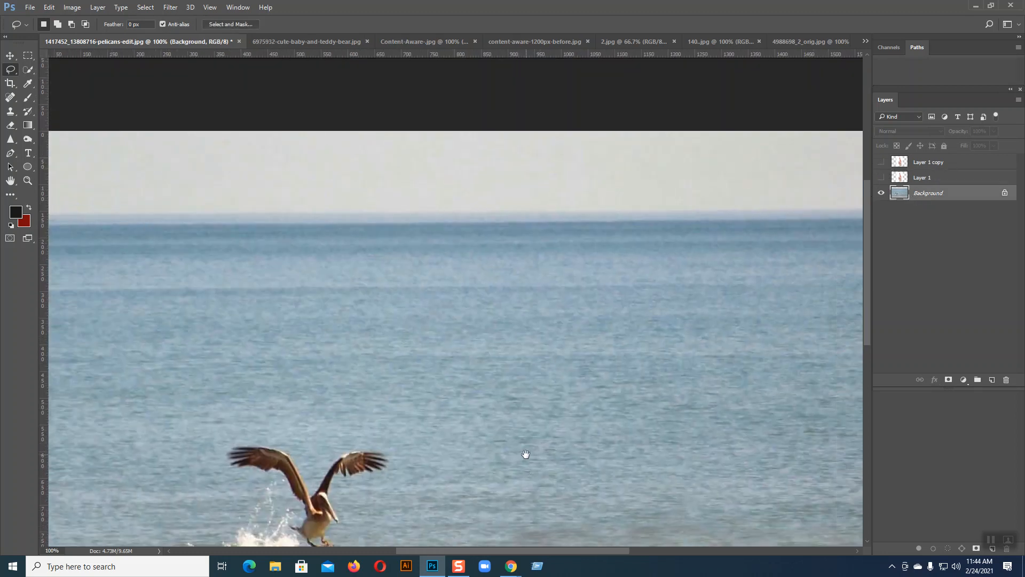
pyautogui.moveTo(525, 454); pyautogui.dragTo(581, 265)
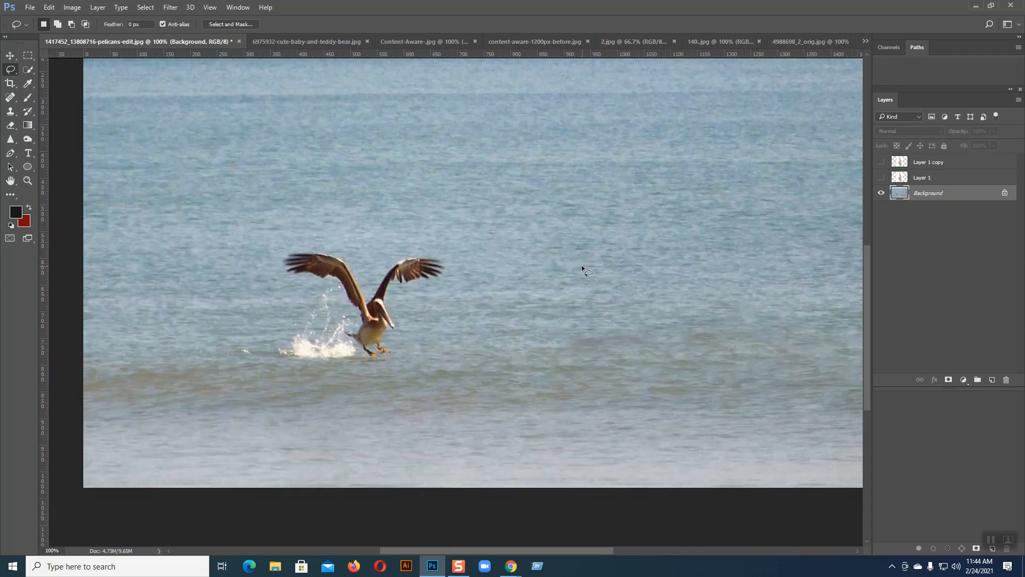
# Duplicate the Background layer twice and hide the lower duplicate.
pyautogui.hotkey('ctrl', 'j')
pyautogui.hotkey('ctrl', 'j')
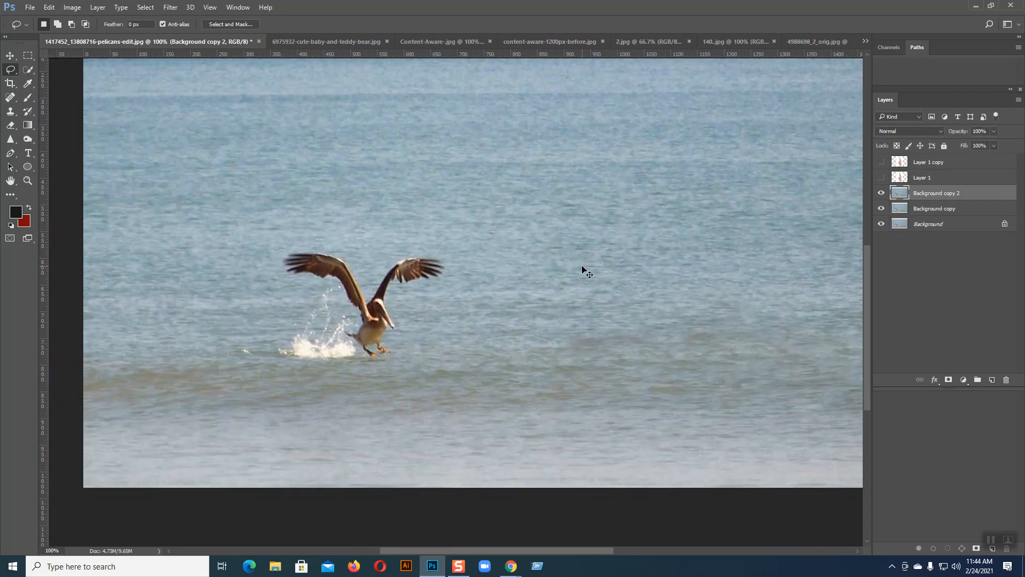
pyautogui.click(881, 208)
# Lasso around the pelican and its splash on Background copy 2, remove them with a Content-Aware fill, and deselect.
pyautogui.moveTo(267, 351)
pyautogui.mouseDown()
pyautogui.moveTo(367, 368)
pyautogui.moveTo(397, 339)
pyautogui.mouseUp()
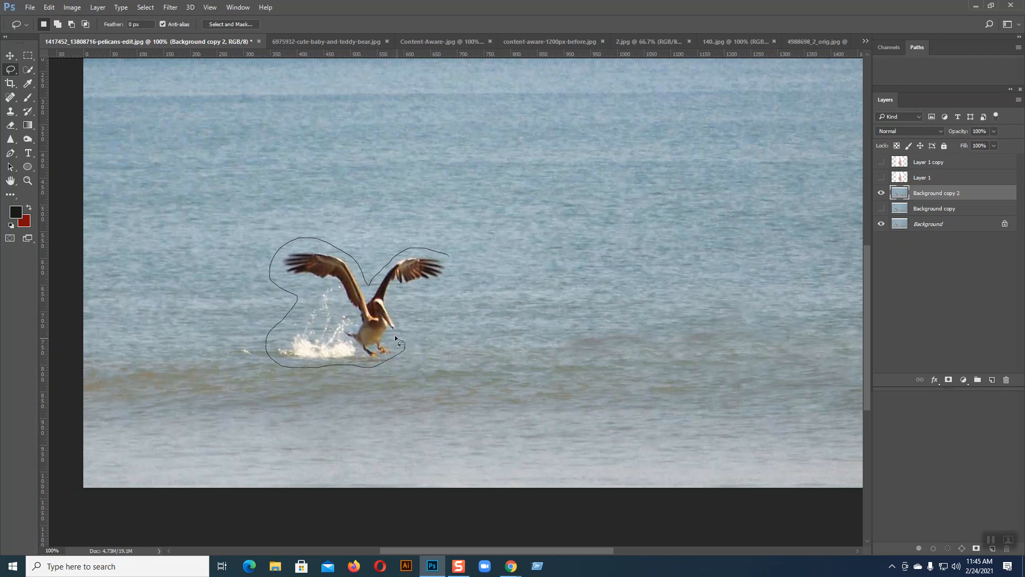
pyautogui.moveTo(451, 258); pyautogui.dragTo(450, 259)
pyautogui.click(48, 7)
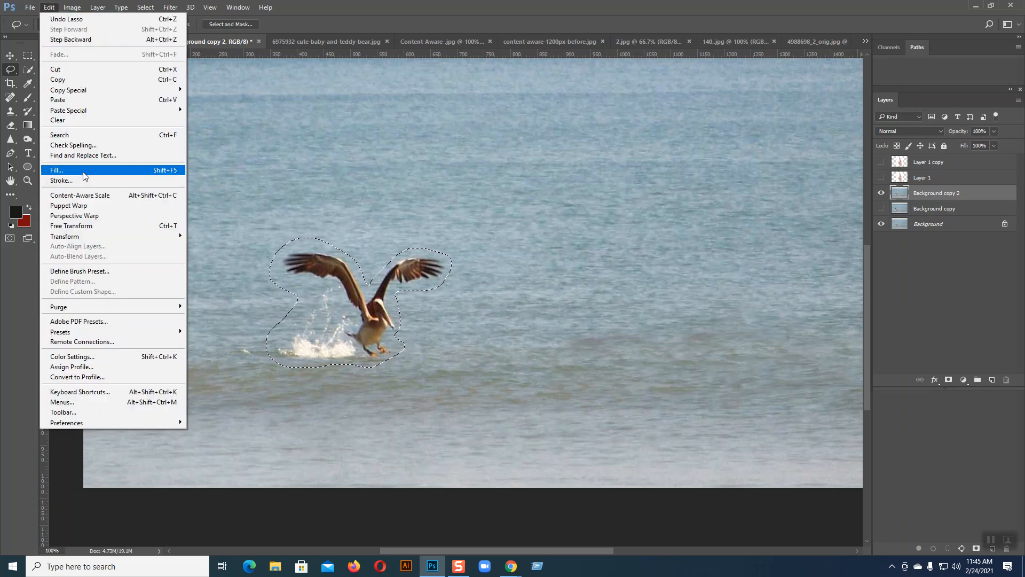
pyautogui.click(85, 170)
pyautogui.click(613, 120)
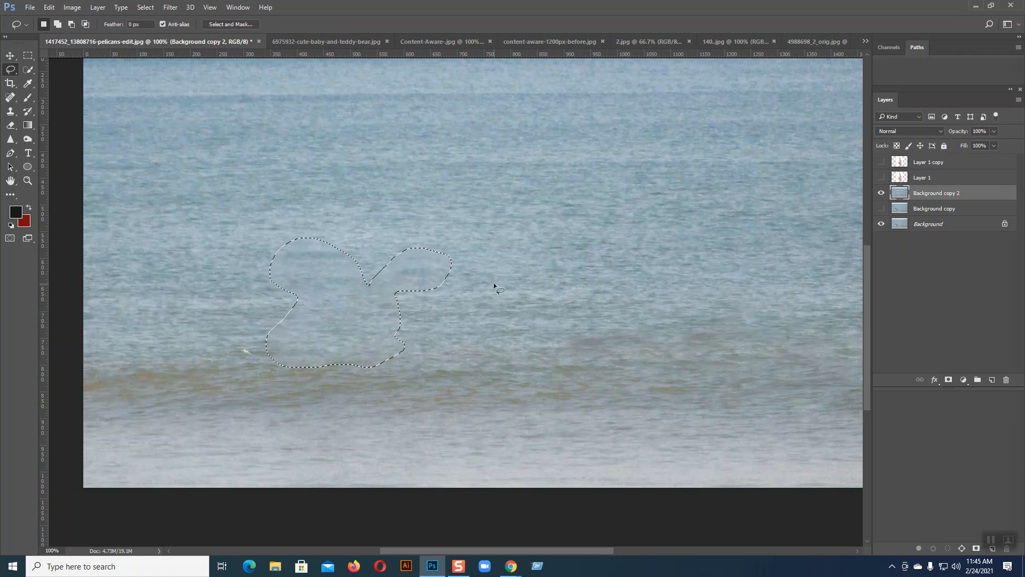
pyautogui.hotkey('ctrl', 'd')
# Hide Background copy 2, then show Background copy and make it the active layer.
pyautogui.click(881, 193)
pyautogui.click(881, 208)
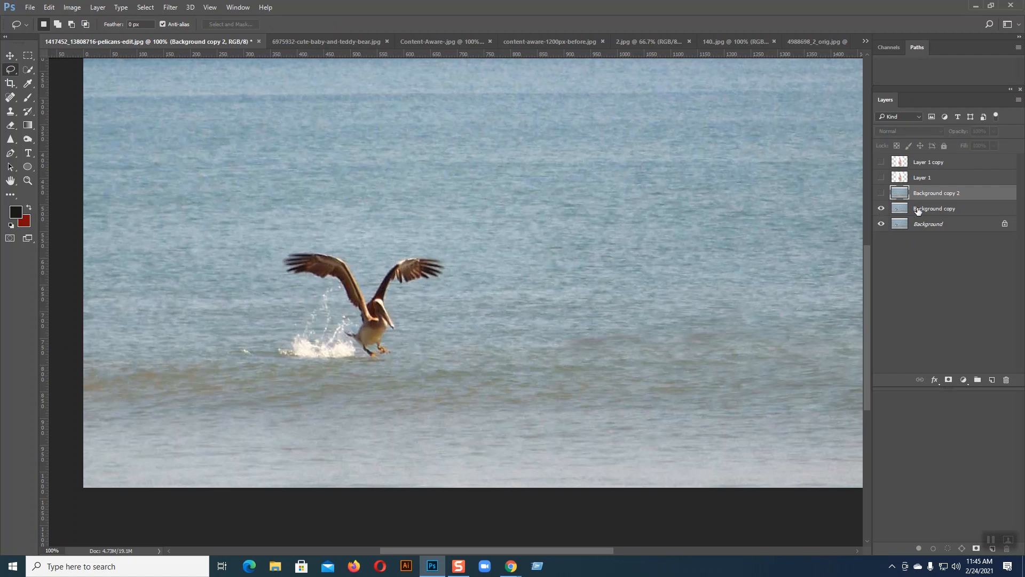
pyautogui.click(922, 210)
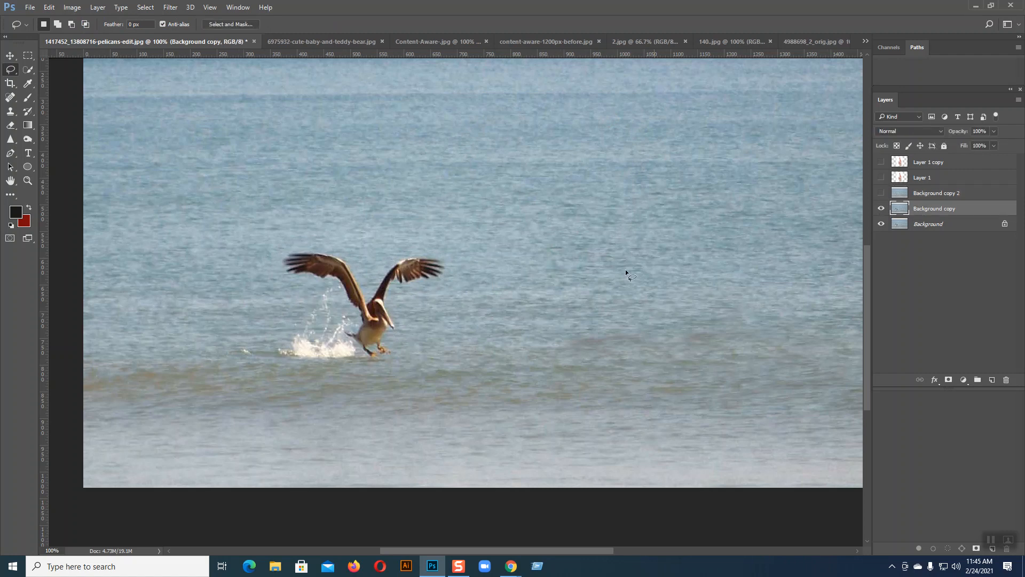
# Choose the Clone Stamp tool with Multiply mode and add an empty layer above Background copy.
pyautogui.click(10, 111)
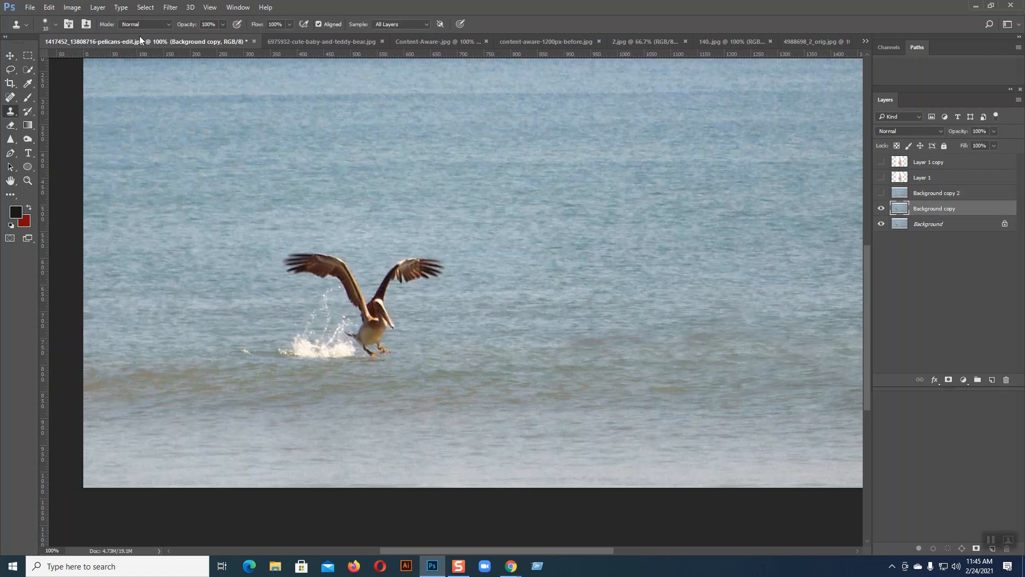
pyautogui.click(155, 24)
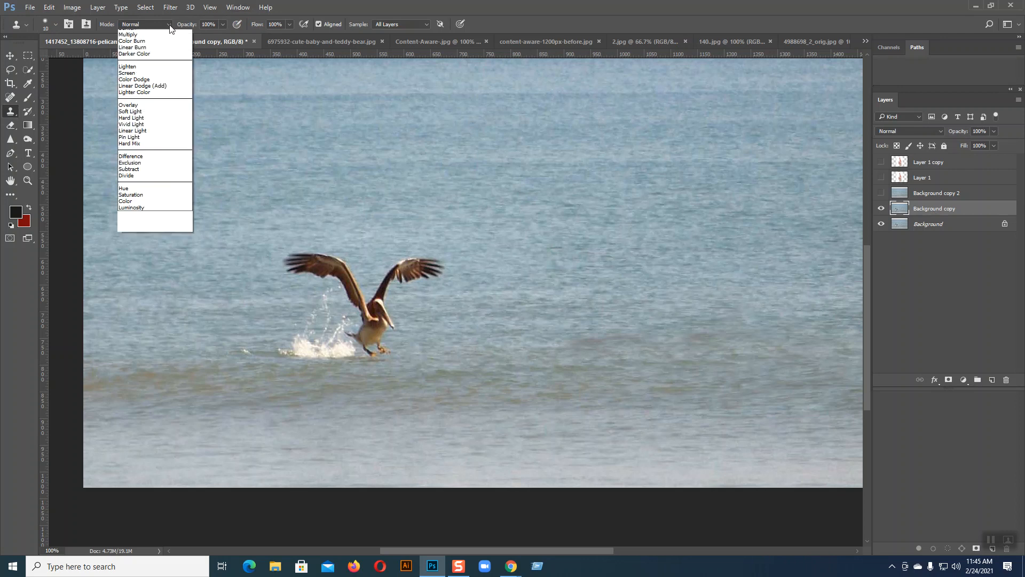
pyautogui.click(142, 59)
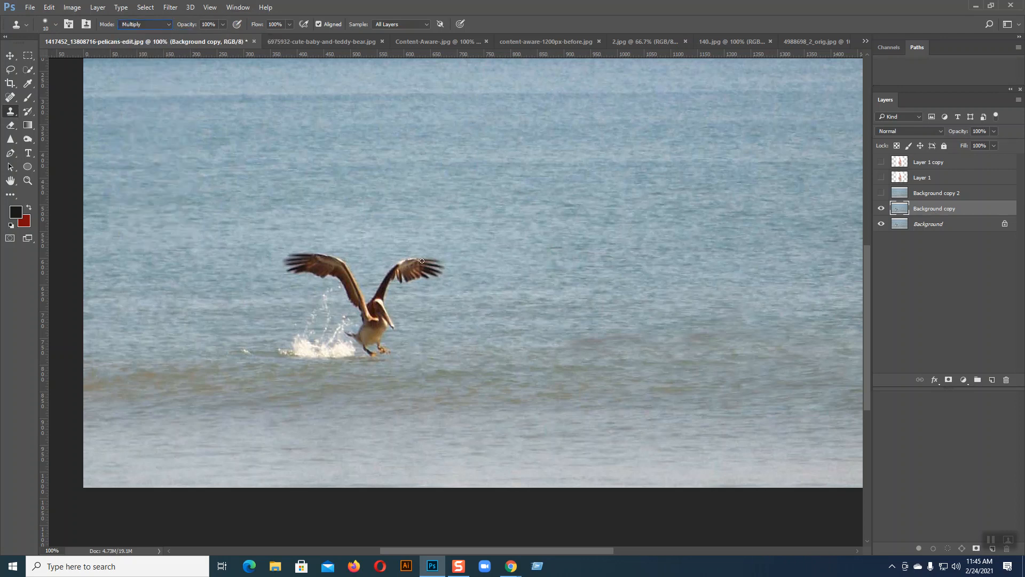
pyautogui.click(994, 378)
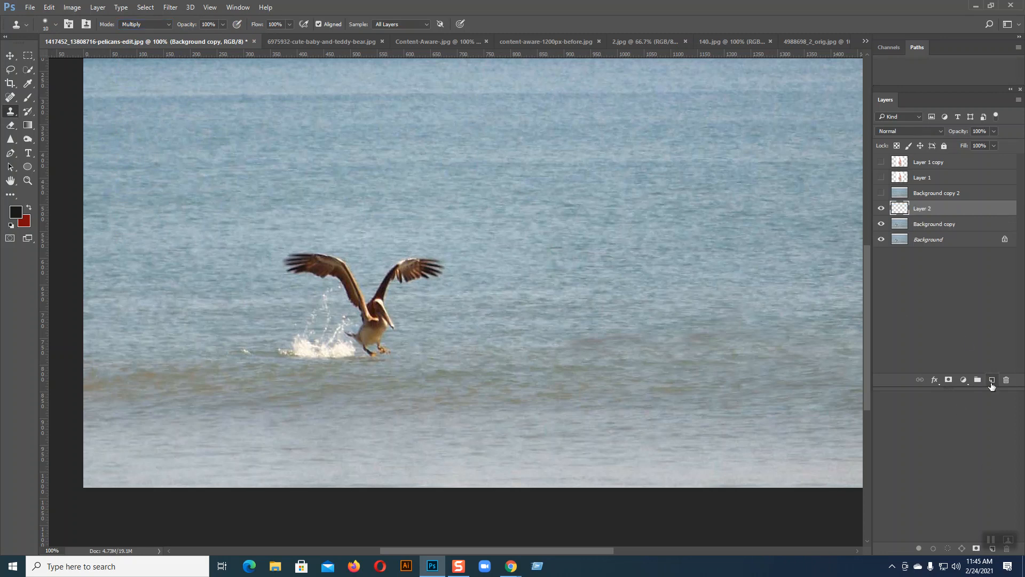
# Enlarge the clone brush and clone nearby water over the tip of the pelican's right-hand wing, undoing the last dark stroke.
pyautogui.hotkey('ctrl', '+')
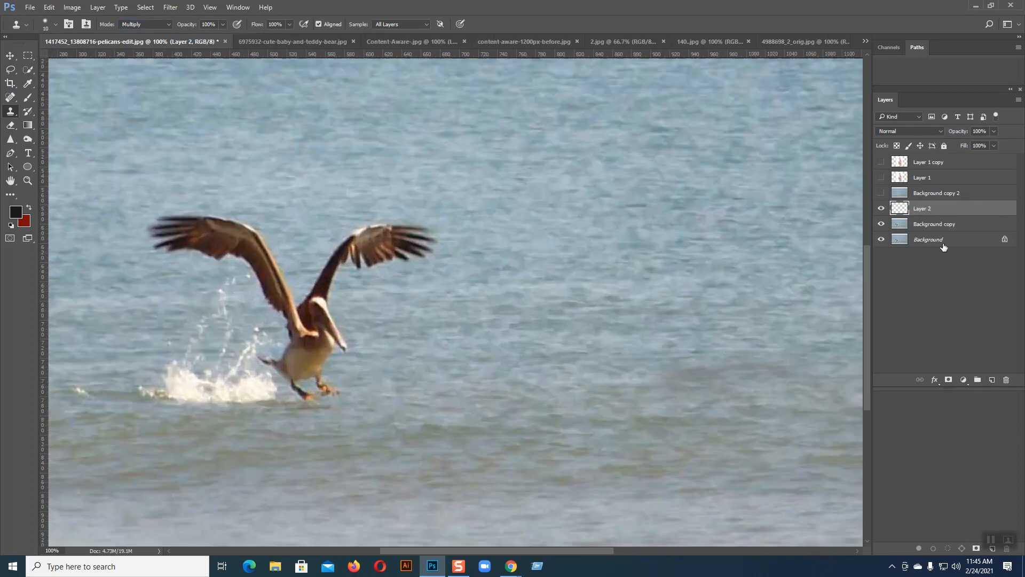
pyautogui.press(']')
pyautogui.press(']')
pyautogui.press(']')
pyautogui.press(']')
pyautogui.press(']')
pyautogui.keyDown('alt'); pyautogui.click(495, 233); pyautogui.keyUp('alt')
pyautogui.moveTo(441, 230)
pyautogui.mouseDown()
pyautogui.moveTo(398, 227)
pyautogui.moveTo(426, 226)
pyautogui.moveTo(413, 245)
pyautogui.moveTo(424, 247)
pyautogui.moveTo(395, 248)
pyautogui.moveTo(392, 225)
pyautogui.moveTo(388, 254)
pyautogui.moveTo(437, 232)
pyautogui.moveTo(347, 233)
pyautogui.moveTo(383, 223)
pyautogui.moveTo(374, 248)
pyautogui.mouseUp()
pyautogui.keyDown('alt'); pyautogui.click(456, 229); pyautogui.keyUp('alt')
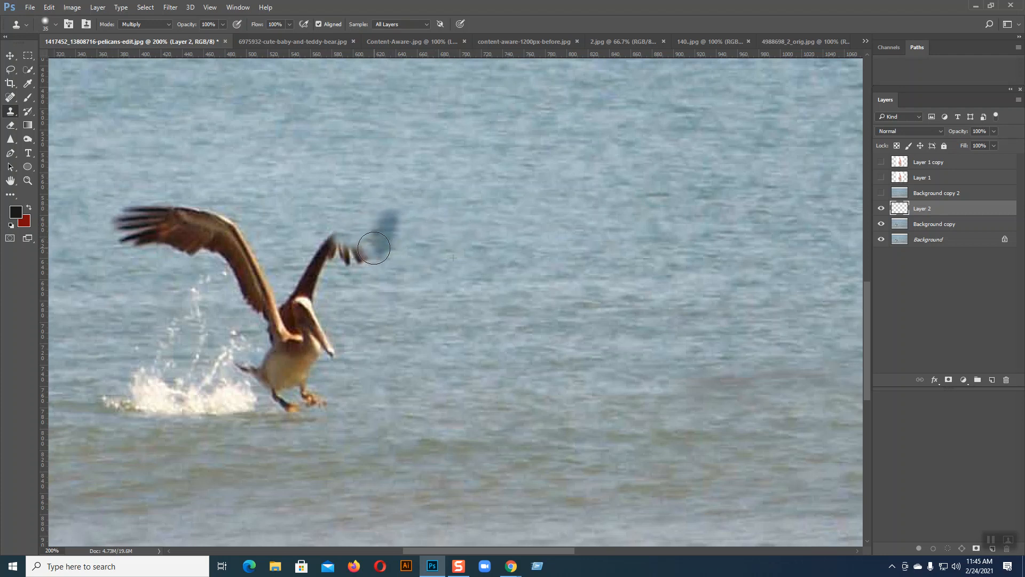
pyautogui.hotkey('ctrl', 'z')
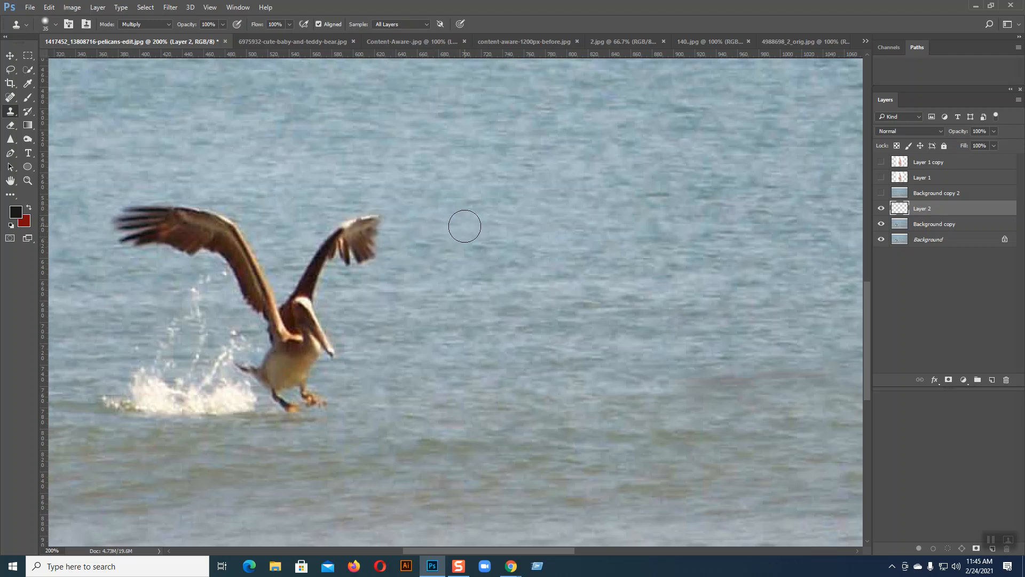
# Try cloning water over the rest of the right-hand wing in Multiply mode, and undo these strokes.
pyautogui.keyDown('alt'); pyautogui.click(464, 226); pyautogui.keyUp('alt')
pyautogui.moveTo(395, 230)
pyautogui.mouseDown()
pyautogui.moveTo(360, 224)
pyautogui.moveTo(389, 231)
pyautogui.moveTo(365, 252)
pyautogui.moveTo(351, 230)
pyautogui.moveTo(343, 261)
pyautogui.moveTo(338, 223)
pyautogui.mouseUp()
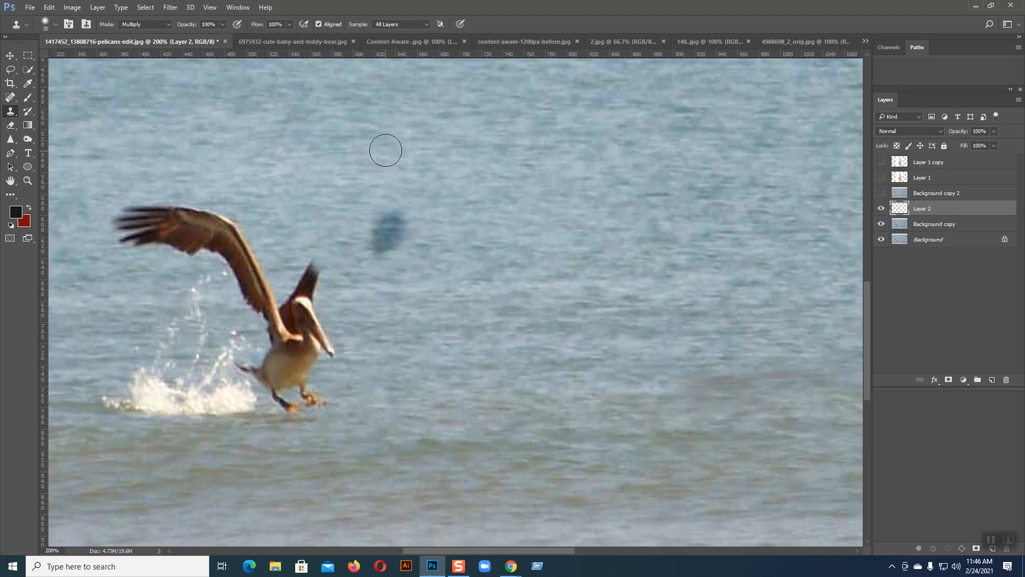
pyautogui.moveTo(389, 211)
pyautogui.mouseDown()
pyautogui.moveTo(380, 254)
pyautogui.moveTo(405, 192)
pyautogui.mouseUp()
pyautogui.hotkey('ctrl', 'z')
pyautogui.hotkey('ctrl', 'z')
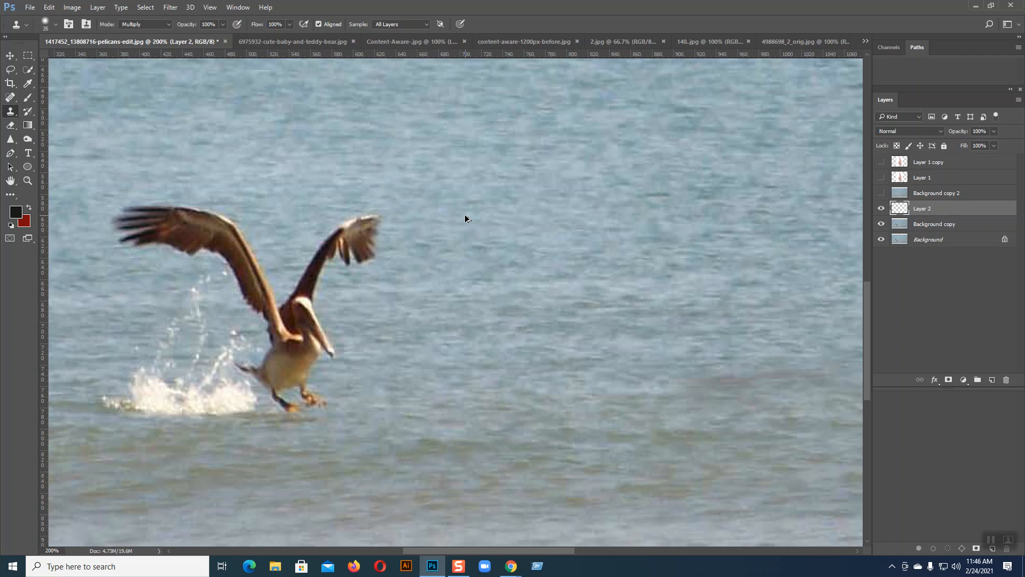
# Set the Clone Stamp blending mode back to Normal.
pyautogui.click(163, 24)
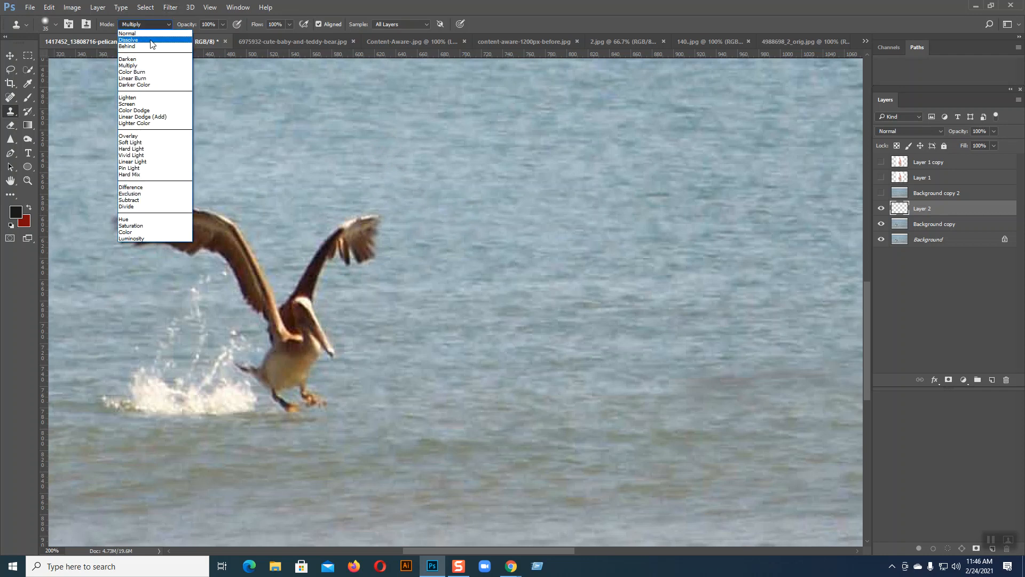
pyautogui.click(145, 33)
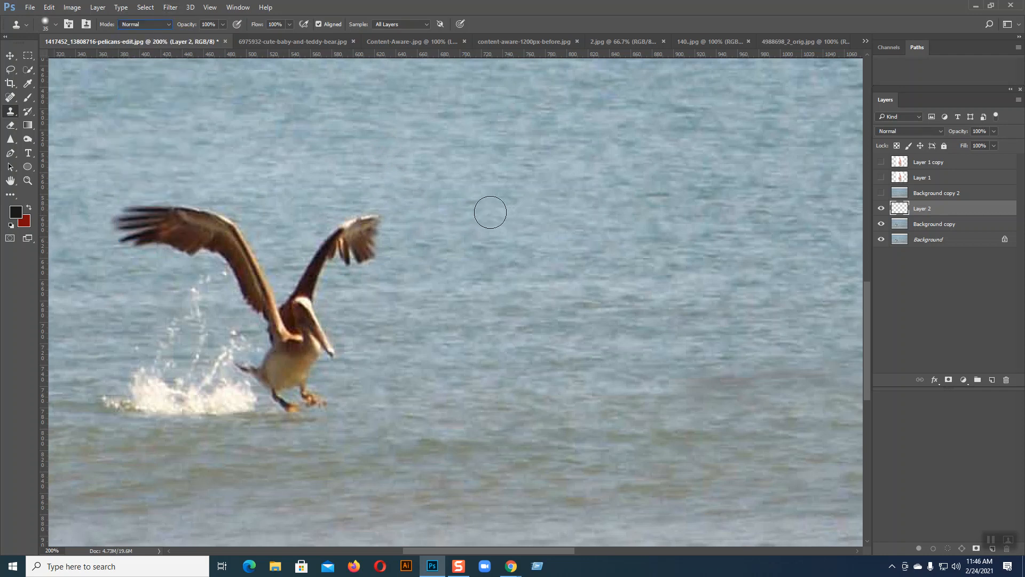
# Clone nearby water over the pelican's right-hand wing, its body and the outer part of its left-hand wing.
pyautogui.moveTo(376, 221)
pyautogui.mouseDown()
pyautogui.moveTo(372, 250)
pyautogui.moveTo(366, 219)
pyautogui.moveTo(353, 225)
pyautogui.moveTo(361, 253)
pyautogui.moveTo(335, 233)
pyautogui.moveTo(347, 255)
pyautogui.moveTo(329, 248)
pyautogui.moveTo(334, 261)
pyautogui.moveTo(328, 247)
pyautogui.moveTo(311, 282)
pyautogui.moveTo(321, 419)
pyautogui.moveTo(308, 289)
pyautogui.moveTo(287, 409)
pyautogui.moveTo(294, 293)
pyautogui.moveTo(273, 397)
pyautogui.moveTo(262, 371)
pyautogui.mouseUp()
pyautogui.moveTo(437, 315); pyautogui.dragTo(572, 313)
pyautogui.moveTo(184, 211)
pyautogui.mouseDown()
pyautogui.moveTo(240, 222)
pyautogui.moveTo(271, 211)
pyautogui.moveTo(259, 247)
pyautogui.moveTo(285, 210)
pyautogui.moveTo(280, 236)
pyautogui.moveTo(288, 204)
pyautogui.moveTo(314, 207)
pyautogui.moveTo(293, 229)
pyautogui.moveTo(329, 215)
pyautogui.moveTo(306, 243)
pyautogui.moveTo(349, 216)
pyautogui.moveTo(325, 240)
pyautogui.moveTo(369, 223)
pyautogui.moveTo(354, 247)
pyautogui.mouseUp()
pyautogui.keyDown('alt'); pyautogui.click(196, 220); pyautogui.keyUp('alt')
pyautogui.moveTo(233, 246); pyautogui.dragTo(208, 243)
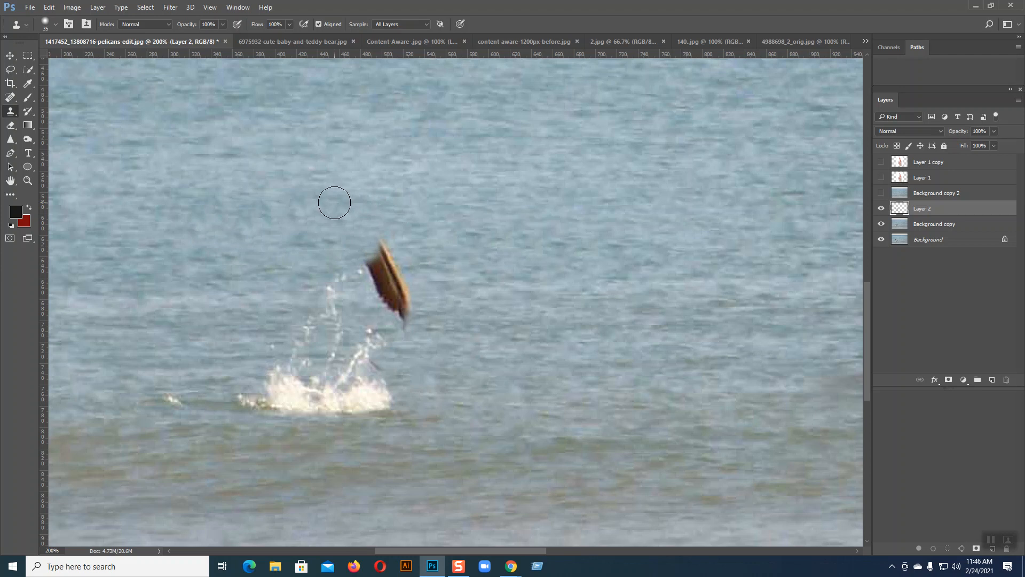
# Clone clean water over the leftover piece of wing and the white splash below it.
pyautogui.keyDown('alt'); pyautogui.click(222, 295); pyautogui.keyUp('alt')
pyautogui.moveTo(284, 293)
pyautogui.mouseDown()
pyautogui.moveTo(344, 283)
pyautogui.moveTo(391, 290)
pyautogui.moveTo(365, 290)
pyautogui.moveTo(385, 278)
pyautogui.moveTo(361, 278)
pyautogui.moveTo(395, 272)
pyautogui.moveTo(383, 255)
pyautogui.mouseUp()
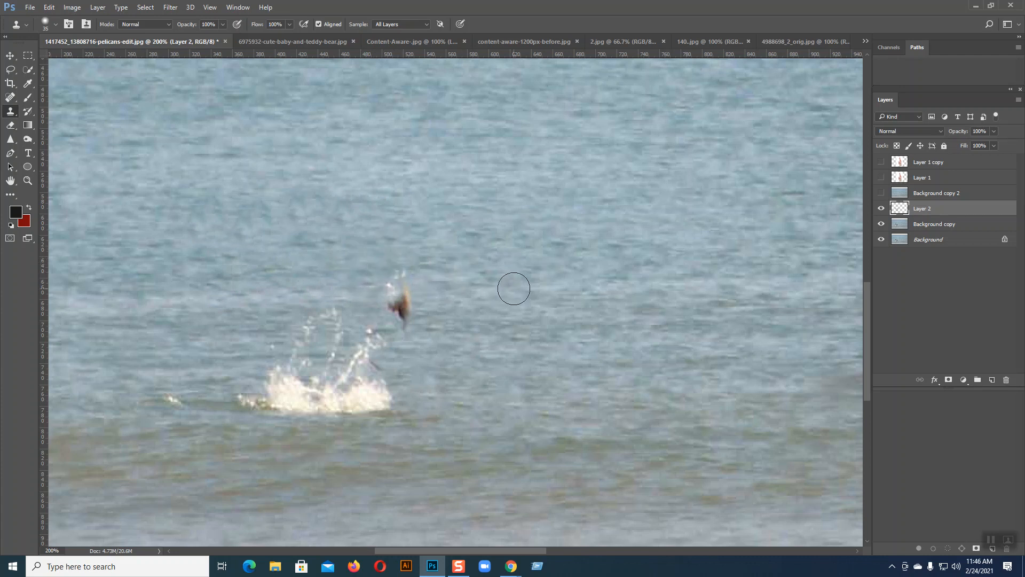
pyautogui.moveTo(407, 299)
pyautogui.mouseDown()
pyautogui.moveTo(411, 278)
pyautogui.moveTo(382, 278)
pyautogui.moveTo(414, 293)
pyautogui.moveTo(392, 305)
pyautogui.moveTo(419, 308)
pyautogui.moveTo(401, 317)
pyautogui.moveTo(417, 317)
pyautogui.moveTo(375, 335)
pyautogui.moveTo(403, 340)
pyautogui.moveTo(361, 355)
pyautogui.moveTo(387, 374)
pyautogui.moveTo(371, 382)
pyautogui.moveTo(393, 390)
pyautogui.moveTo(361, 410)
pyautogui.moveTo(388, 399)
pyautogui.moveTo(342, 389)
pyautogui.moveTo(362, 412)
pyautogui.mouseUp()
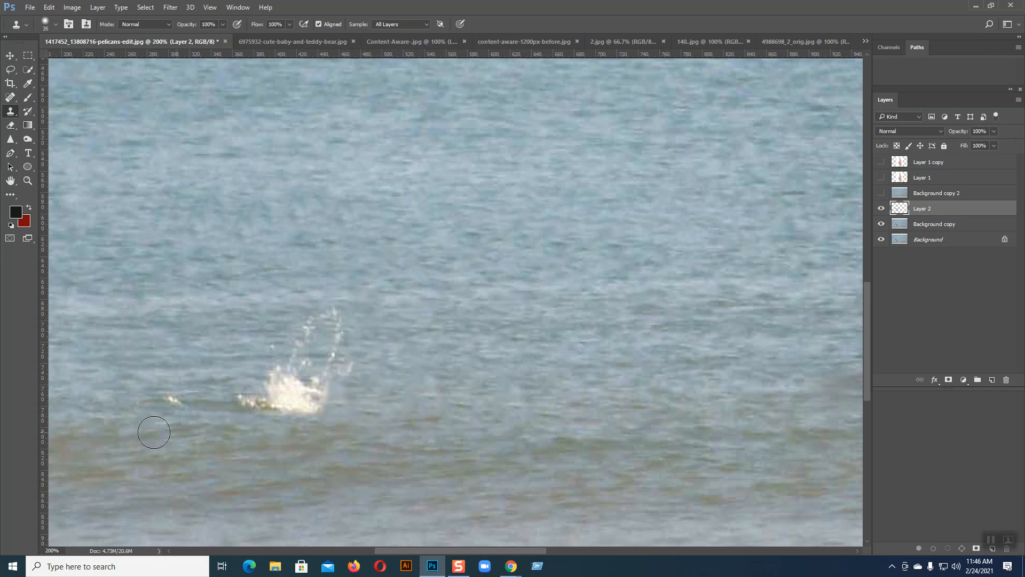
pyautogui.moveTo(115, 408)
pyautogui.mouseDown()
pyautogui.moveTo(244, 403)
pyautogui.moveTo(202, 407)
pyautogui.moveTo(176, 391)
pyautogui.moveTo(184, 411)
pyautogui.moveTo(314, 413)
pyautogui.moveTo(275, 398)
pyautogui.moveTo(271, 390)
pyautogui.moveTo(325, 385)
pyautogui.moveTo(288, 377)
pyautogui.moveTo(273, 346)
pyautogui.moveTo(324, 328)
pyautogui.moveTo(308, 356)
pyautogui.moveTo(345, 366)
pyautogui.moveTo(282, 362)
pyautogui.moveTo(251, 342)
pyautogui.moveTo(334, 322)
pyautogui.moveTo(334, 350)
pyautogui.mouseUp()
pyautogui.keyDown('alt'); pyautogui.click(174, 389); pyautogui.keyUp('alt')
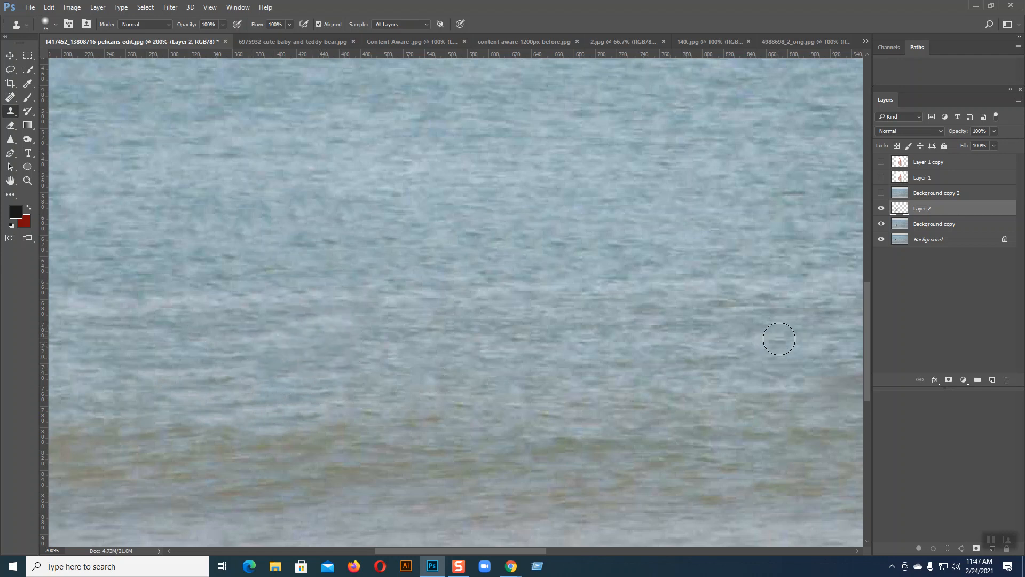
# Compare the Background copy 2 result with the Layer 2 cloning by toggling both layers, leaving only Layer 2 shown.
pyautogui.hotkey('ctrl', '-')
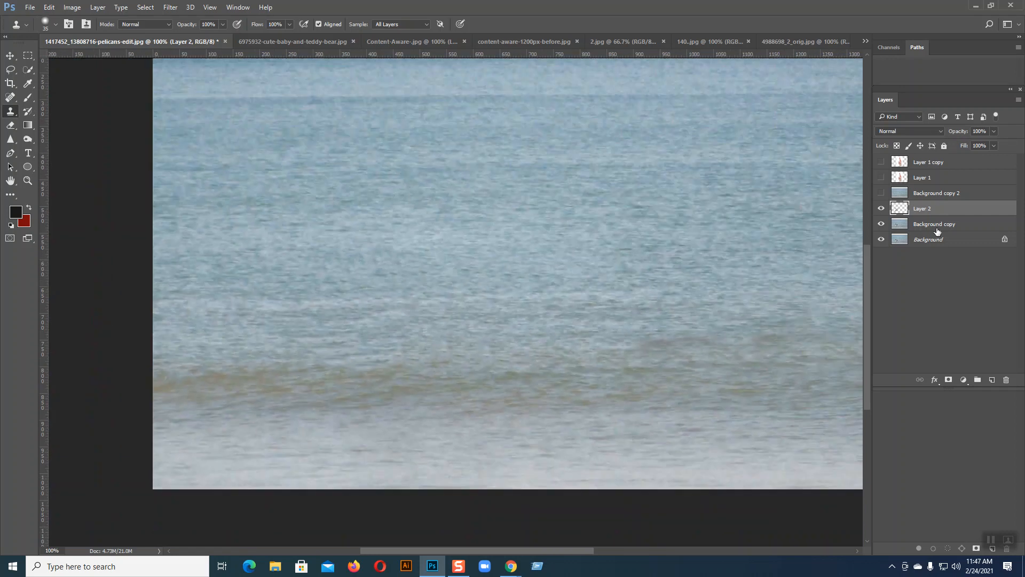
pyautogui.click(882, 192)
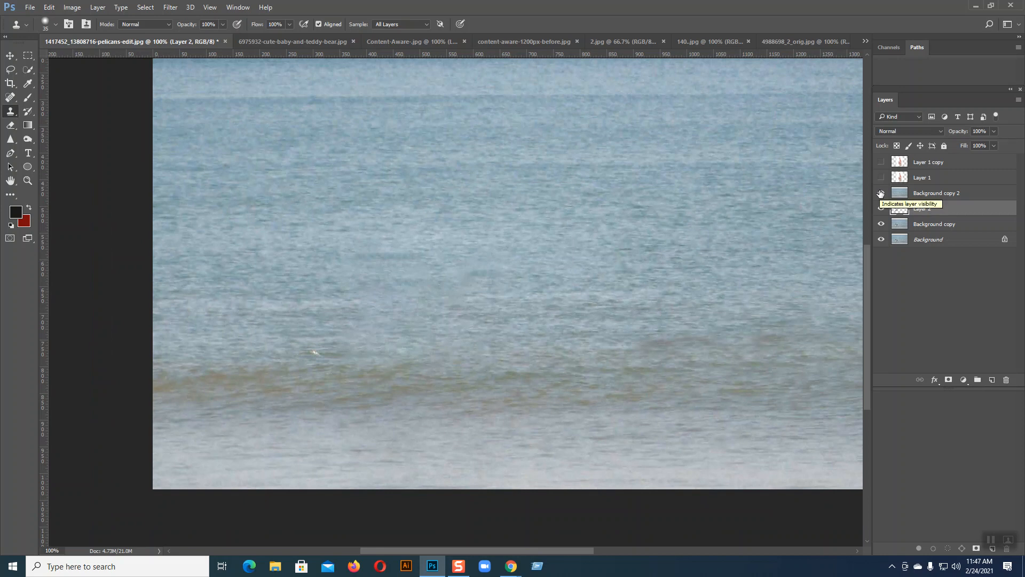
pyautogui.click(882, 209)
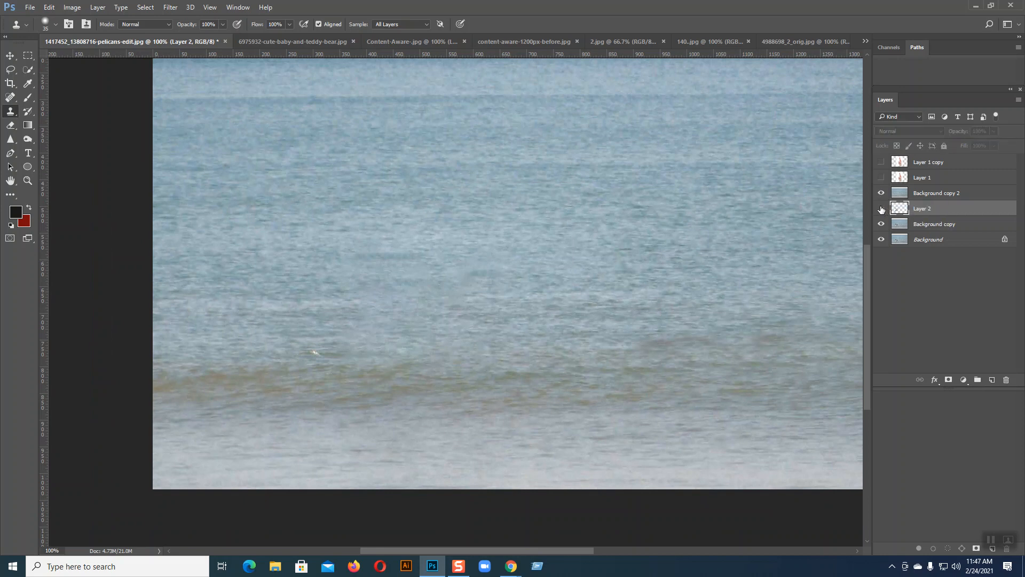
pyautogui.click(882, 194)
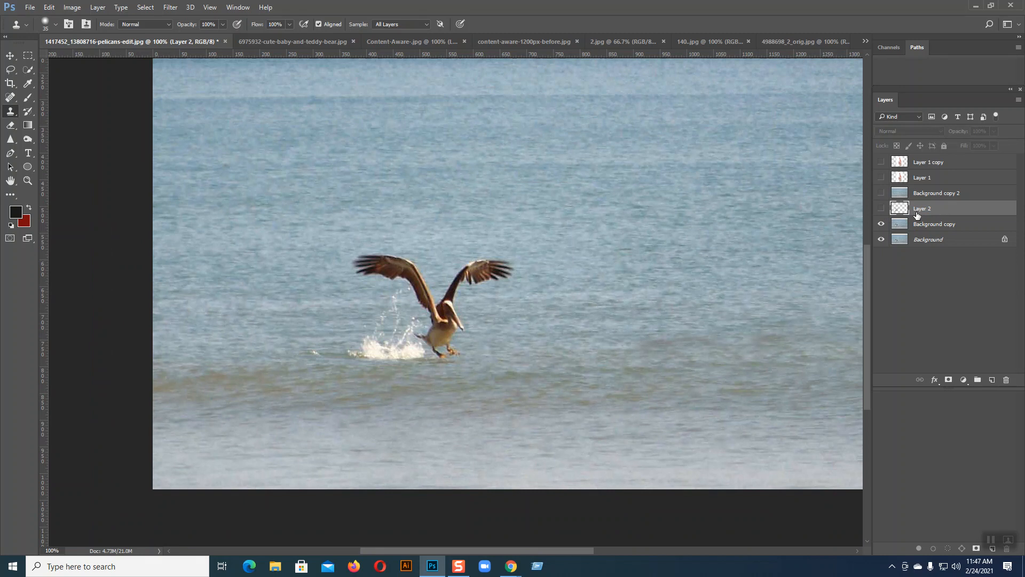
pyautogui.click(881, 209)
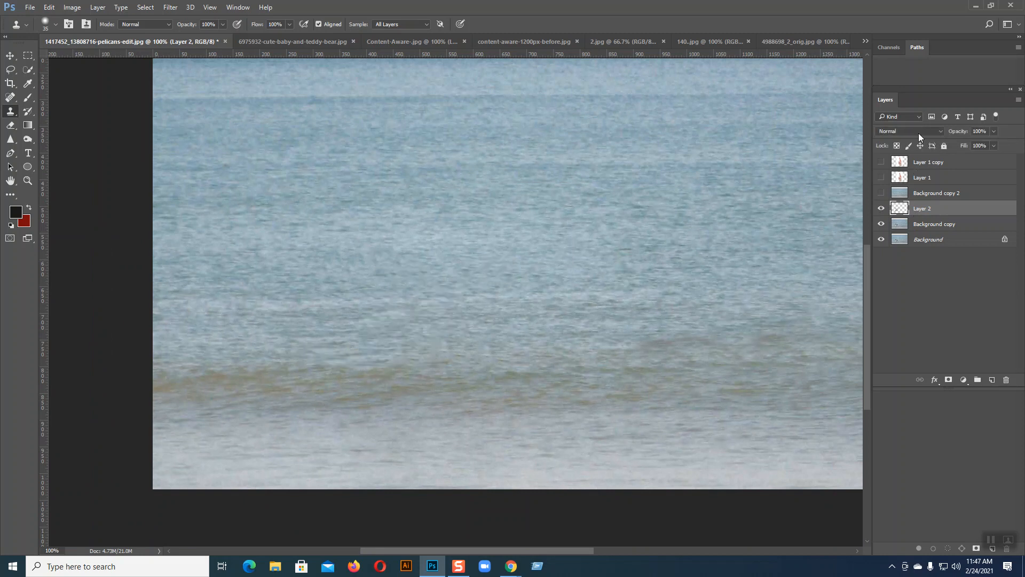
# Try the Multiply blending mode on Layer 2, and set the layer back to Normal.
pyautogui.click(919, 134)
pyautogui.click(897, 158)
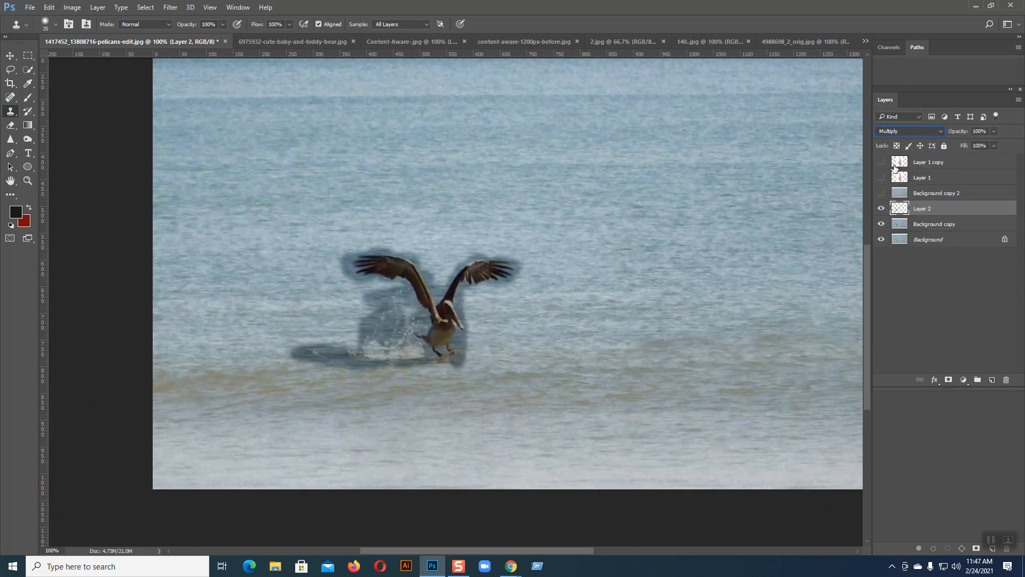
pyautogui.click(903, 130)
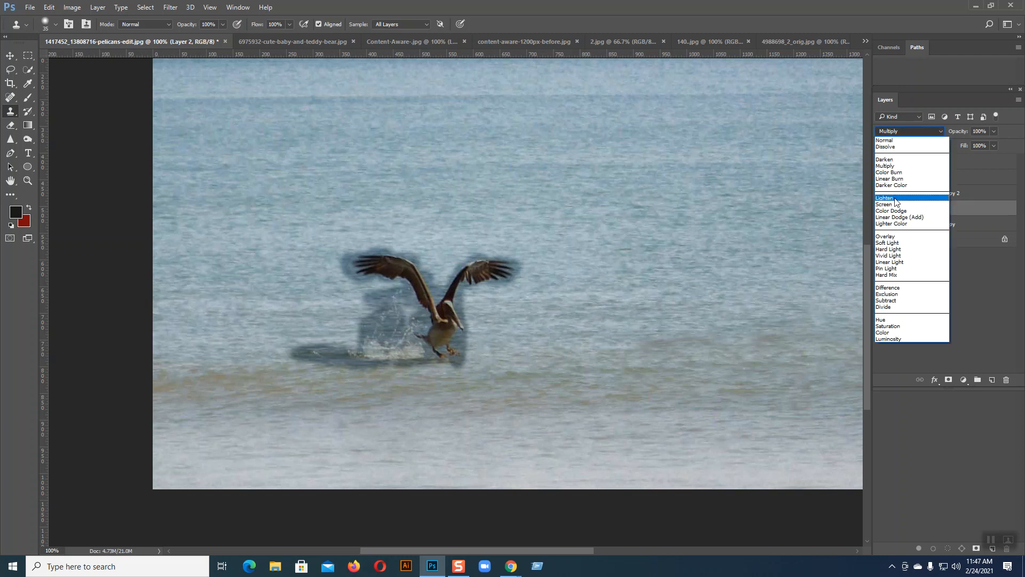
pyautogui.click(895, 140)
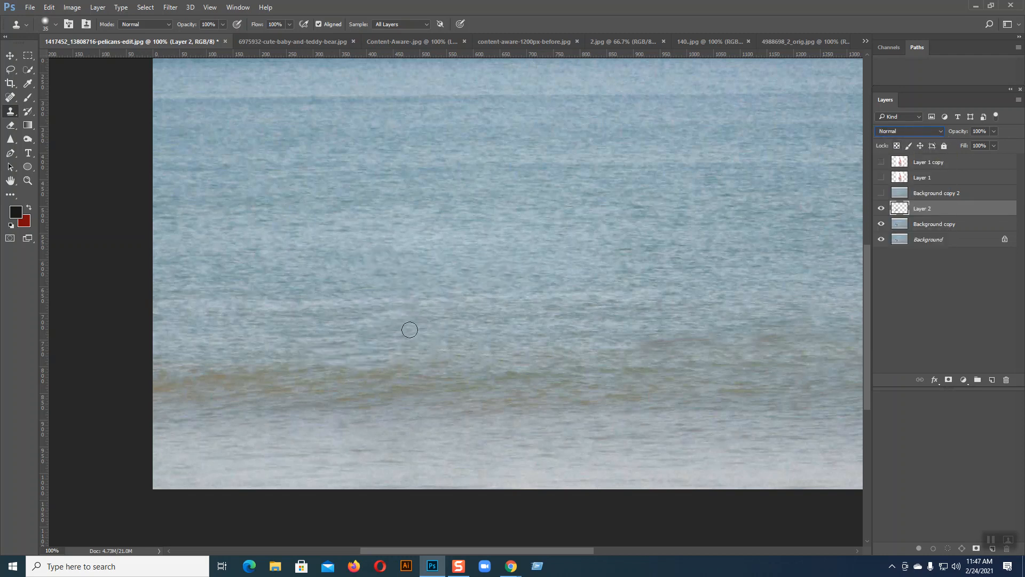
# Show Background copy 2 again to compare its water with the cloned version, and hide it.
pyautogui.click(882, 195)
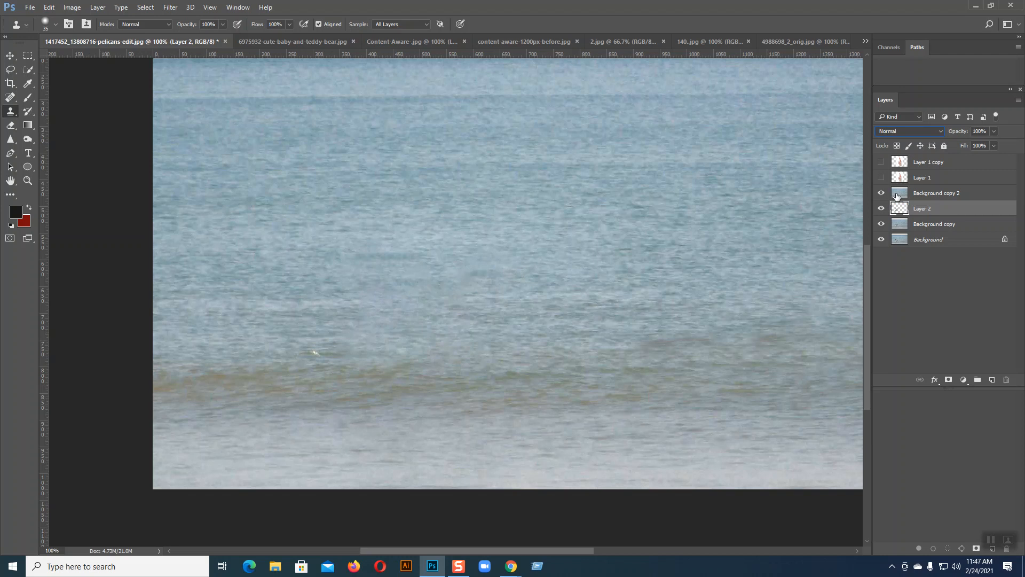
pyautogui.click(882, 195)
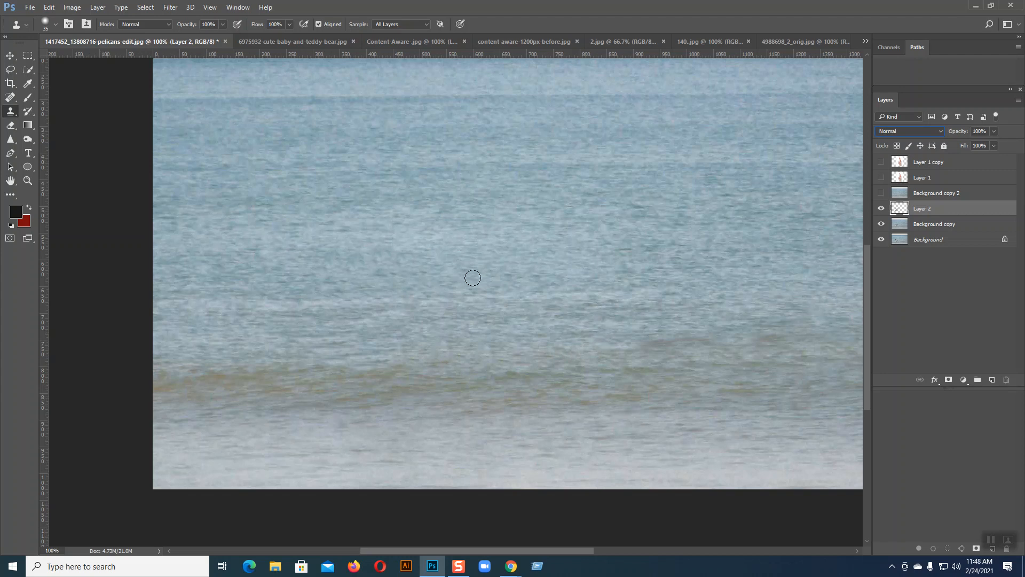
# Switch to the Content-Aware.jpg document, hide Layer 1 copy and duplicate Layer 1.
pyautogui.click(400, 41)
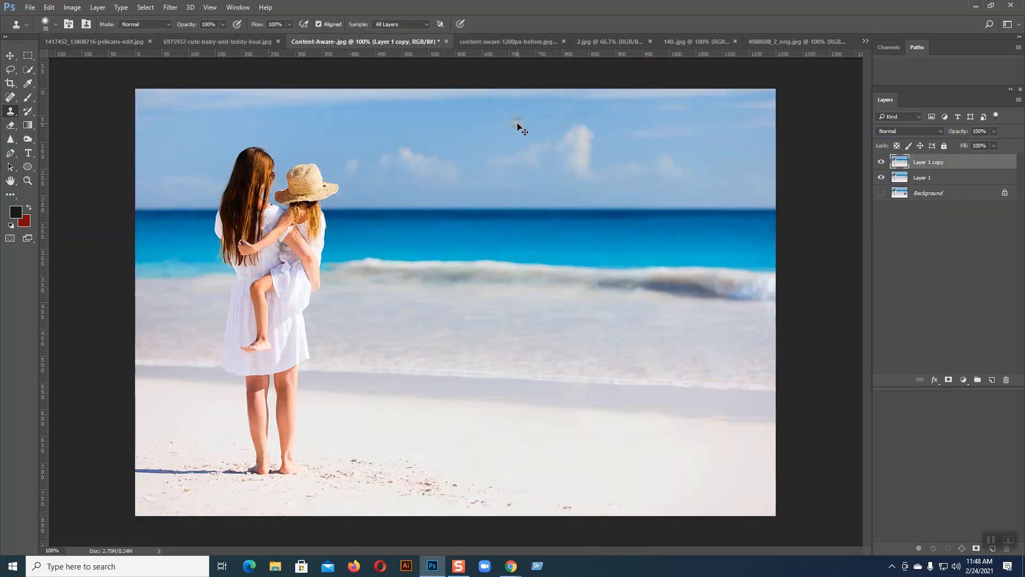
pyautogui.scroll(4, 517, 128)
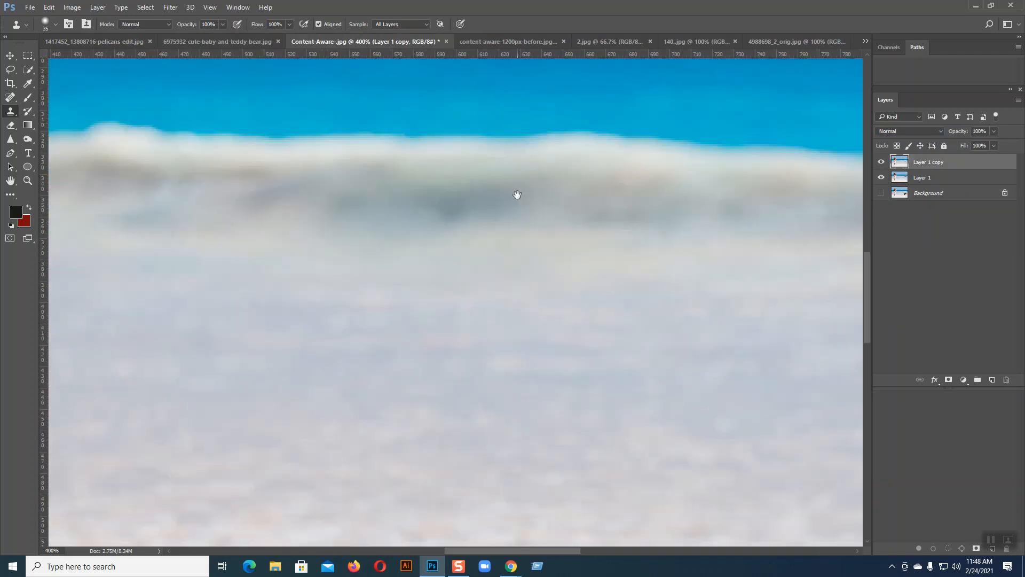
pyautogui.moveTo(517, 194); pyautogui.dragTo(541, 131)
pyautogui.scroll(-10, 504, 206)
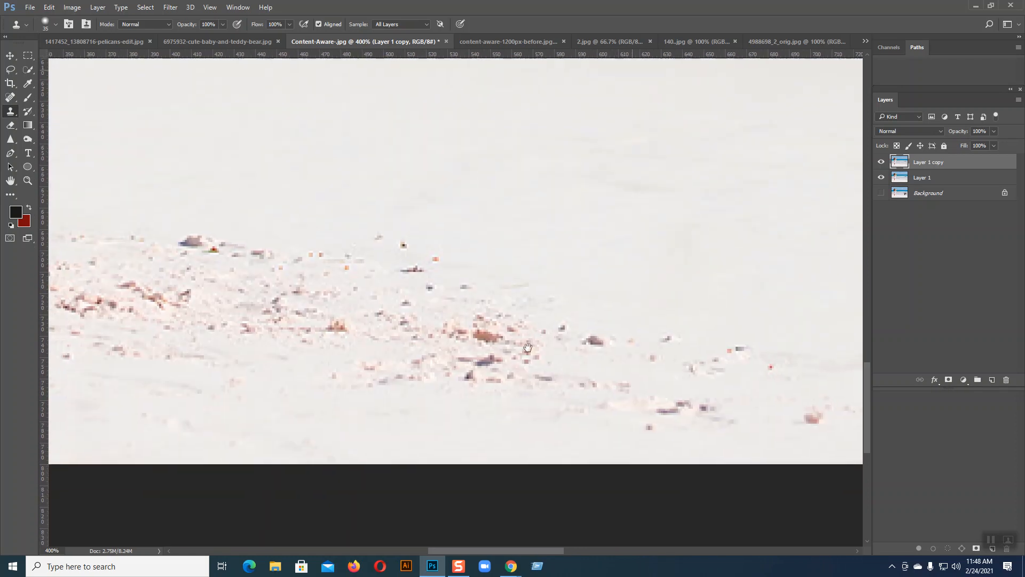
pyautogui.moveTo(446, 304); pyautogui.dragTo(386, 301)
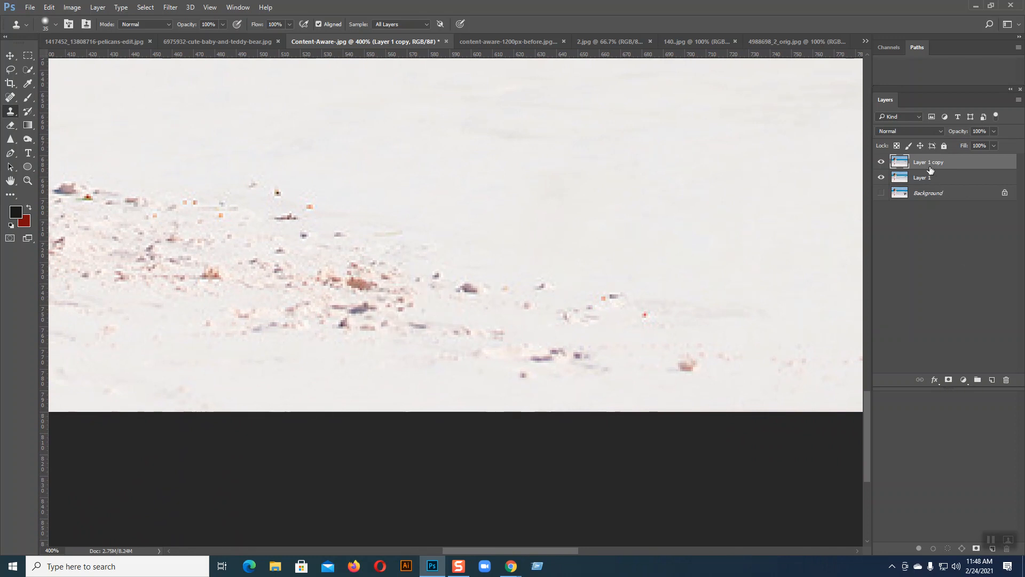
pyautogui.click(880, 162)
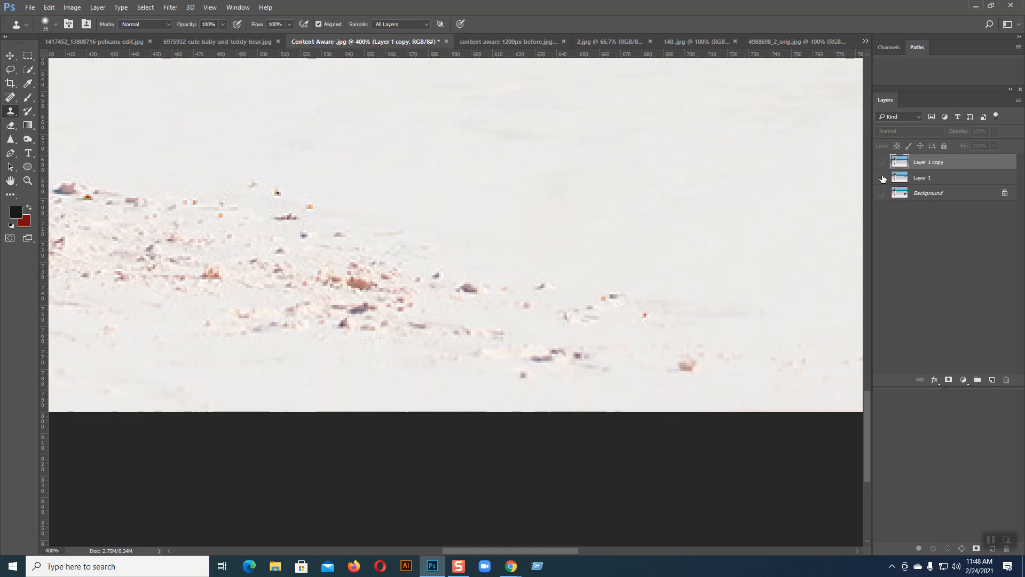
pyautogui.click(881, 178)
pyautogui.click(882, 178)
pyautogui.click(920, 178)
pyautogui.hotkey('ctrl', 'j')
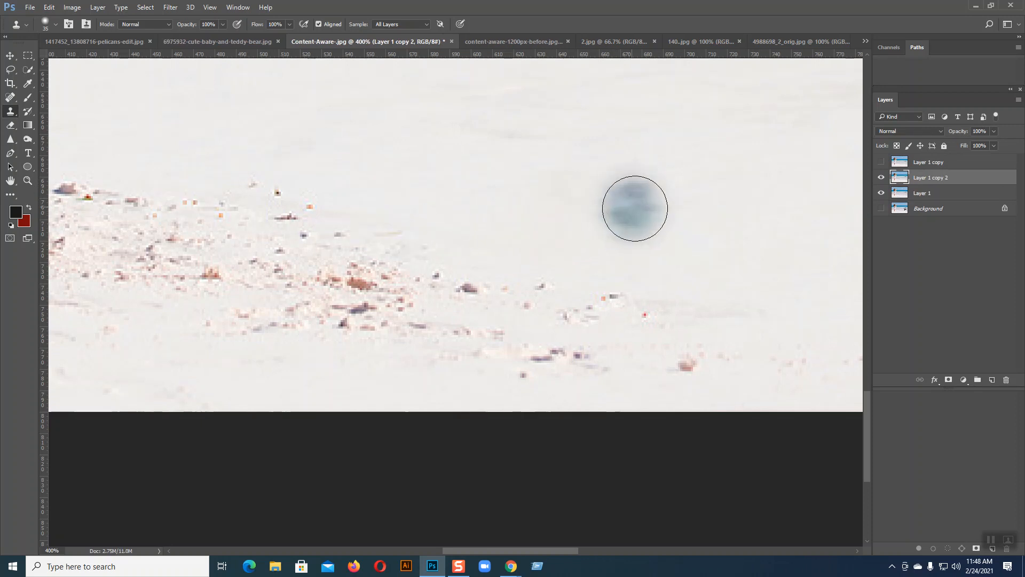
# Clone clean sand over the scattered debris at the right-hand end of the disturbed sand.
pyautogui.keyDown('alt'); pyautogui.click(719, 223); pyautogui.keyUp('alt')
pyautogui.moveTo(788, 347)
pyautogui.mouseDown()
pyautogui.moveTo(707, 350)
pyautogui.moveTo(834, 353)
pyautogui.moveTo(766, 356)
pyautogui.moveTo(597, 294)
pyautogui.moveTo(662, 308)
pyautogui.moveTo(540, 283)
pyautogui.moveTo(678, 342)
pyautogui.moveTo(634, 350)
pyautogui.moveTo(527, 338)
pyautogui.mouseUp()
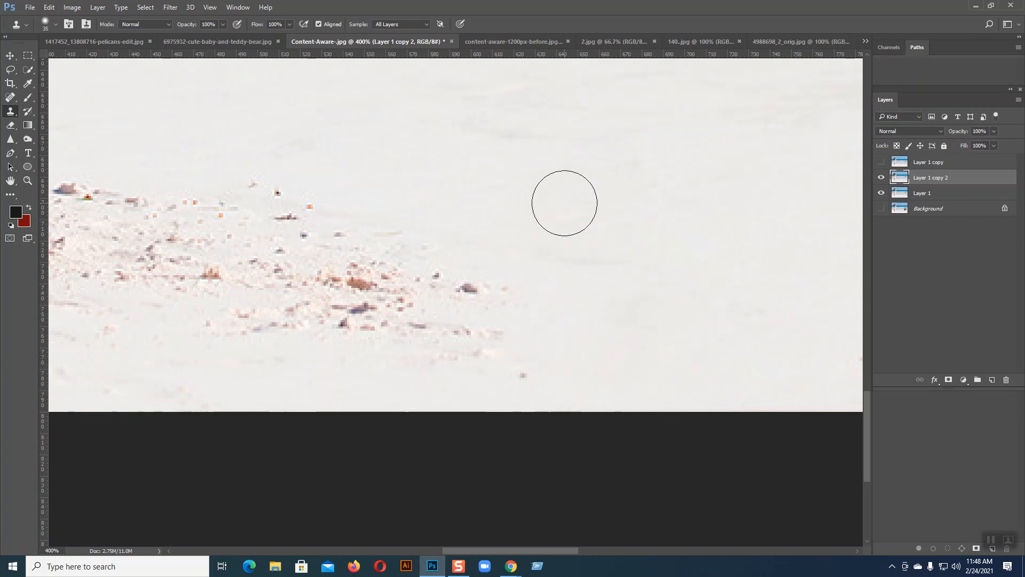
pyautogui.keyDown('alt'); pyautogui.click(312, 115); pyautogui.keyUp('alt')
pyautogui.moveTo(252, 155)
pyautogui.mouseDown()
pyautogui.moveTo(321, 217)
pyautogui.moveTo(463, 242)
pyautogui.moveTo(425, 253)
pyautogui.moveTo(518, 273)
pyautogui.mouseUp()
pyautogui.keyDown('alt'); pyautogui.click(257, 118); pyautogui.keyUp('alt')
pyautogui.moveTo(174, 181)
pyautogui.mouseDown()
pyautogui.moveTo(356, 243)
pyautogui.moveTo(355, 260)
pyautogui.moveTo(482, 283)
pyautogui.moveTo(404, 282)
pyautogui.moveTo(519, 318)
pyautogui.moveTo(428, 335)
pyautogui.moveTo(576, 360)
pyautogui.mouseUp()
# Clone smooth sand over the disturbed patch extending from the woman's right-hand foot.
pyautogui.moveTo(556, 283); pyautogui.dragTo(860, 344)
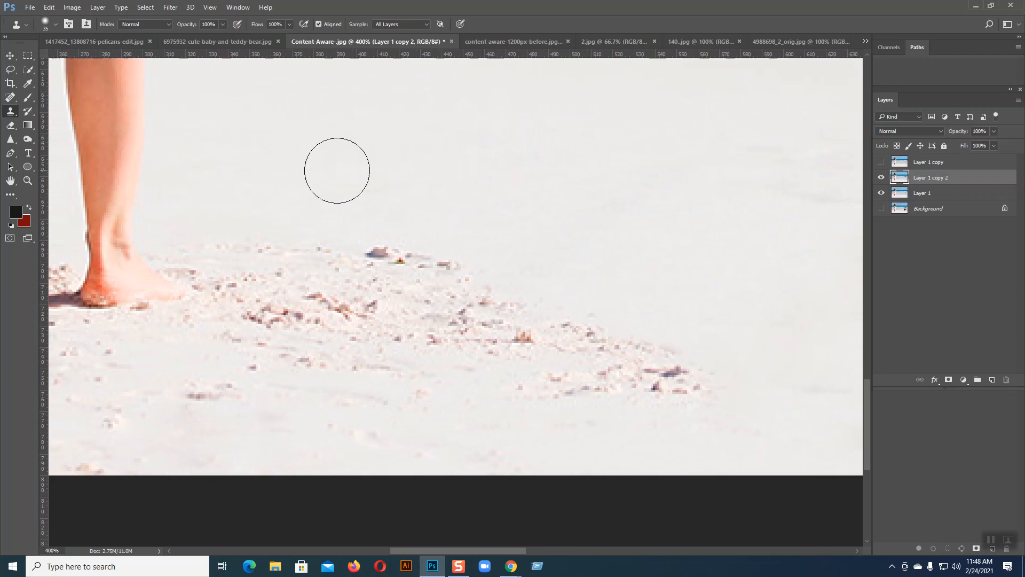
pyautogui.keyDown('alt'); pyautogui.click(323, 155); pyautogui.keyUp('alt')
pyautogui.moveTo(291, 185)
pyautogui.mouseDown()
pyautogui.moveTo(412, 233)
pyautogui.moveTo(307, 236)
pyautogui.moveTo(485, 265)
pyautogui.mouseUp()
pyautogui.keyDown('alt'); pyautogui.click(298, 144); pyautogui.keyUp('alt')
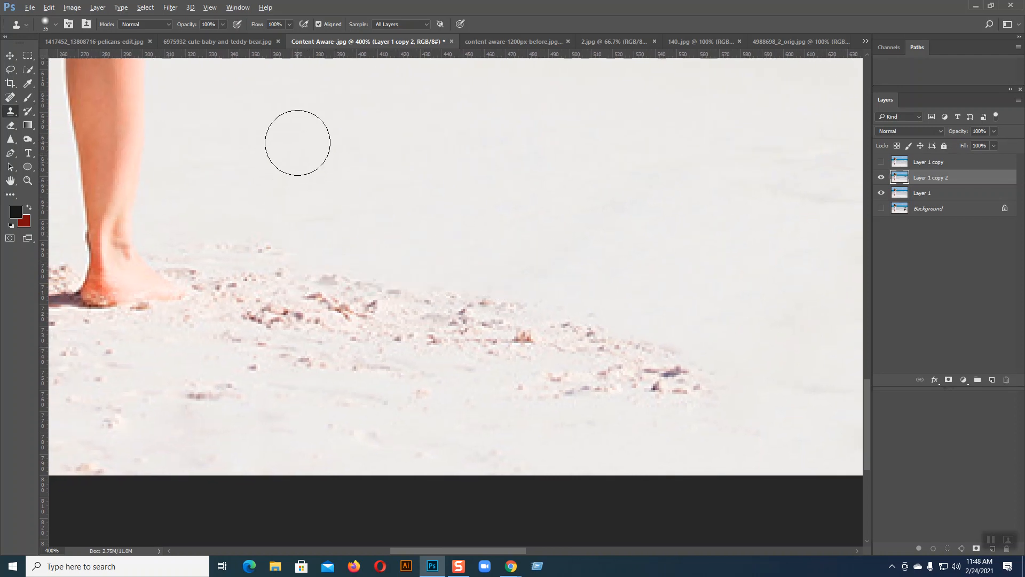
pyautogui.moveTo(256, 224)
pyautogui.mouseDown()
pyautogui.moveTo(405, 309)
pyautogui.moveTo(579, 319)
pyautogui.moveTo(708, 358)
pyautogui.moveTo(585, 381)
pyautogui.moveTo(502, 380)
pyautogui.mouseUp()
pyautogui.keyDown('alt'); pyautogui.click(386, 149); pyautogui.keyUp('alt')
pyautogui.moveTo(276, 279)
pyautogui.mouseDown()
pyautogui.moveTo(337, 314)
pyautogui.moveTo(293, 366)
pyautogui.moveTo(465, 343)
pyautogui.moveTo(593, 403)
pyautogui.moveTo(616, 453)
pyautogui.moveTo(622, 393)
pyautogui.mouseUp()
# Clone clean sand over the marks below the feet and the leftover specks at the photo's lower edge.
pyautogui.moveTo(538, 304); pyautogui.dragTo(739, 268)
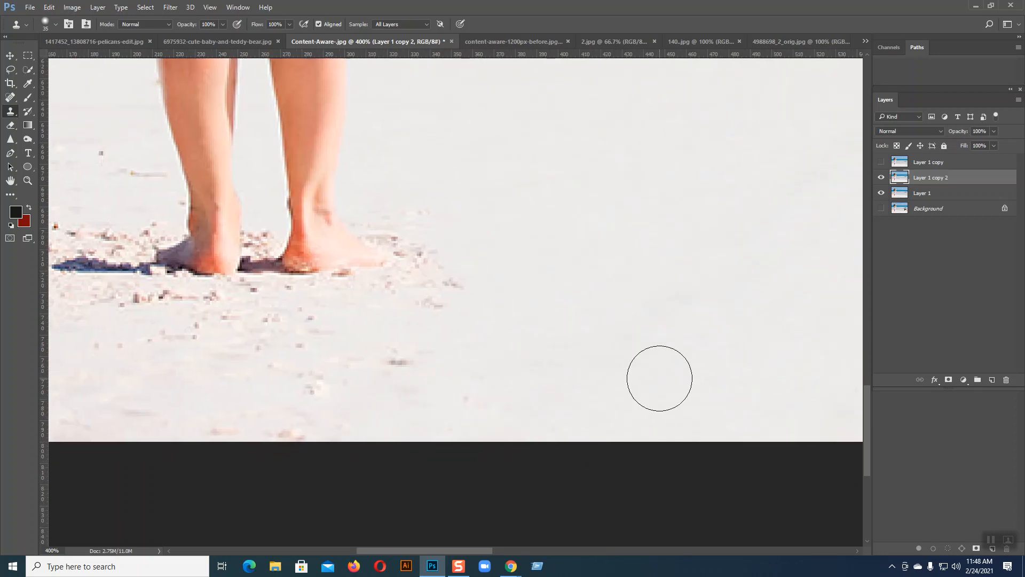
pyautogui.moveTo(465, 359)
pyautogui.mouseDown()
pyautogui.moveTo(362, 362)
pyautogui.moveTo(287, 389)
pyautogui.mouseUp()
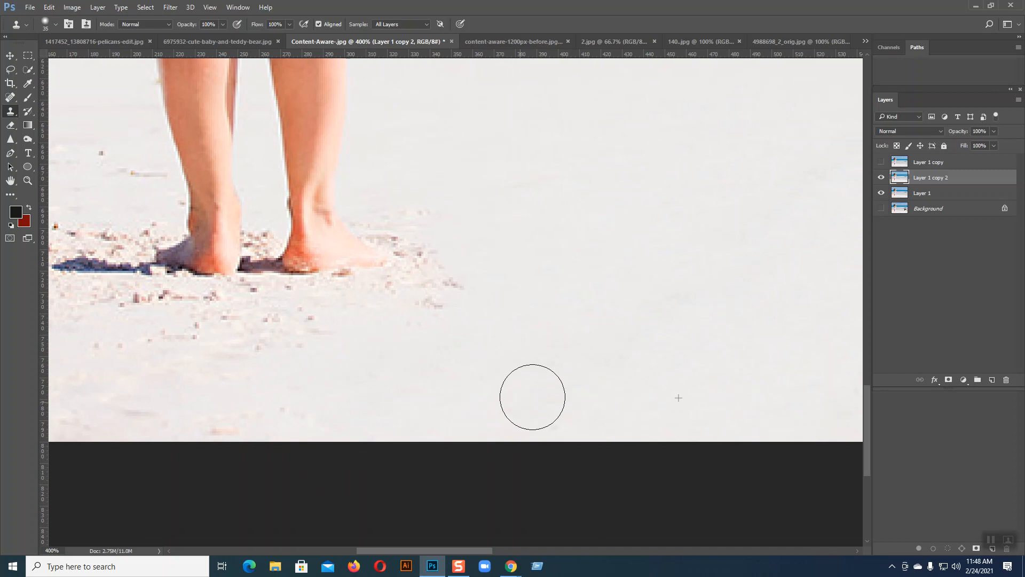
pyautogui.moveTo(496, 379); pyautogui.dragTo(710, 345)
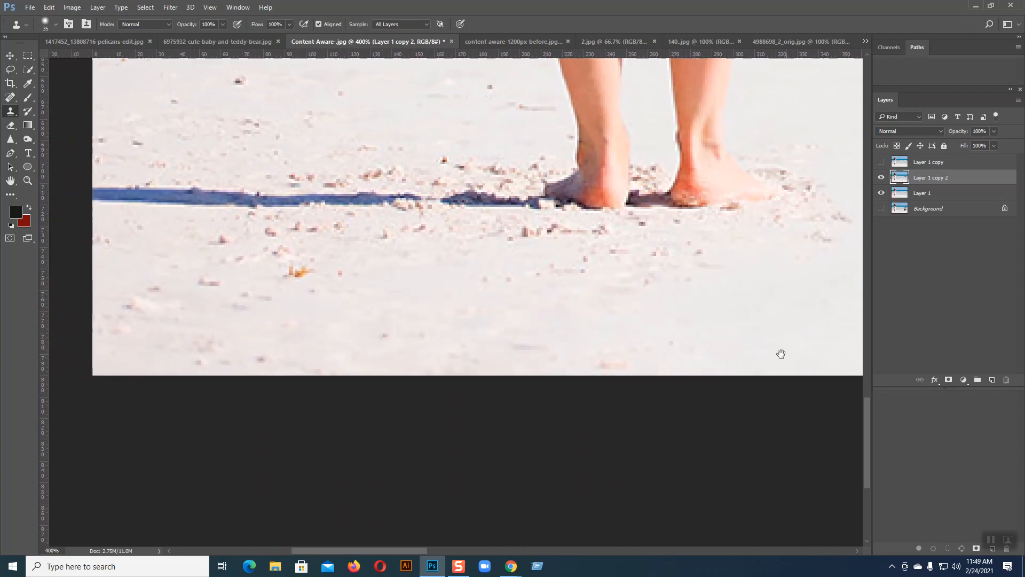
pyautogui.moveTo(812, 332); pyautogui.dragTo(480, 480)
pyautogui.hotkey('ctrl', '1')
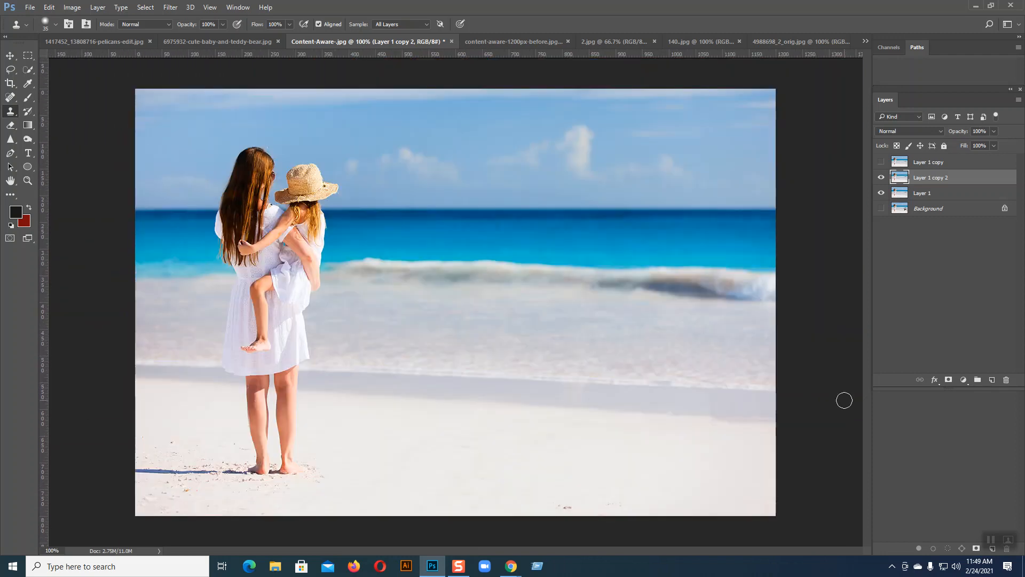
pyautogui.keyDown('alt'); pyautogui.click(667, 501); pyautogui.keyUp('alt')
pyautogui.moveTo(595, 511); pyautogui.dragTo(556, 509)
# Show Layer 1 copy, hide Layer 1 copy 2 and Layer 1, and duplicate Layer 1 copy.
pyautogui.click(881, 162)
pyautogui.click(881, 177)
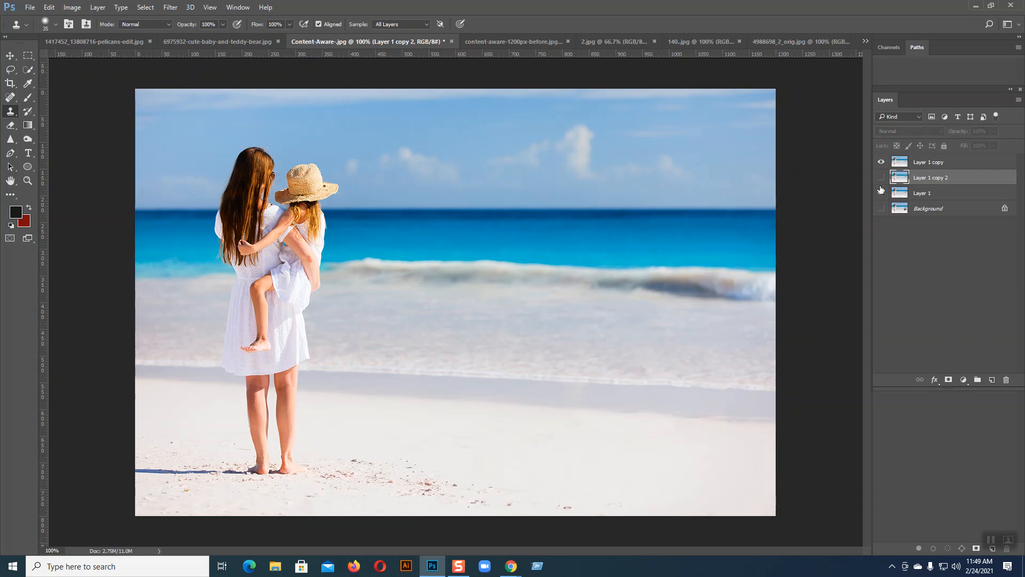
pyautogui.click(914, 165)
pyautogui.hotkey('ctrl', 'j')
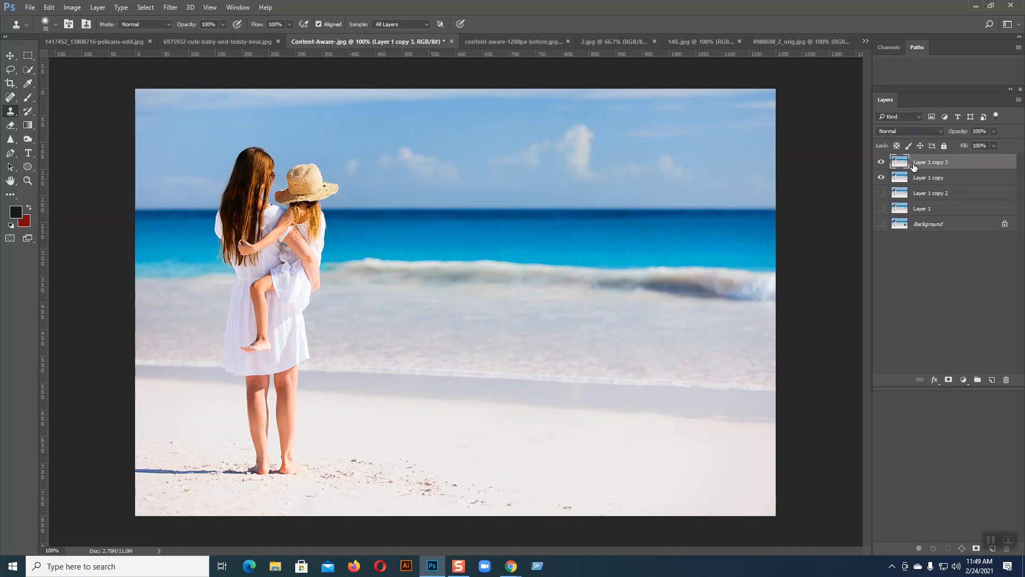
# Lasso the rightmost sand debris at the photo's lower edge, fill it with Content-Aware at 100% opacity, and deselect.
pyautogui.hotkey('ctrl', '+')
pyautogui.scroll(-5, 568, 200)
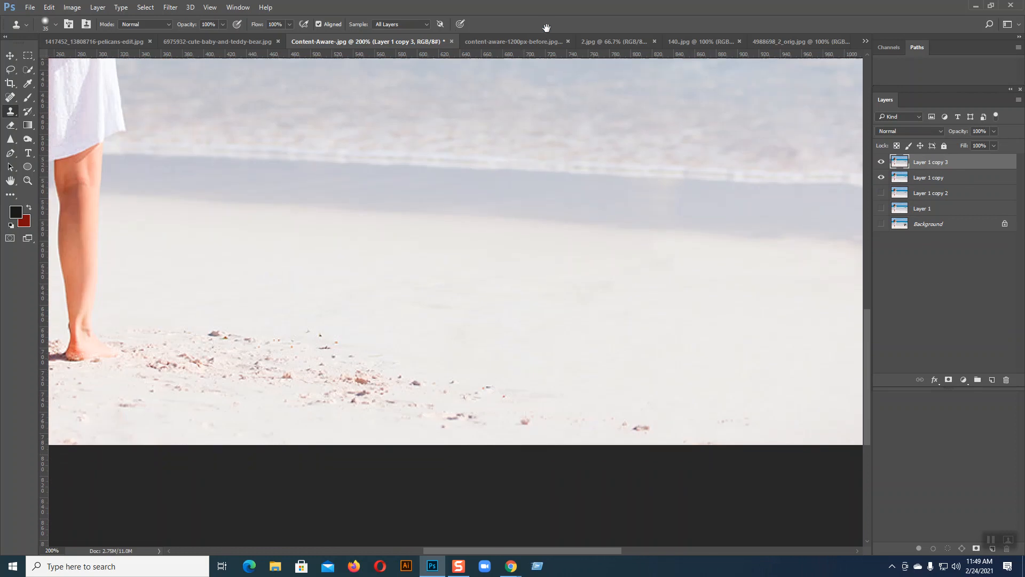
pyautogui.click(10, 69)
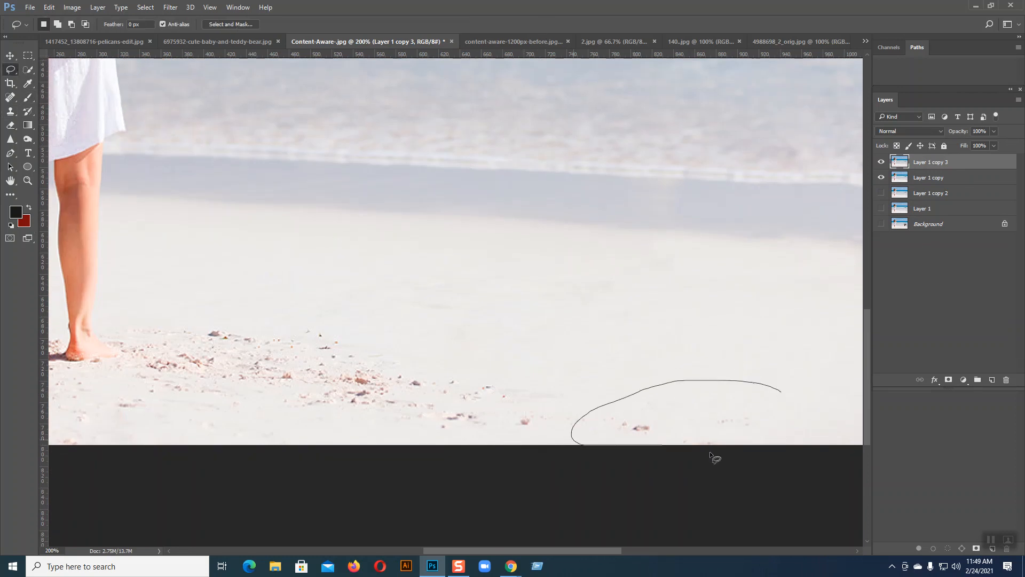
pyautogui.moveTo(776, 389); pyautogui.dragTo(777, 391)
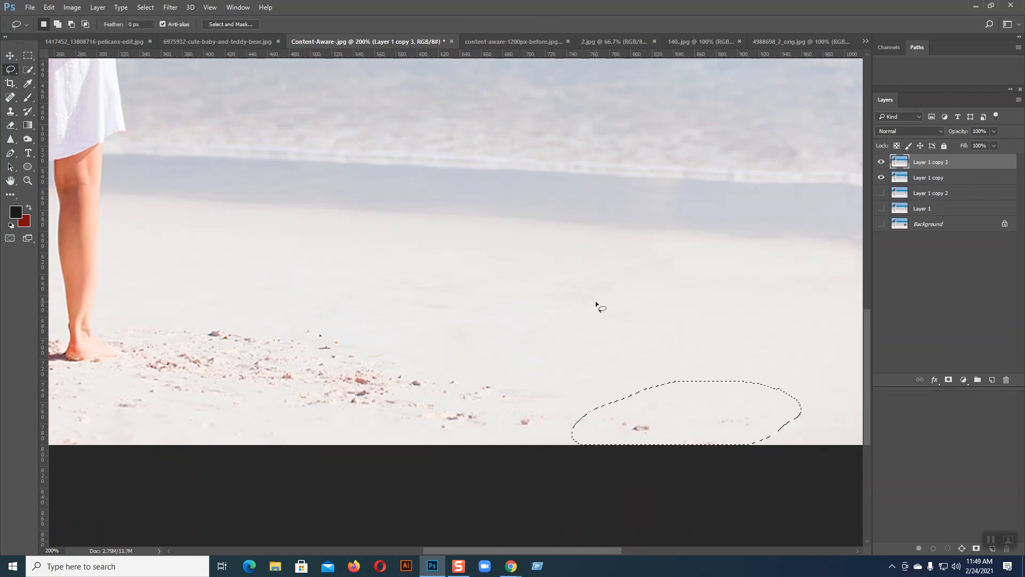
pyautogui.click(30, 7)
pyautogui.moveTo(49, 7)
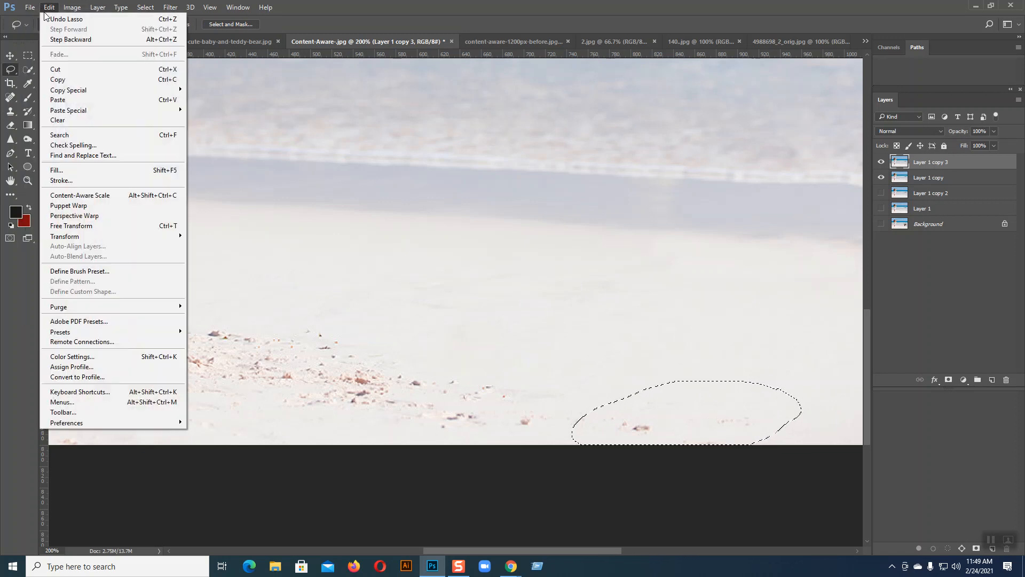
pyautogui.click(69, 170)
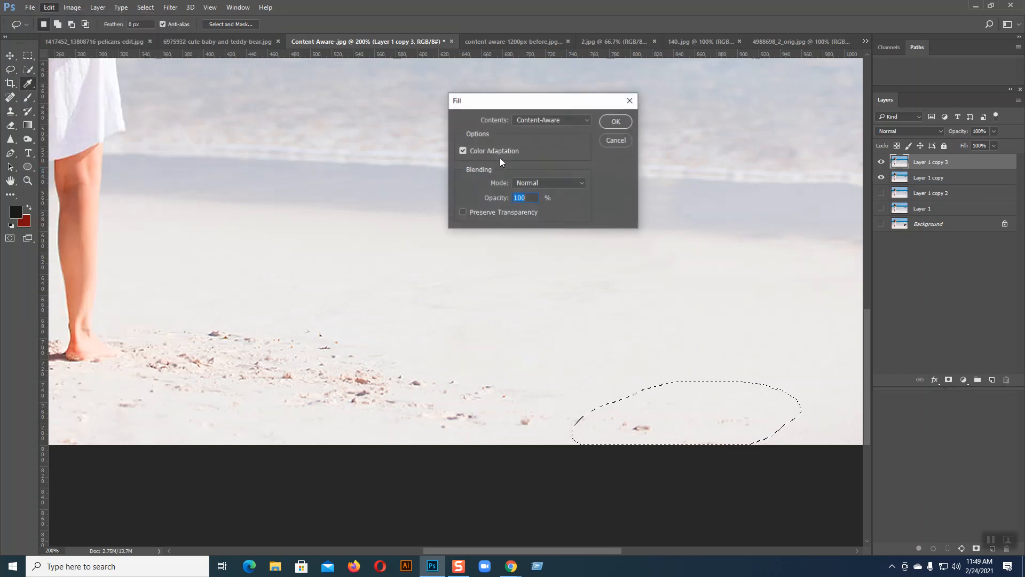
pyautogui.click(612, 123)
pyautogui.hotkey('ctrl', 'd')
# Lasso the sand debris left of the cleaned patch at the photo's lower edge, fill it with Content-Aware, and deselect.
pyautogui.moveTo(591, 338)
pyautogui.mouseDown()
pyautogui.moveTo(417, 385)
pyautogui.moveTo(597, 434)
pyautogui.moveTo(570, 338)
pyautogui.mouseUp()
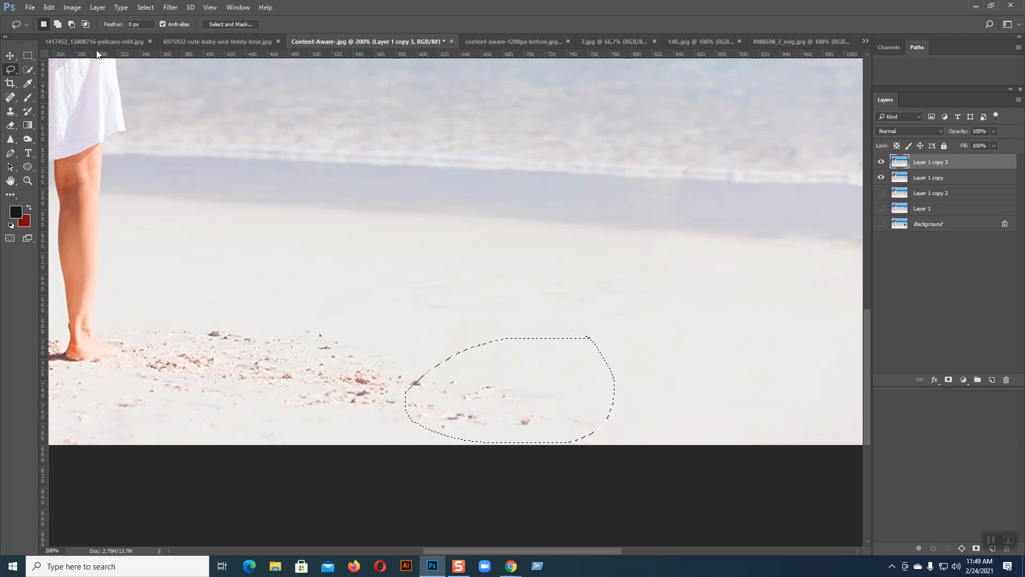
pyautogui.click(49, 7)
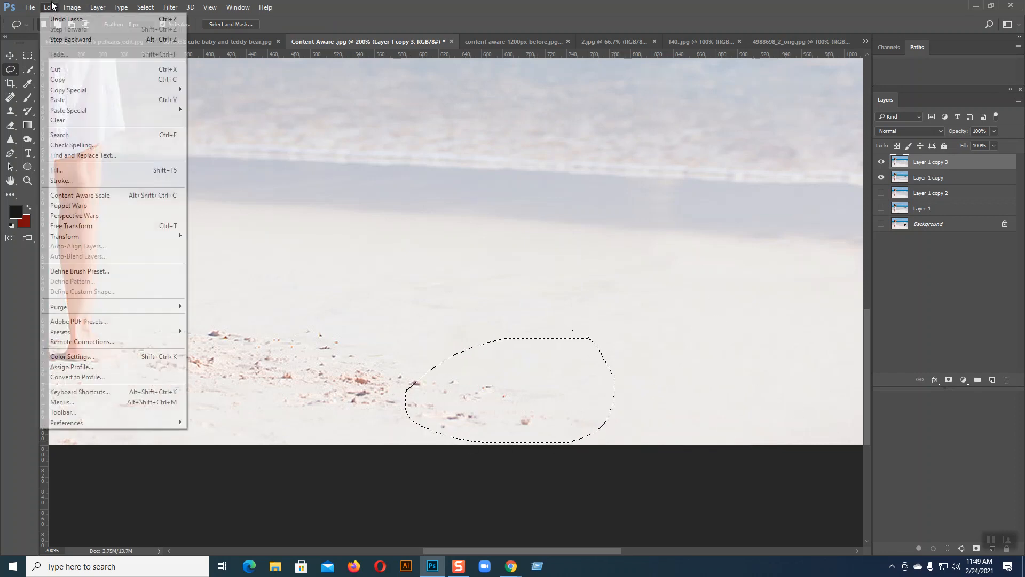
pyautogui.click(75, 170)
pyautogui.click(614, 122)
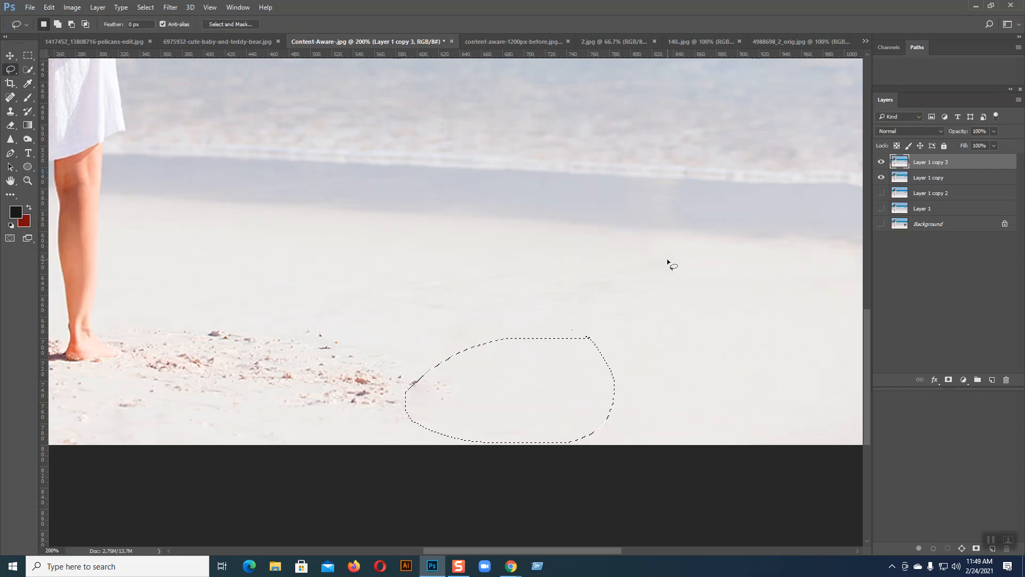
pyautogui.hotkey('ctrl', 'd')
# Lasso the outer half of the debris trail beside the woman's foot, fill it with Content-Aware at 100% opacity, and deselect.
pyautogui.moveTo(460, 305)
pyautogui.mouseDown()
pyautogui.moveTo(326, 312)
pyautogui.moveTo(297, 418)
pyautogui.moveTo(481, 426)
pyautogui.moveTo(472, 312)
pyautogui.moveTo(448, 298)
pyautogui.mouseUp()
pyautogui.click(56, 7)
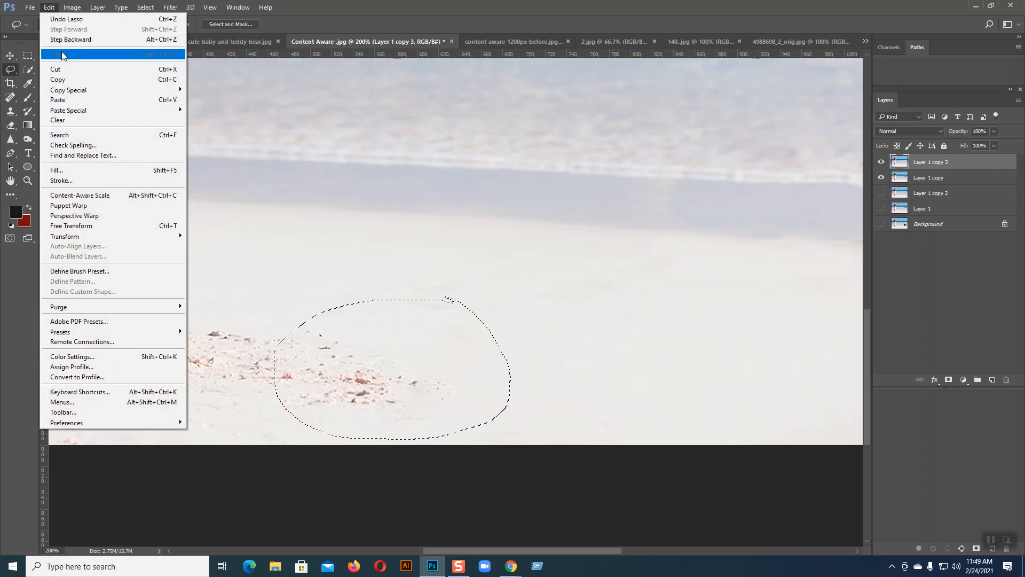
pyautogui.click(78, 169)
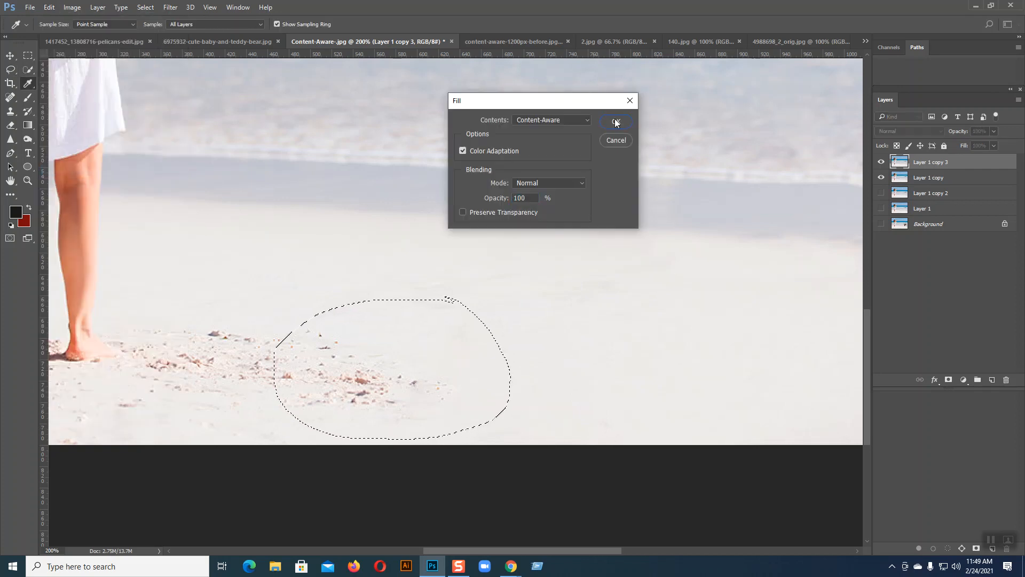
pyautogui.click(616, 121)
pyautogui.hotkey('ctrl', 'd')
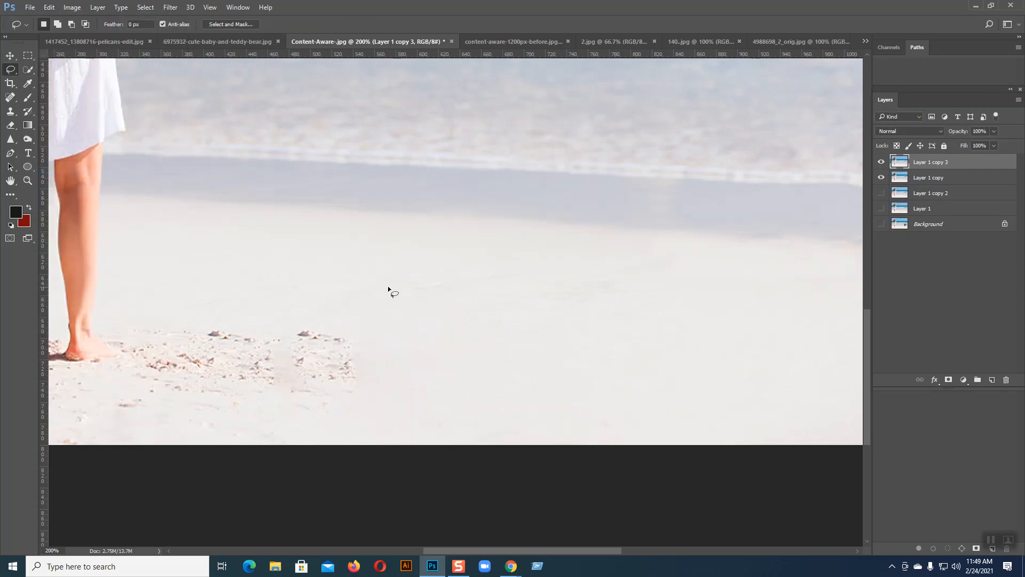
# Lasso the repeated debris cluster at the trail's outer end, fill it with Content-Aware at 100% opacity, and deselect.
pyautogui.moveTo(373, 295); pyautogui.dragTo(373, 291)
pyautogui.click(49, 7)
pyautogui.click(58, 170)
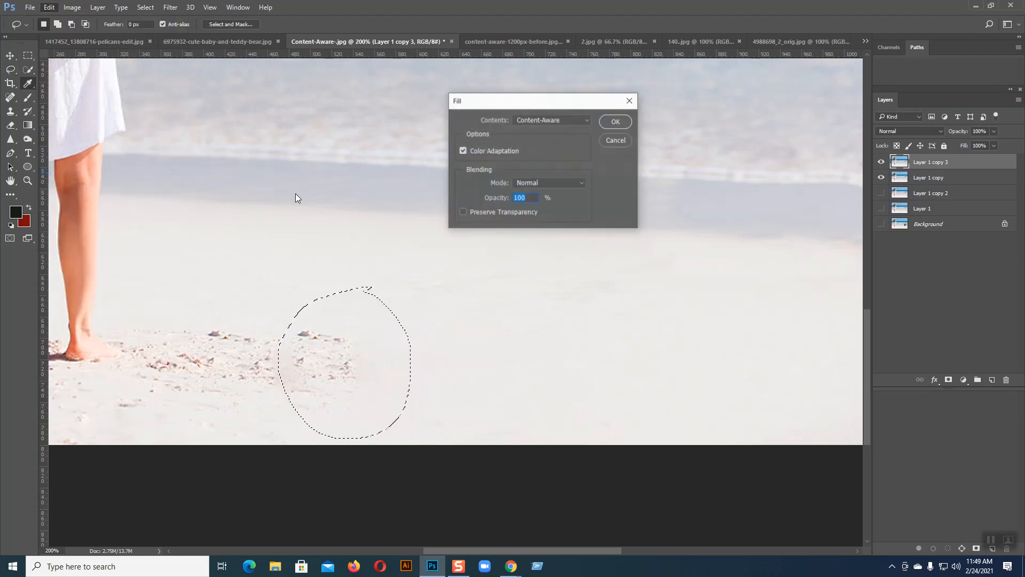
pyautogui.click(612, 122)
pyautogui.hotkey('ctrl', 'd')
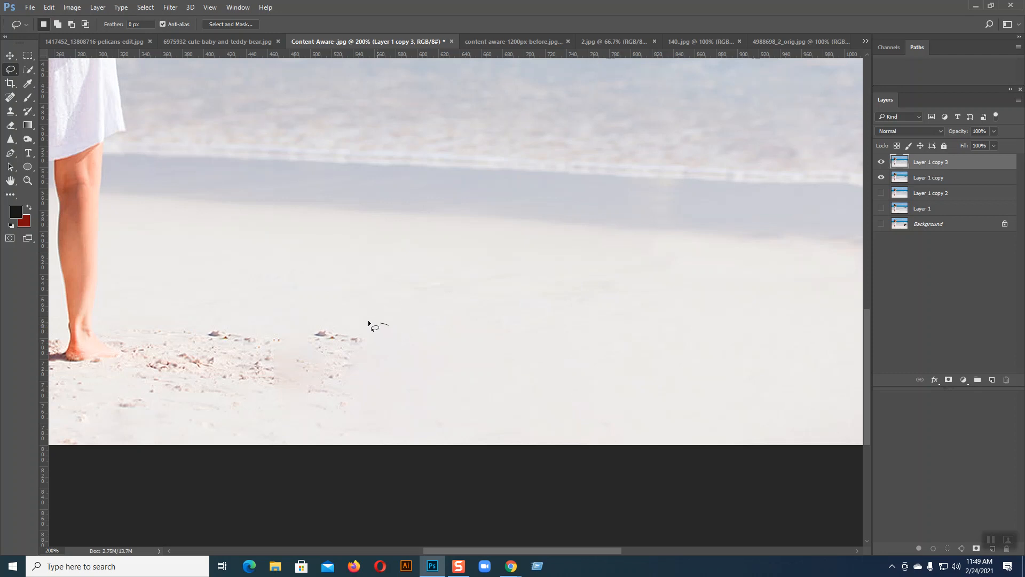
# Lasso a wide area over the remaining debris and the smudge closer to the foot, fill it with Content-Aware, and deselect.
pyautogui.moveTo(218, 327); pyautogui.dragTo(363, 419)
pyautogui.moveTo(382, 317); pyautogui.dragTo(377, 318)
pyautogui.click(48, 7)
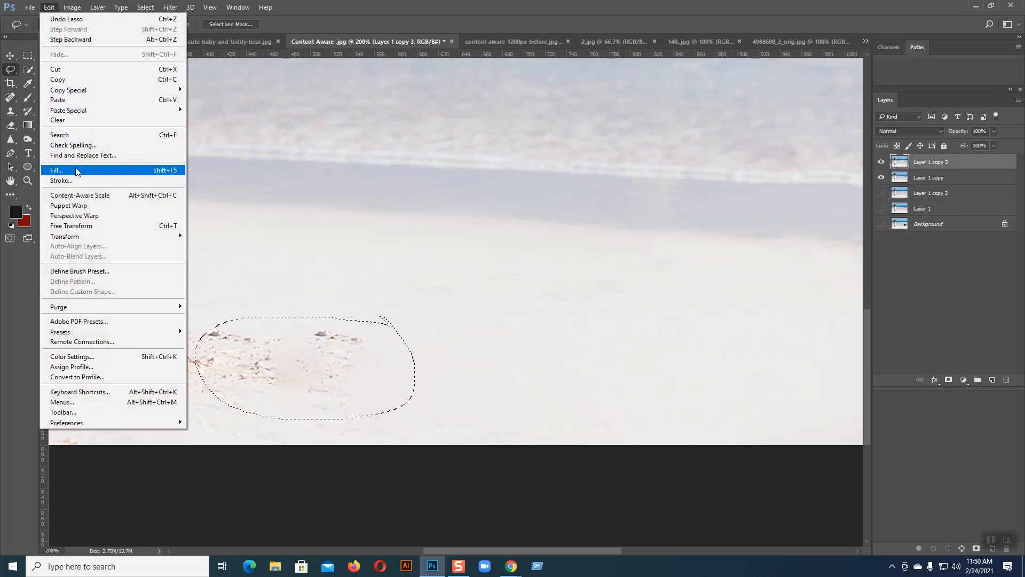
pyautogui.click(73, 170)
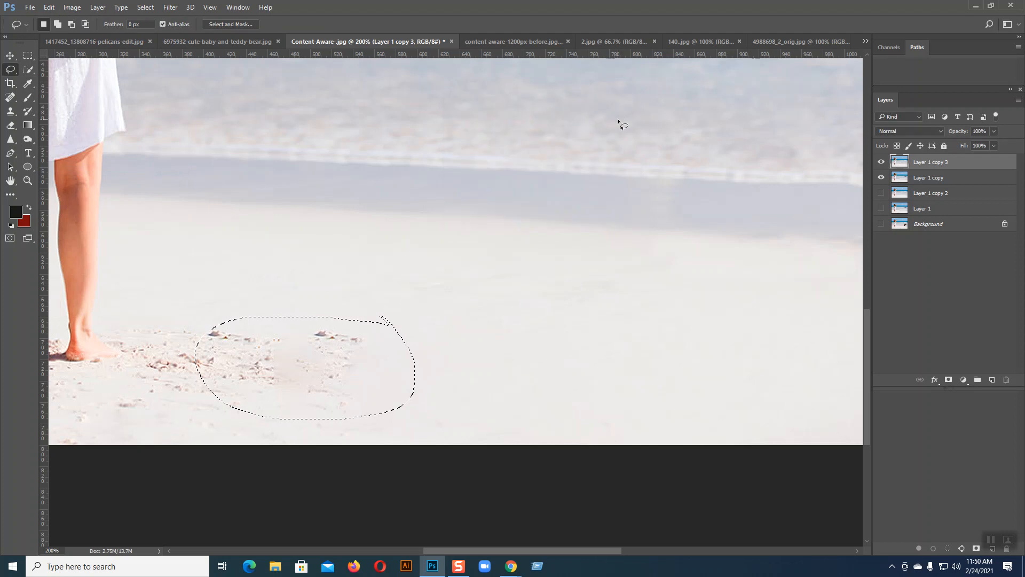
pyautogui.hotkey('ctrl', 'd')
# Lasso the faint specks along the photo's lower edge beyond the woman's feet, fill them with Content-Aware, and deselect.
pyautogui.moveTo(443, 285)
pyautogui.mouseDown()
pyautogui.moveTo(575, 210)
pyautogui.moveTo(594, 188)
pyautogui.mouseUp()
pyautogui.moveTo(547, 307); pyautogui.dragTo(378, 306)
pyautogui.moveTo(545, 302); pyautogui.dragTo(546, 305)
pyautogui.click(49, 7)
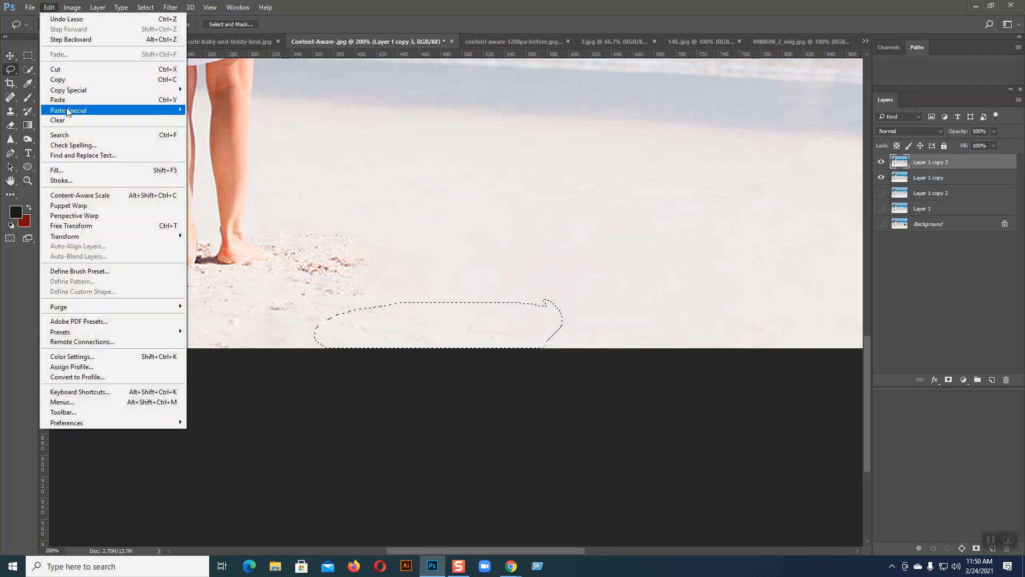
pyautogui.click(75, 170)
pyautogui.click(611, 120)
pyautogui.hotkey('ctrl', 'd')
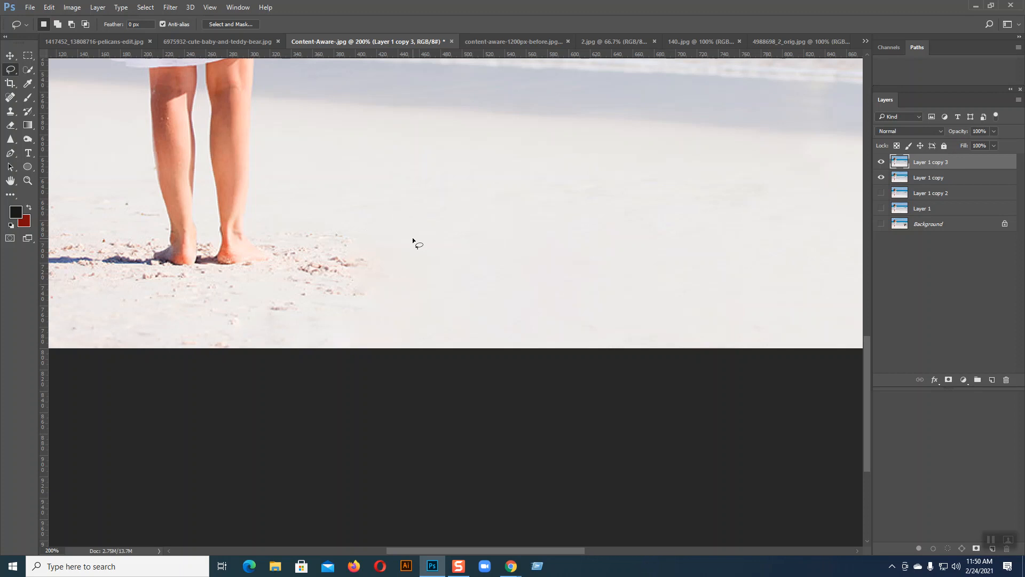
# Toggle the visibility of Layer 1 copy 3, Layer 1 copy and Layer 1 copy 2 to compare the sand cleanups.
pyautogui.hotkey('ctrl', '-')
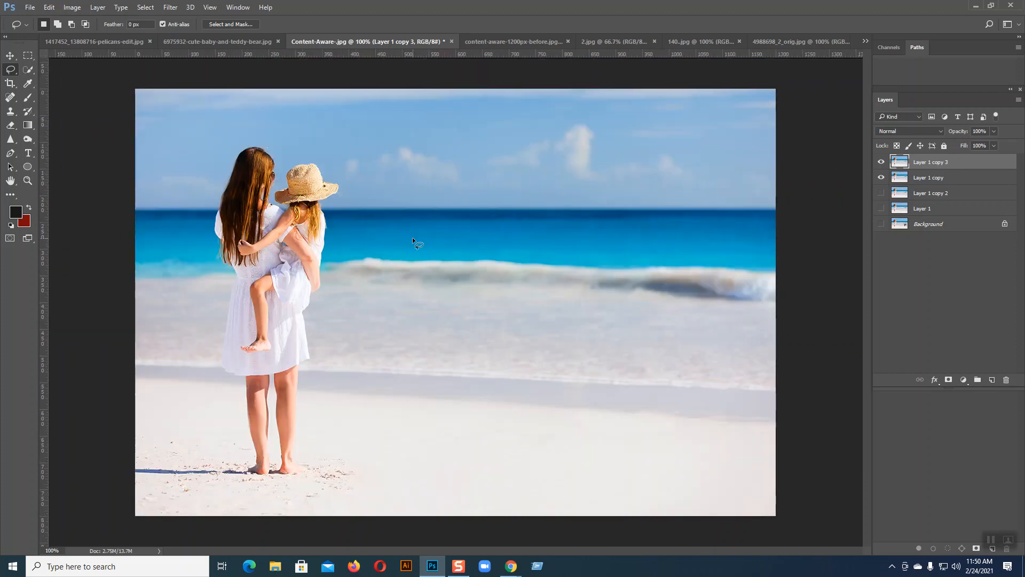
pyautogui.click(881, 162)
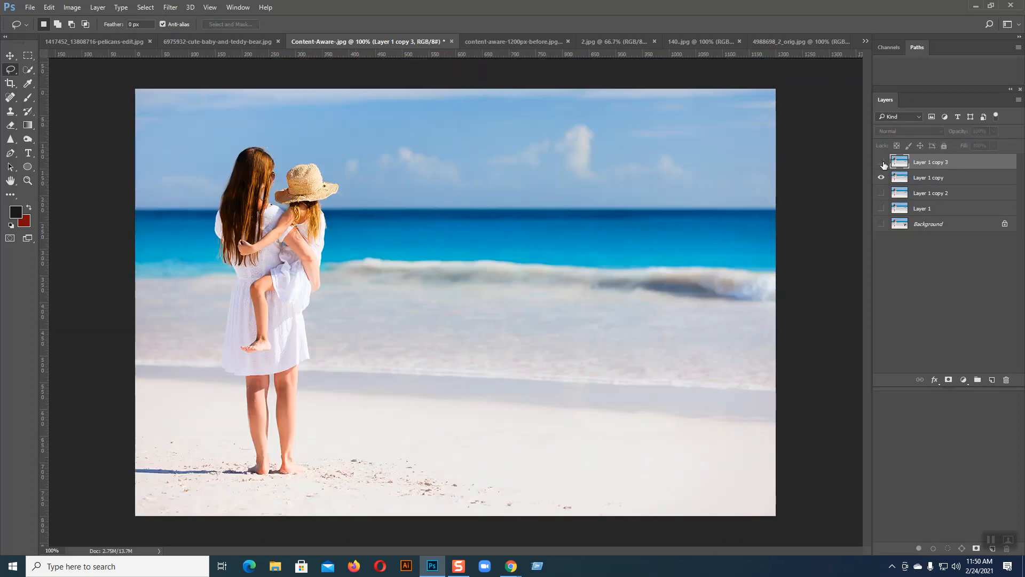
pyautogui.click(881, 177)
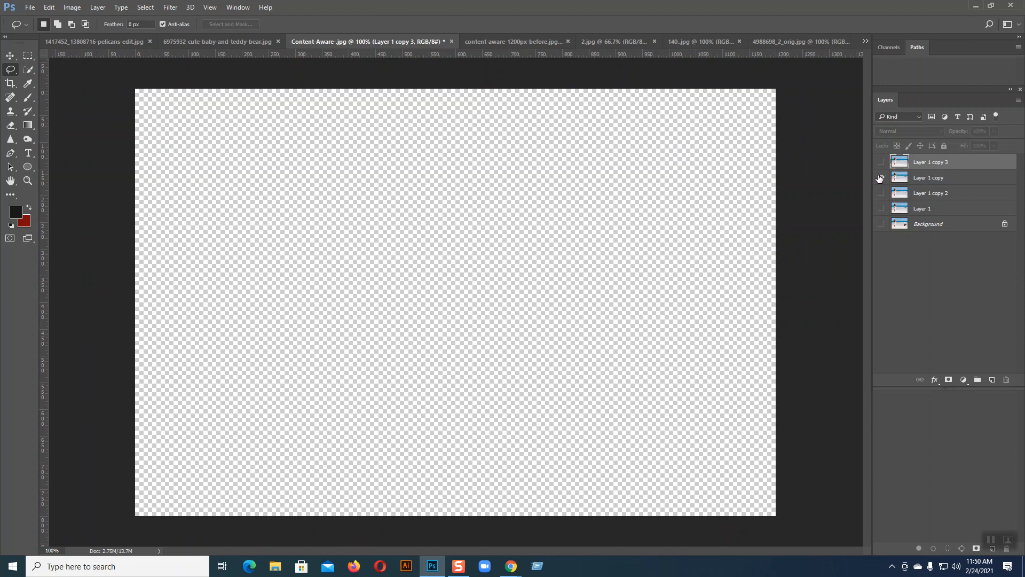
pyautogui.click(880, 177)
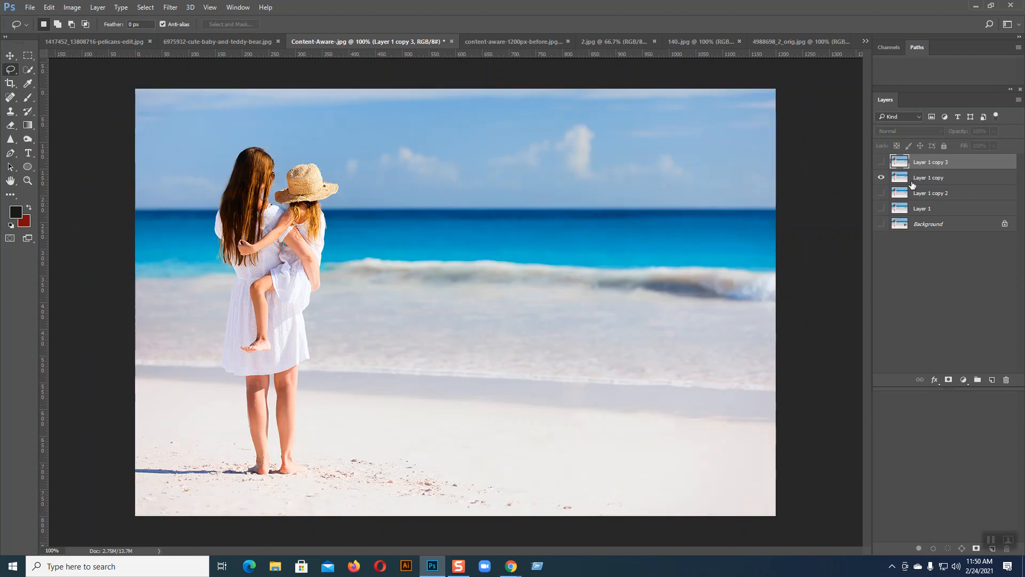
pyautogui.click(902, 179)
pyautogui.click(881, 177)
pyautogui.click(881, 193)
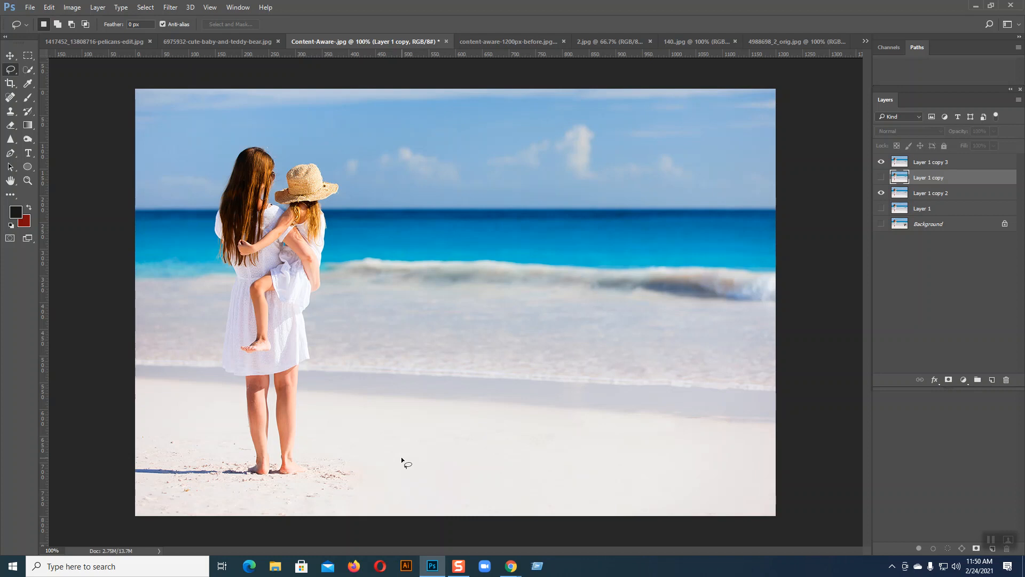
# Switch to the helicopter photo content-aware-1200px-before.jpg and duplicate its background layer twice.
pyautogui.click(536, 38)
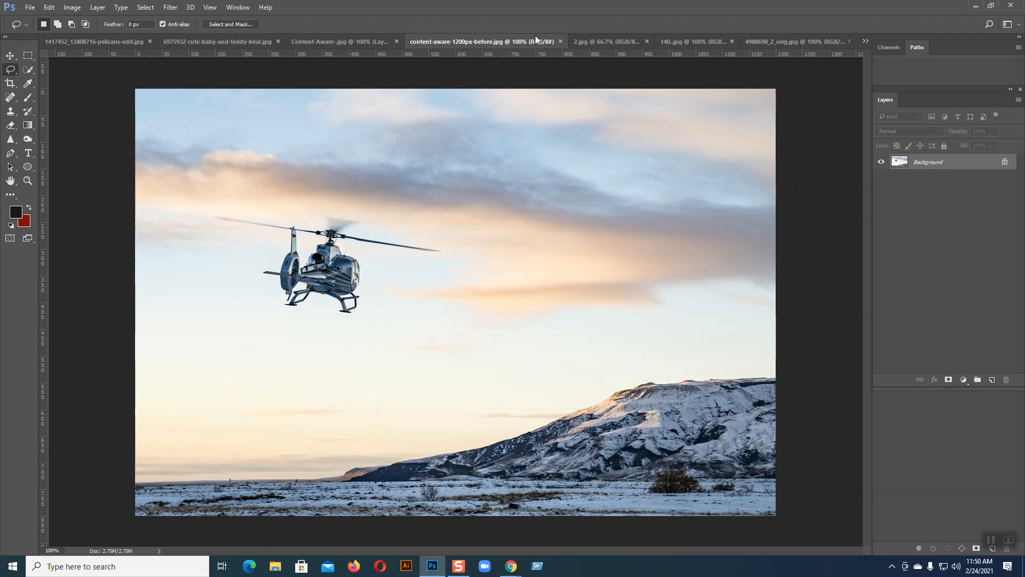
pyautogui.hotkey('ctrl', 'j')
pyautogui.hotkey('ctrl', 'j')
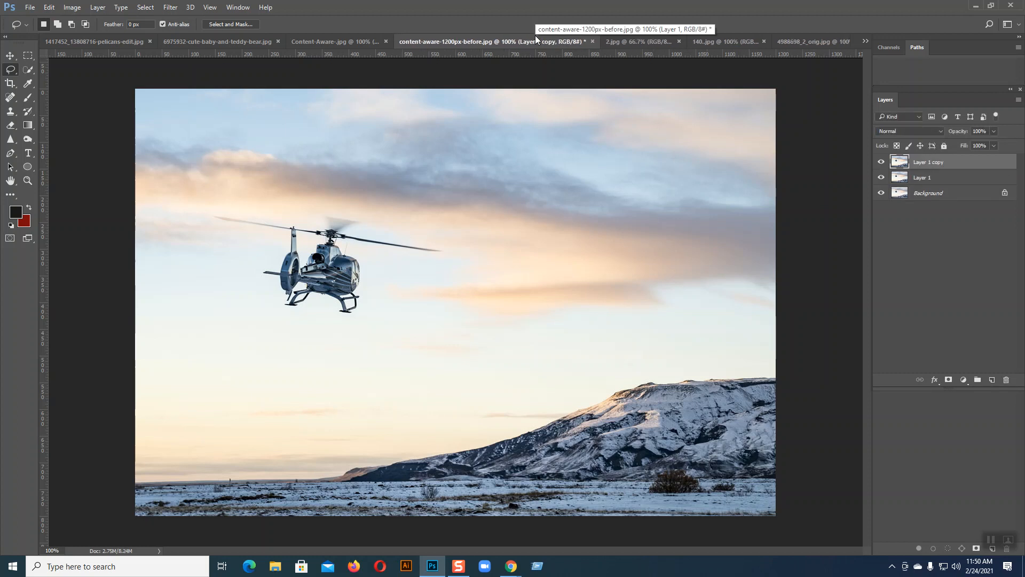
# Clone nearby sky over the helicopter's long right-hand rotor blade using a slightly larger Clone Stamp brush.
pyautogui.click(10, 111)
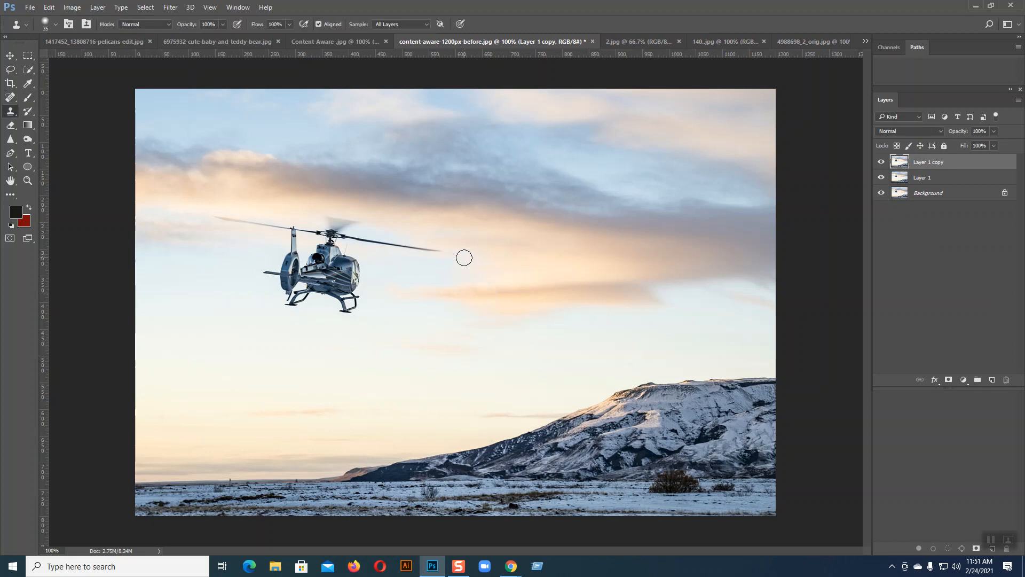
pyautogui.press(']')
pyautogui.keyDown('alt'); pyautogui.click(464, 257); pyautogui.keyUp('alt')
pyautogui.moveTo(447, 252)
pyautogui.mouseDown()
pyautogui.moveTo(381, 242)
pyautogui.moveTo(407, 242)
pyautogui.moveTo(397, 243)
pyautogui.mouseUp()
pyautogui.keyDown('alt'); pyautogui.click(400, 263); pyautogui.keyUp('alt')
pyautogui.moveTo(400, 253)
pyautogui.mouseDown()
pyautogui.moveTo(375, 245)
pyautogui.moveTo(389, 247)
pyautogui.moveTo(379, 237)
pyautogui.mouseUp()
# Clone clear sky over the helicopter's landing skids, tail section and cabin, undoing a misplaced stroke.
pyautogui.keyDown('alt'); pyautogui.click(239, 297); pyautogui.keyUp('alt')
pyautogui.moveTo(272, 300); pyautogui.dragTo(359, 307)
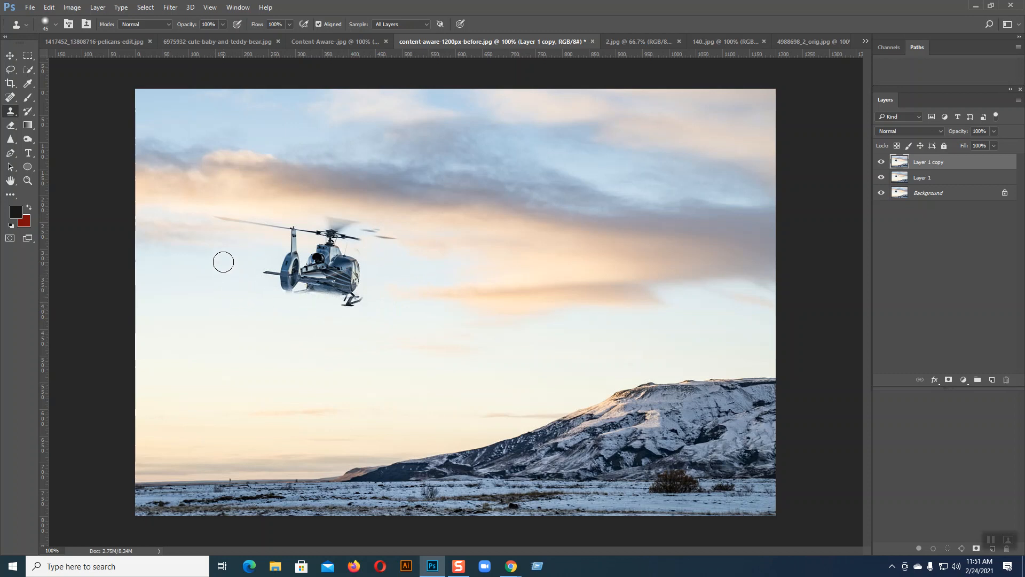
pyautogui.moveTo(263, 274)
pyautogui.mouseDown()
pyautogui.moveTo(282, 291)
pyautogui.moveTo(290, 258)
pyautogui.moveTo(291, 290)
pyautogui.moveTo(310, 257)
pyautogui.moveTo(325, 289)
pyautogui.moveTo(333, 260)
pyautogui.mouseUp()
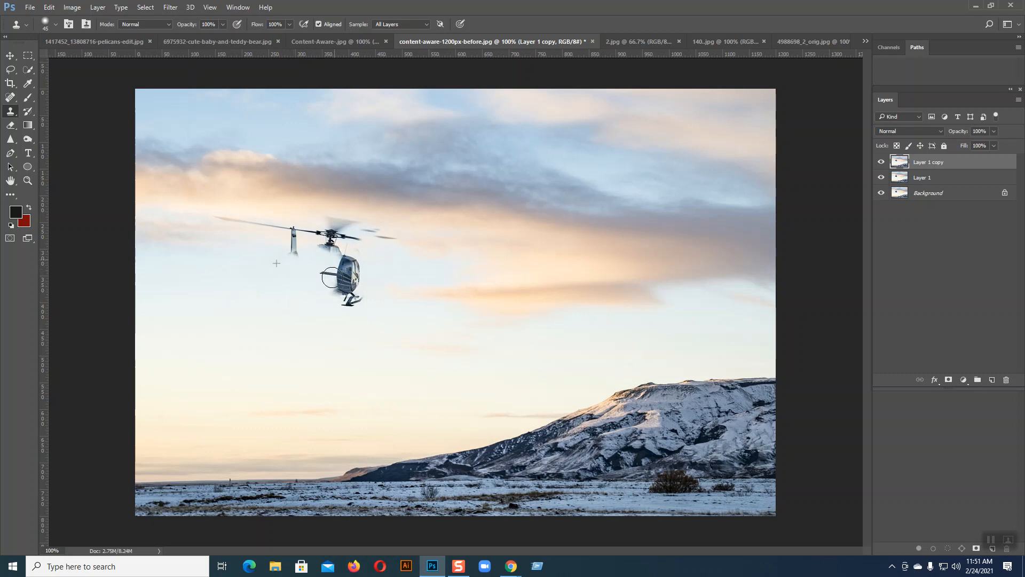
pyautogui.hotkey('ctrl', 'z')
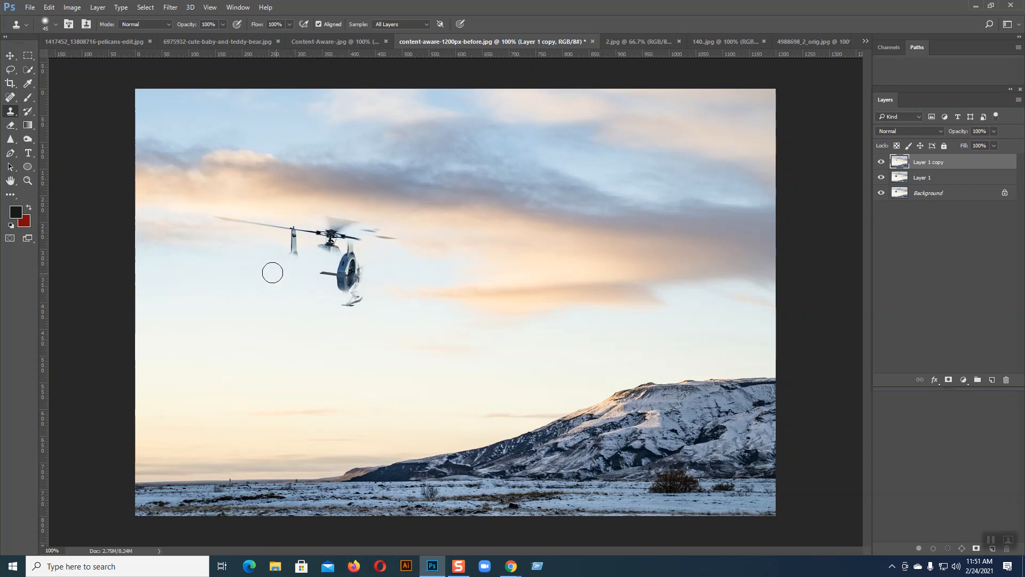
pyautogui.moveTo(325, 277)
pyautogui.mouseDown()
pyautogui.moveTo(338, 266)
pyautogui.moveTo(347, 299)
pyautogui.moveTo(354, 288)
pyautogui.moveTo(337, 284)
pyautogui.moveTo(330, 294)
pyautogui.mouseUp()
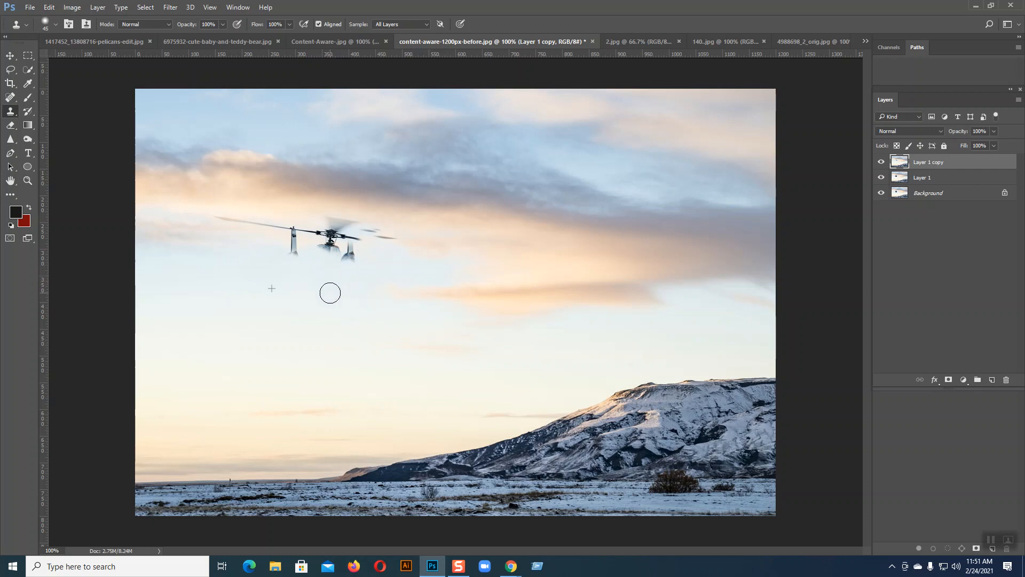
# Clone sky over the left rotor blade, tail fin, rotor hub and last blade fragments, and check the cleaned sky.
pyautogui.moveTo(199, 215)
pyautogui.mouseDown()
pyautogui.moveTo(236, 223)
pyautogui.moveTo(181, 209)
pyautogui.moveTo(299, 231)
pyautogui.moveTo(293, 255)
pyautogui.moveTo(304, 233)
pyautogui.moveTo(299, 258)
pyautogui.mouseUp()
pyautogui.keyDown('alt'); pyautogui.click(181, 215); pyautogui.keyUp('alt')
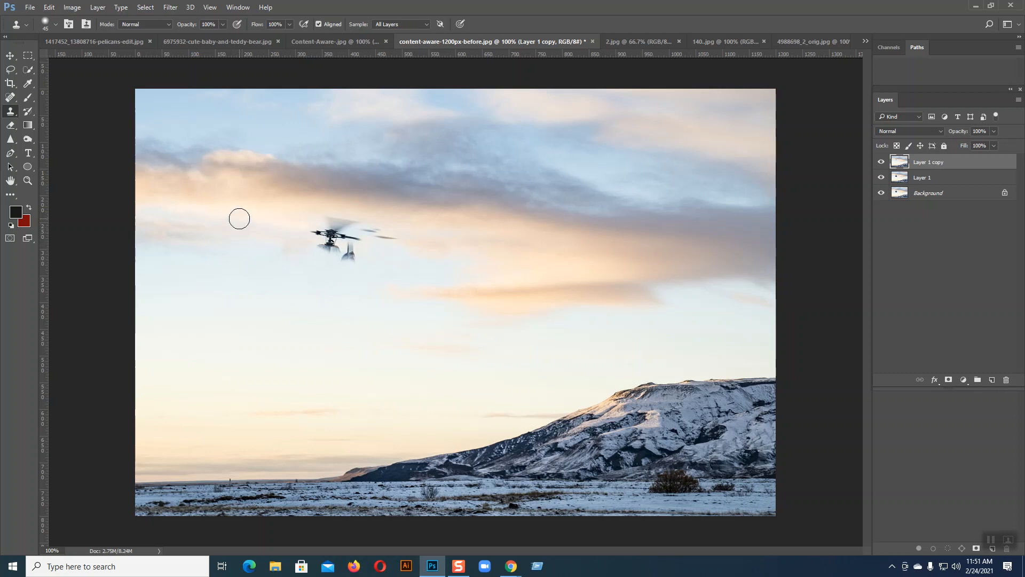
pyautogui.moveTo(310, 230)
pyautogui.mouseDown()
pyautogui.moveTo(334, 231)
pyautogui.moveTo(336, 220)
pyautogui.moveTo(331, 246)
pyautogui.moveTo(339, 238)
pyautogui.moveTo(340, 224)
pyautogui.moveTo(322, 247)
pyautogui.moveTo(337, 249)
pyautogui.moveTo(351, 226)
pyautogui.moveTo(380, 237)
pyautogui.moveTo(353, 261)
pyautogui.mouseUp()
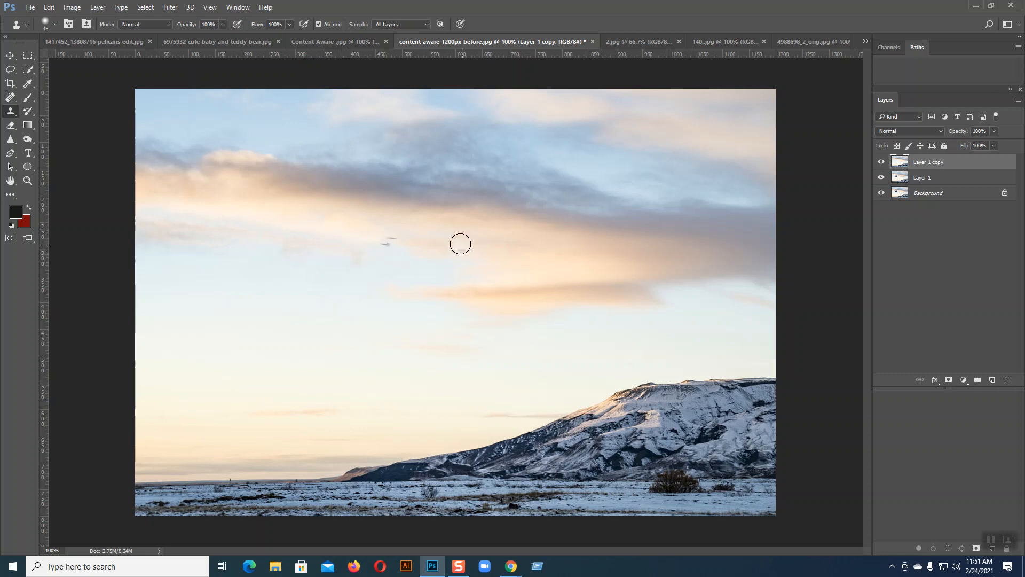
pyautogui.moveTo(405, 242)
pyautogui.mouseDown()
pyautogui.moveTo(384, 240)
pyautogui.moveTo(355, 264)
pyautogui.mouseUp()
pyautogui.hotkey('ctrl', '-')
pyautogui.hotkey('ctrl', '+')
# Hide Layer 1 copy and lasso closely around the whole helicopter and its rotor blades on Layer 1.
pyautogui.click(881, 161)
pyautogui.click(912, 180)
pyautogui.press('l')
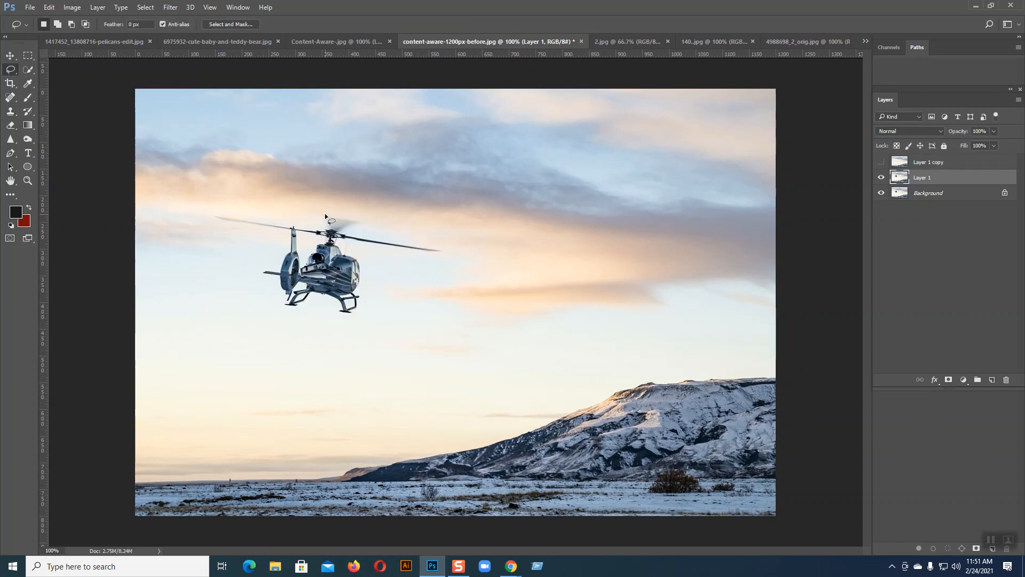
pyautogui.moveTo(321, 210)
pyautogui.mouseDown()
pyautogui.moveTo(365, 207)
pyautogui.moveTo(356, 231)
pyautogui.moveTo(450, 256)
pyautogui.moveTo(354, 249)
pyautogui.moveTo(366, 262)
pyautogui.moveTo(363, 313)
pyautogui.moveTo(349, 321)
pyautogui.moveTo(316, 305)
pyautogui.moveTo(276, 314)
pyautogui.moveTo(270, 285)
pyautogui.moveTo(252, 279)
pyautogui.moveTo(277, 244)
pyautogui.moveTo(213, 208)
pyautogui.mouseUp()
pyautogui.moveTo(276, 211); pyautogui.dragTo(327, 229)
# Fill the helicopter selection with Content-Aware in Normal mode at 100% opacity, deselect, and inspect the sky.
pyautogui.click(50, 7)
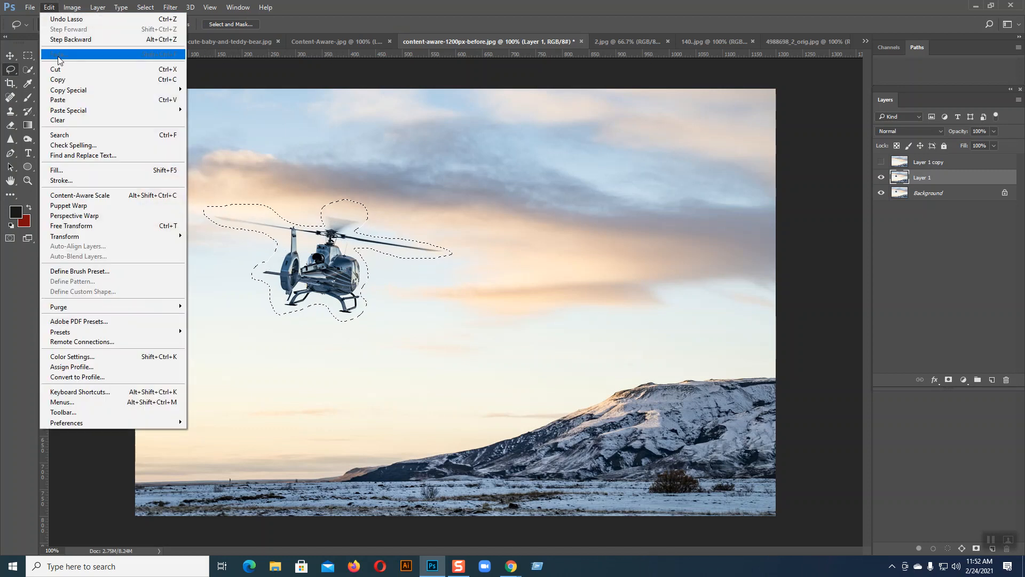
pyautogui.click(53, 169)
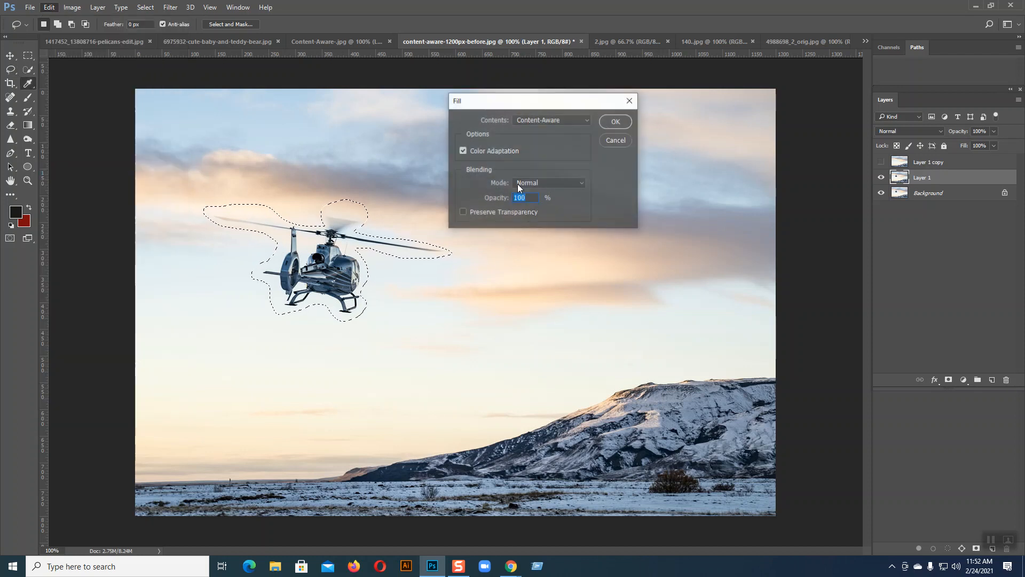
pyautogui.click(618, 123)
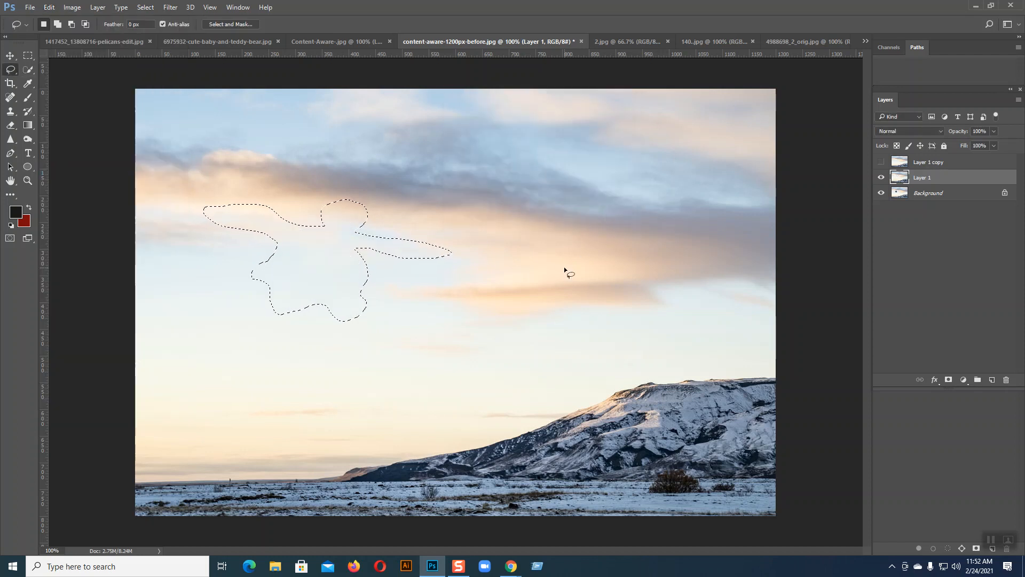
pyautogui.hotkey('ctrl', 'd')
pyautogui.hotkey('ctrl', '-')
pyautogui.hotkey('ctrl', '+')
# Switch to the building photo 2.jpg, inspect the dark patches on its brown walls, and duplicate the background layer.
pyautogui.click(645, 46)
pyautogui.hotkey('ctrl', '+')
pyautogui.hotkey('ctrl', '+')
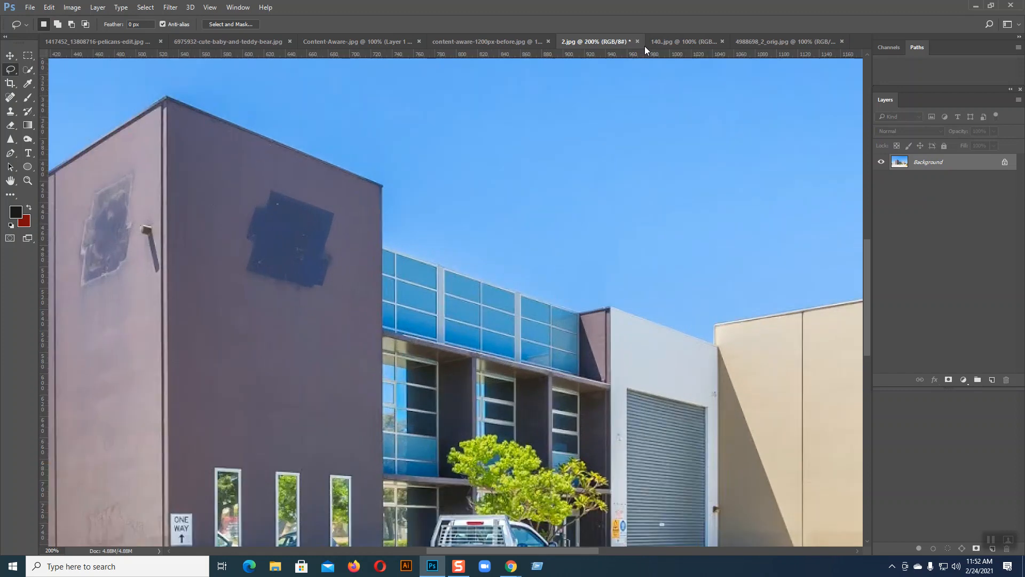
pyautogui.moveTo(452, 267); pyautogui.dragTo(682, 217)
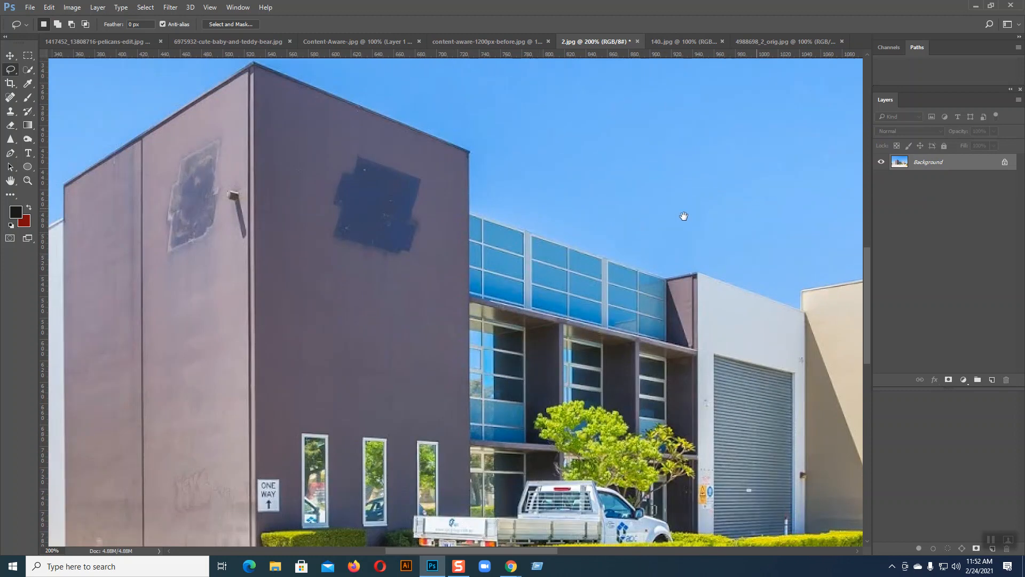
pyautogui.moveTo(299, 362); pyautogui.dragTo(369, 260)
pyautogui.moveTo(414, 334); pyautogui.dragTo(378, 412)
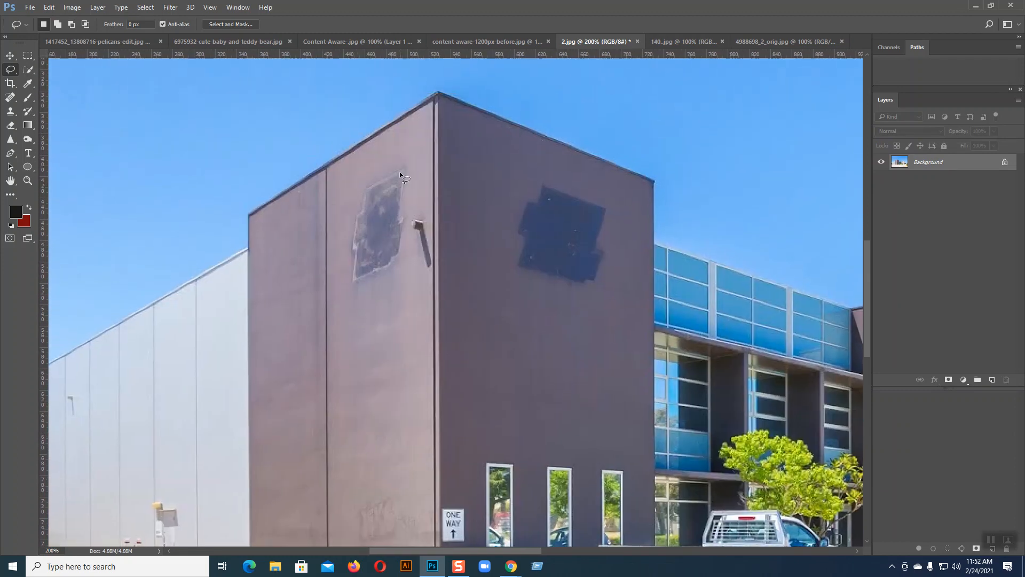
pyautogui.hotkey('ctrl', '+')
pyautogui.moveTo(550, 273); pyautogui.dragTo(583, 325)
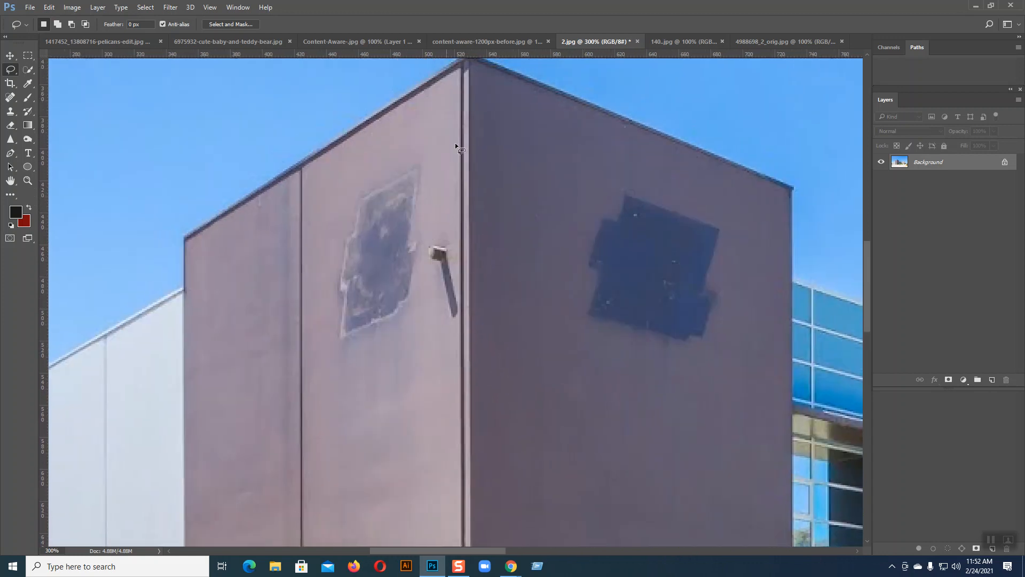
pyautogui.hotkey('ctrl', 'j')
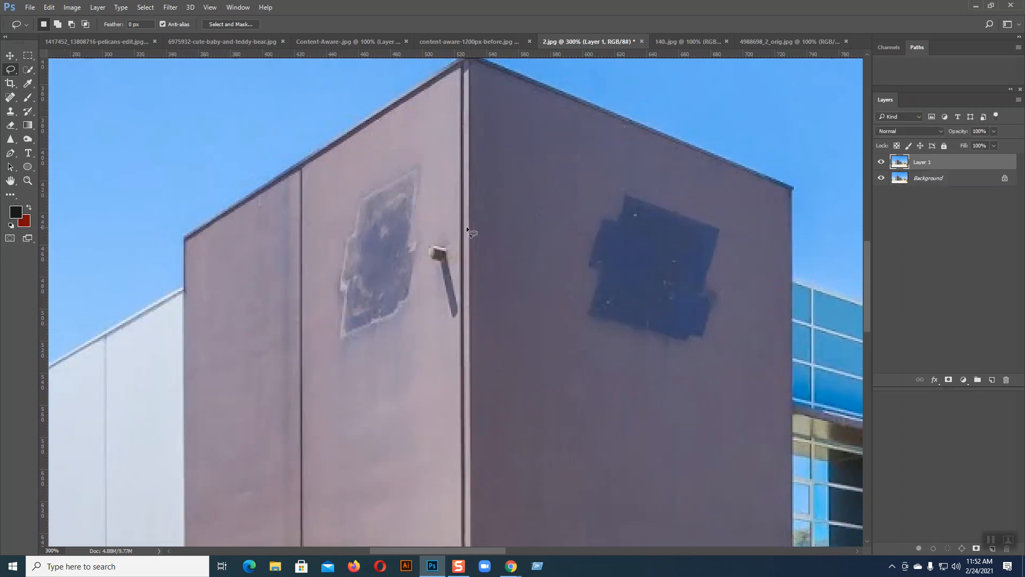
# Lasso the dark patch on the left brown wall, fill it with Content-Aware in Normal mode at 100% opacity, and deselect.
pyautogui.moveTo(424, 227); pyautogui.dragTo(436, 156)
pyautogui.moveTo(415, 301); pyautogui.dragTo(425, 230)
pyautogui.click(48, 7)
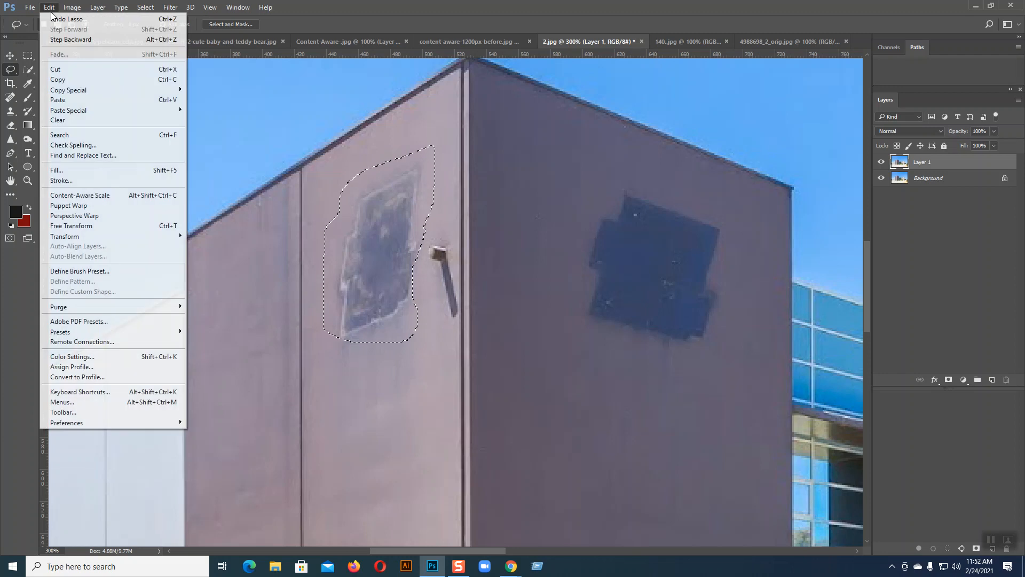
pyautogui.click(57, 170)
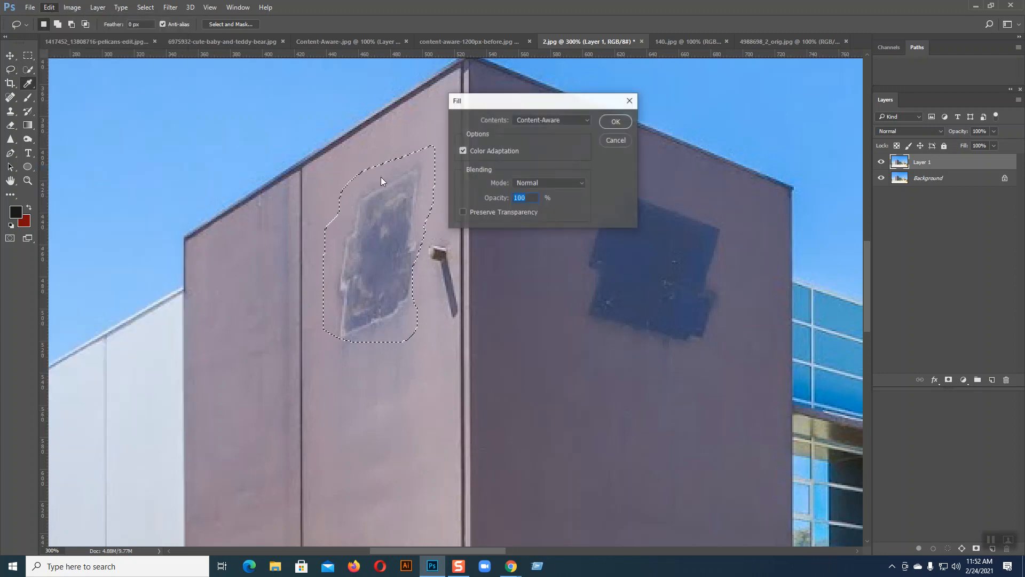
pyautogui.click(615, 122)
pyautogui.hotkey('ctrl', 'd')
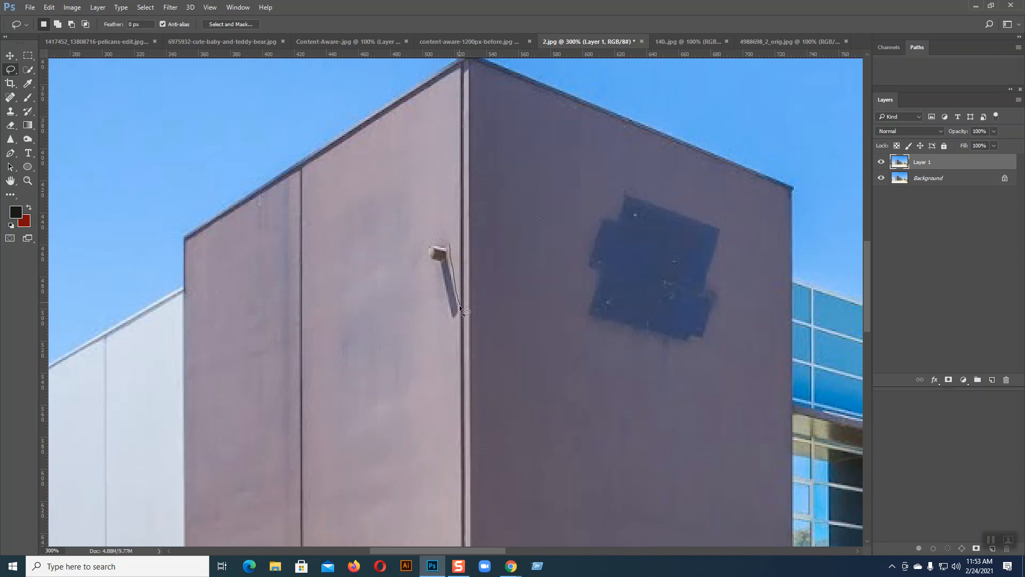
# Lasso the wall lamp and its shadow beside the building corner, fill the selection with Content-Aware, and deselect.
pyautogui.moveTo(421, 263)
pyautogui.mouseDown()
pyautogui.moveTo(421, 239)
pyautogui.moveTo(451, 250)
pyautogui.mouseUp()
pyautogui.click(47, 8)
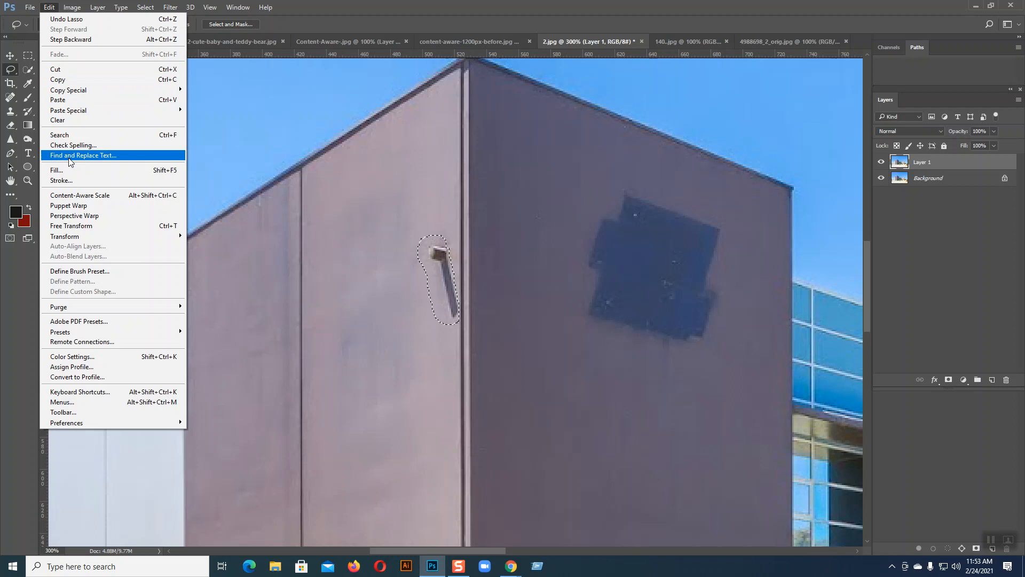
pyautogui.click(77, 171)
pyautogui.click(615, 122)
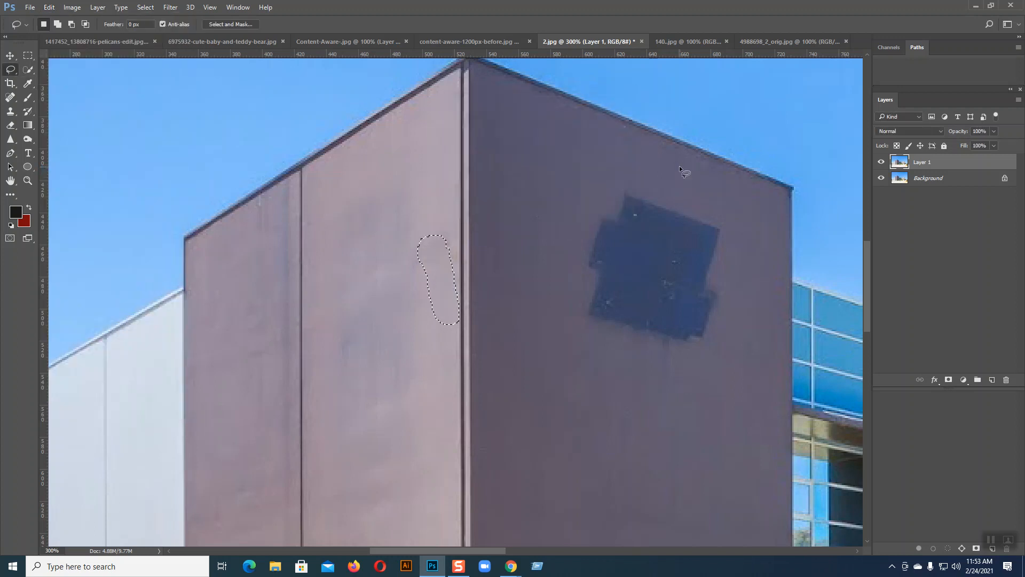
pyautogui.hotkey('ctrl', 'd')
# Lasso loosely around the dark blue patch on the right brown wall, fill it with Content-Aware, and deselect.
pyautogui.hscroll(5, 700, 235)
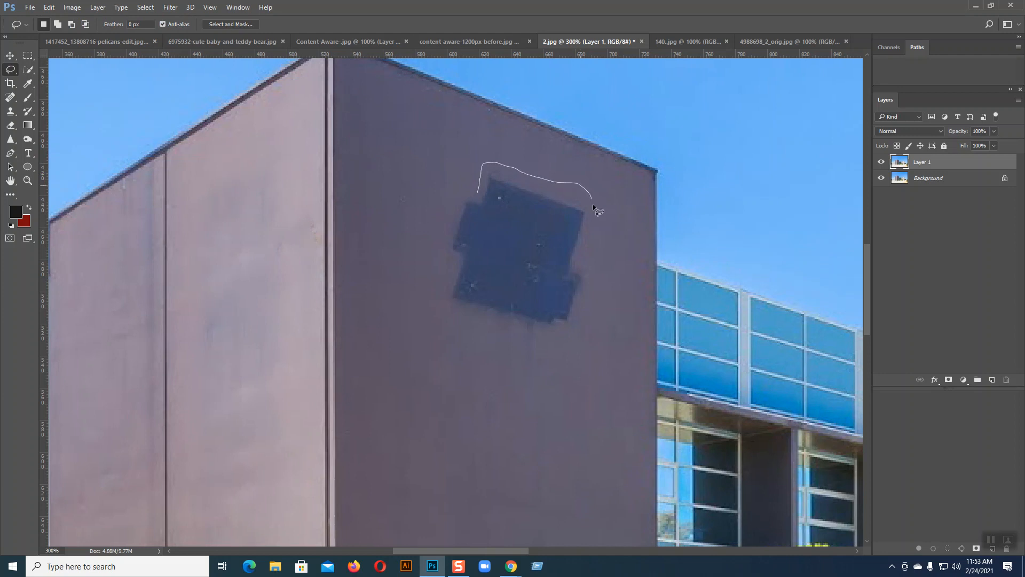
pyautogui.moveTo(579, 258); pyautogui.dragTo(591, 284)
pyautogui.moveTo(498, 327)
pyautogui.mouseDown()
pyautogui.moveTo(483, 164)
pyautogui.moveTo(532, 170)
pyautogui.mouseUp()
pyautogui.moveTo(587, 266)
pyautogui.mouseDown()
pyautogui.moveTo(592, 287)
pyautogui.moveTo(566, 323)
pyautogui.mouseUp()
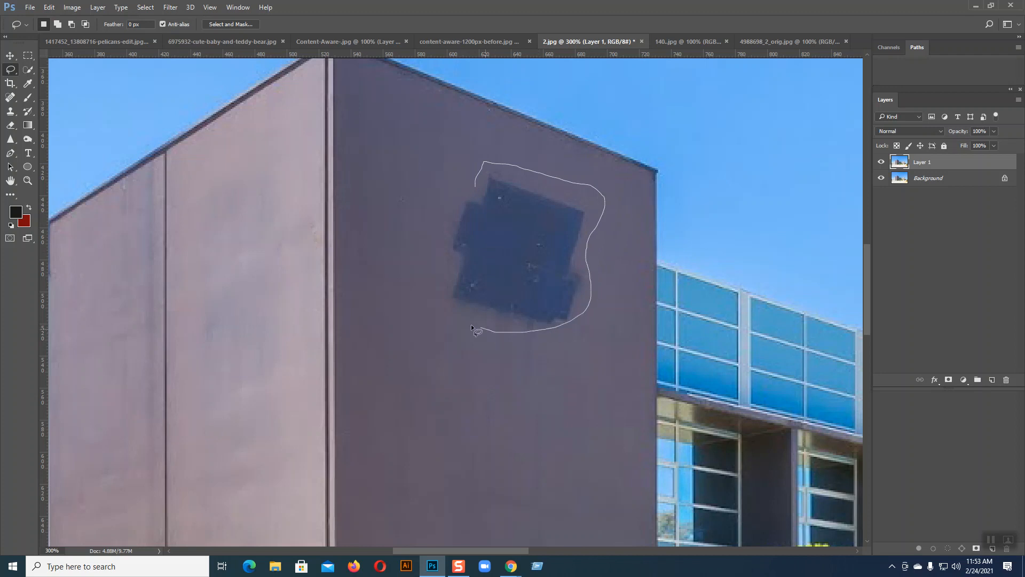
pyautogui.moveTo(442, 205); pyautogui.dragTo(478, 186)
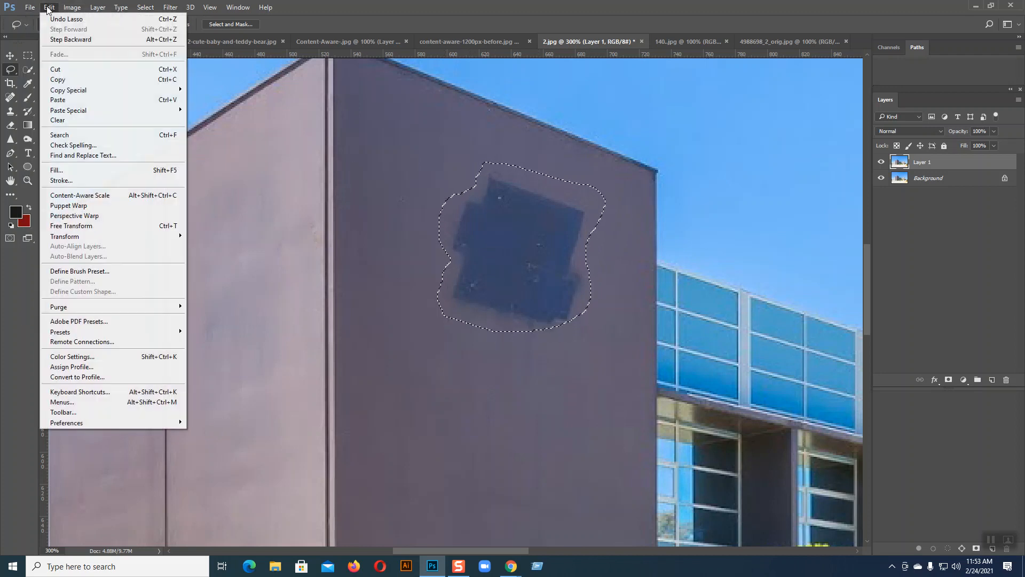
pyautogui.click(57, 169)
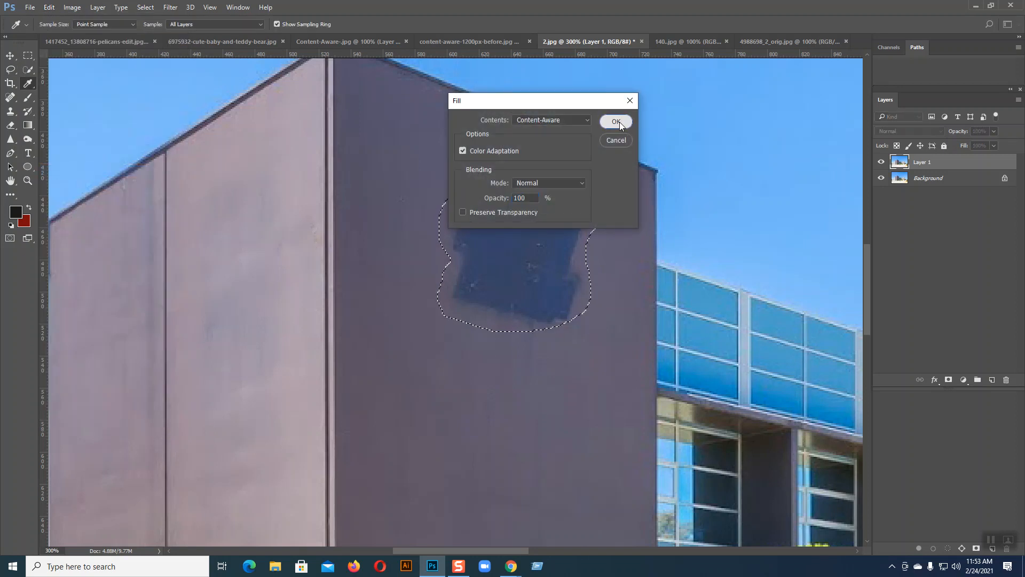
pyautogui.click(616, 122)
pyautogui.press('l')
pyautogui.hotkey('ctrl', 'd')
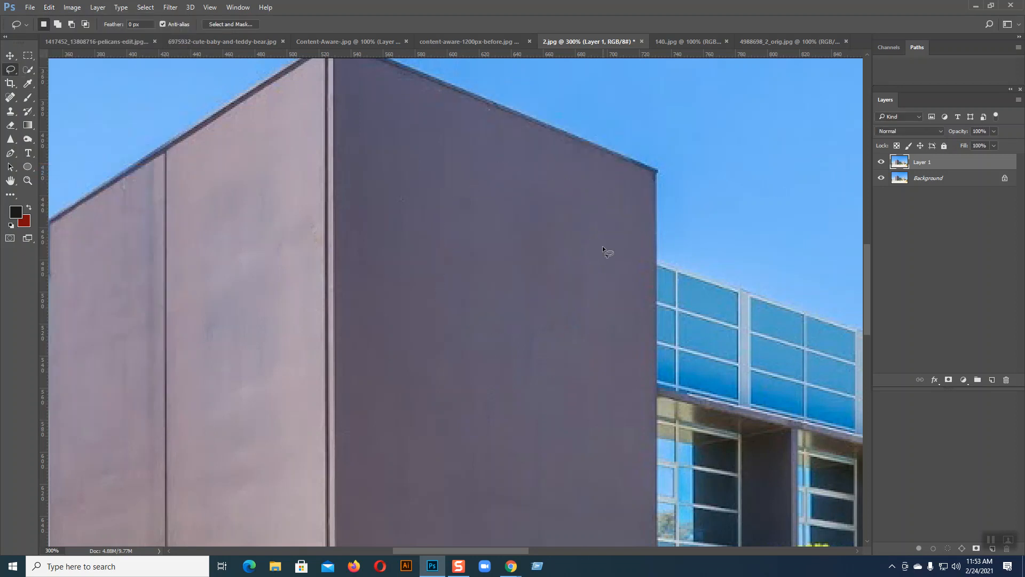
# Lasso the scribbled marks low on the brown wall beside the ONE WAY sign, fill them with Content-Aware, and deselect.
pyautogui.moveTo(362, 387); pyautogui.dragTo(728, 233)
pyautogui.moveTo(281, 277); pyautogui.dragTo(529, 188)
pyautogui.moveTo(623, 222); pyautogui.dragTo(413, 61)
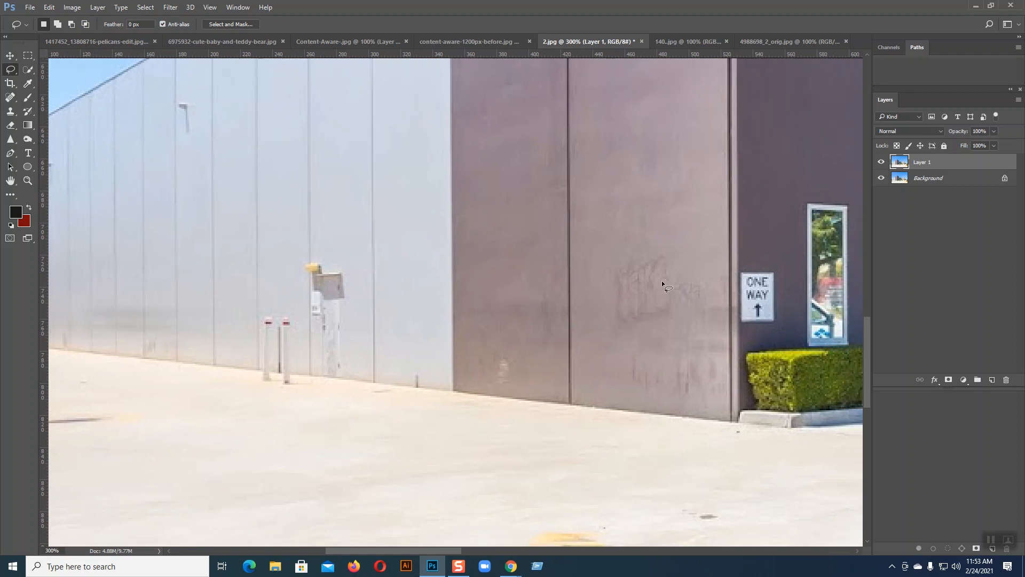
pyautogui.moveTo(719, 283)
pyautogui.mouseDown()
pyautogui.moveTo(683, 260)
pyautogui.moveTo(631, 252)
pyautogui.moveTo(602, 305)
pyautogui.moveTo(629, 393)
pyautogui.mouseUp()
pyautogui.moveTo(707, 392)
pyautogui.mouseDown()
pyautogui.moveTo(718, 365)
pyautogui.moveTo(714, 279)
pyautogui.mouseUp()
pyautogui.click(50, 8)
pyautogui.click(75, 171)
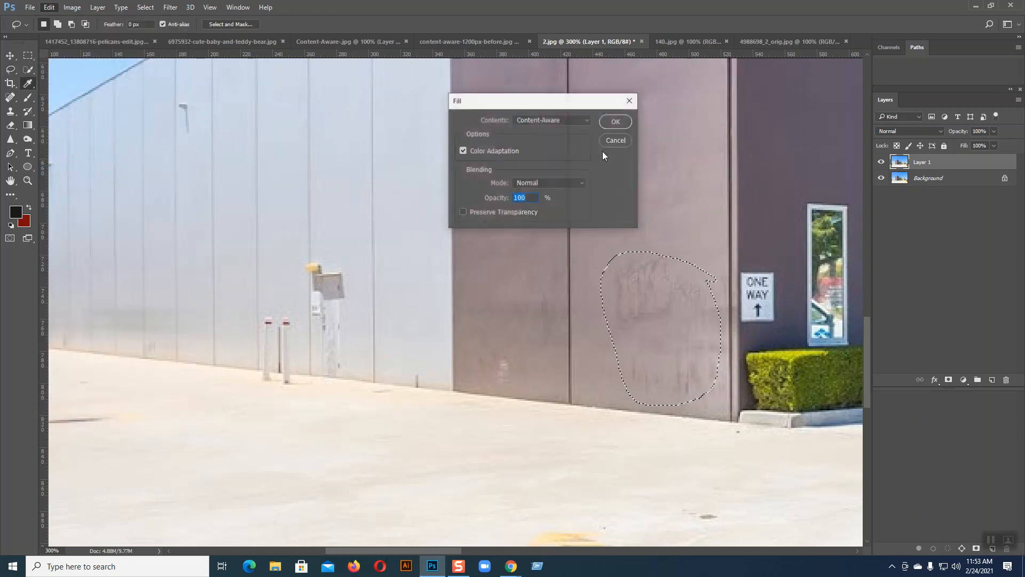
pyautogui.click(628, 125)
pyautogui.hotkey('ctrl', 'd')
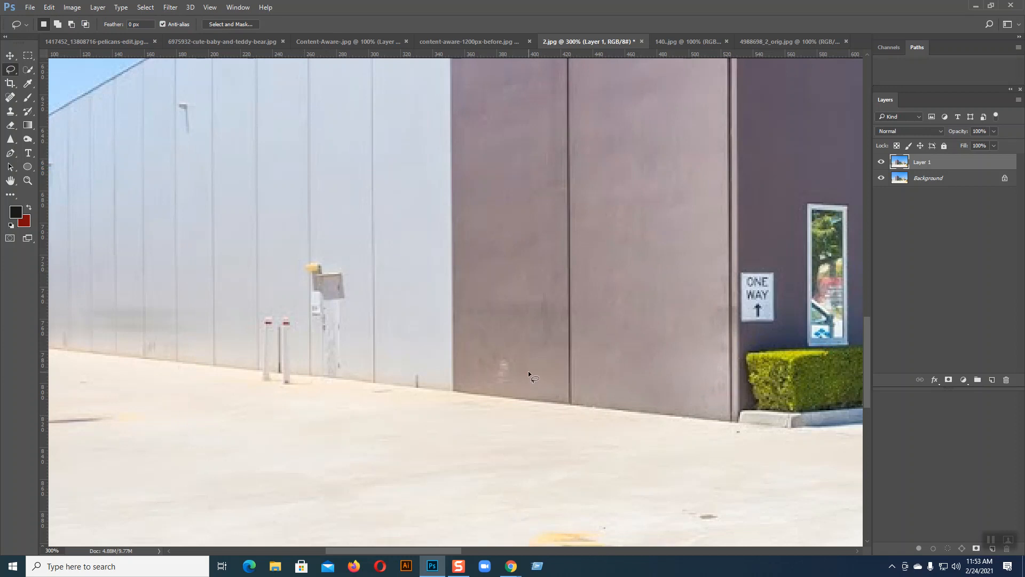
# Lasso the utility box and post against the white panel wall, fill the selection with Content-Aware, and deselect.
pyautogui.scroll(2, 529, 373)
pyautogui.scroll(1, 529, 373)
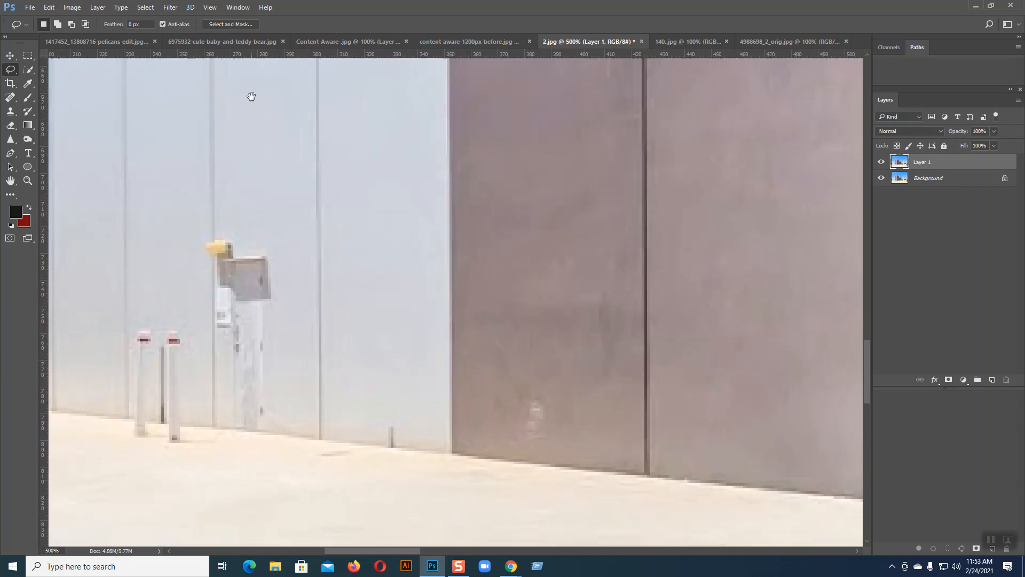
pyautogui.moveTo(317, 329); pyautogui.dragTo(457, 265)
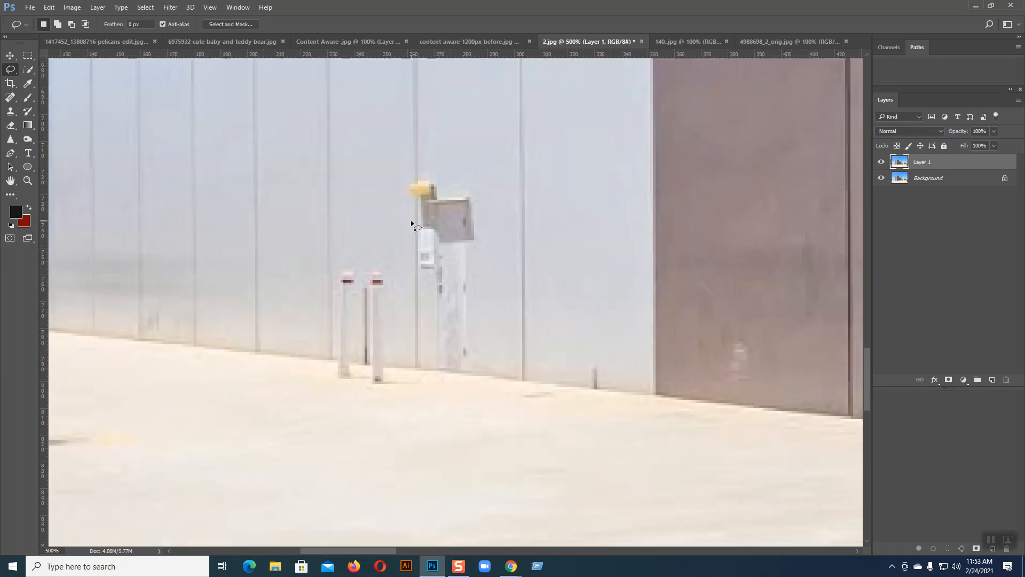
pyautogui.scroll(3, 412, 224)
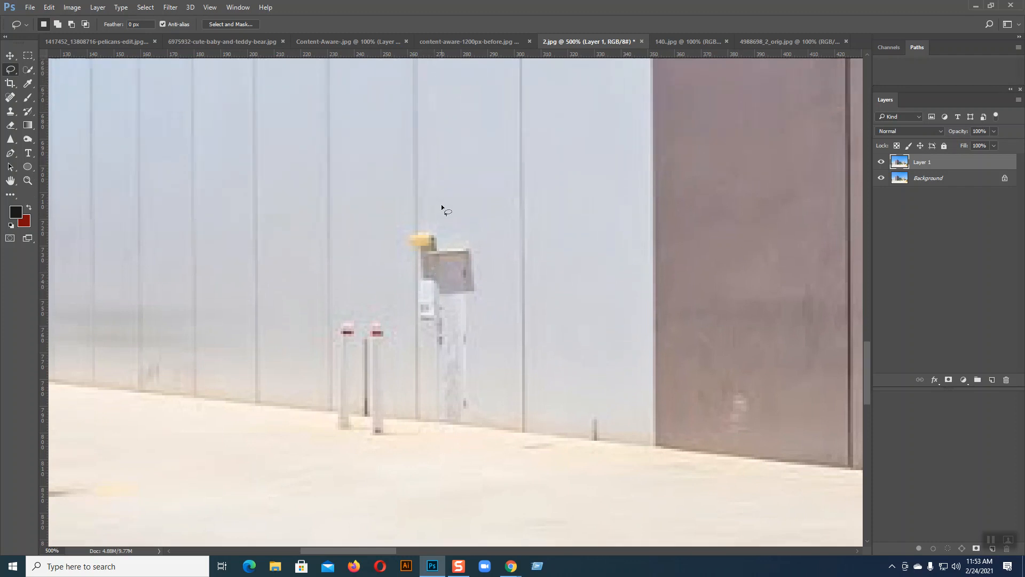
pyautogui.moveTo(438, 217)
pyautogui.mouseDown()
pyautogui.moveTo(405, 227)
pyautogui.moveTo(398, 253)
pyautogui.moveTo(419, 415)
pyautogui.moveTo(478, 409)
pyautogui.moveTo(485, 240)
pyautogui.mouseUp()
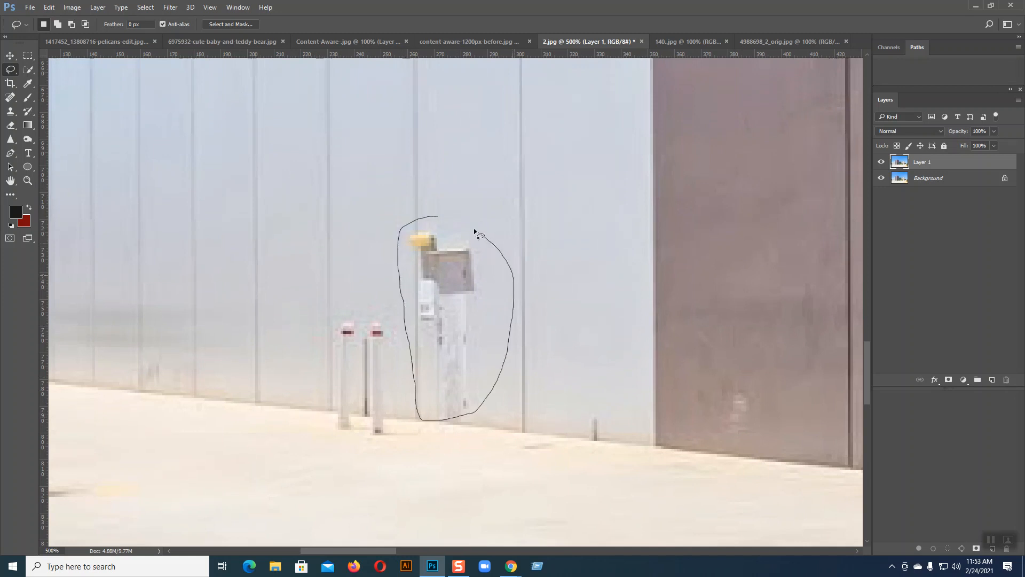
pyautogui.moveTo(437, 214); pyautogui.dragTo(438, 215)
pyautogui.click(49, 6)
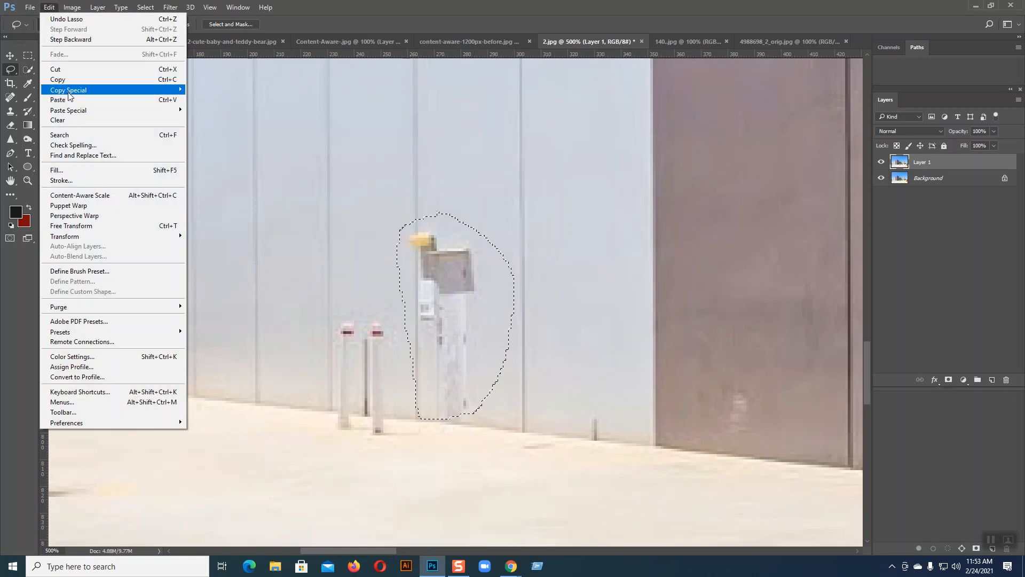
pyautogui.click(77, 170)
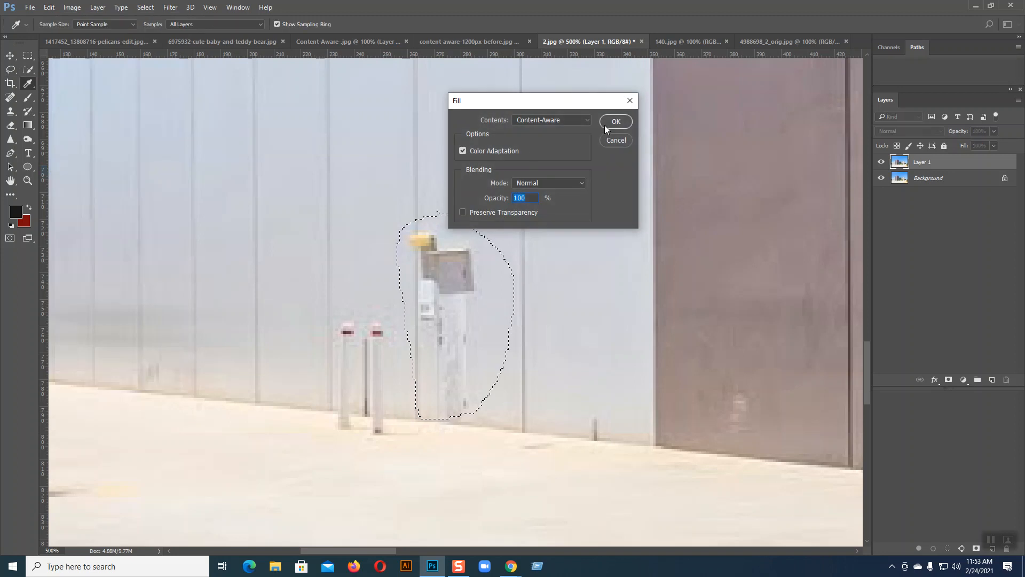
pyautogui.click(607, 123)
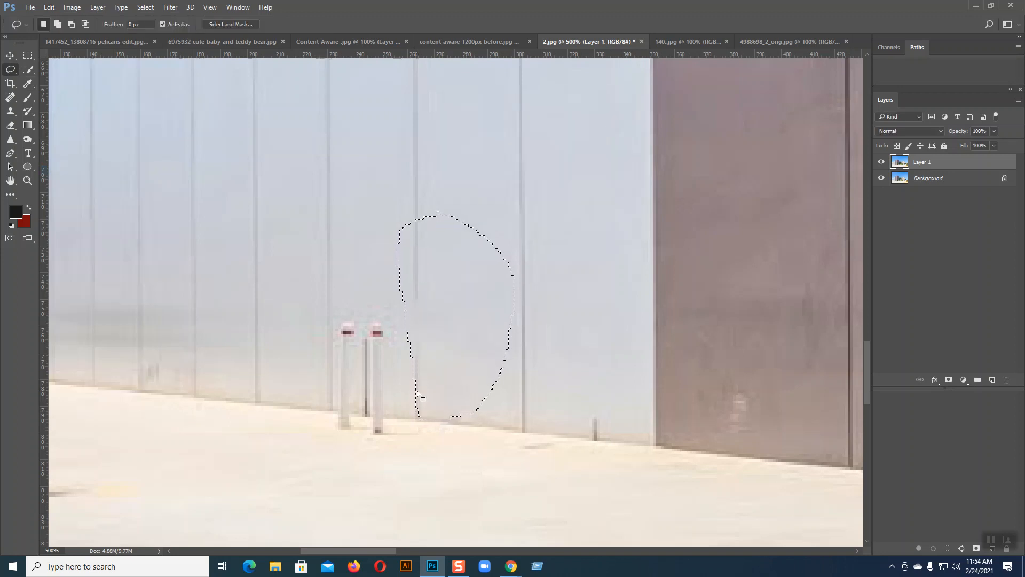
pyautogui.hotkey('ctrl', 'd')
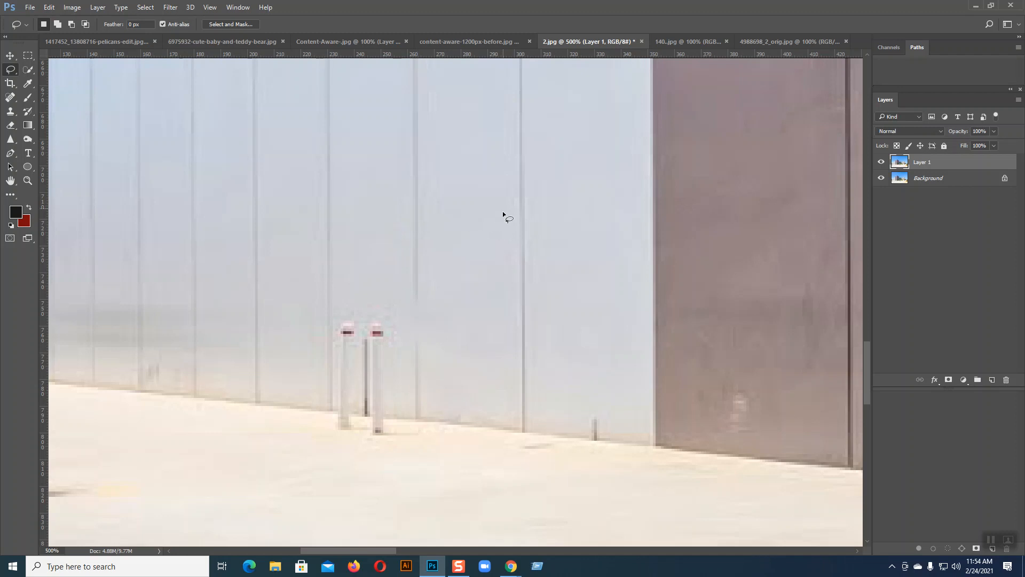
# Activate the Clone Stamp tool and reduce its brush size to 20 pixels to fit the wall seam.
pyautogui.click(9, 111)
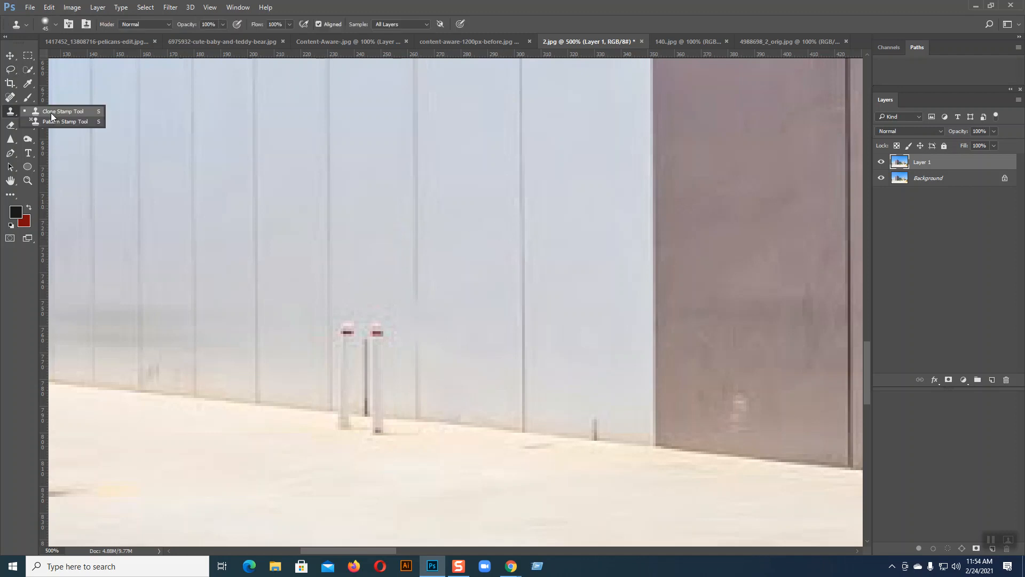
pyautogui.click(93, 113)
pyautogui.press('[')
pyautogui.press('[')
pyautogui.press('[')
pyautogui.press('[')
pyautogui.press('[')
pyautogui.press('[')
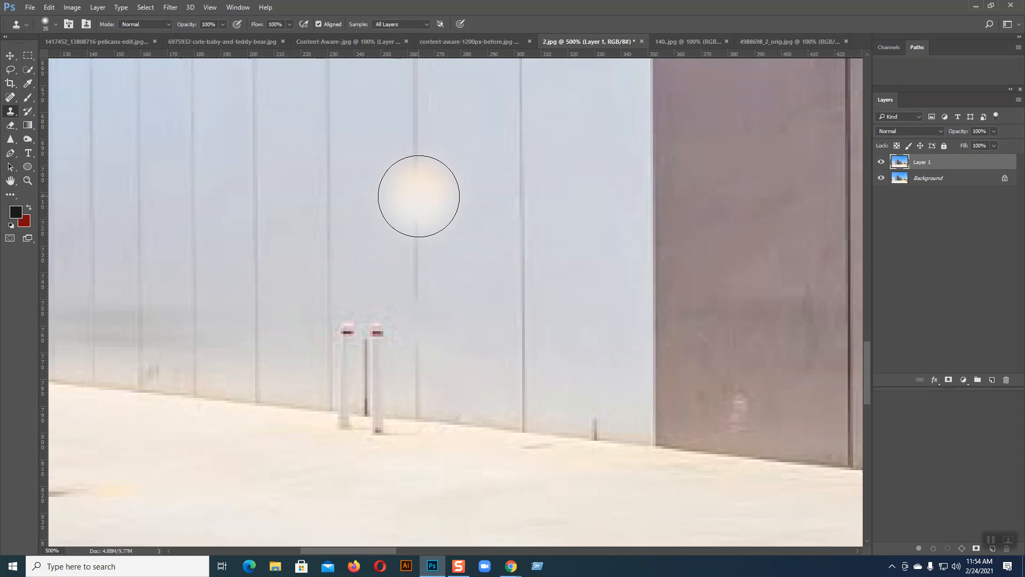
pyautogui.press(']')
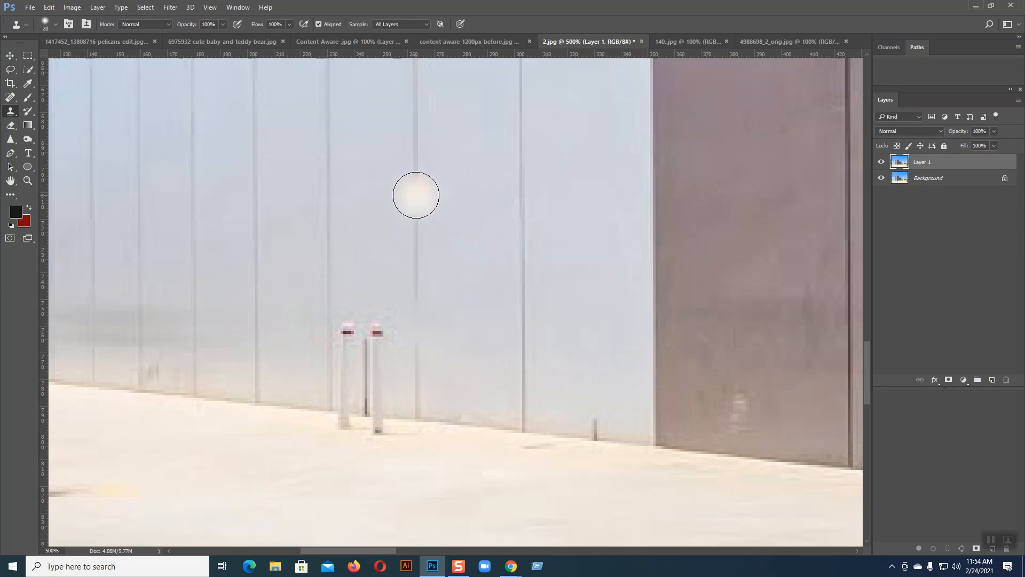
# Try to clone the upper part of the broken panel seam down over its missing section, and check the wall.
pyautogui.keyDown('alt'); pyautogui.click(416, 195); pyautogui.keyUp('alt')
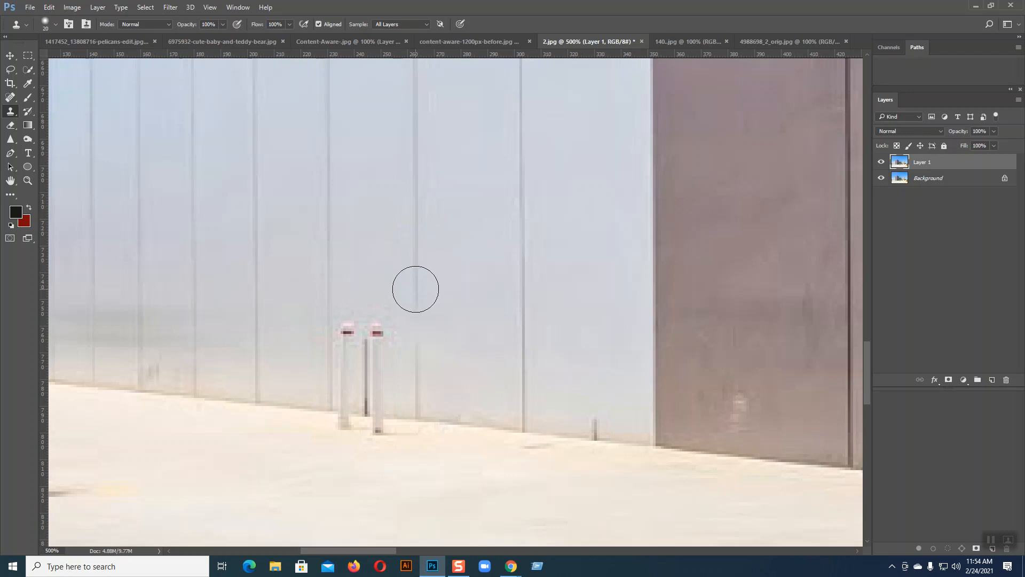
pyautogui.moveTo(415, 289); pyautogui.dragTo(417, 400)
pyautogui.click(15, 56)
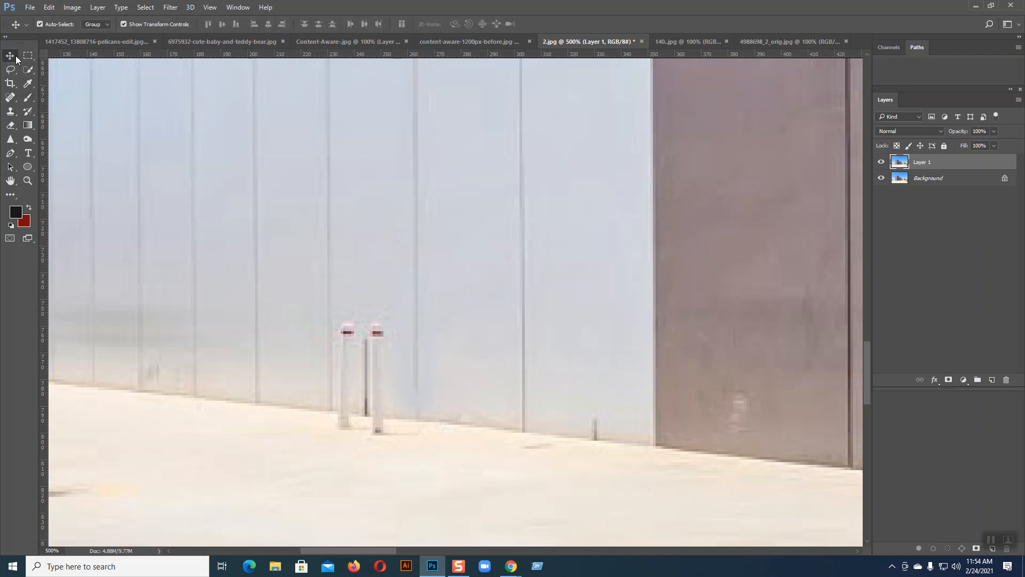
pyautogui.hotkey('ctrl', '-')
pyautogui.hotkey('ctrl', '-')
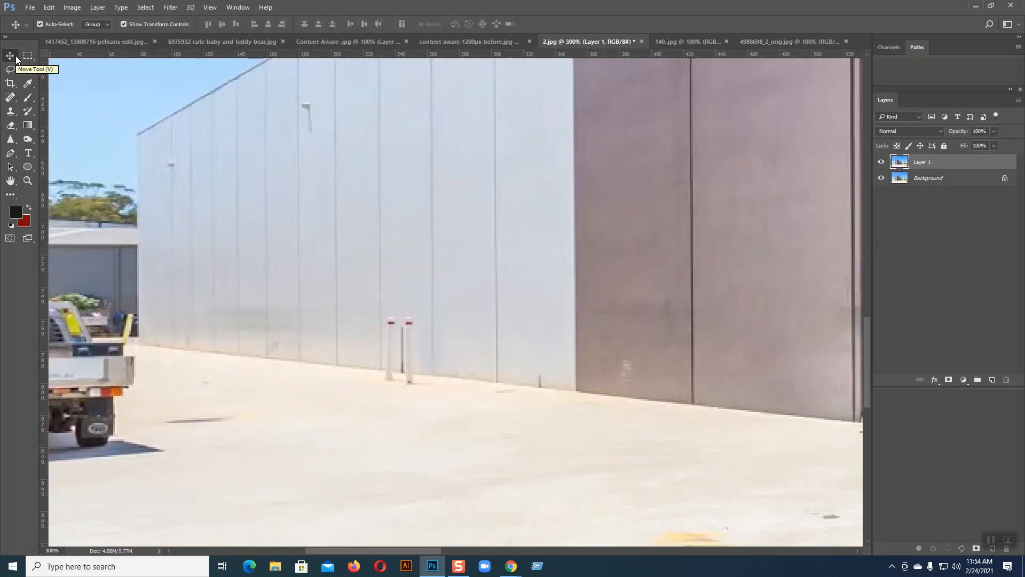
pyautogui.hotkey('ctrl', '+')
pyautogui.hotkey('ctrl', '+')
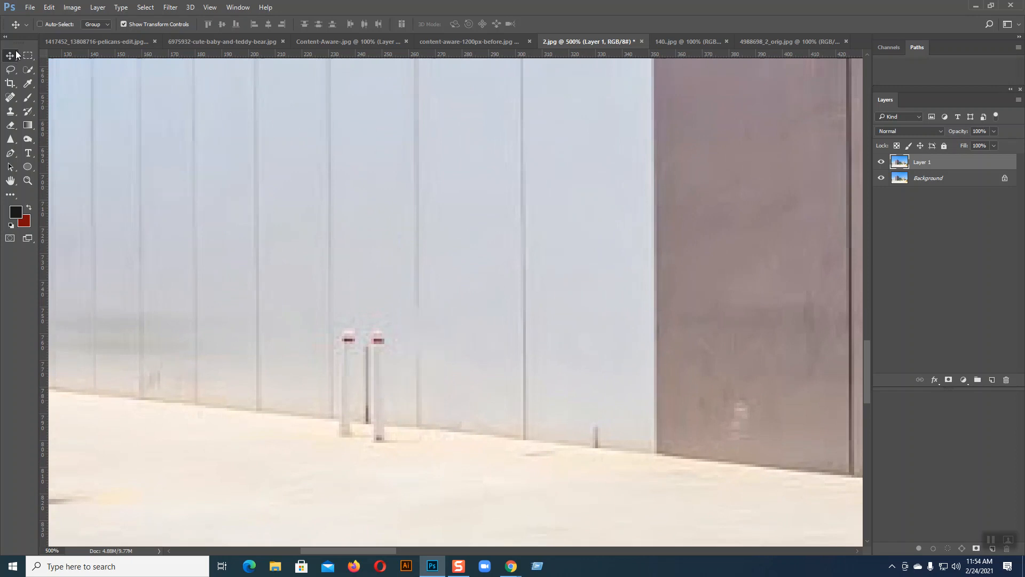
# Try cloning the panel seam over its gap with the Clone Stamp in Multiply mode, and undo the strokes.
pyautogui.click(11, 111)
pyautogui.click(149, 25)
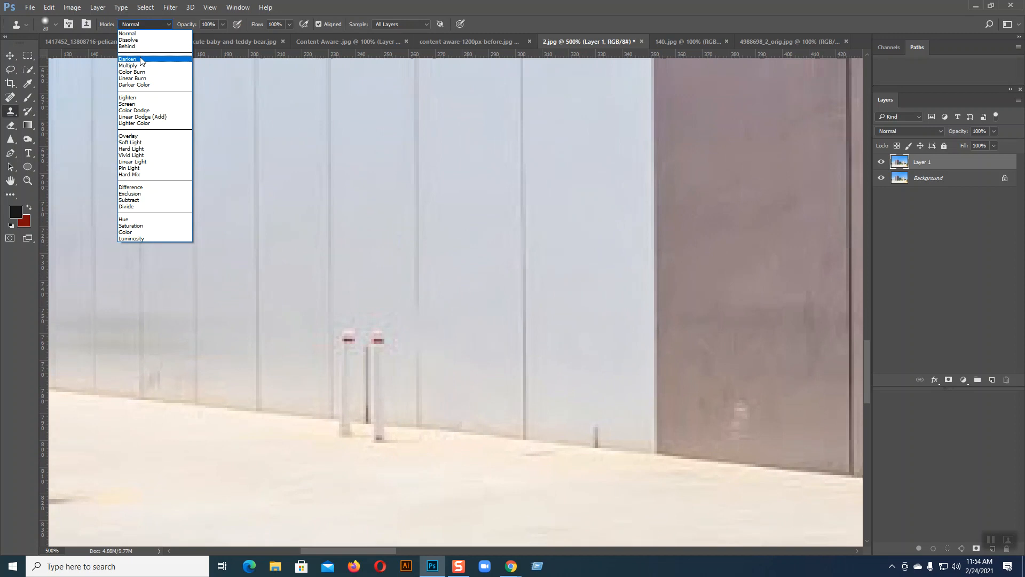
pyautogui.click(140, 66)
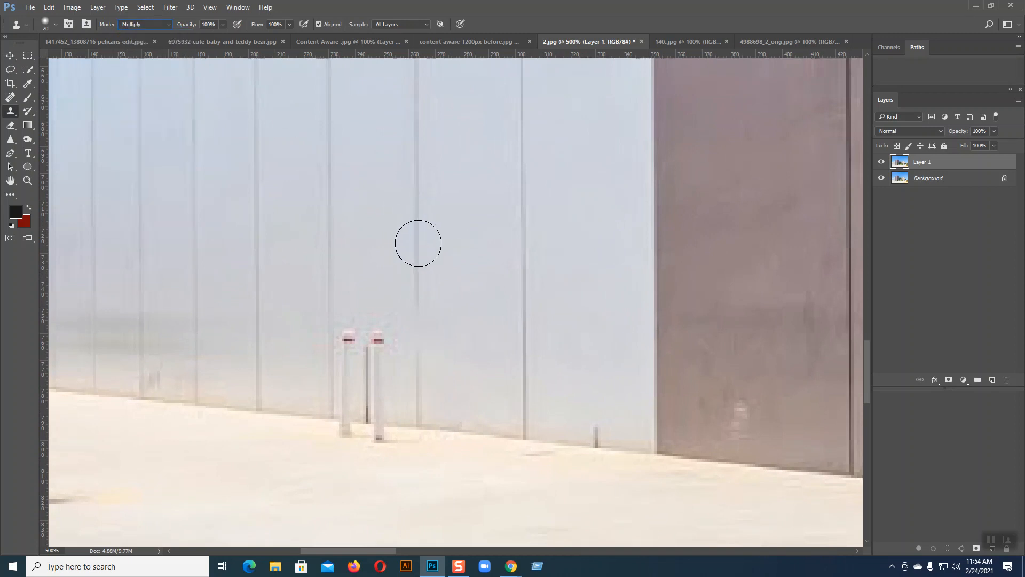
pyautogui.keyDown('alt'); pyautogui.click(418, 243); pyautogui.keyUp('alt')
pyautogui.click(419, 312)
pyautogui.moveTo(418, 312); pyautogui.dragTo(420, 360)
pyautogui.hotkey('ctrl', 'z')
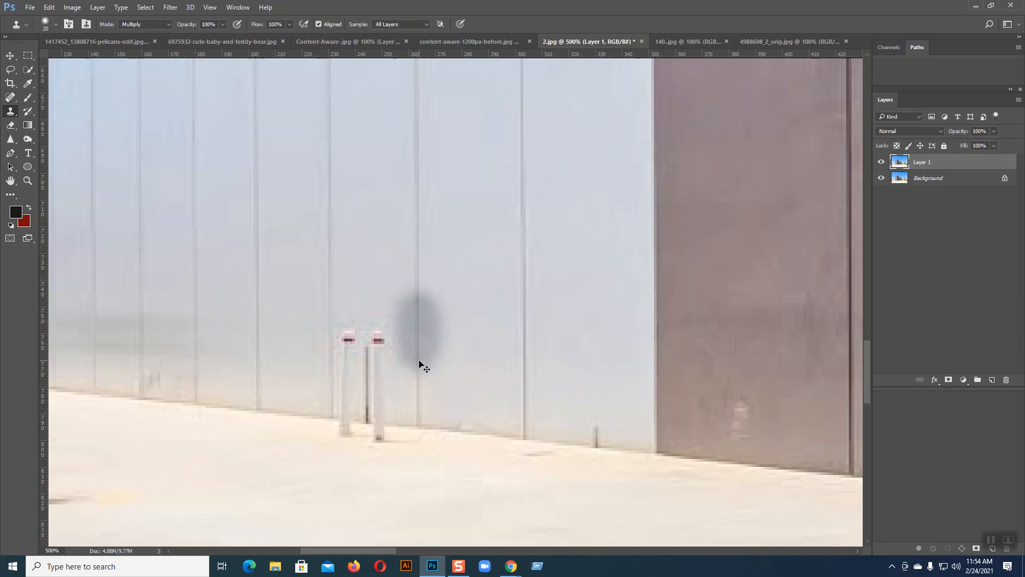
pyautogui.hotkey('ctrl', 'z')
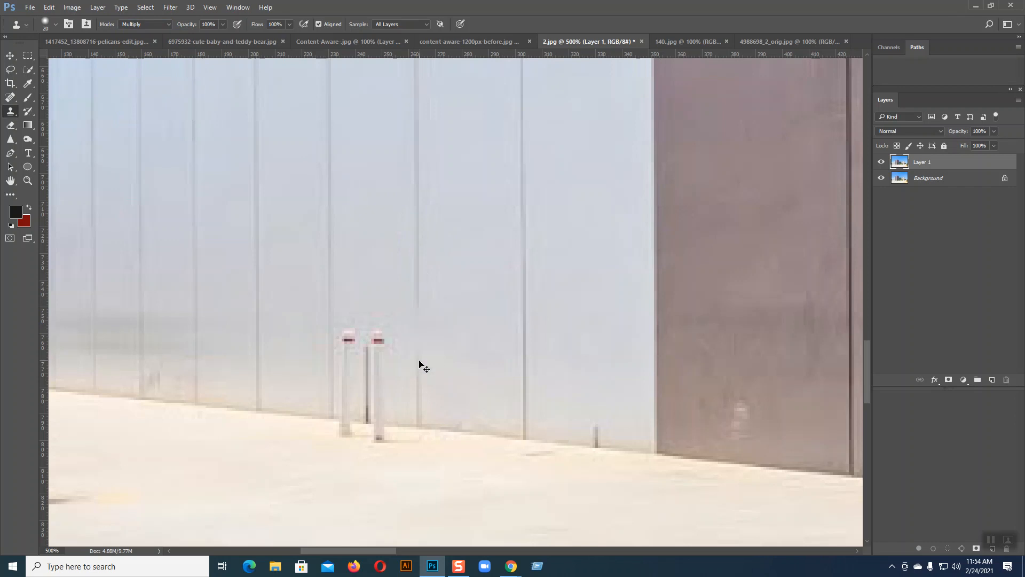
# Return the Clone Stamp mode to Normal and add a new empty layer above Layer 1.
pyautogui.click(154, 24)
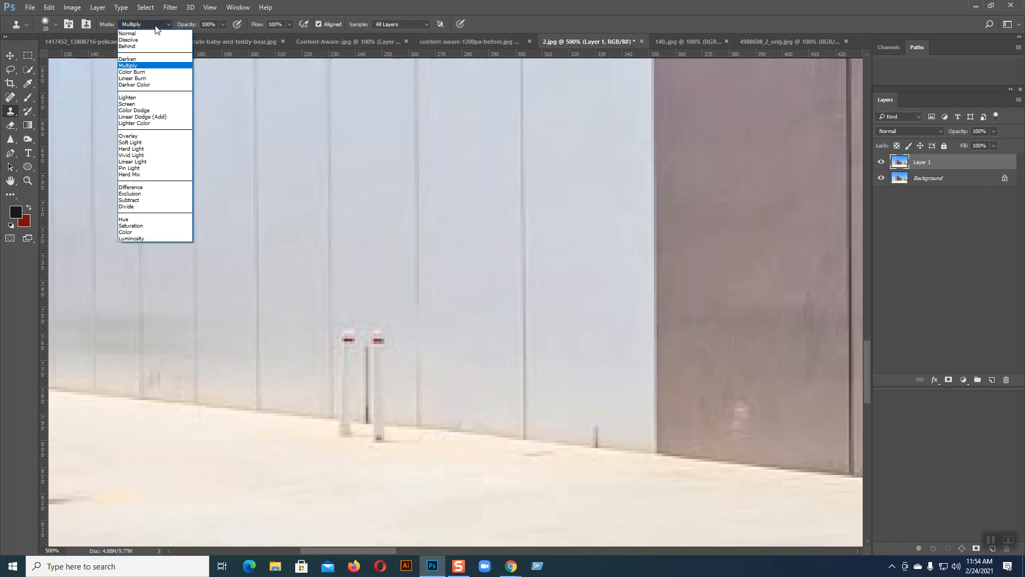
pyautogui.click(153, 32)
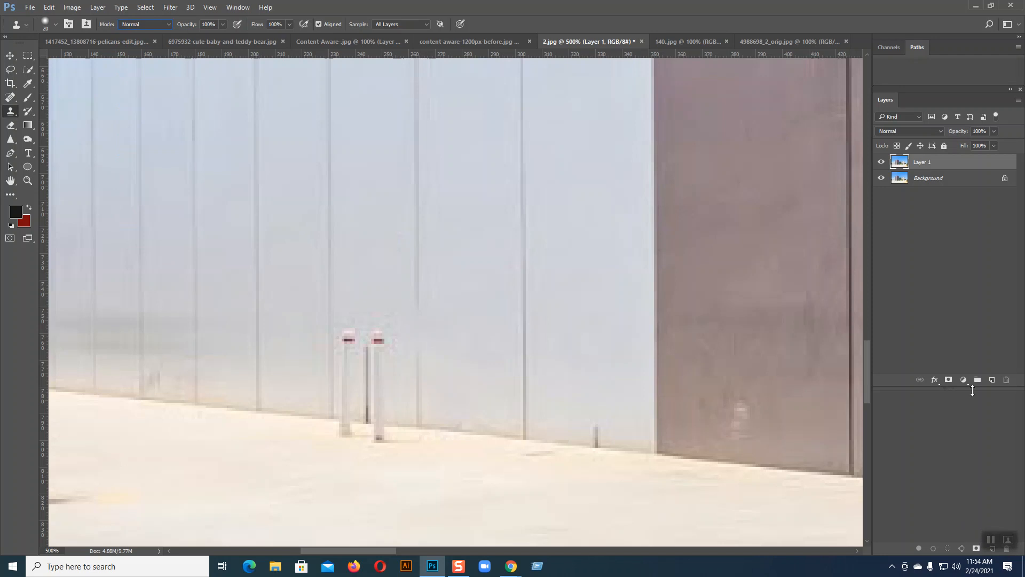
pyautogui.click(991, 380)
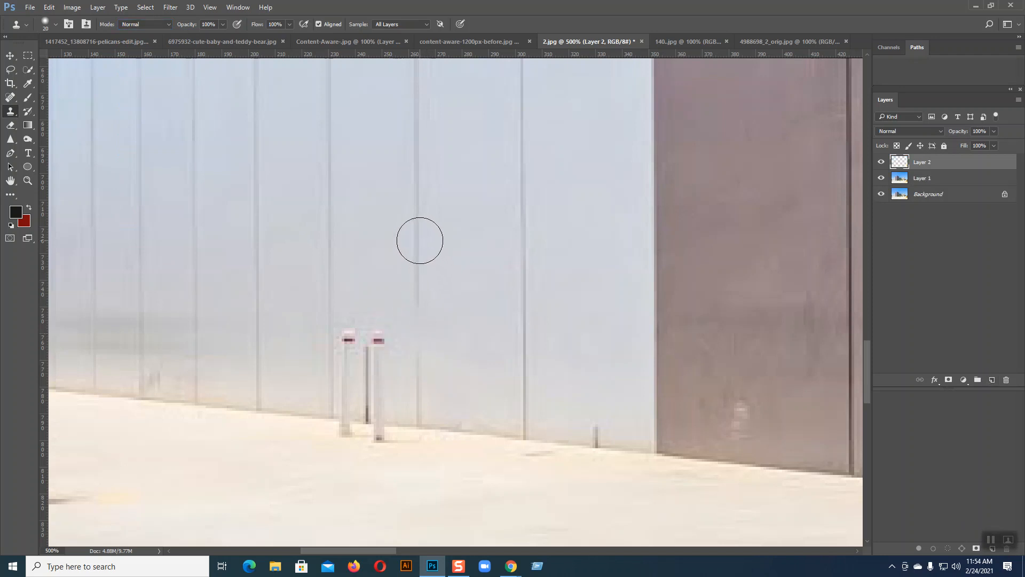
# Clone the upper panel seam down over its lower section on Layer 2, and reduce that layer's opacity.
pyautogui.keyDown('alt'); pyautogui.click(419, 242); pyautogui.keyUp('alt')
pyautogui.moveTo(420, 325); pyautogui.dragTo(422, 399)
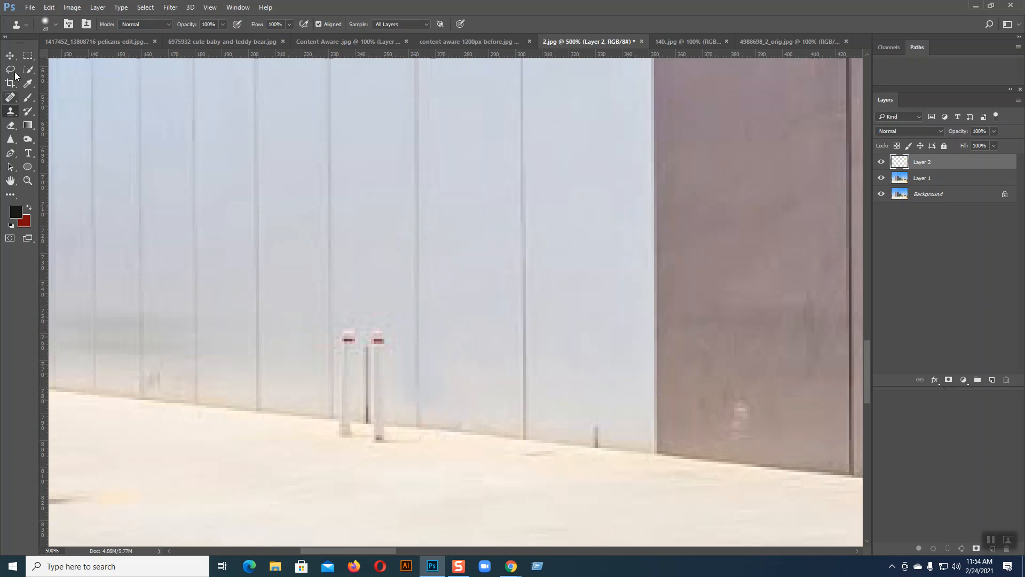
pyautogui.click(10, 55)
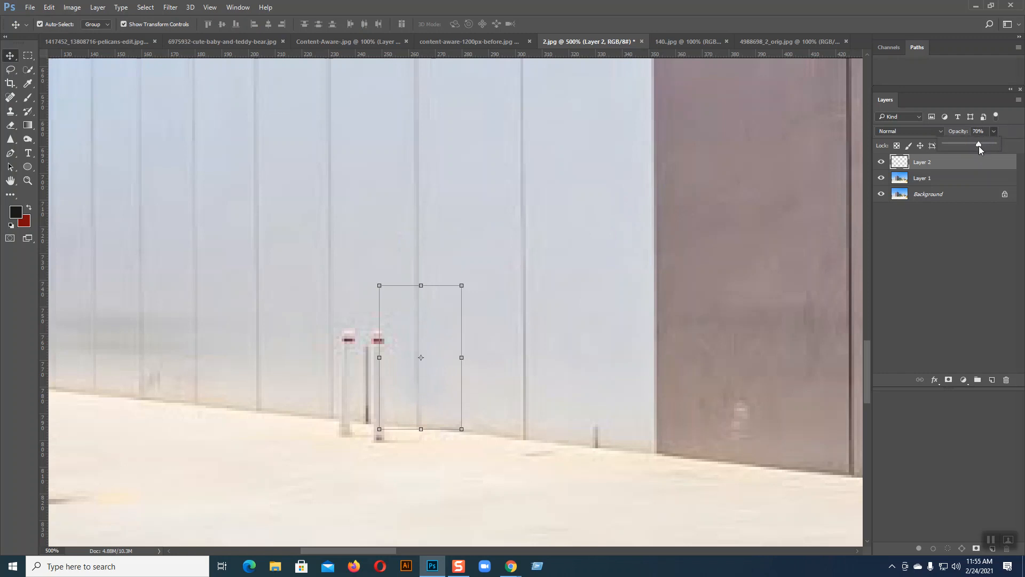
# Lasso the larger lamp and its shadow high on the pale wall on Layer 1 and remove them with Content-Aware fill.
pyautogui.click(575, 279)
pyautogui.hotkey('ctrl', '-')
pyautogui.hotkey('ctrl', '-')
pyautogui.hotkey('ctrl', '-')
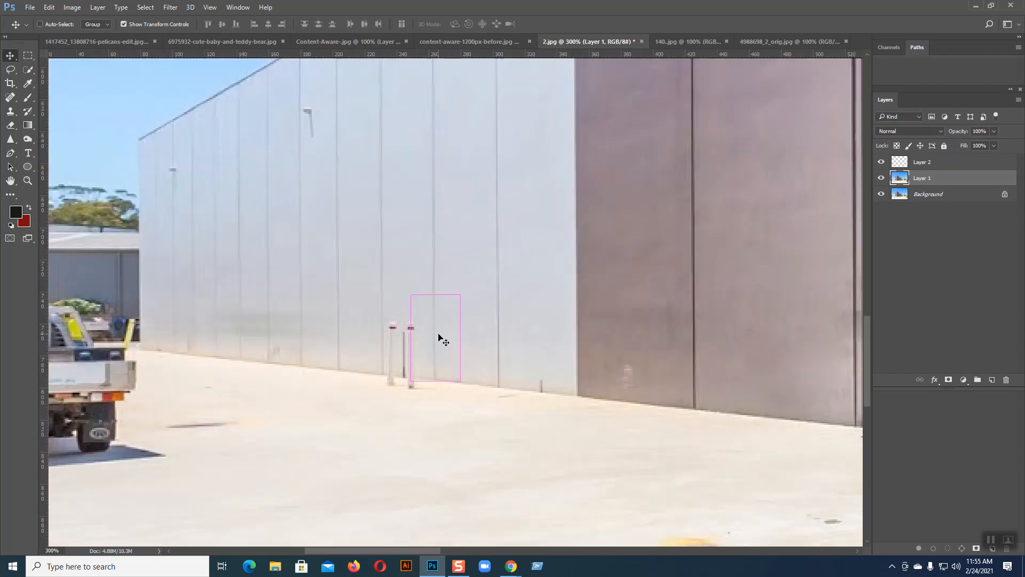
pyautogui.hotkey('ctrl', '+')
pyautogui.moveTo(451, 154); pyautogui.dragTo(567, 310)
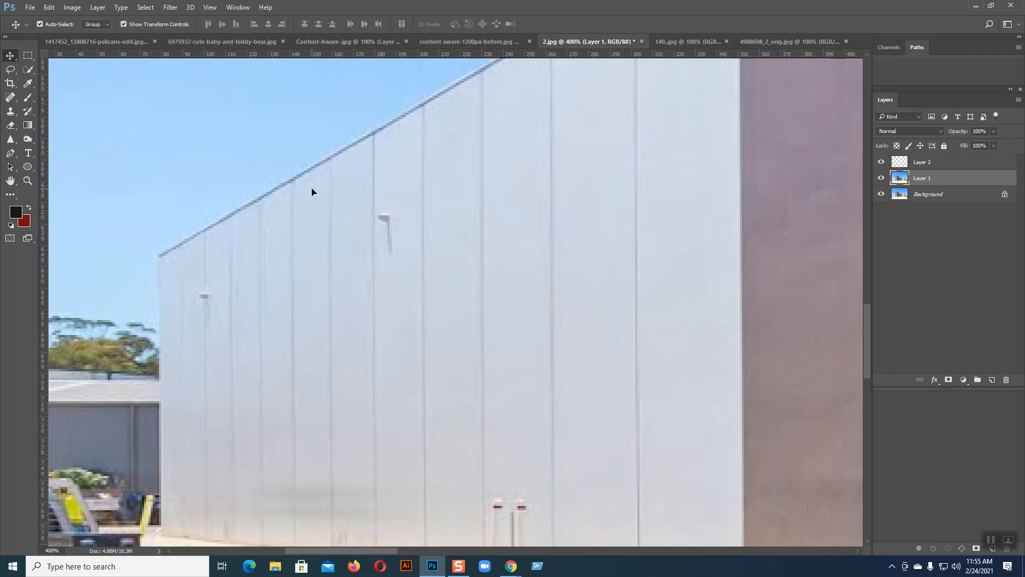
pyautogui.click(11, 69)
pyautogui.moveTo(399, 238); pyautogui.dragTo(391, 216)
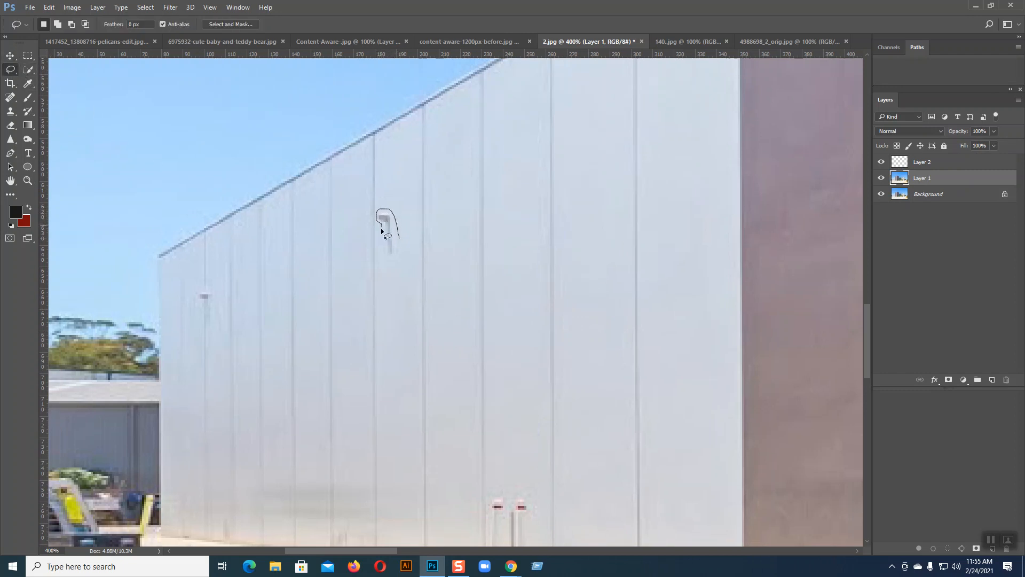
pyautogui.moveTo(386, 255); pyautogui.dragTo(399, 238)
pyautogui.click(48, 7)
pyautogui.click(65, 169)
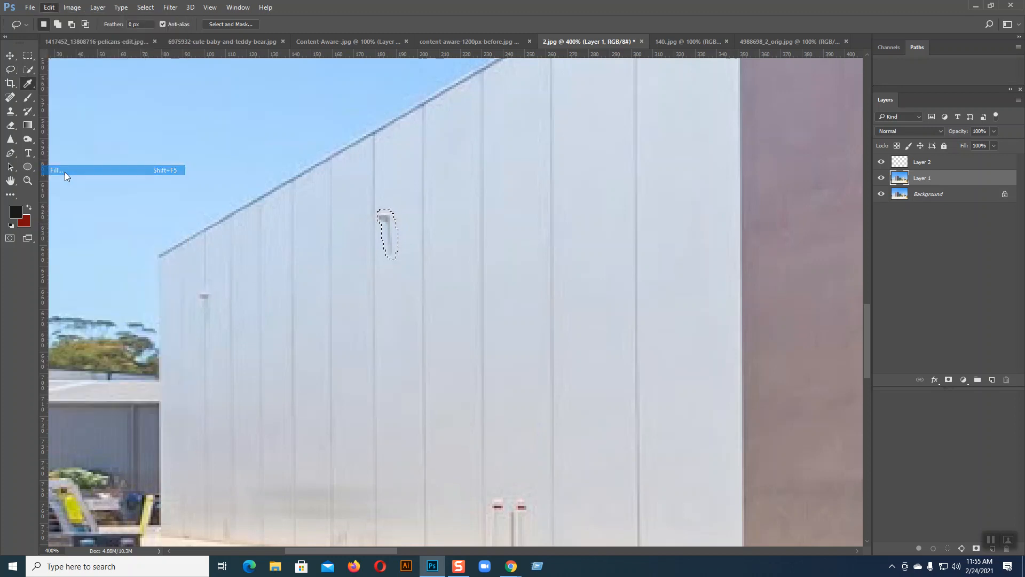
pyautogui.press('Return')
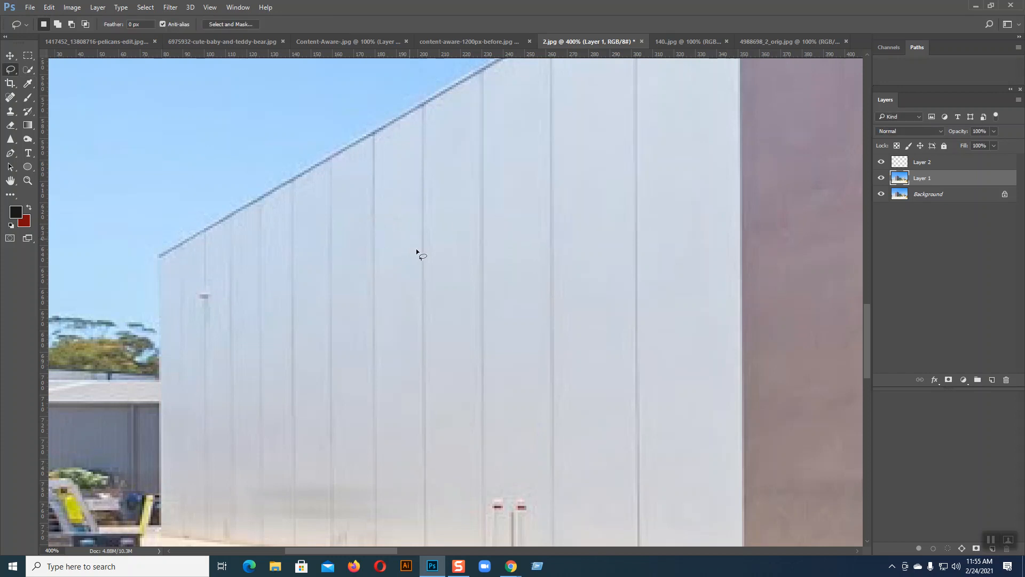
# Paint out the small lamp near the far end of the pale wall using the Clone Stamp with a 10-pixel brush.
pyautogui.moveTo(372, 347); pyautogui.dragTo(541, 308)
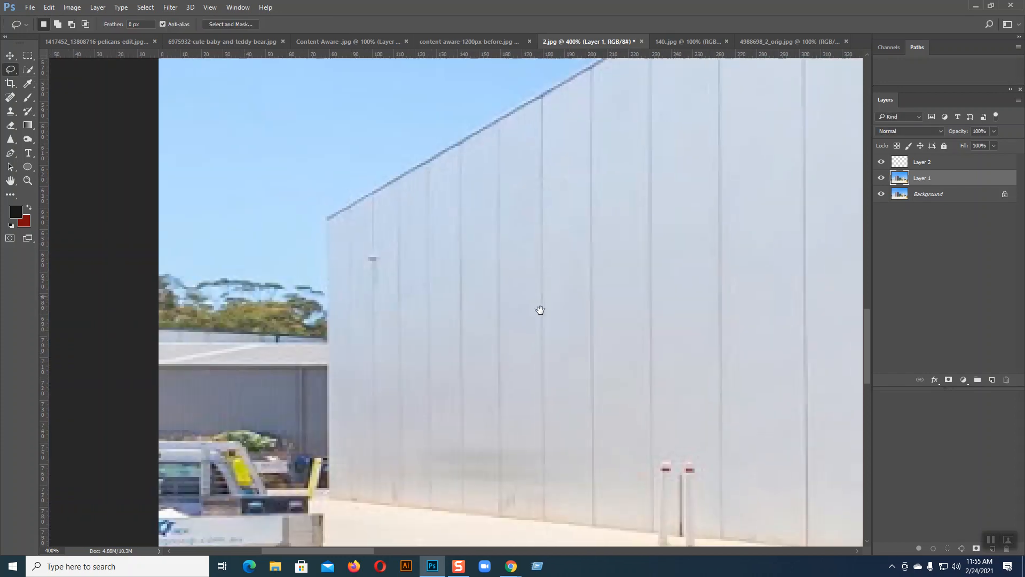
pyautogui.click(10, 111)
pyautogui.hotkey('ctrl', '+')
pyautogui.hotkey('ctrl', '+')
pyautogui.hotkey('ctrl', '+')
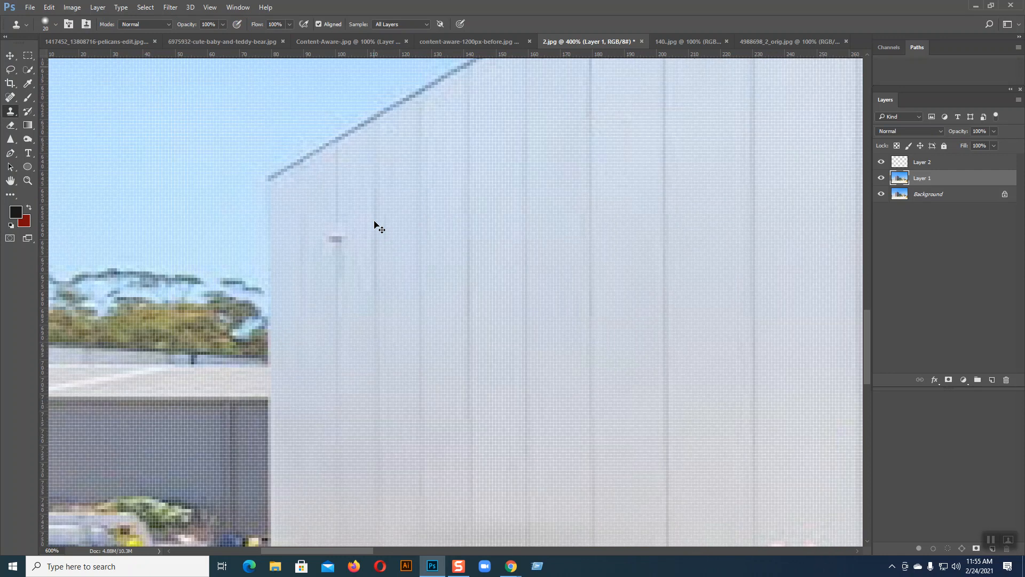
pyautogui.press('[')
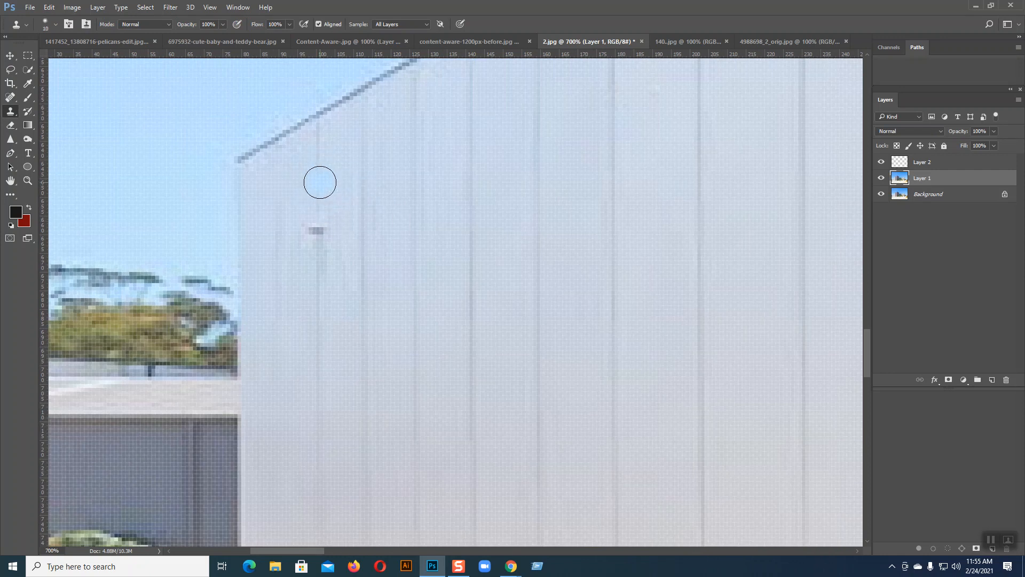
pyautogui.moveTo(315, 196); pyautogui.dragTo(319, 244)
pyautogui.hotkey('ctrl', '-')
pyautogui.hotkey('ctrl', '-')
pyautogui.hotkey('ctrl', '-')
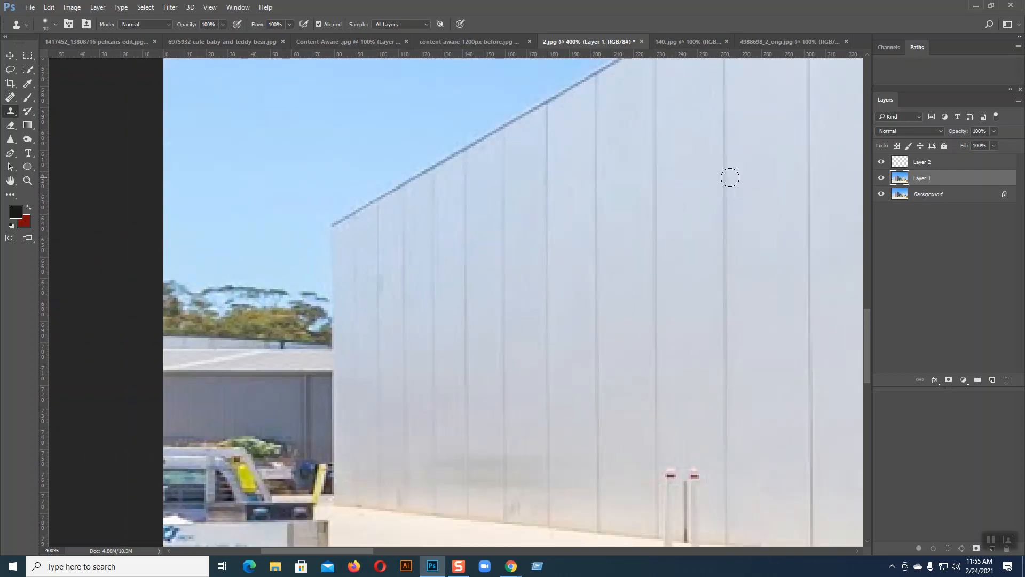
# Lasso the lamp and its shadow on the beige building, remove them with Content-Aware fill, and deselect.
pyautogui.moveTo(809, 294); pyautogui.dragTo(359, 387)
pyautogui.moveTo(590, 451); pyautogui.dragTo(537, 526)
pyautogui.moveTo(748, 377); pyautogui.dragTo(318, 379)
pyautogui.moveTo(689, 454); pyautogui.dragTo(435, 273)
pyautogui.moveTo(710, 410); pyautogui.dragTo(599, 392)
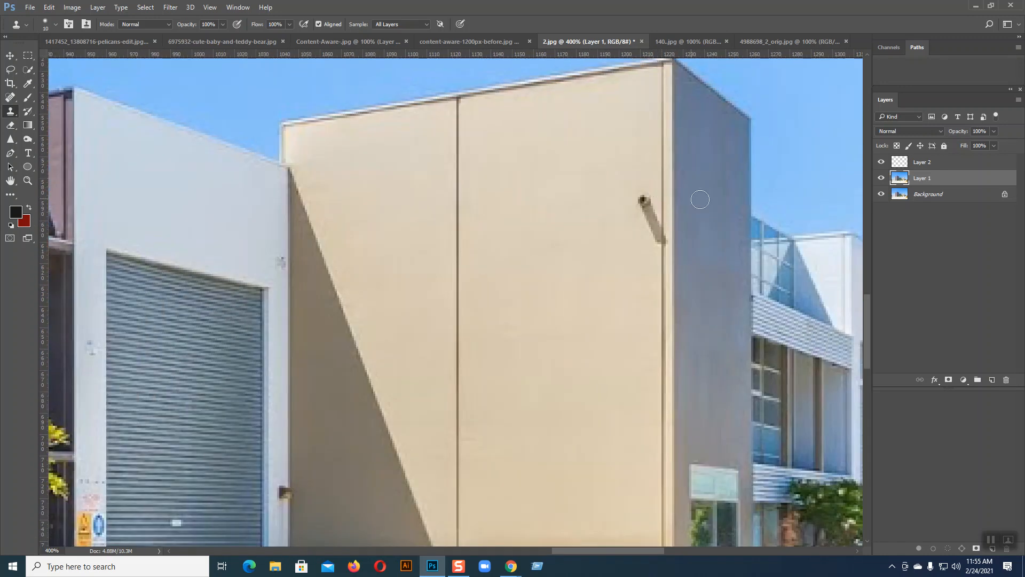
pyautogui.hotkey('ctrl', '+')
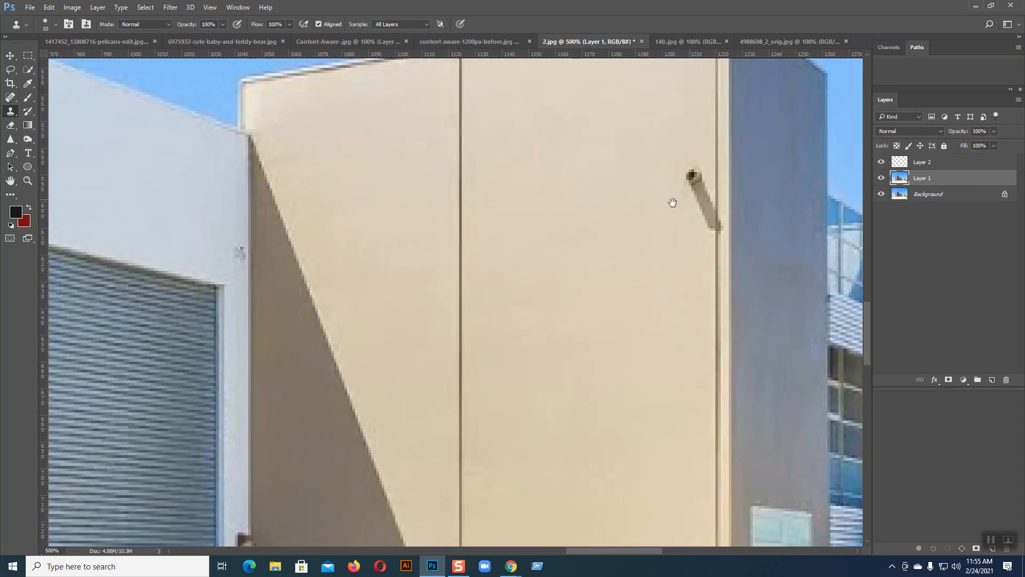
pyautogui.moveTo(671, 202); pyautogui.dragTo(590, 212)
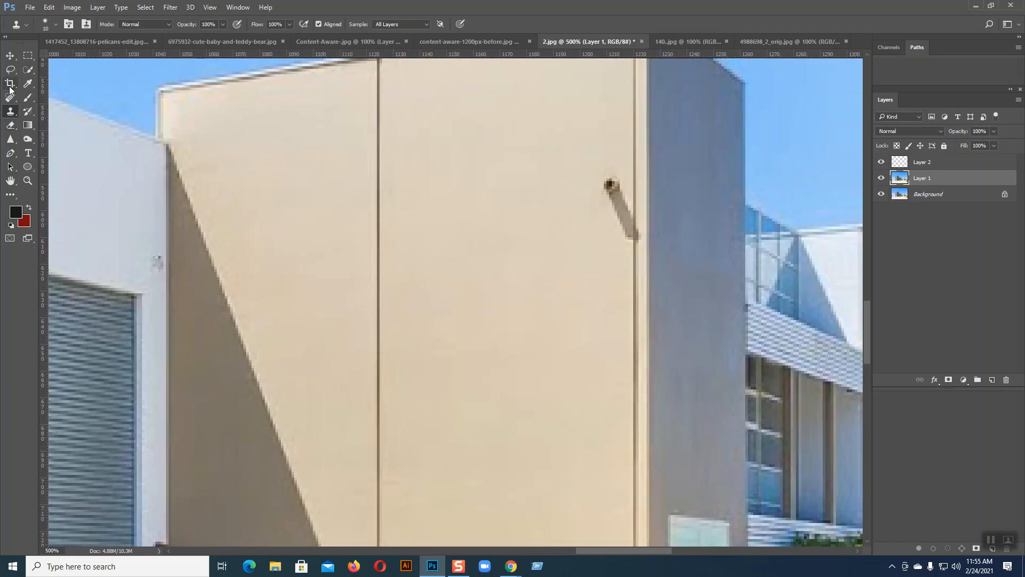
pyautogui.click(11, 70)
pyautogui.moveTo(626, 188)
pyautogui.mouseDown()
pyautogui.moveTo(611, 165)
pyautogui.moveTo(600, 176)
pyautogui.moveTo(611, 241)
pyautogui.moveTo(626, 253)
pyautogui.moveTo(643, 230)
pyautogui.mouseUp()
pyautogui.moveTo(627, 187); pyautogui.dragTo(627, 187)
pyautogui.click(47, 8)
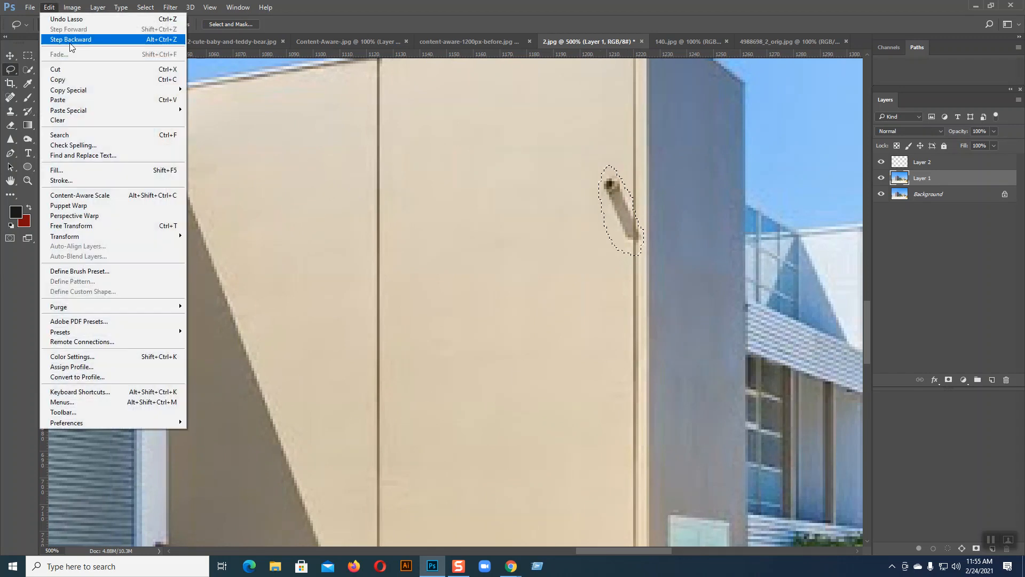
pyautogui.click(83, 170)
pyautogui.click(616, 122)
pyautogui.hotkey('ctrl', 'd')
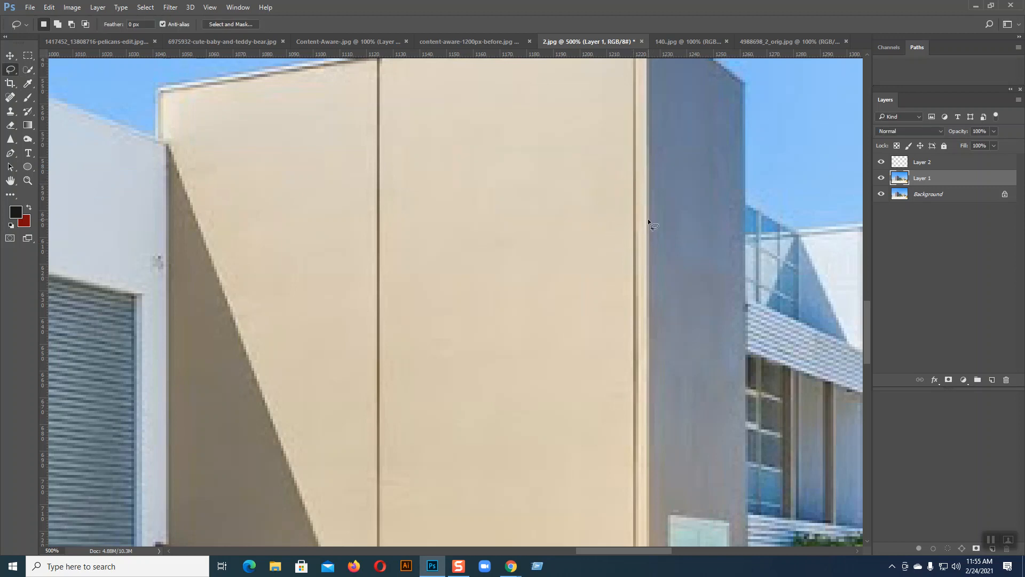
# Lasso the small fixture on the white wall above the roller door's right corner and remove it with Content-Aware fill.
pyautogui.hotkey('ctrl', '-')
pyautogui.hotkey('ctrl', '-')
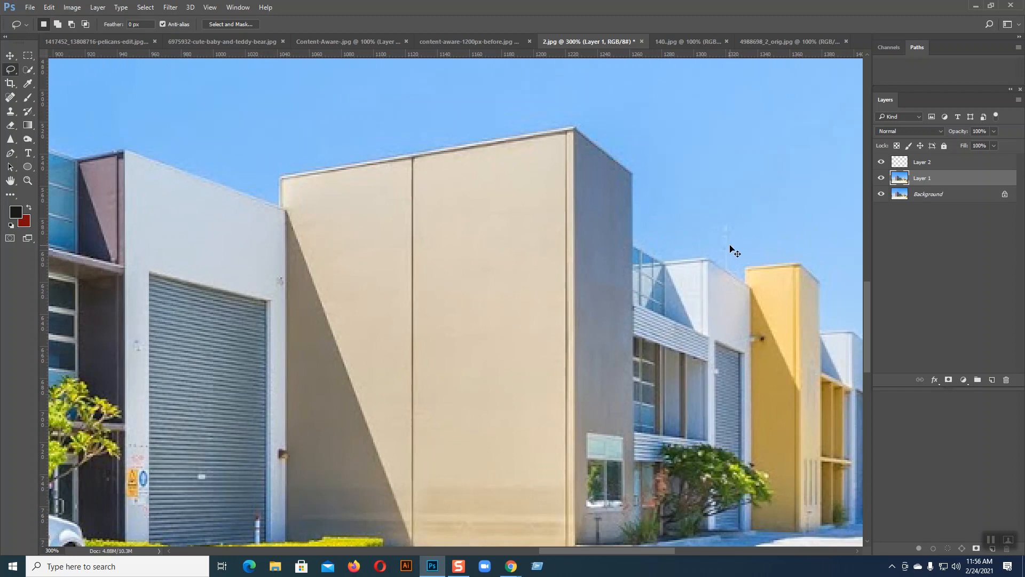
pyautogui.hotkey('ctrl', '-')
pyautogui.hotkey('ctrl', '+')
pyautogui.hotkey('ctrl', '+')
pyautogui.hotkey('ctrl', '+')
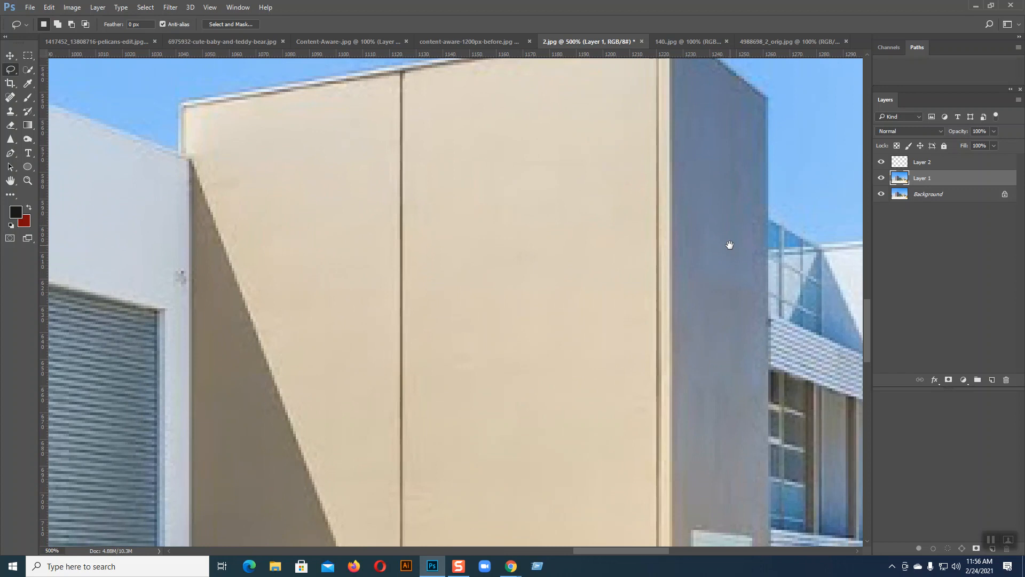
pyautogui.moveTo(421, 344); pyautogui.dragTo(574, 321)
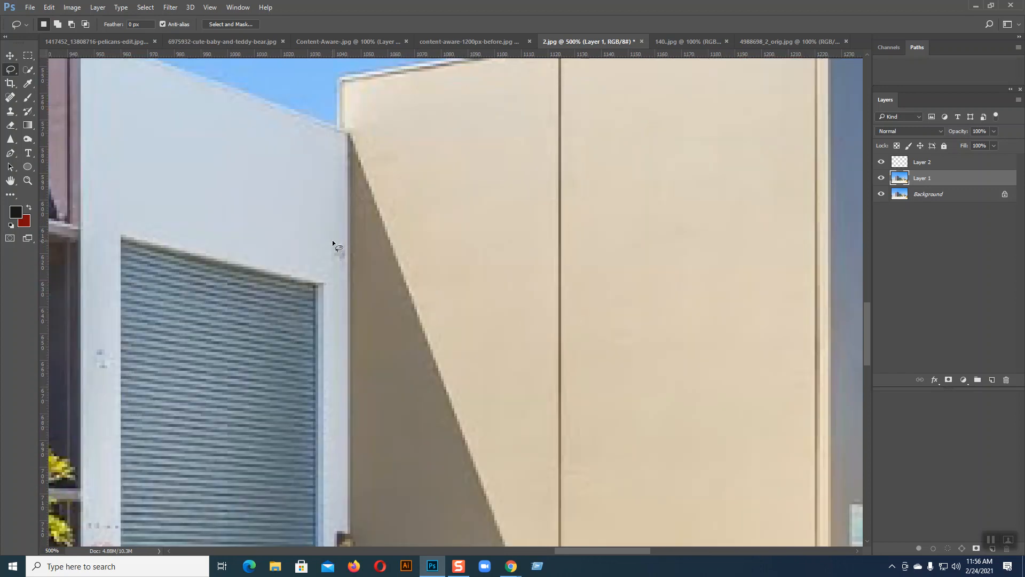
pyautogui.moveTo(333, 242)
pyautogui.mouseDown()
pyautogui.moveTo(343, 265)
pyautogui.moveTo(327, 250)
pyautogui.mouseUp()
pyautogui.click(48, 7)
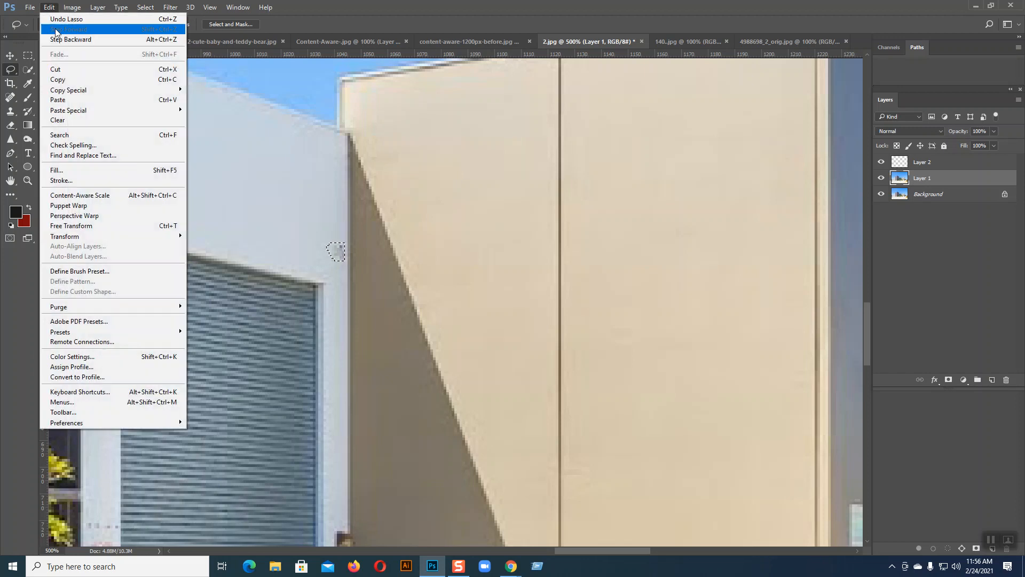
pyautogui.click(69, 165)
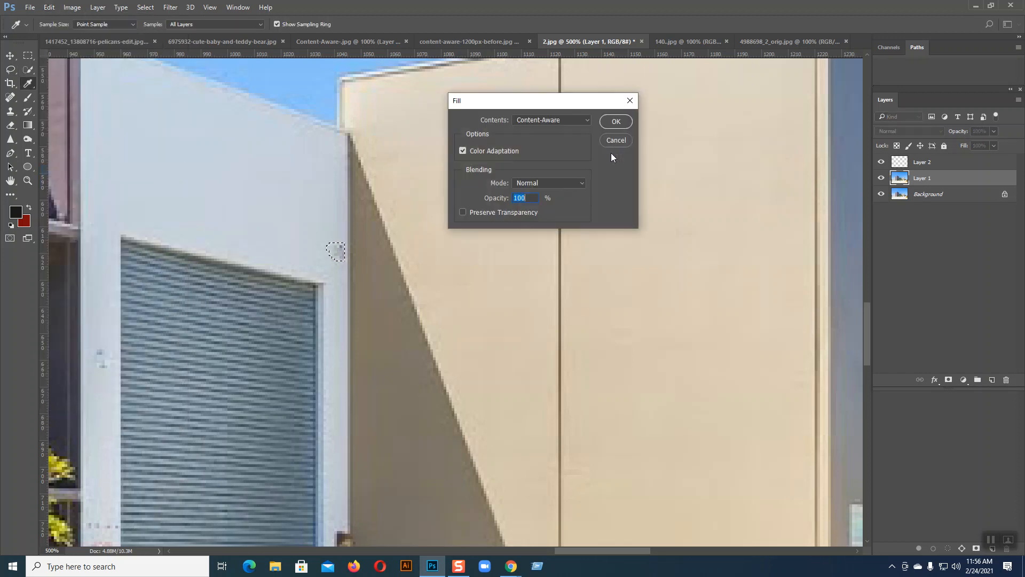
pyautogui.click(615, 122)
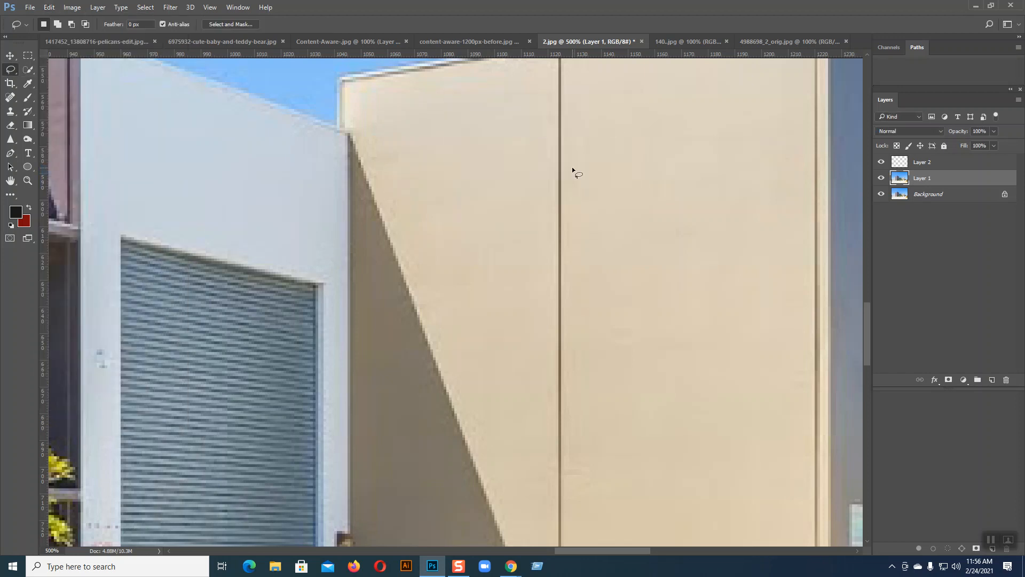
# Lasso the dark light fixture on the pillar between the roller door and beige wall, remove it with Content-Aware fill, and deselect.
pyautogui.scroll(-4, 572, 167)
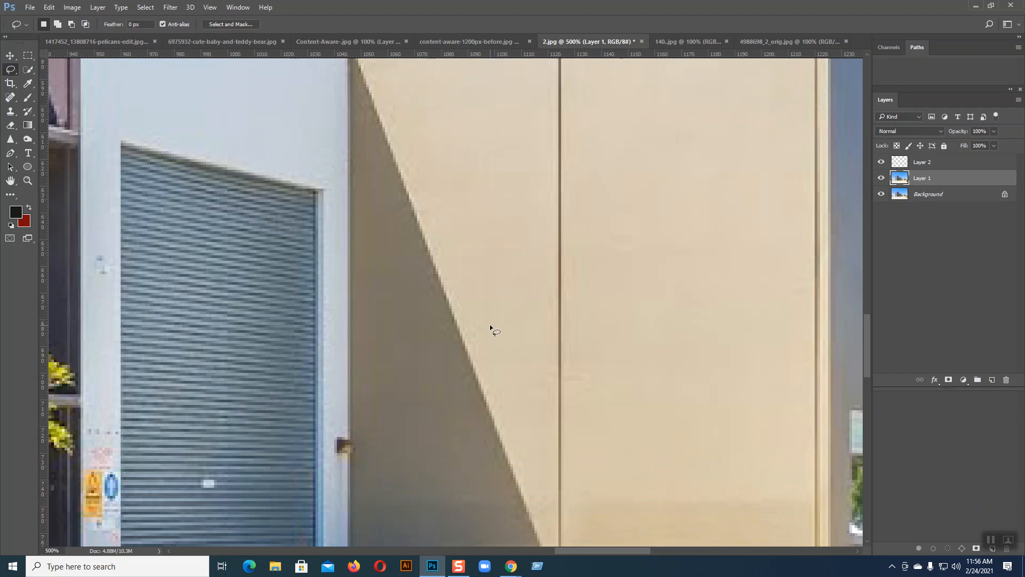
pyautogui.hotkey('ctrl', '+')
pyautogui.moveTo(456, 382)
pyautogui.mouseDown()
pyautogui.moveTo(347, 290)
pyautogui.moveTo(334, 300)
pyautogui.moveTo(337, 318)
pyautogui.moveTo(355, 326)
pyautogui.moveTo(370, 309)
pyautogui.mouseUp()
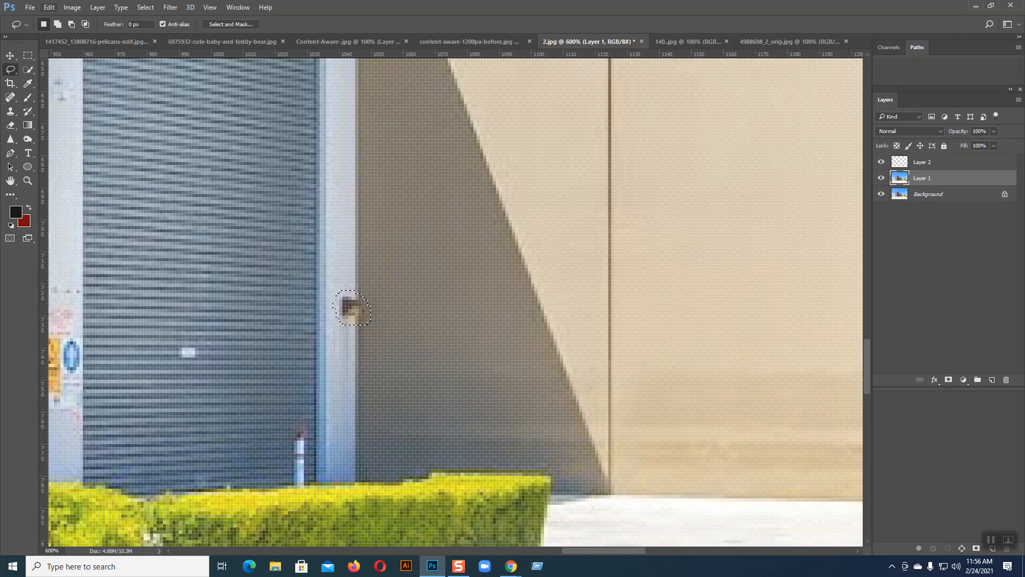
pyautogui.click(49, 7)
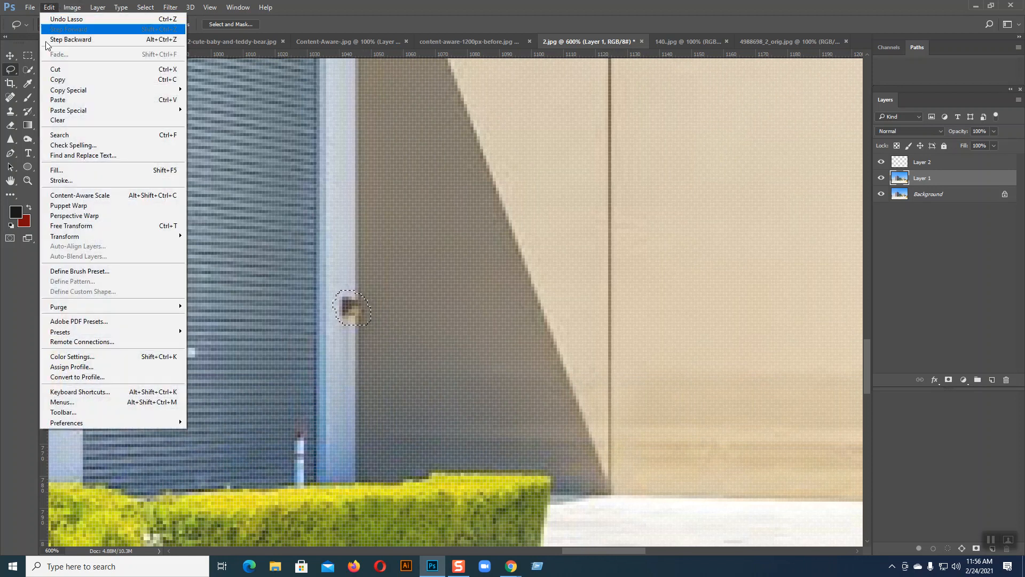
pyautogui.click(70, 167)
pyautogui.click(614, 123)
pyautogui.hotkey('ctrl', 'd')
pyautogui.hotkey('ctrl', '-')
pyautogui.hotkey('ctrl', '-')
pyautogui.hotkey('ctrl', '-')
pyautogui.hotkey('ctrl', '-')
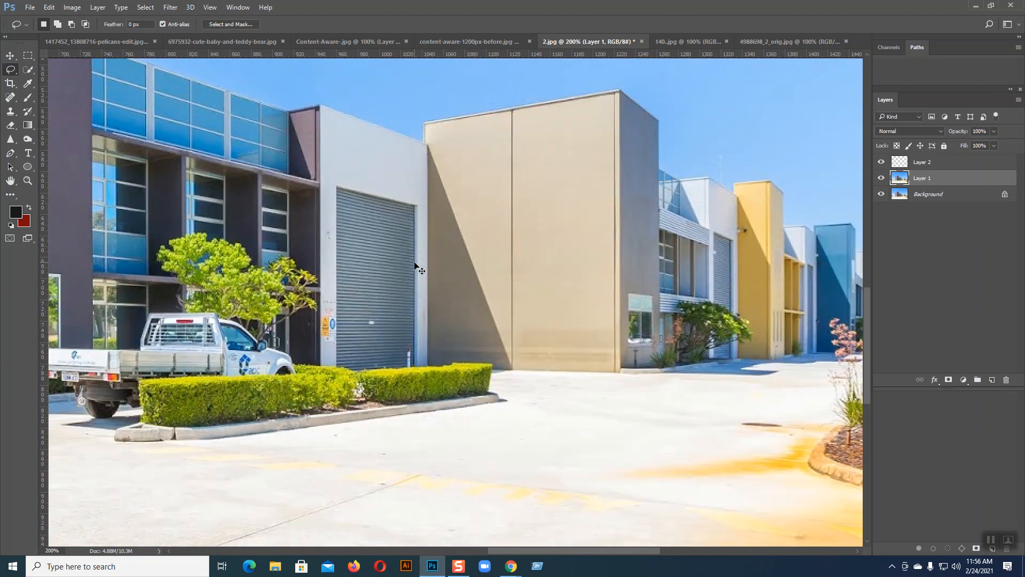
# Try removing the signs on the roller door's left pillar with a loose lasso and Content-Aware fill, then undo the fill and deselect.
pyautogui.hotkey('ctrl', '+')
pyautogui.hotkey('ctrl', '+')
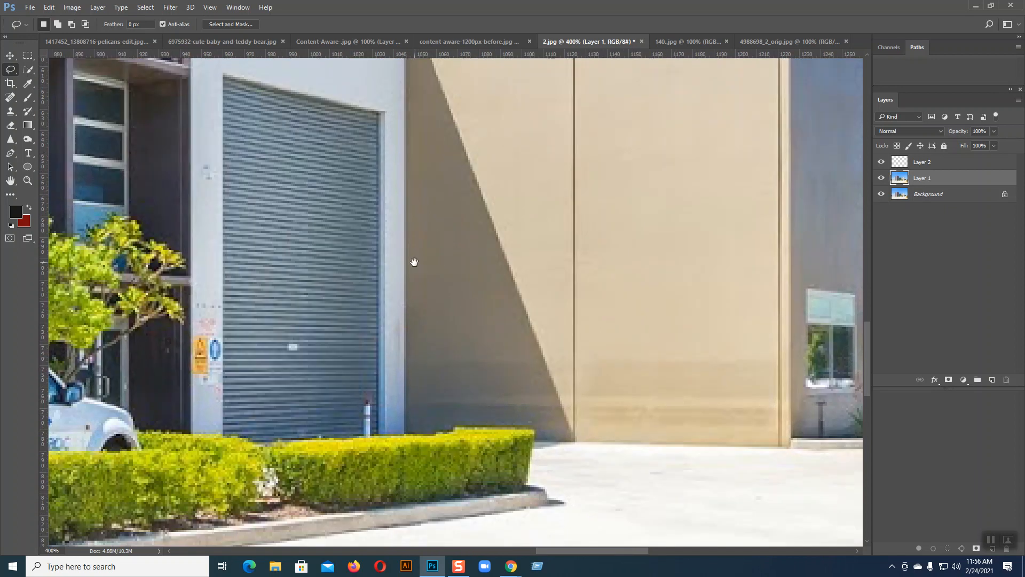
pyautogui.moveTo(424, 213)
pyautogui.mouseDown()
pyautogui.moveTo(570, 247)
pyautogui.moveTo(572, 228)
pyautogui.mouseUp()
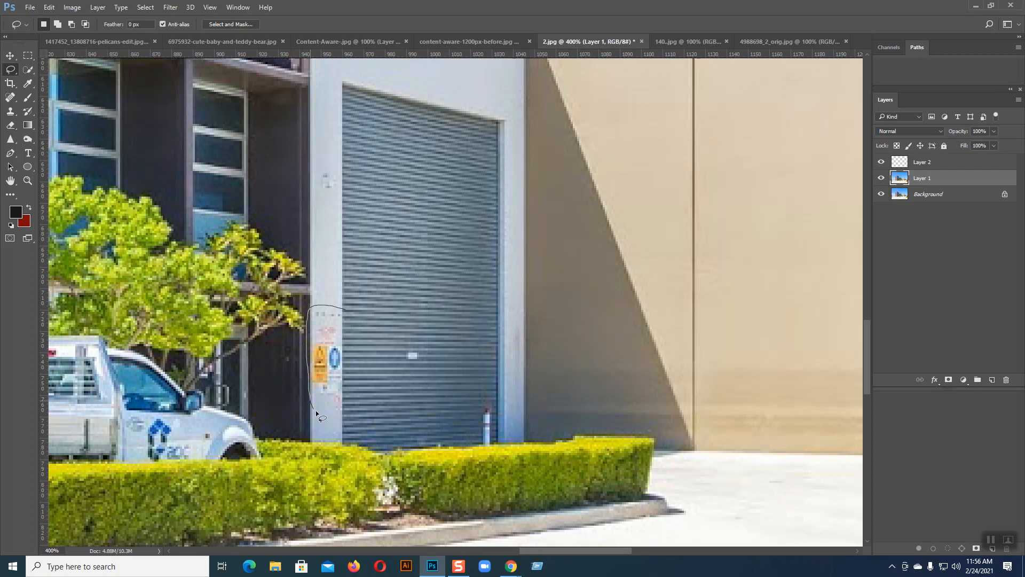
pyautogui.moveTo(346, 308); pyautogui.dragTo(346, 309)
pyautogui.click(49, 7)
pyautogui.click(63, 172)
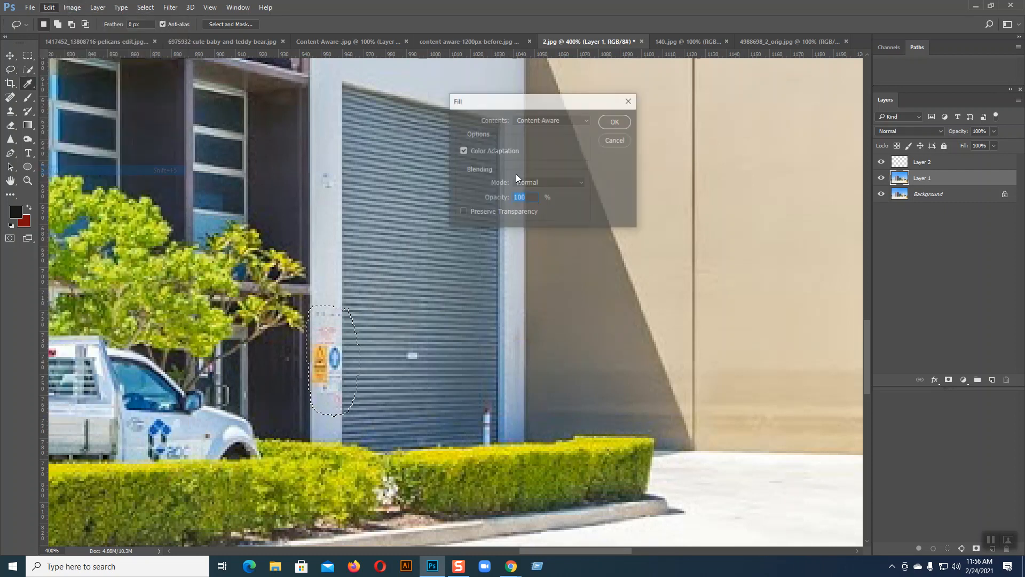
pyautogui.click(617, 126)
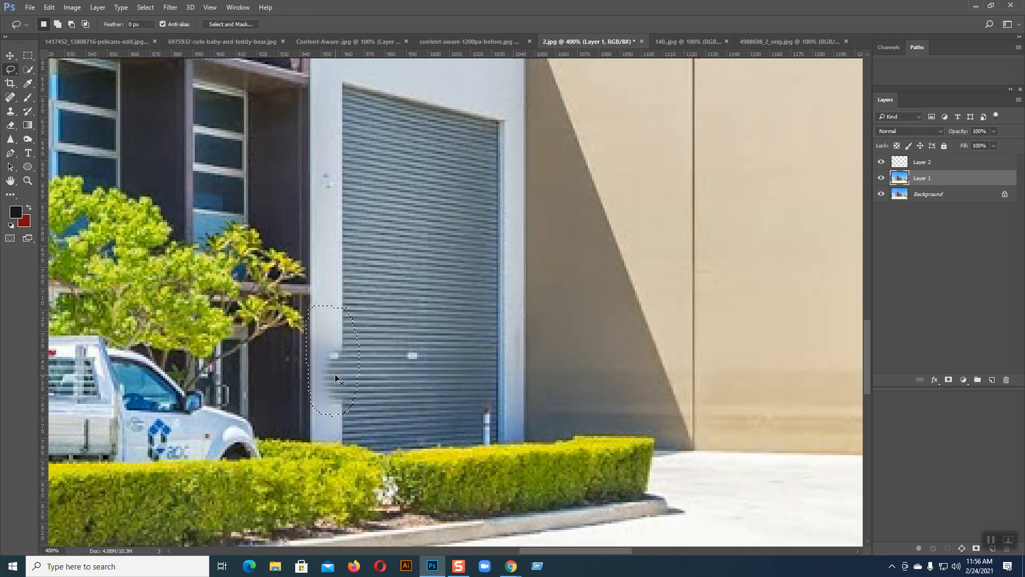
pyautogui.hotkey('ctrl', 'z')
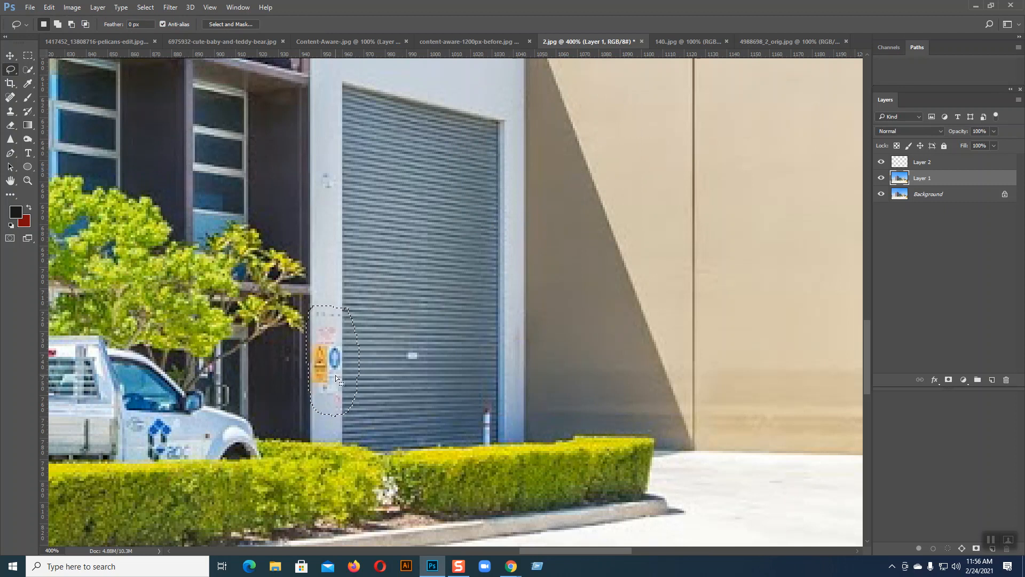
pyautogui.hotkey('ctrl', '+')
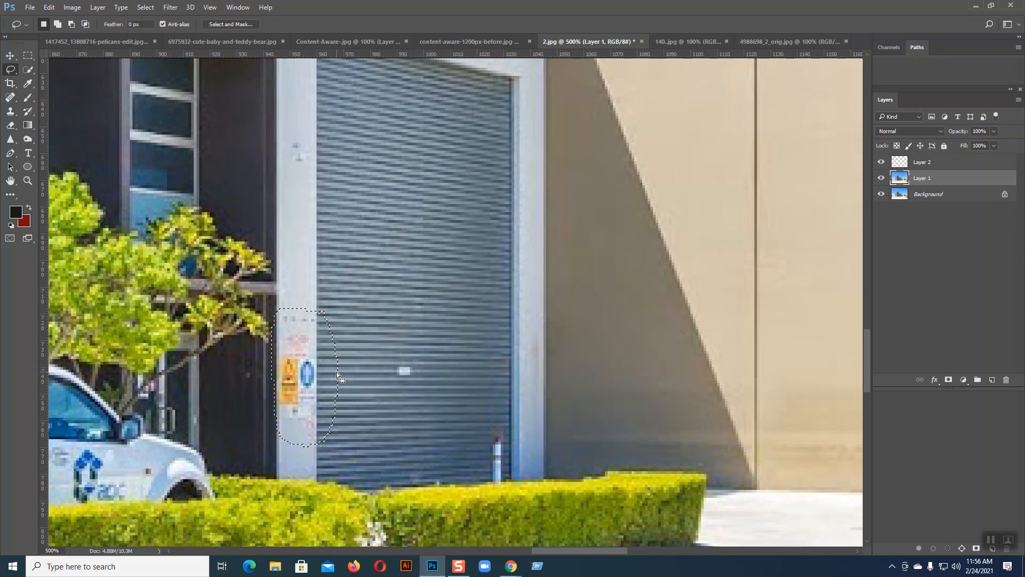
pyautogui.hotkey('ctrl', 'd')
# Outline the white pillar left of the roller door with the Polygonal Lasso, enclosing the signs and the small fixture above them.
pyautogui.rightClick(10, 72)
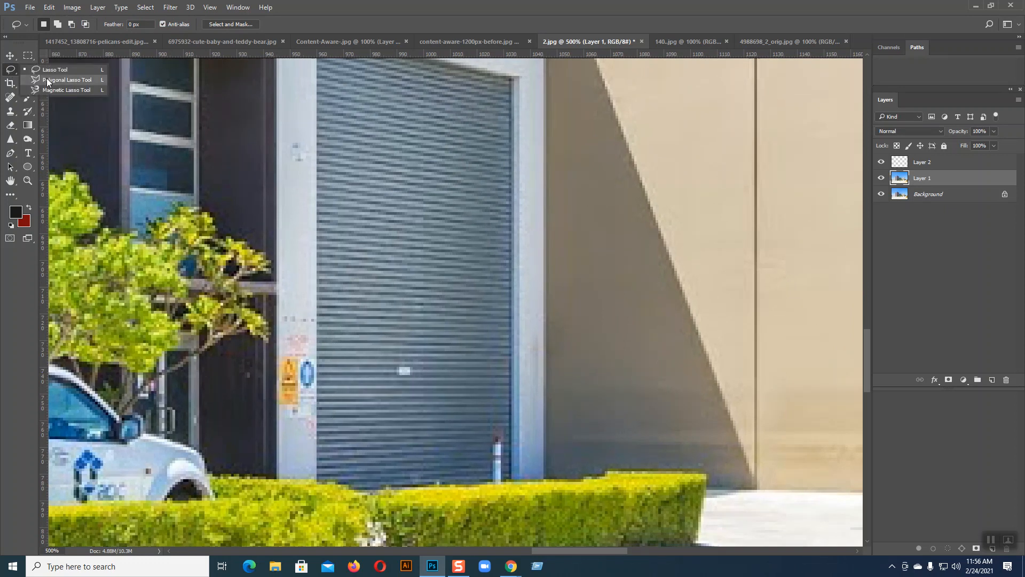
pyautogui.click(47, 79)
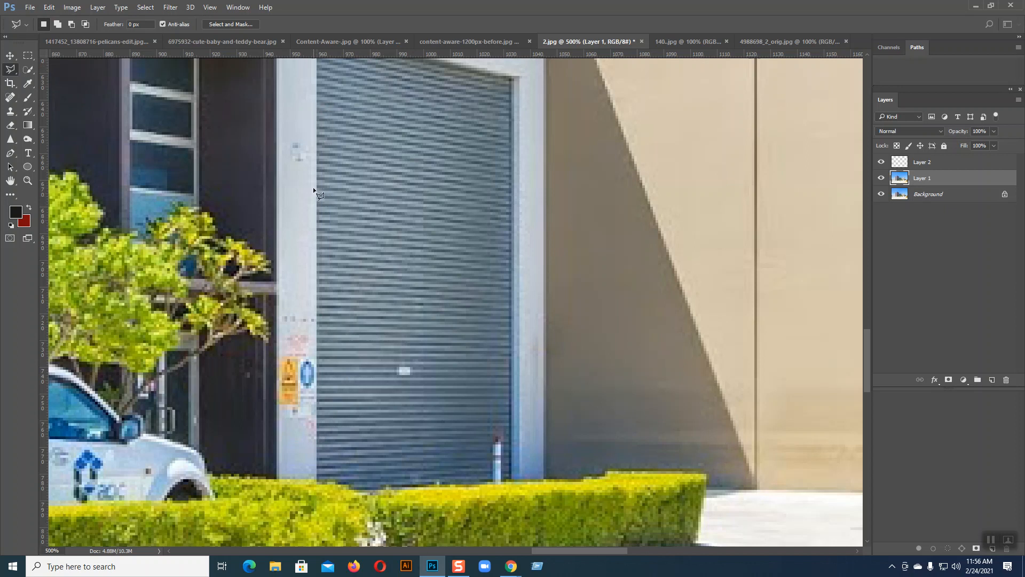
pyautogui.click(317, 107)
pyautogui.click(277, 470)
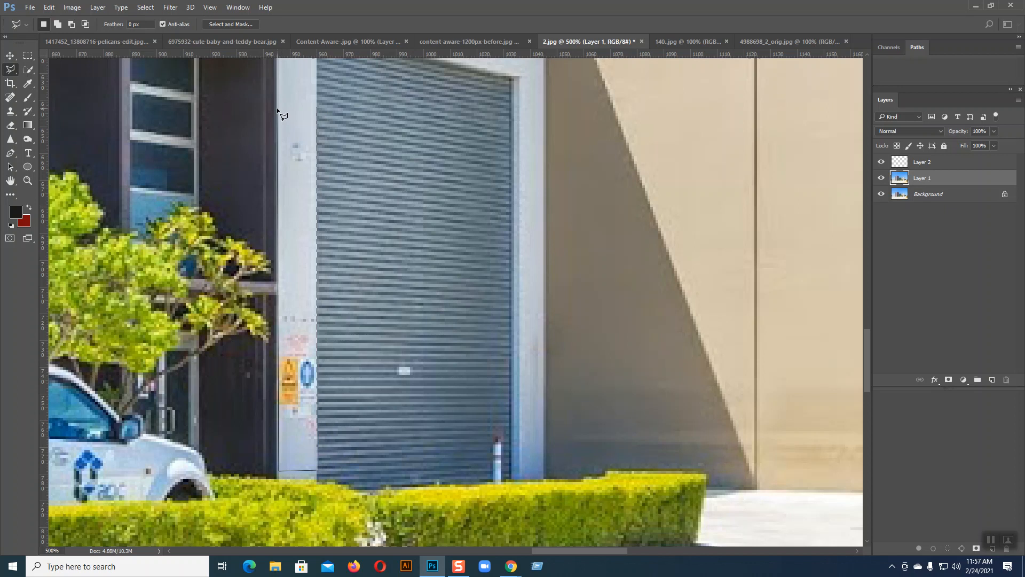
pyautogui.click(317, 114)
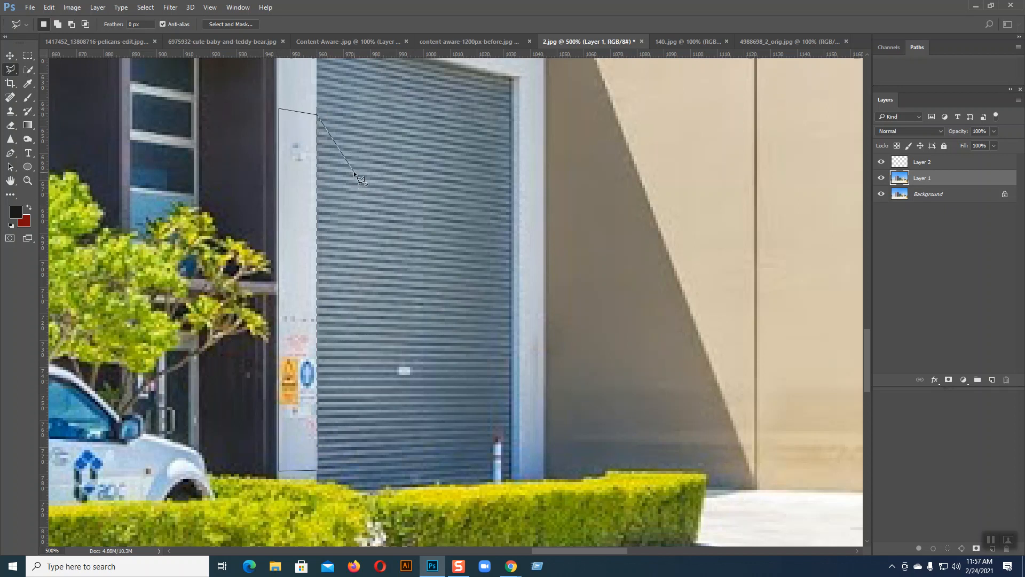
pyautogui.click(316, 108)
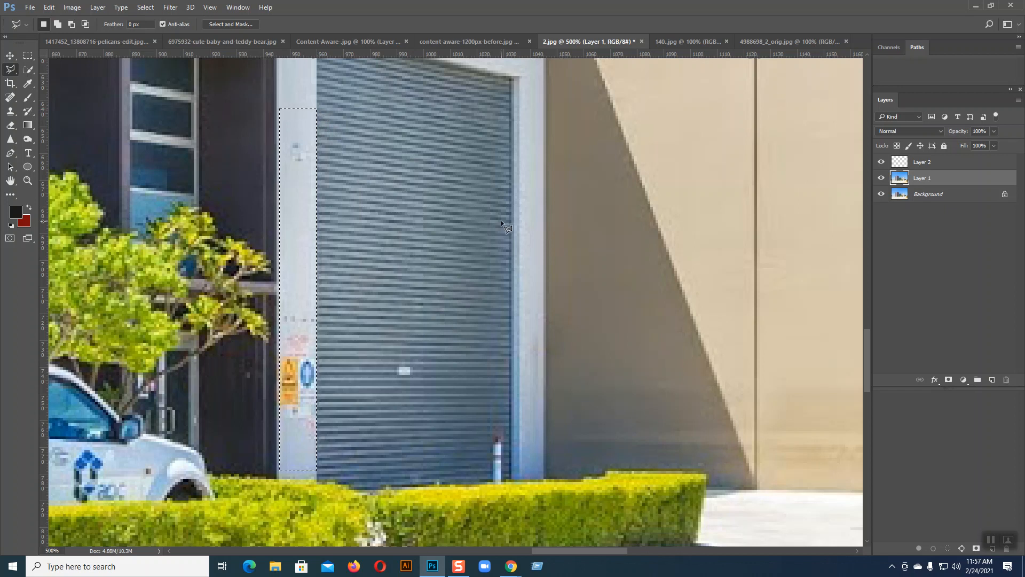
# Sample a clean part of the pillar with the Clone Stamp and add a new empty layer above Layer 2.
pyautogui.moveTo(10, 111)
pyautogui.mouseDown()
pyautogui.moveTo(72, 127)
pyautogui.moveTo(75, 112)
pyautogui.mouseUp()
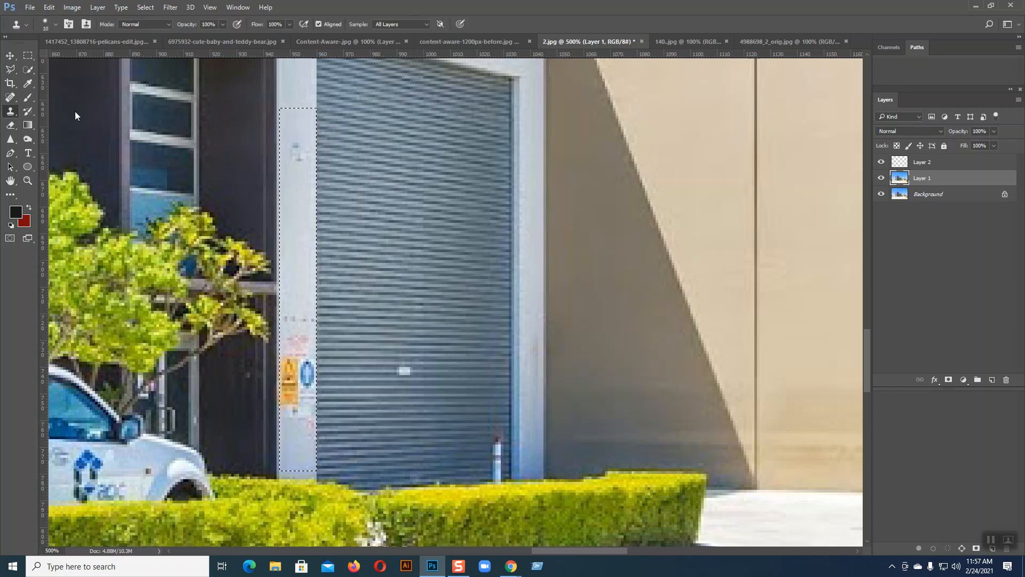
pyautogui.click(930, 163)
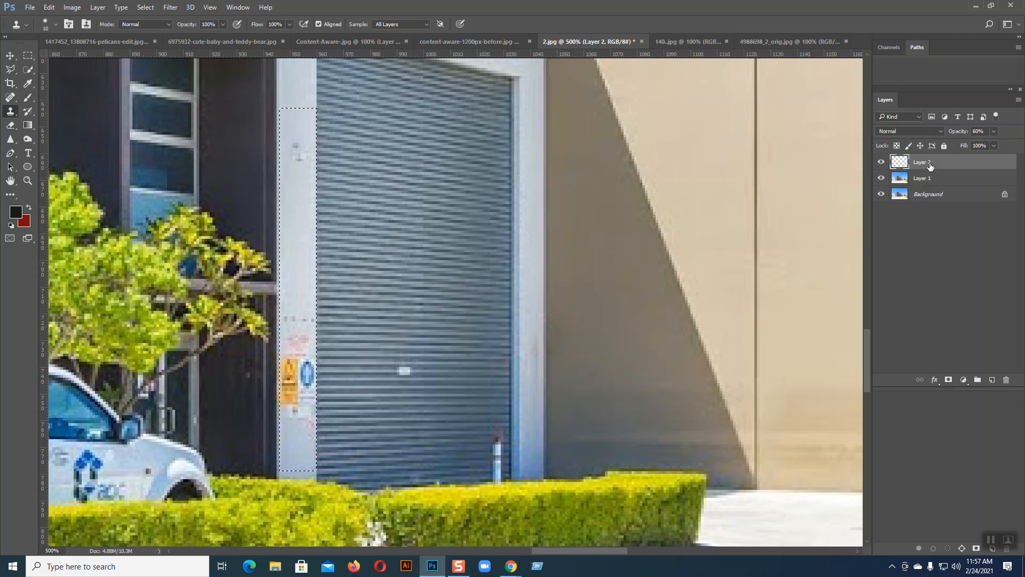
pyautogui.keyDown('alt'); pyautogui.click(297, 271); pyautogui.keyUp('alt')
pyautogui.moveTo(289, 319); pyautogui.dragTo(307, 331)
pyautogui.hotkey('ctrl', 'shift', 'alt', 'n')
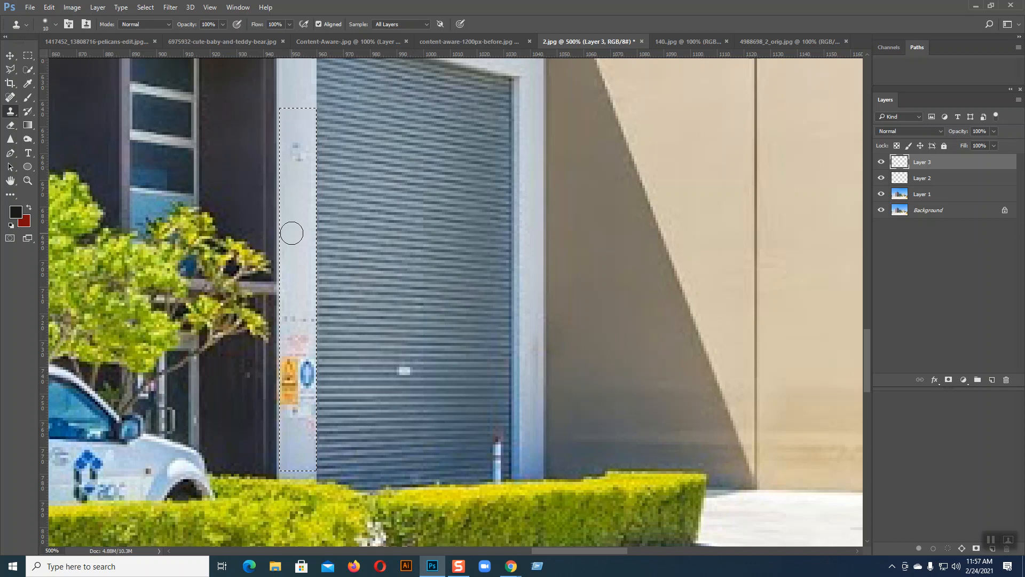
# Clone clean pillar surface over the red markings and the upper edge of the orange and blue signs, redoing the first stroke.
pyautogui.moveTo(286, 297)
pyautogui.mouseDown()
pyautogui.moveTo(286, 335)
pyautogui.moveTo(300, 316)
pyautogui.mouseUp()
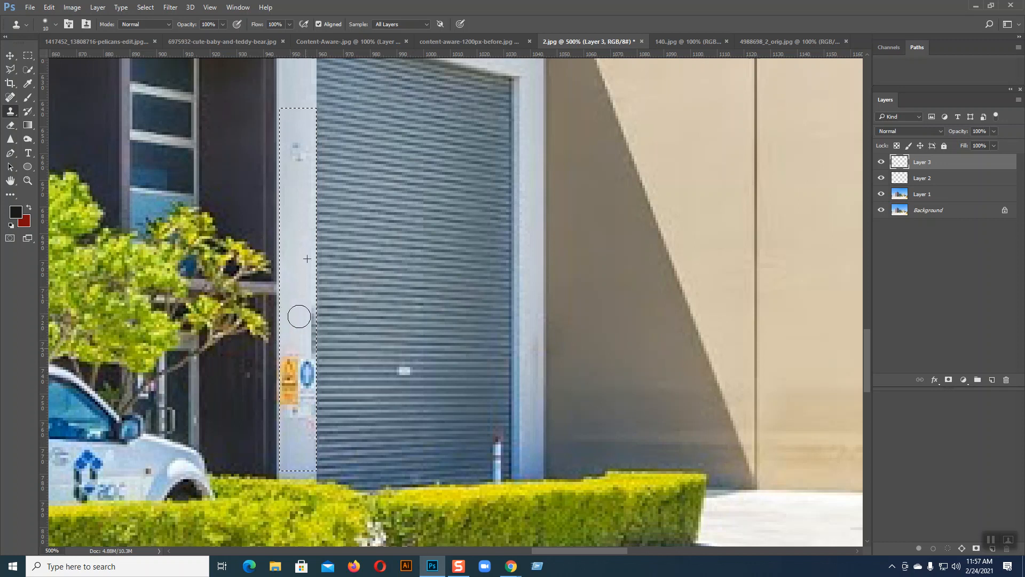
pyautogui.hotkey('ctrl', 'z')
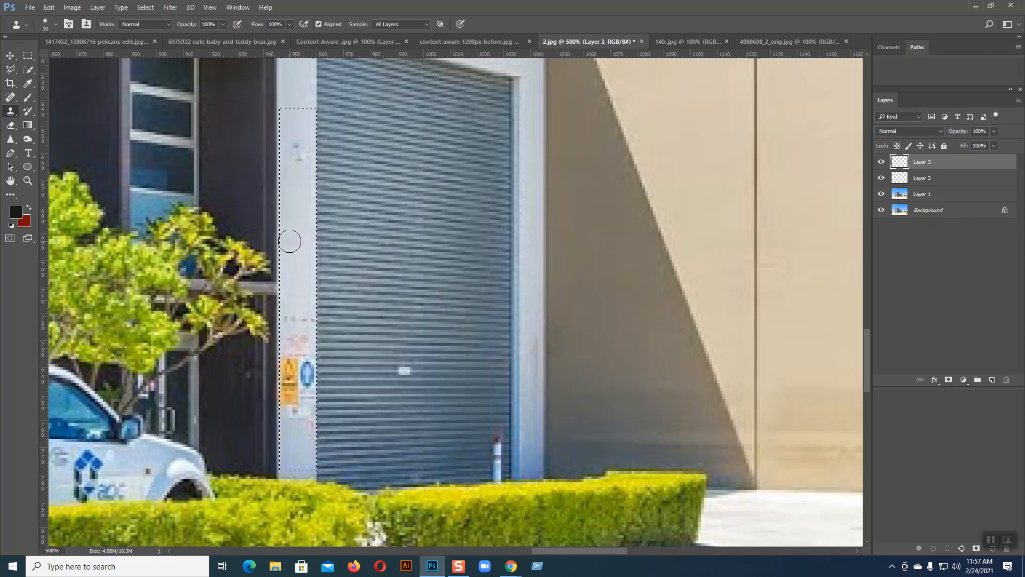
pyautogui.moveTo(290, 241)
pyautogui.mouseDown()
pyautogui.moveTo(288, 349)
pyautogui.moveTo(293, 313)
pyautogui.moveTo(290, 348)
pyautogui.moveTo(293, 314)
pyautogui.moveTo(301, 355)
pyautogui.moveTo(303, 320)
pyautogui.moveTo(306, 337)
pyautogui.moveTo(302, 360)
pyautogui.mouseUp()
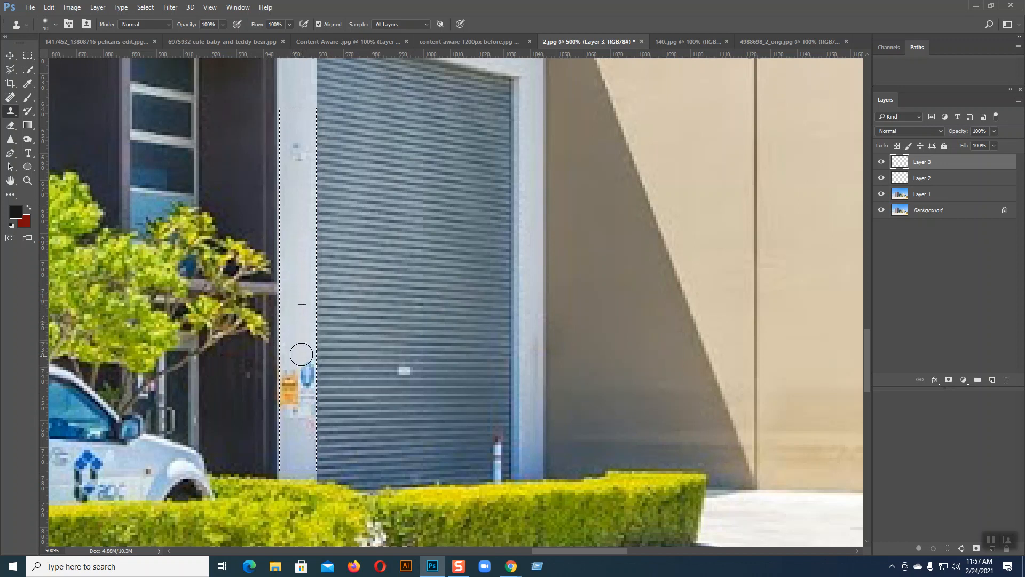
# Try cloning over the rest of the orange and blue signs, then undo those strokes.
pyautogui.moveTo(290, 266)
pyautogui.mouseDown()
pyautogui.moveTo(284, 386)
pyautogui.moveTo(292, 345)
pyautogui.moveTo(295, 387)
pyautogui.moveTo(302, 366)
pyautogui.moveTo(305, 384)
pyautogui.moveTo(305, 354)
pyautogui.moveTo(311, 388)
pyautogui.mouseUp()
pyautogui.hotkey('ctrl', 'z')
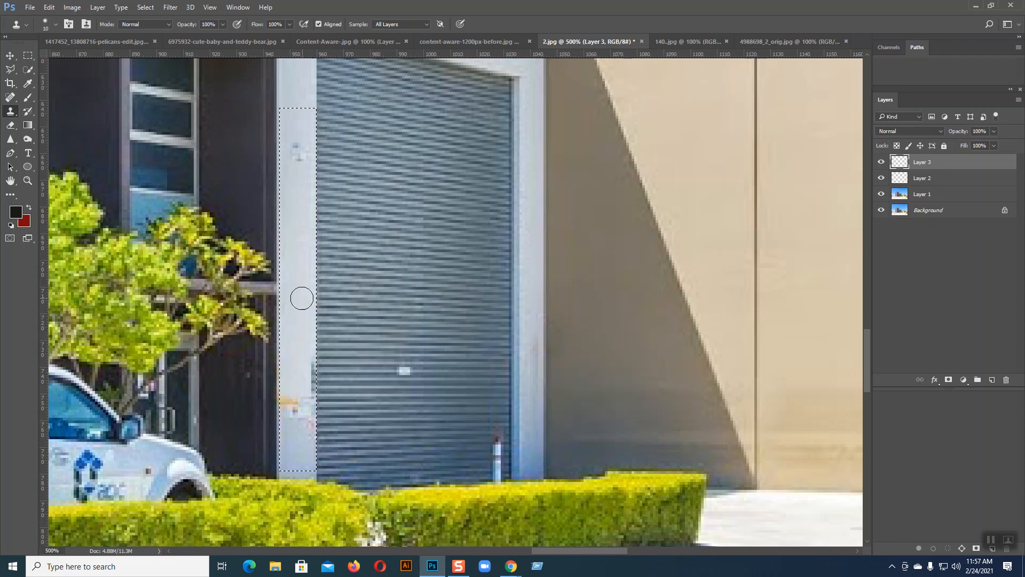
pyautogui.hotkey('ctrl', 'z')
pyautogui.click(289, 299)
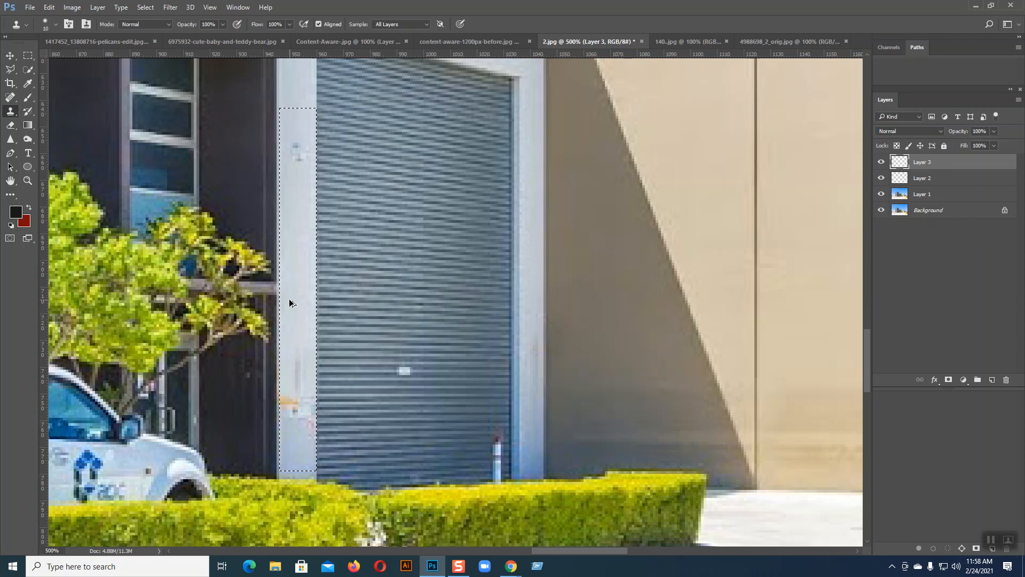
pyautogui.hotkey('ctrl', 'z')
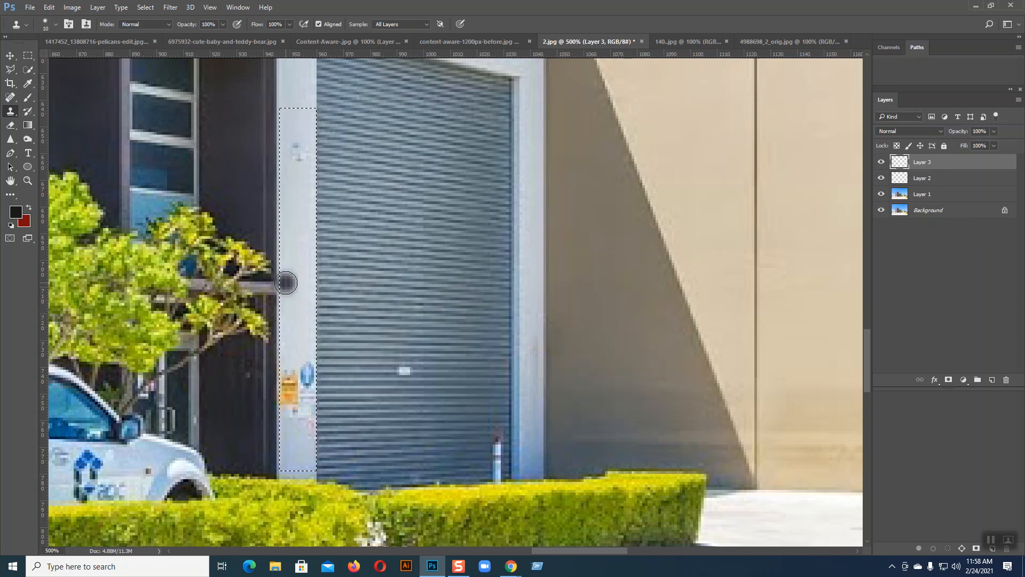
# Clone clean pillar surface over the remaining signs and the small fixture higher up, then deselect.
pyautogui.moveTo(290, 362)
pyautogui.mouseDown()
pyautogui.moveTo(289, 409)
pyautogui.moveTo(300, 371)
pyautogui.moveTo(302, 411)
pyautogui.moveTo(299, 355)
pyautogui.moveTo(306, 423)
pyautogui.mouseUp()
pyautogui.moveTo(292, 373)
pyautogui.mouseDown()
pyautogui.moveTo(288, 359)
pyautogui.moveTo(306, 416)
pyautogui.mouseUp()
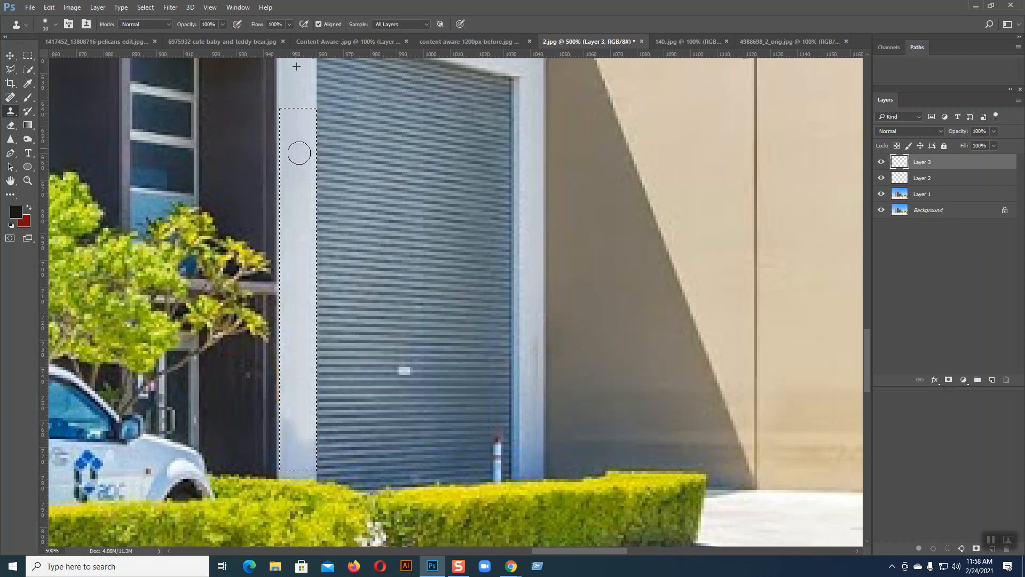
pyautogui.hotkey('ctrl', 'd')
pyautogui.hotkey('ctrl', '-')
pyautogui.hotkey('ctrl', '-')
pyautogui.hotkey('ctrl', '-')
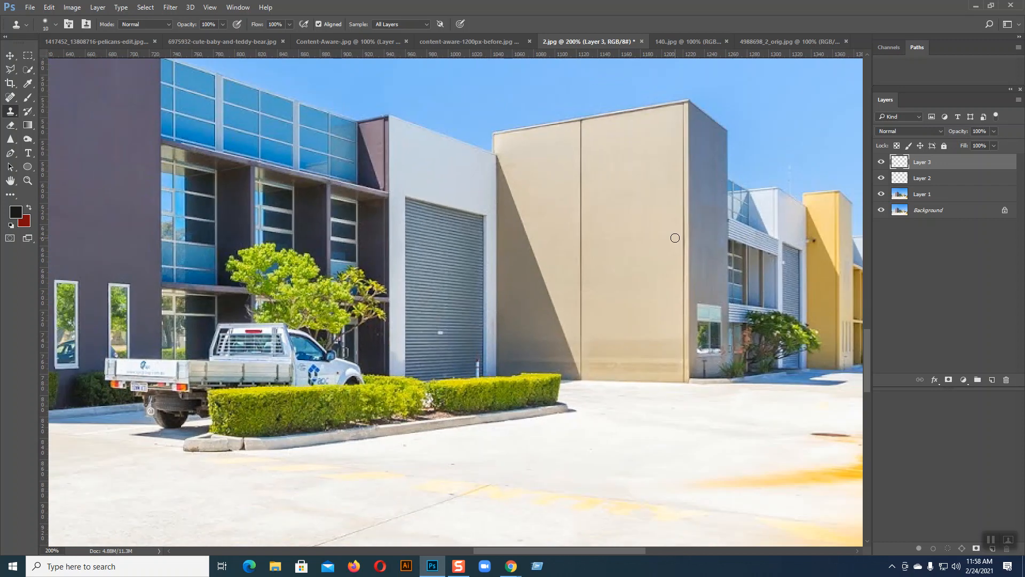
pyautogui.hotkey('ctrl', '-')
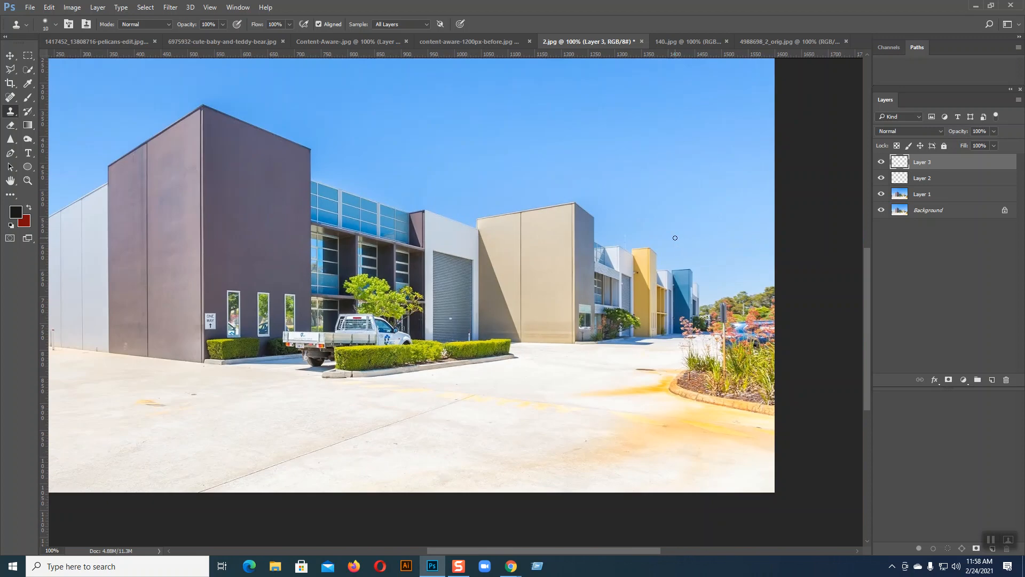
pyautogui.hotkey('ctrl', '-')
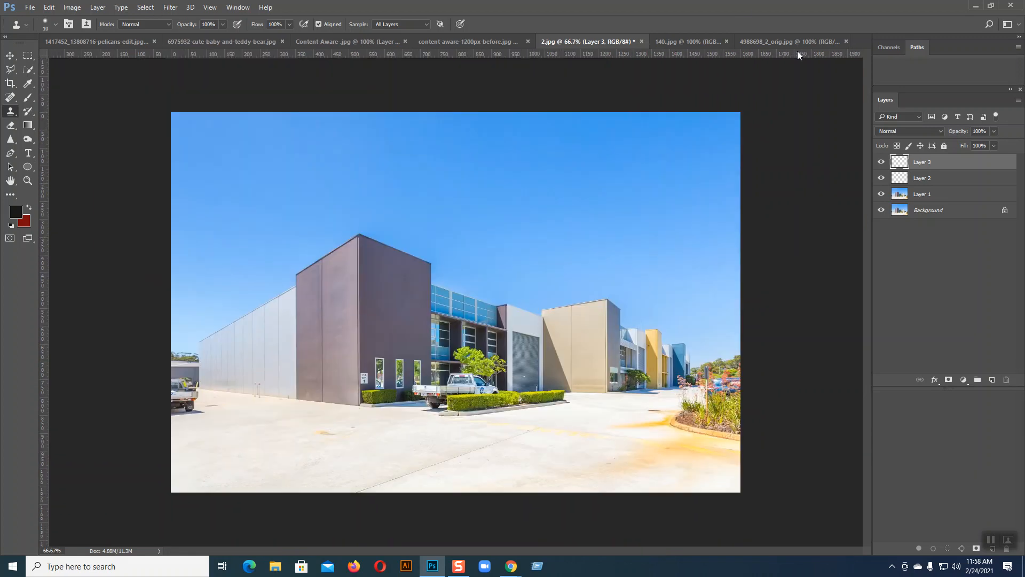
pyautogui.hotkey('ctrl', '+')
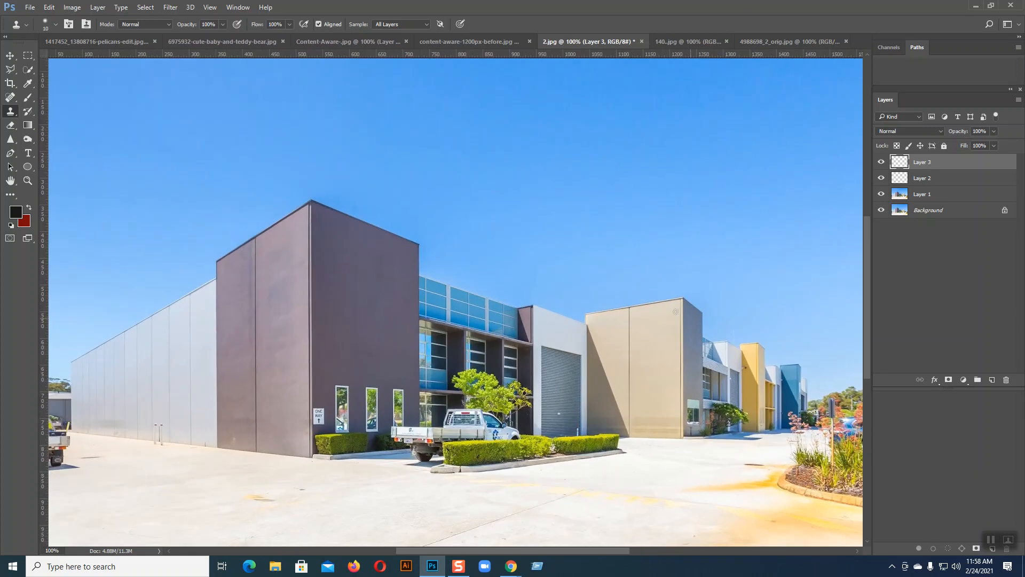
# Merge Layer 1, Layer 2 and Layer 3 into one layer above the Background.
pyautogui.keyDown('shift'); pyautogui.click(920, 196); pyautogui.keyUp('shift')
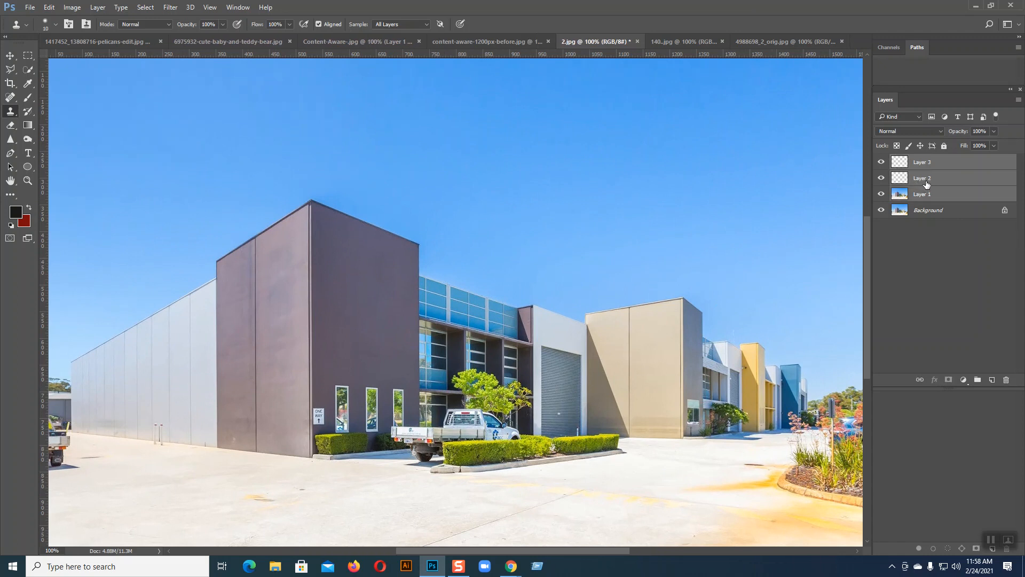
pyautogui.rightClick(926, 184)
pyautogui.click(801, 388)
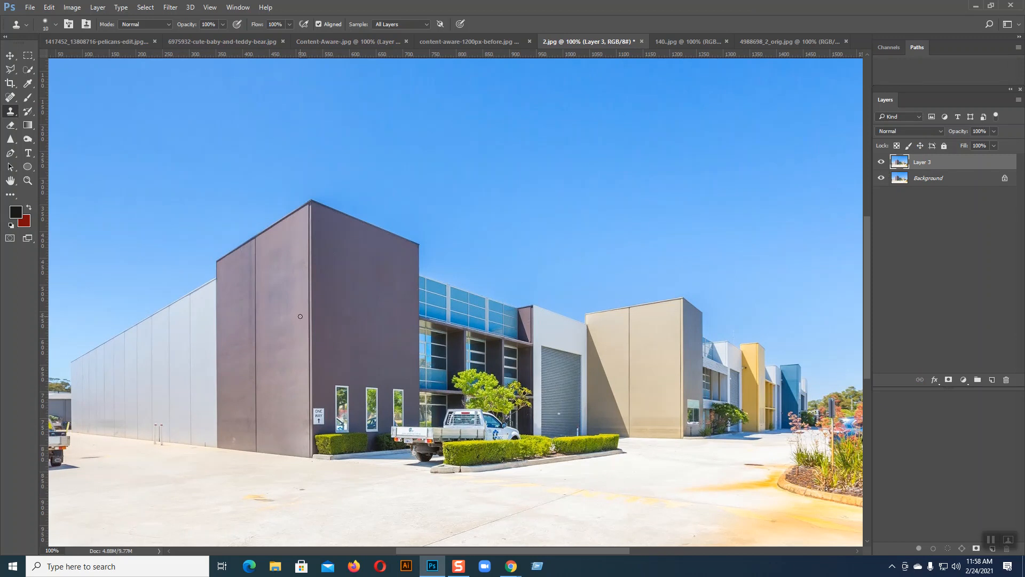
# Compare the retouched building photo with the original by repeatedly hiding and showing the merged layer.
pyautogui.click(881, 166)
pyautogui.click(881, 166)
pyautogui.click(881, 166)
pyautogui.click(881, 166)
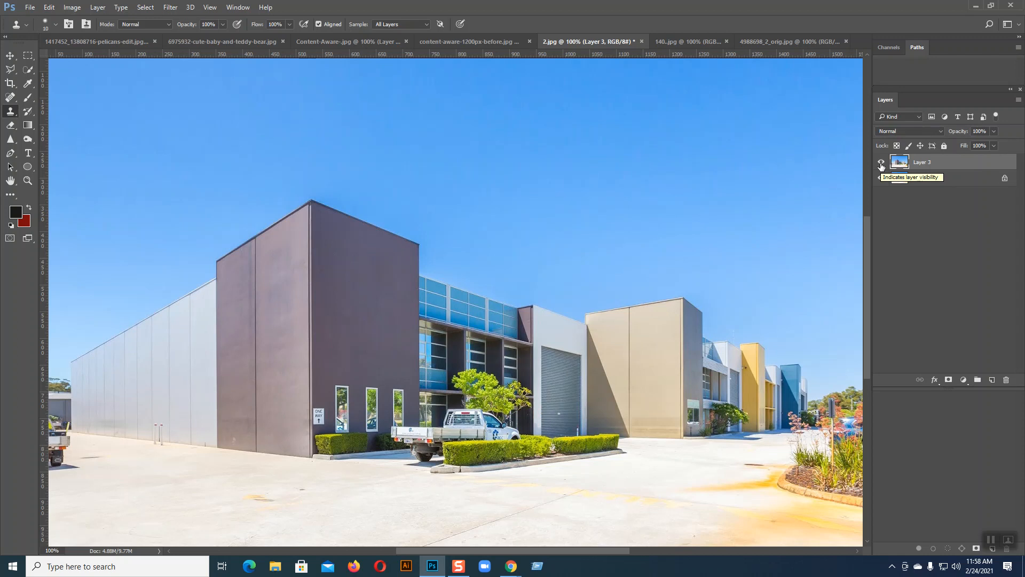
pyautogui.click(881, 165)
pyautogui.click(881, 166)
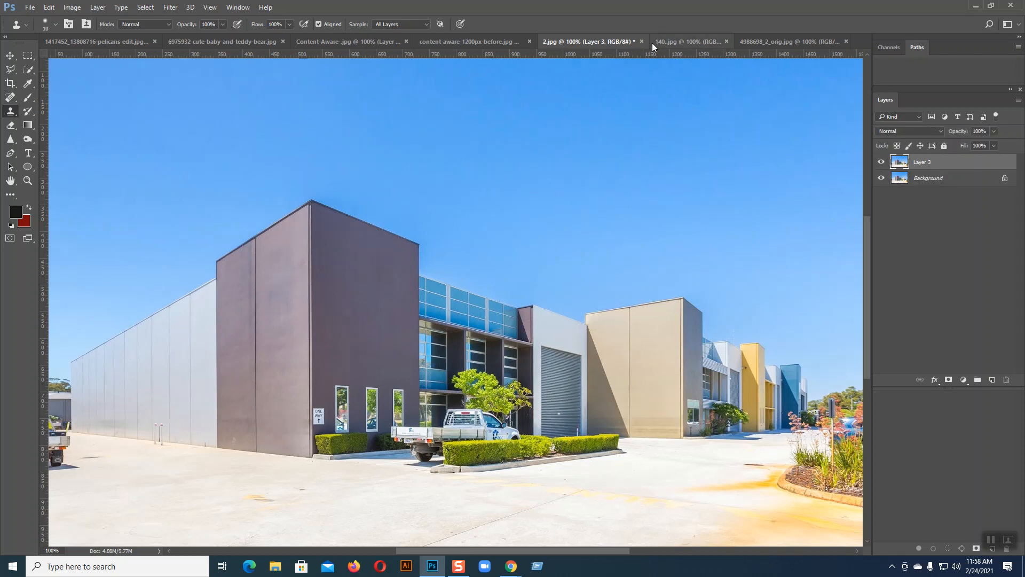
# Switch to the statue photo and copy a rectangular patch of the yellow wall beside the statue's right side onto a new layer.
pyautogui.click(681, 43)
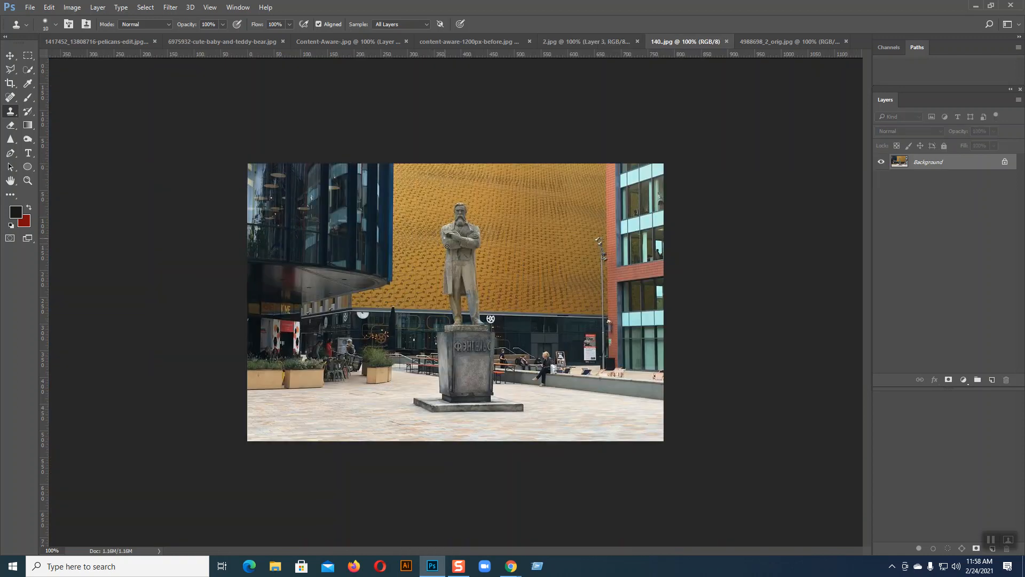
pyautogui.hotkey('ctrl', '+')
pyautogui.hotkey('ctrl', '+')
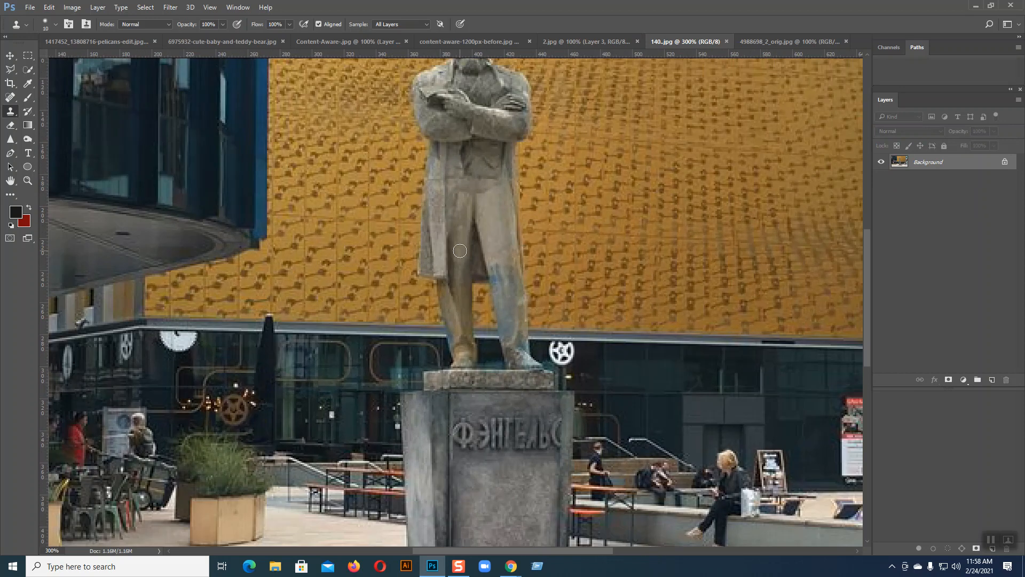
pyautogui.hotkey('ctrl', '-')
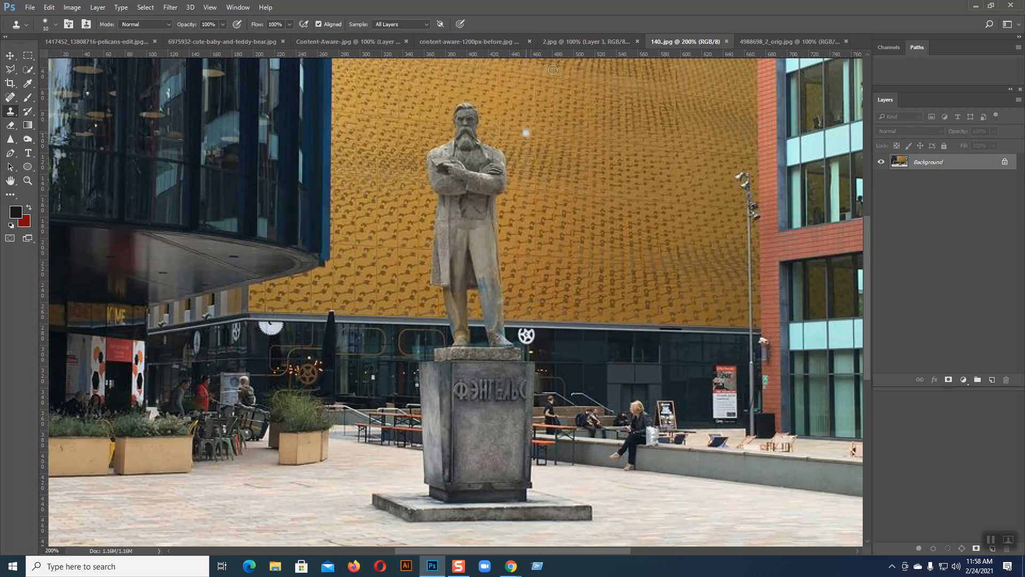
pyautogui.scroll(3, 540, 278)
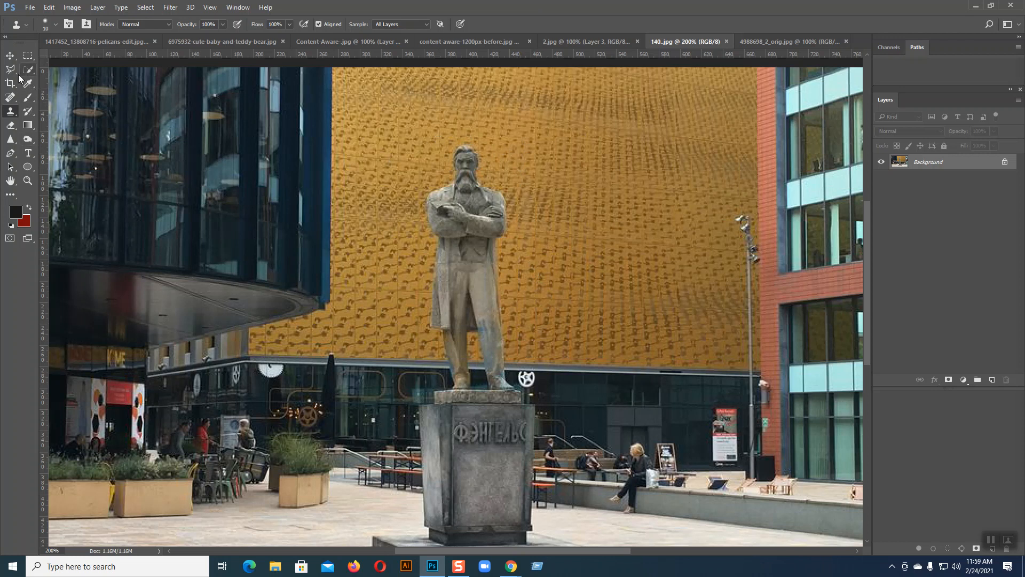
pyautogui.click(26, 58)
pyautogui.moveTo(516, 130); pyautogui.dragTo(657, 327)
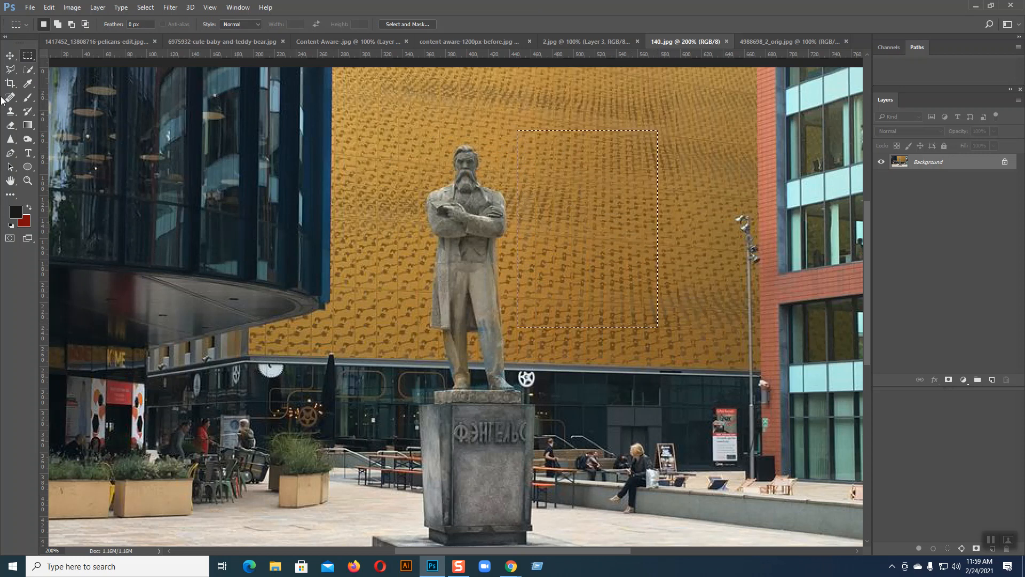
pyautogui.click(10, 55)
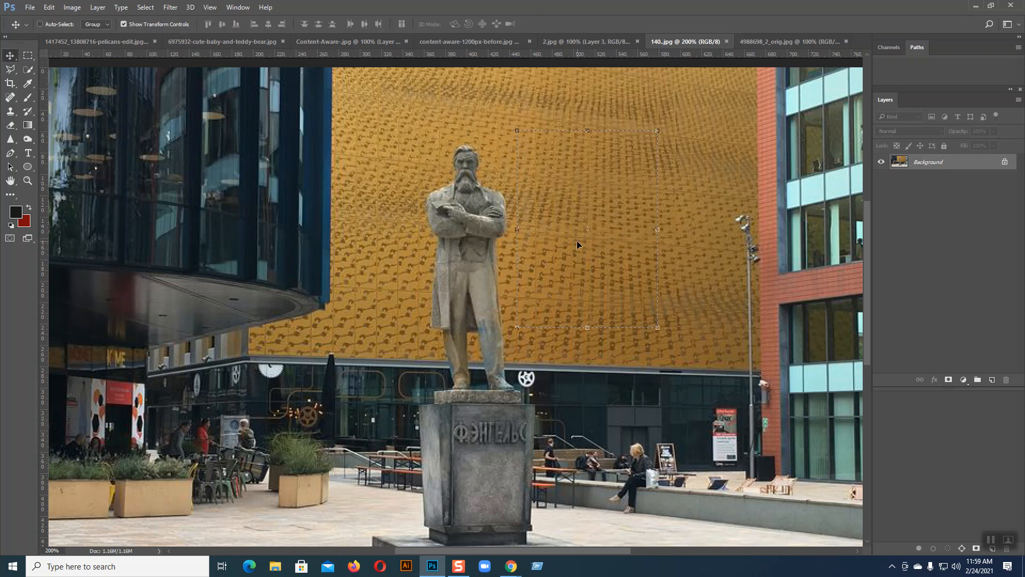
pyautogui.hotkey('ctrl', 'j')
# Move the copied wall patch over the statue's upper body, at about X 350, Y 146 px, and set its blend mode to Multiply.
pyautogui.hotkey('ctrl', 't')
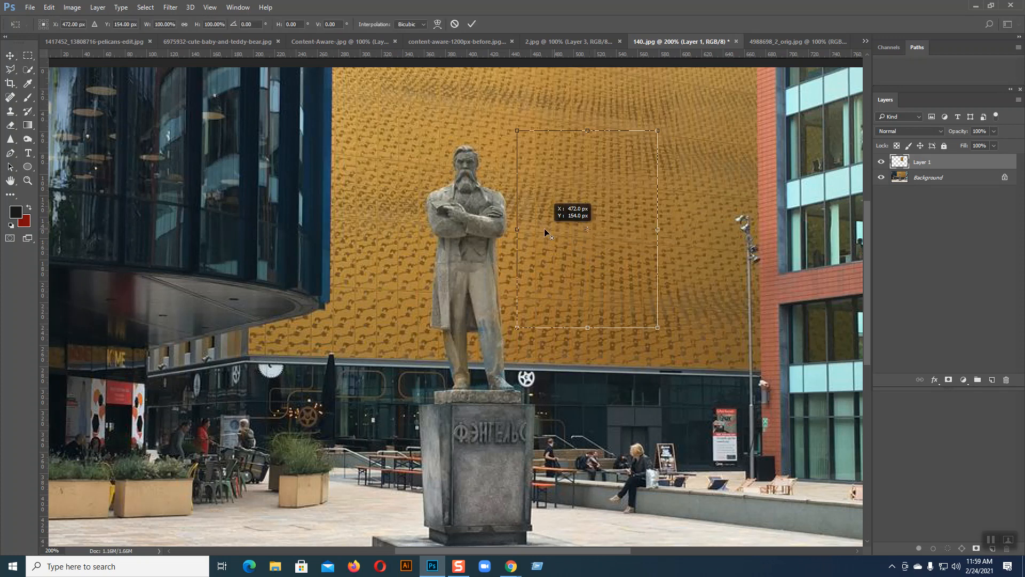
pyautogui.moveTo(562, 207); pyautogui.dragTo(457, 200)
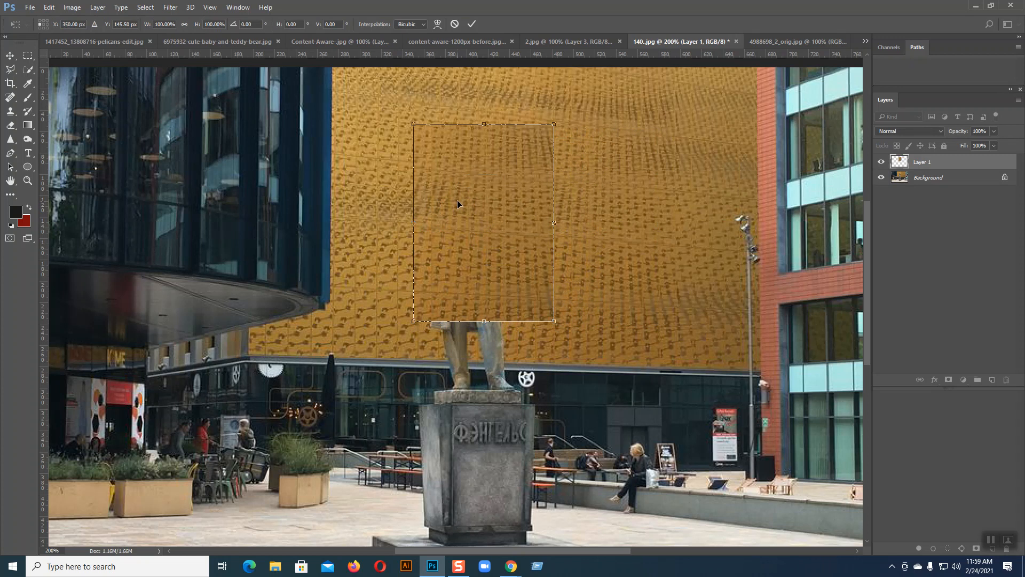
pyautogui.press('Return')
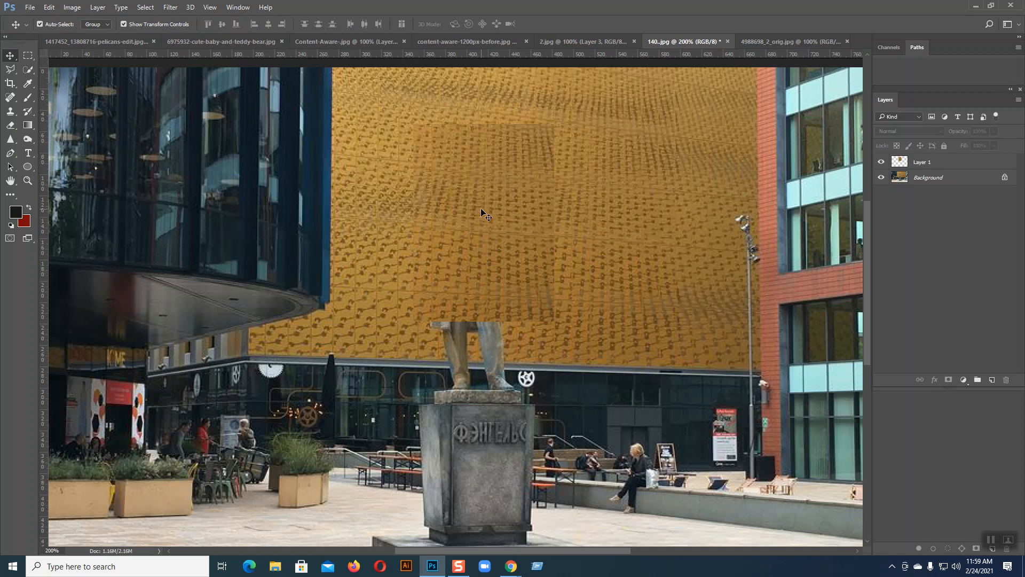
pyautogui.click(907, 130)
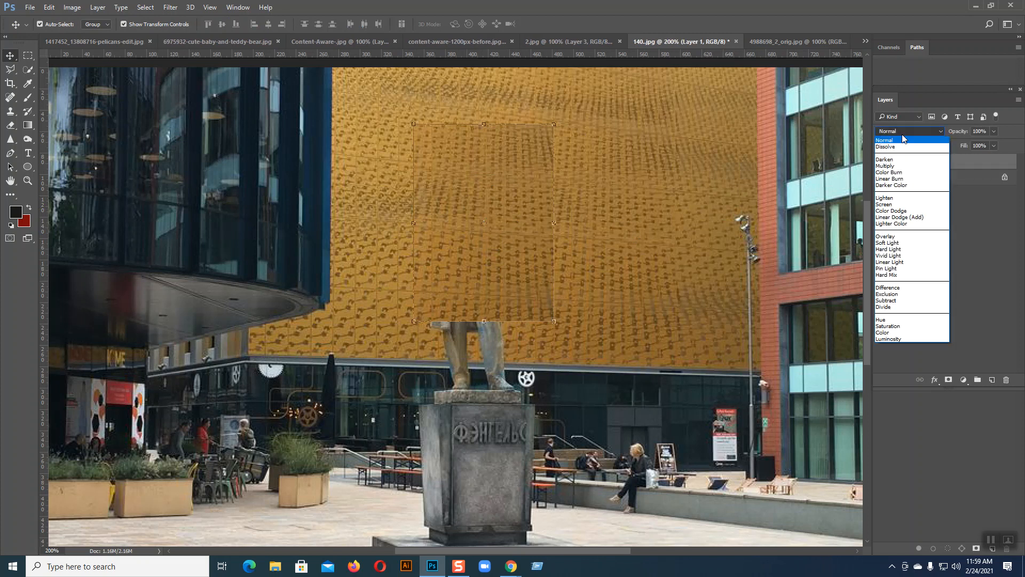
pyautogui.click(896, 156)
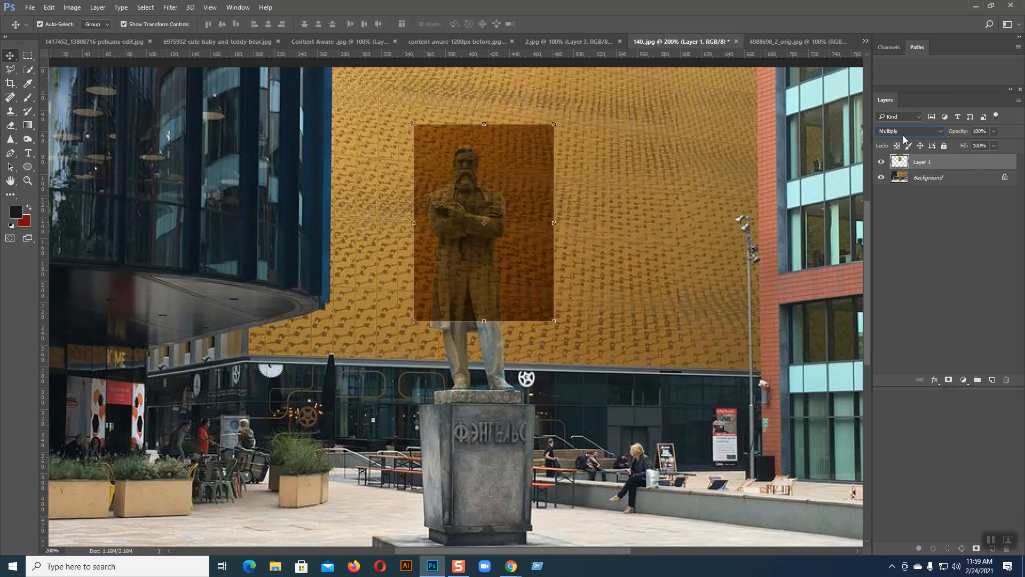
# Try the darkening blend modes on Layer 1, including Linear Burn and Darker Color.
pyautogui.scroll(-1, 902, 133)
pyautogui.scroll(-2, 902, 133)
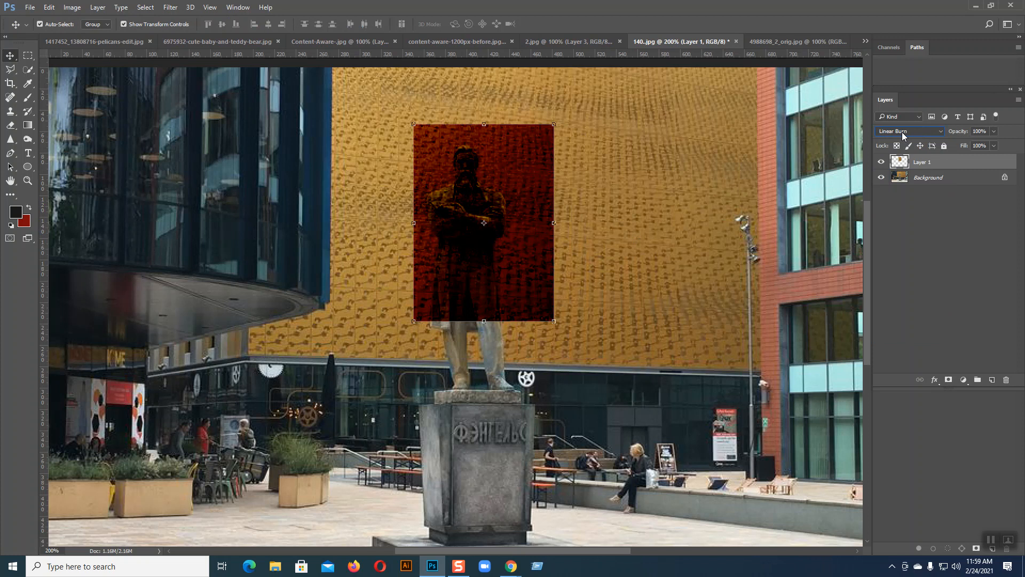
pyautogui.scroll(1, 902, 132)
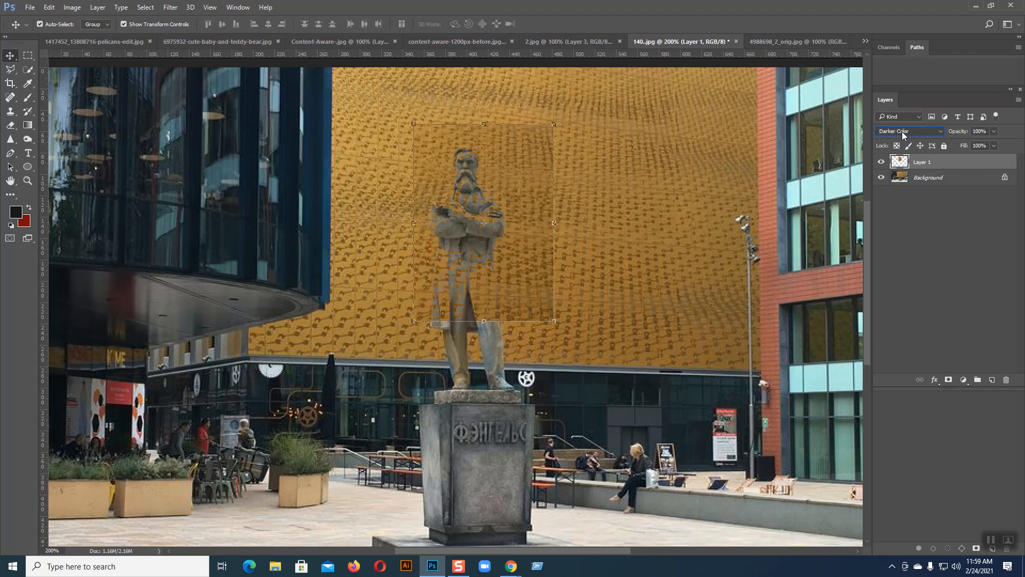
pyautogui.click(657, 196)
pyautogui.click(507, 222)
pyautogui.scroll(-1, 899, 130)
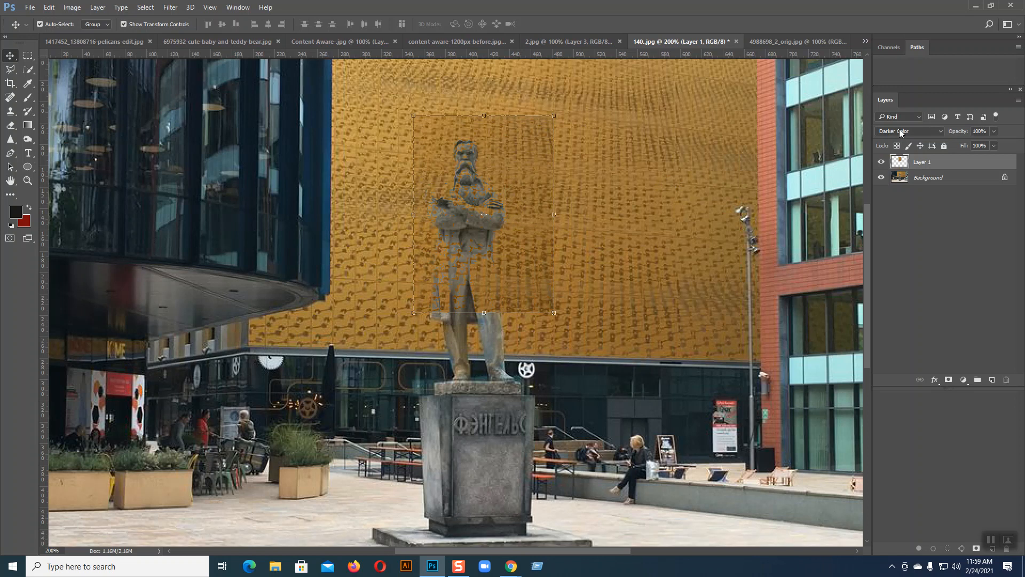
# Set Layer 1's blend mode to Lighten and cycle through the lightening modes to Lighter Color.
pyautogui.click(908, 132)
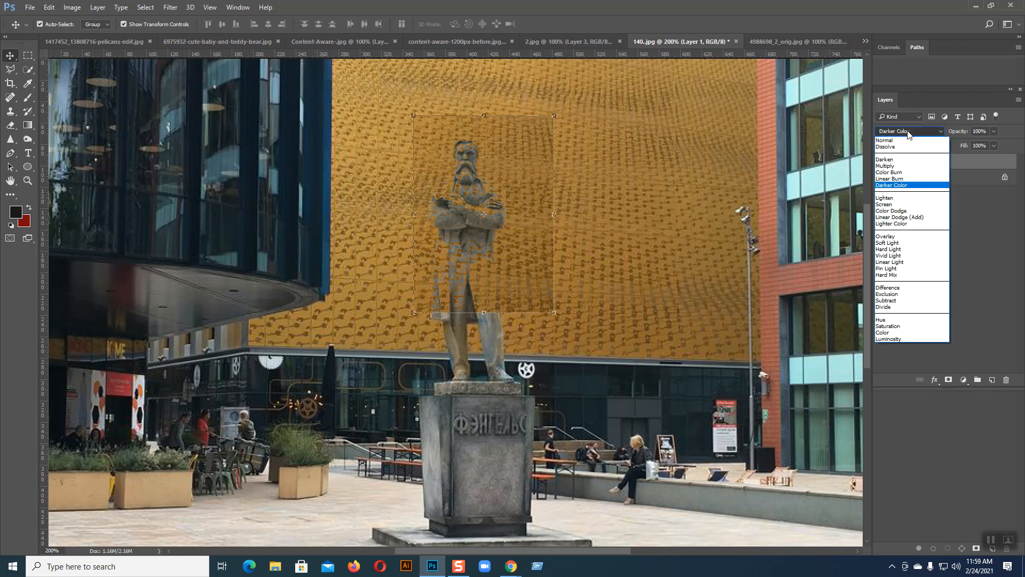
pyautogui.click(886, 198)
pyautogui.scroll(-3, 907, 133)
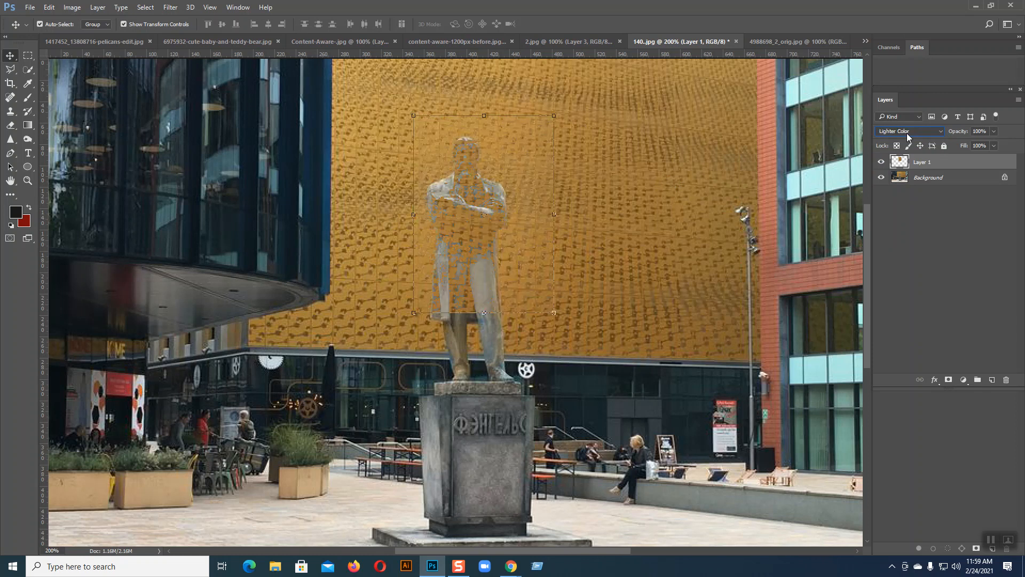
pyautogui.click(639, 174)
pyautogui.click(504, 200)
# Hide Layer 1 and make the Background layer active for retouching with the Clone Stamp tool.
pyautogui.click(881, 162)
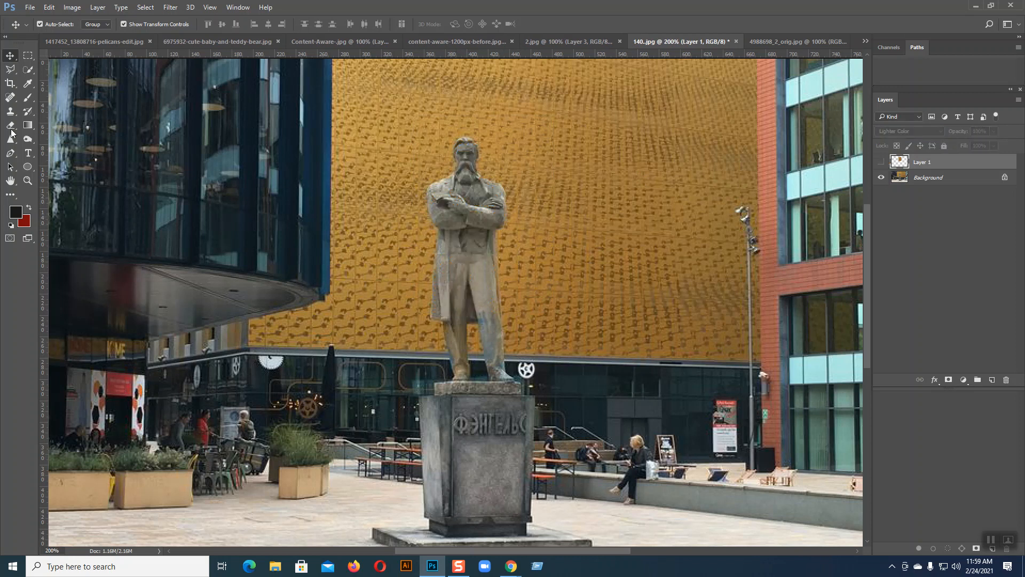
pyautogui.click(11, 112)
pyautogui.click(931, 178)
pyautogui.click(931, 179)
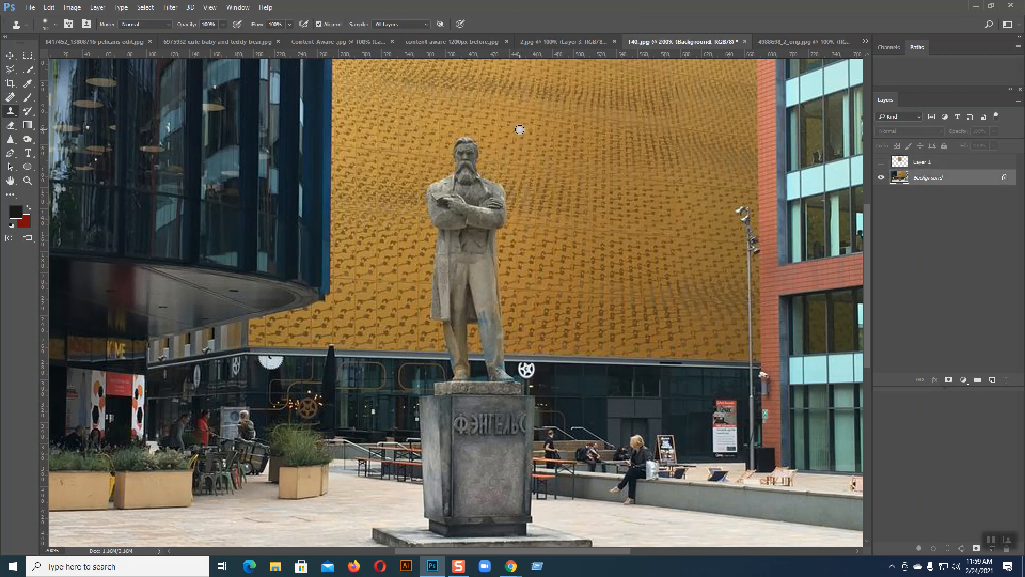
# Enlarge the Clone Stamp brush to 30 px and clone the yellow wall pattern over the statue's head and most of its body.
pyautogui.press(']')
pyautogui.moveTo(427, 224)
pyautogui.mouseDown()
pyautogui.moveTo(437, 322)
pyautogui.moveTo(430, 169)
pyautogui.mouseUp()
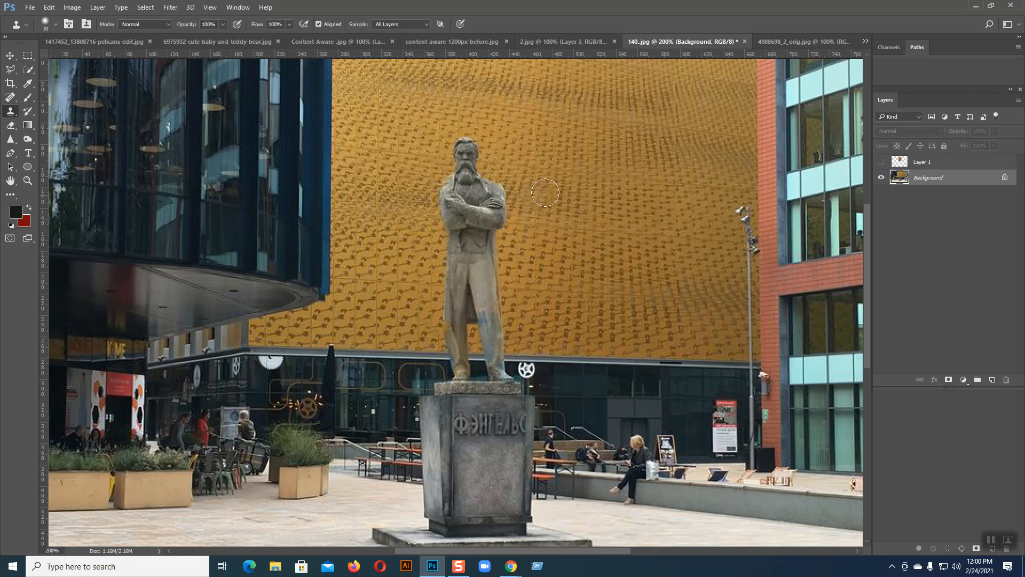
pyautogui.moveTo(534, 194)
pyautogui.mouseDown()
pyautogui.moveTo(509, 186)
pyautogui.moveTo(509, 223)
pyautogui.moveTo(505, 187)
pyautogui.moveTo(507, 333)
pyautogui.mouseUp()
pyautogui.moveTo(500, 254); pyautogui.dragTo(496, 158)
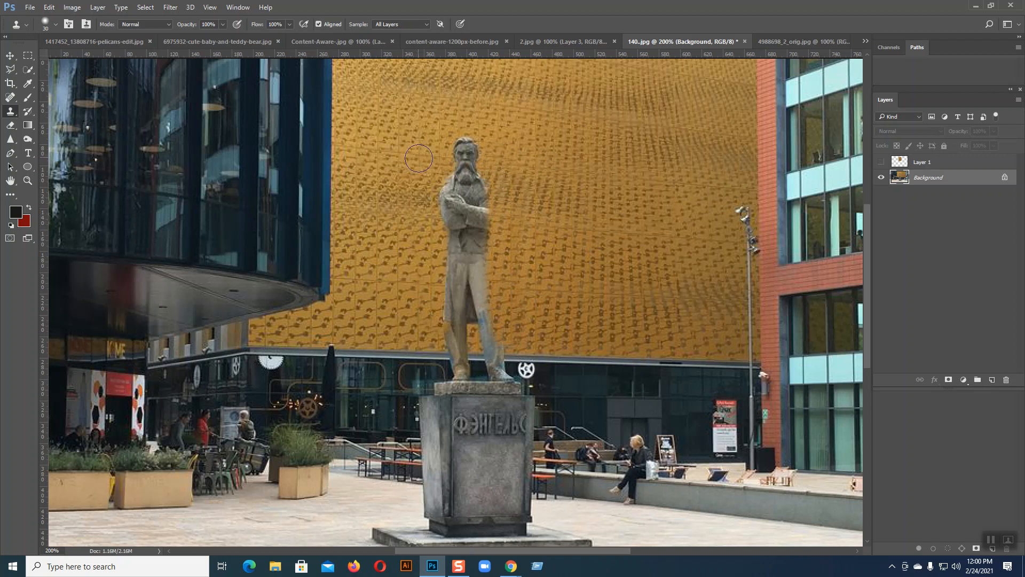
pyautogui.moveTo(455, 159)
pyautogui.mouseDown()
pyautogui.moveTo(476, 176)
pyautogui.moveTo(450, 178)
pyautogui.moveTo(444, 183)
pyautogui.moveTo(455, 186)
pyautogui.moveTo(435, 195)
pyautogui.moveTo(449, 199)
pyautogui.moveTo(435, 206)
pyautogui.moveTo(458, 210)
pyautogui.moveTo(446, 225)
pyautogui.moveTo(461, 226)
pyautogui.moveTo(447, 233)
pyautogui.moveTo(461, 239)
pyautogui.moveTo(455, 336)
pyautogui.moveTo(465, 333)
pyautogui.moveTo(464, 296)
pyautogui.mouseUp()
pyautogui.moveTo(455, 255)
pyautogui.mouseDown()
pyautogui.moveTo(463, 180)
pyautogui.moveTo(463, 230)
pyautogui.mouseUp()
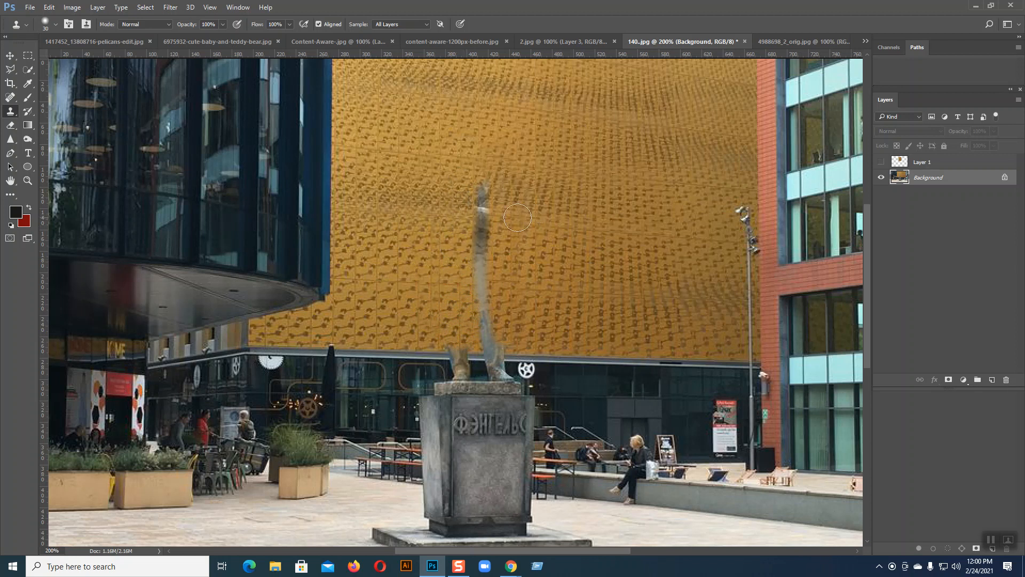
pyautogui.moveTo(489, 219)
pyautogui.mouseDown()
pyautogui.moveTo(483, 190)
pyautogui.moveTo(483, 278)
pyautogui.mouseUp()
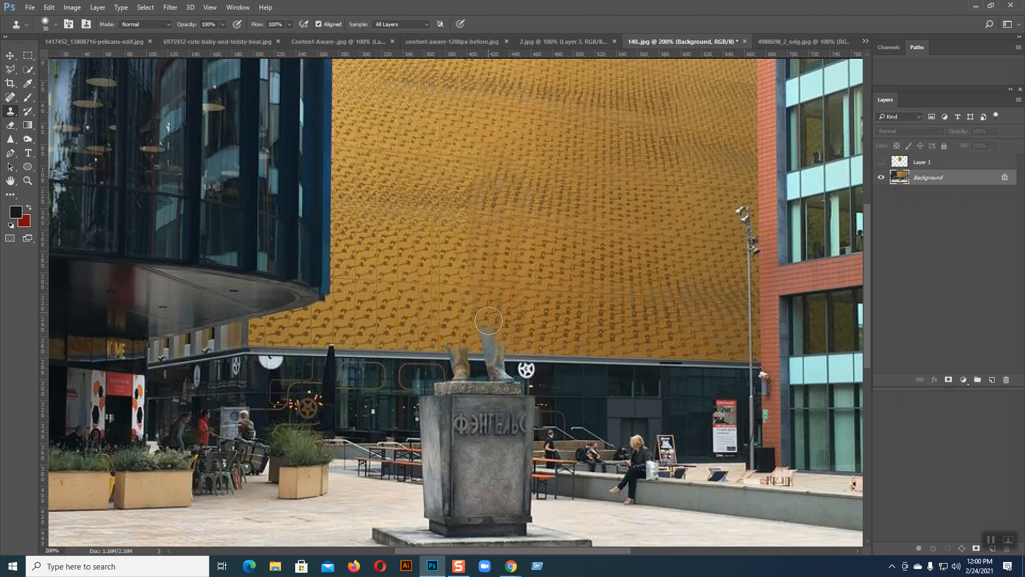
pyautogui.hotkey('ctrl', 'z')
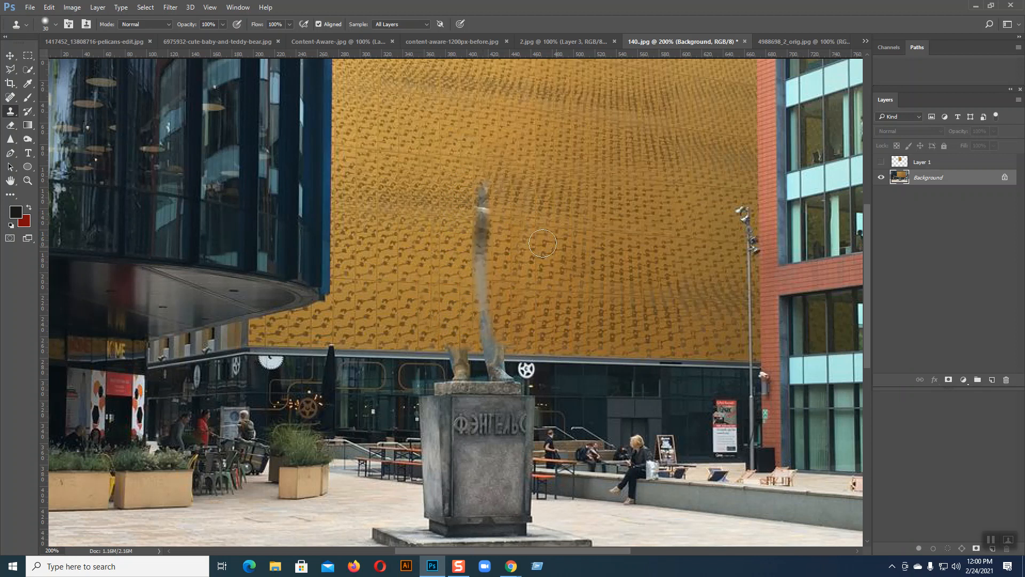
pyautogui.keyDown('alt'); pyautogui.click(446, 208); pyautogui.keyUp('alt')
pyautogui.moveTo(482, 227)
pyautogui.mouseDown()
pyautogui.moveTo(485, 188)
pyautogui.moveTo(480, 308)
pyautogui.moveTo(483, 190)
pyautogui.moveTo(495, 192)
pyautogui.moveTo(492, 257)
pyautogui.mouseUp()
pyautogui.hotkey('ctrl', 'z')
pyautogui.moveTo(463, 210)
pyautogui.mouseDown()
pyautogui.moveTo(481, 187)
pyautogui.moveTo(478, 239)
pyautogui.moveTo(488, 224)
pyautogui.moveTo(475, 245)
pyautogui.mouseUp()
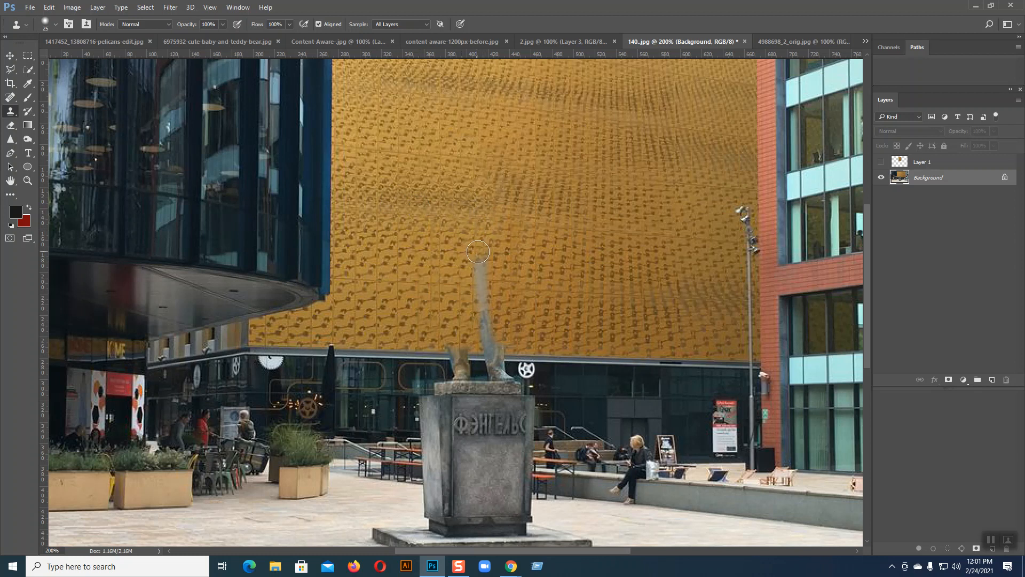
pyautogui.hotkey('ctrl', 'z')
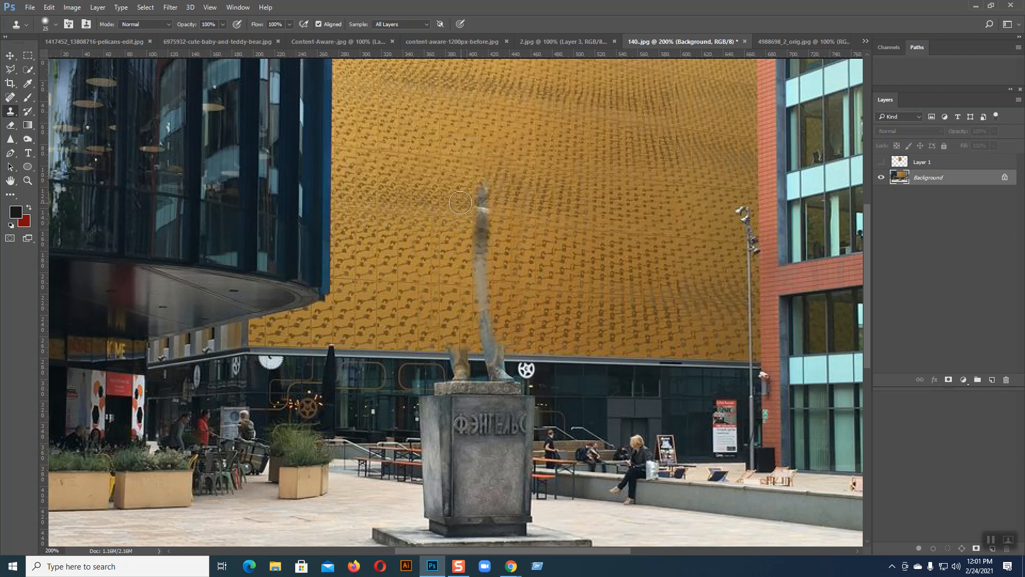
# Clone nearby yellow wall pattern with the 25 px brush over the remaining strip of the statue and the smudge above its feet.
pyautogui.keyDown('alt'); pyautogui.click(439, 191); pyautogui.keyUp('alt')
pyautogui.moveTo(474, 195)
pyautogui.mouseDown()
pyautogui.moveTo(485, 194)
pyautogui.moveTo(476, 241)
pyautogui.moveTo(501, 336)
pyautogui.moveTo(443, 339)
pyautogui.mouseUp()
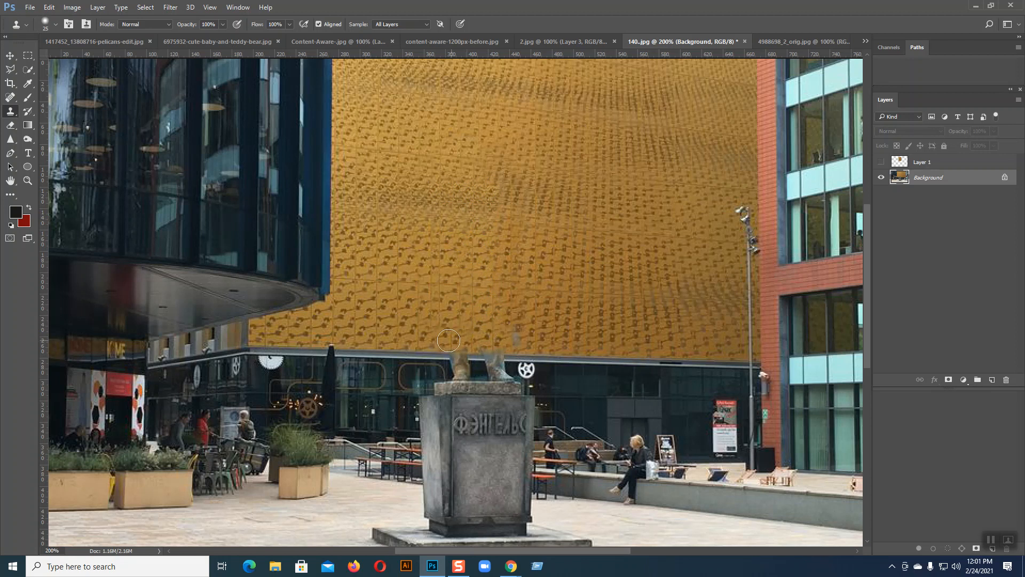
pyautogui.keyDown('alt'); pyautogui.click(532, 335); pyautogui.keyUp('alt')
pyautogui.hotkey('ctrl', '+')
pyautogui.hotkey('ctrl', '+')
pyautogui.moveTo(575, 267); pyautogui.dragTo(538, 154)
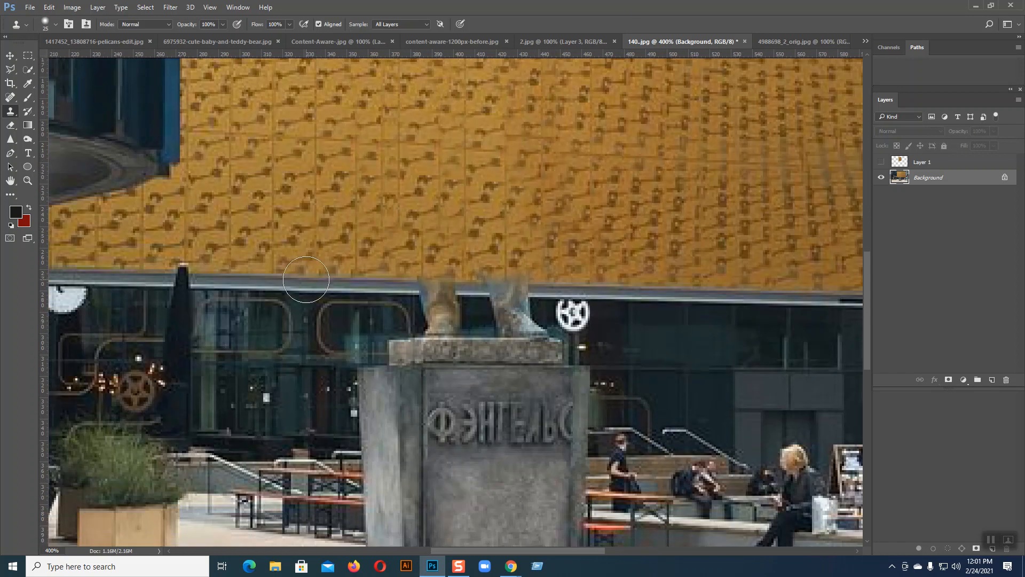
# Clone the grey ledge at the wall's lower edge across the statue's legs so that it runs continuously.
pyautogui.moveTo(401, 283); pyautogui.dragTo(630, 286)
pyautogui.hotkey('ctrl', 'z')
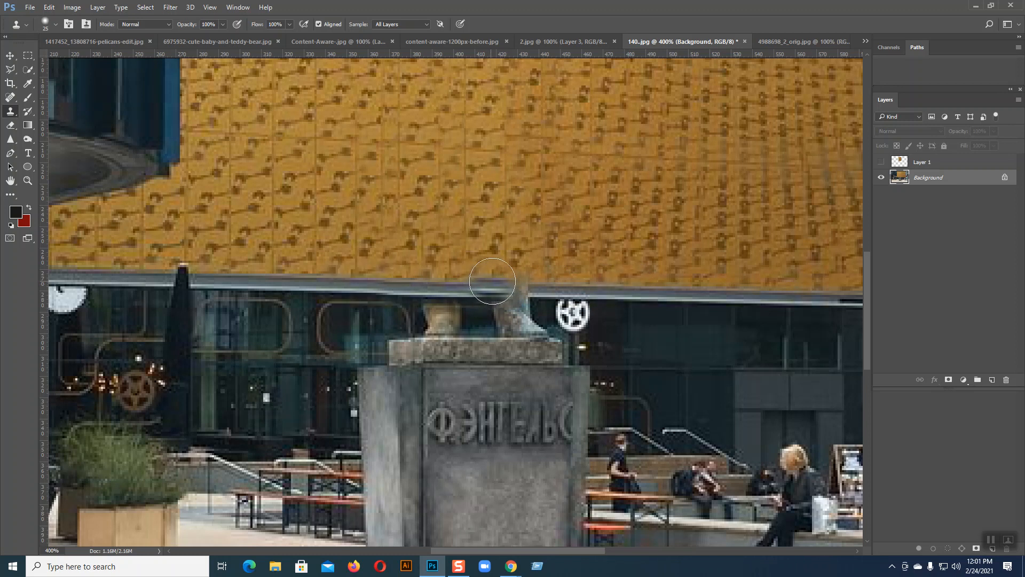
pyautogui.moveTo(492, 281); pyautogui.dragTo(522, 286)
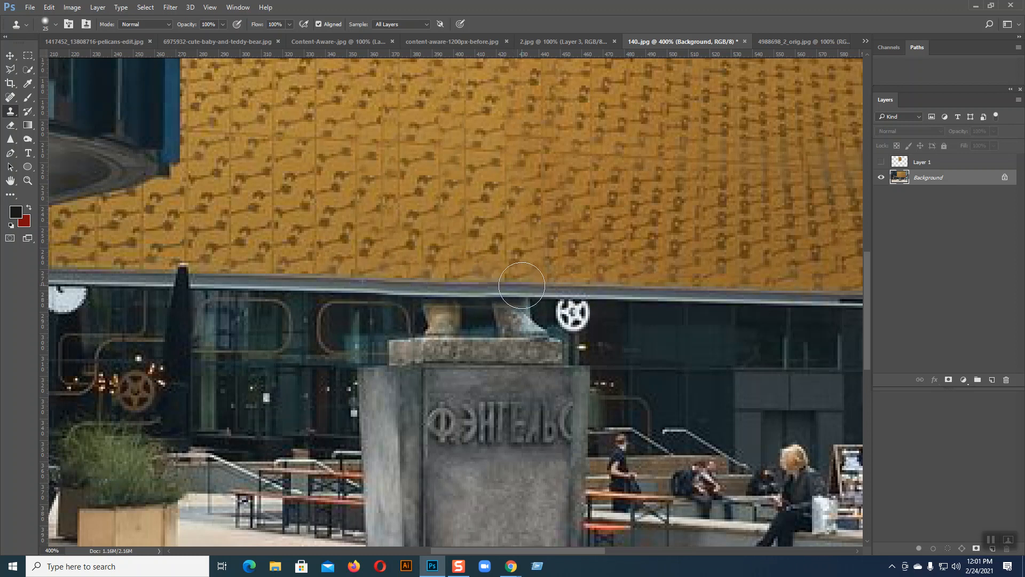
pyautogui.click(464, 344)
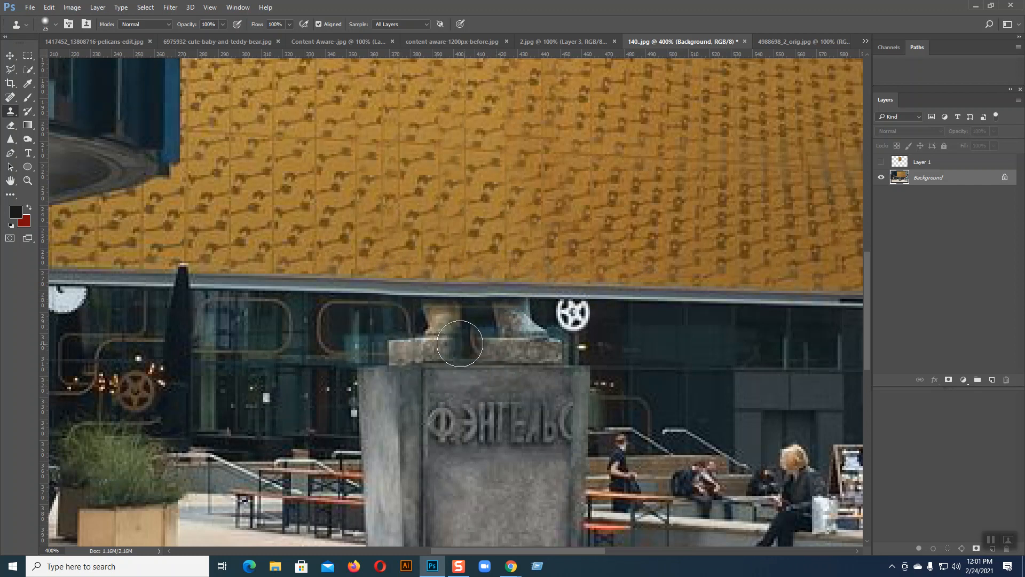
# Reduce the Clone Stamp brush to 6 px and clone dark window glass over the inner edge of the statue's left-hand foot.
pyautogui.click(401, 337)
pyautogui.press('[')
pyautogui.press('[')
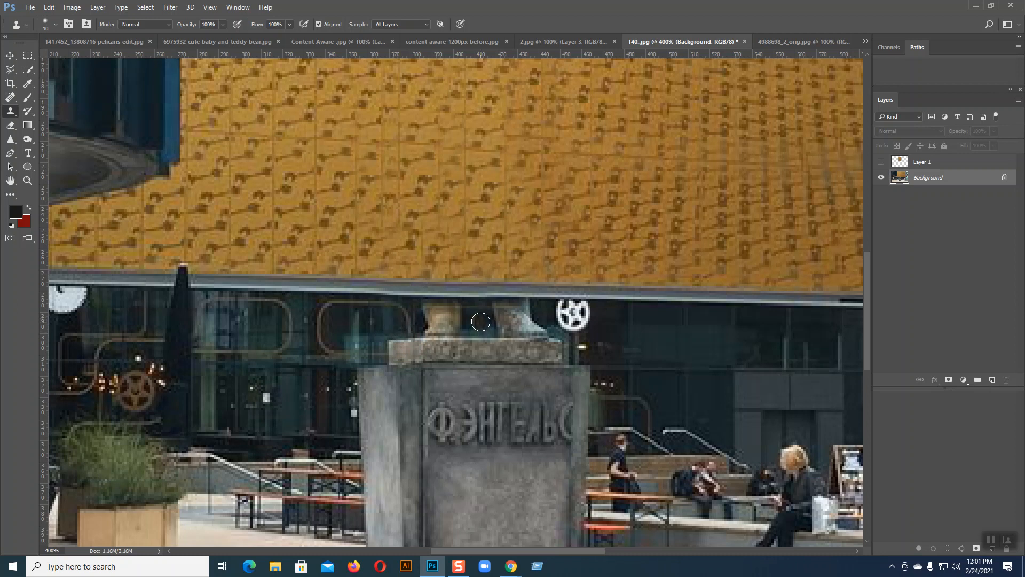
pyautogui.click(459, 321)
pyautogui.scroll(2, 459, 320)
pyautogui.scroll(2, 459, 319)
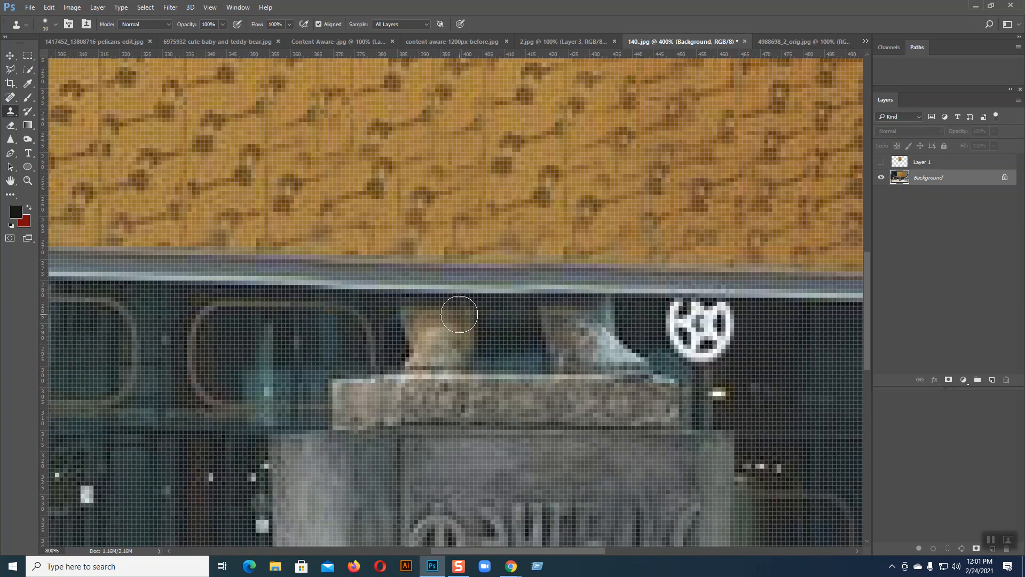
pyautogui.press('[')
pyautogui.press('[')
pyautogui.press('[')
pyautogui.press('[')
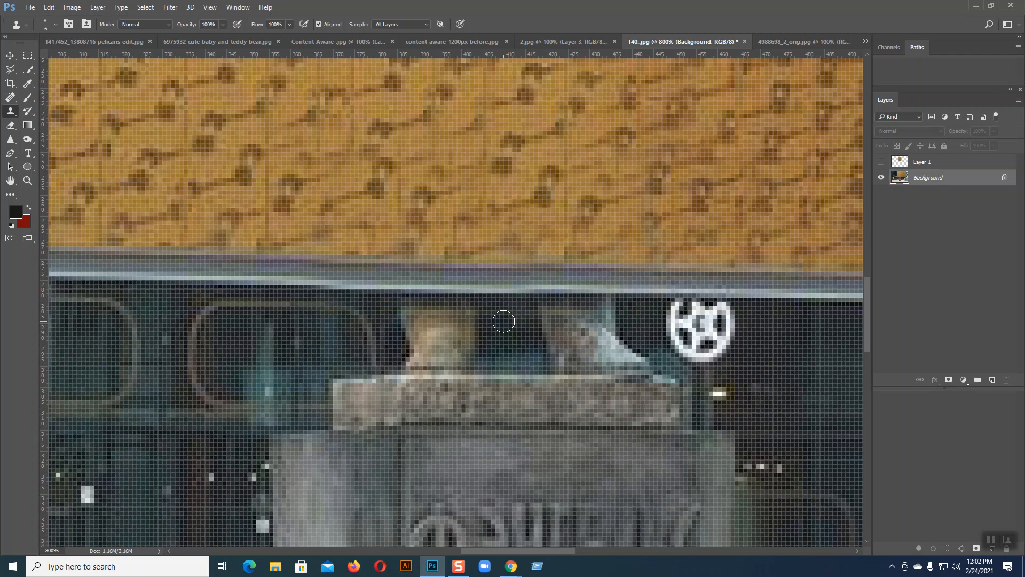
pyautogui.moveTo(478, 324)
pyautogui.mouseDown()
pyautogui.moveTo(475, 348)
pyautogui.moveTo(464, 318)
pyautogui.moveTo(468, 350)
pyautogui.mouseUp()
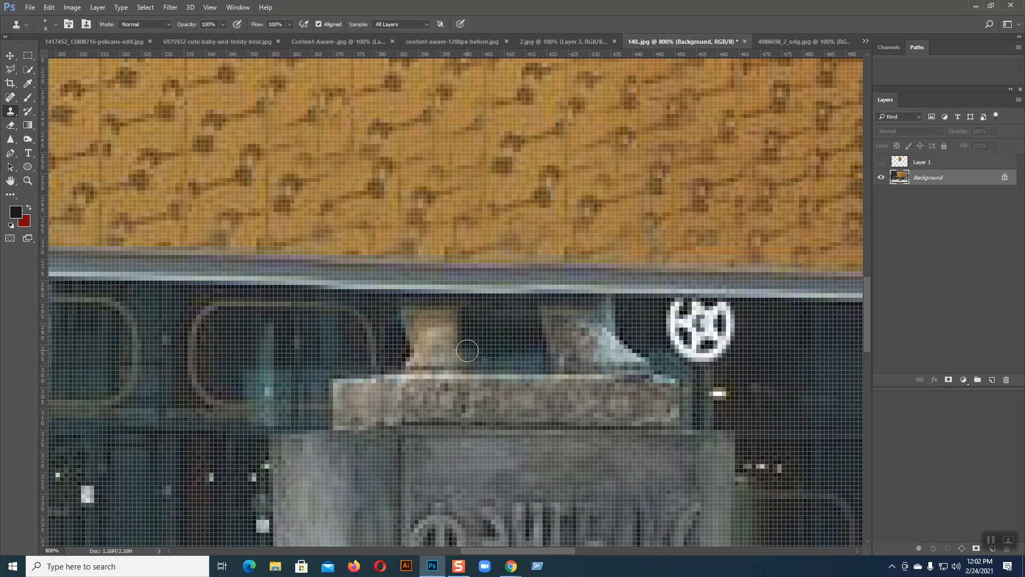
# Clone the dark window glass over the inner half of the statue's right-hand foot, redoing the first stroke.
pyautogui.moveTo(537, 315); pyautogui.dragTo(544, 332)
pyautogui.hotkey('ctrl', 'z')
pyautogui.hotkey('ctrl', 'z')
pyautogui.moveTo(526, 320)
pyautogui.mouseDown()
pyautogui.moveTo(548, 321)
pyautogui.moveTo(535, 315)
pyautogui.moveTo(537, 334)
pyautogui.moveTo(553, 337)
pyautogui.moveTo(538, 352)
pyautogui.moveTo(561, 359)
pyautogui.moveTo(548, 361)
pyautogui.moveTo(573, 360)
pyautogui.moveTo(555, 313)
pyautogui.moveTo(573, 318)
pyautogui.moveTo(576, 350)
pyautogui.mouseUp()
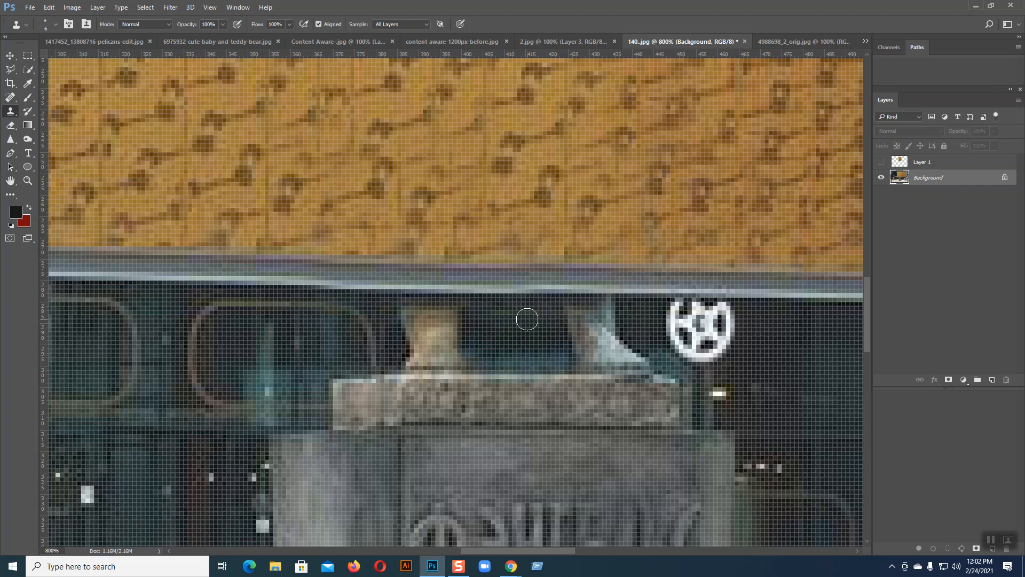
pyautogui.keyDown('alt'); pyautogui.click(543, 314); pyautogui.keyUp('alt')
pyautogui.moveTo(568, 314); pyautogui.dragTo(574, 358)
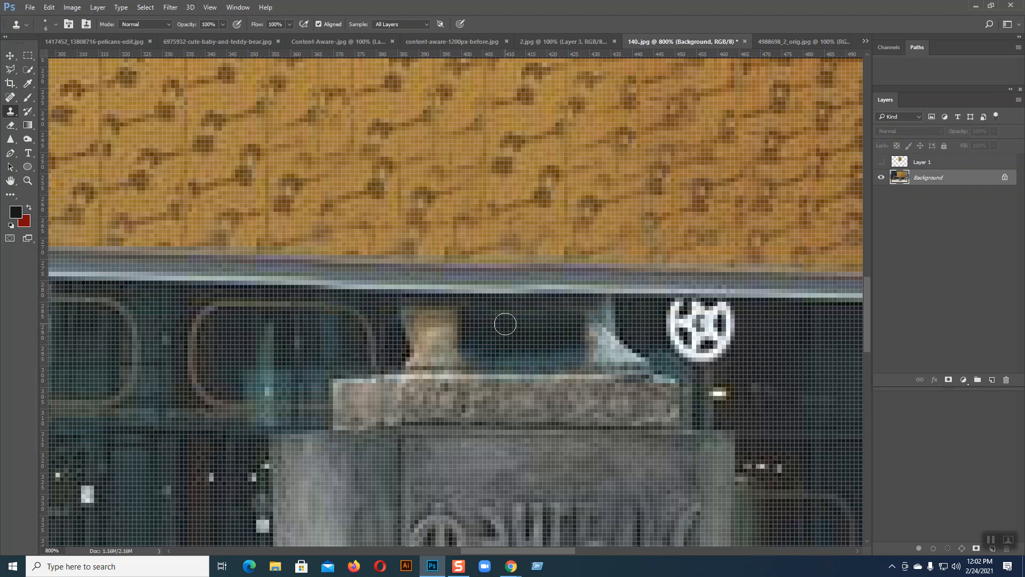
# Clone dark window glass over what remains of both feet, down to the pedestal's top edge.
pyautogui.moveTo(473, 319)
pyautogui.mouseDown()
pyautogui.moveTo(451, 340)
pyautogui.moveTo(475, 354)
pyautogui.moveTo(455, 358)
pyautogui.moveTo(489, 336)
pyautogui.moveTo(494, 319)
pyautogui.moveTo(424, 316)
pyautogui.moveTo(448, 333)
pyautogui.moveTo(440, 355)
pyautogui.moveTo(466, 360)
pyautogui.mouseUp()
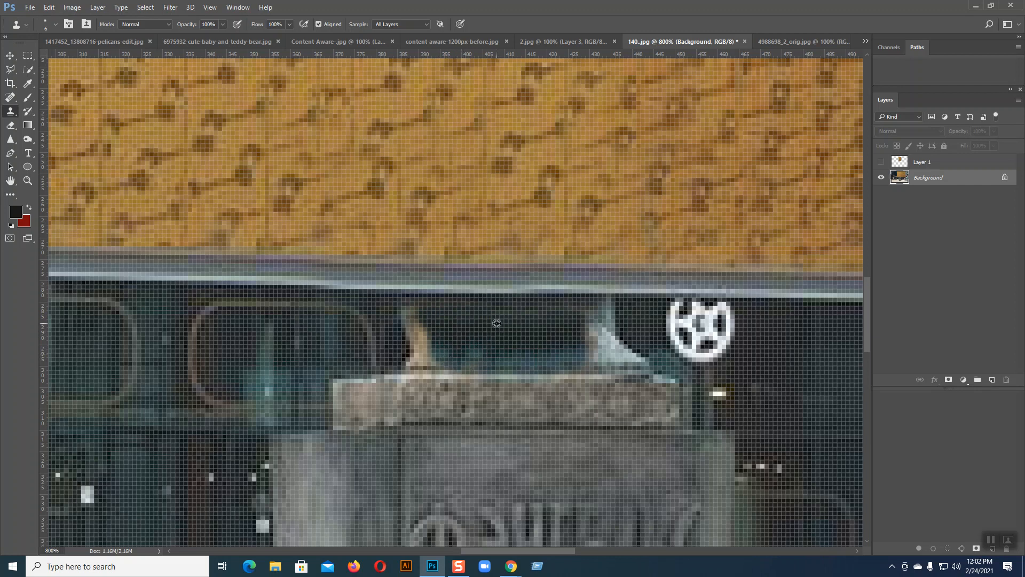
pyautogui.moveTo(426, 317)
pyautogui.mouseDown()
pyautogui.moveTo(415, 338)
pyautogui.moveTo(407, 317)
pyautogui.moveTo(407, 333)
pyautogui.moveTo(437, 345)
pyautogui.moveTo(406, 353)
pyautogui.moveTo(445, 354)
pyautogui.moveTo(469, 333)
pyautogui.mouseUp()
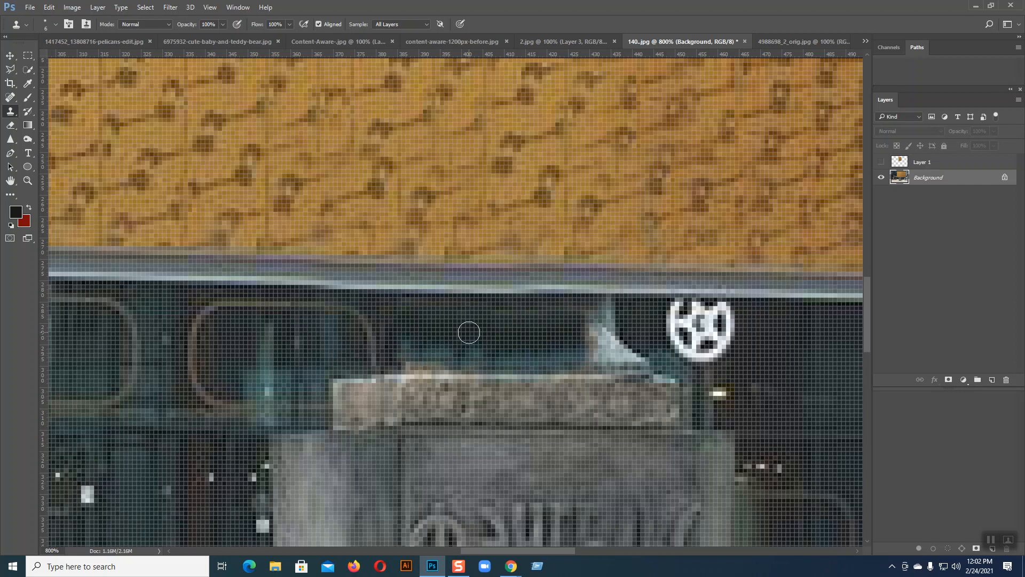
pyautogui.moveTo(410, 361)
pyautogui.mouseDown()
pyautogui.moveTo(454, 362)
pyautogui.moveTo(440, 361)
pyautogui.mouseUp()
pyautogui.moveTo(573, 336)
pyautogui.mouseDown()
pyautogui.moveTo(611, 312)
pyautogui.moveTo(608, 330)
pyautogui.moveTo(583, 339)
pyautogui.moveTo(620, 340)
pyautogui.moveTo(580, 347)
pyautogui.moveTo(637, 351)
pyautogui.moveTo(582, 357)
pyautogui.moveTo(650, 357)
pyautogui.moveTo(564, 340)
pyautogui.mouseUp()
pyautogui.keyDown('alt'); pyautogui.click(553, 336); pyautogui.keyUp('alt')
pyautogui.moveTo(633, 357)
pyautogui.mouseDown()
pyautogui.moveTo(648, 359)
pyautogui.moveTo(638, 350)
pyautogui.moveTo(555, 355)
pyautogui.moveTo(588, 359)
pyautogui.moveTo(650, 333)
pyautogui.mouseUp()
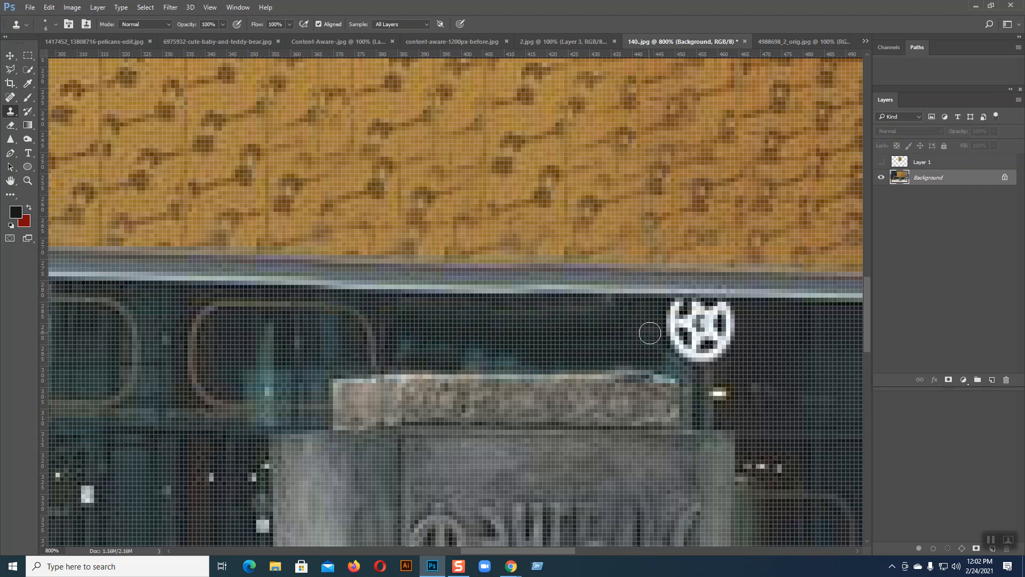
# Examine the whole image to check how the removed statue area blends with its surroundings.
pyautogui.hotkey('ctrl', '-')
pyautogui.hotkey('ctrl', '-')
pyautogui.hotkey('ctrl', '-')
pyautogui.hotkey('ctrl', '-')
pyautogui.hotkey('ctrl', '-')
pyautogui.hotkey('ctrl', '-')
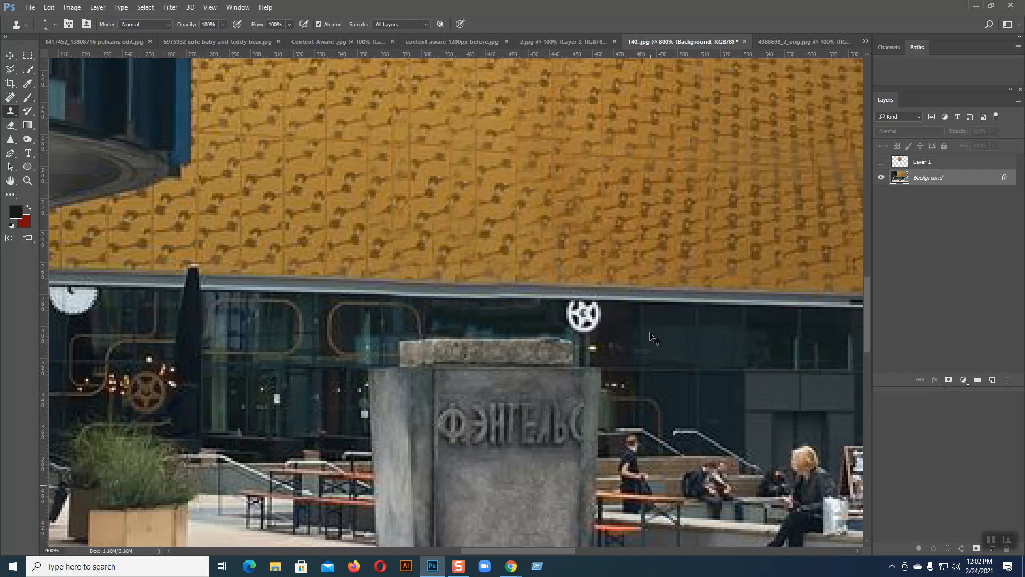
pyautogui.hotkey('ctrl', '-')
pyautogui.hotkey('ctrl', '-')
pyautogui.hotkey('ctrl', '+')
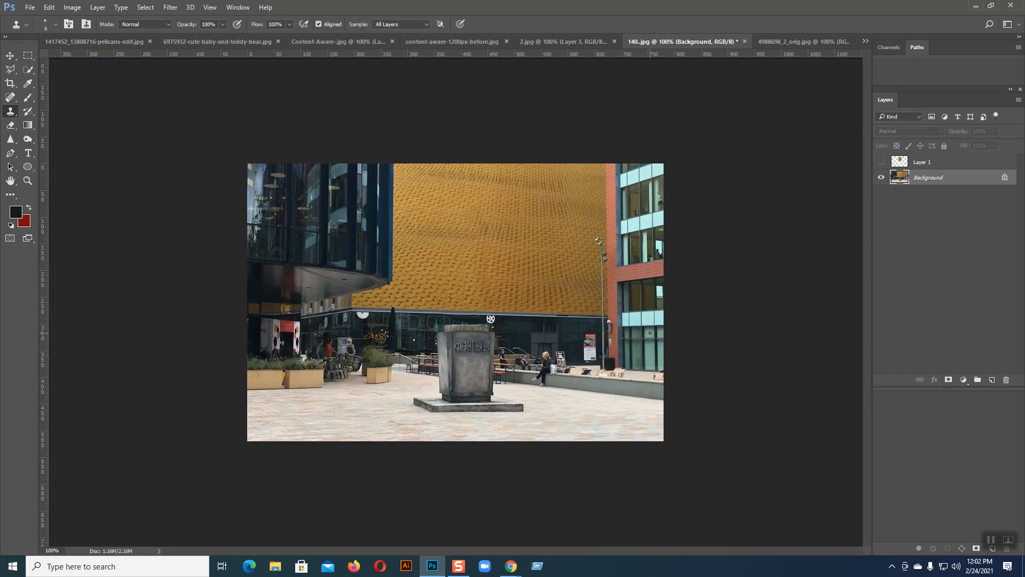
# Clone clean wall pattern with a 15 px brush over the leftover smudges where the statue's upper body stood.
pyautogui.hotkey('ctrl', '+')
pyautogui.hotkey('ctrl', '+')
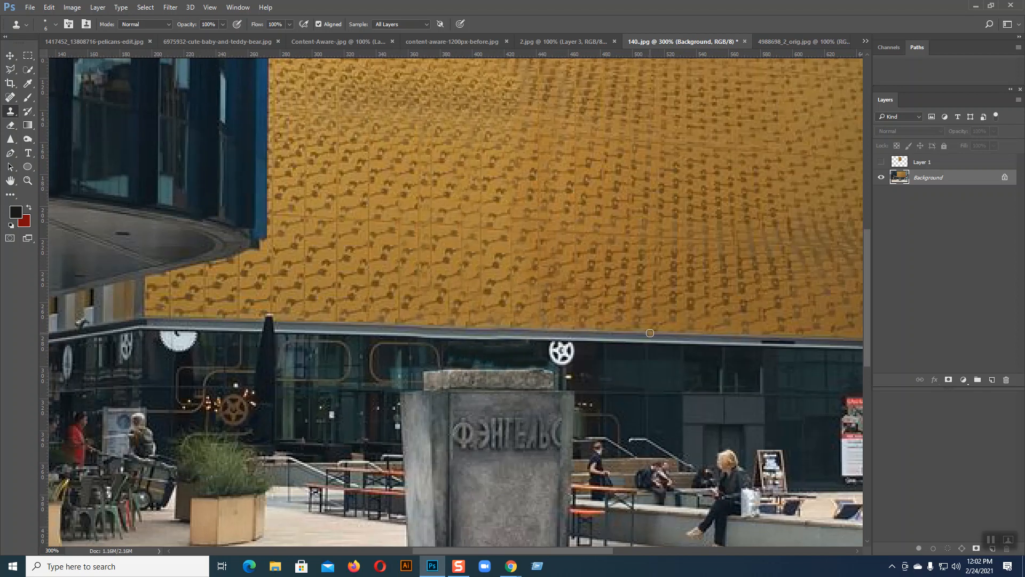
pyautogui.hotkey('ctrl', '-')
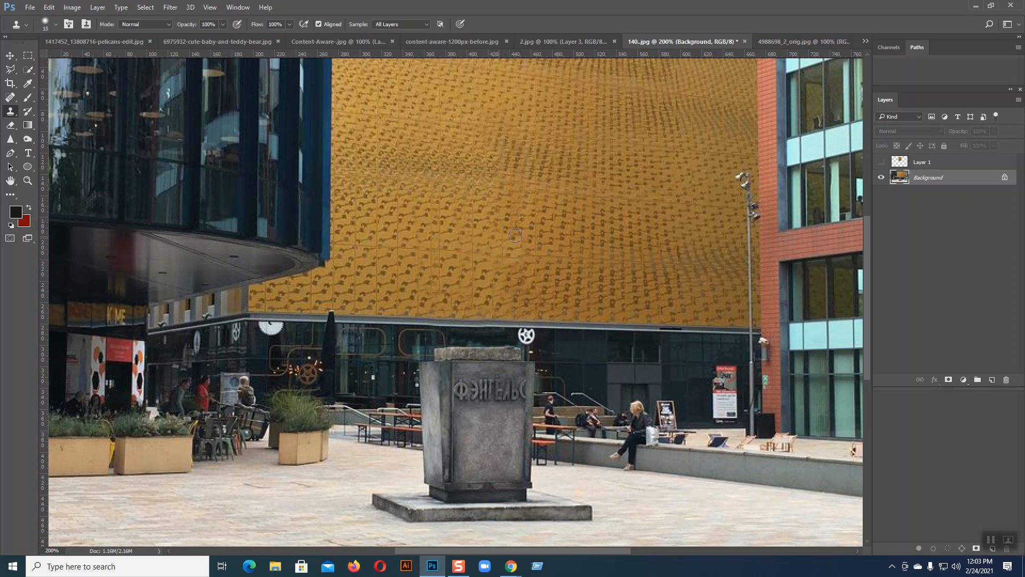
pyautogui.moveTo(489, 206)
pyautogui.mouseDown()
pyautogui.moveTo(517, 192)
pyautogui.moveTo(481, 184)
pyautogui.mouseUp()
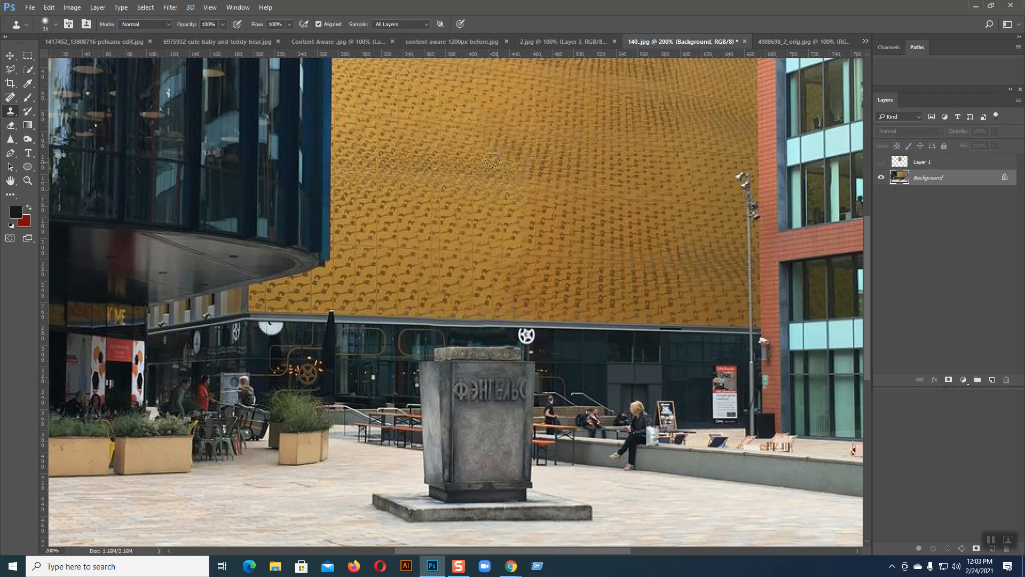
pyautogui.moveTo(489, 149); pyautogui.dragTo(526, 146)
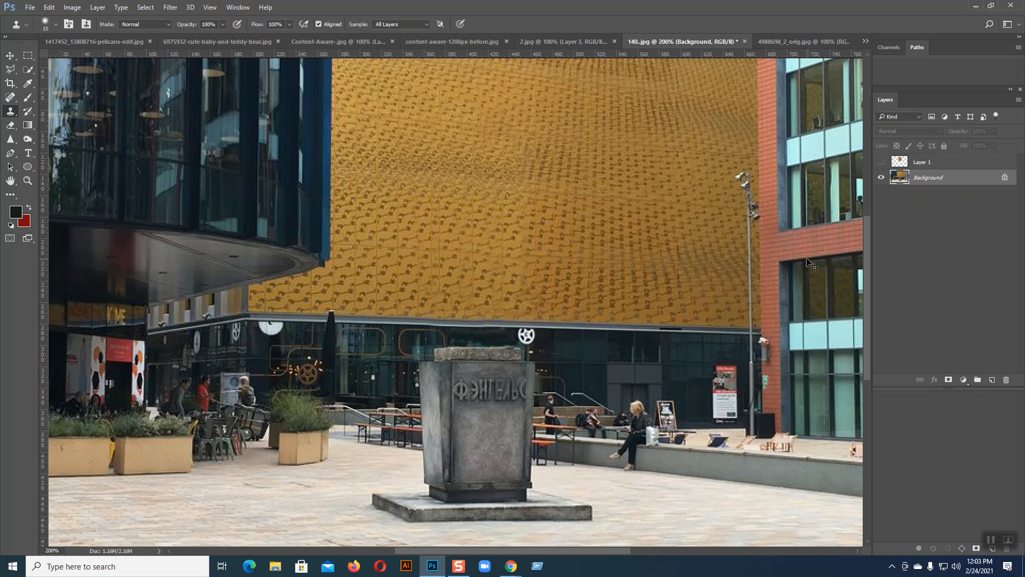
pyautogui.hotkey('ctrl', '-')
pyautogui.hotkey('ctrl', '-')
pyautogui.hotkey('ctrl', '+')
pyautogui.hotkey('ctrl', '+')
pyautogui.scroll(-3, 584, 490)
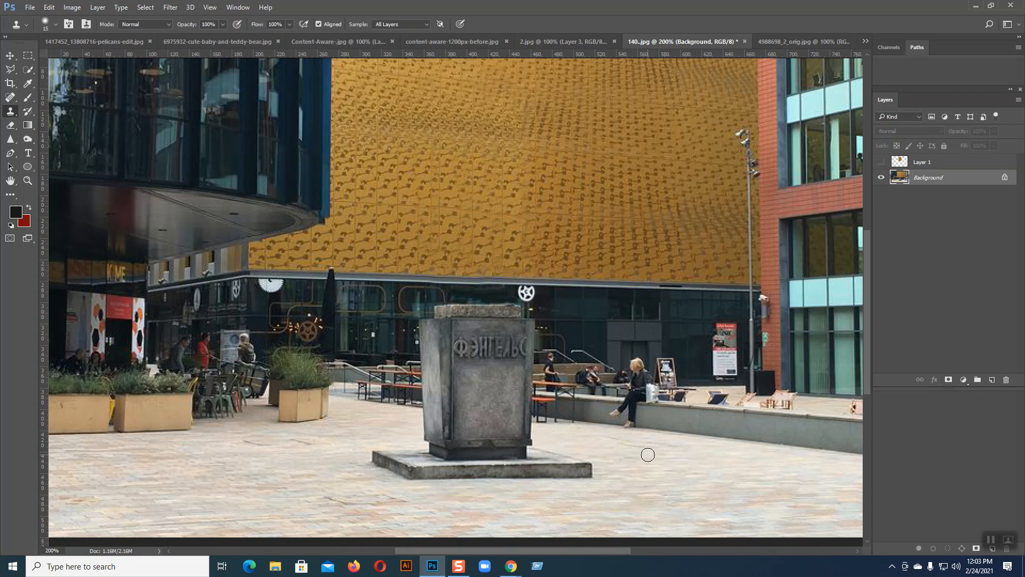
# Try to cover the pedestal's side with a lassoed copy of the neighbouring benches on a new layer, and delete the copy.
pyautogui.click(12, 72)
pyautogui.click(48, 68)
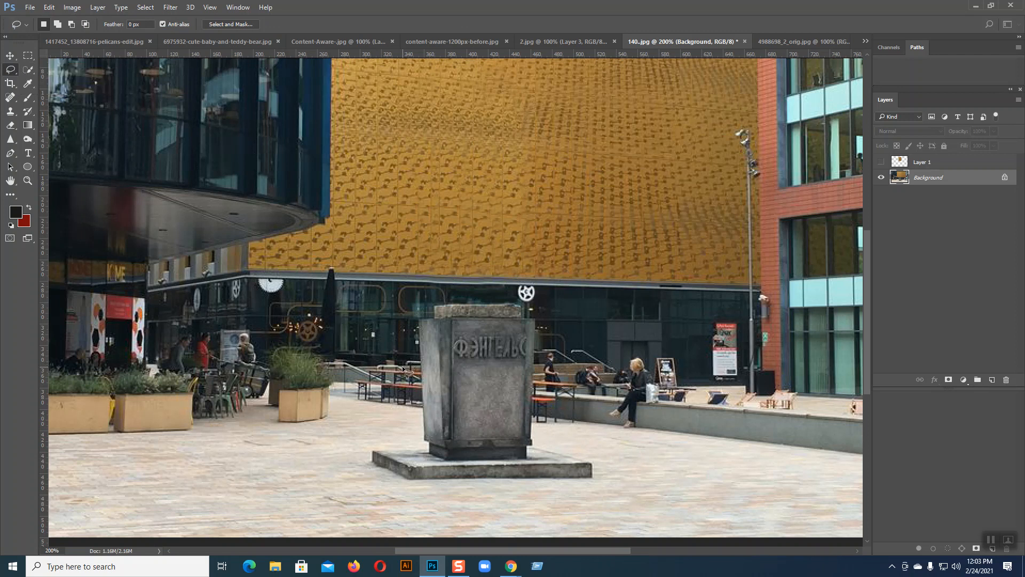
pyautogui.moveTo(384, 362); pyautogui.dragTo(350, 383)
pyautogui.moveTo(416, 381); pyautogui.dragTo(389, 363)
pyautogui.hotkey('ctrl', 'shift', 'alt', 'n')
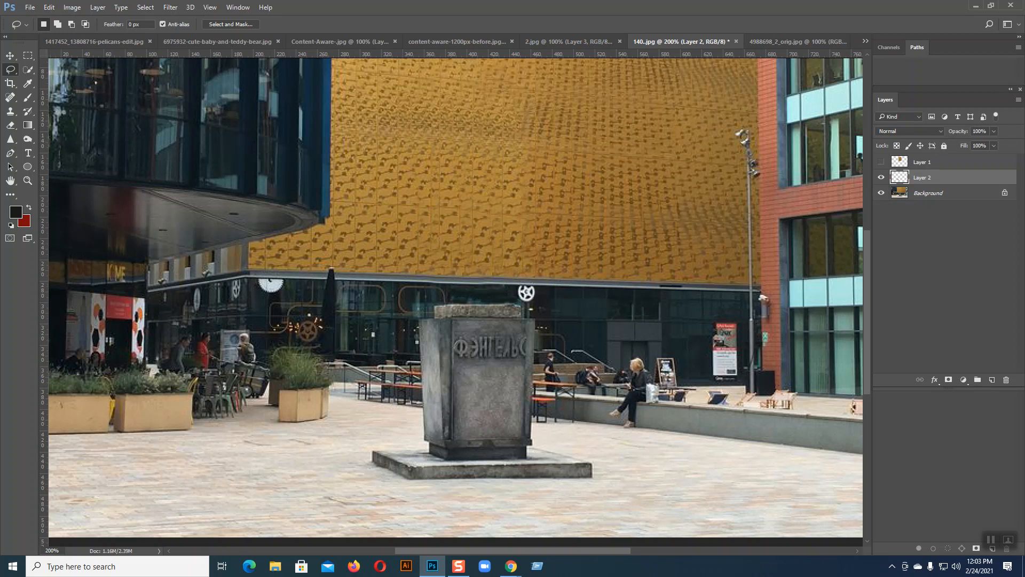
pyautogui.click(10, 56)
pyautogui.moveTo(400, 388); pyautogui.dragTo(432, 389)
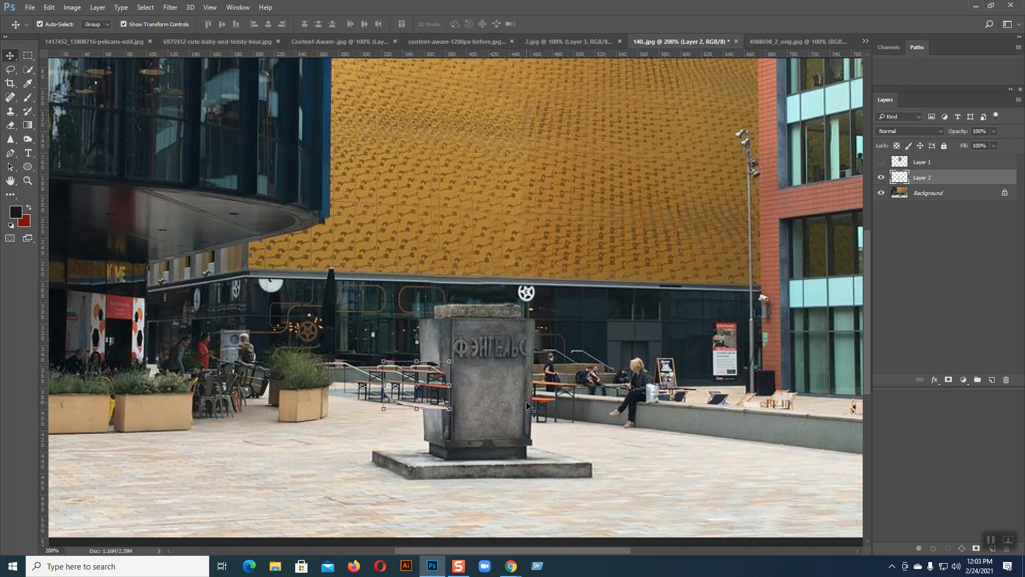
pyautogui.press('Delete')
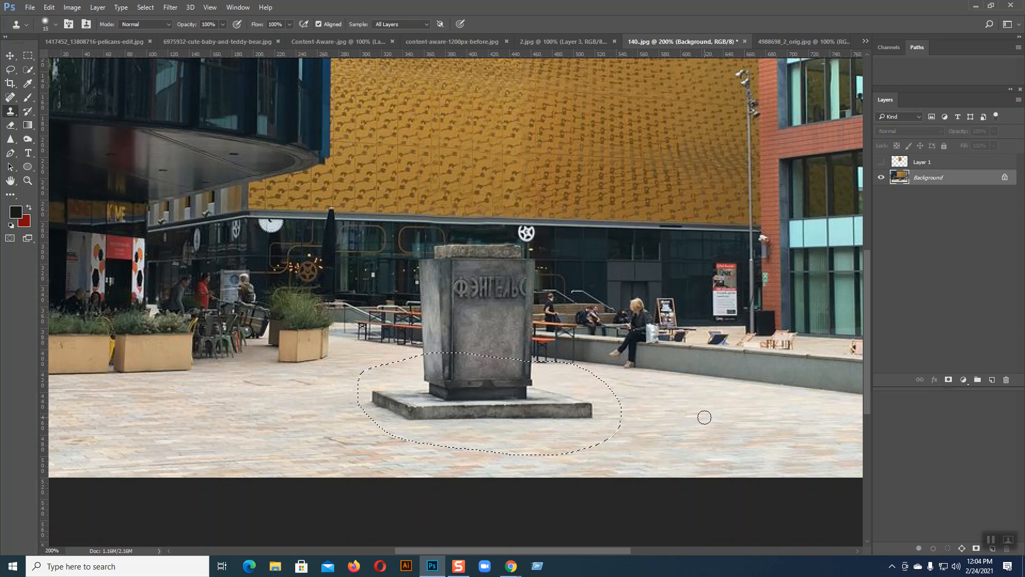
# Clone light paving over the right-hand part of the pedestal's base slab, keeping the strokes inside the selection around the base.
pyautogui.moveTo(583, 396)
pyautogui.mouseDown()
pyautogui.moveTo(584, 428)
pyautogui.moveTo(573, 425)
pyautogui.moveTo(565, 398)
pyautogui.moveTo(549, 392)
pyautogui.moveTo(546, 426)
pyautogui.moveTo(527, 420)
pyautogui.moveTo(635, 407)
pyautogui.mouseUp()
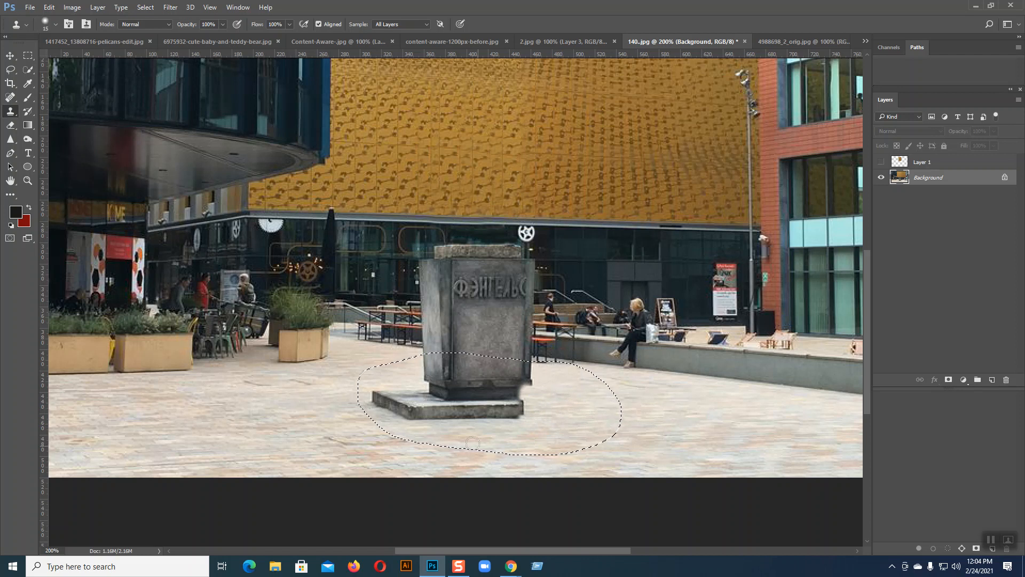
# Preview a Brightness of -61 on the selected area around the base, cancel it, and return to the Clone Stamp tool.
pyautogui.click(73, 8)
pyautogui.moveTo(85, 35)
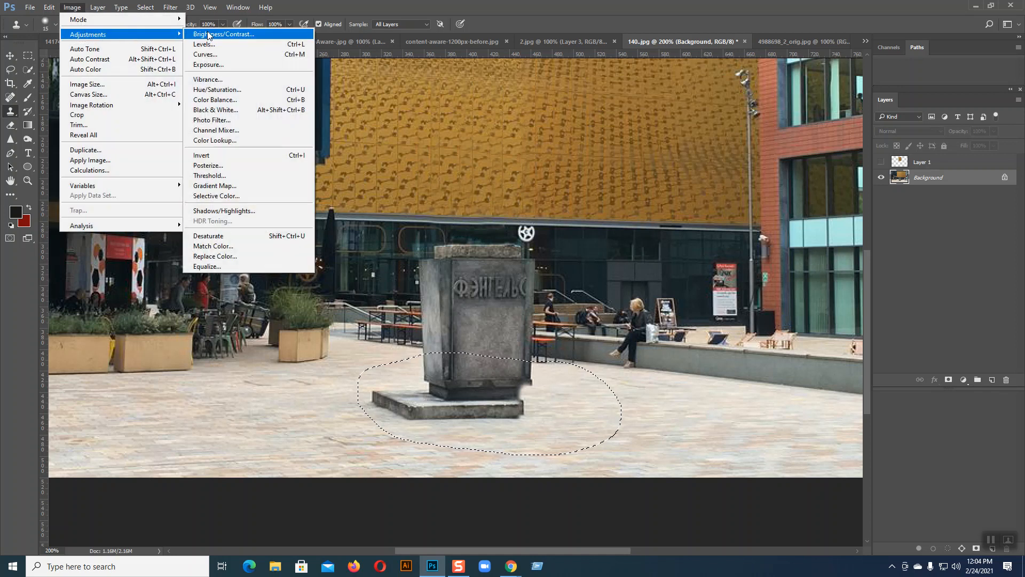
pyautogui.click(211, 35)
pyautogui.moveTo(210, 100); pyautogui.dragTo(188, 102)
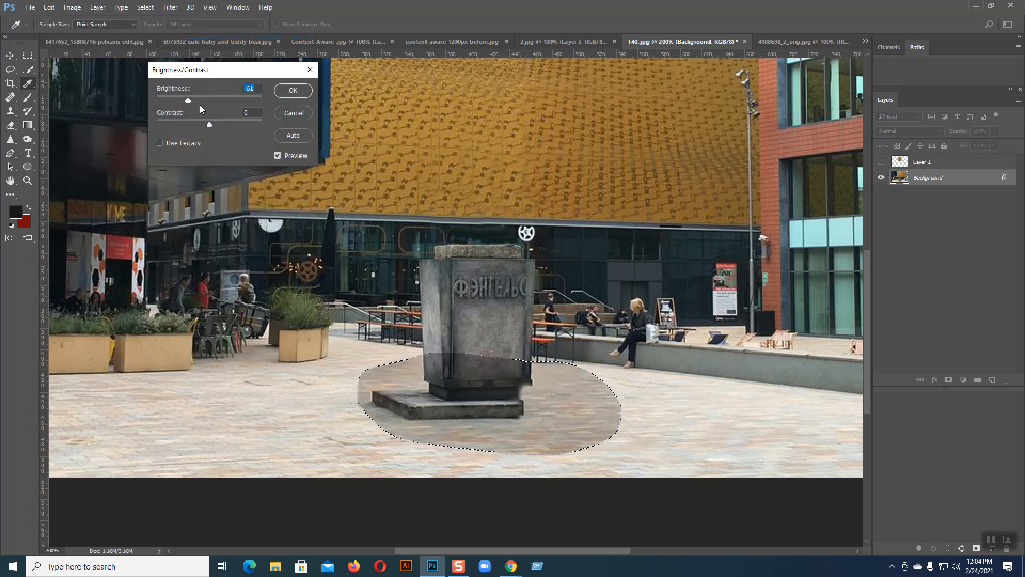
pyautogui.press('Escape')
pyautogui.press('s')
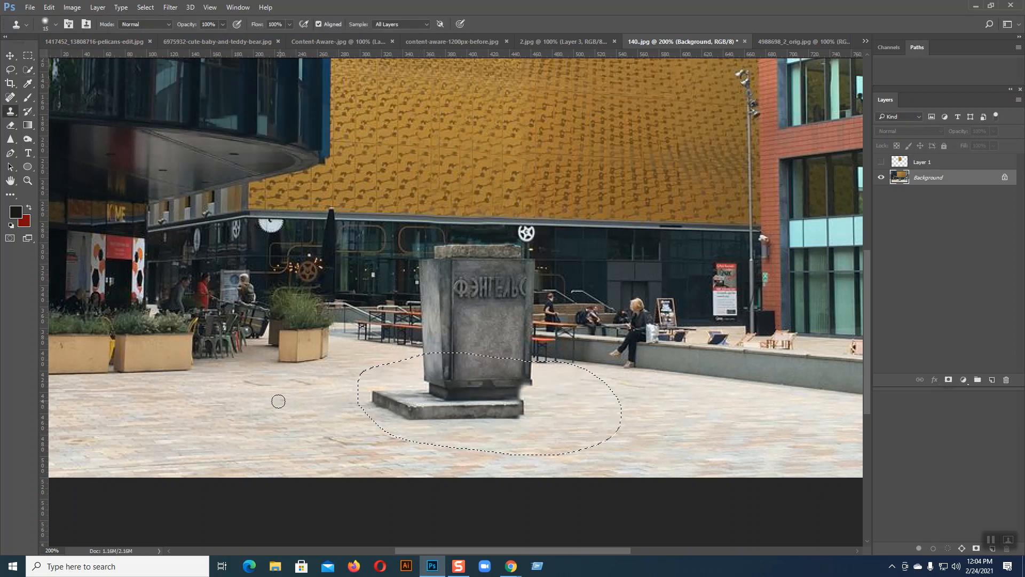
# Sample paving beside the pedestal and clone it over the left-hand part of the base slab, redoing the first stroke.
pyautogui.click(328, 401)
pyautogui.hotkey('ctrl', 'z')
pyautogui.keyDown('alt'); pyautogui.click(291, 401); pyautogui.keyUp('alt')
pyautogui.moveTo(374, 397)
pyautogui.mouseDown()
pyautogui.moveTo(432, 407)
pyautogui.moveTo(391, 392)
pyautogui.moveTo(432, 385)
pyautogui.moveTo(411, 398)
pyautogui.moveTo(431, 397)
pyautogui.moveTo(446, 411)
pyautogui.moveTo(439, 416)
pyautogui.moveTo(529, 418)
pyautogui.moveTo(415, 415)
pyautogui.mouseUp()
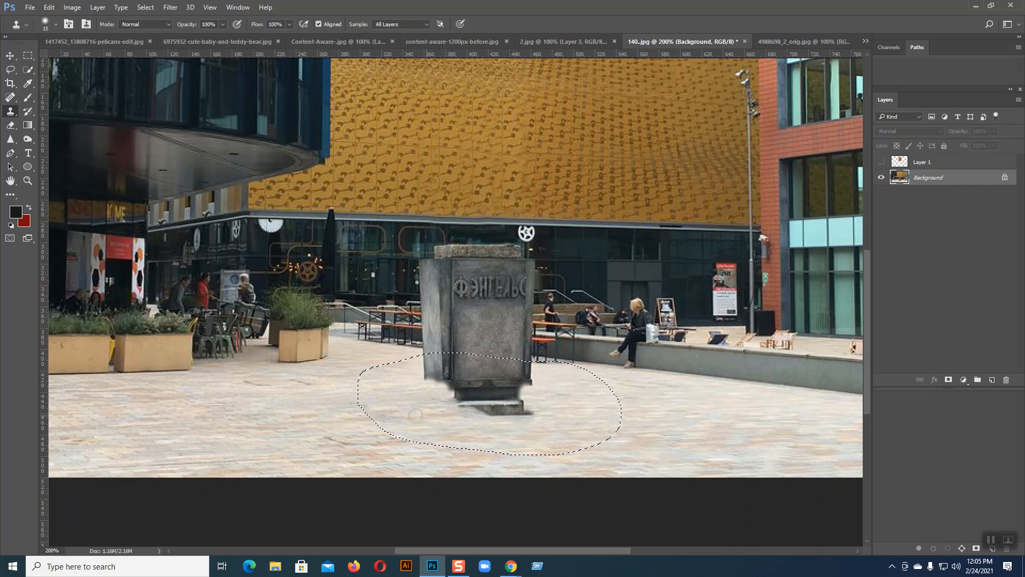
# Clone paving over the rest of the base slab and the pedestal's lower edge, including the leftover dark spot.
pyautogui.keyDown('alt'); pyautogui.click(353, 362); pyautogui.keyUp('alt')
pyautogui.moveTo(423, 368)
pyautogui.mouseDown()
pyautogui.moveTo(425, 355)
pyautogui.moveTo(449, 401)
pyautogui.moveTo(518, 414)
pyautogui.moveTo(485, 409)
pyautogui.moveTo(529, 404)
pyautogui.moveTo(525, 412)
pyautogui.moveTo(481, 401)
pyautogui.moveTo(504, 387)
pyautogui.moveTo(476, 375)
pyautogui.moveTo(449, 402)
pyautogui.moveTo(516, 394)
pyautogui.moveTo(530, 426)
pyautogui.mouseUp()
pyautogui.keyDown('alt'); pyautogui.click(657, 415); pyautogui.keyUp('alt')
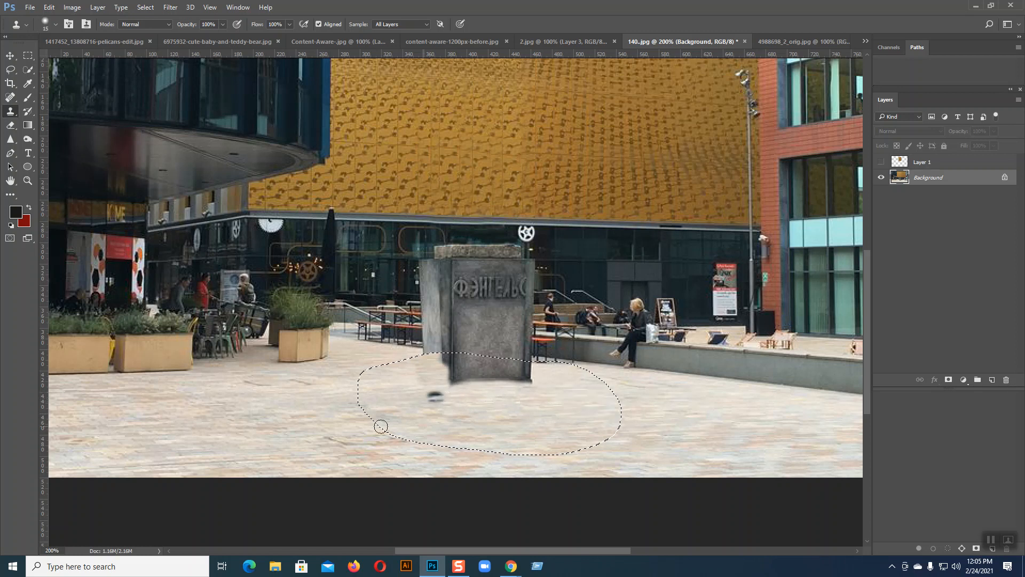
pyautogui.moveTo(435, 402); pyautogui.dragTo(433, 399)
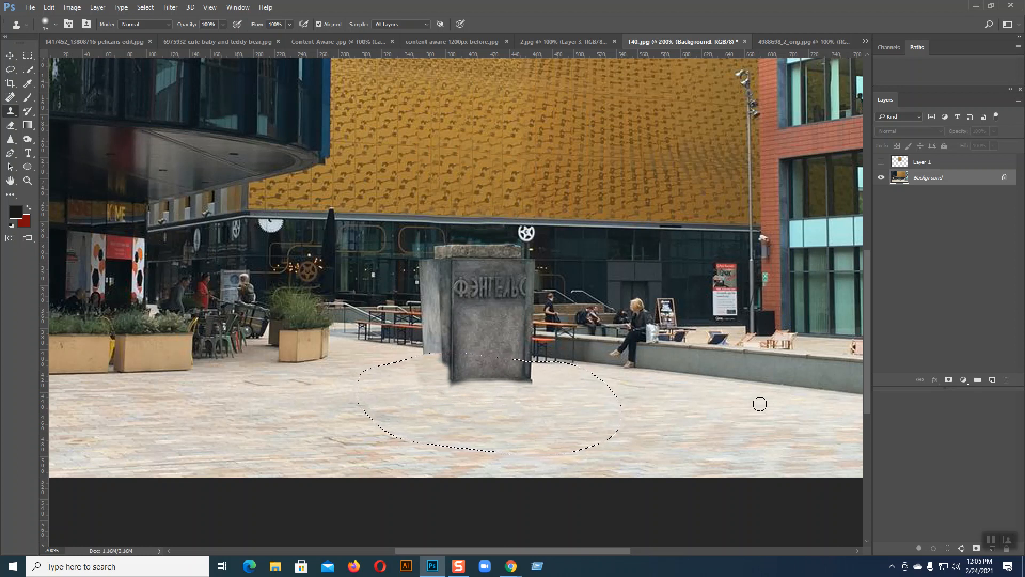
# Clear the selection and check at 100% zoom how the cloned paving blends into the square.
pyautogui.hotkey('ctrl', 'd')
pyautogui.hotkey('ctrl', '-')
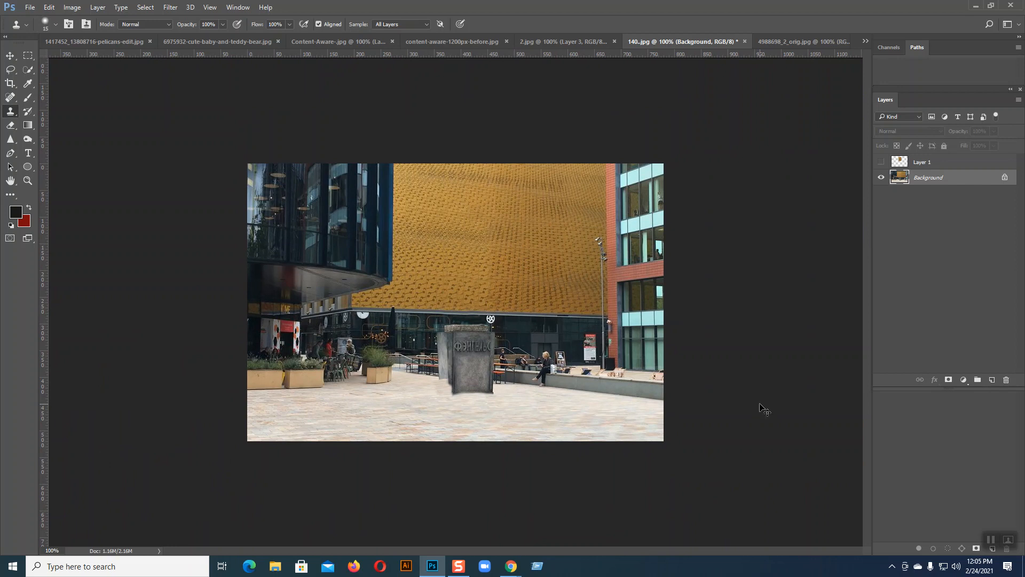
pyautogui.hotkey('ctrl', '+')
pyautogui.hotkey('ctrl', '-')
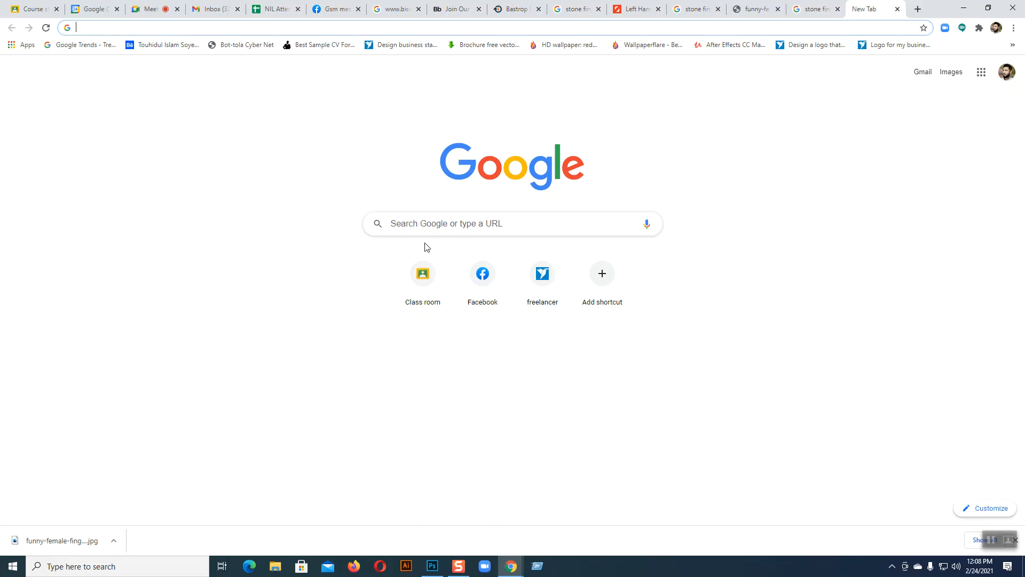
# Search Google in Chrome for "spot face" and show the image results.
pyautogui.click(412, 224)
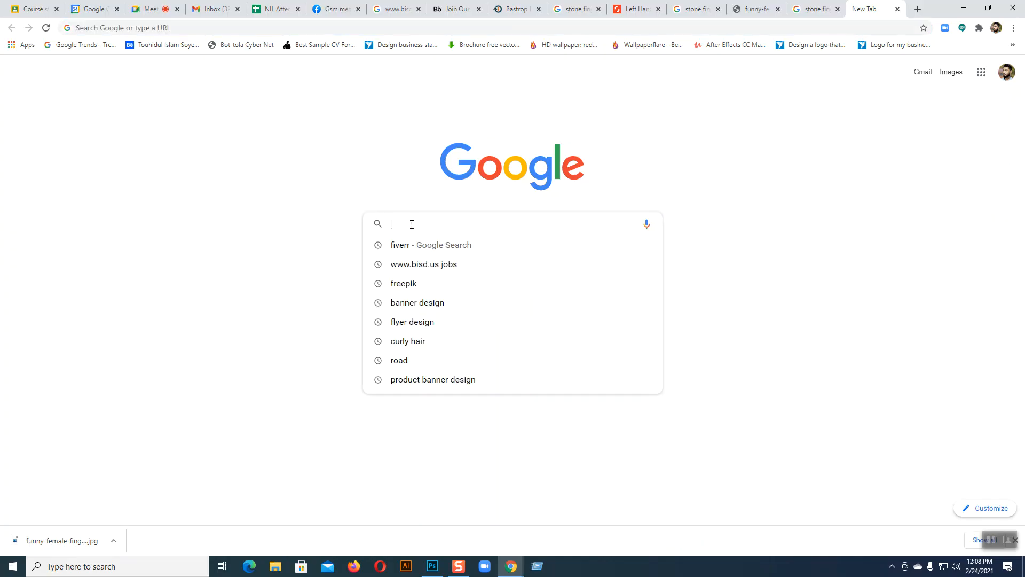
pyautogui.write('Spot')
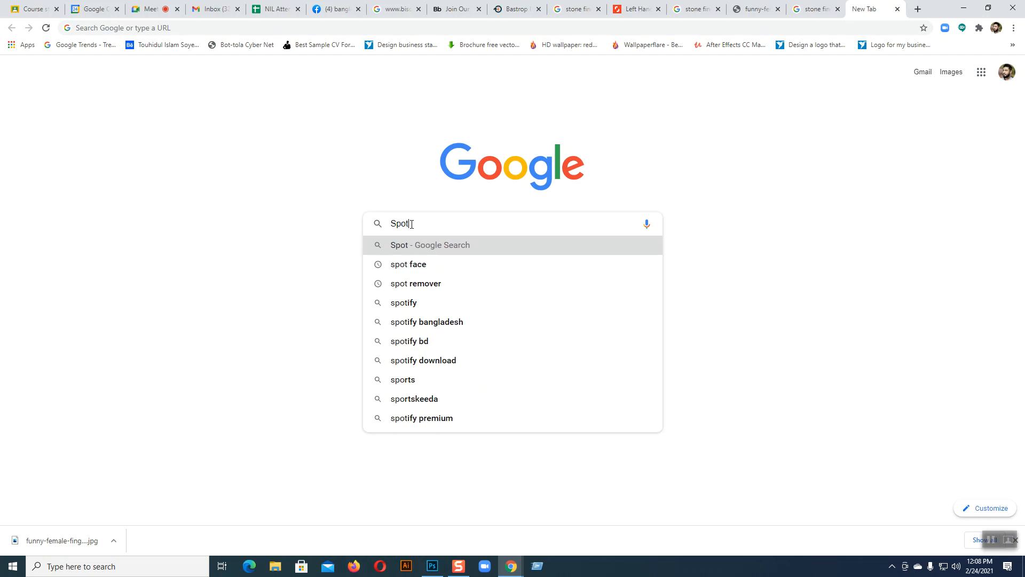
pyautogui.click(425, 263)
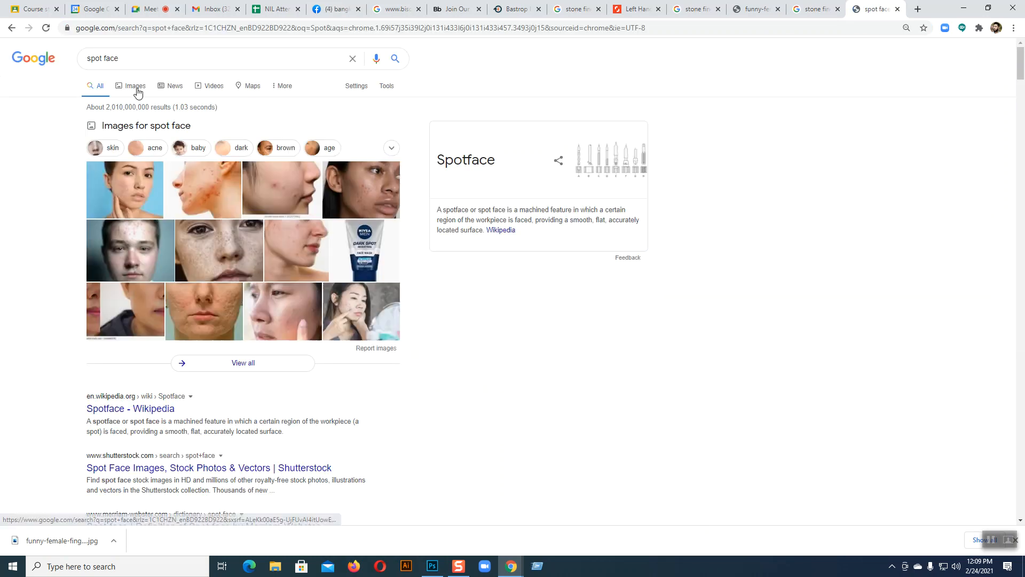
pyautogui.click(135, 86)
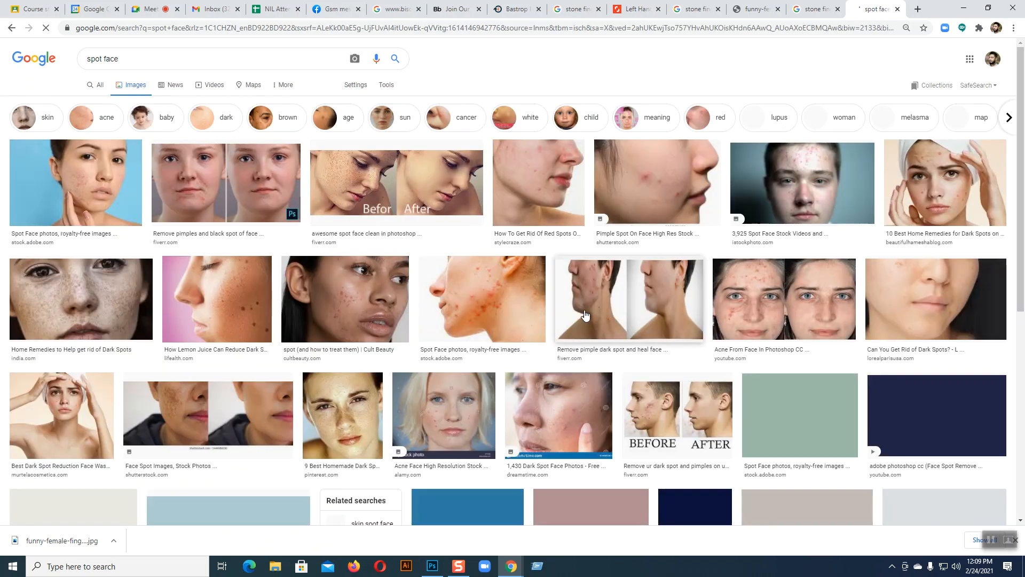
# Preview several blemished-face photos and open the Photoshop Essentials acne portrait from the related images.
pyautogui.click(534, 197)
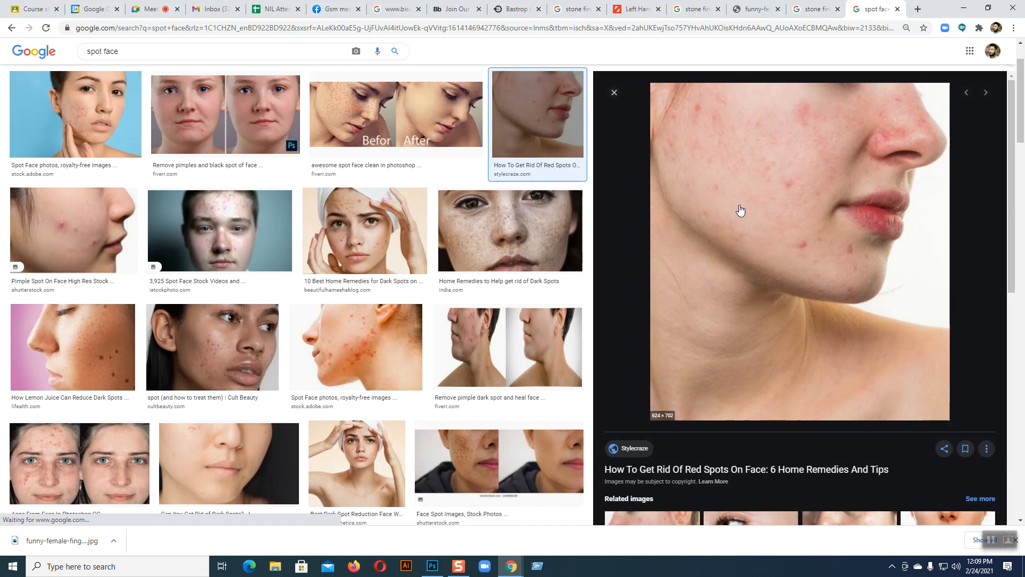
pyautogui.click(225, 228)
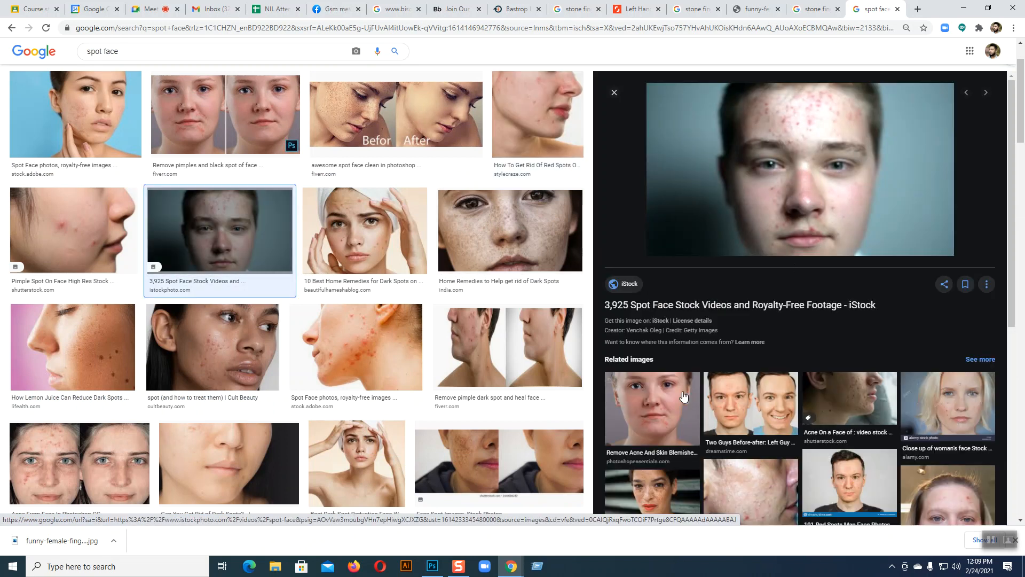
pyautogui.click(648, 401)
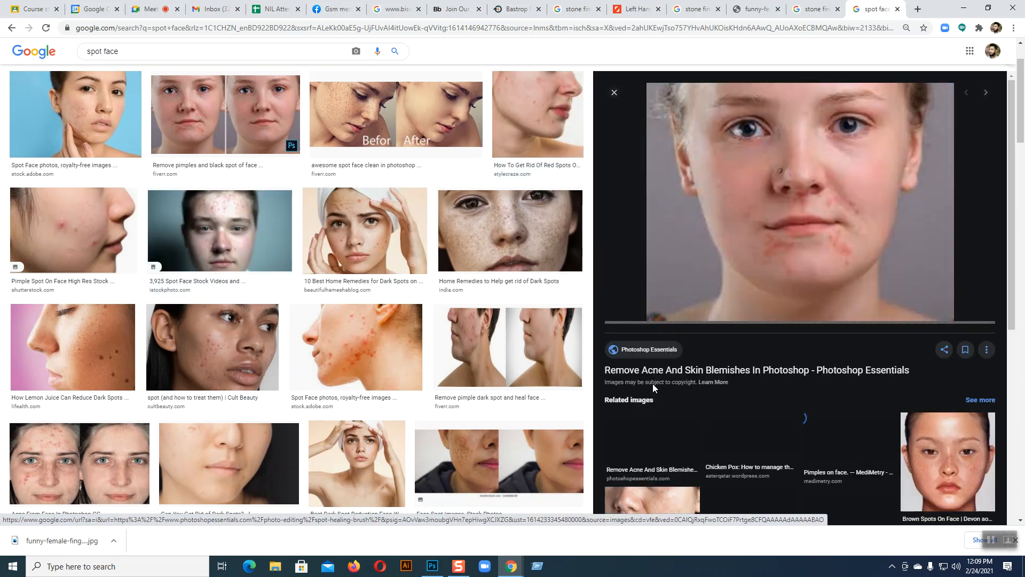
# Open the acne portrait full-size in a new tab, save it as original-photo.jpg, and close that tab.
pyautogui.rightClick(799, 214)
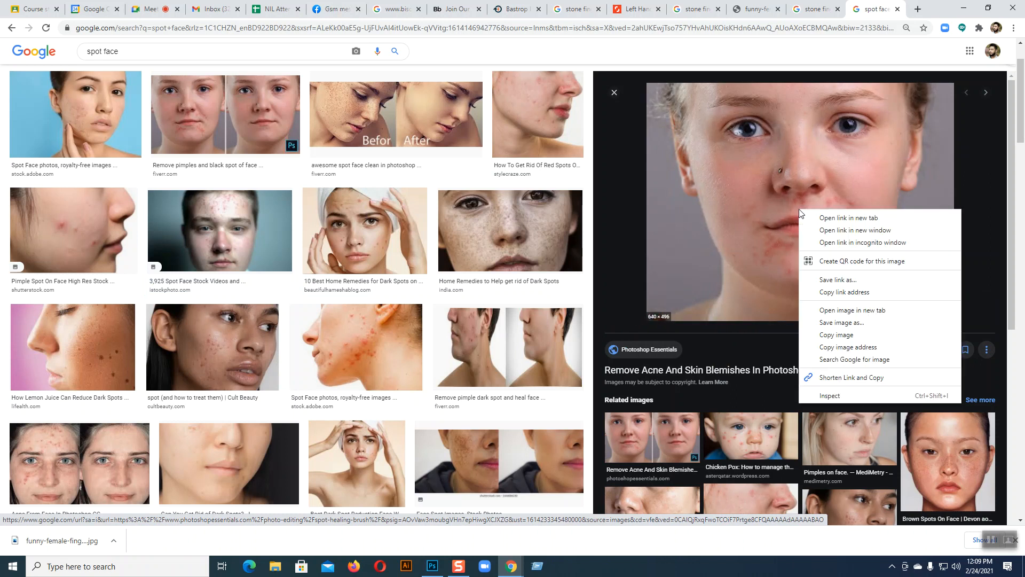
pyautogui.click(828, 294)
pyautogui.click(873, 9)
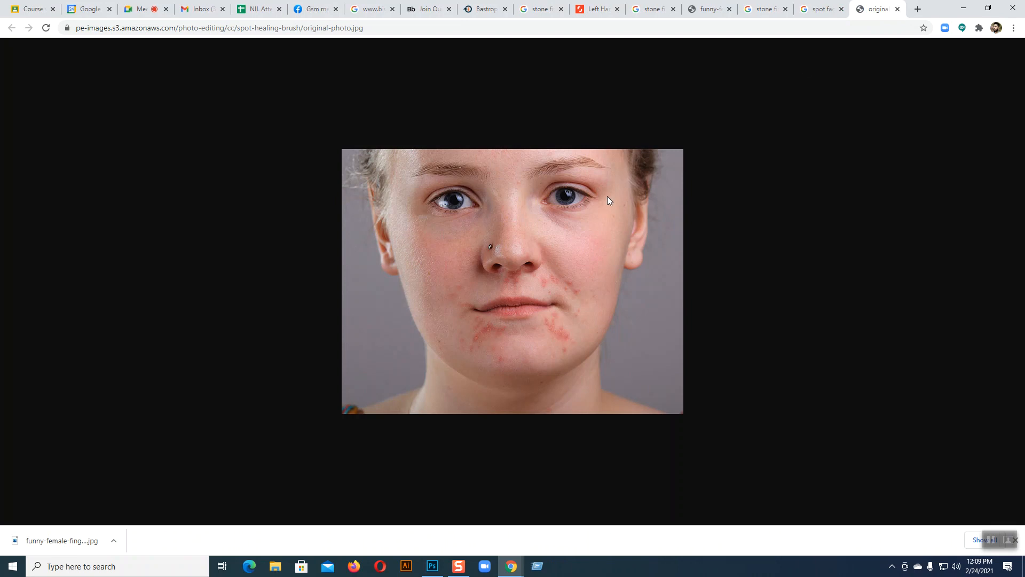
pyautogui.rightClick(539, 232)
pyautogui.click(557, 254)
pyautogui.click(426, 347)
pyautogui.click(897, 9)
# Open the Stylecraze red-spots face photo full-size in its own tab and save the image.
pyautogui.click(557, 127)
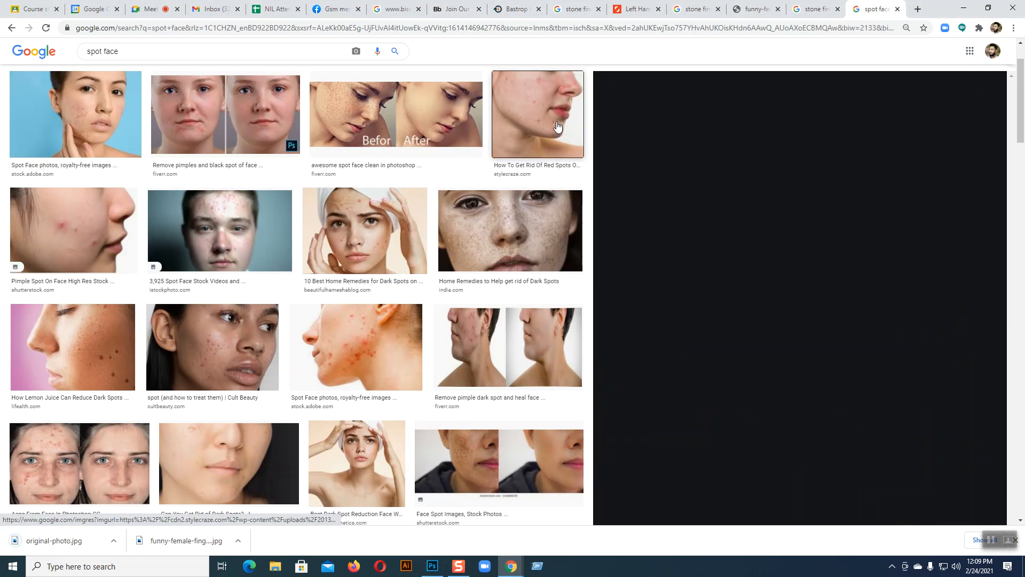
pyautogui.scroll(-4, 728, 232)
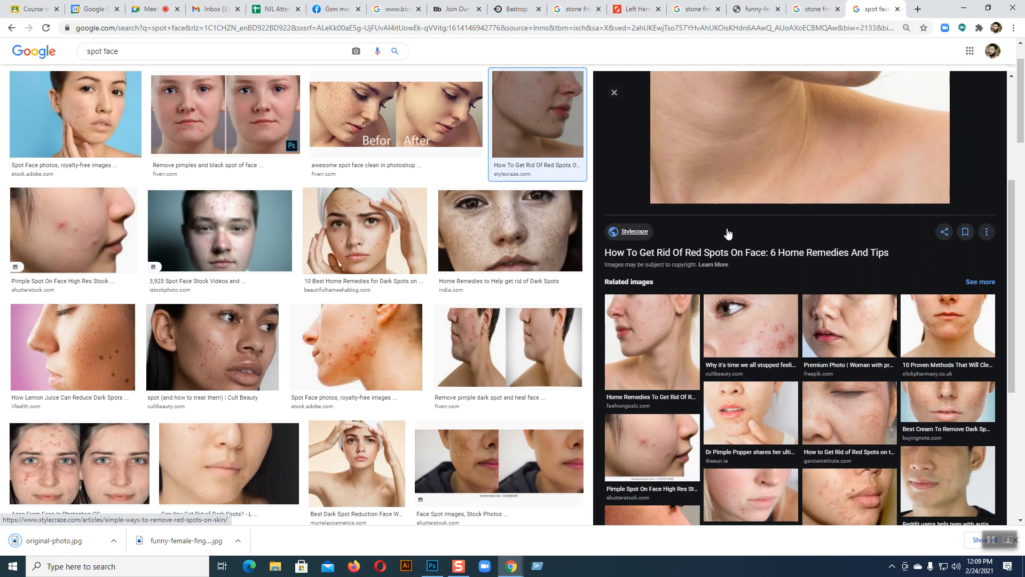
pyautogui.scroll(-3, 728, 233)
pyautogui.scroll(7, 727, 233)
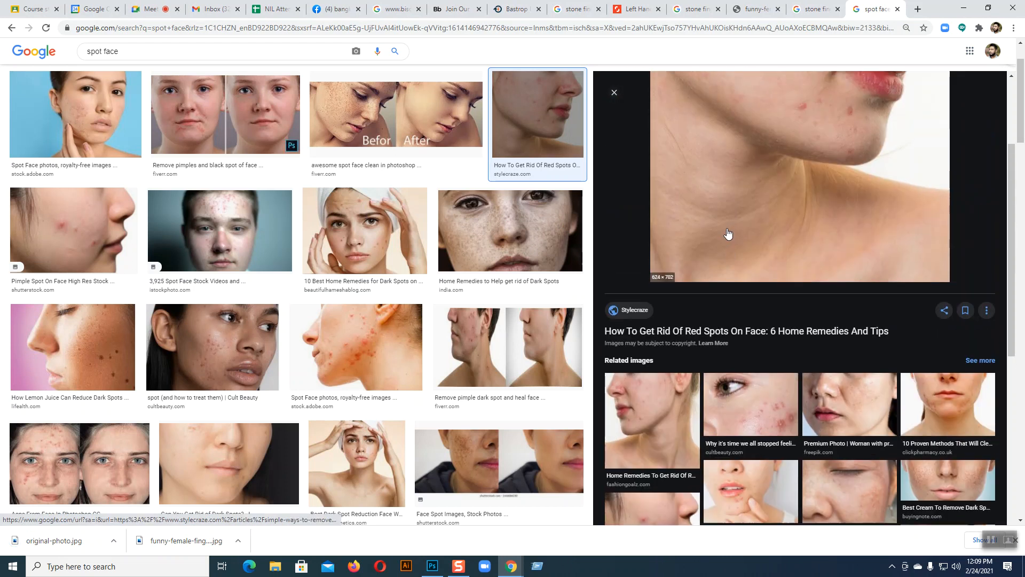
pyautogui.rightClick(758, 203)
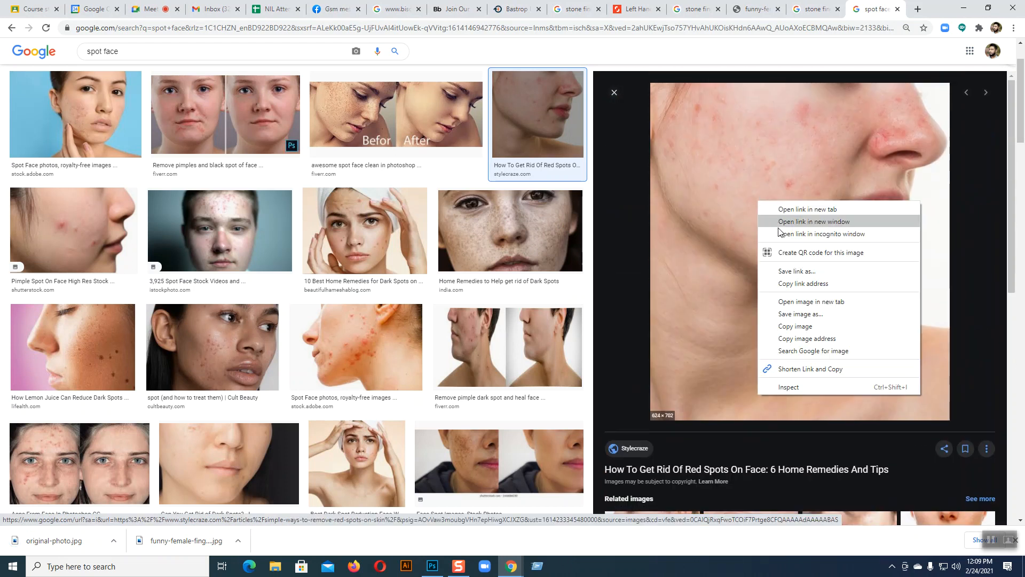
pyautogui.click(785, 302)
pyautogui.click(868, 9)
pyautogui.rightClick(487, 278)
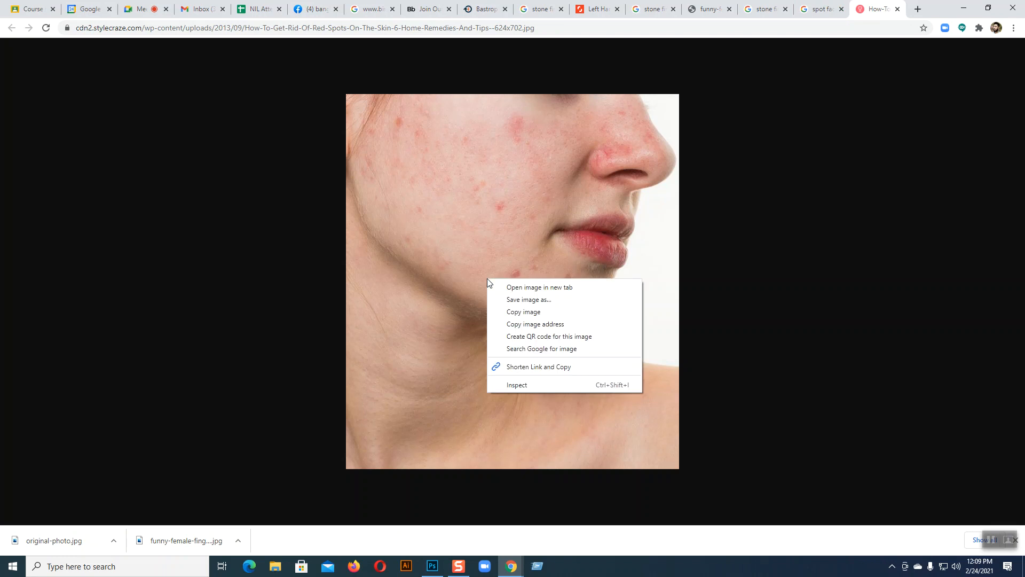
pyautogui.click(507, 302)
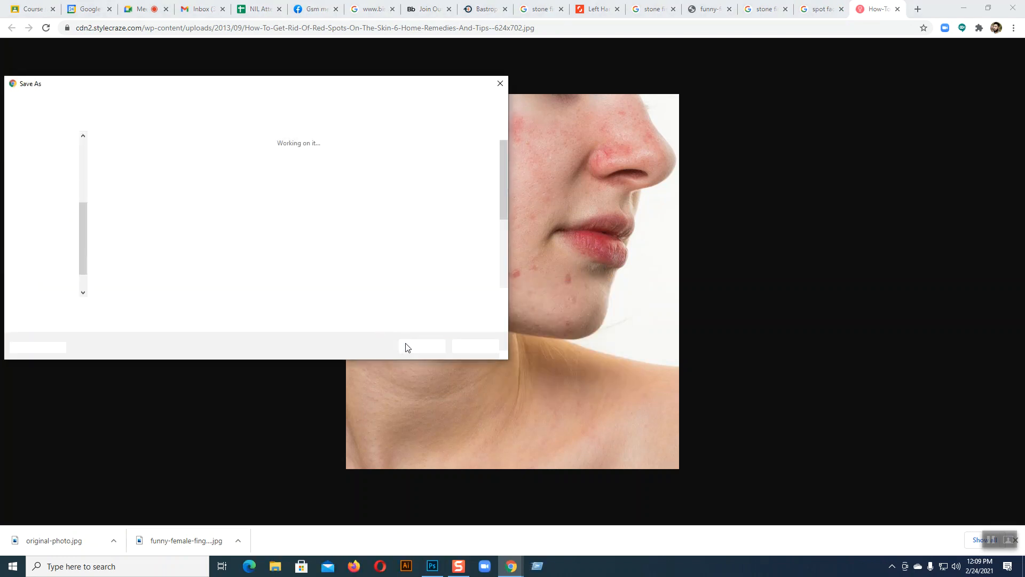
pyautogui.click(410, 346)
# Switch to Photoshop and magnify the screen to 200% with Windows Magnifier.
pyautogui.click(433, 565)
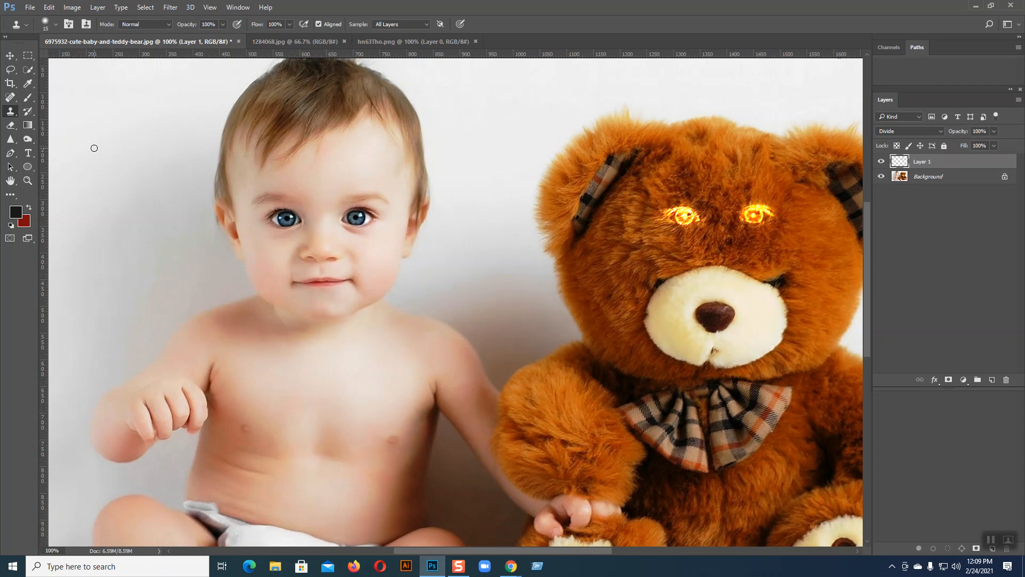
pyautogui.press('super+plus')
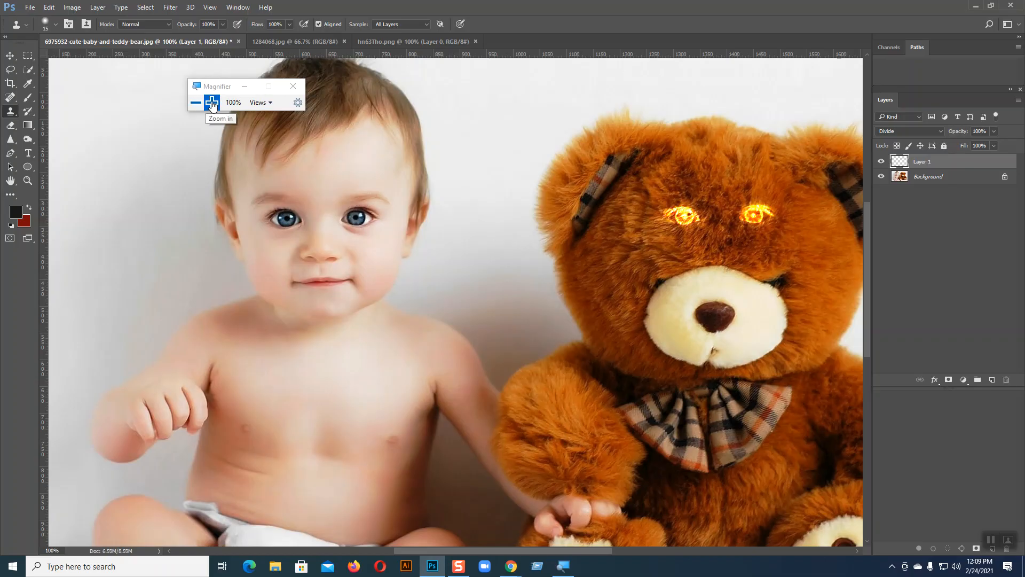
pyautogui.click(212, 102)
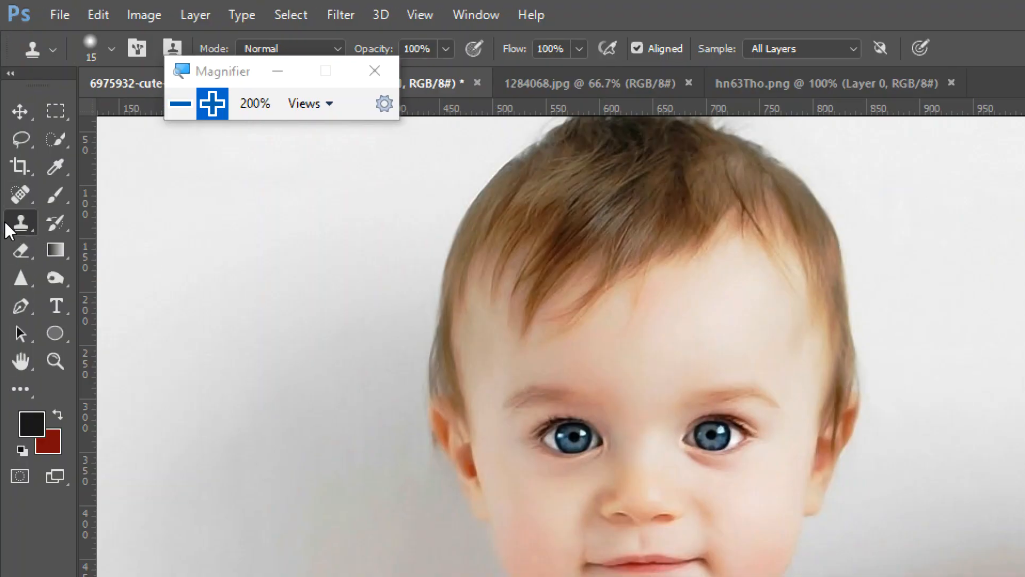
# Show the tools grouped with the Clone Stamp and keep the Clone Stamp Tool selected.
pyautogui.rightClick(12, 223)
pyautogui.click(76, 225)
pyautogui.rightClick(20, 221)
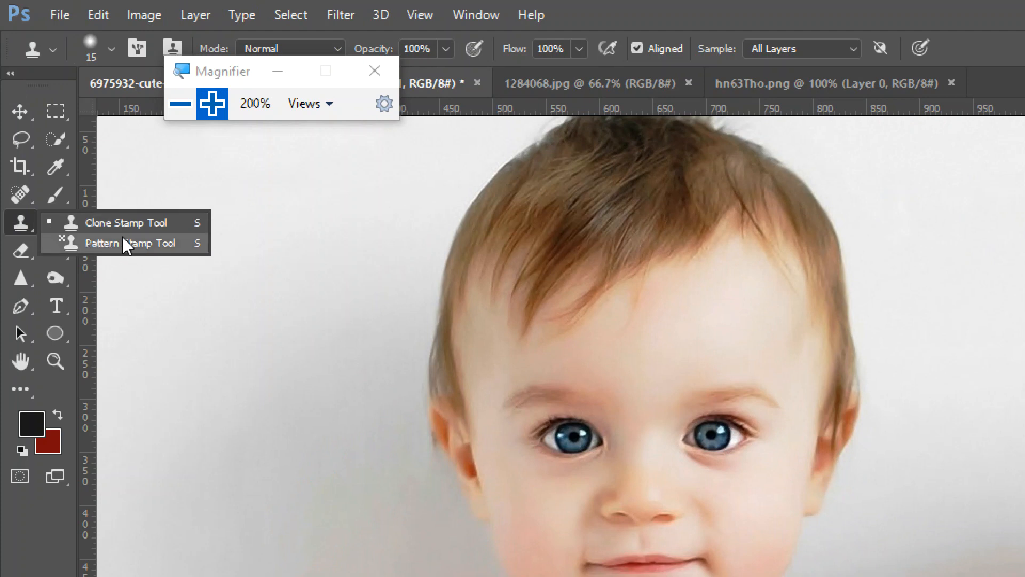
pyautogui.click(77, 222)
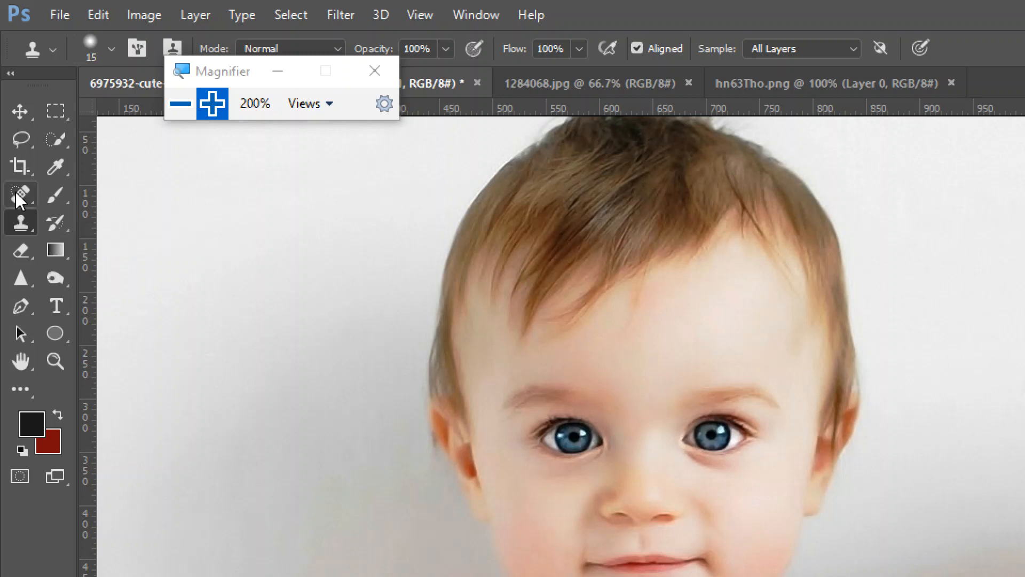
# Show the healing tools group and choose the Spot Healing Brush Tool.
pyautogui.click(20, 197)
pyautogui.rightClick(20, 197)
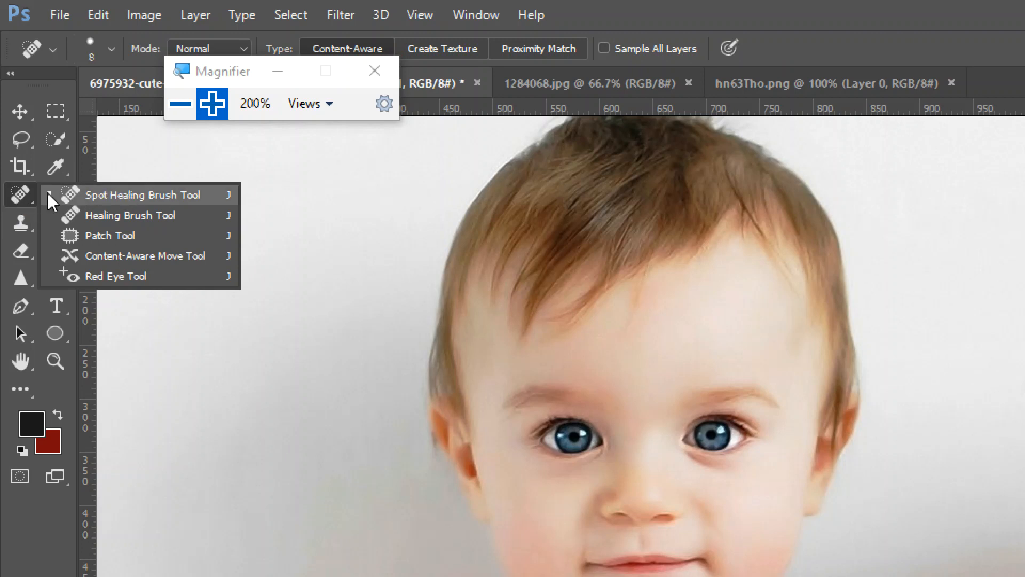
pyautogui.click(18, 197)
pyautogui.rightClick(18, 197)
pyautogui.click(127, 191)
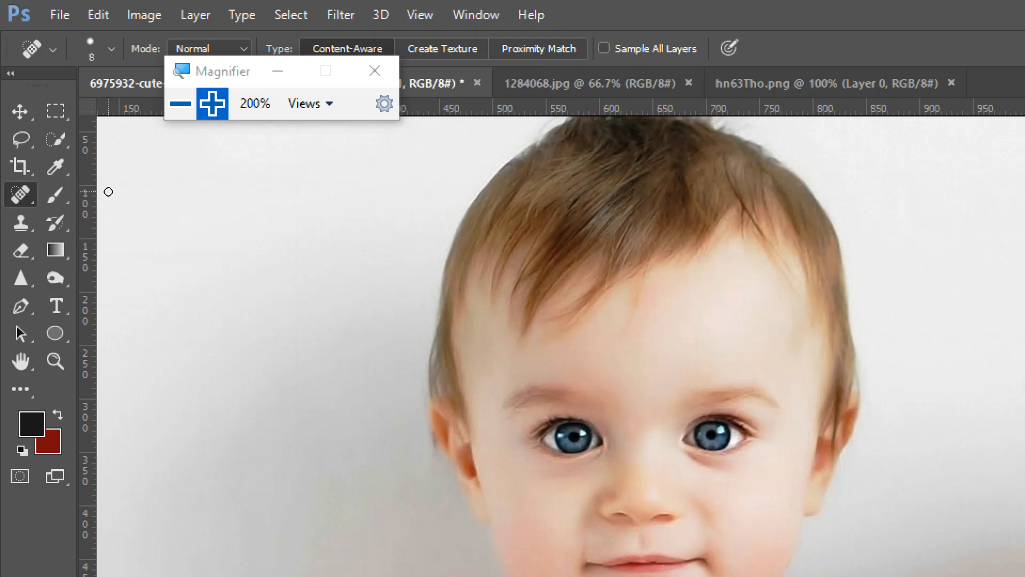
# Show the healing tools group with the Spot Healing Brush Tool selected, and return the Magnifier to 100%.
pyautogui.rightClick(14, 194)
pyautogui.click(111, 192)
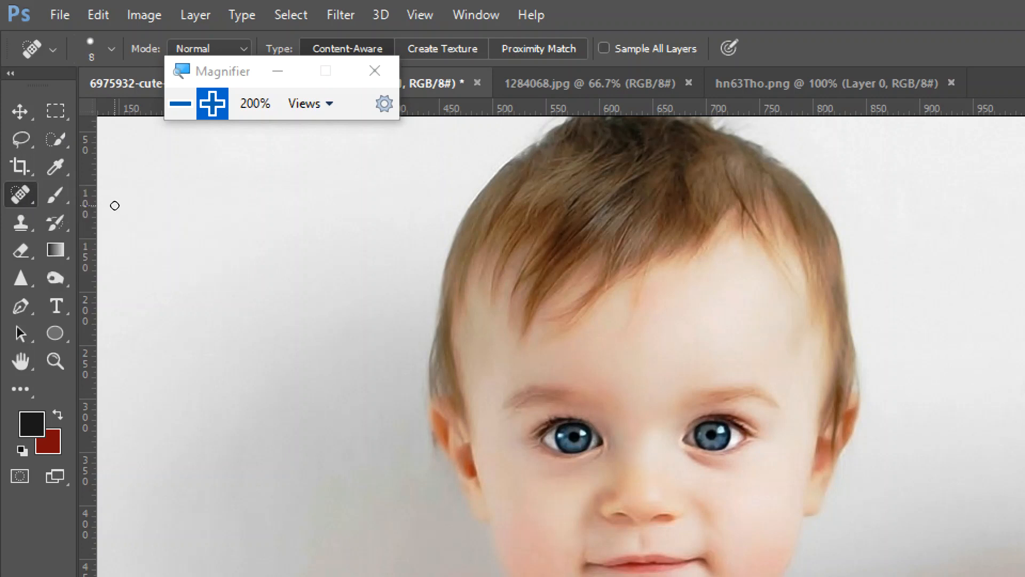
pyautogui.rightClick(26, 192)
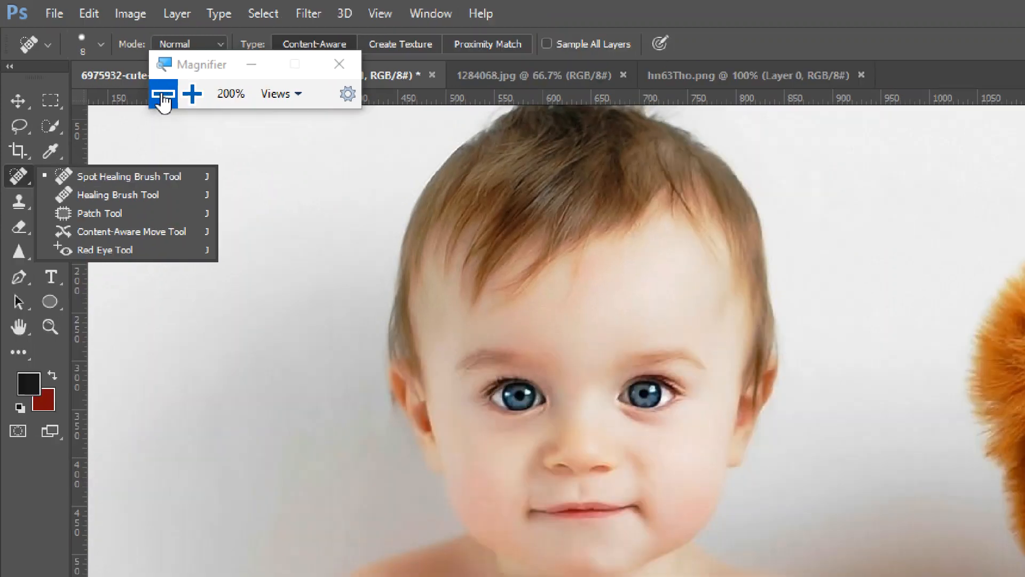
pyautogui.click(180, 103)
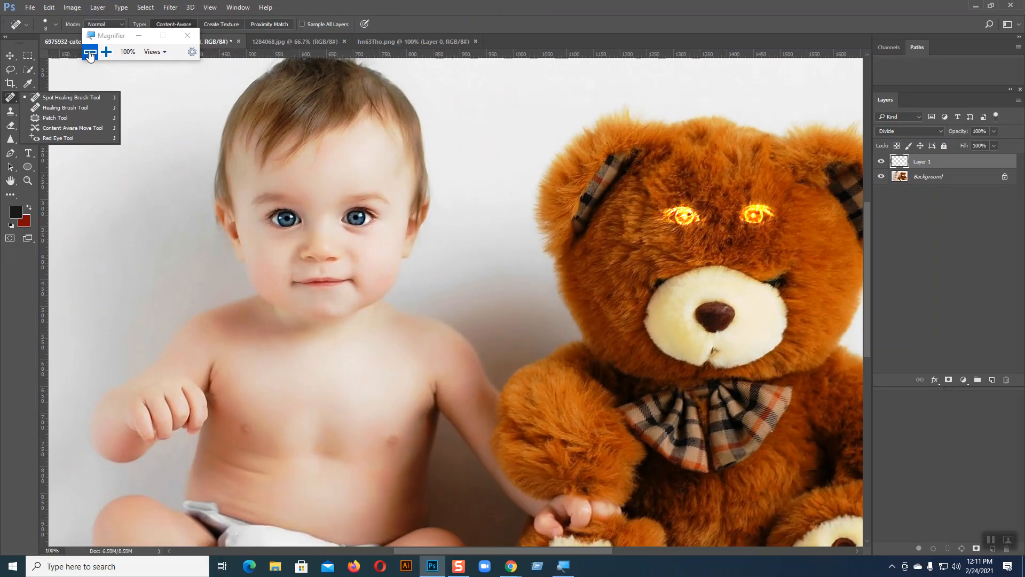
# Switch to 1284068.jpg and open the How-To-Get-Rid-Of-Red-Spots and original-photo images together from the Desktop.
pyautogui.click(289, 41)
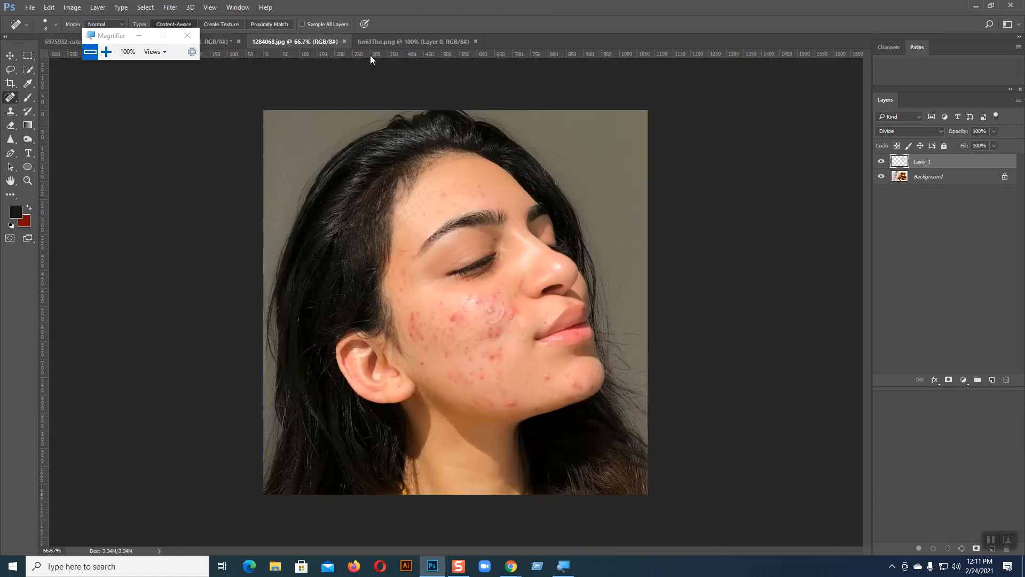
pyautogui.click(30, 7)
pyautogui.click(38, 31)
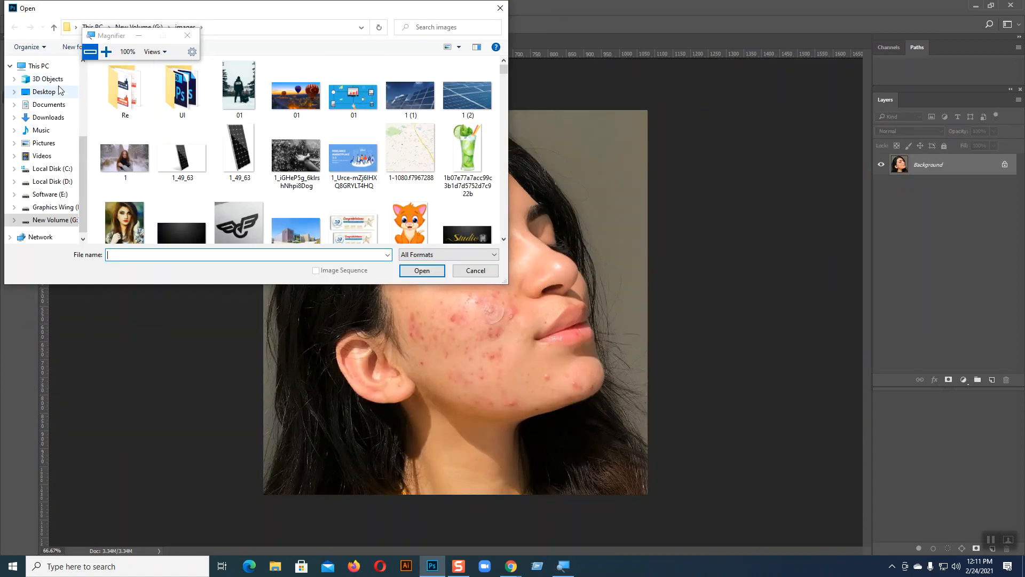
pyautogui.click(44, 92)
pyautogui.scroll(-2, 342, 115)
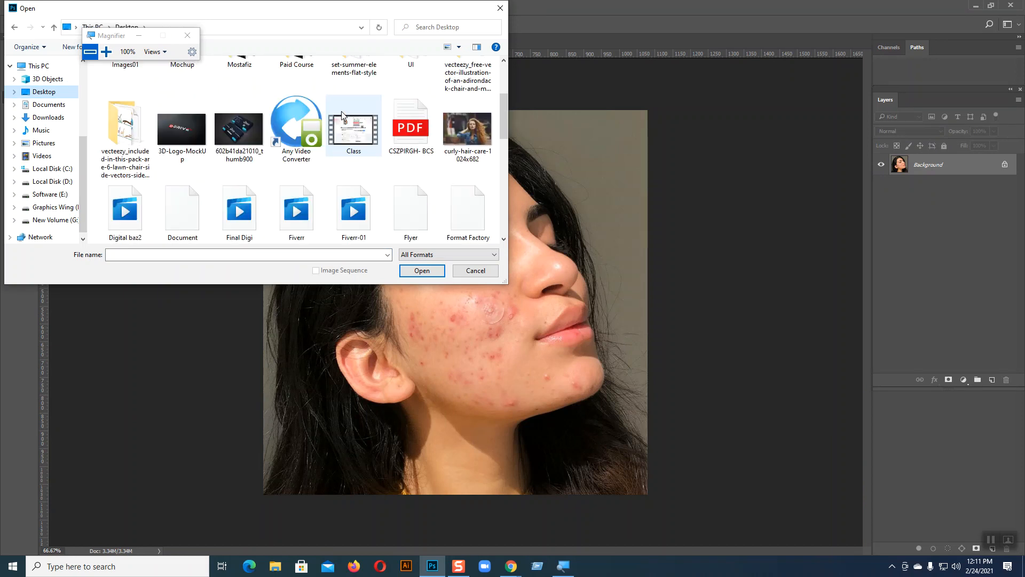
pyautogui.scroll(-3, 341, 115)
pyautogui.click(413, 103)
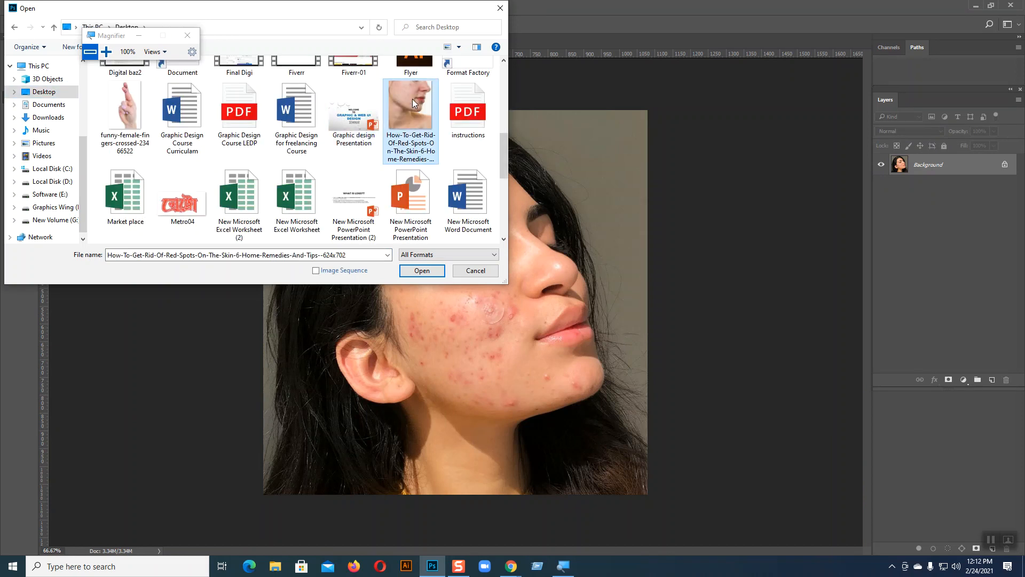
pyautogui.scroll(-3, 413, 103)
pyautogui.keyDown('ctrl'); pyautogui.click(296, 126); pyautogui.keyUp('ctrl')
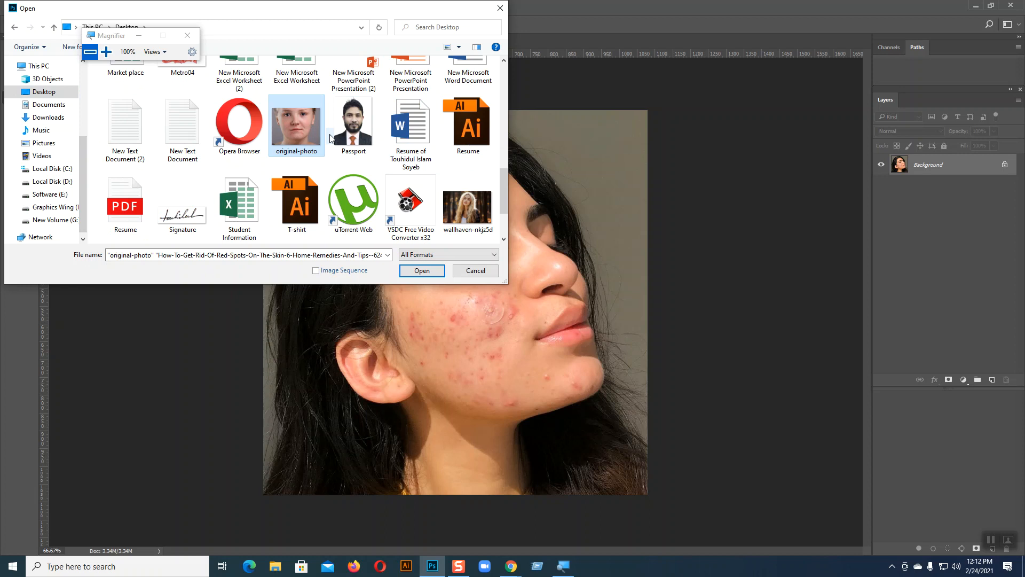
pyautogui.click(426, 276)
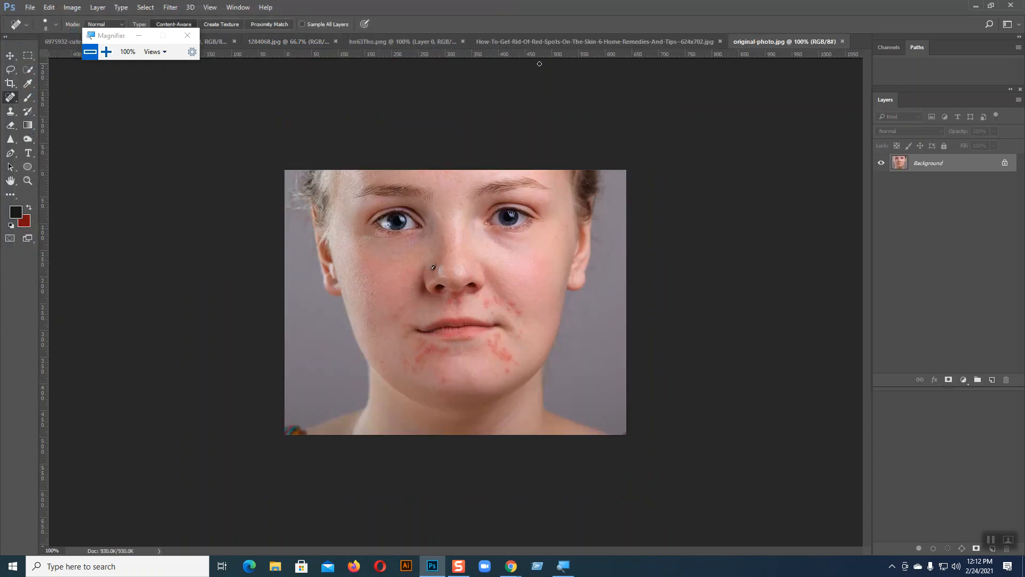
# Switch to the red-spots photo and ready the Spot Healing Brush Tool with a brush size of 20.
pyautogui.click(577, 42)
pyautogui.hotkey('ctrl', '+')
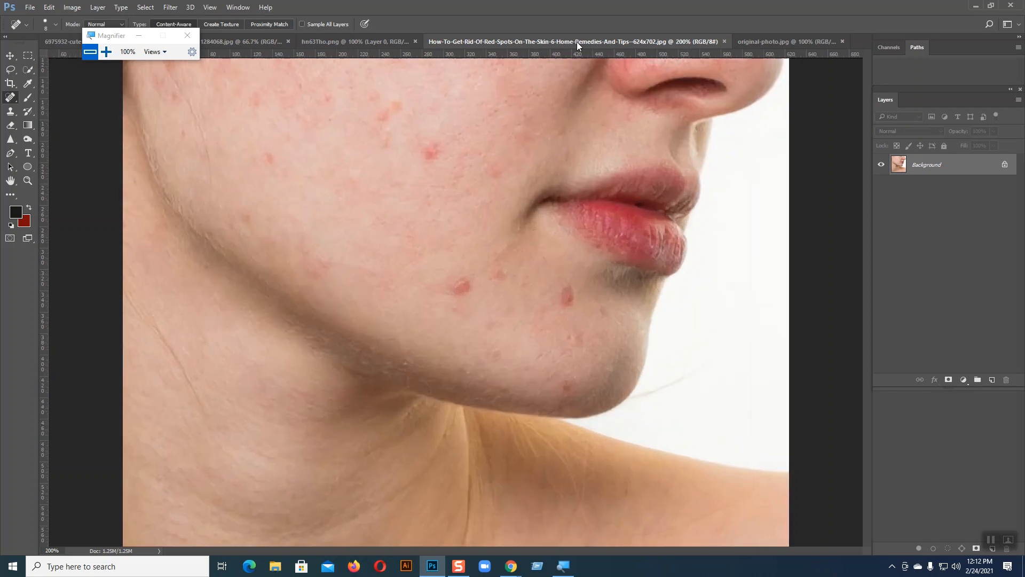
pyautogui.hotkey('ctrl', '-')
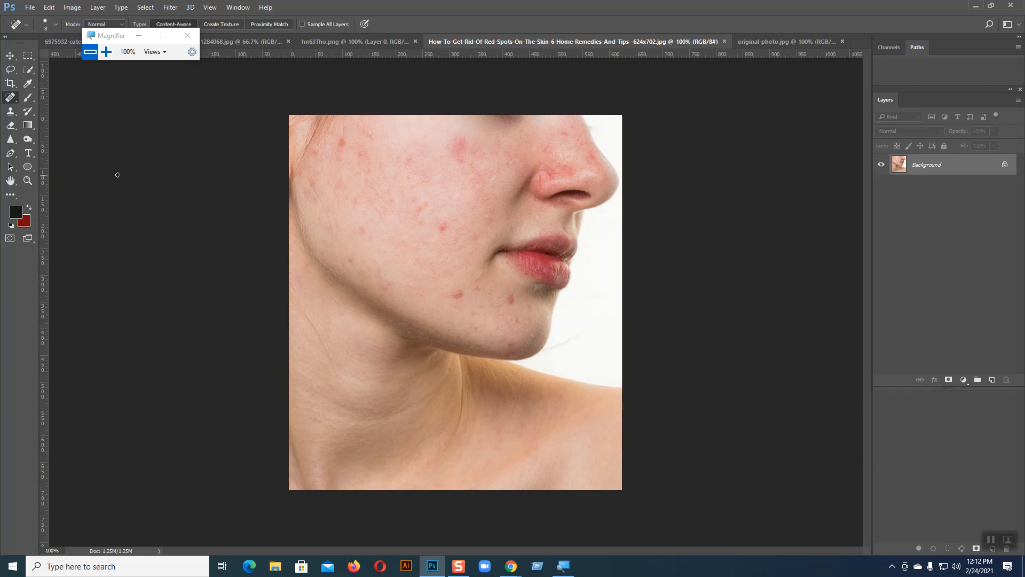
pyautogui.press(']')
pyautogui.rightClick(9, 98)
pyautogui.click(62, 97)
pyautogui.rightClick(7, 97)
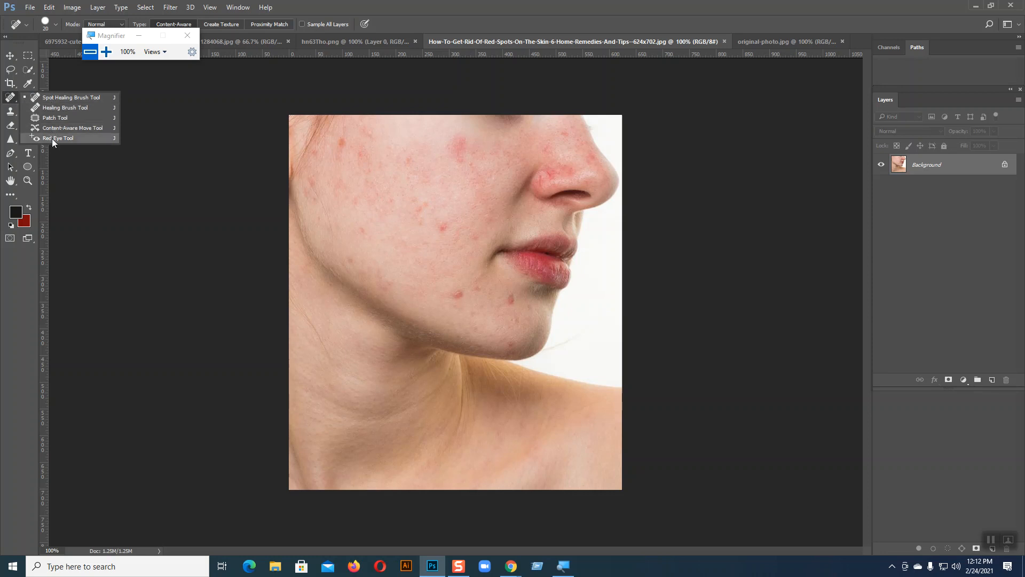
pyautogui.click(57, 98)
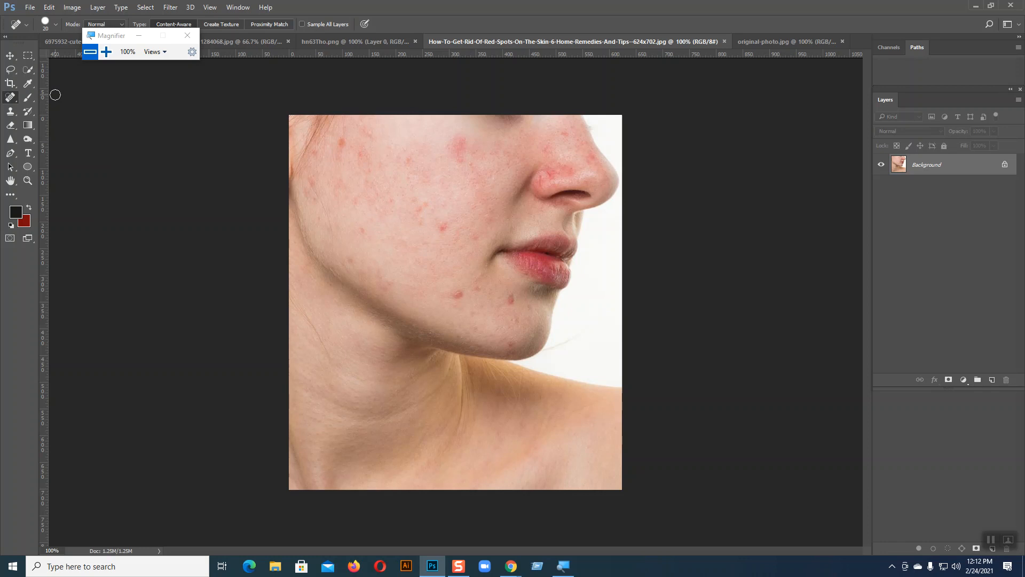
# Try the Spot Healing Brush on the large red spot and nearby blemishes in the middle of the cheek.
pyautogui.hotkey('ctrl', '+')
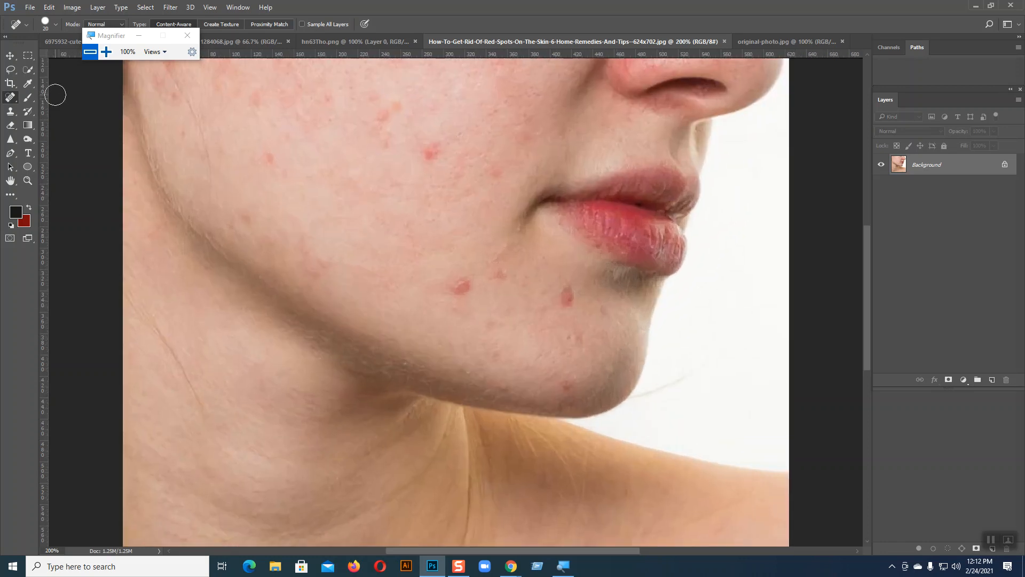
pyautogui.scroll(3, 426, 187)
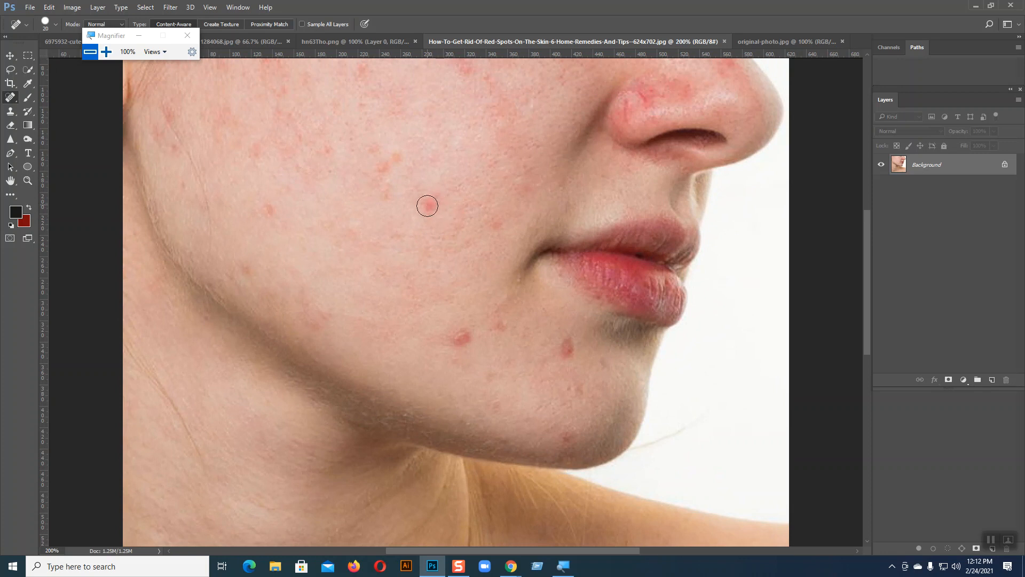
pyautogui.click(432, 205)
pyautogui.click(427, 213)
pyautogui.click(421, 199)
pyautogui.click(420, 204)
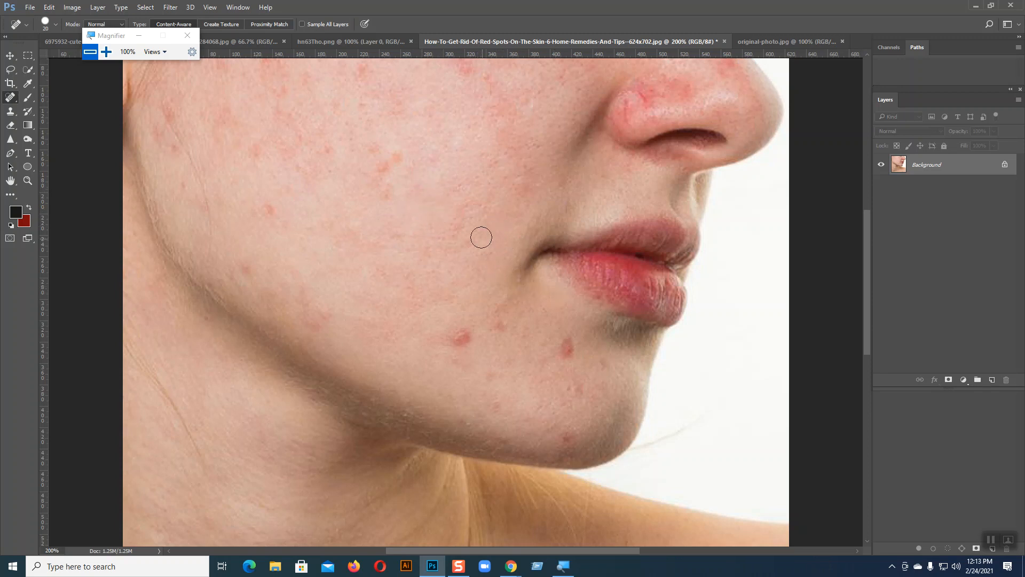
pyautogui.click(462, 220)
pyautogui.click(498, 171)
pyautogui.click(487, 160)
# Move the Magnifier window off the brush options and review the Spot Healing Brush's blend modes, keeping Normal.
pyautogui.moveTo(120, 36); pyautogui.dragTo(169, 132)
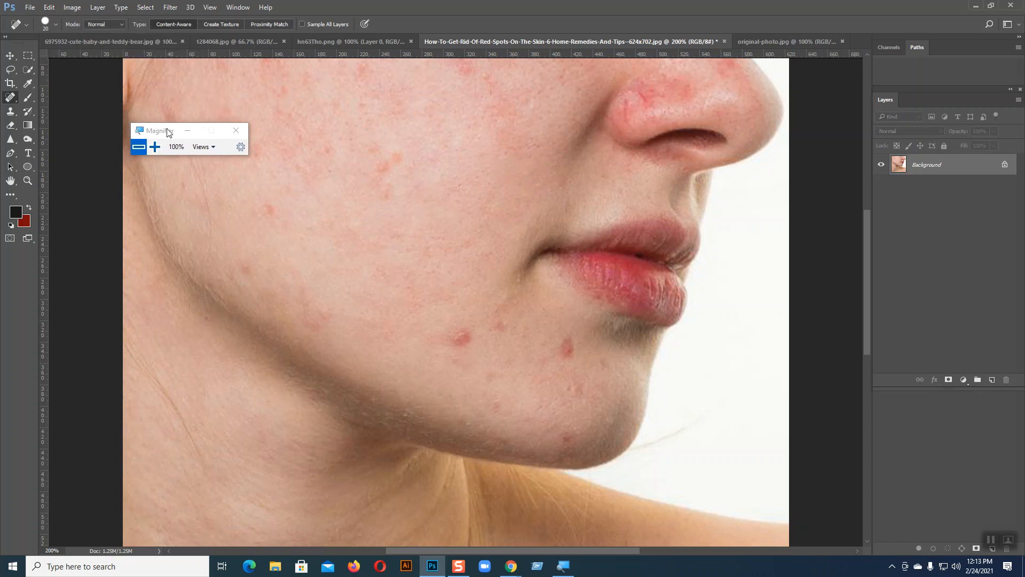
pyautogui.rightClick(11, 97)
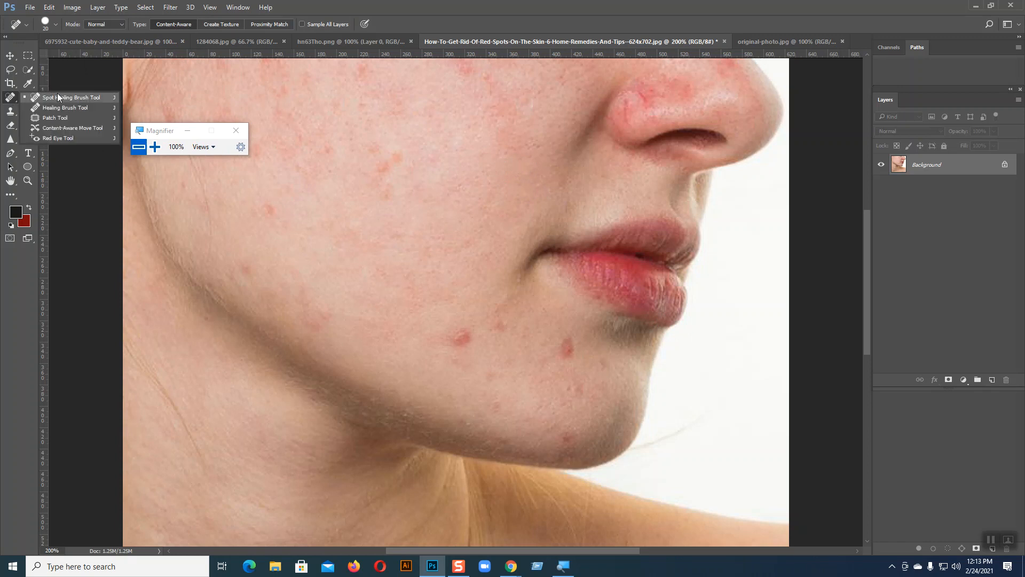
pyautogui.click(59, 96)
pyautogui.rightClick(14, 96)
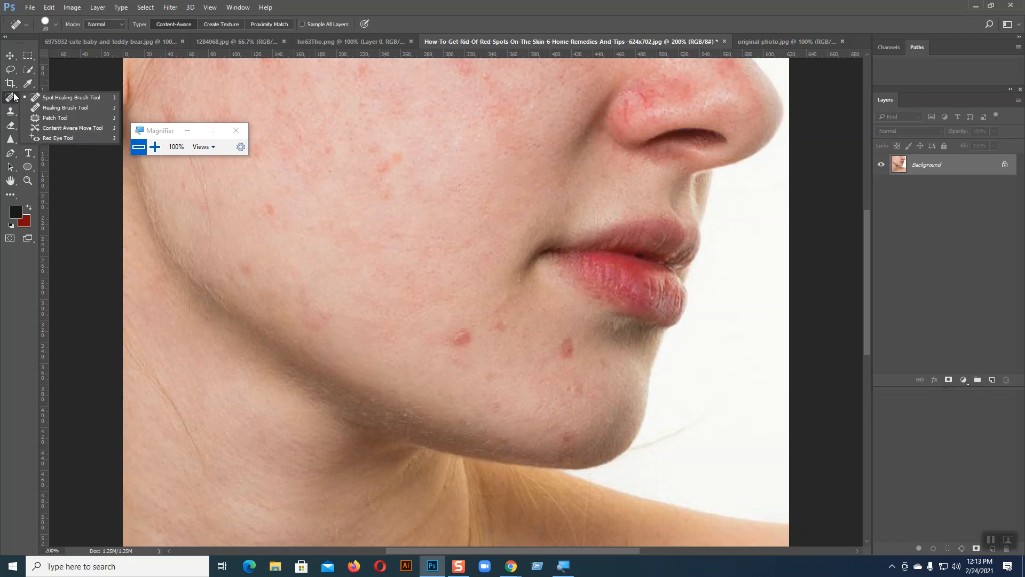
pyautogui.click(11, 99)
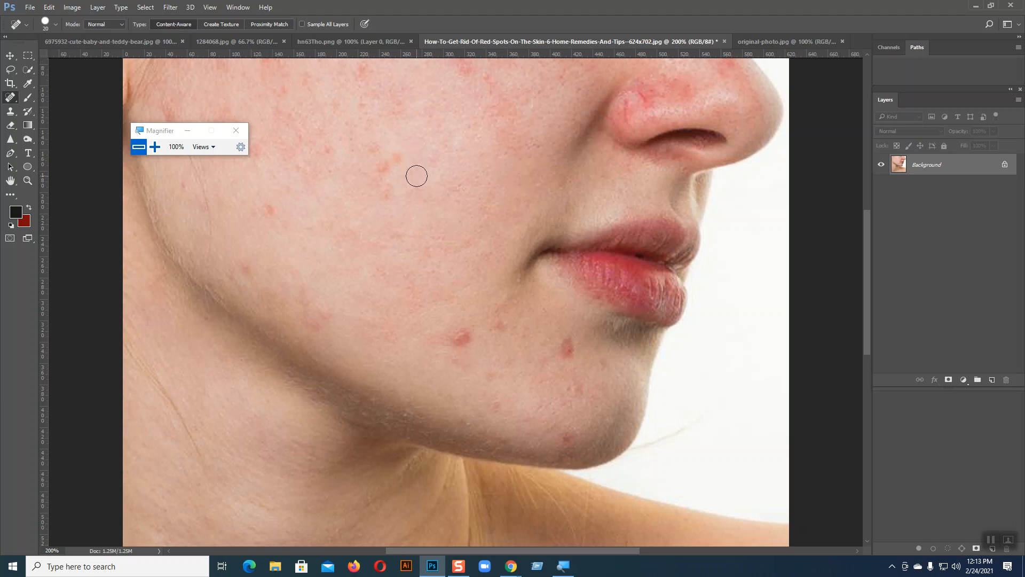
pyautogui.click(112, 25)
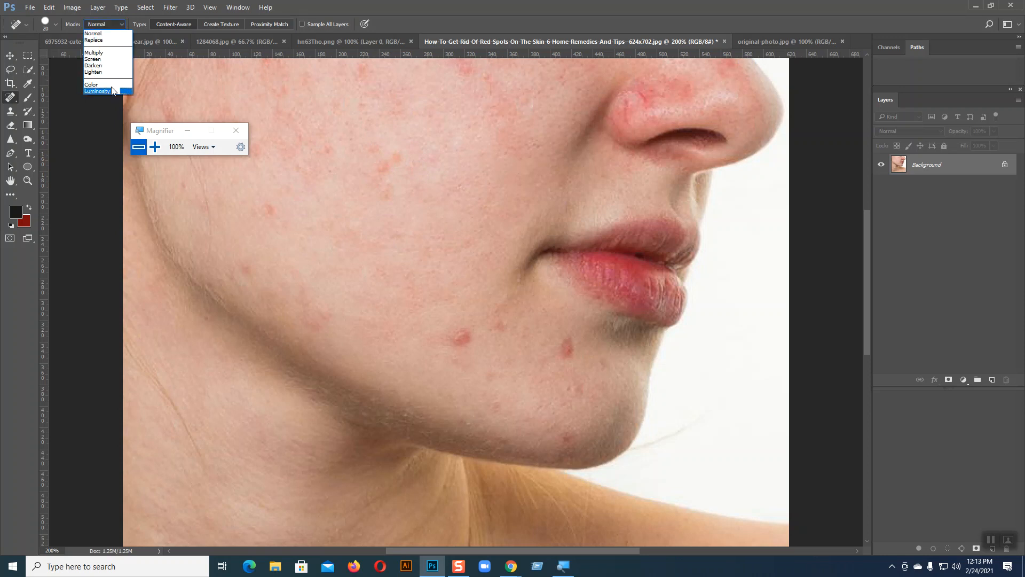
pyautogui.click(116, 26)
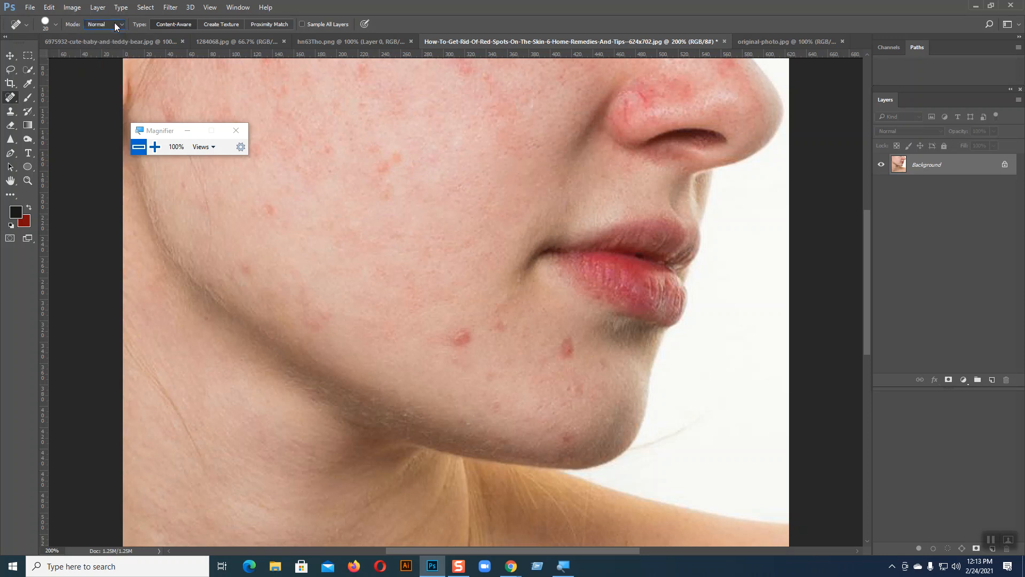
# Heal the orange spots on the cheek and the red spots beside and below the corner of the mouth.
pyautogui.click(401, 158)
pyautogui.click(382, 166)
pyautogui.click(383, 188)
pyautogui.click(388, 166)
pyautogui.click(462, 338)
pyautogui.click(468, 331)
pyautogui.click(477, 345)
pyautogui.click(457, 361)
pyautogui.click(500, 326)
pyautogui.click(566, 349)
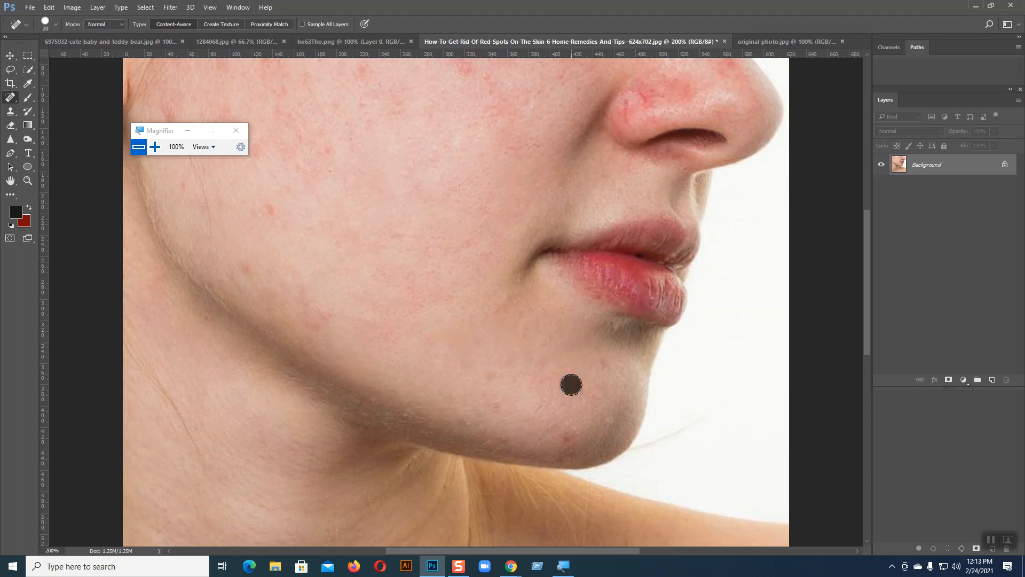
# Heal the remaining small blemishes across the chin with the Spot Healing Brush.
pyautogui.click(604, 363)
pyautogui.click(565, 437)
pyautogui.click(497, 405)
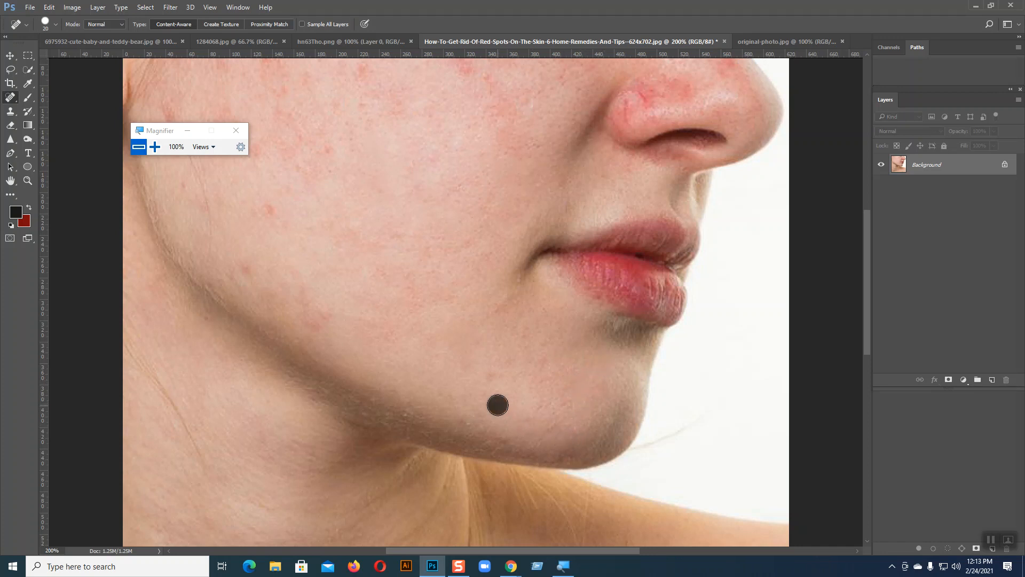
pyautogui.click(522, 417)
pyautogui.click(485, 377)
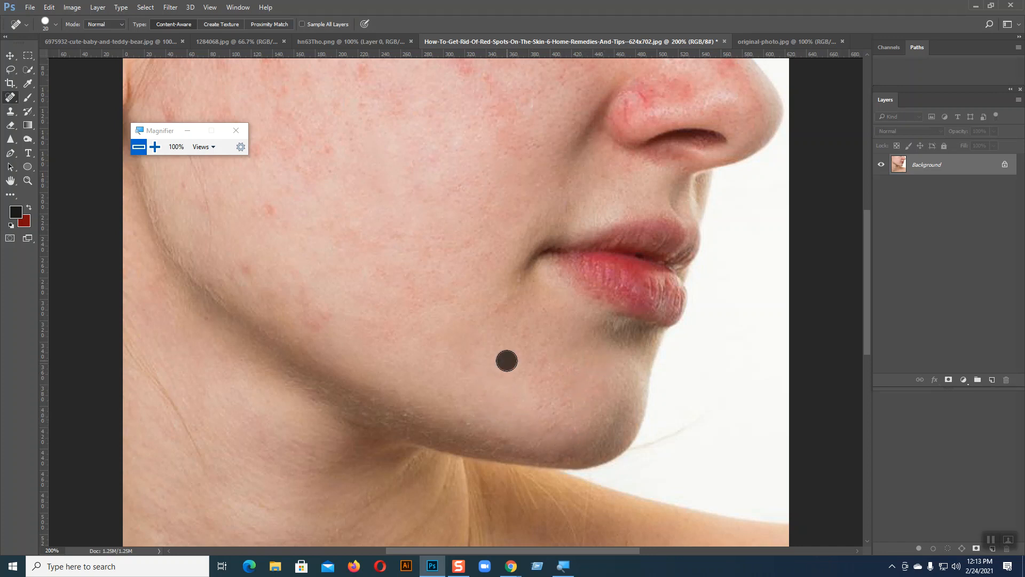
# Heal the reddish marks on the lower cheek above the jawline and the spot farther up the cheek.
pyautogui.click(315, 325)
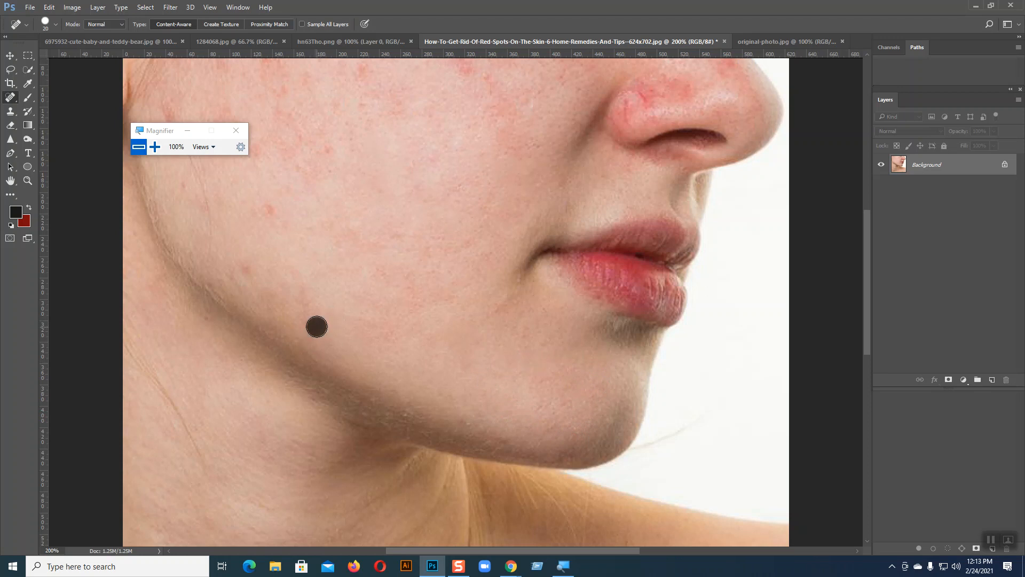
pyautogui.click(310, 317)
pyautogui.click(295, 318)
pyautogui.click(332, 310)
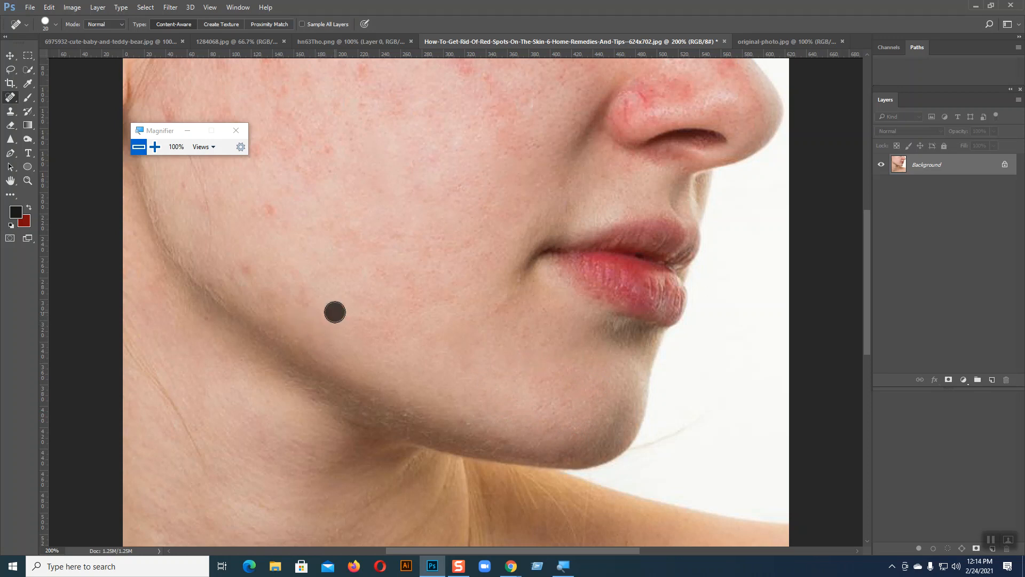
pyautogui.click(304, 301)
pyautogui.click(295, 277)
pyautogui.click(269, 212)
# Undo the recent healing strokes on the chin, jaw and cheek.
pyautogui.hotkey('ctrl', 'z')
pyautogui.hotkey('ctrl', 'z')
pyautogui.hotkey('ctrl', 'z')
pyautogui.hotkey('ctrl', 'z')
pyautogui.hotkey('ctrl', 'z')
pyautogui.hotkey('ctrl', 'z')
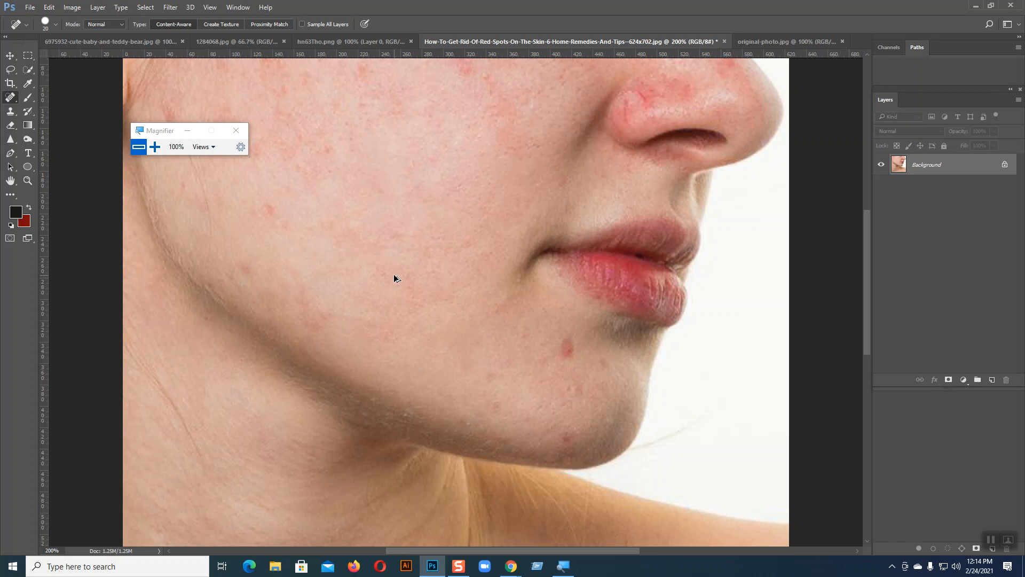
pyautogui.hotkey('ctrl', 'z')
pyautogui.hotkey('ctrl', 'z')
pyautogui.hotkey('ctrl', 'z')
pyautogui.hotkey('ctrl', 'z')
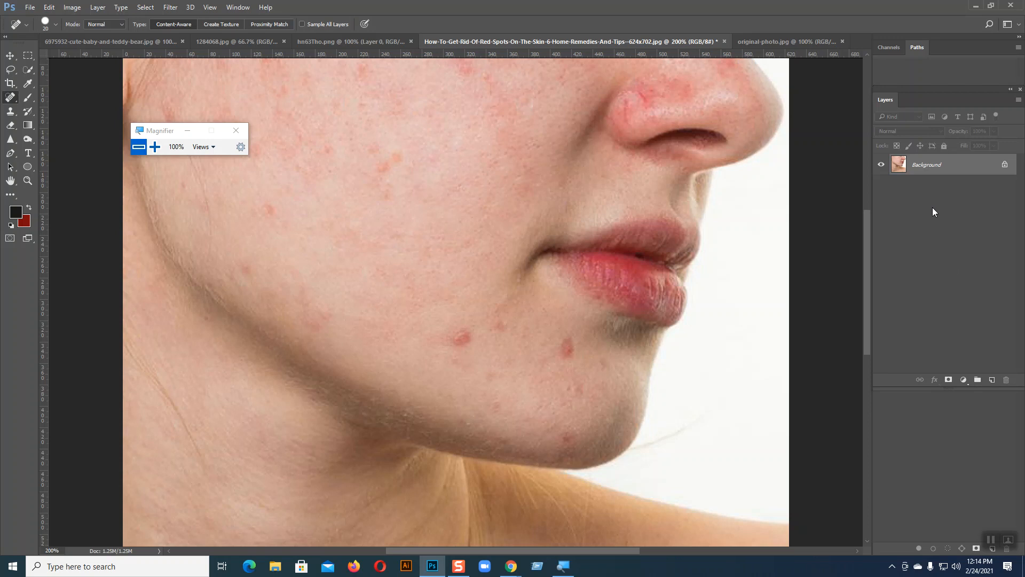
# Close the red-spots photo without saving and reopen the original file from the Desktop.
pyautogui.click(724, 41)
pyautogui.click(516, 212)
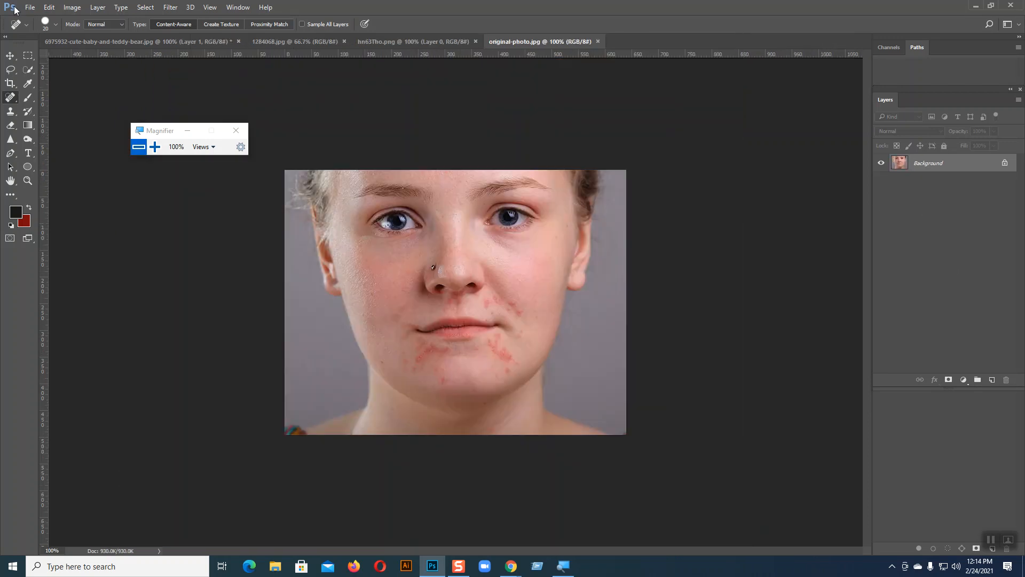
pyautogui.click(27, 8)
pyautogui.click(39, 27)
pyautogui.moveTo(504, 84); pyautogui.dragTo(507, 136)
pyautogui.click(427, 185)
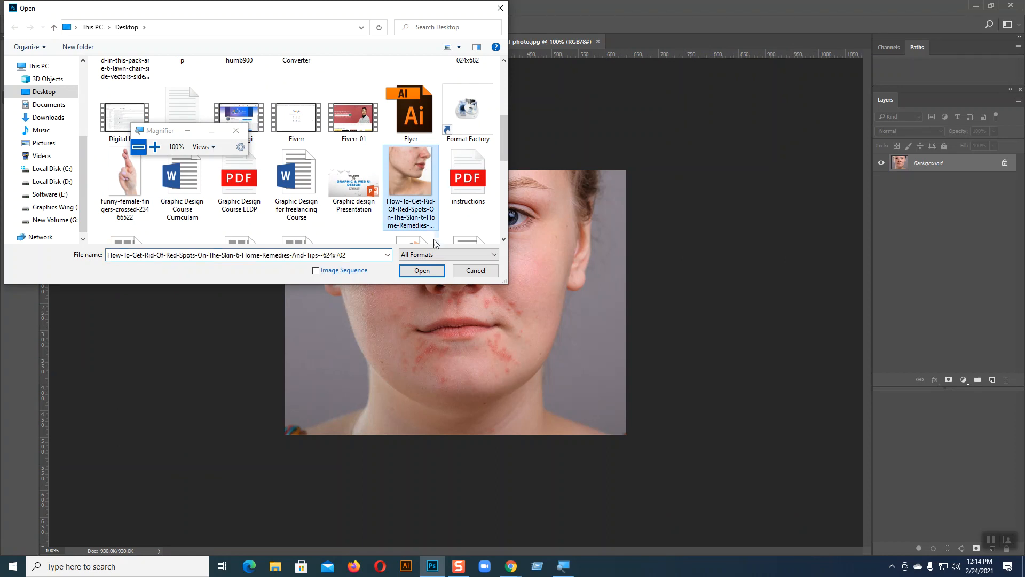
pyautogui.click(434, 272)
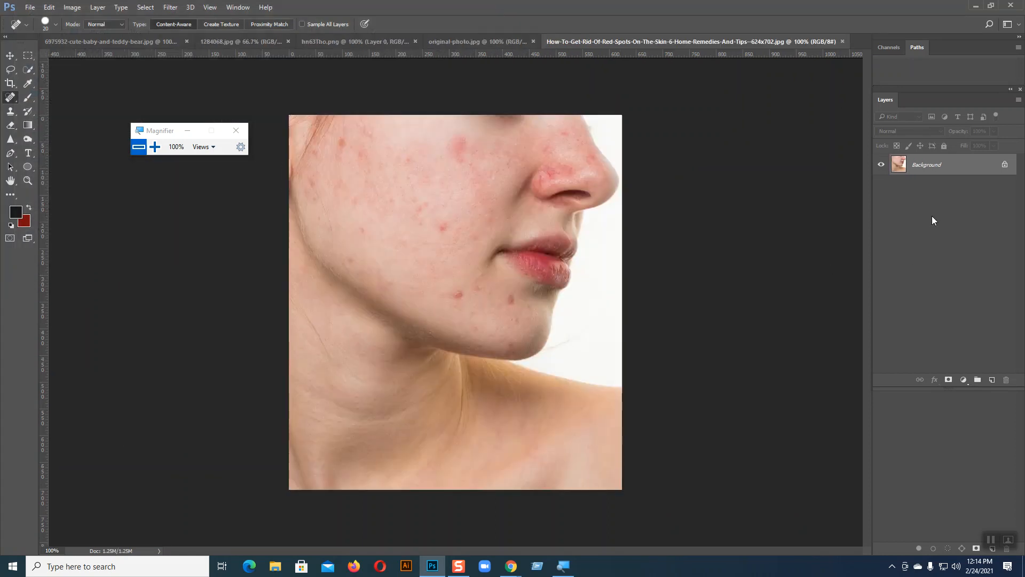
# Duplicate the photo layer twice and select the Spot Healing Brush Tool for work on the uppermost copy.
pyautogui.hotkey('ctrl', 'j')
pyautogui.hotkey('ctrl', 'j')
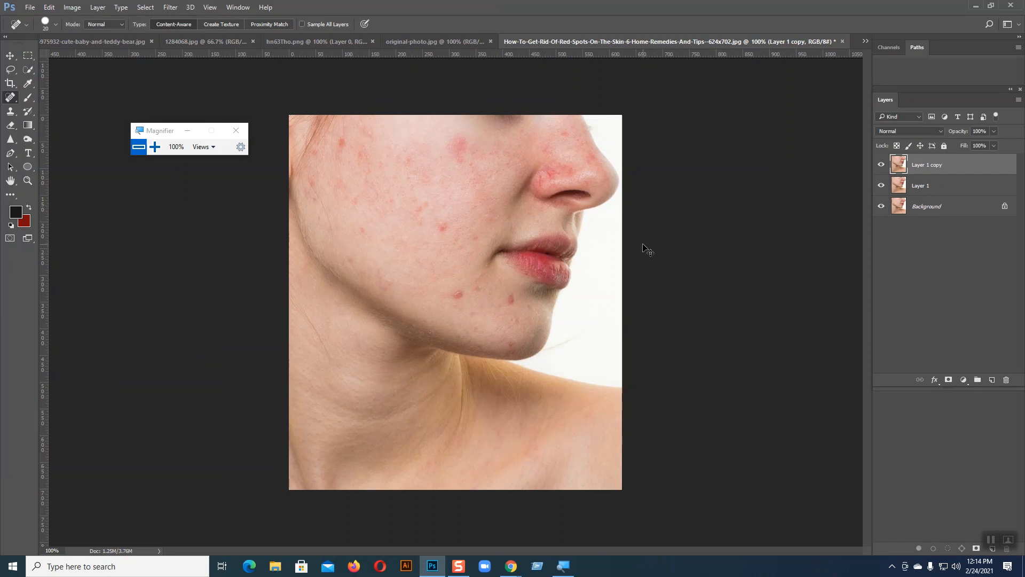
pyautogui.hotkey('ctrl', '+')
pyautogui.rightClick(8, 94)
pyautogui.click(30, 96)
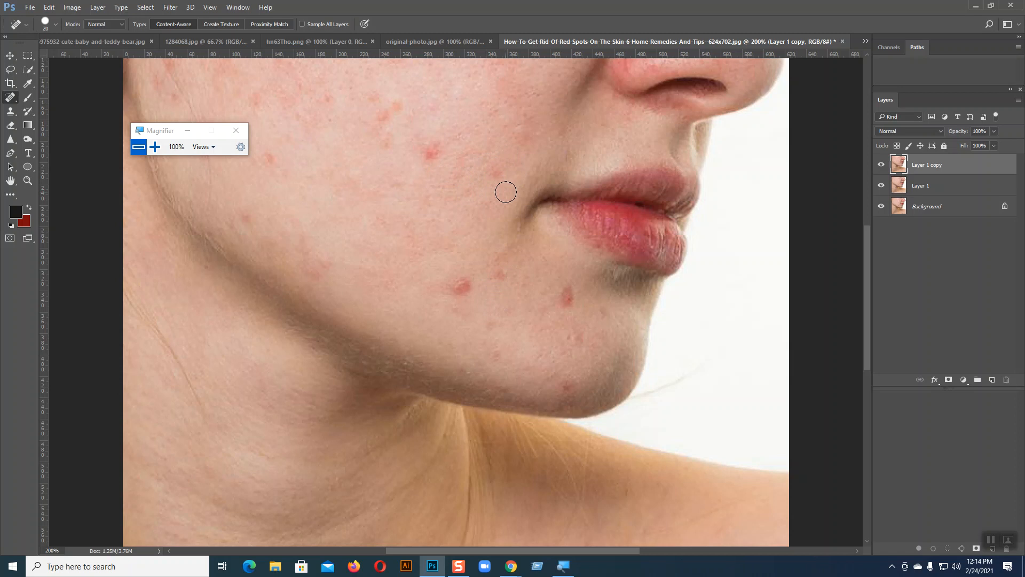
# Heal the red spot and the smaller marks on the cheek beside the corner of the mouth.
pyautogui.click(490, 161)
pyautogui.click(522, 139)
pyautogui.click(524, 121)
pyautogui.click(435, 146)
pyautogui.click(432, 156)
pyautogui.click(426, 150)
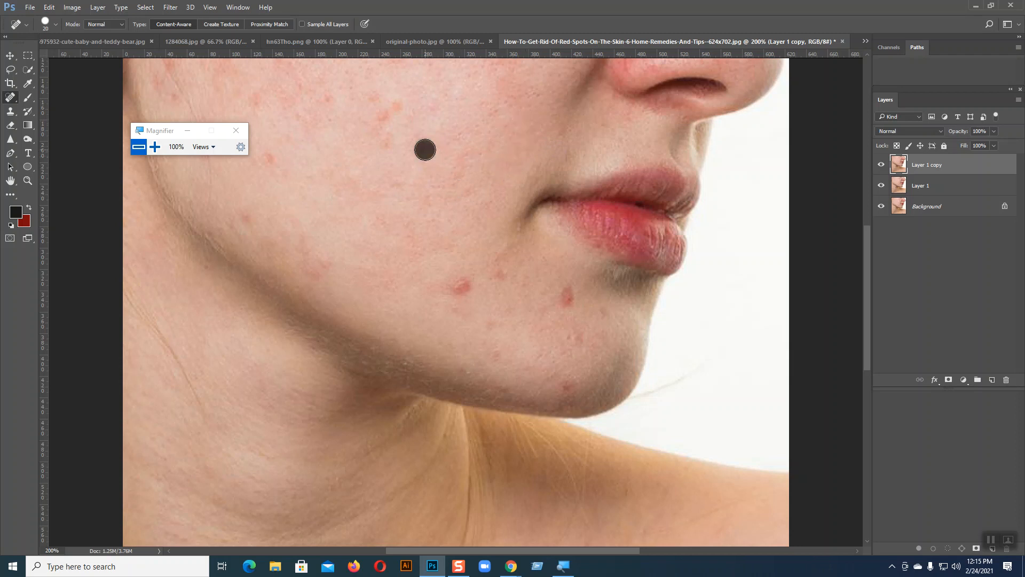
pyautogui.click(472, 152)
# Try one broad healing pass across the upper cheek with a 70 px brush and undo it.
pyautogui.hotkey('ctrl', '-')
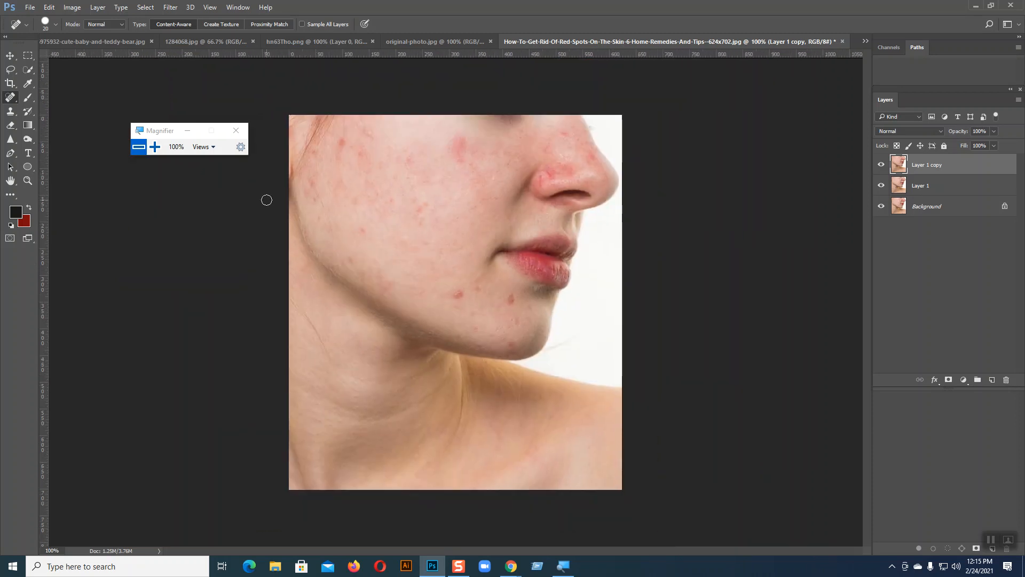
pyautogui.press(']')
pyautogui.press(']')
pyautogui.moveTo(343, 137)
pyautogui.mouseDown()
pyautogui.moveTo(364, 225)
pyautogui.moveTo(372, 150)
pyautogui.moveTo(388, 222)
pyautogui.moveTo(445, 157)
pyautogui.moveTo(455, 191)
pyautogui.moveTo(489, 199)
pyautogui.mouseUp()
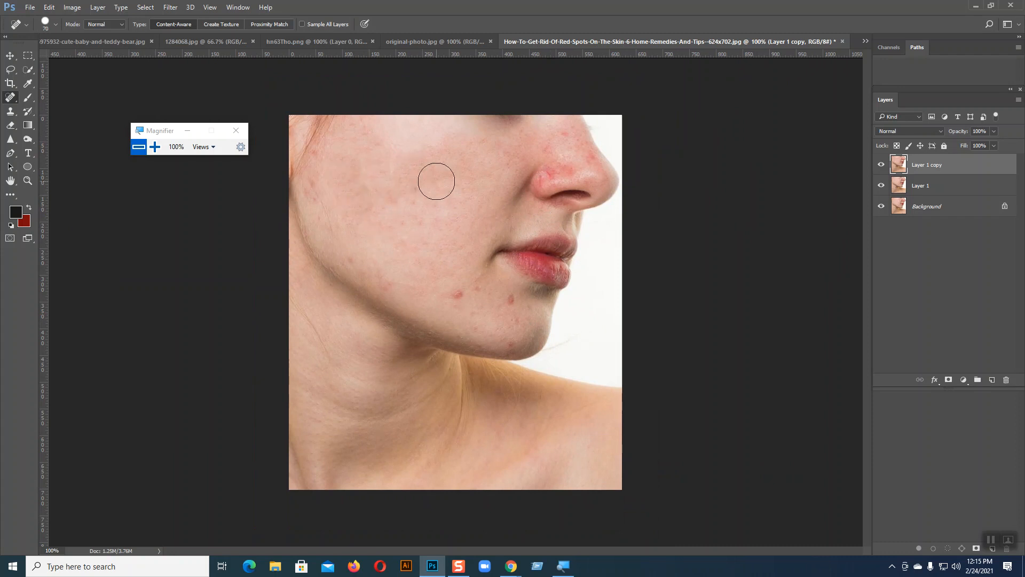
pyautogui.hotkey('ctrl', 'z')
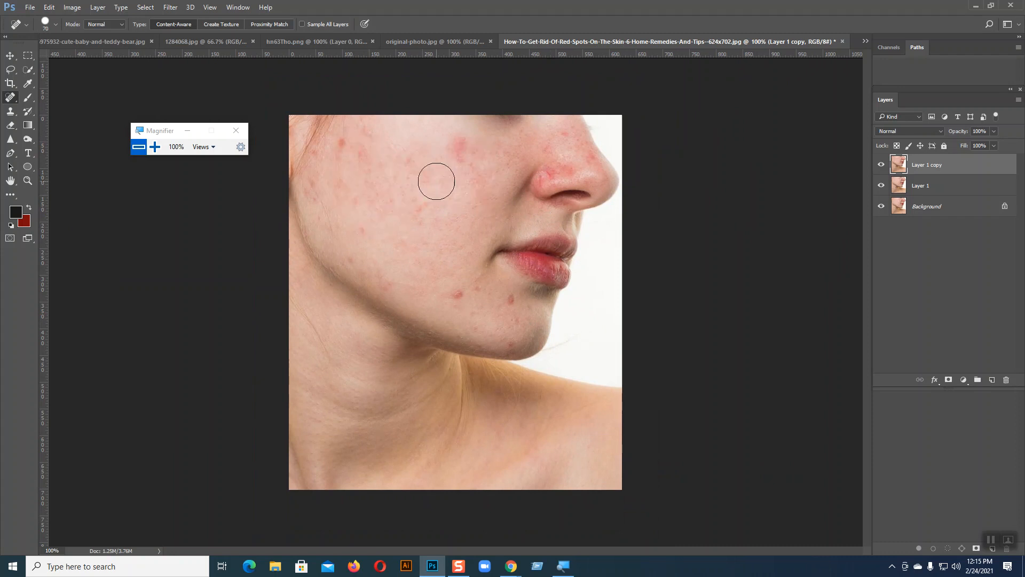
# Reduce the brush size to 20 px and heal the large red spot on the lower cheek and the faint marks around it.
pyautogui.hotkey('ctrl', '+')
pyautogui.hotkey('ctrl', '+')
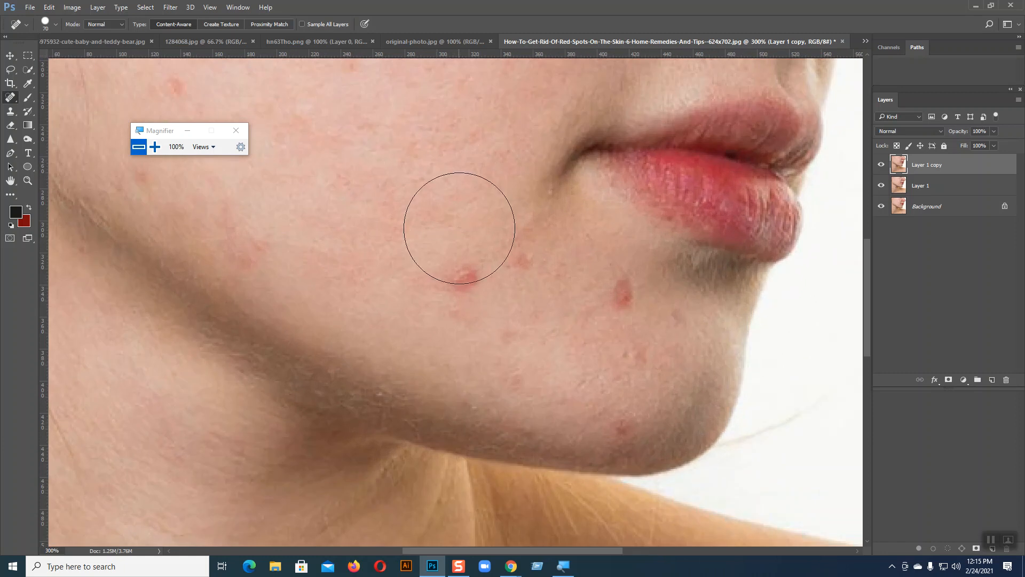
pyautogui.press('[')
pyautogui.press('[')
pyautogui.press('[')
pyautogui.press('[')
pyautogui.click(464, 277)
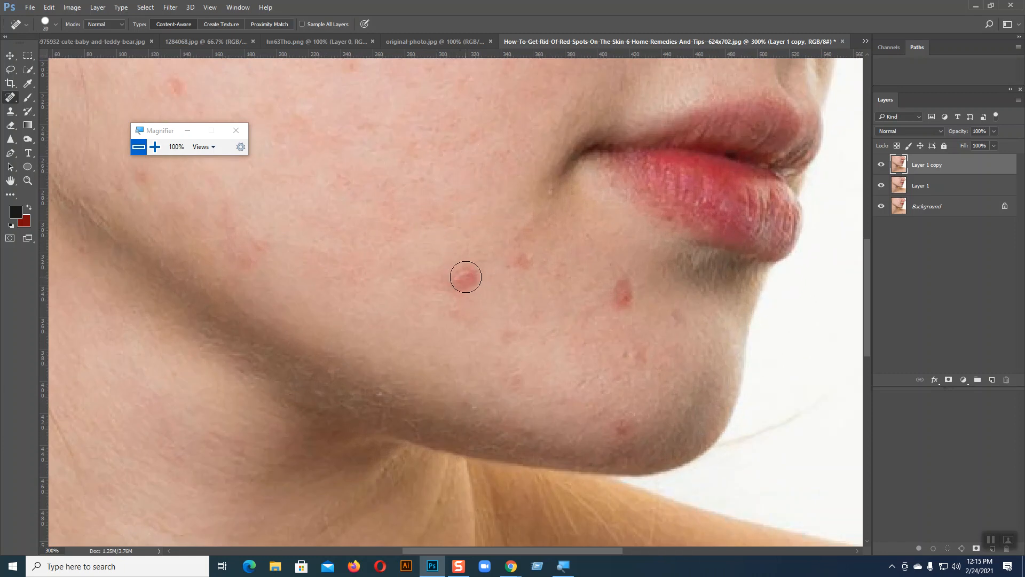
pyautogui.click(473, 281)
pyautogui.click(456, 297)
pyautogui.click(461, 315)
# Heal the small red mark below the mouth corner, the dark red spot under the lip and the faint marks near the jaw.
pyautogui.click(526, 262)
pyautogui.click(513, 255)
pyautogui.click(623, 291)
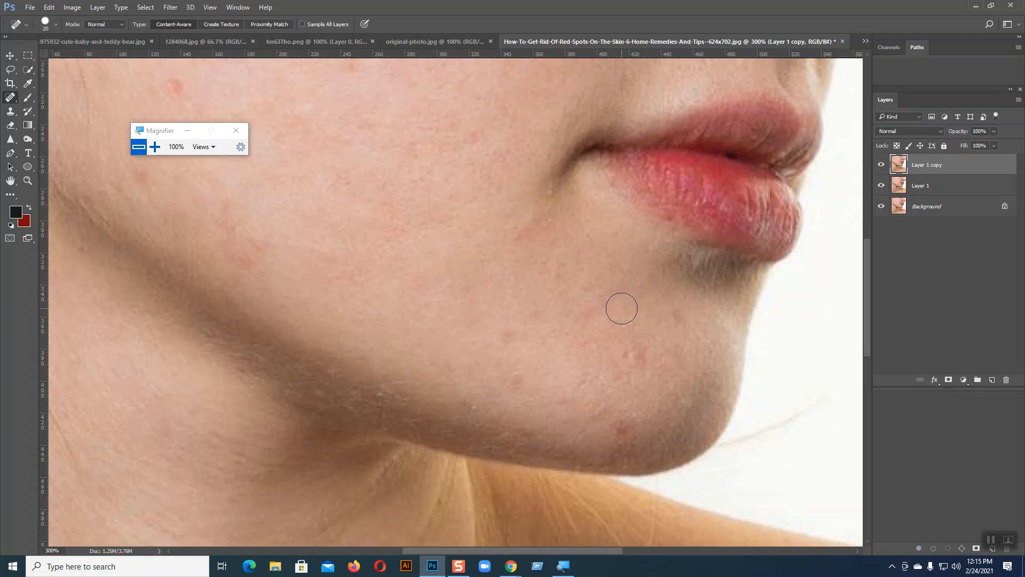
pyautogui.click(554, 279)
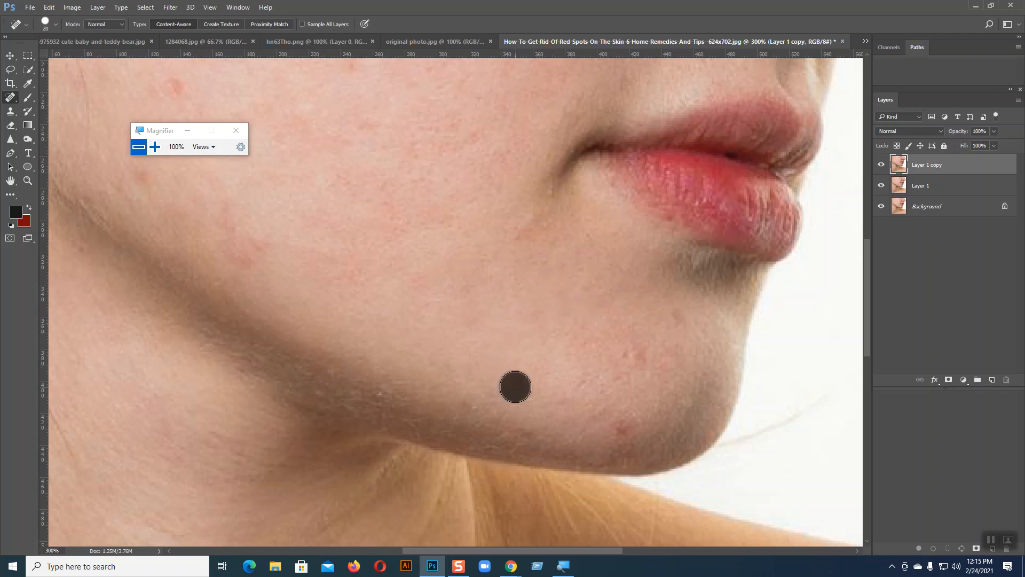
pyautogui.click(473, 407)
# Heal the red spot at the bottom edge of the chin and the small marks in the middle of the chin.
pyautogui.click(619, 429)
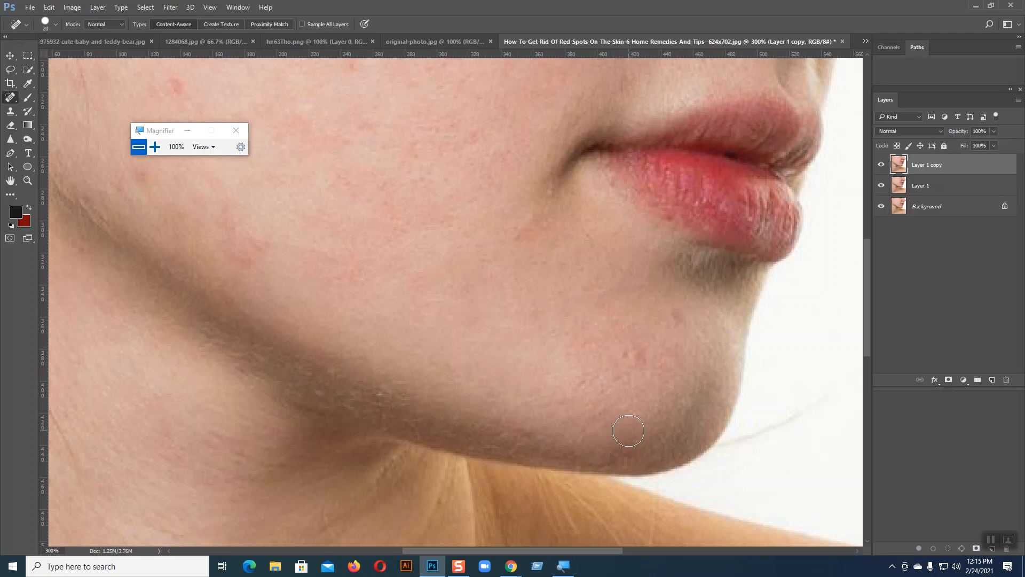
pyautogui.click(628, 417)
pyautogui.click(619, 430)
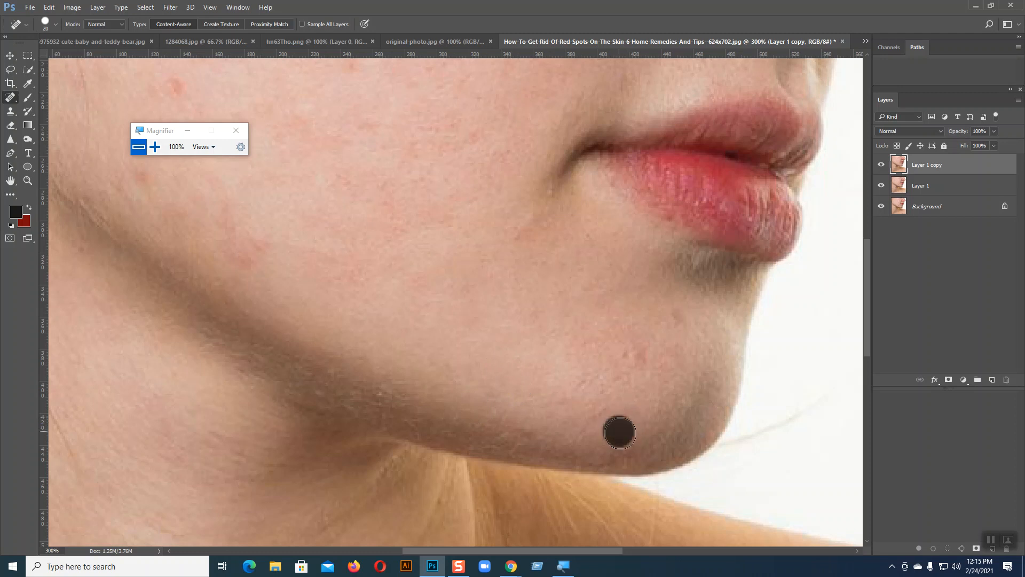
pyautogui.click(642, 358)
pyautogui.click(620, 358)
pyautogui.click(678, 315)
pyautogui.click(518, 391)
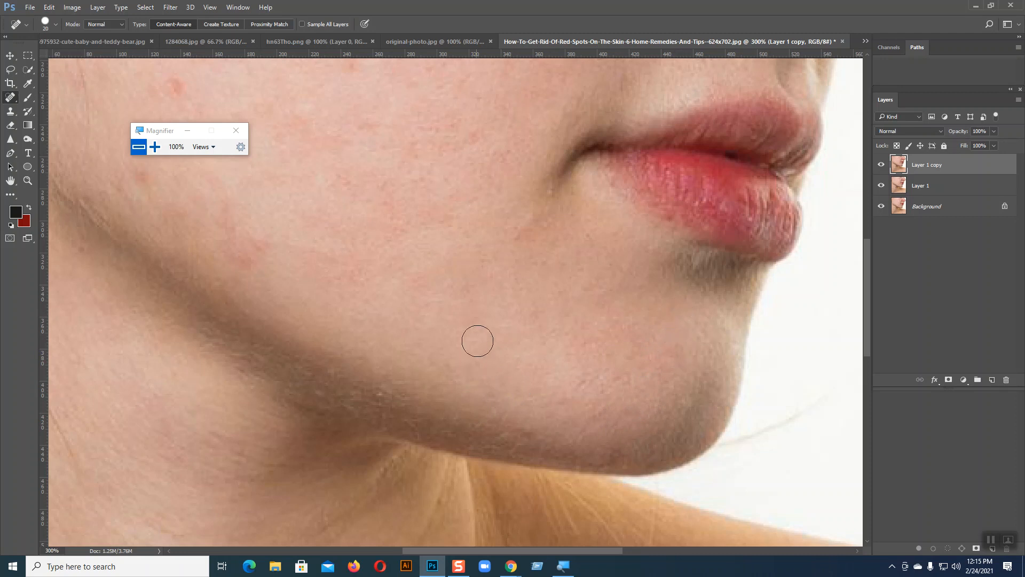
# Heal the reddish patch on the lower cheek just above the jawline shadow.
pyautogui.moveTo(478, 330); pyautogui.dragTo(470, 460)
pyautogui.click(501, 286)
pyautogui.click(467, 272)
pyautogui.moveTo(425, 350); pyautogui.dragTo(608, 355)
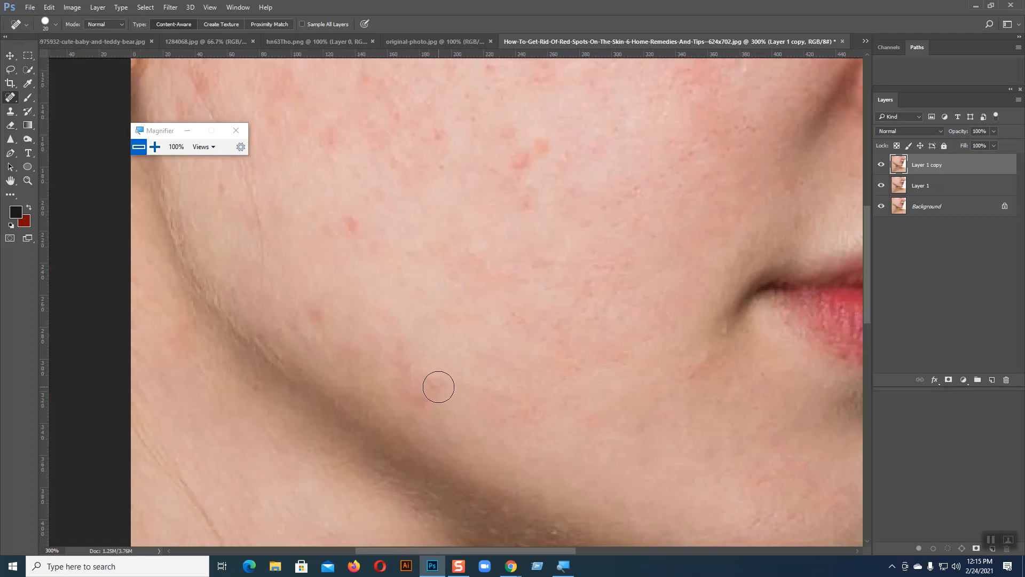
pyautogui.click(424, 396)
pyautogui.click(409, 389)
pyautogui.click(404, 370)
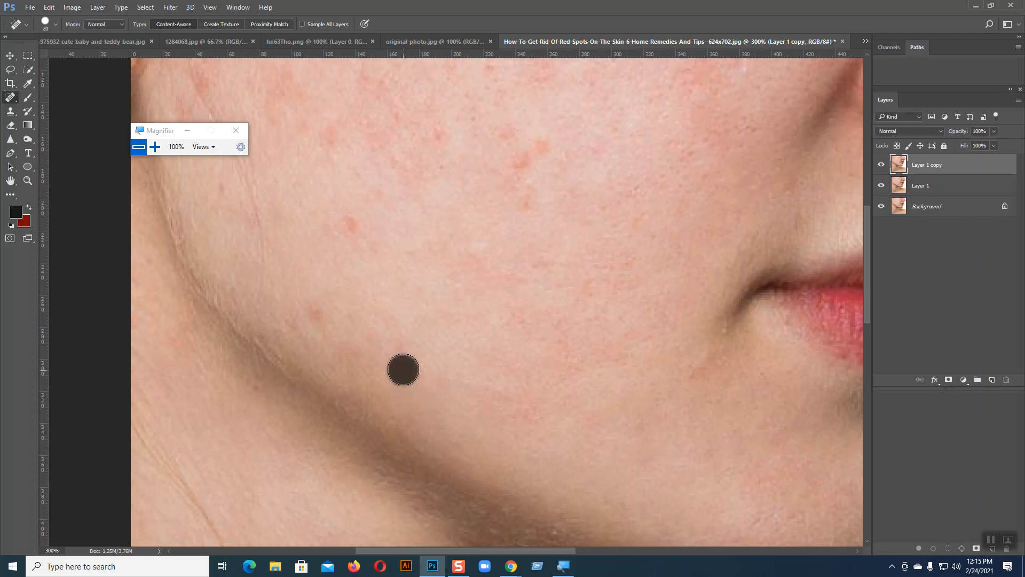
pyautogui.click(397, 354)
pyautogui.click(389, 328)
# Heal the isolated spots on the back of the cheek near the jaw and the small marks above them.
pyautogui.click(315, 311)
pyautogui.click(350, 227)
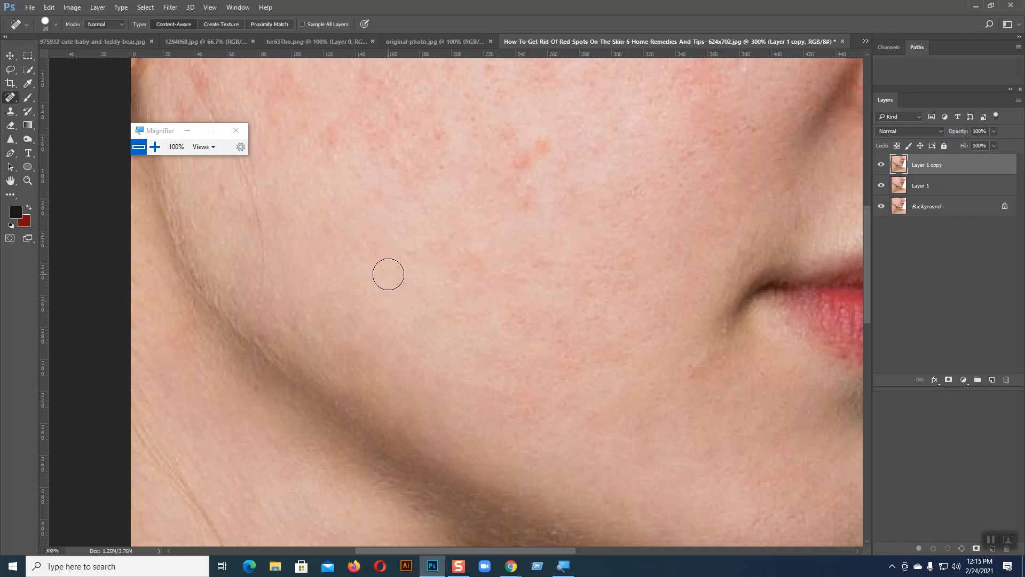
pyautogui.click(375, 196)
pyautogui.click(440, 138)
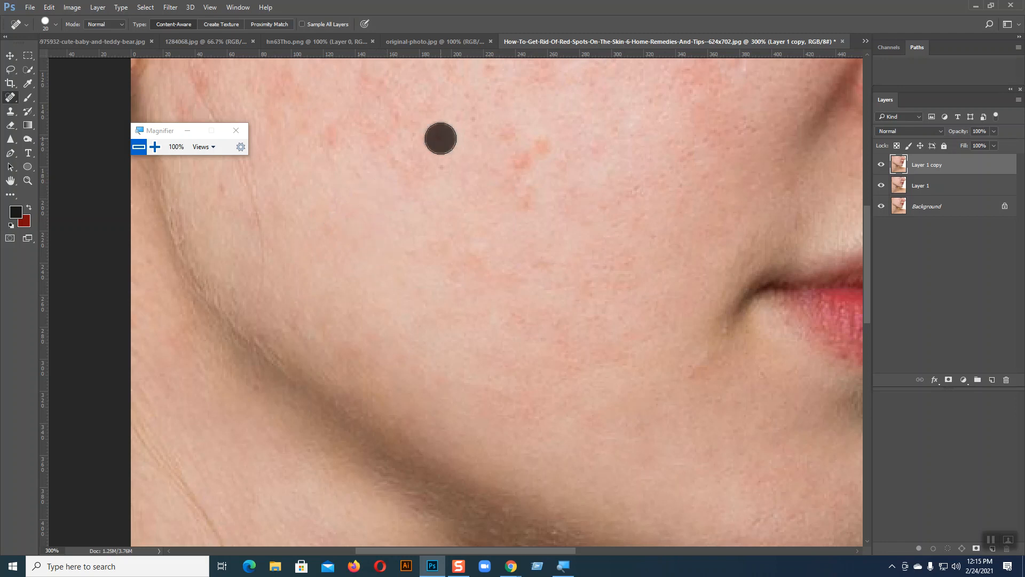
pyautogui.click(434, 169)
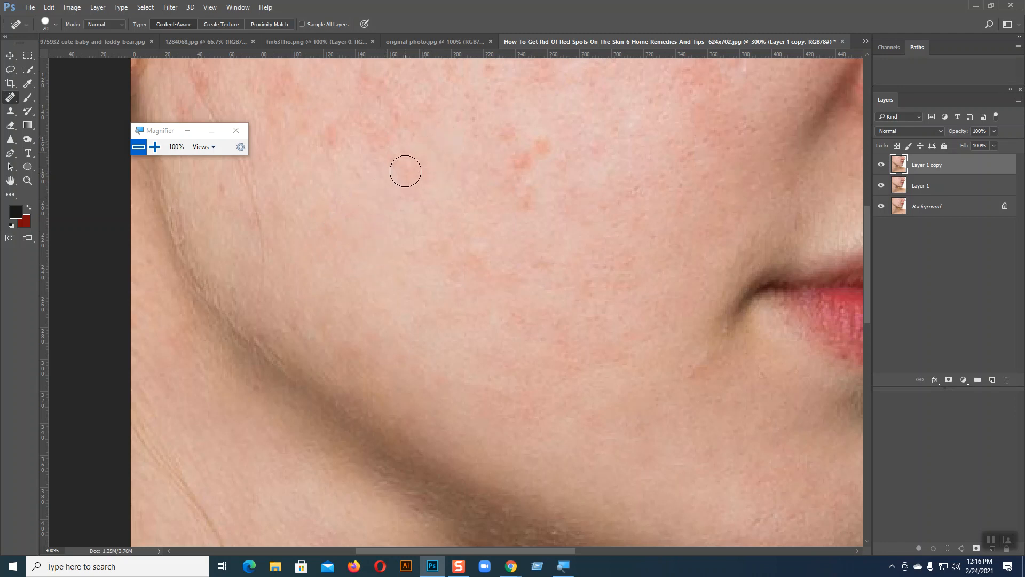
pyautogui.click(417, 192)
# Heal the cluster of orange spots in the middle of the cheek and the faint marks toward the nose.
pyautogui.moveTo(508, 283); pyautogui.dragTo(574, 443)
pyautogui.click(442, 350)
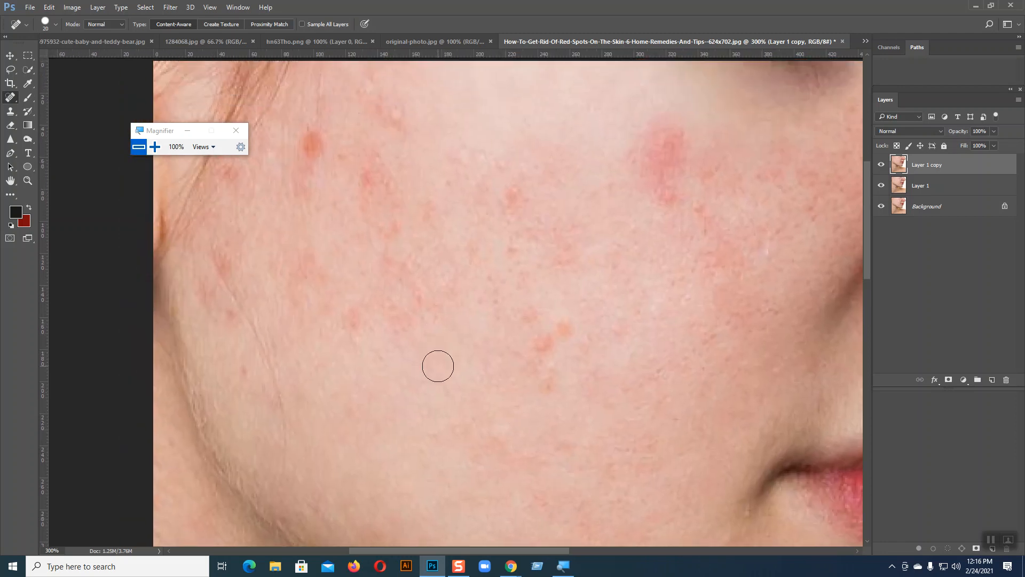
pyautogui.click(531, 314)
pyautogui.click(561, 326)
pyautogui.click(539, 367)
pyautogui.click(548, 383)
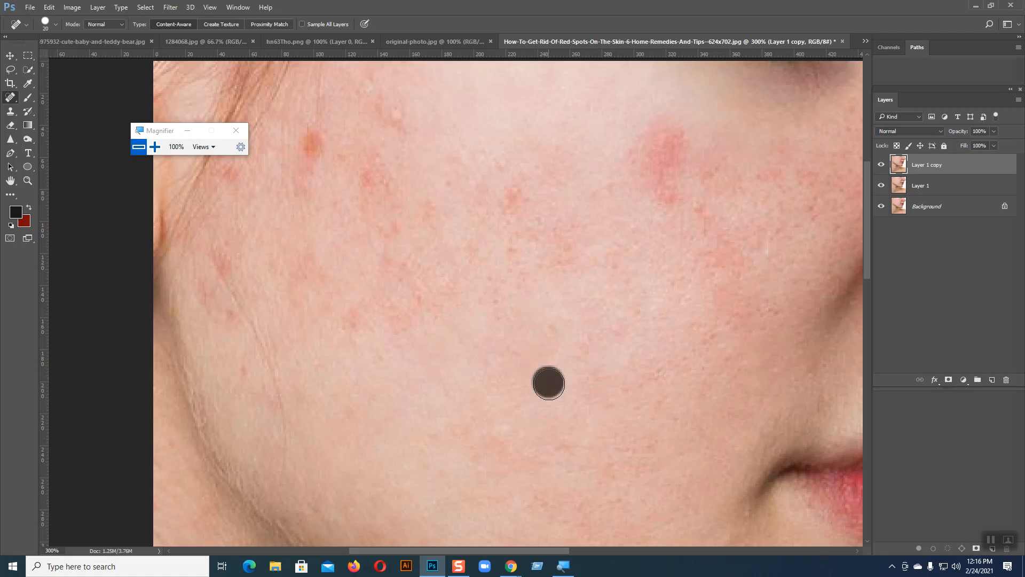
pyautogui.click(615, 327)
pyautogui.click(644, 316)
# Heal the reddish marks in the centre of the upper cheek, above the removed orange spots.
pyautogui.click(560, 255)
pyautogui.click(564, 230)
pyautogui.click(579, 238)
pyautogui.click(578, 262)
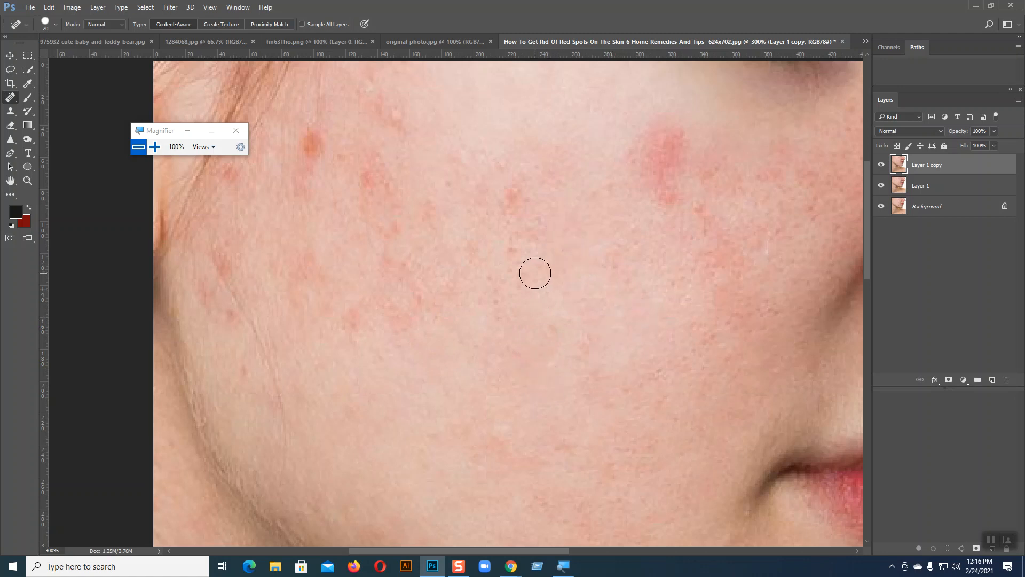
pyautogui.click(530, 238)
pyautogui.click(516, 199)
pyautogui.click(540, 168)
pyautogui.click(552, 180)
pyautogui.click(577, 171)
# Heal the large red blotch on the upper cheek under the eye and the small marks trailing below it.
pyautogui.click(678, 134)
pyautogui.click(680, 152)
pyautogui.click(665, 159)
pyautogui.click(642, 158)
pyautogui.click(660, 171)
pyautogui.click(662, 194)
pyautogui.click(677, 169)
pyautogui.click(698, 170)
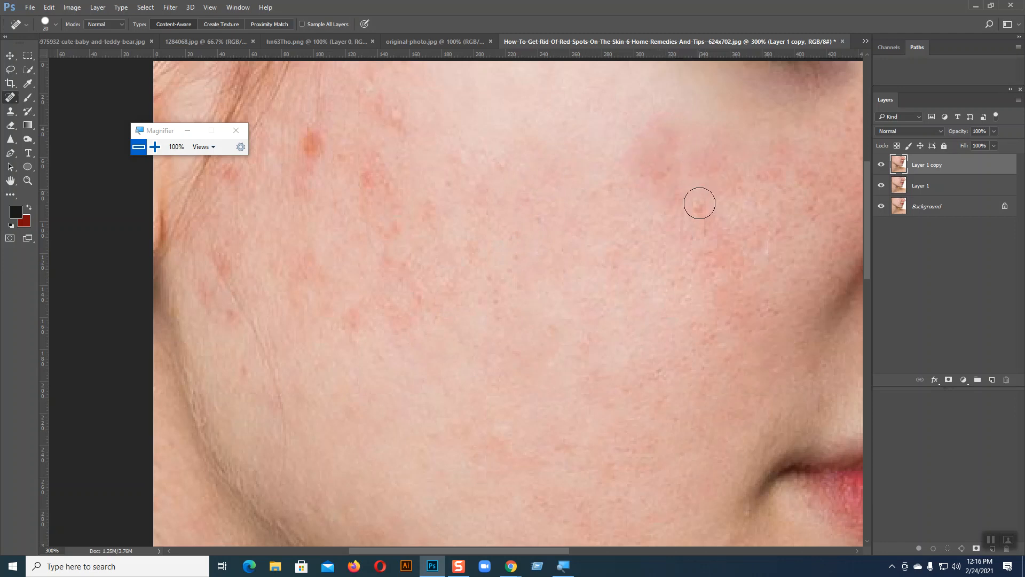
pyautogui.click(705, 217)
pyautogui.click(717, 226)
pyautogui.click(678, 158)
pyautogui.click(671, 146)
# Heal the dark orange spot near the hairline and the red marks beside it at the top of the cheek.
pyautogui.moveTo(527, 277); pyautogui.dragTo(627, 335)
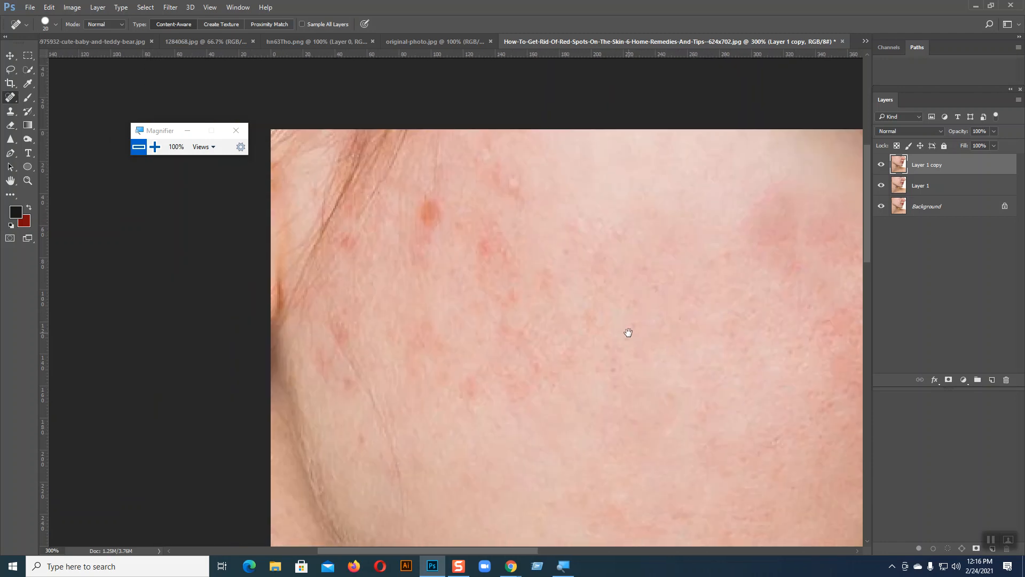
pyautogui.click(515, 186)
pyautogui.click(498, 166)
pyautogui.click(488, 166)
pyautogui.click(491, 145)
pyautogui.click(428, 210)
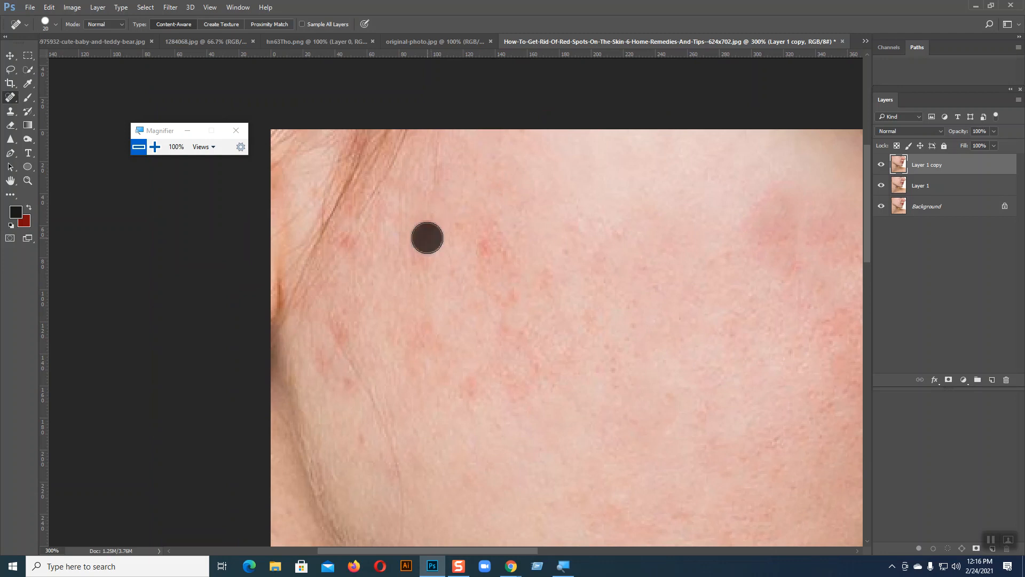
pyautogui.click(420, 223)
pyautogui.click(432, 194)
pyautogui.click(466, 229)
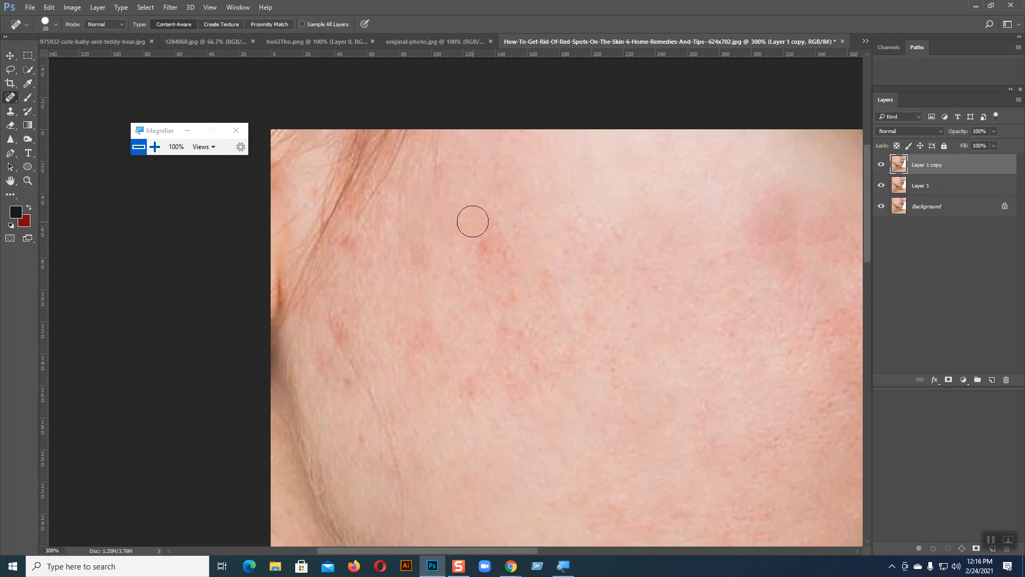
# Heal the red cluster and the marks running down from it on the upper cheek beside the hairline.
pyautogui.click(498, 224)
pyautogui.click(504, 244)
pyautogui.click(508, 254)
pyautogui.click(513, 277)
pyautogui.click(508, 293)
pyautogui.click(495, 298)
pyautogui.click(488, 256)
pyautogui.click(479, 238)
pyautogui.click(475, 218)
# Heal the scattered red marks across the back half of the cheek, below the cleared cluster.
pyautogui.click(545, 279)
pyautogui.click(520, 327)
pyautogui.click(537, 367)
pyautogui.click(529, 390)
pyautogui.click(469, 397)
pyautogui.click(421, 329)
pyautogui.click(418, 353)
pyautogui.click(417, 370)
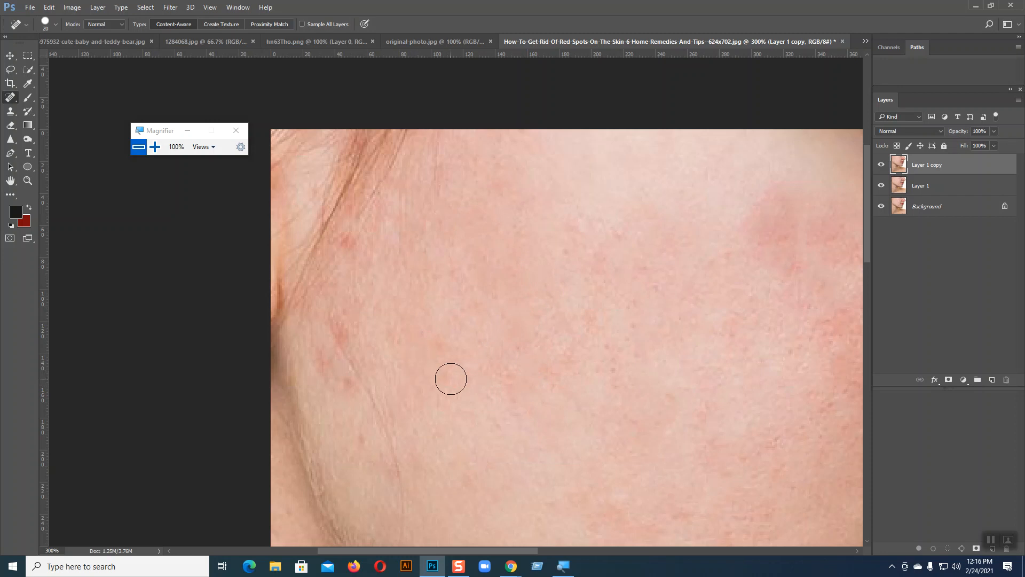
pyautogui.click(441, 350)
# Heal the red spots along the edge of the face in front of the ear, up to the hair strands.
pyautogui.click(348, 383)
pyautogui.click(325, 370)
pyautogui.click(322, 356)
pyautogui.click(338, 353)
pyautogui.click(339, 333)
pyautogui.click(362, 303)
pyautogui.click(347, 265)
pyautogui.click(345, 242)
pyautogui.click(369, 258)
pyautogui.click(373, 228)
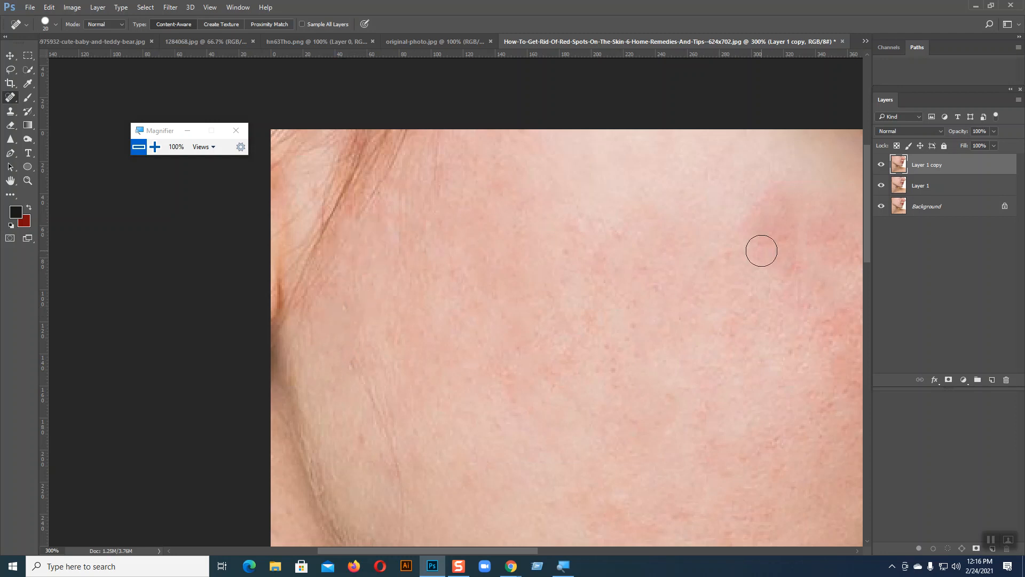
# Heal the remaining pinkish blotch on the upper cheek under the eye at 200% zoom.
pyautogui.hotkey('ctrl', '-')
pyautogui.hotkey('ctrl', '-')
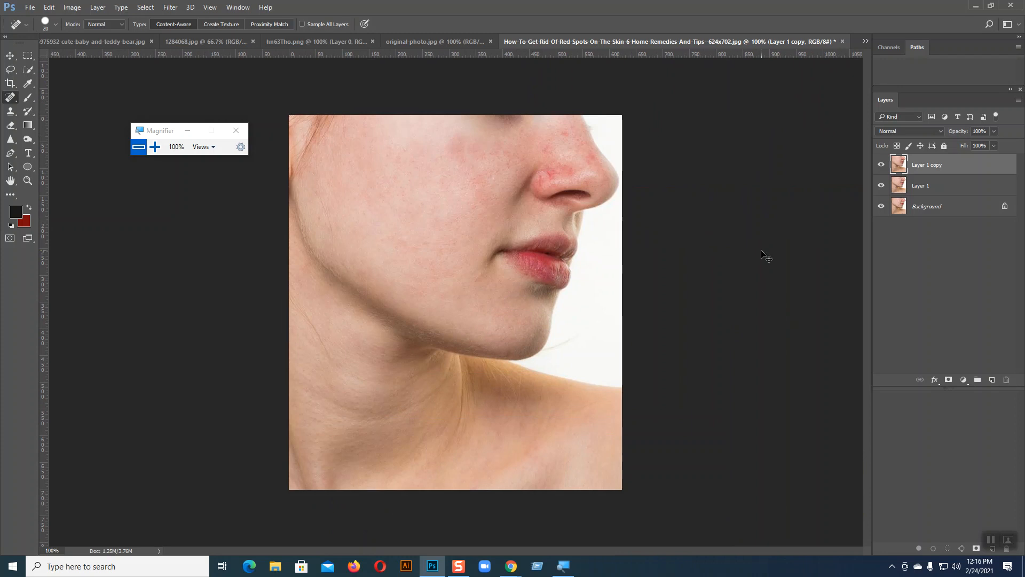
pyautogui.hotkey('ctrl', '+')
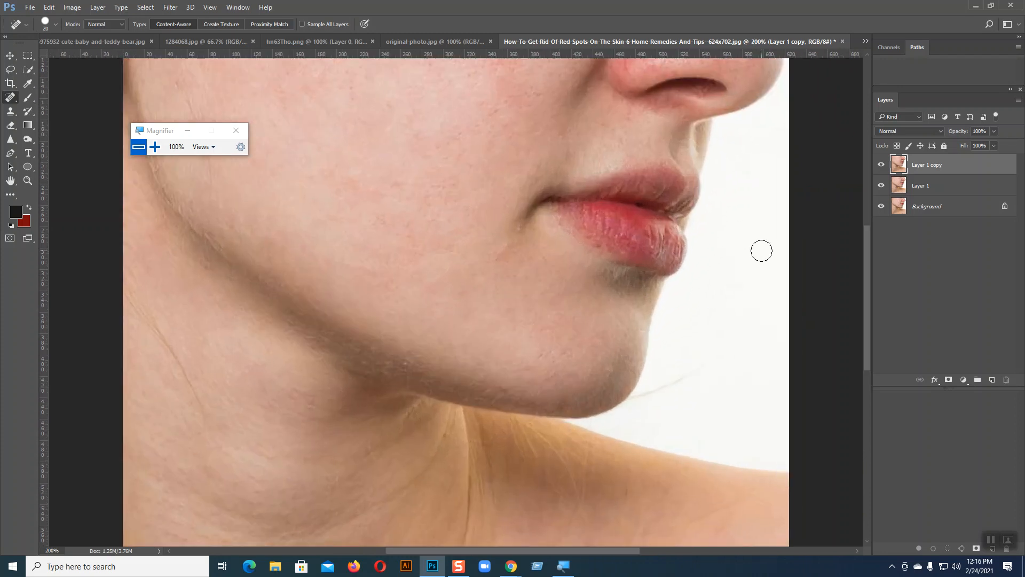
pyautogui.moveTo(428, 199); pyautogui.dragTo(424, 439)
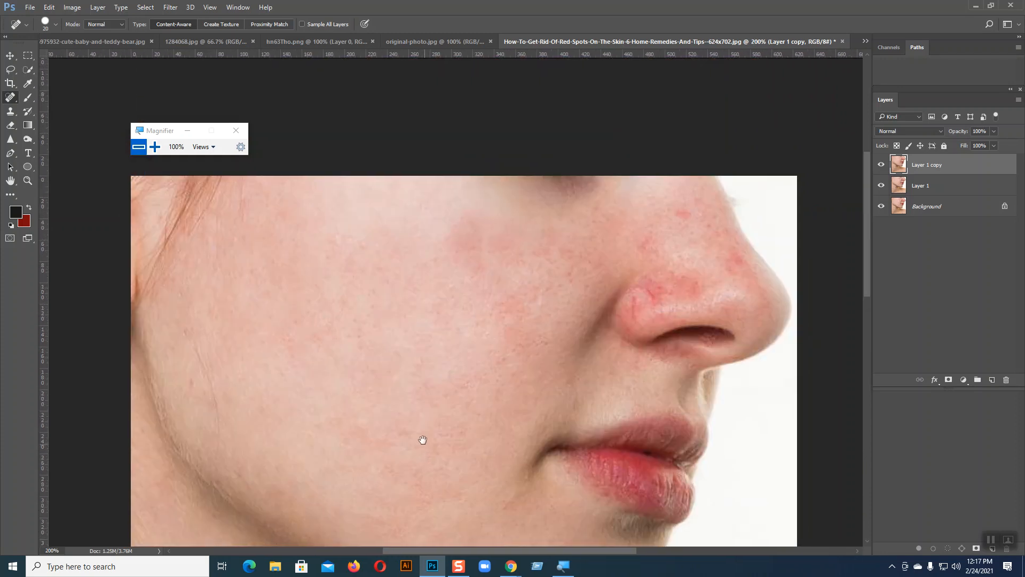
pyautogui.click(470, 230)
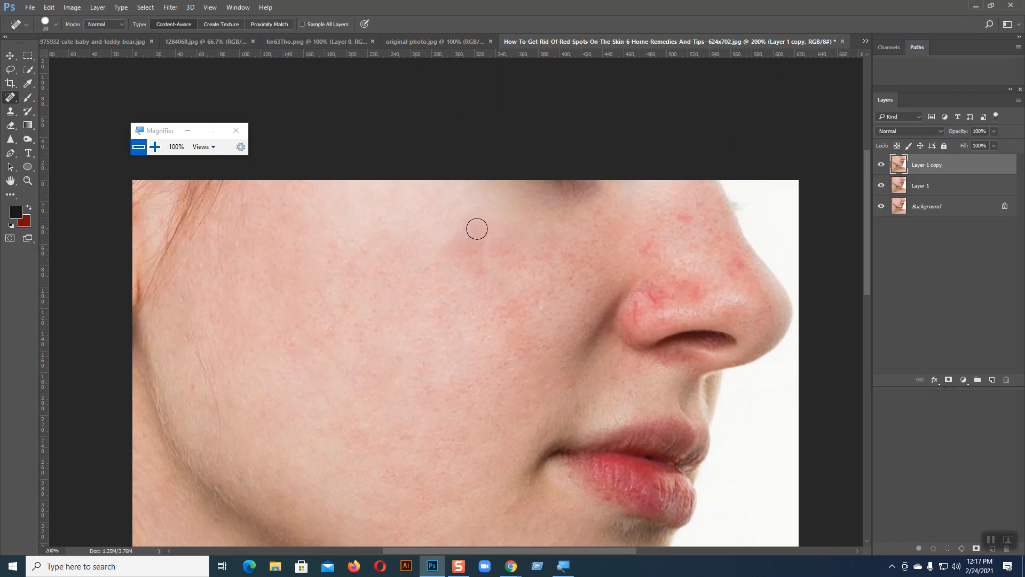
pyautogui.click(458, 244)
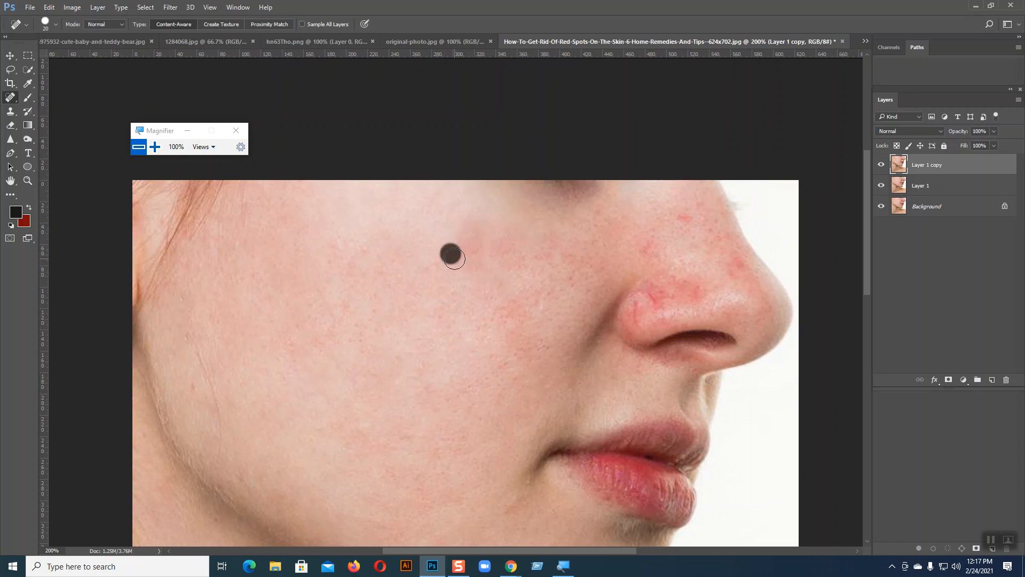
pyautogui.click(474, 252)
pyautogui.click(478, 236)
pyautogui.click(486, 279)
# Heal the red spots on the bridge, the tip and the side of the nose.
pyautogui.click(686, 222)
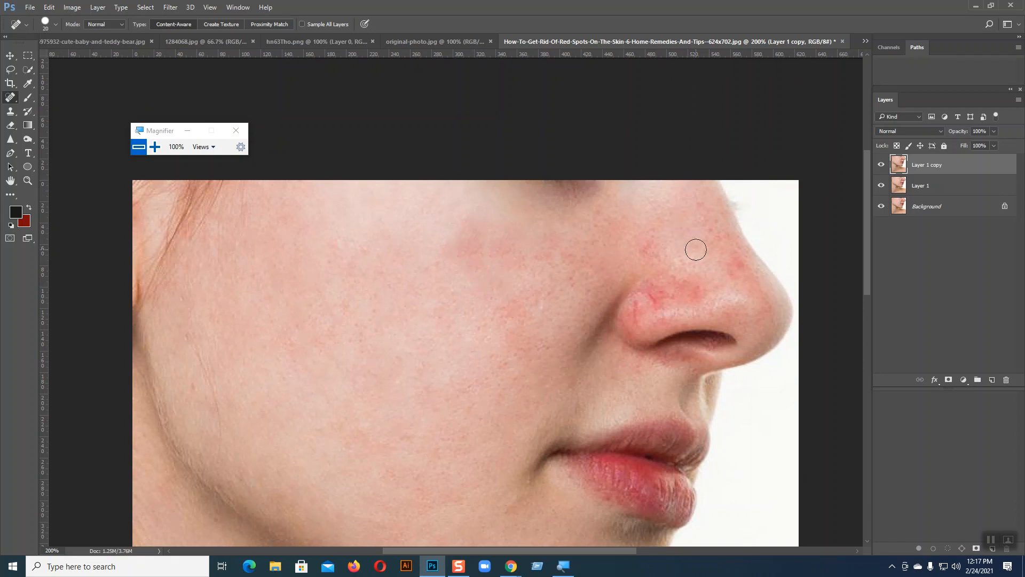
pyautogui.click(689, 228)
pyautogui.click(738, 265)
pyautogui.click(656, 238)
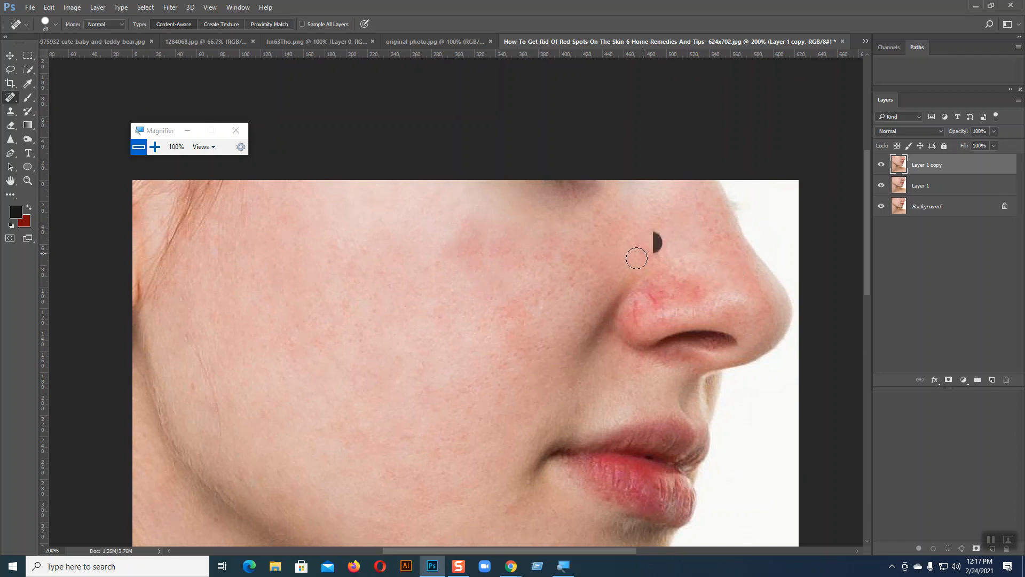
# Heal the redness around the nostril wing and its crease with a 15 px brush.
pyautogui.press('[')
pyautogui.press(']')
pyautogui.click(675, 286)
pyautogui.moveTo(670, 277)
pyautogui.mouseDown()
pyautogui.moveTo(673, 294)
pyautogui.moveTo(654, 297)
pyautogui.moveTo(652, 286)
pyautogui.moveTo(661, 300)
pyautogui.mouseUp()
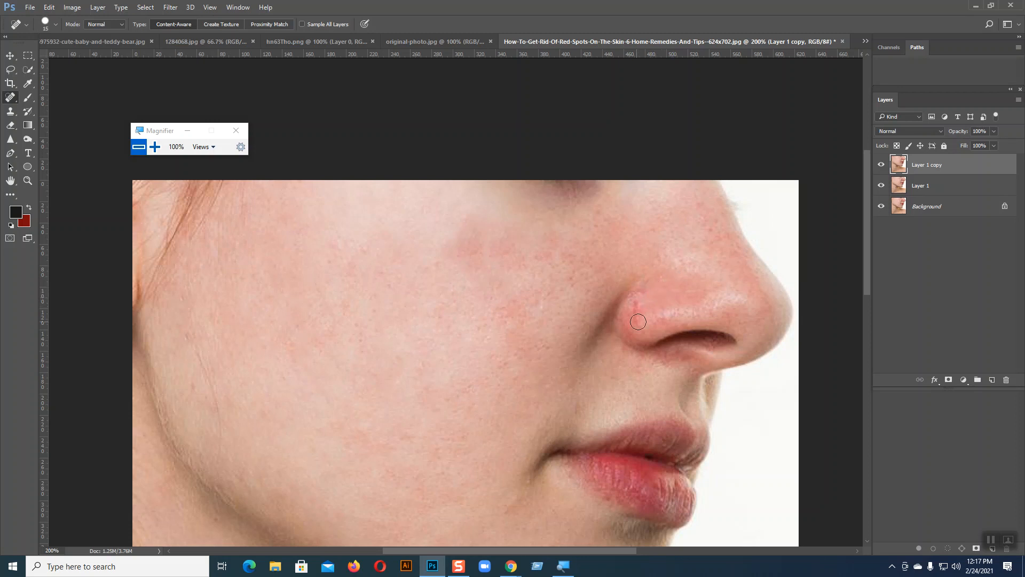
pyautogui.click(635, 304)
pyautogui.click(636, 315)
pyautogui.click(638, 302)
pyautogui.click(639, 321)
# Hide the uppermost retouched layer to compare it with the original skin in the whole photo.
pyautogui.hotkey('ctrl', '-')
pyautogui.hotkey('ctrl', '-')
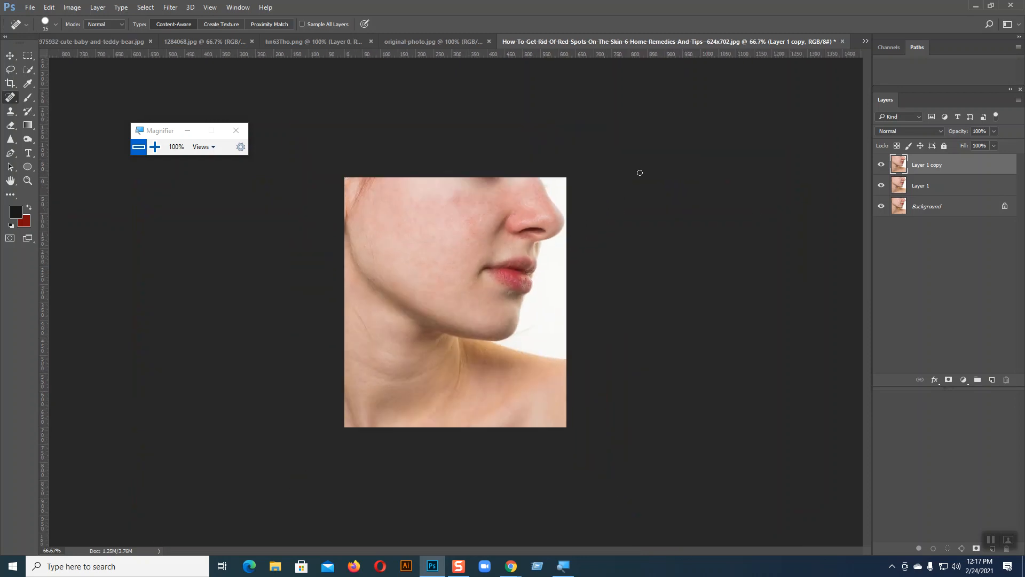
pyautogui.click(881, 165)
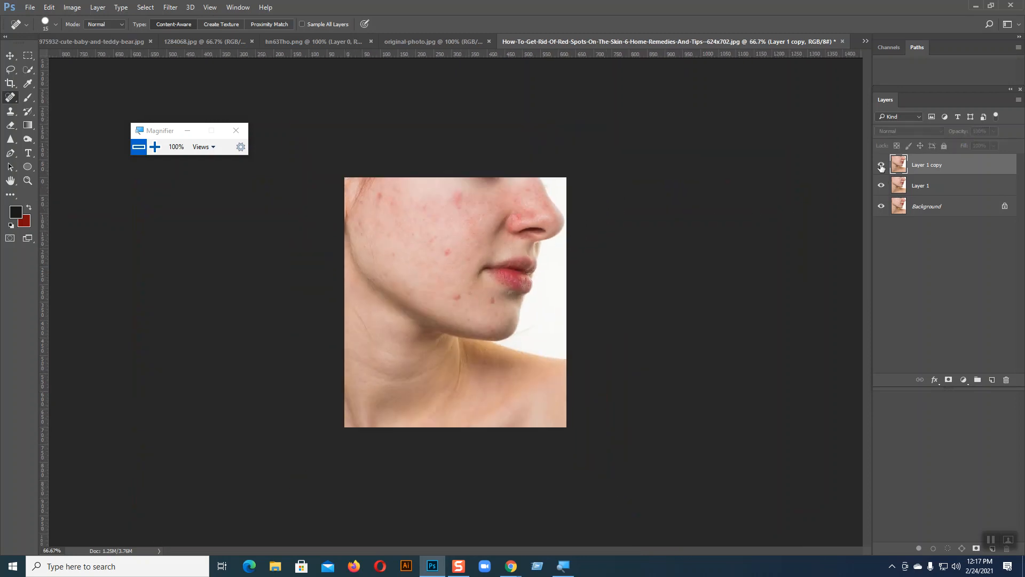
# Compare the original and healed skin by toggling the Layer 1 copy layer's visibility, leaving it shown at 100% zoom.
pyautogui.click(881, 165)
pyautogui.click(881, 166)
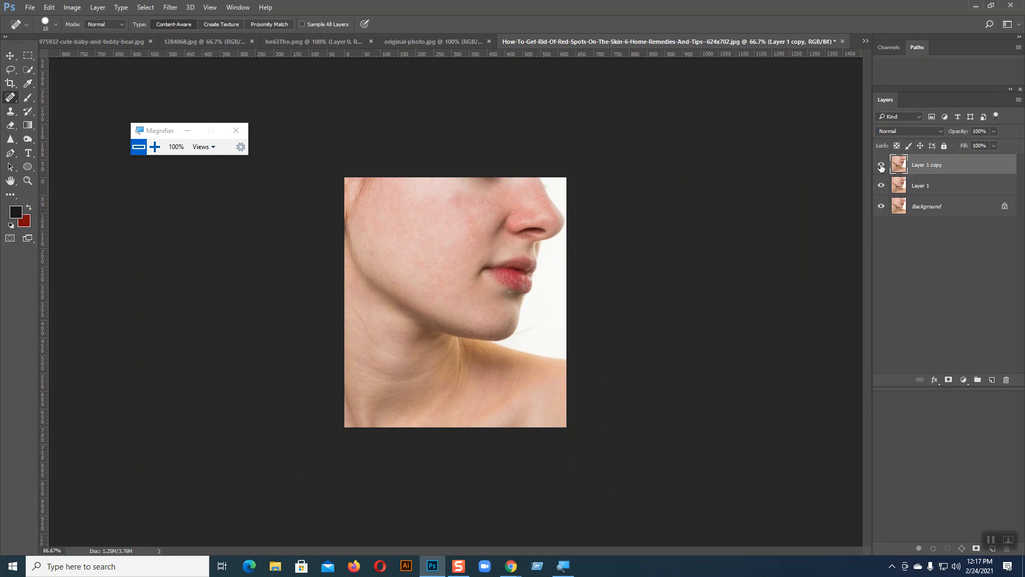
pyautogui.hotkey('ctrl', '1')
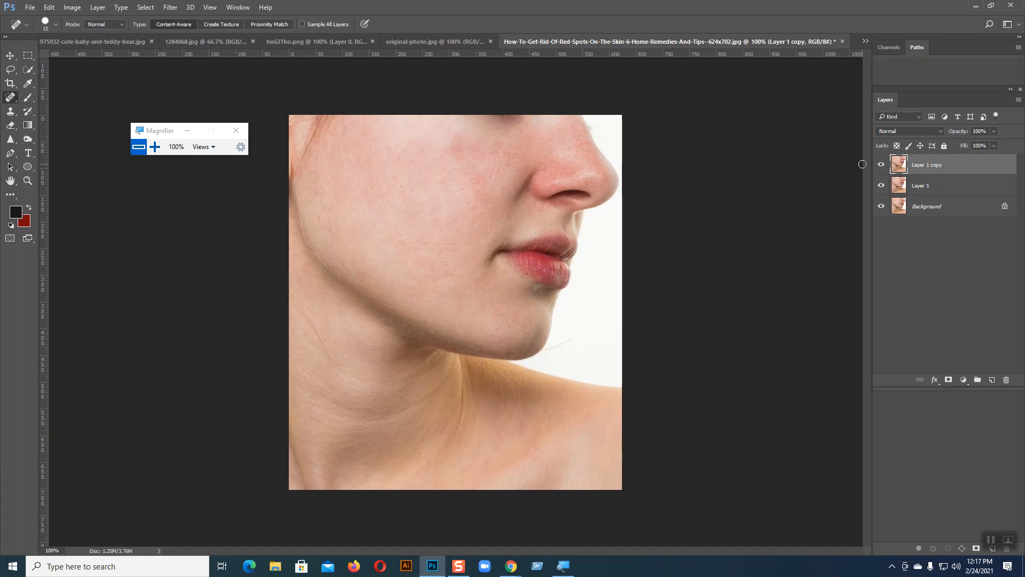
pyautogui.rightClick(11, 99)
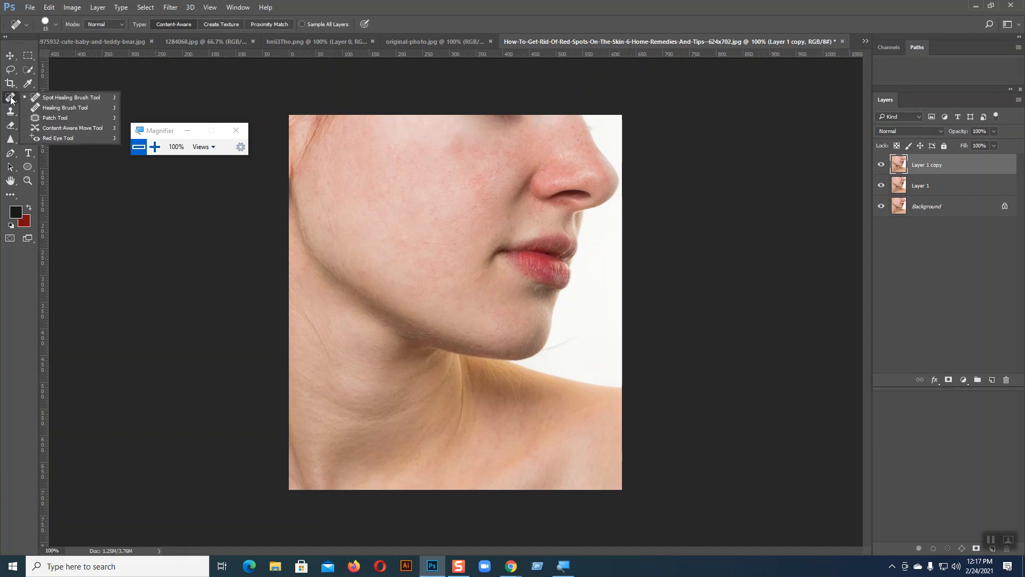
pyautogui.click(11, 99)
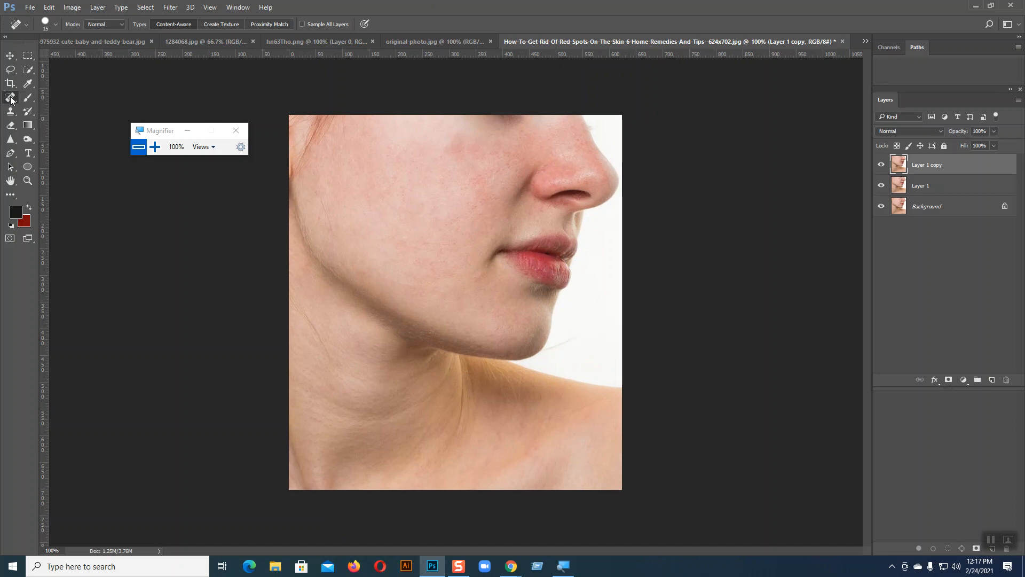
# Browse the Images folder inside Desktop-11-09 on New Volume (G:) for another photo to open.
pyautogui.click(30, 7)
pyautogui.click(32, 29)
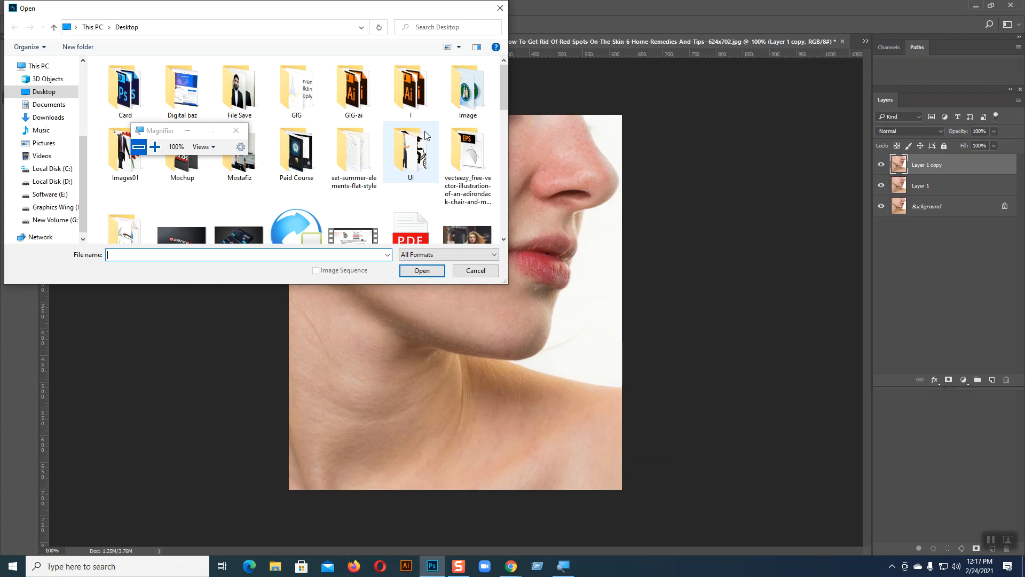
pyautogui.moveTo(167, 135); pyautogui.dragTo(592, 124)
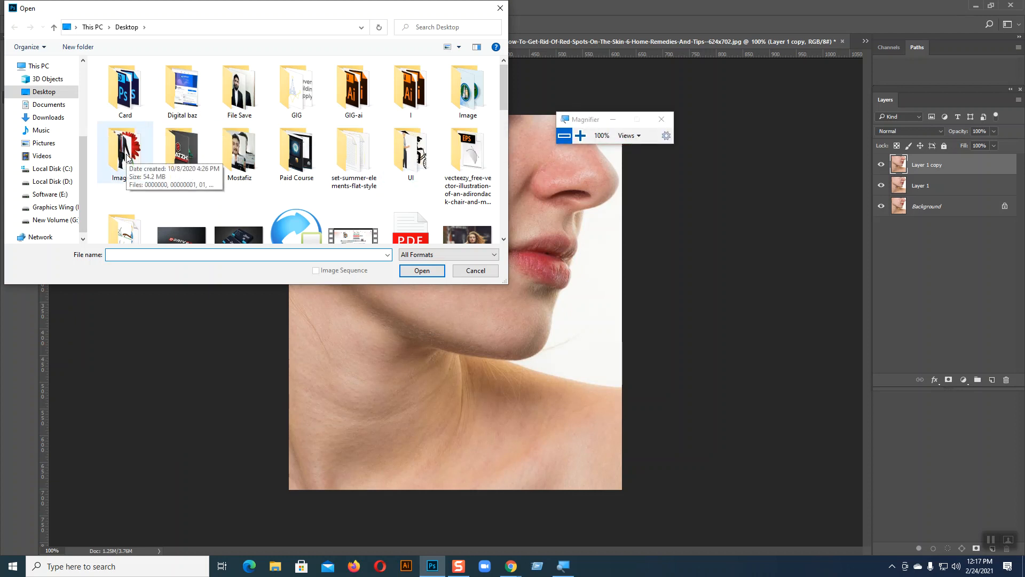
pyautogui.click(52, 219)
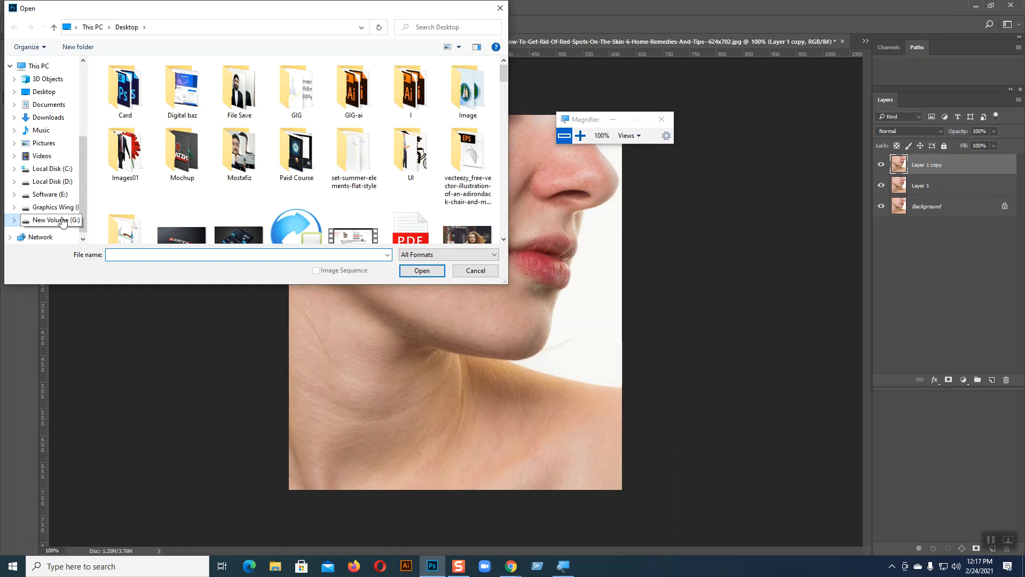
pyautogui.doubleClick(366, 175)
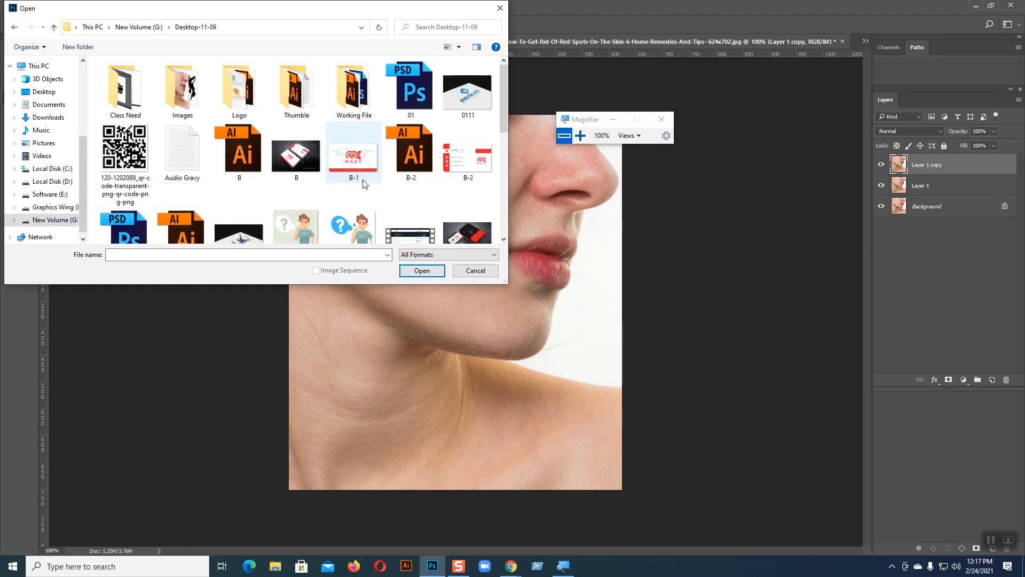
pyautogui.doubleClick(183, 88)
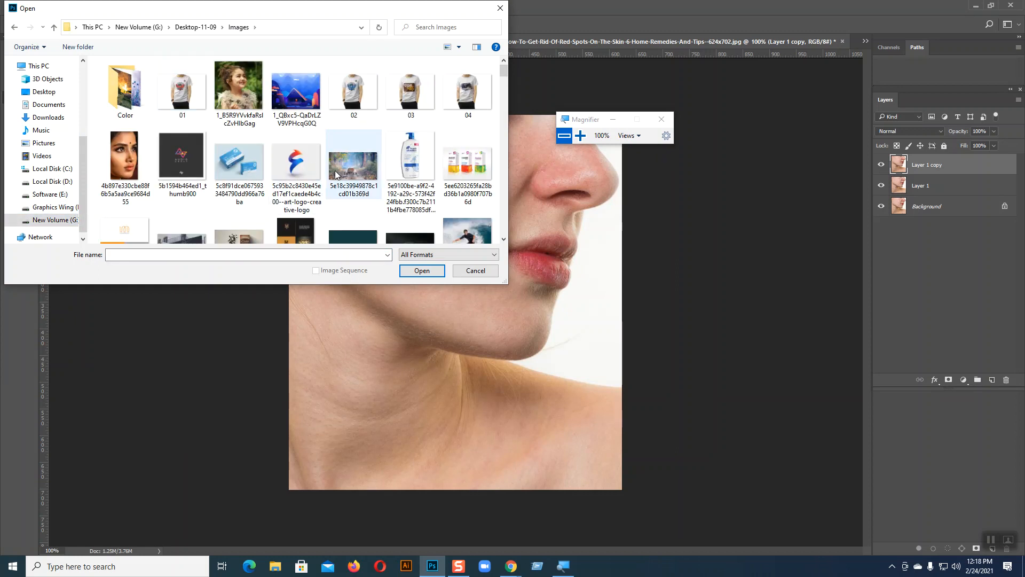
pyautogui.scroll(-10, 321, 160)
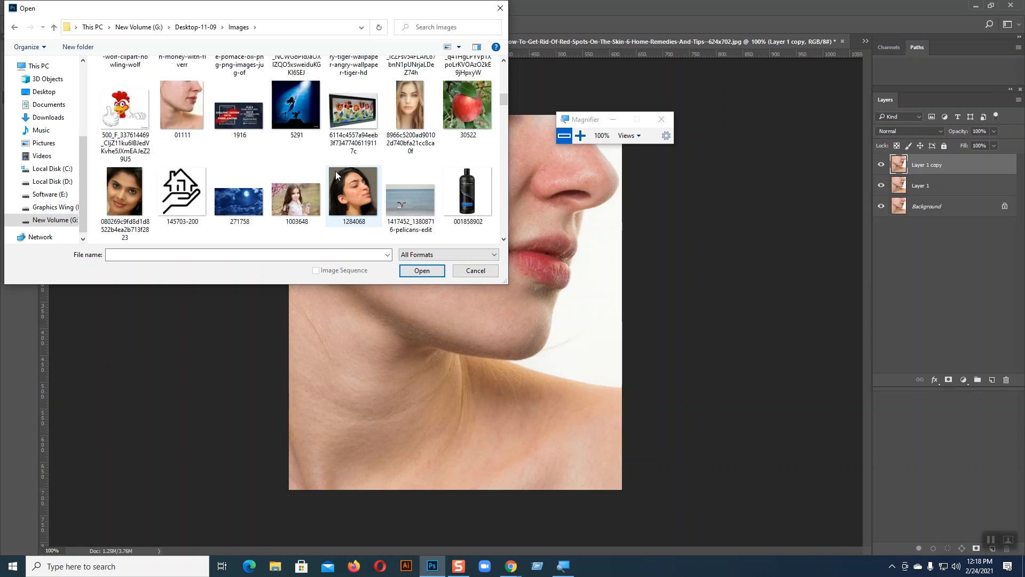
pyautogui.scroll(-5, 335, 171)
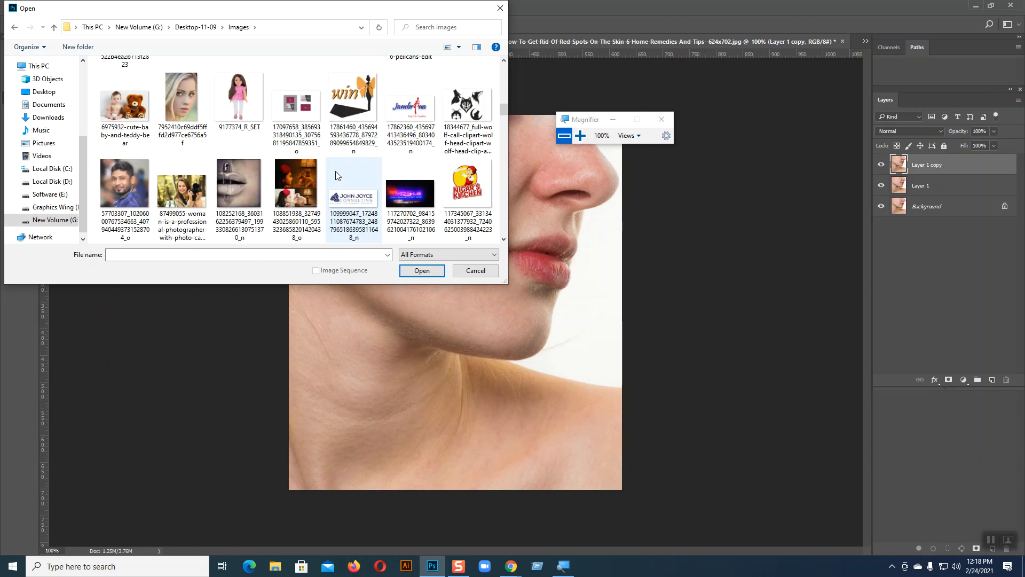
pyautogui.scroll(-3, 335, 171)
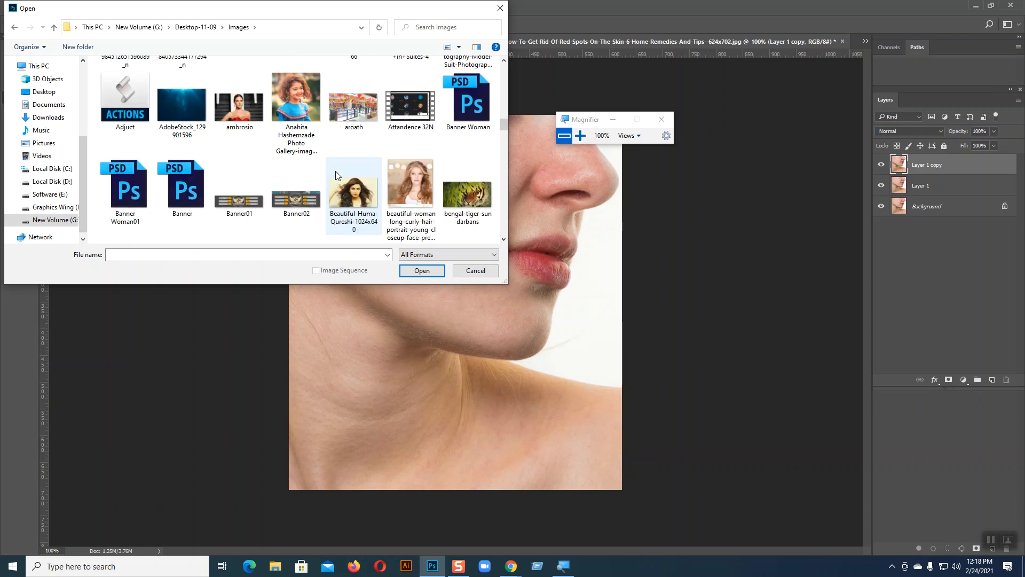
pyautogui.scroll(-3, 335, 171)
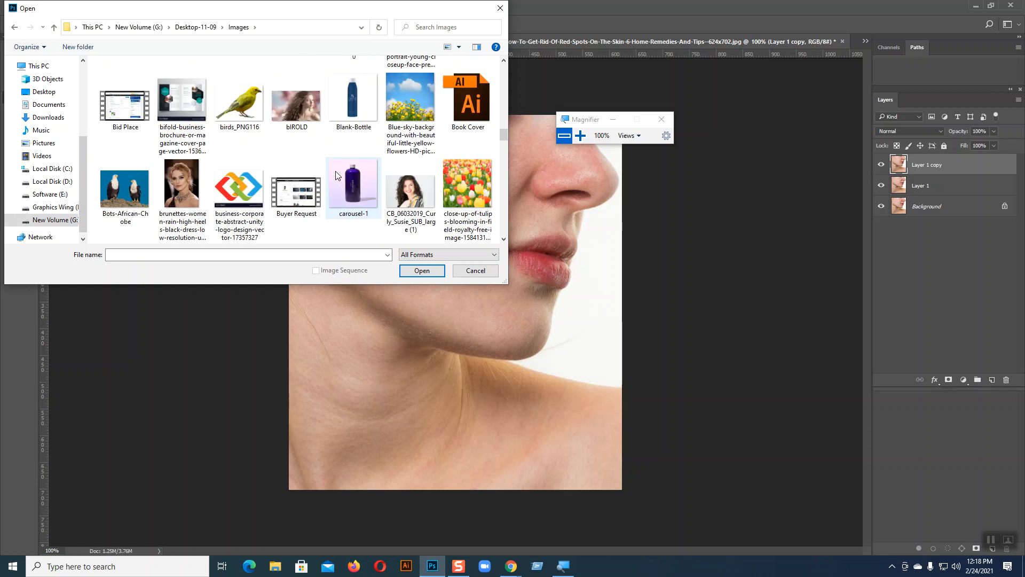
pyautogui.scroll(-3, 335, 171)
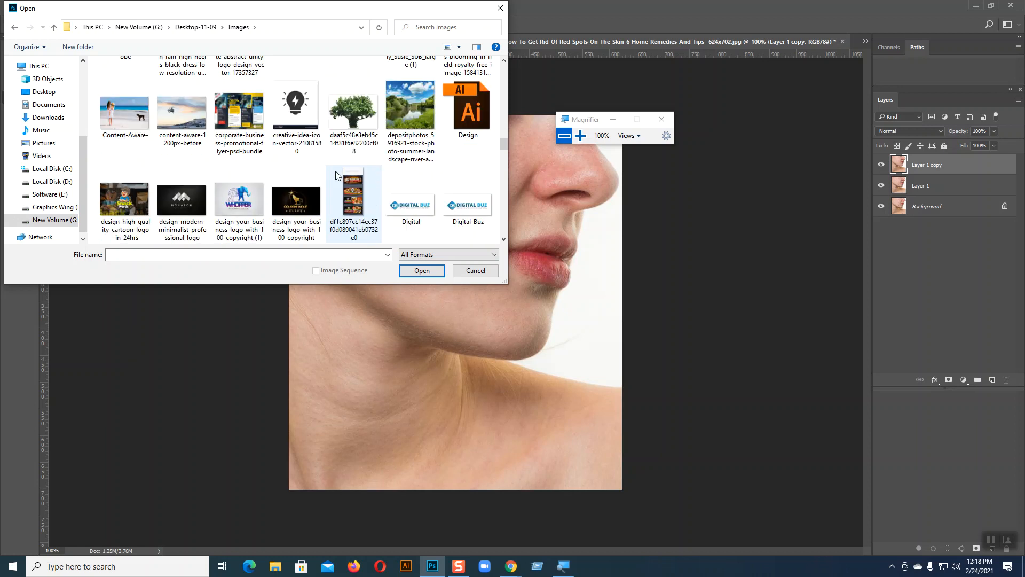
pyautogui.press('Escape')
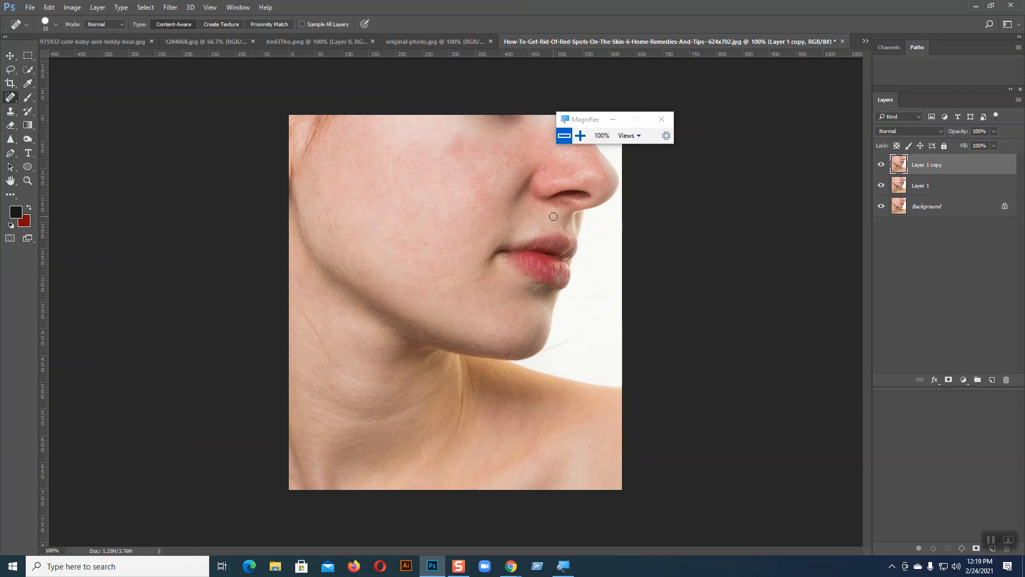
# In original-photo.jpg, try healing the red spots on the cheek beside the mouth at 200% zoom with the Spot Healing Brush.
pyautogui.click(461, 43)
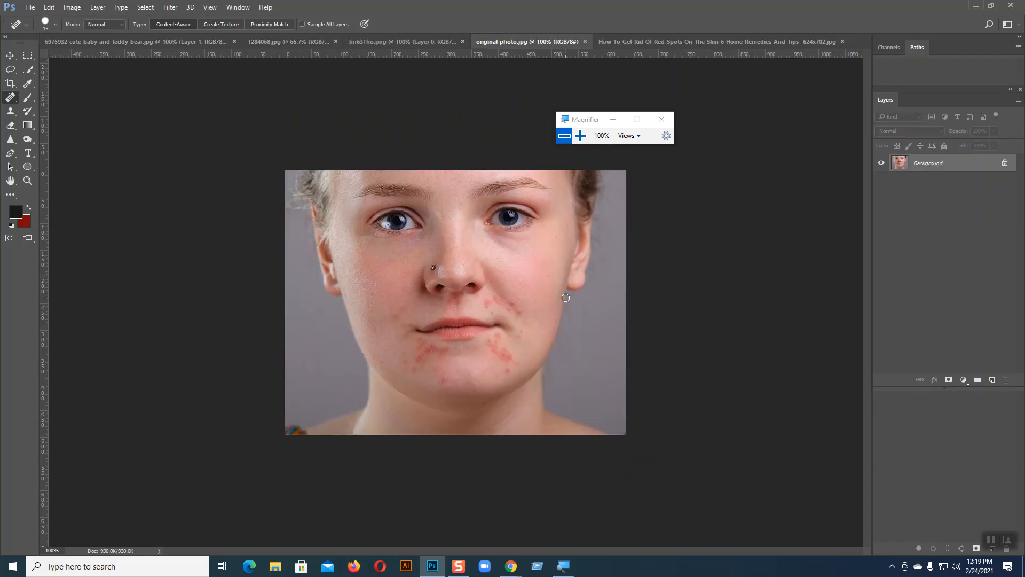
pyautogui.hotkey('ctrl', '+')
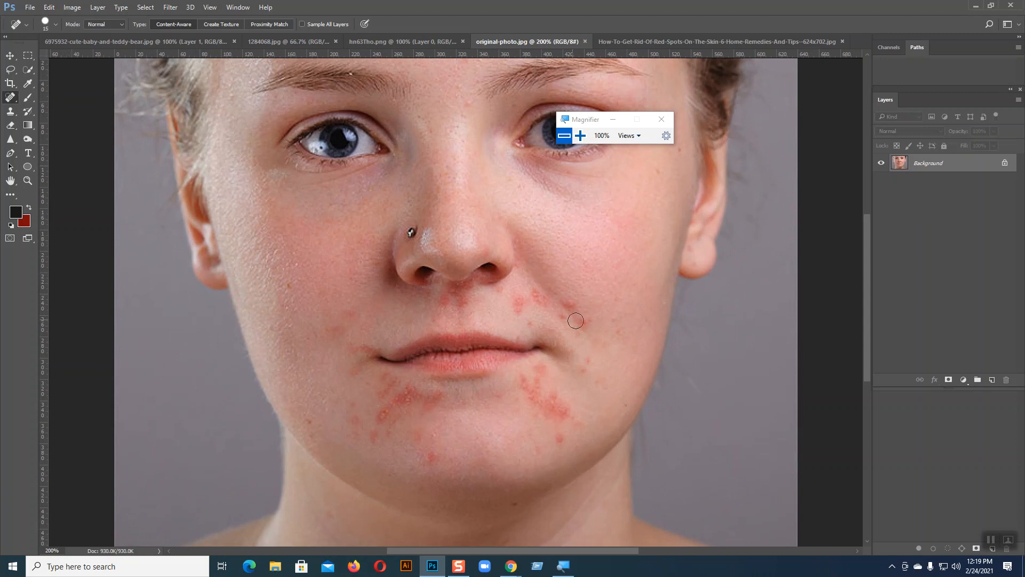
pyautogui.click(568, 303)
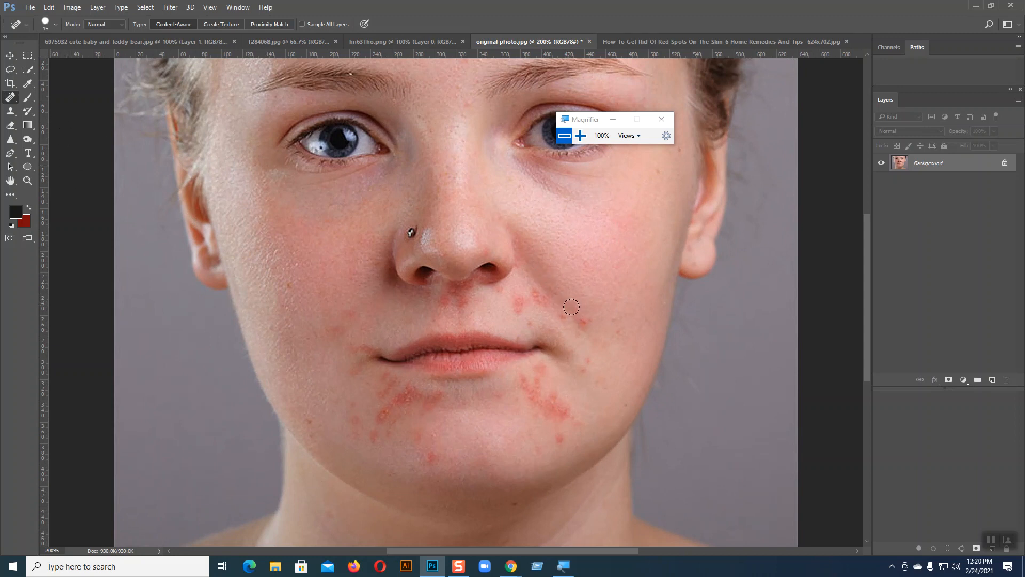
pyautogui.click(583, 321)
pyautogui.rightClick(11, 98)
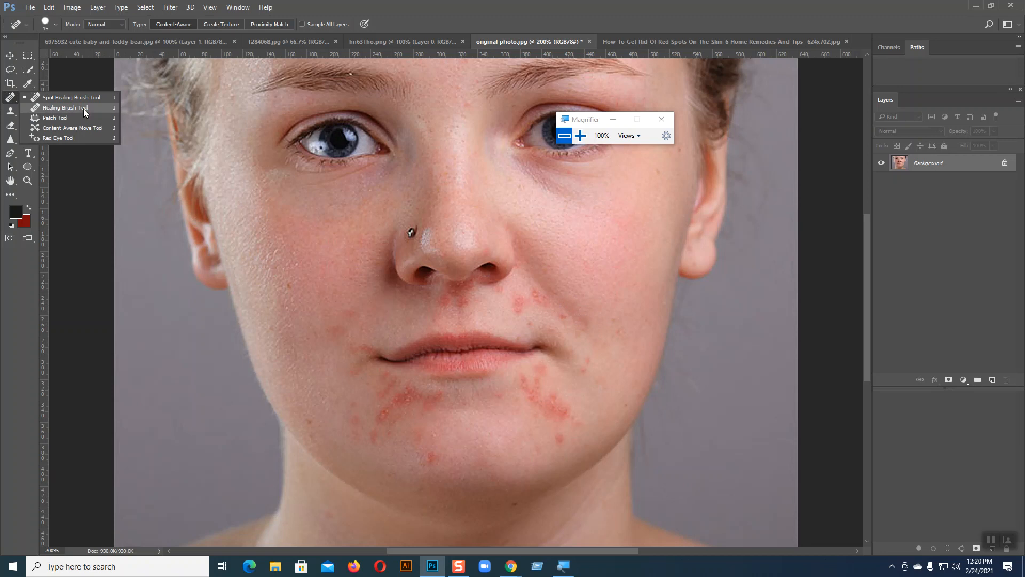
pyautogui.click(11, 99)
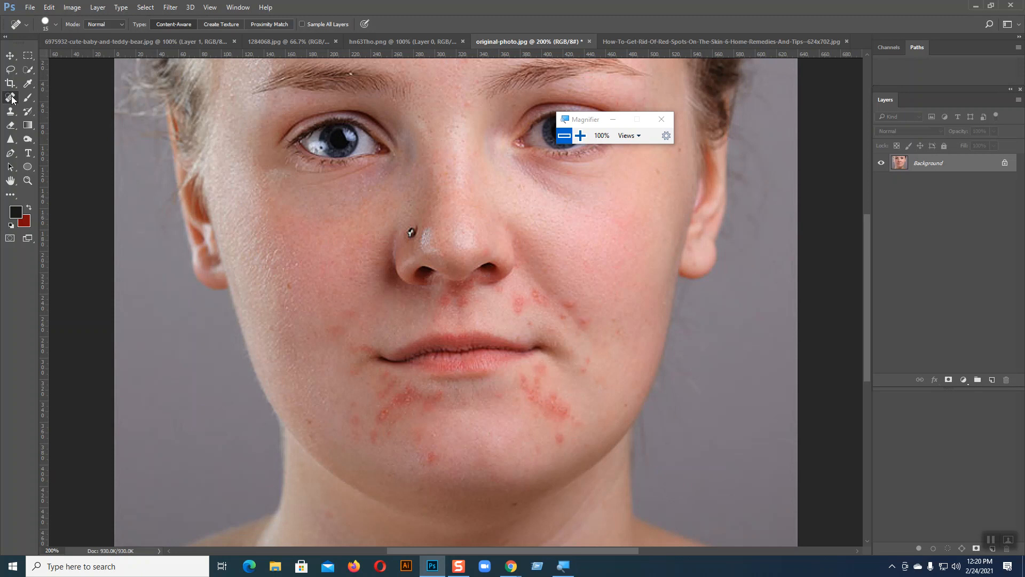
# In the baby and teddy bear photo, clone forehead skin onto the wall beside the bear at 45 px and set Layer 1's blend mode to Normal.
pyautogui.click(135, 42)
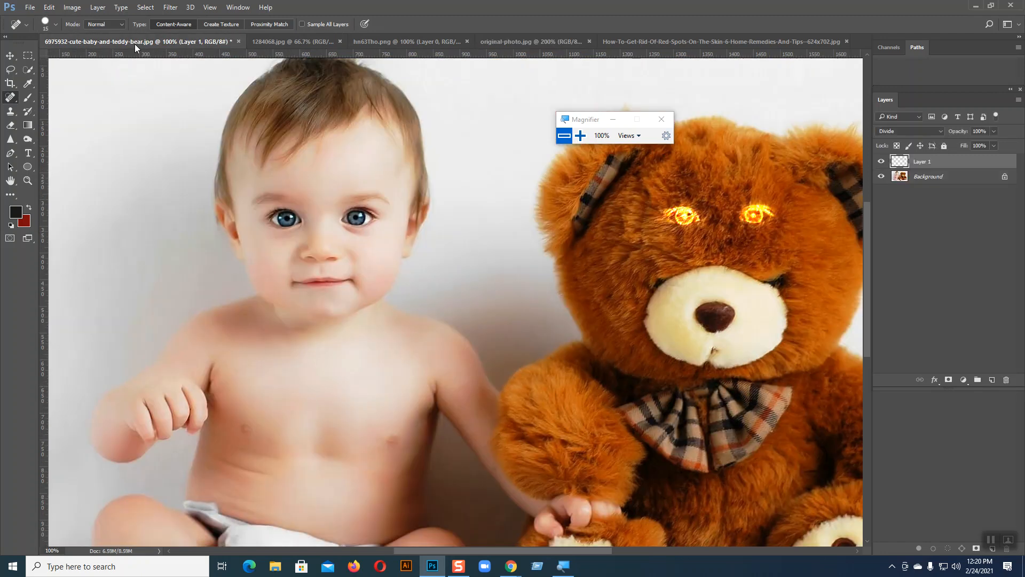
pyautogui.moveTo(10, 111); pyautogui.dragTo(40, 116)
pyautogui.click(39, 113)
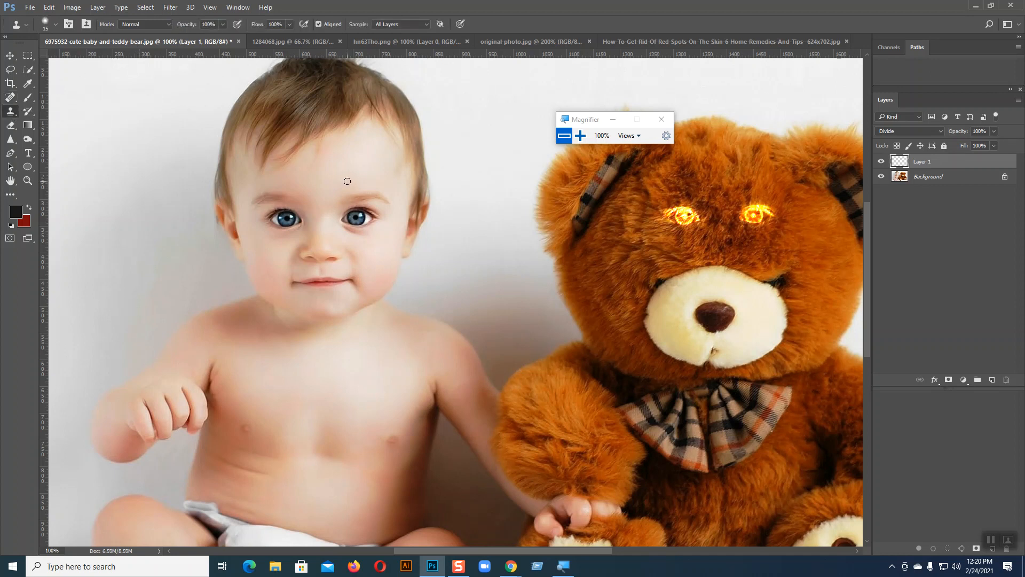
pyautogui.press(']')
pyautogui.press(']')
pyautogui.press(']')
pyautogui.press(']')
pyautogui.press(']')
pyautogui.keyDown('alt'); pyautogui.click(332, 170); pyautogui.keyUp('alt')
pyautogui.click(497, 337)
pyautogui.moveTo(513, 325)
pyautogui.mouseDown()
pyautogui.moveTo(493, 329)
pyautogui.moveTo(507, 342)
pyautogui.mouseUp()
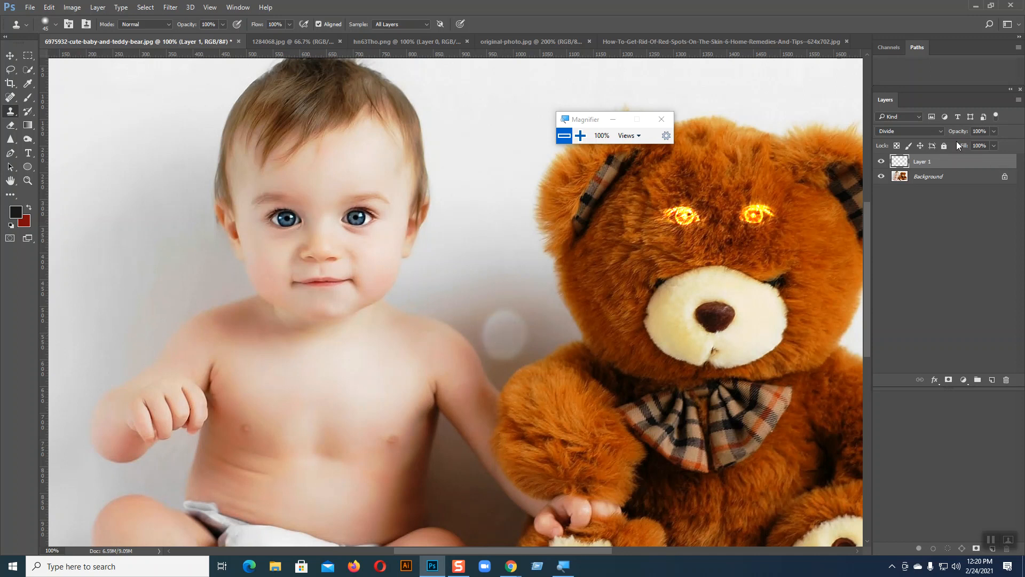
pyautogui.click(932, 131)
pyautogui.click(892, 138)
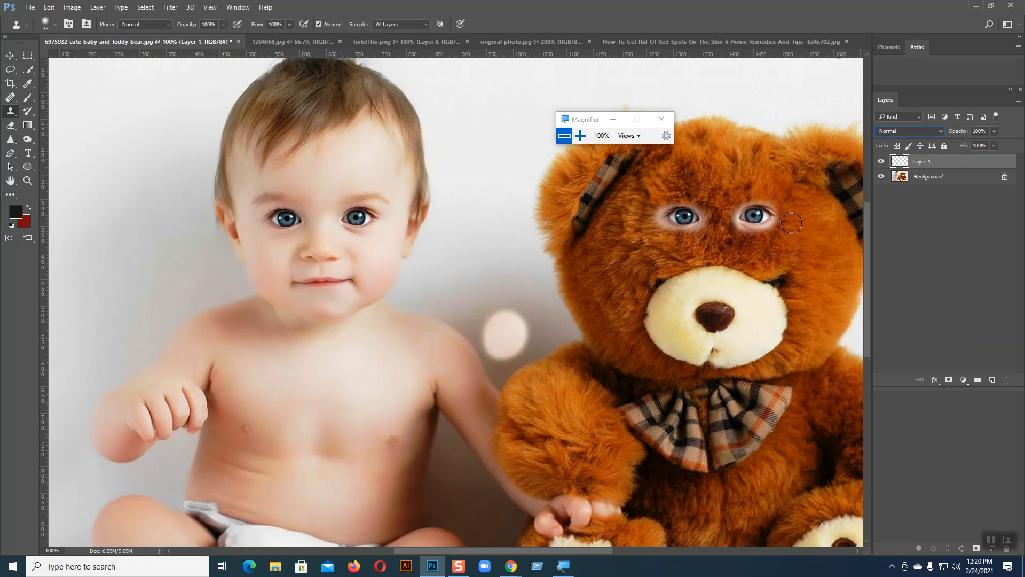
# Try painting sampled forehead skin onto the wall above the cloned spot with an enlarged Healing Brush at 200% zoom.
pyautogui.rightClick(10, 98)
pyautogui.click(59, 107)
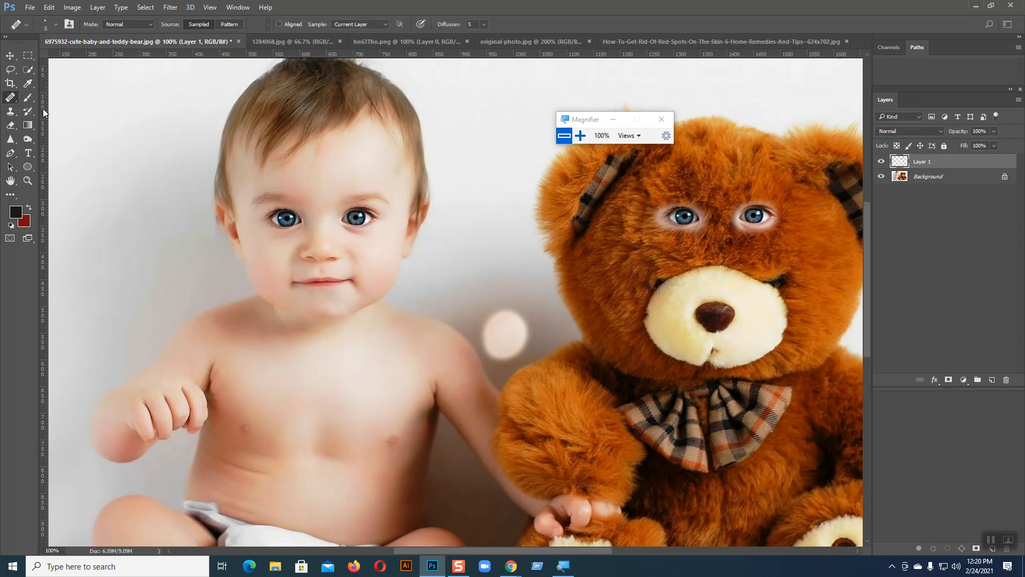
pyautogui.hotkey('ctrl', '+')
pyautogui.moveTo(404, 250); pyautogui.dragTo(509, 418)
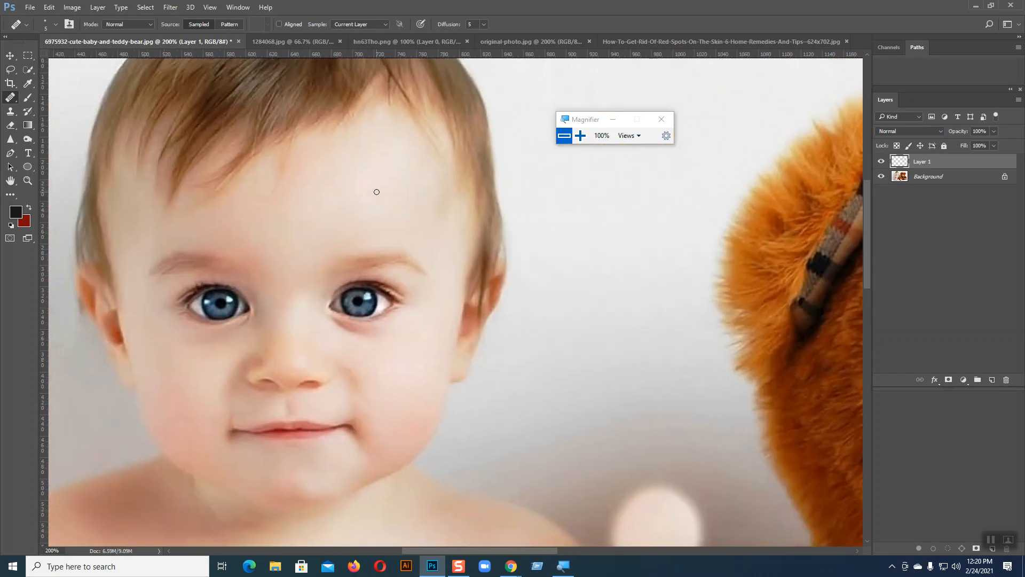
pyautogui.press(']')
pyautogui.press(']')
pyautogui.press(']')
pyautogui.press(']')
pyautogui.press(']')
pyautogui.press(']')
pyautogui.press(']')
pyautogui.press(']')
pyautogui.keyDown('alt'); pyautogui.click(364, 177); pyautogui.keyUp('alt')
pyautogui.scroll(-3, 677, 378)
pyautogui.scroll(-1, 701, 377)
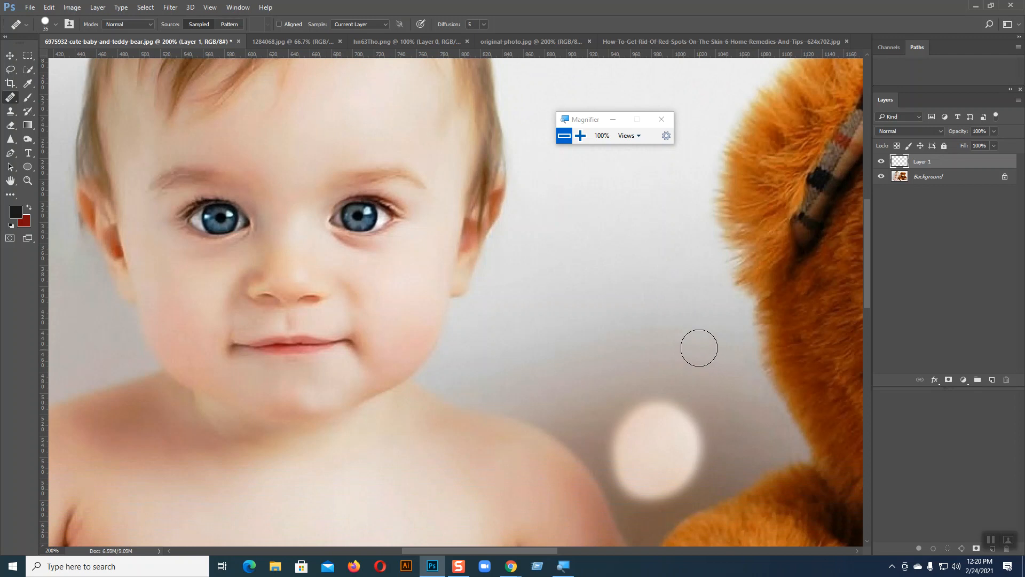
pyautogui.moveTo(640, 349); pyautogui.dragTo(656, 371)
# Delete the layer holding the cloned spot and eyes, and add a new empty layer above the background.
pyautogui.click(9, 56)
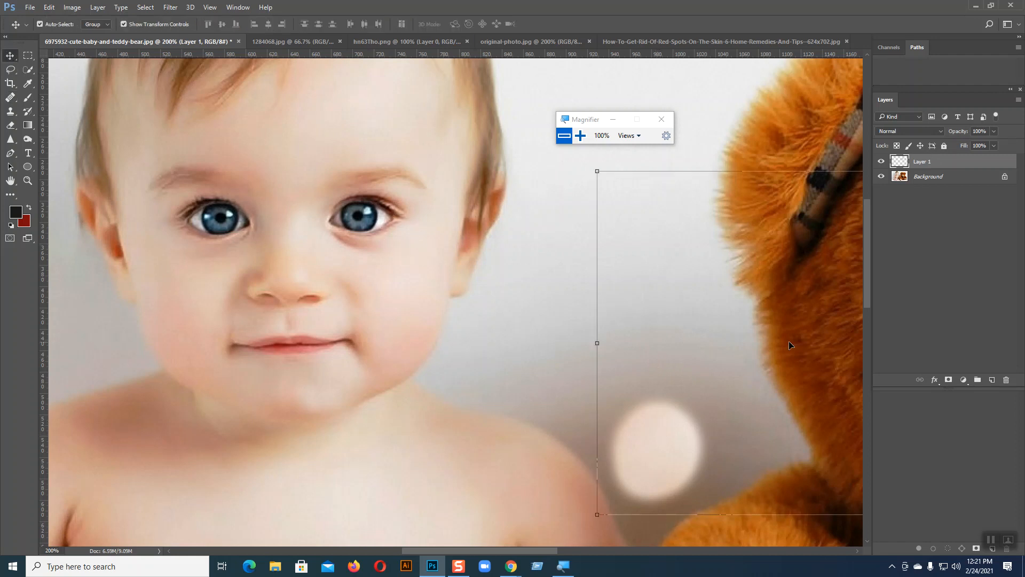
pyautogui.hotkey('ctrl', 'e')
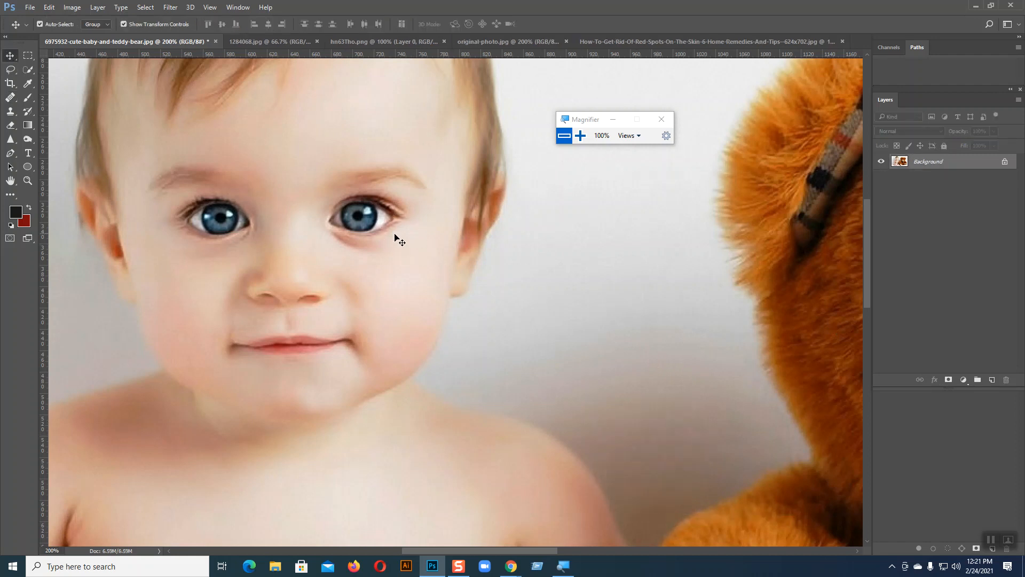
pyautogui.click(992, 379)
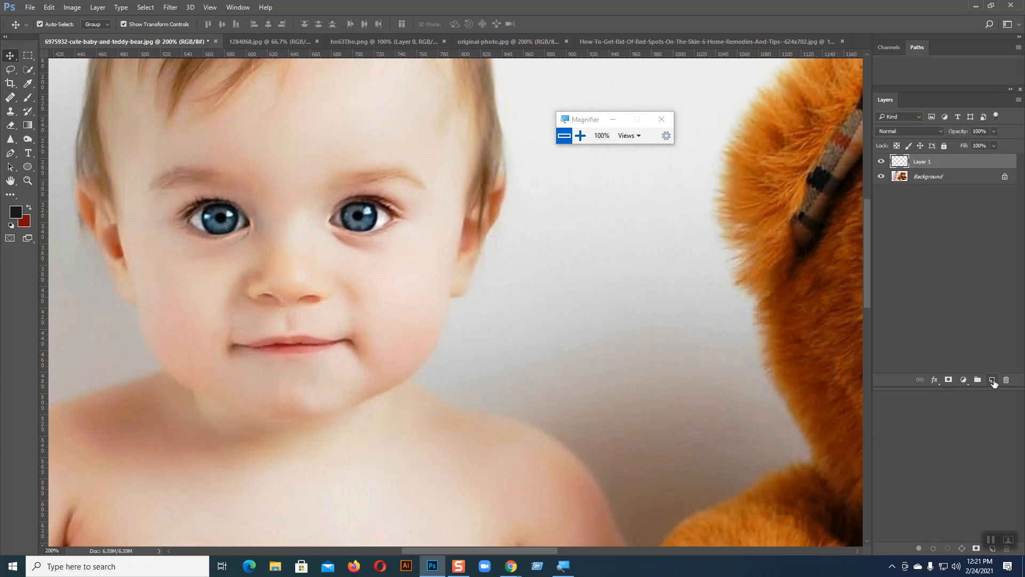
# Clone both of the baby's eyes onto the teddy bear's face above the muzzle with a 45 px Clone Stamp.
pyautogui.click(10, 112)
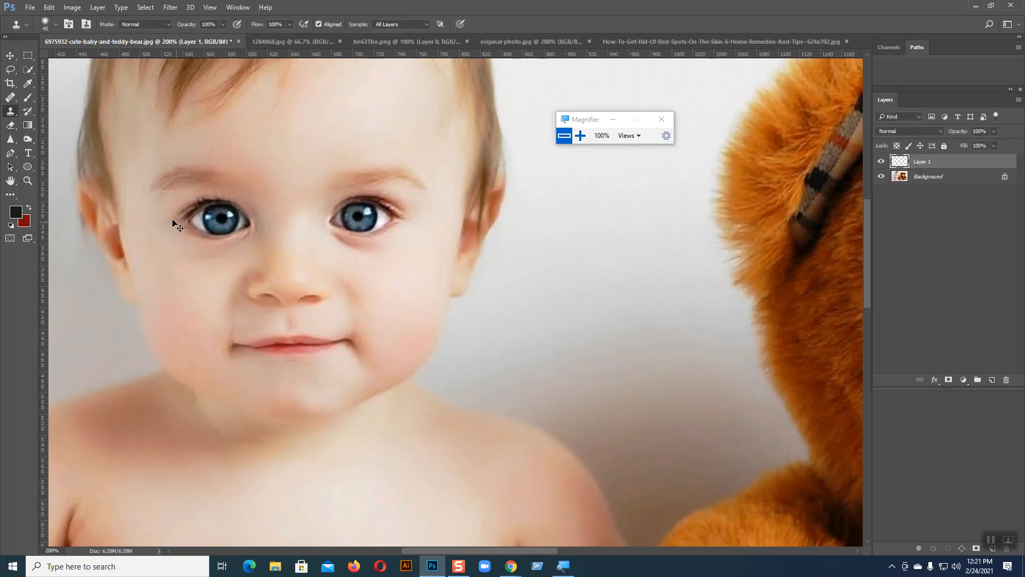
pyautogui.hotkey('ctrl', '-')
pyautogui.moveTo(348, 263); pyautogui.dragTo(244, 232)
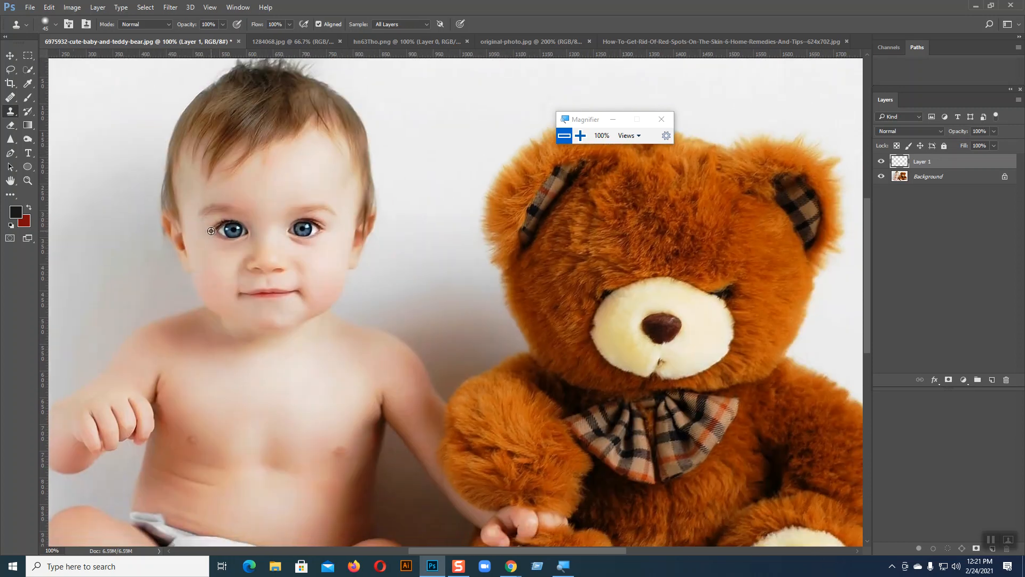
pyautogui.moveTo(628, 241)
pyautogui.mouseDown()
pyautogui.moveTo(716, 245)
pyautogui.moveTo(639, 239)
pyautogui.moveTo(611, 249)
pyautogui.moveTo(715, 243)
pyautogui.mouseUp()
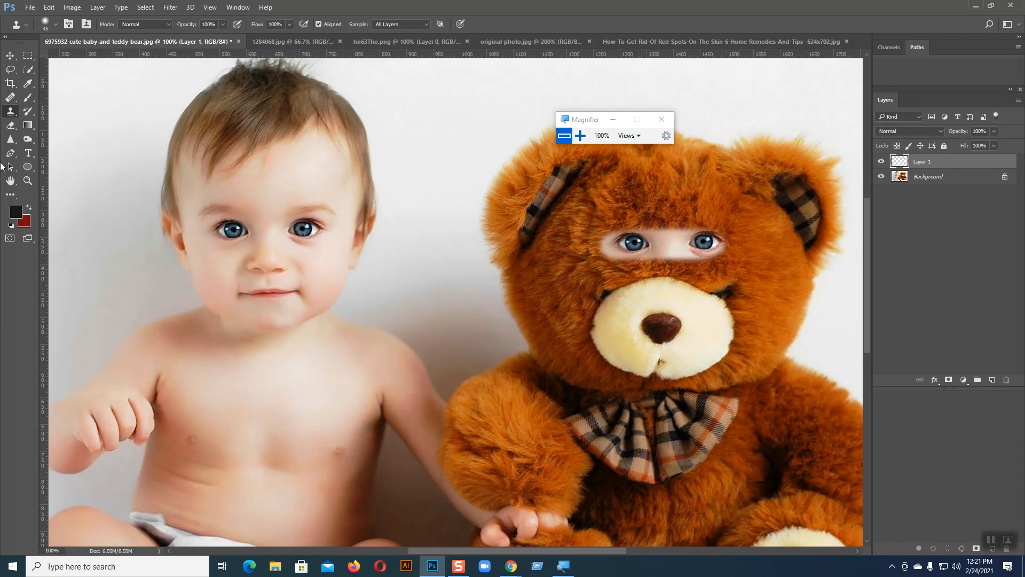
# Try painting the baby's eyes with the Healing Brush on a new empty layer, just above the bear's cloned eyes.
pyautogui.rightClick(10, 98)
pyautogui.click(42, 108)
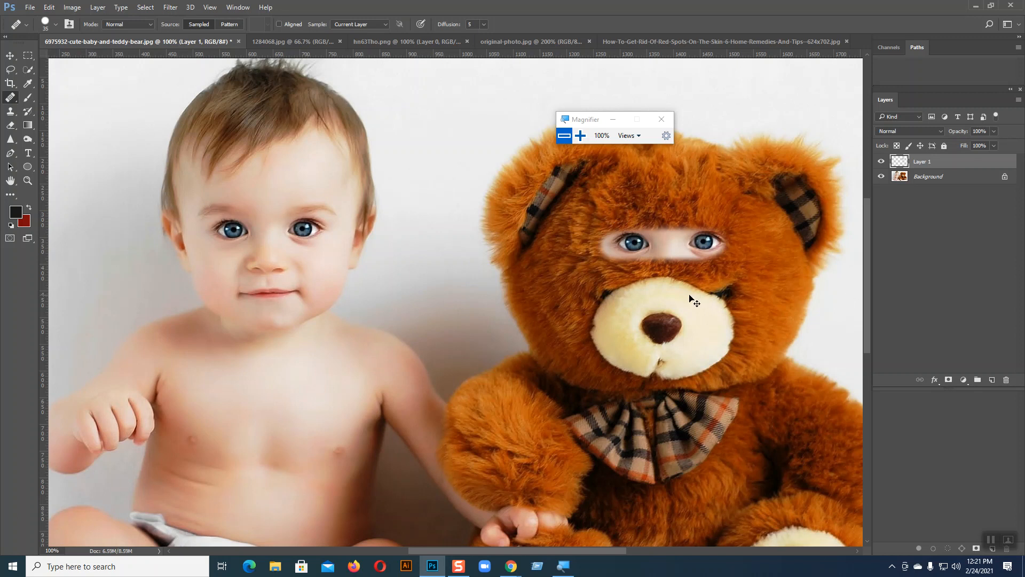
pyautogui.click(989, 382)
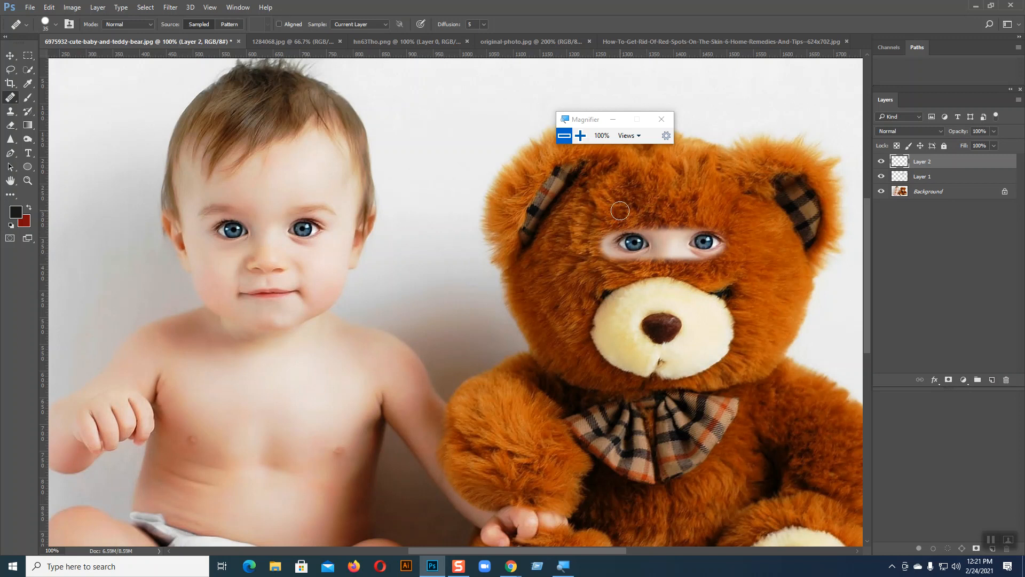
pyautogui.click(917, 197)
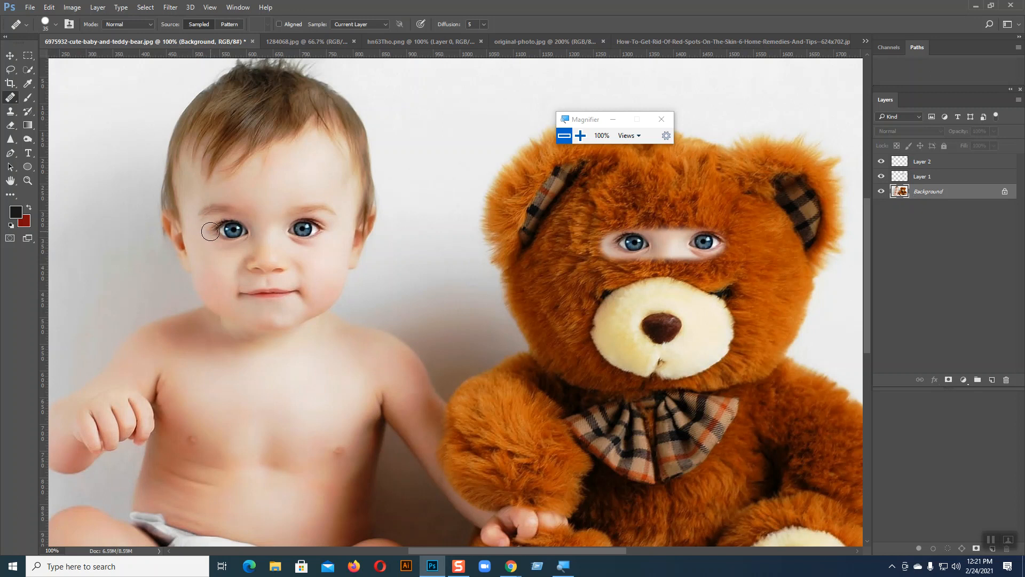
pyautogui.click(918, 162)
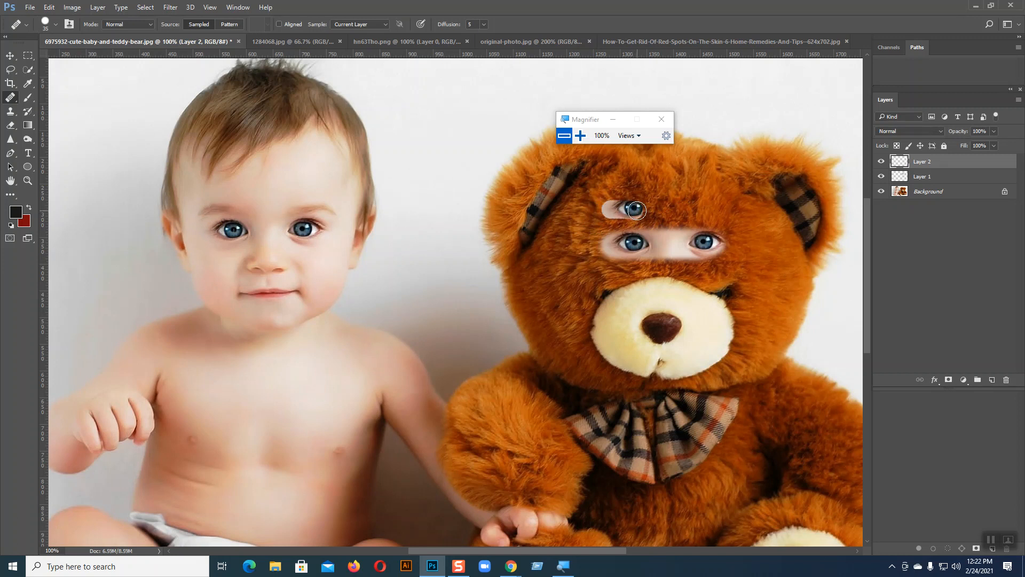
pyautogui.moveTo(645, 210); pyautogui.dragTo(705, 210)
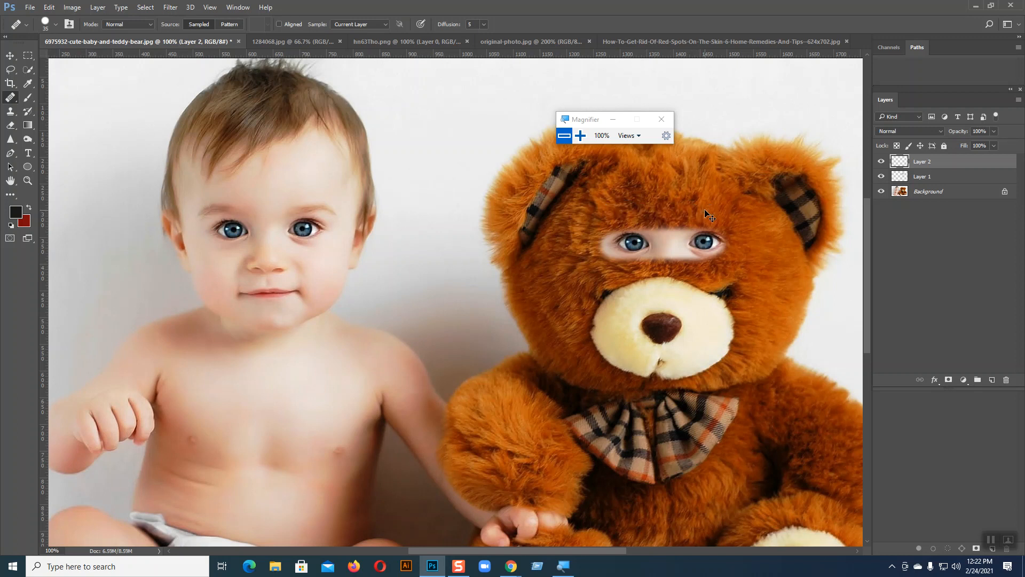
# Remove Layer 2 from the layer stack and make the background the active layer.
pyautogui.click(932, 193)
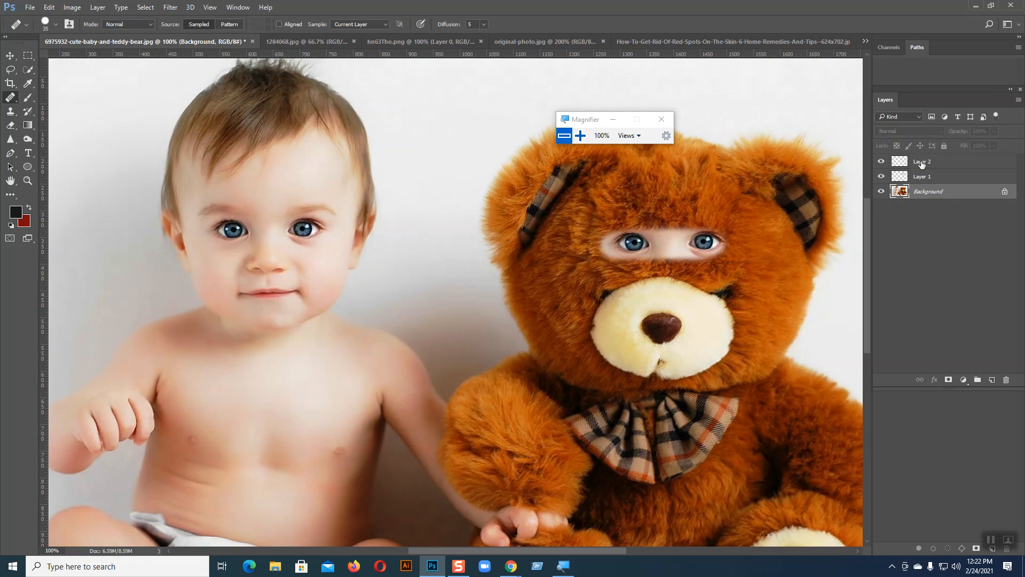
pyautogui.click(921, 162)
pyautogui.hotkey('ctrl', 'e')
pyautogui.click(920, 174)
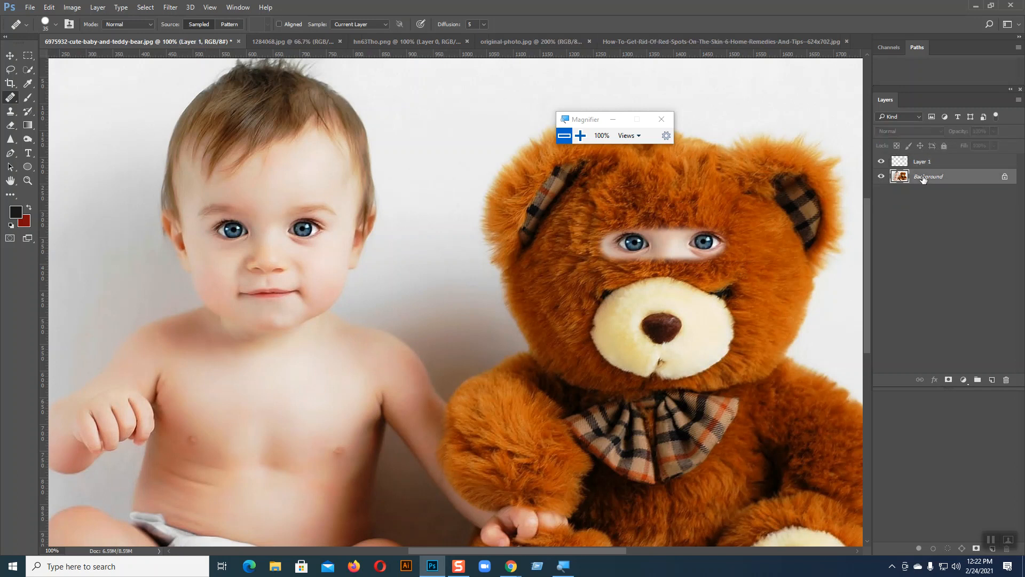
# Check Layer 1's contents by hiding and showing the background, and delete Layer 1 with the cloned eyes.
pyautogui.click(186, 235)
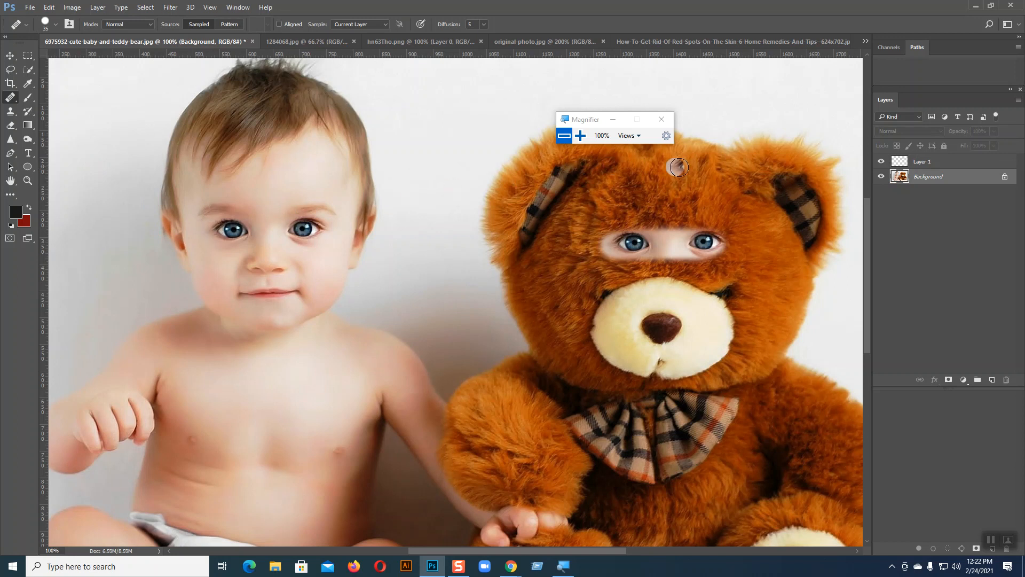
pyautogui.rightClick(11, 96)
pyautogui.click(51, 106)
pyautogui.click(922, 162)
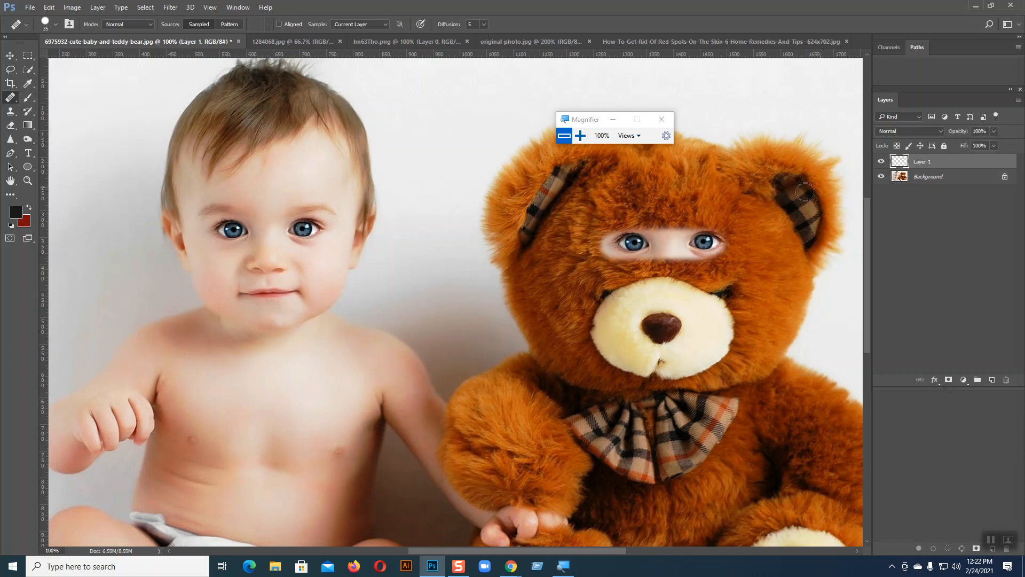
pyautogui.click(882, 177)
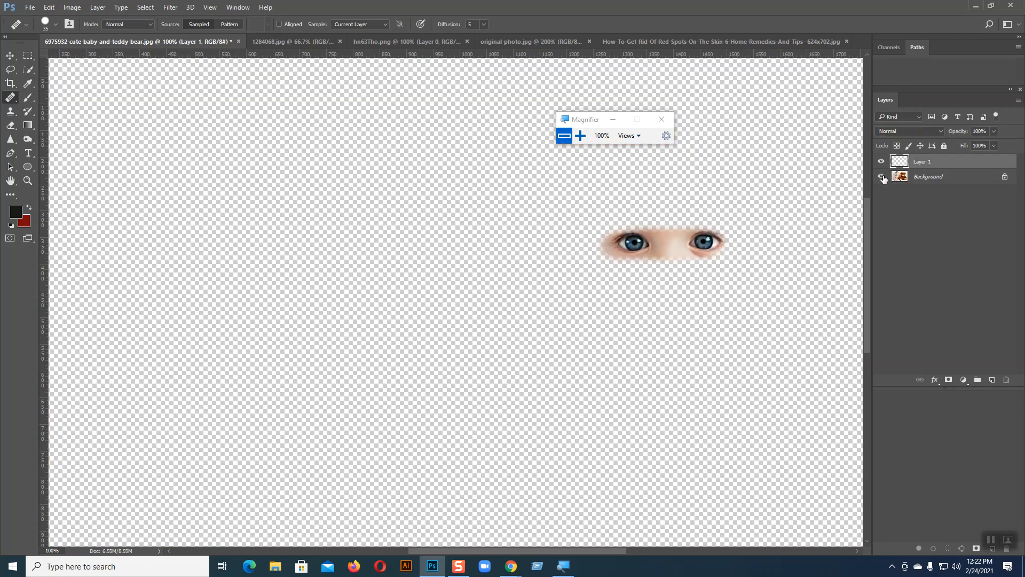
pyautogui.click(882, 176)
pyautogui.press('Delete')
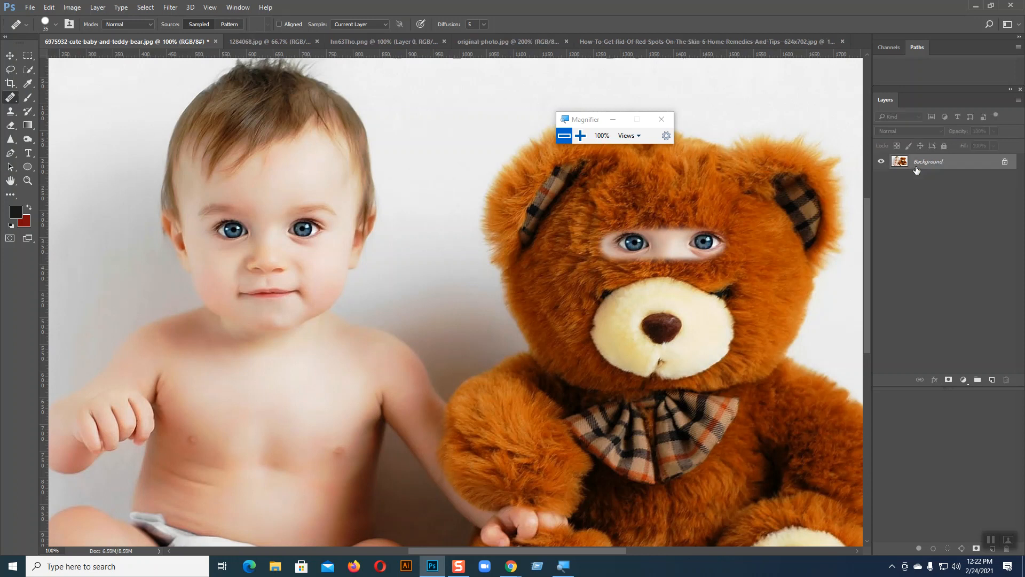
# Try healing both baby's eyes onto the bear's face in one stroke directly on the background, and undo it.
pyautogui.keyDown('alt'); pyautogui.click(216, 231); pyautogui.keyUp('alt')
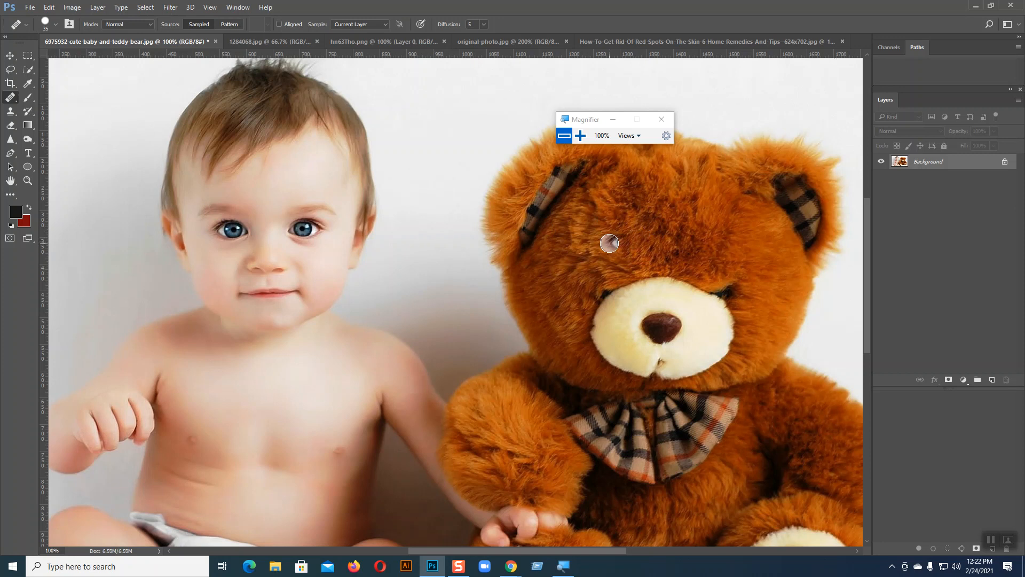
pyautogui.moveTo(615, 243); pyautogui.dragTo(706, 242)
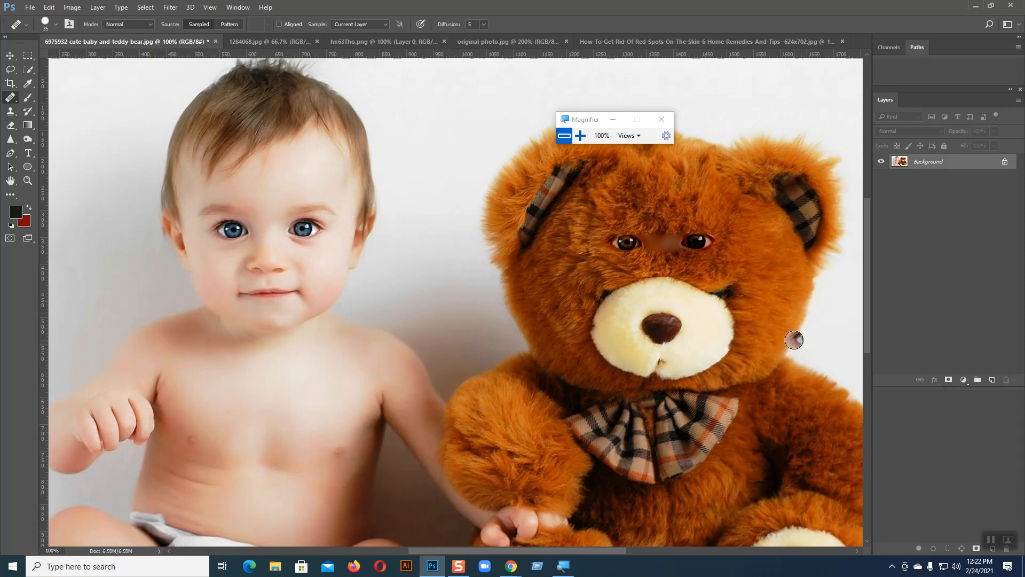
pyautogui.hotkey('ctrl', 'z')
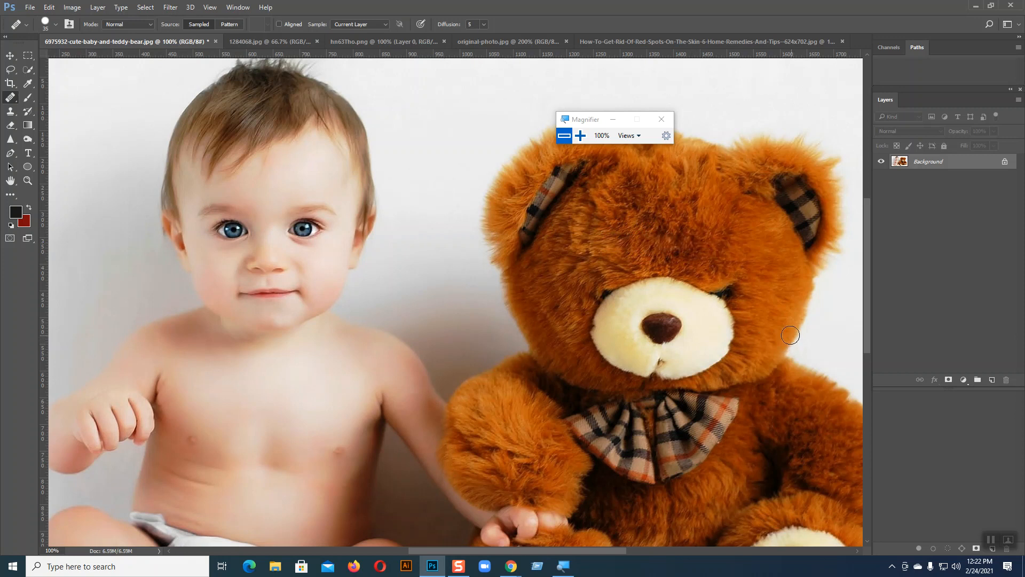
# Try healing each of the baby's eyes onto the bear's face with a separate stroke, and undo both.
pyautogui.moveTo(613, 246); pyautogui.dragTo(632, 245)
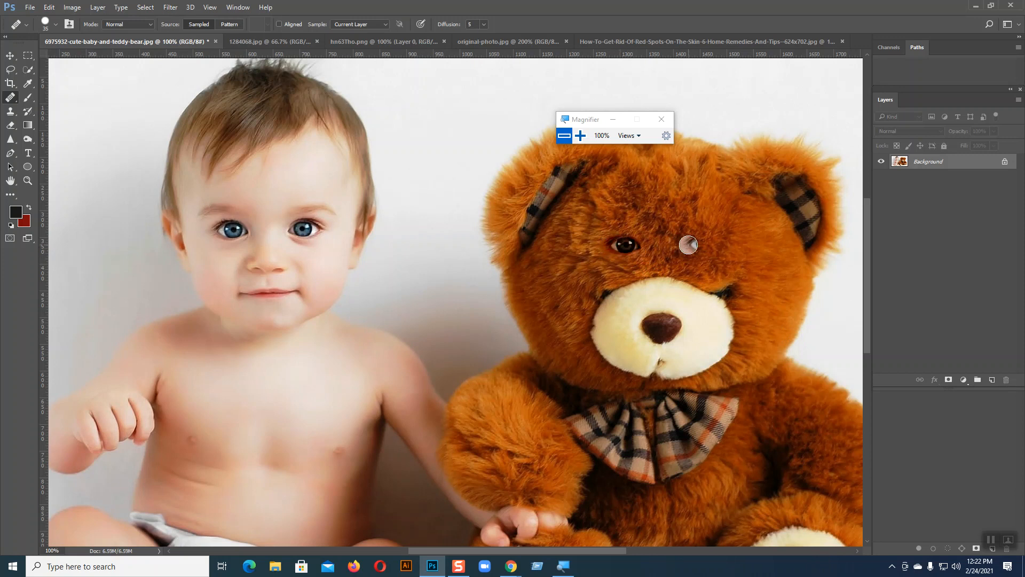
pyautogui.moveTo(675, 245); pyautogui.dragTo(699, 245)
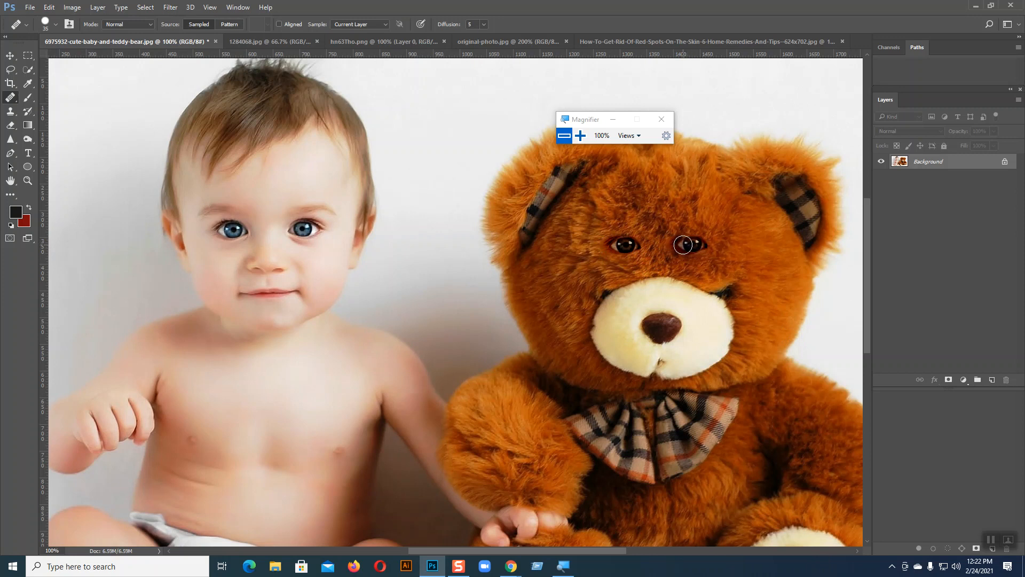
pyautogui.hotkey('ctrl', 'z')
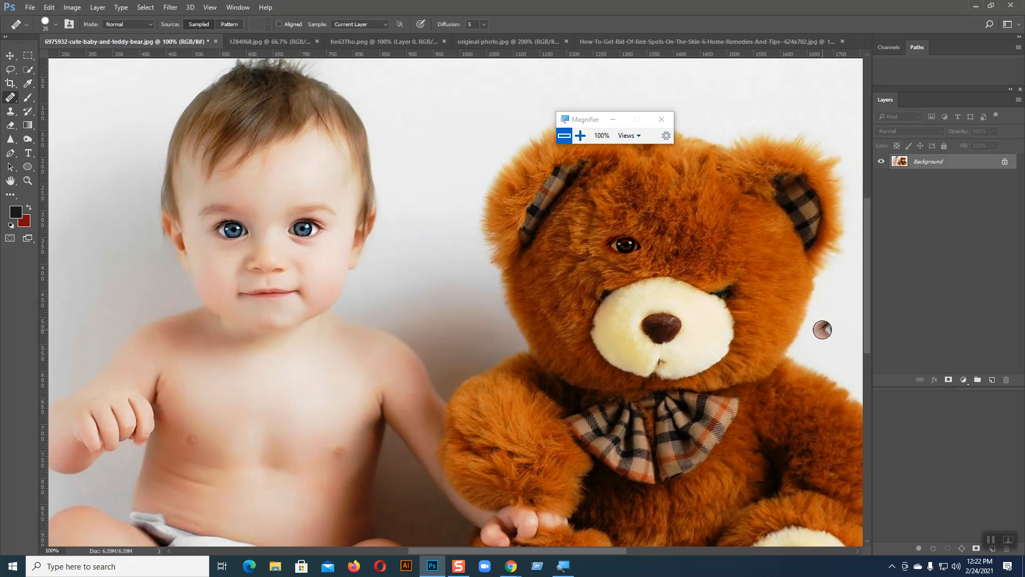
pyautogui.hotkey('ctrl', 'shift', 'z')
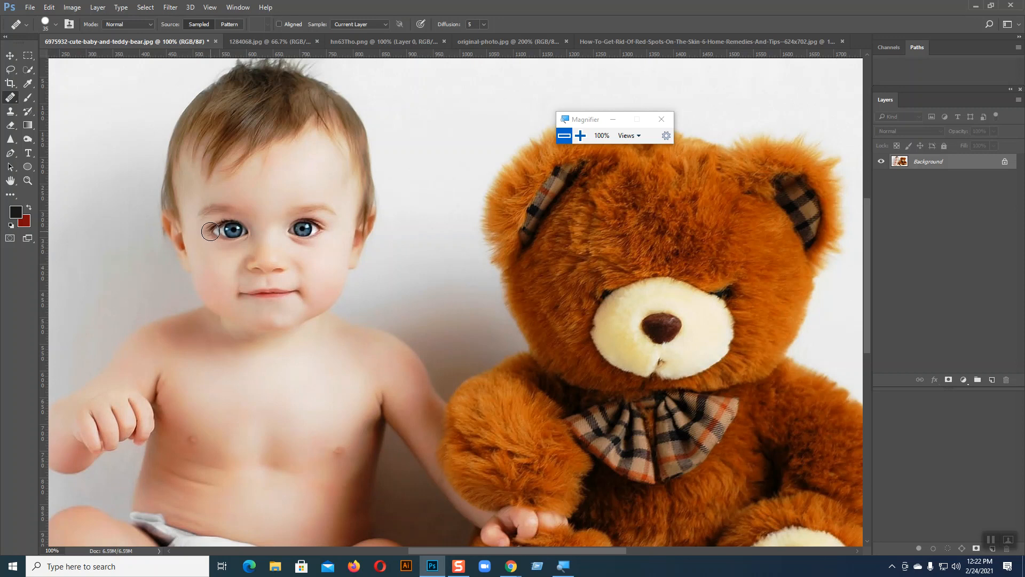
# Clone the baby's eyes above the bear's muzzle with the Clone Stamp, and paint a second pair above them with the Healing Brush for comparison.
pyautogui.click(10, 111)
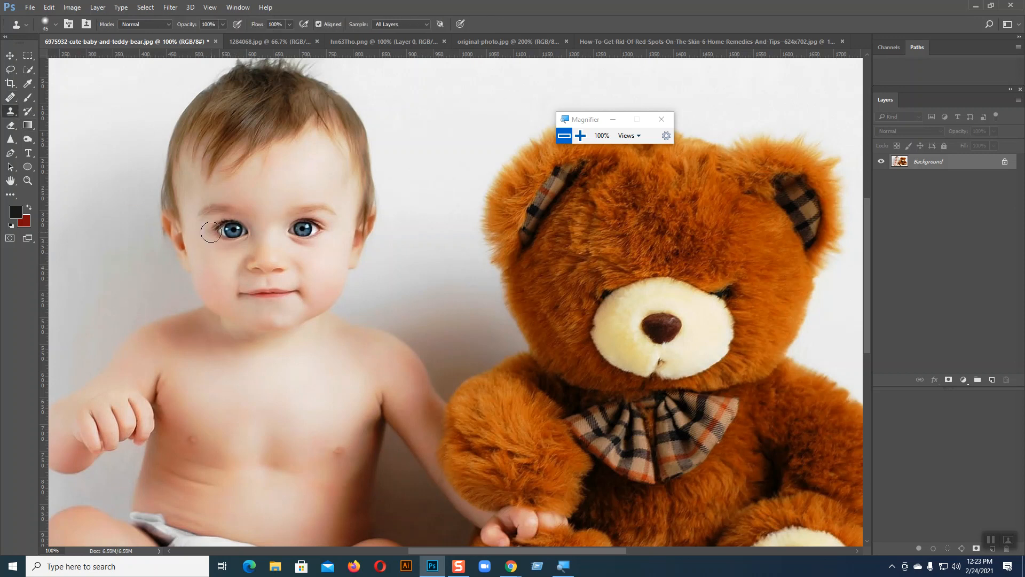
pyautogui.moveTo(615, 246); pyautogui.dragTo(714, 246)
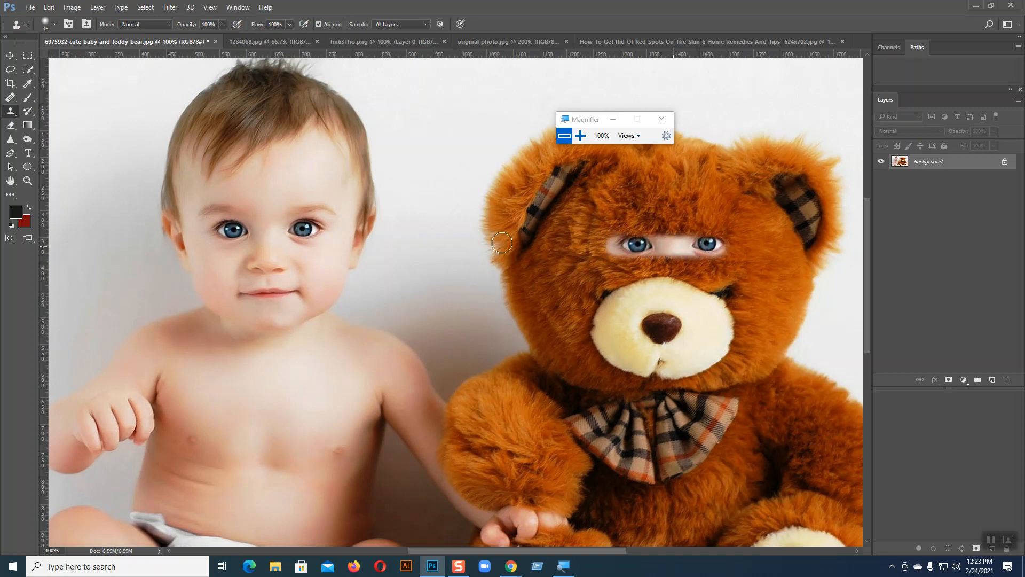
pyautogui.rightClick(11, 100)
pyautogui.click(53, 110)
pyautogui.moveTo(204, 227); pyautogui.dragTo(212, 231)
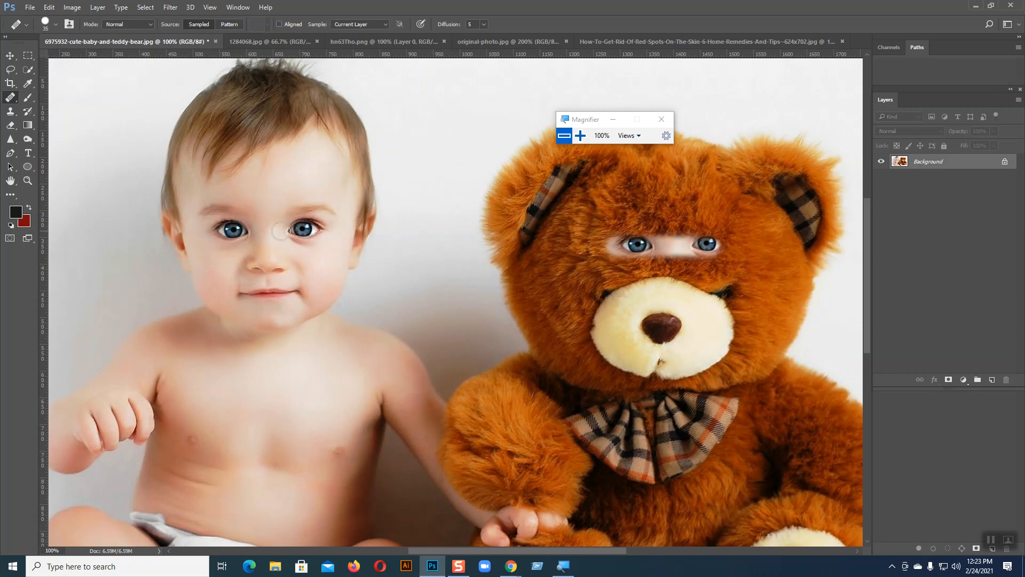
pyautogui.moveTo(633, 209)
pyautogui.mouseDown()
pyautogui.moveTo(622, 215)
pyautogui.moveTo(719, 216)
pyautogui.moveTo(670, 218)
pyautogui.mouseUp()
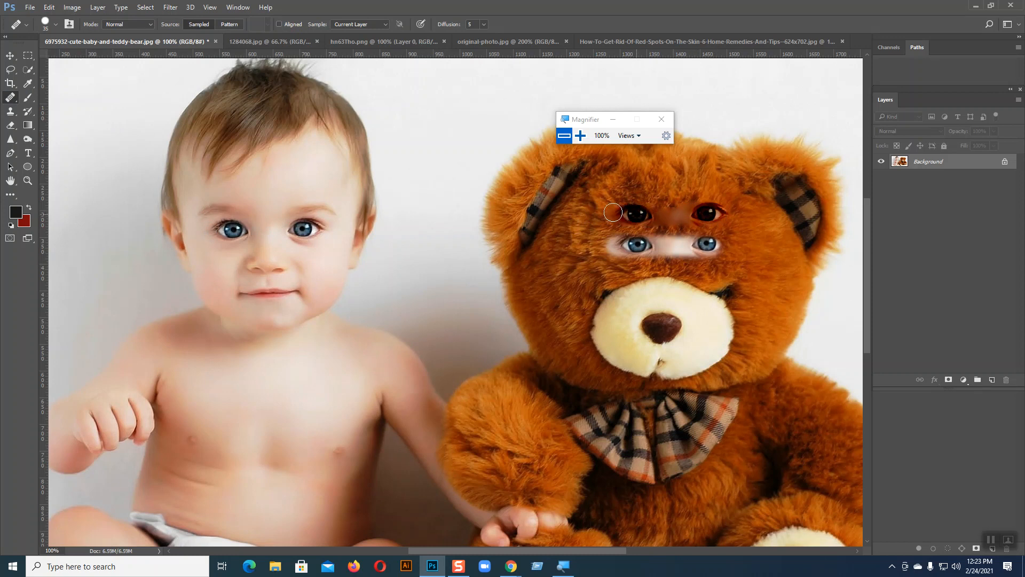
pyautogui.click(745, 242)
pyautogui.moveTo(693, 258); pyautogui.dragTo(708, 260)
pyautogui.click(723, 262)
# Undo the cloned and healed eyes on the teddy bear's face.
pyautogui.click(4, 56)
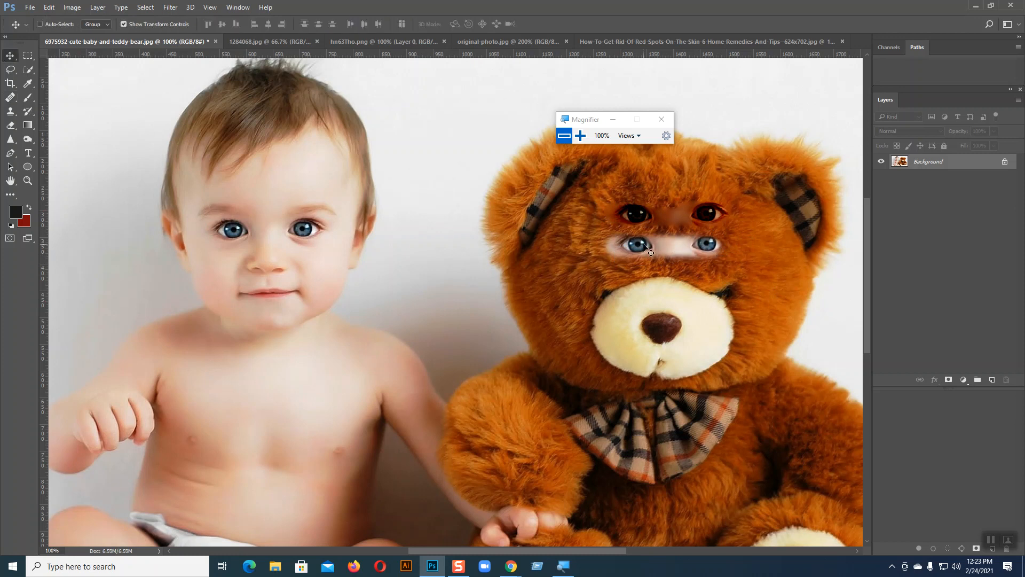
pyautogui.hotkey('ctrl', 'alt', 'z')
pyautogui.hotkey('ctrl', 'alt', 'z')
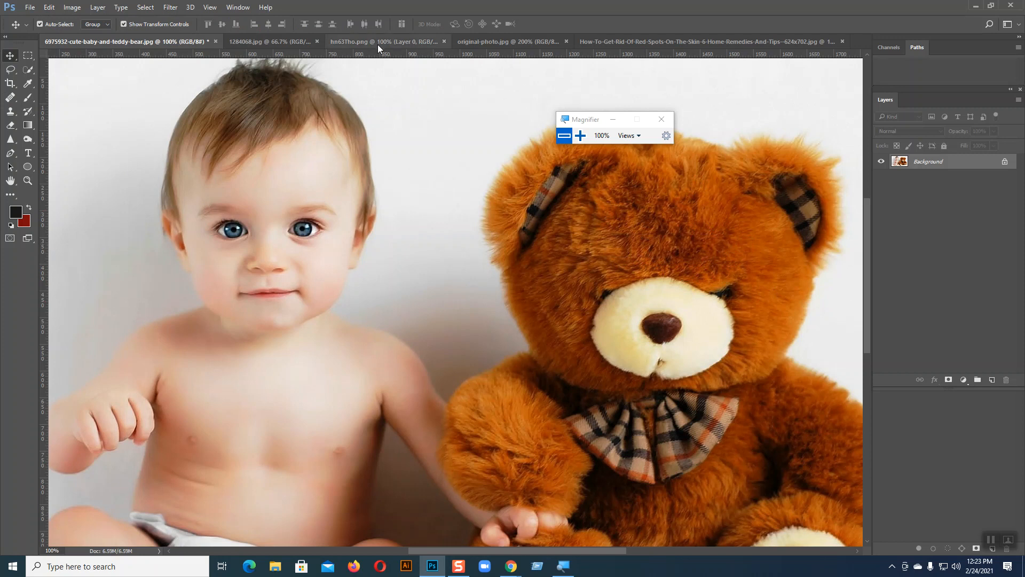
# Switch to the 1284068.jpg face photo and view the blemished cheek at 200% zoom.
pyautogui.click(296, 38)
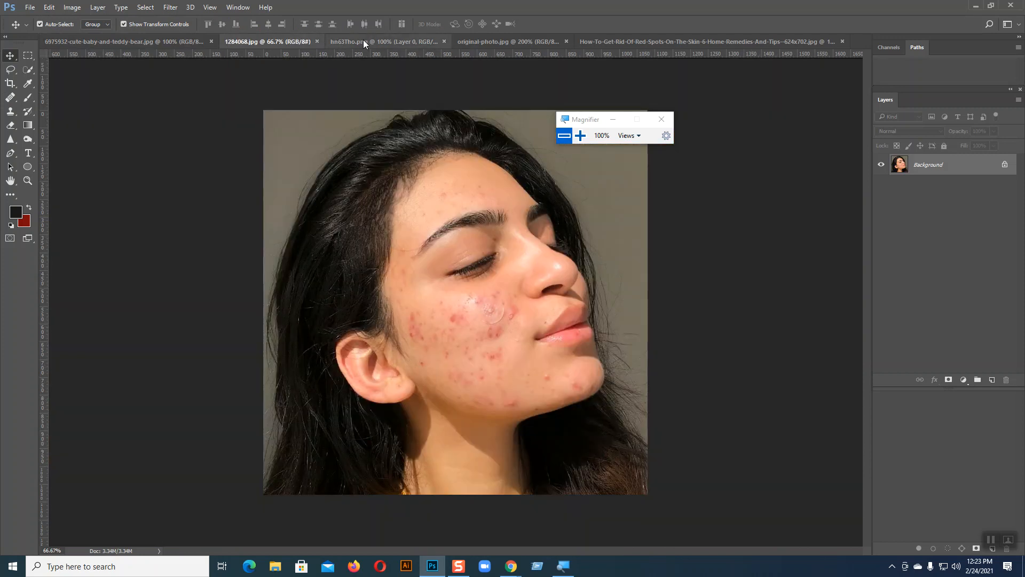
pyautogui.click(372, 40)
pyautogui.click(291, 40)
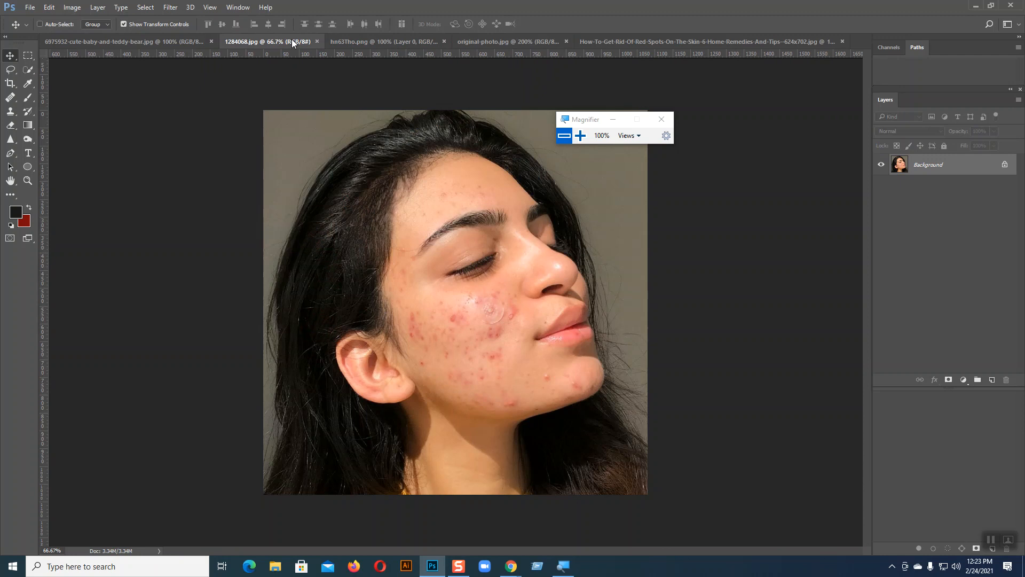
pyautogui.hotkey('ctrl', '+')
pyautogui.hotkey('ctrl', '+')
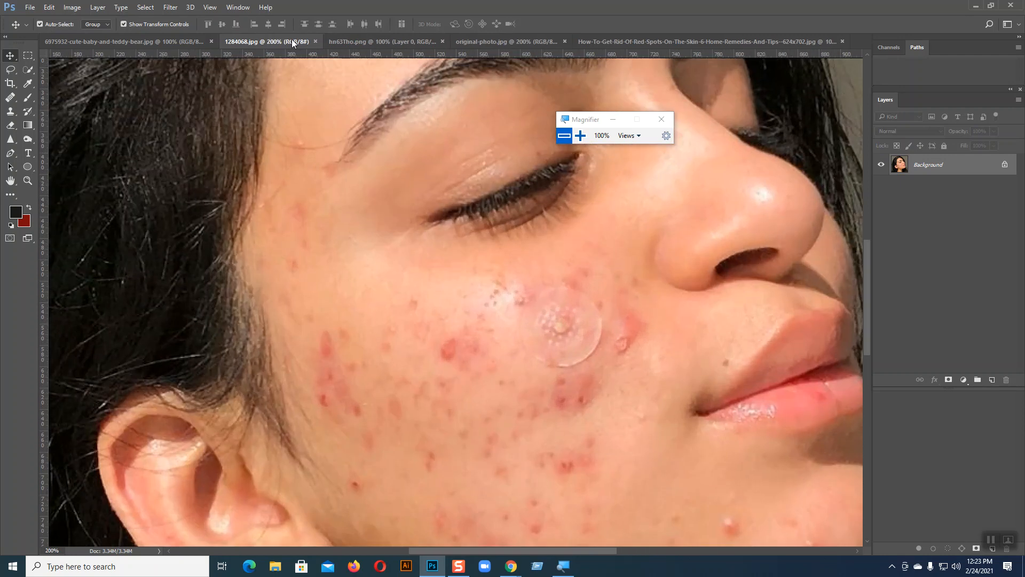
pyautogui.moveTo(479, 314); pyautogui.dragTo(511, 170)
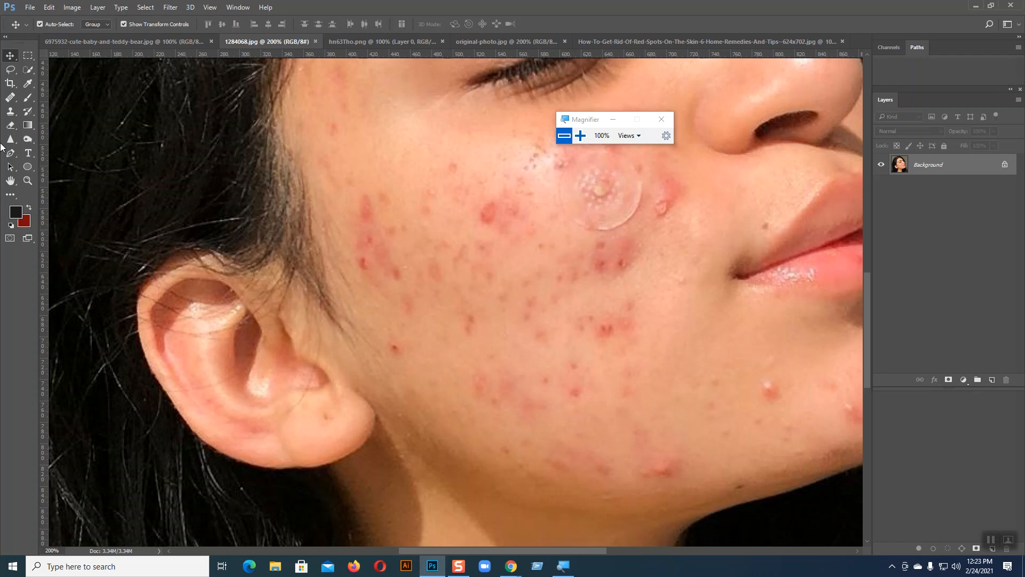
# Try healing the blemishes on the lower cheek and chin directly on the background, and undo all the strokes.
pyautogui.click(9, 101)
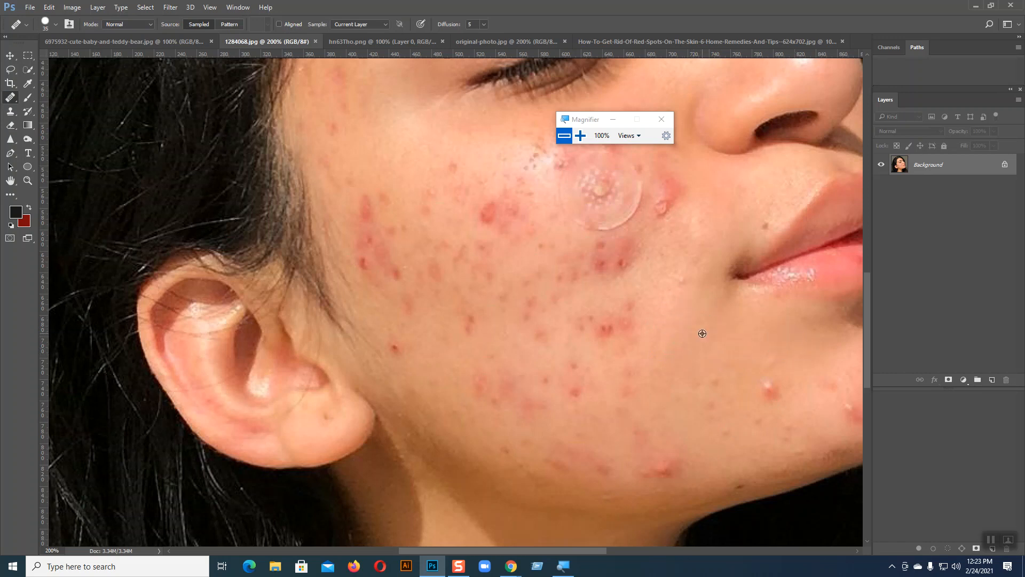
pyautogui.moveTo(767, 391)
pyautogui.mouseDown()
pyautogui.moveTo(770, 367)
pyautogui.moveTo(821, 380)
pyautogui.moveTo(764, 409)
pyautogui.moveTo(792, 417)
pyautogui.moveTo(732, 372)
pyautogui.moveTo(758, 378)
pyautogui.mouseUp()
pyautogui.moveTo(632, 341)
pyautogui.mouseDown()
pyautogui.moveTo(638, 307)
pyautogui.moveTo(634, 325)
pyautogui.moveTo(614, 320)
pyautogui.moveTo(611, 329)
pyautogui.moveTo(657, 326)
pyautogui.mouseUp()
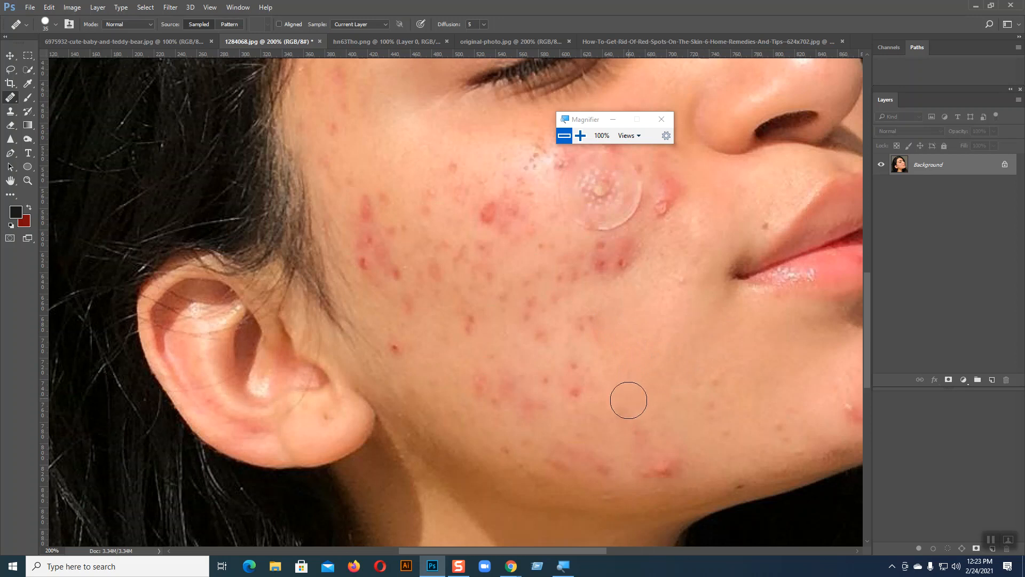
pyautogui.moveTo(670, 428)
pyautogui.mouseDown()
pyautogui.moveTo(678, 463)
pyautogui.moveTo(652, 467)
pyautogui.moveTo(648, 444)
pyautogui.moveTo(671, 455)
pyautogui.mouseUp()
pyautogui.hotkey('ctrl', 'alt', 'z')
pyautogui.hotkey('ctrl', 'alt', 'z')
pyautogui.hotkey('ctrl', 'alt', 'z')
pyautogui.hotkey('ctrl', 'alt', 'z')
pyautogui.hotkey('ctrl', 'alt', 'z')
pyautogui.hotkey('ctrl', 'alt', 'z')
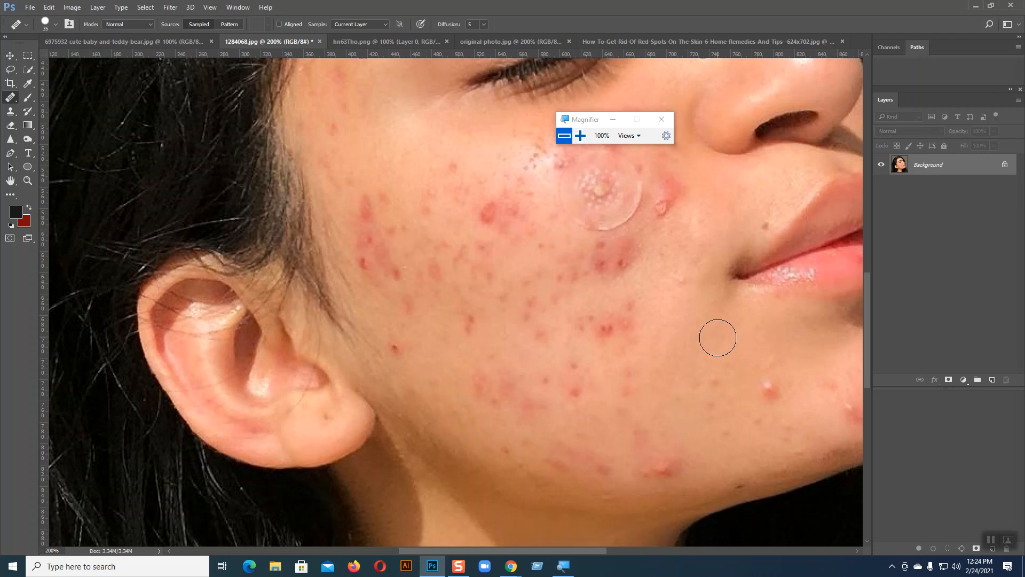
# Duplicate the background to a new layer and heal the red patch on the cheek near the ear with a 25 px Healing Brush.
pyautogui.hotkey('ctrl', 'j')
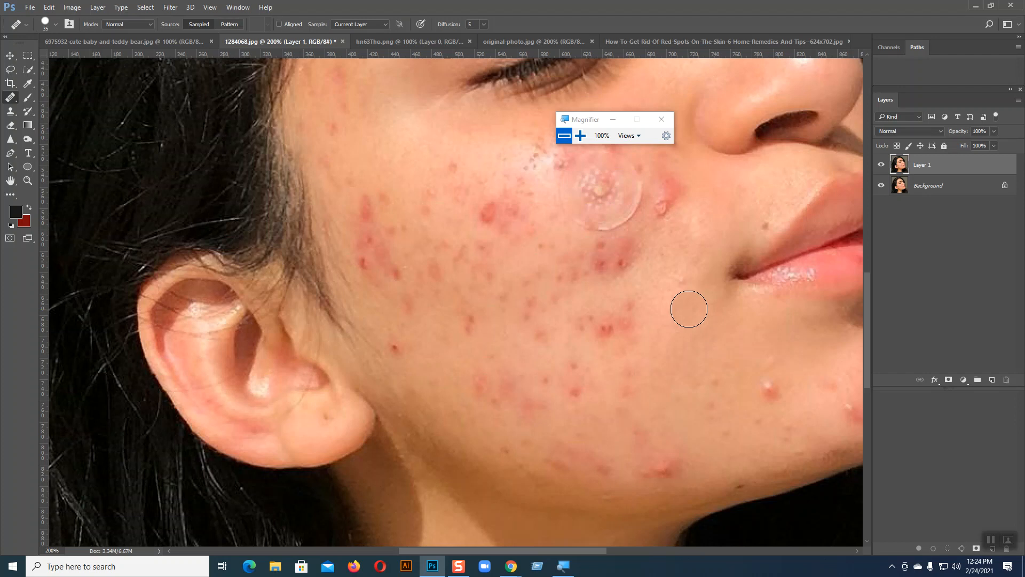
pyautogui.press('[')
pyautogui.scroll(2, 689, 309)
pyautogui.keyDown('alt'); pyautogui.click(383, 178); pyautogui.keyUp('alt')
pyautogui.moveTo(368, 218)
pyautogui.mouseDown()
pyautogui.moveTo(368, 242)
pyautogui.moveTo(382, 233)
pyautogui.moveTo(371, 198)
pyautogui.moveTo(363, 284)
pyautogui.moveTo(389, 272)
pyautogui.mouseUp()
# Heal the red spots on the temple and upper cheek below the outer eye corner, using nearby clear skin as the source.
pyautogui.keyDown('alt'); pyautogui.click(364, 190); pyautogui.keyUp('alt')
pyautogui.scroll(2, 394, 224)
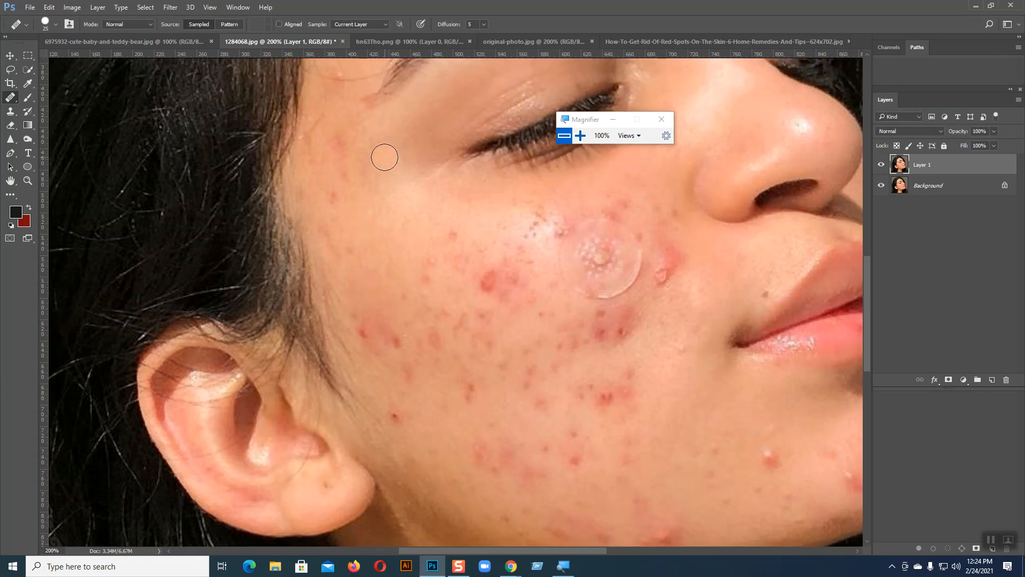
pyautogui.click(336, 142)
pyautogui.moveTo(344, 179)
pyautogui.mouseDown()
pyautogui.moveTo(331, 211)
pyautogui.moveTo(339, 249)
pyautogui.moveTo(354, 259)
pyautogui.mouseUp()
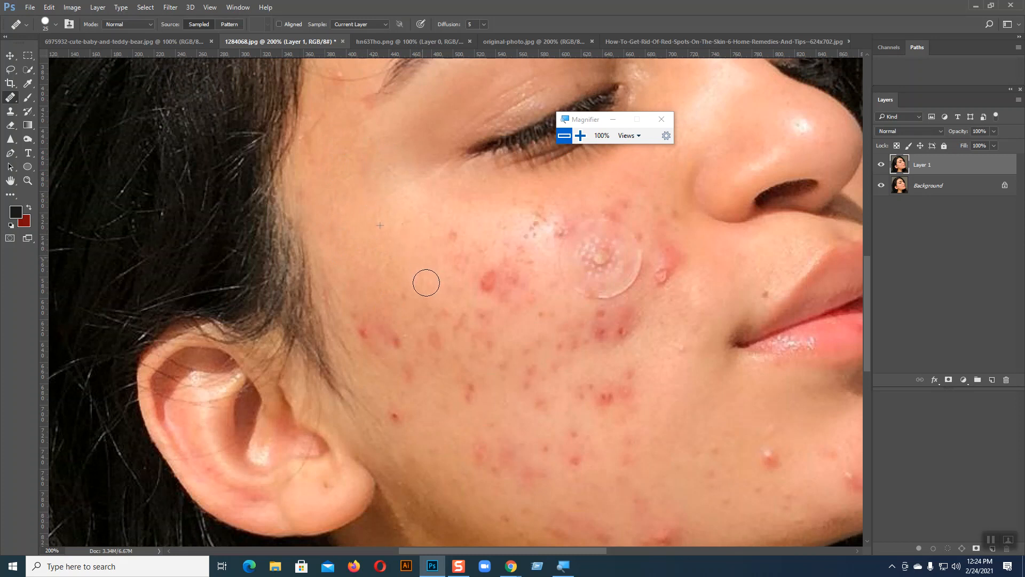
pyautogui.moveTo(450, 237); pyautogui.dragTo(453, 270)
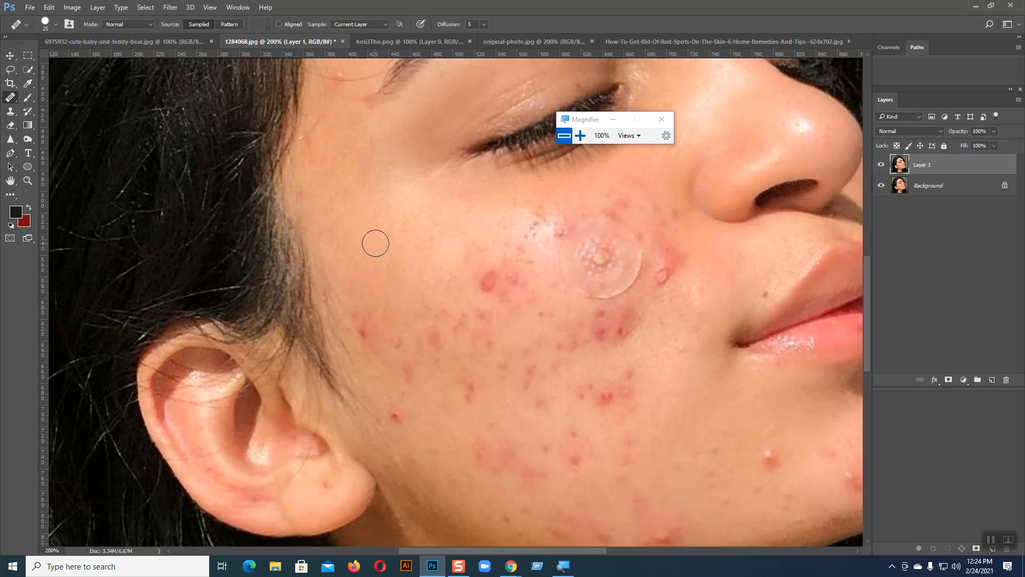
# Heal the red spots on the outer cheek in front of the ear, sampling nearby clear skin.
pyautogui.moveTo(367, 323)
pyautogui.mouseDown()
pyautogui.moveTo(380, 350)
pyautogui.moveTo(398, 337)
pyautogui.moveTo(380, 307)
pyautogui.moveTo(428, 346)
pyautogui.moveTo(437, 315)
pyautogui.moveTo(439, 334)
pyautogui.moveTo(418, 346)
pyautogui.moveTo(429, 352)
pyautogui.moveTo(445, 327)
pyautogui.moveTo(430, 357)
pyautogui.moveTo(409, 355)
pyautogui.moveTo(408, 370)
pyautogui.moveTo(422, 375)
pyautogui.moveTo(395, 415)
pyautogui.moveTo(401, 423)
pyautogui.moveTo(452, 386)
pyautogui.moveTo(455, 323)
pyautogui.moveTo(445, 361)
pyautogui.moveTo(470, 410)
pyautogui.moveTo(450, 364)
pyautogui.moveTo(450, 325)
pyautogui.moveTo(452, 350)
pyautogui.mouseUp()
pyautogui.keyDown('alt'); pyautogui.click(410, 383); pyautogui.keyUp('alt')
pyautogui.moveTo(466, 453)
pyautogui.mouseDown()
pyautogui.moveTo(483, 464)
pyautogui.moveTo(469, 441)
pyautogui.moveTo(504, 477)
pyautogui.moveTo(508, 461)
pyautogui.moveTo(477, 436)
pyautogui.moveTo(441, 260)
pyautogui.mouseUp()
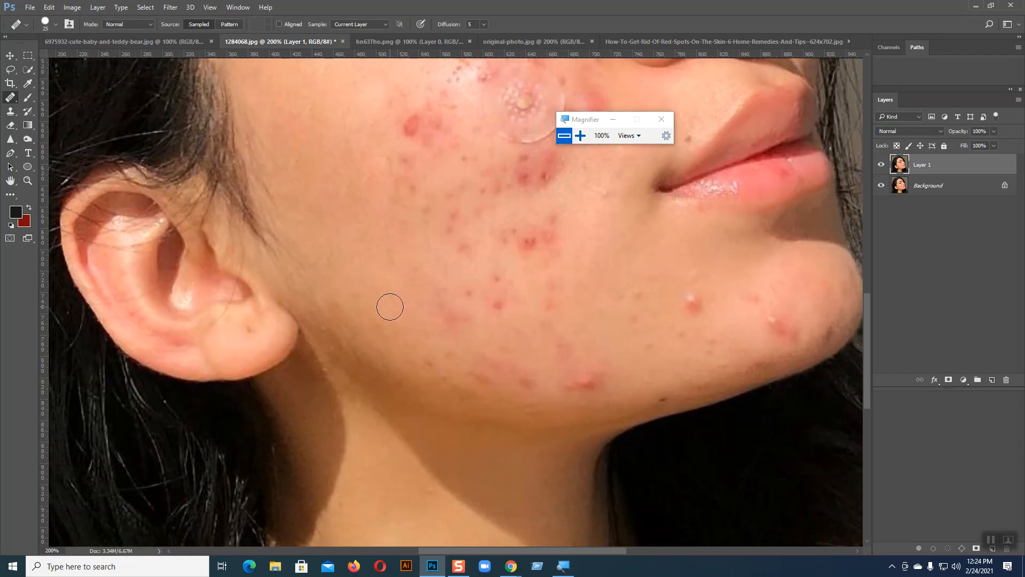
# Heal the red blemishes along the lower cheek and jawline, resampling clear skin next to each area.
pyautogui.moveTo(389, 327)
pyautogui.mouseDown()
pyautogui.moveTo(435, 373)
pyautogui.moveTo(456, 378)
pyautogui.moveTo(446, 360)
pyautogui.moveTo(426, 361)
pyautogui.moveTo(498, 383)
pyautogui.moveTo(469, 364)
pyautogui.moveTo(515, 385)
pyautogui.moveTo(478, 386)
pyautogui.moveTo(512, 397)
pyautogui.moveTo(513, 376)
pyautogui.mouseUp()
pyautogui.keyDown('alt'); pyautogui.click(442, 364); pyautogui.keyUp('alt')
pyautogui.moveTo(450, 323)
pyautogui.mouseDown()
pyautogui.moveTo(439, 298)
pyautogui.moveTo(459, 318)
pyautogui.moveTo(434, 283)
pyautogui.moveTo(461, 289)
pyautogui.moveTo(463, 301)
pyautogui.moveTo(414, 268)
pyautogui.mouseUp()
pyautogui.click(461, 339)
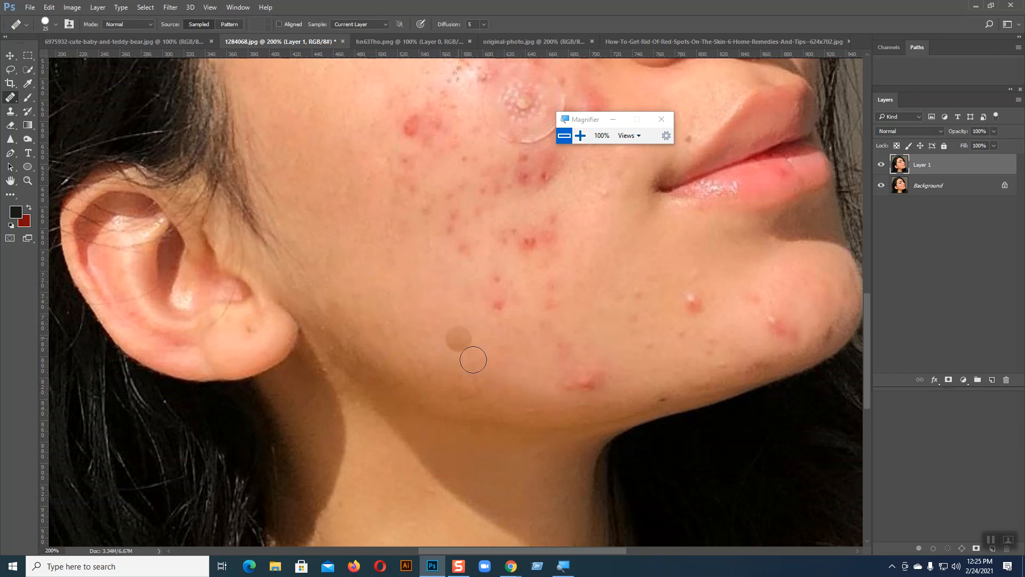
pyautogui.keyDown('alt'); pyautogui.click(510, 387); pyautogui.keyUp('alt')
pyautogui.moveTo(546, 390)
pyautogui.mouseDown()
pyautogui.moveTo(595, 385)
pyautogui.moveTo(548, 383)
pyautogui.mouseUp()
pyautogui.keyDown('alt'); pyautogui.click(659, 376); pyautogui.keyUp('alt')
pyautogui.moveTo(625, 370); pyautogui.dragTo(604, 392)
# Heal the remaining red spots just above the jawline, sampling clear skin beside them.
pyautogui.keyDown('alt'); pyautogui.click(502, 374); pyautogui.keyUp('alt')
pyautogui.moveTo(554, 359)
pyautogui.mouseDown()
pyautogui.moveTo(566, 352)
pyautogui.moveTo(568, 371)
pyautogui.mouseUp()
pyautogui.click(516, 343)
pyautogui.click(446, 310)
pyautogui.keyDown('alt'); pyautogui.click(481, 303); pyautogui.keyUp('alt')
pyautogui.moveTo(490, 306)
pyautogui.mouseDown()
pyautogui.moveTo(499, 306)
pyautogui.moveTo(489, 290)
pyautogui.moveTo(495, 299)
pyautogui.mouseUp()
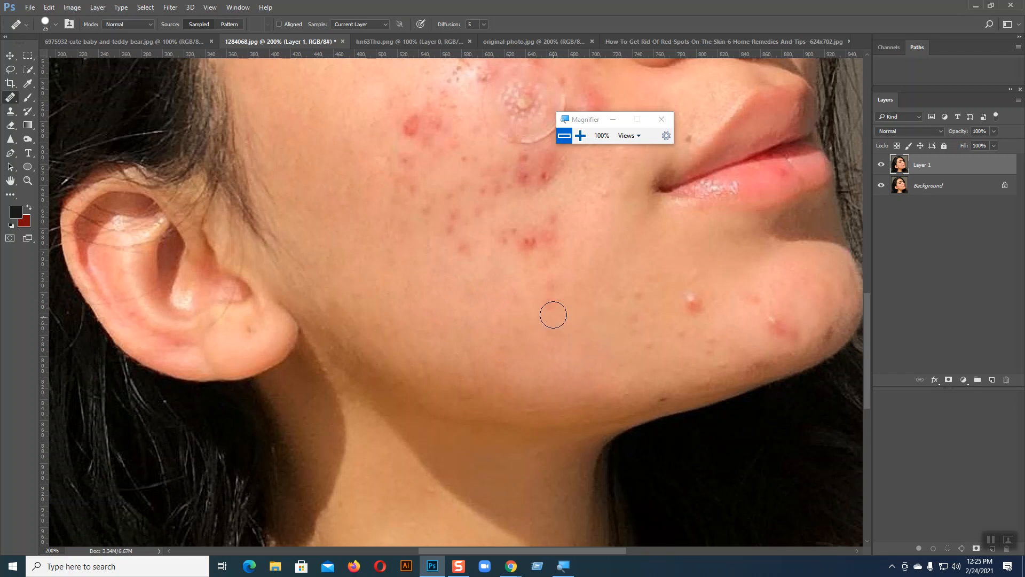
pyautogui.moveTo(517, 341)
pyautogui.mouseDown()
pyautogui.moveTo(523, 411)
pyautogui.moveTo(544, 464)
pyautogui.mouseUp()
# Heal the scattered red spots across the middle of the cheek below the round pimple patch, using clear outer-cheek skin.
pyautogui.keyDown('alt'); pyautogui.click(389, 215); pyautogui.keyUp('alt')
pyautogui.moveTo(422, 228)
pyautogui.mouseDown()
pyautogui.moveTo(426, 308)
pyautogui.moveTo(437, 312)
pyautogui.moveTo(441, 220)
pyautogui.moveTo(453, 222)
pyautogui.moveTo(454, 245)
pyautogui.moveTo(445, 284)
pyautogui.moveTo(454, 219)
pyautogui.moveTo(415, 202)
pyautogui.moveTo(468, 203)
pyautogui.moveTo(455, 174)
pyautogui.moveTo(478, 167)
pyautogui.moveTo(474, 221)
pyautogui.moveTo(457, 262)
pyautogui.moveTo(473, 267)
pyautogui.moveTo(481, 254)
pyautogui.moveTo(450, 326)
pyautogui.moveTo(473, 306)
pyautogui.moveTo(477, 355)
pyautogui.moveTo(504, 362)
pyautogui.mouseUp()
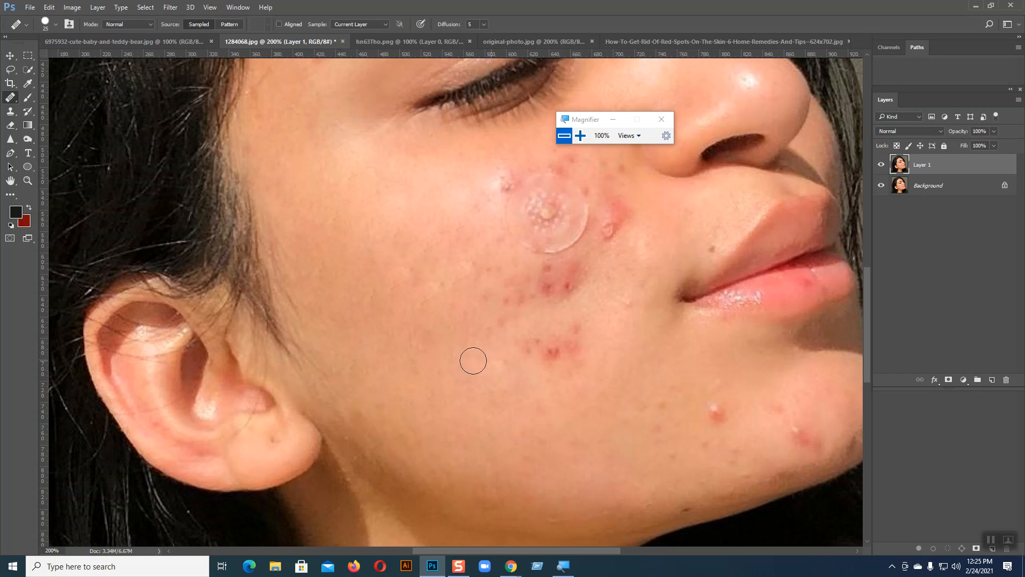
pyautogui.keyDown('alt'); pyautogui.click(446, 356); pyautogui.keyUp('alt')
pyautogui.moveTo(508, 275)
pyautogui.mouseDown()
pyautogui.moveTo(491, 323)
pyautogui.moveTo(489, 276)
pyautogui.moveTo(505, 312)
pyautogui.moveTo(519, 285)
pyautogui.moveTo(530, 339)
pyautogui.moveTo(571, 346)
pyautogui.moveTo(581, 336)
pyautogui.moveTo(548, 354)
pyautogui.moveTo(519, 343)
pyautogui.moveTo(556, 286)
pyautogui.moveTo(545, 277)
pyautogui.moveTo(573, 281)
pyautogui.moveTo(532, 289)
pyautogui.moveTo(547, 274)
pyautogui.moveTo(581, 276)
pyautogui.moveTo(556, 302)
pyautogui.moveTo(553, 345)
pyautogui.mouseUp()
# Heal the pimple below the mouth corner and the red spots on the chin with nearby clear skin.
pyautogui.moveTo(717, 404)
pyautogui.mouseDown()
pyautogui.moveTo(655, 401)
pyautogui.moveTo(651, 424)
pyautogui.moveTo(711, 440)
pyautogui.moveTo(657, 456)
pyautogui.moveTo(702, 421)
pyautogui.moveTo(715, 391)
pyautogui.moveTo(721, 428)
pyautogui.moveTo(709, 449)
pyautogui.moveTo(736, 451)
pyautogui.moveTo(711, 451)
pyautogui.moveTo(732, 425)
pyautogui.moveTo(707, 443)
pyautogui.moveTo(537, 394)
pyautogui.mouseUp()
pyautogui.keyDown('alt'); pyautogui.click(677, 380); pyautogui.keyUp('alt')
pyautogui.press('space')
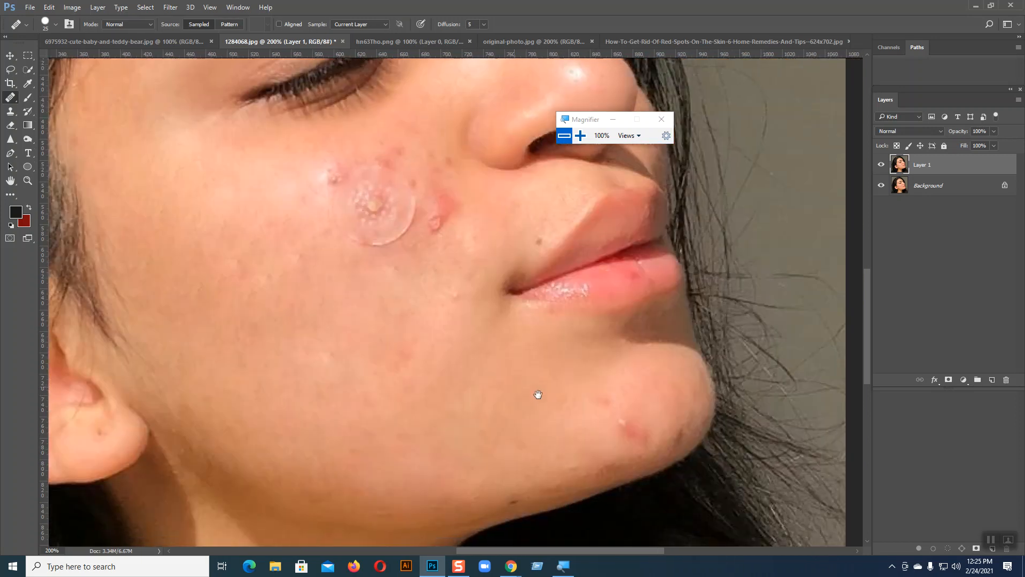
pyautogui.keyDown('alt'); pyautogui.click(544, 366); pyautogui.keyUp('alt')
pyautogui.moveTo(618, 426); pyautogui.dragTo(634, 434)
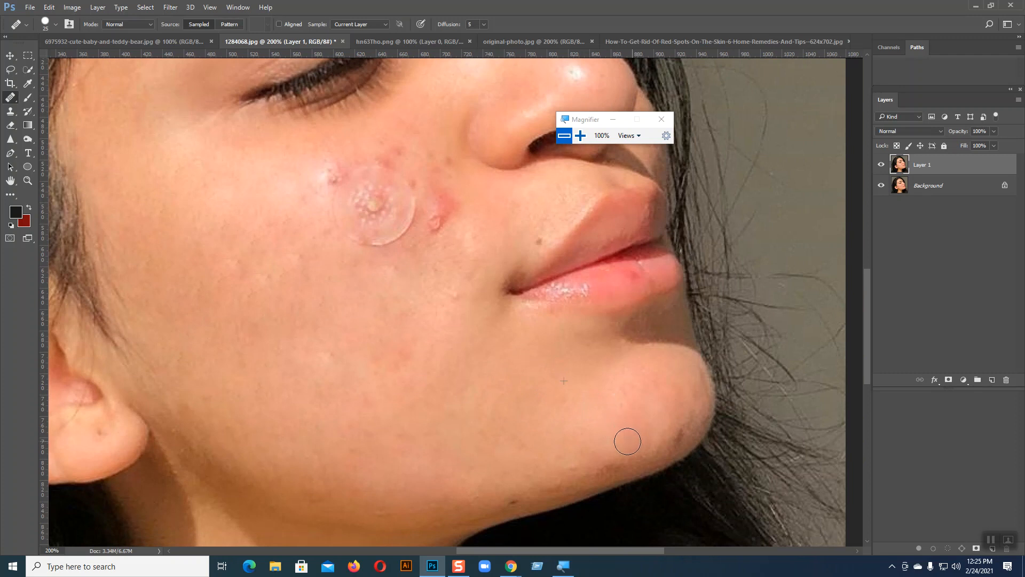
# Heal the red spots beside the nose and remove the round pimple patch from the upper cheek, sampling surrounding skin.
pyautogui.press('space')
pyautogui.moveTo(503, 373); pyautogui.dragTo(519, 475)
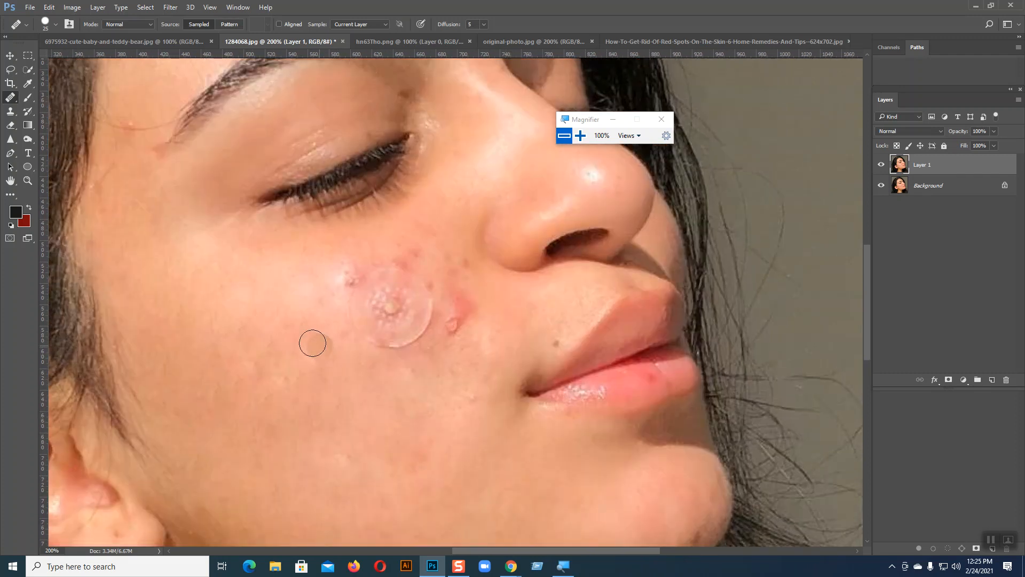
pyautogui.moveTo(426, 232)
pyautogui.mouseDown()
pyautogui.moveTo(400, 247)
pyautogui.moveTo(414, 256)
pyautogui.moveTo(385, 257)
pyautogui.moveTo(343, 279)
pyautogui.moveTo(428, 253)
pyautogui.moveTo(433, 206)
pyautogui.moveTo(459, 315)
pyautogui.moveTo(462, 267)
pyautogui.moveTo(465, 300)
pyautogui.moveTo(457, 265)
pyautogui.moveTo(428, 279)
pyautogui.moveTo(451, 320)
pyautogui.moveTo(465, 305)
pyautogui.moveTo(443, 332)
pyautogui.mouseUp()
pyautogui.keyDown('alt'); pyautogui.click(451, 214); pyautogui.keyUp('alt')
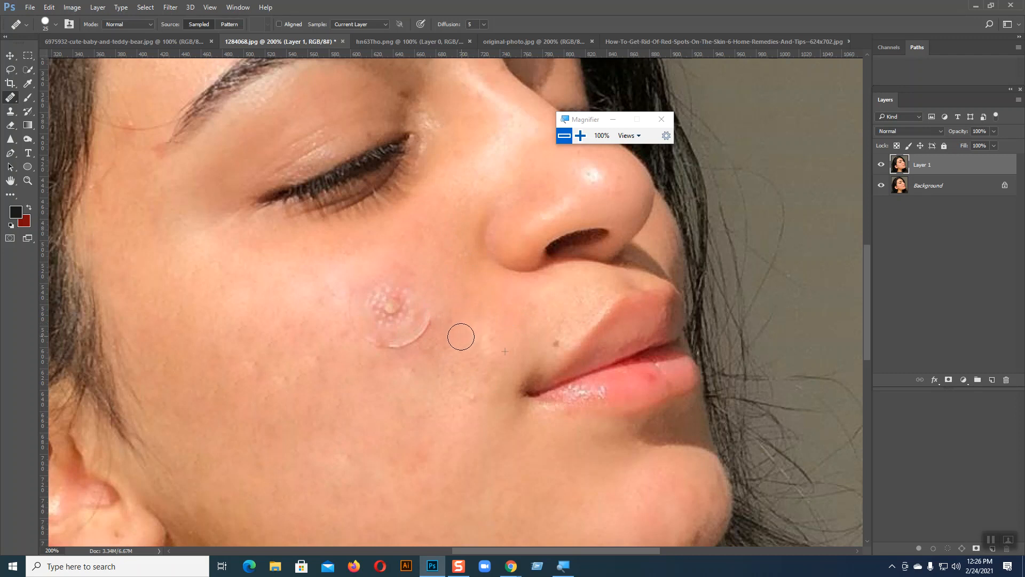
pyautogui.keyDown('alt'); pyautogui.click(304, 293); pyautogui.keyUp('alt')
pyautogui.moveTo(355, 284)
pyautogui.mouseDown()
pyautogui.moveTo(360, 325)
pyautogui.moveTo(392, 347)
pyautogui.moveTo(431, 335)
pyautogui.moveTo(389, 324)
pyautogui.moveTo(378, 298)
pyautogui.moveTo(400, 318)
pyautogui.moveTo(405, 297)
pyautogui.moveTo(366, 339)
pyautogui.moveTo(422, 291)
pyautogui.mouseUp()
pyautogui.keyDown('alt'); pyautogui.click(337, 363); pyautogui.keyUp('alt')
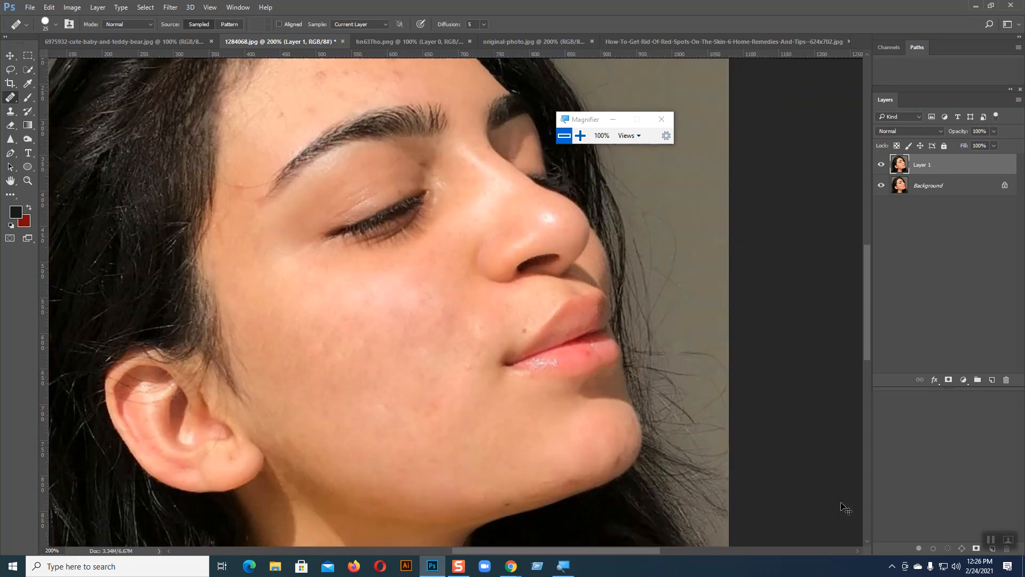
# Compare the retouched face with the original at 50% zoom by toggling the visibility of Layer 1.
pyautogui.hotkey('ctrl', '-')
pyautogui.hotkey('ctrl', '-')
pyautogui.hotkey('ctrl', '-')
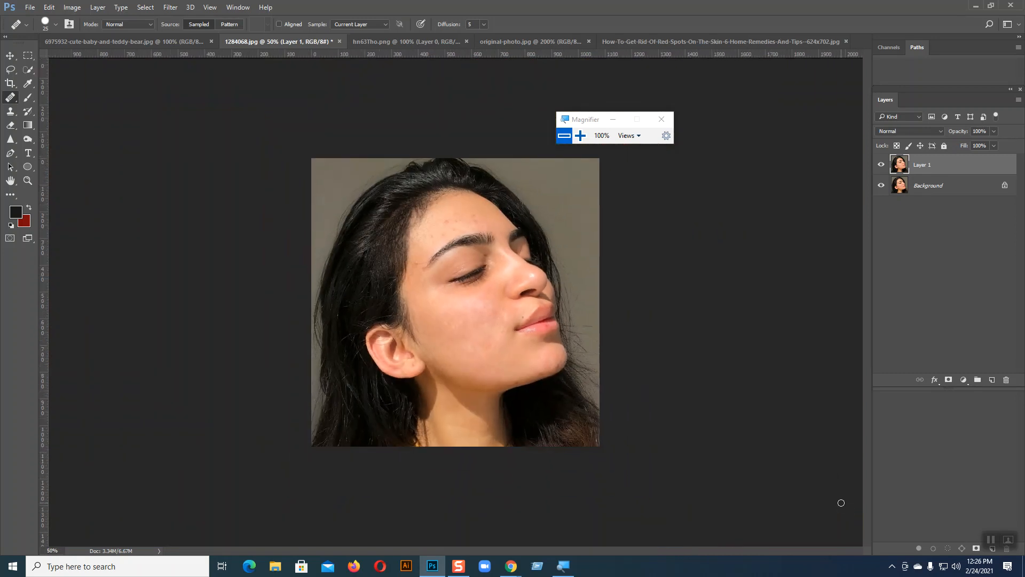
pyautogui.click(881, 165)
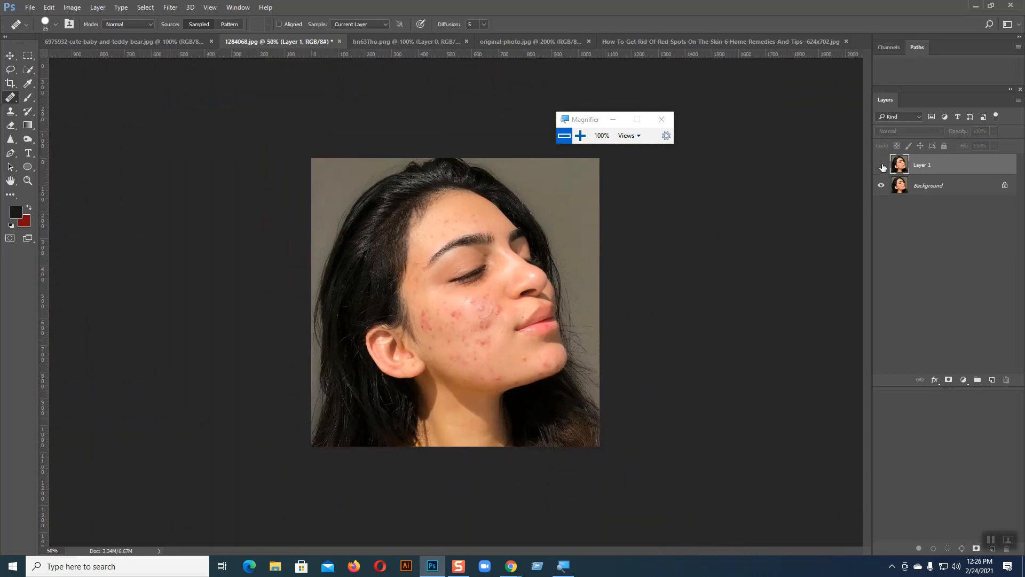
pyautogui.click(881, 166)
pyautogui.click(882, 166)
pyautogui.click(881, 166)
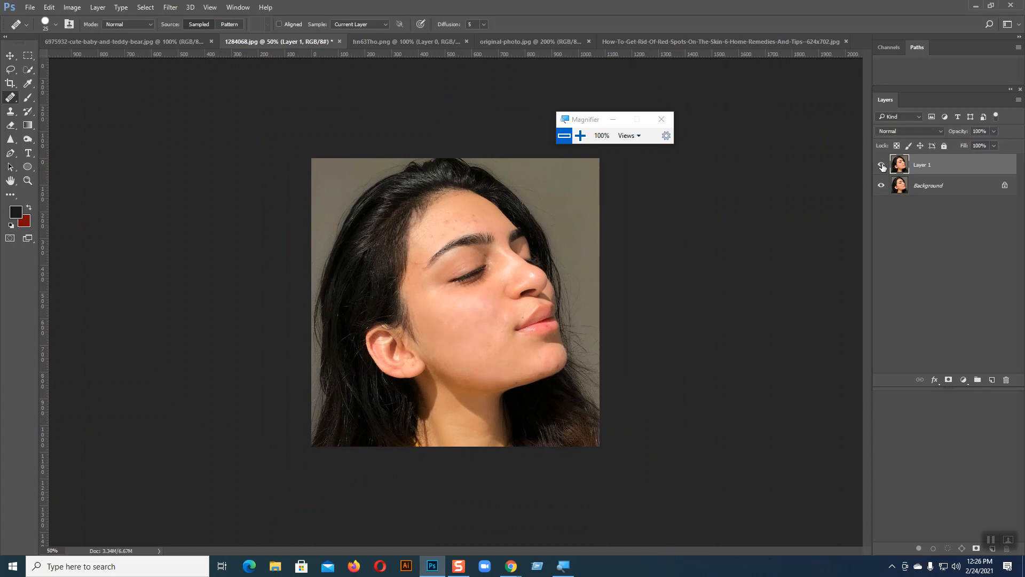
pyautogui.click(881, 165)
pyautogui.click(882, 166)
pyautogui.hotkey('ctrl', '+')
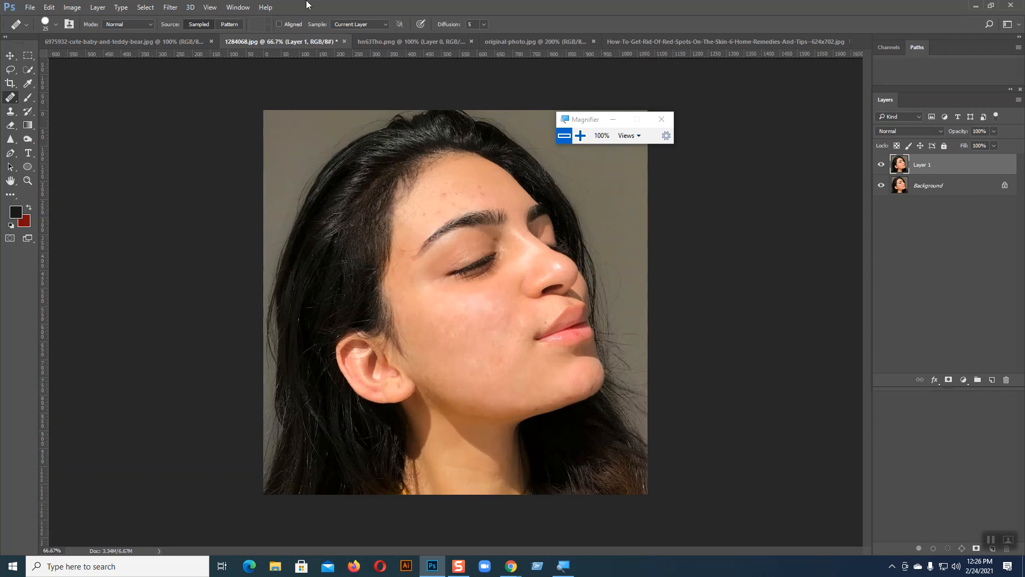
# Activate the Patch tool and switch to original-photo.jpg, viewing the blemished face at 300% zoom.
pyautogui.rightClick(5, 99)
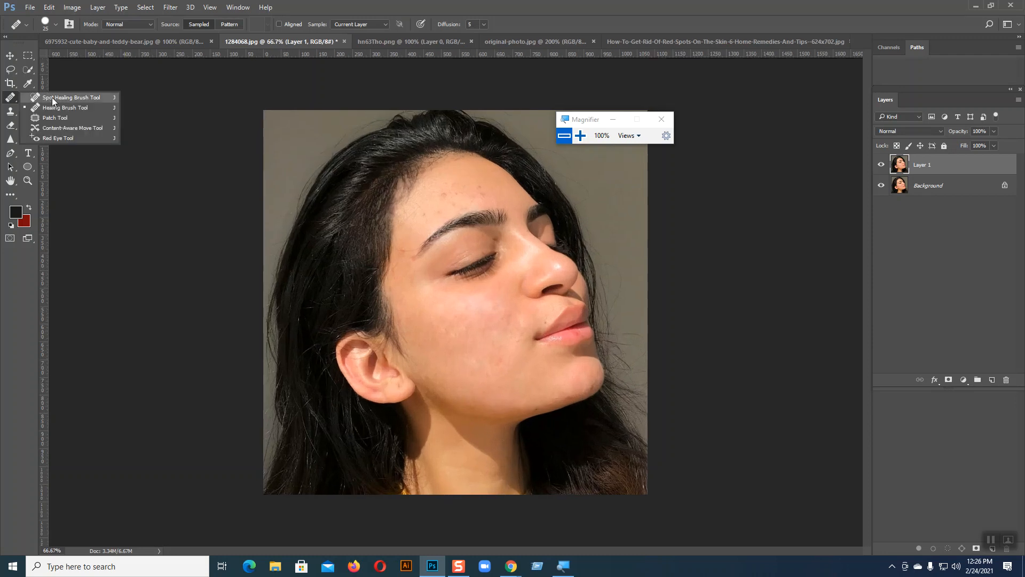
pyautogui.click(60, 117)
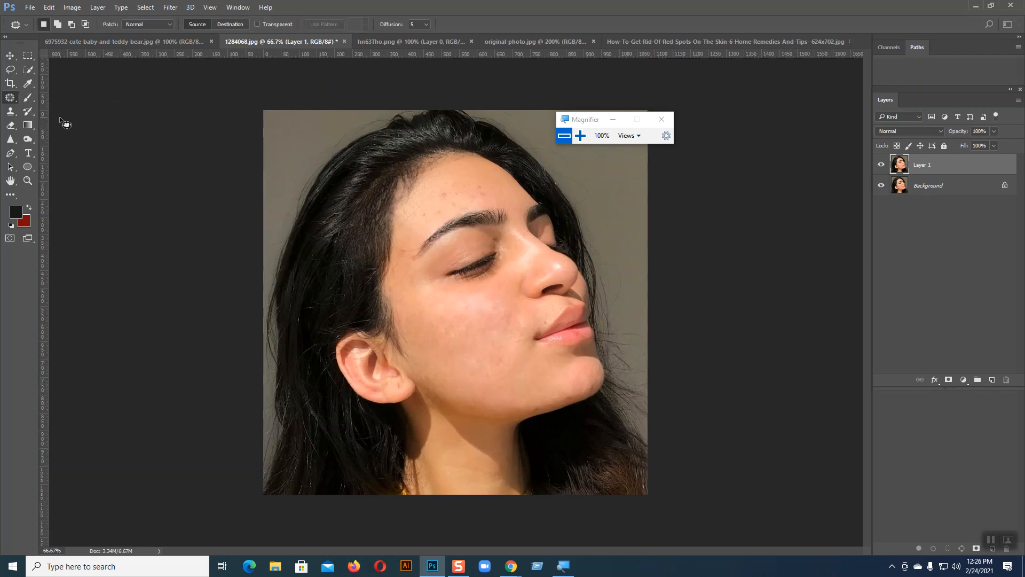
pyautogui.click(421, 38)
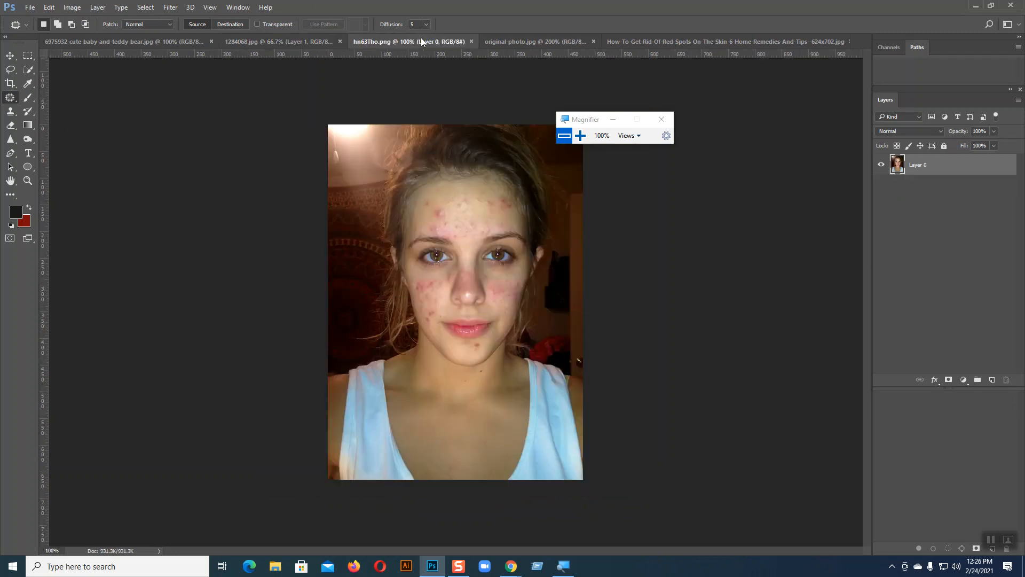
pyautogui.click(533, 45)
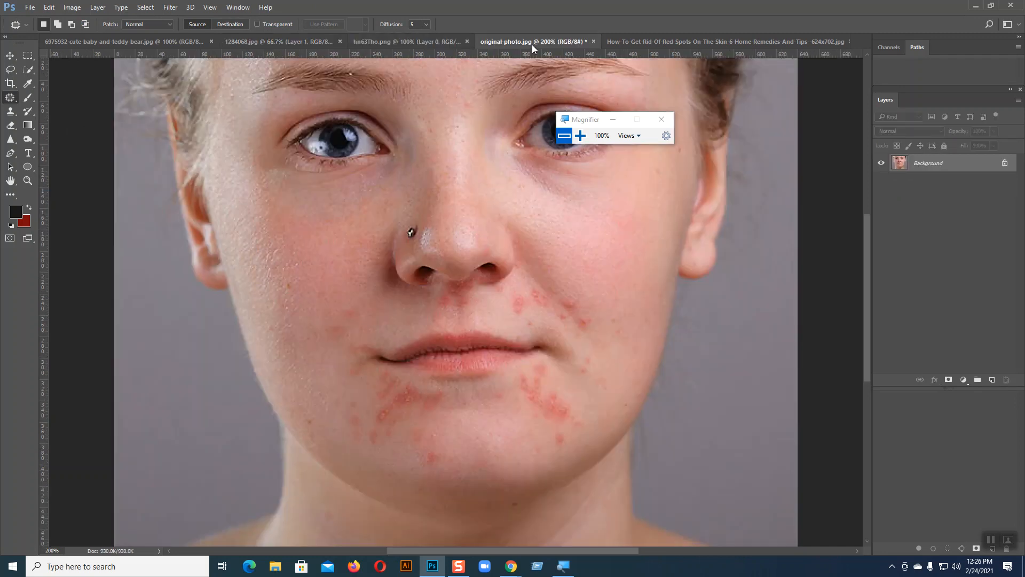
pyautogui.hotkey('ctrl', '+')
pyautogui.moveTo(495, 271); pyautogui.dragTo(573, 216)
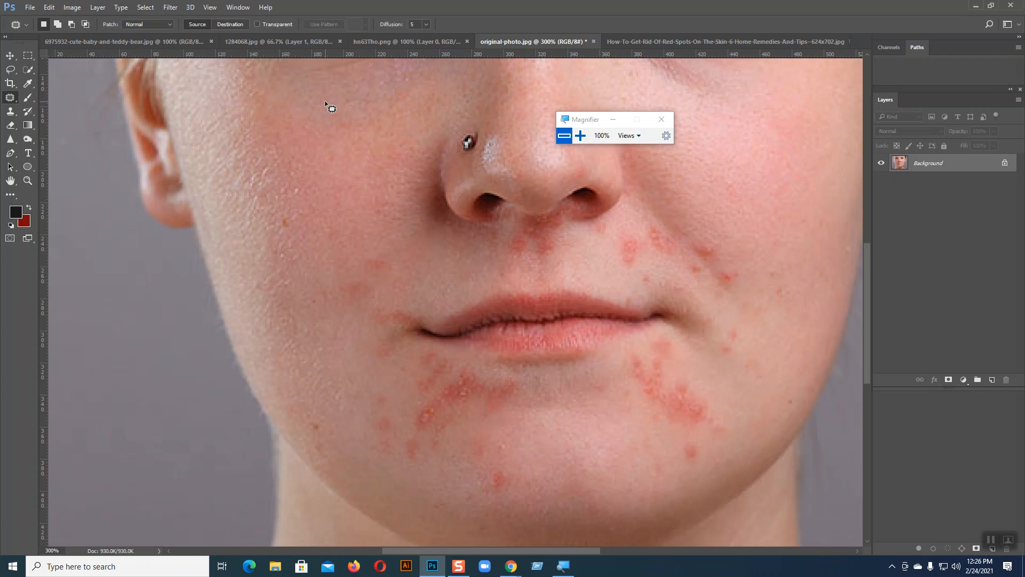
pyautogui.scroll(3, 384, 163)
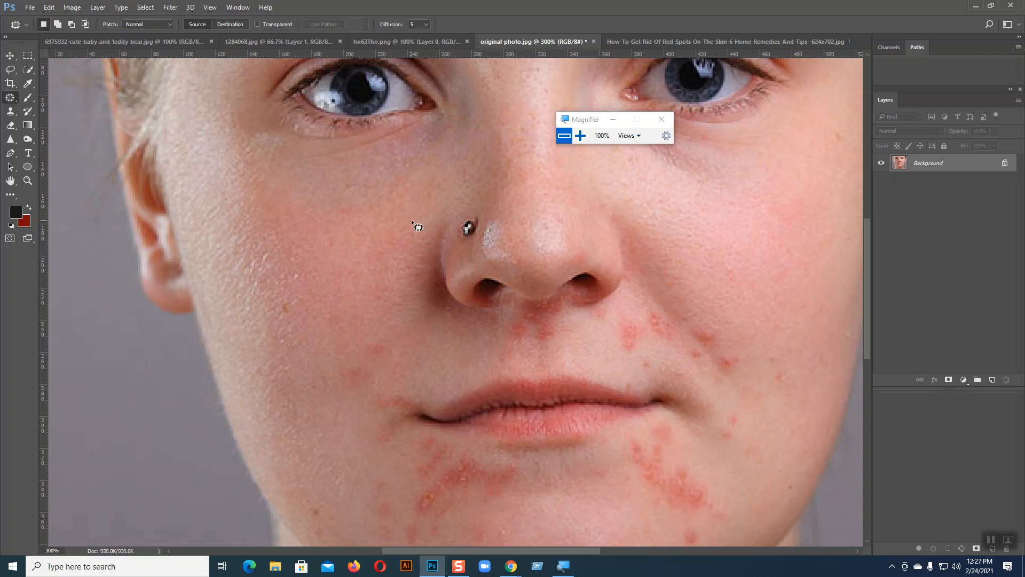
# Patch the red spots on the cheek below the nose stud with clear skin from higher on that cheek, and deselect.
pyautogui.moveTo(351, 349); pyautogui.dragTo(339, 402)
pyautogui.moveTo(392, 341); pyautogui.dragTo(385, 337)
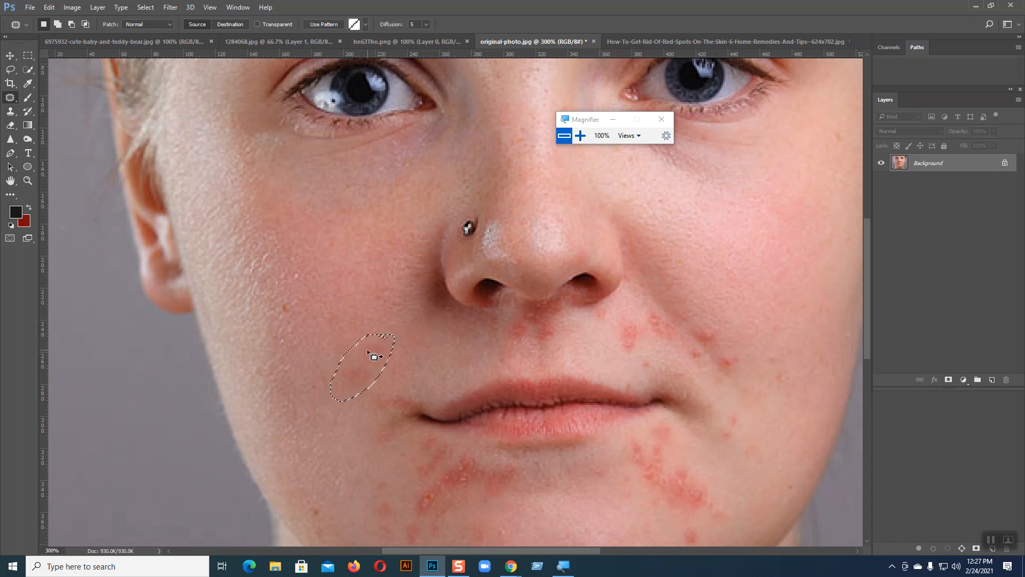
pyautogui.moveTo(374, 359); pyautogui.dragTo(363, 249)
pyautogui.hotkey('ctrl', 'd')
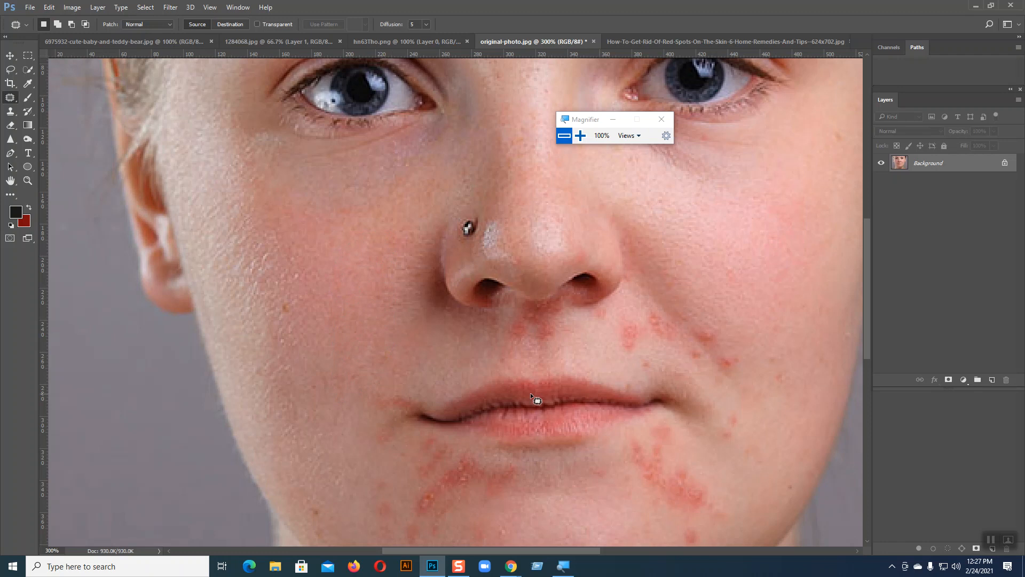
# Patch the large rash below the mouth corner opposite the nose stud with clear cheek skin, and deselect.
pyautogui.scroll(-2, 534, 398)
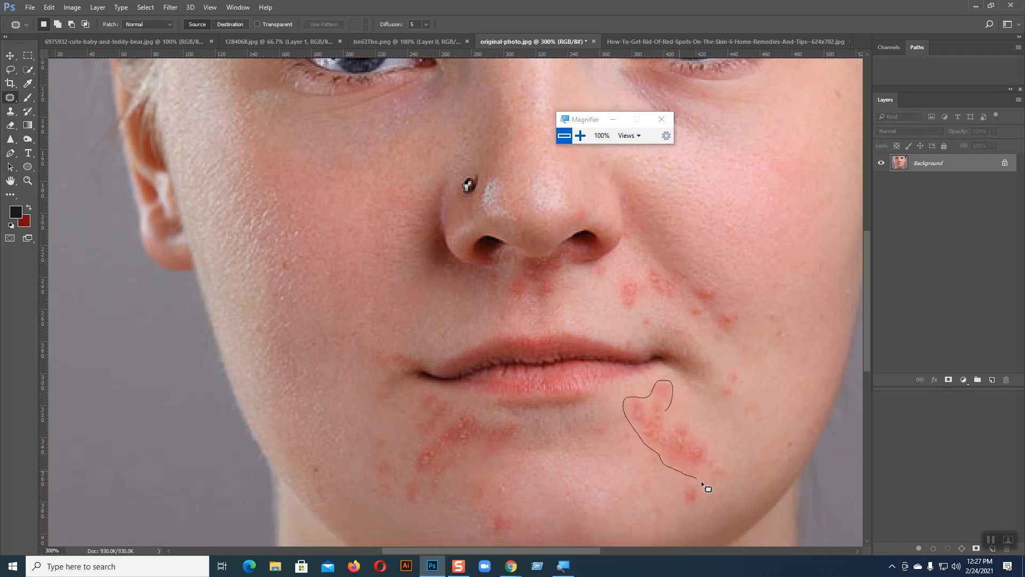
pyautogui.moveTo(677, 420)
pyautogui.mouseDown()
pyautogui.moveTo(778, 401)
pyautogui.moveTo(761, 218)
pyautogui.mouseUp()
pyautogui.hotkey('ctrl', 'd')
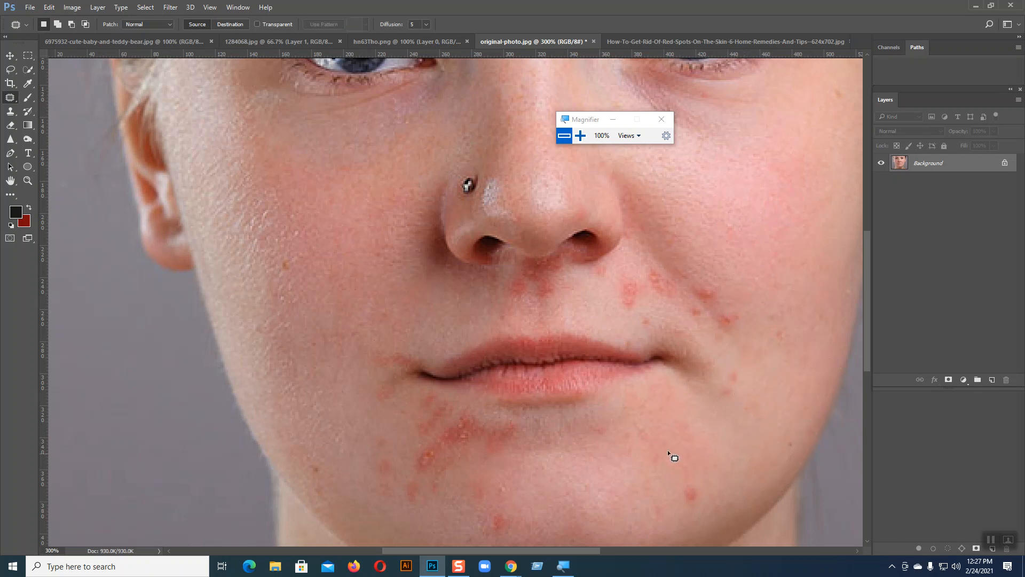
# Patch the small red spot low on the chin and the leftover redness below the mouth corner opposite the nose stud.
pyautogui.scroll(-3, 637, 408)
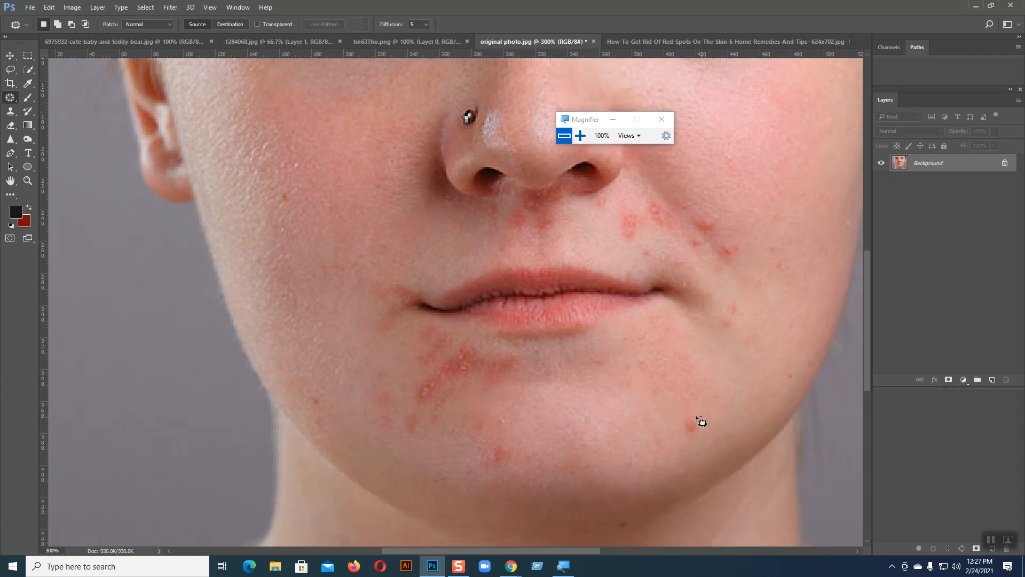
pyautogui.moveTo(697, 419); pyautogui.dragTo(699, 419)
pyautogui.moveTo(692, 424); pyautogui.dragTo(690, 451)
pyautogui.click(735, 421)
pyautogui.moveTo(636, 355); pyautogui.dragTo(637, 354)
pyautogui.moveTo(643, 376); pyautogui.dragTo(628, 412)
pyautogui.click(703, 383)
# Patch the faint red marks remaining on the side of the chin opposite the nose stud with adjacent clear skin.
pyautogui.moveTo(681, 350)
pyautogui.mouseDown()
pyautogui.moveTo(679, 367)
pyautogui.moveTo(680, 348)
pyautogui.mouseUp()
pyautogui.moveTo(698, 366); pyautogui.dragTo(722, 367)
pyautogui.press('Return')
pyautogui.moveTo(688, 359); pyautogui.dragTo(690, 361)
pyautogui.moveTo(695, 364); pyautogui.dragTo(733, 363)
pyautogui.click(769, 354)
# Patch the red spots beside the mouth corner and along the smile crease opposite the nose stud with clear cheek skin.
pyautogui.moveTo(742, 302); pyautogui.dragTo(728, 291)
pyautogui.moveTo(731, 317); pyautogui.dragTo(730, 362)
pyautogui.moveTo(746, 395); pyautogui.dragTo(754, 396)
pyautogui.click(511, 214)
pyautogui.moveTo(726, 235)
pyautogui.mouseDown()
pyautogui.moveTo(718, 252)
pyautogui.moveTo(735, 245)
pyautogui.moveTo(725, 248)
pyautogui.mouseUp()
pyautogui.moveTo(727, 253); pyautogui.dragTo(760, 297)
pyautogui.click(777, 345)
pyautogui.moveTo(708, 208)
pyautogui.mouseDown()
pyautogui.moveTo(692, 205)
pyautogui.moveTo(716, 188)
pyautogui.mouseUp()
pyautogui.click(770, 184)
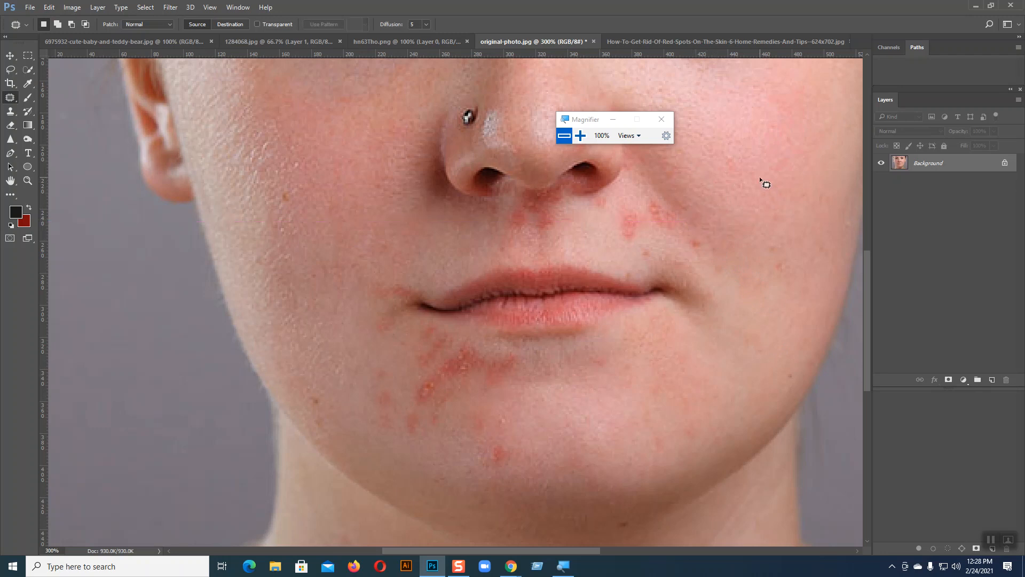
# Patch the remaining red spots between the smile crease and the upper lip opposite the nose stud with clear skin.
pyautogui.moveTo(688, 218); pyautogui.dragTo(683, 213)
pyautogui.moveTo(694, 235); pyautogui.dragTo(728, 279)
pyautogui.click(751, 222)
pyautogui.moveTo(665, 215); pyautogui.dragTo(747, 160)
pyautogui.click(752, 157)
pyautogui.moveTo(613, 226)
pyautogui.mouseDown()
pyautogui.moveTo(642, 208)
pyautogui.moveTo(630, 203)
pyautogui.mouseUp()
pyautogui.moveTo(631, 229); pyautogui.dragTo(597, 244)
pyautogui.click(744, 219)
pyautogui.moveTo(608, 206); pyautogui.dragTo(608, 227)
pyautogui.click(663, 221)
pyautogui.scroll(3, 448, 371)
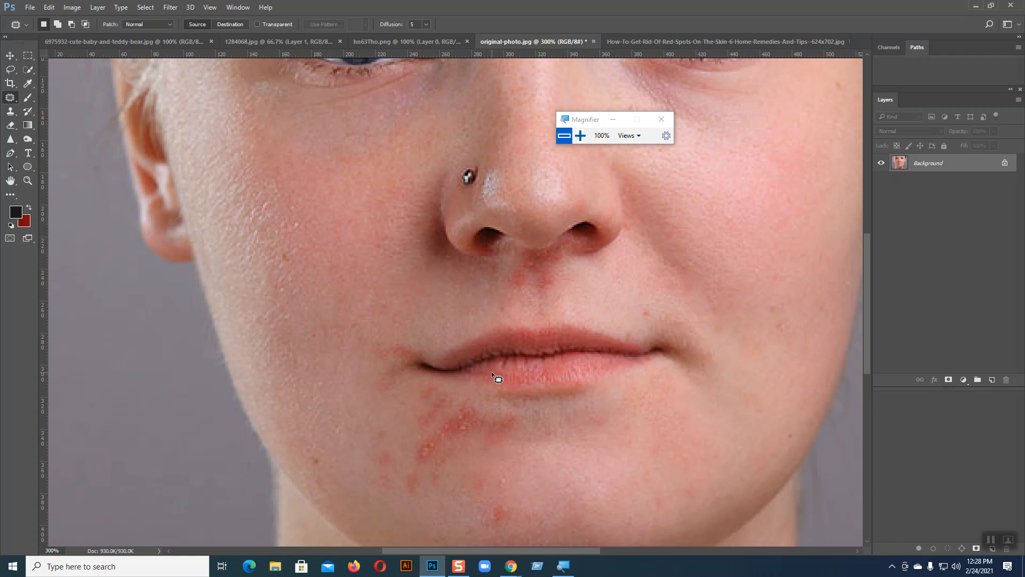
# Try to cover the whole eye above the nose stud with cheek skin using the Patch tool, and deselect.
pyautogui.scroll(6, 492, 373)
pyautogui.scroll(2, 492, 373)
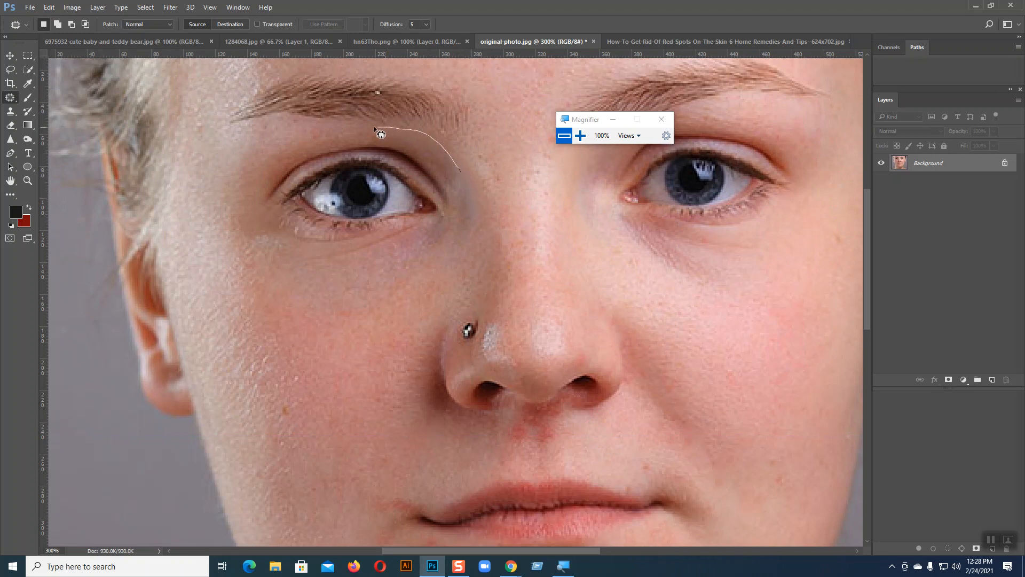
pyautogui.moveTo(331, 134)
pyautogui.mouseDown()
pyautogui.moveTo(270, 157)
pyautogui.moveTo(249, 184)
pyautogui.moveTo(248, 231)
pyautogui.mouseUp()
pyautogui.moveTo(295, 274)
pyautogui.mouseDown()
pyautogui.moveTo(342, 273)
pyautogui.moveTo(437, 224)
pyautogui.moveTo(457, 171)
pyautogui.mouseUp()
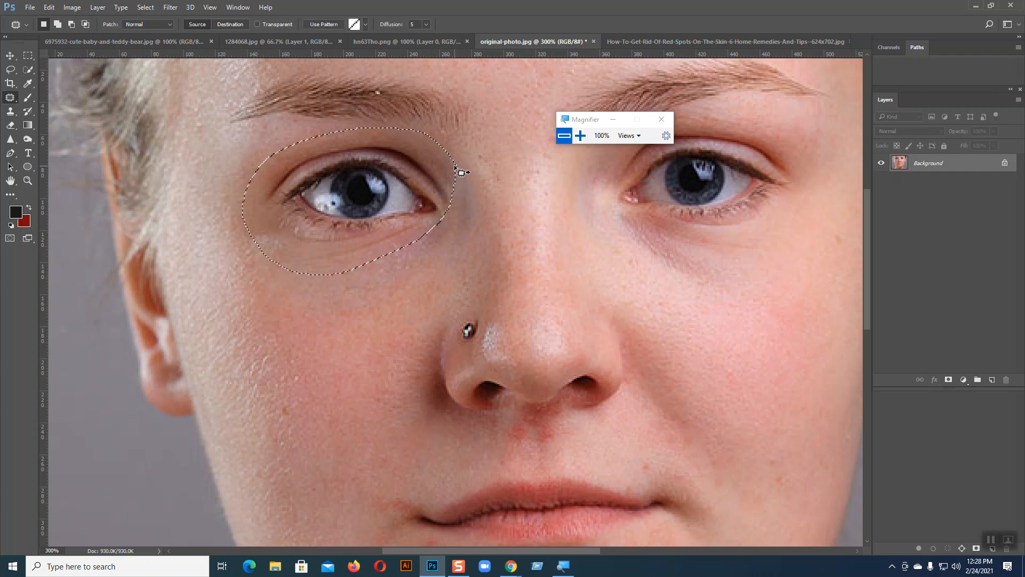
pyautogui.moveTo(393, 199); pyautogui.dragTo(363, 342)
pyautogui.click(633, 276)
# View the face at 100% zoom, and undo the eye patch and its selection.
pyautogui.hotkey('ctrl', '-')
pyautogui.hotkey('ctrl', '-')
pyautogui.hotkey('ctrl', '-')
pyautogui.hotkey('ctrl', '-')
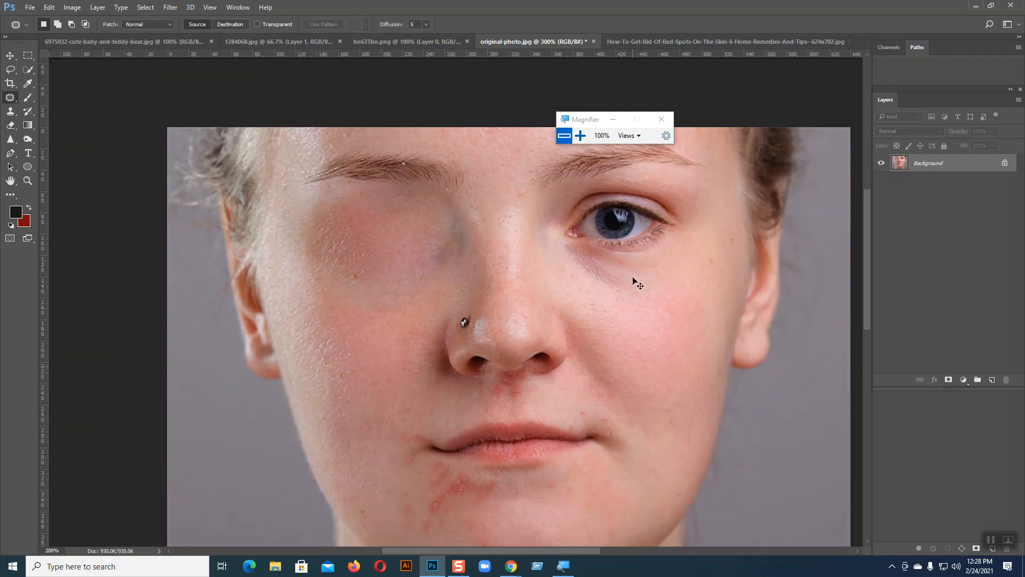
pyautogui.hotkey('ctrl', '+')
pyautogui.hotkey('ctrl', '+')
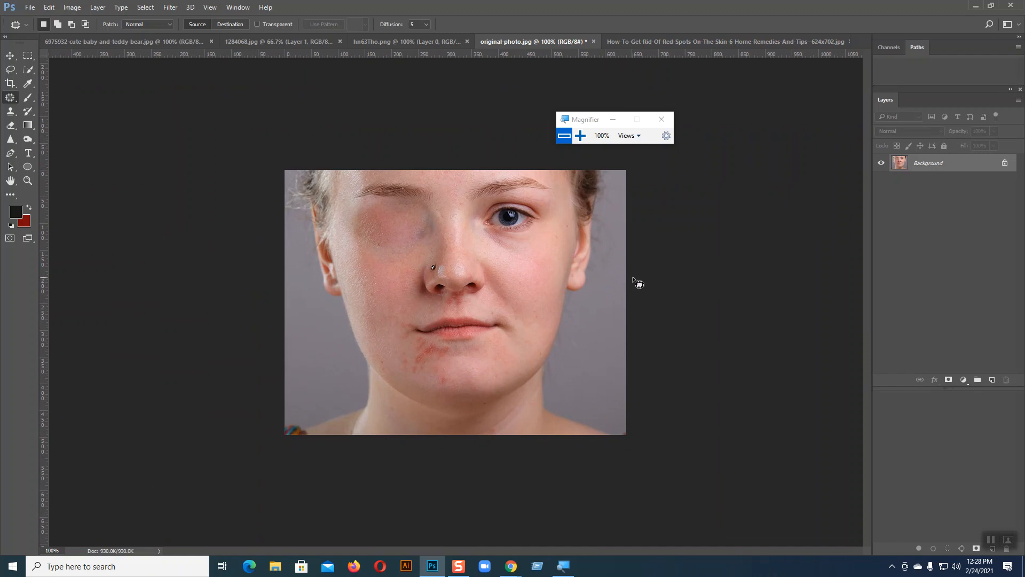
pyautogui.hotkey('ctrl', 'alt', 'z')
pyautogui.hotkey('ctrl', 'alt', 'z')
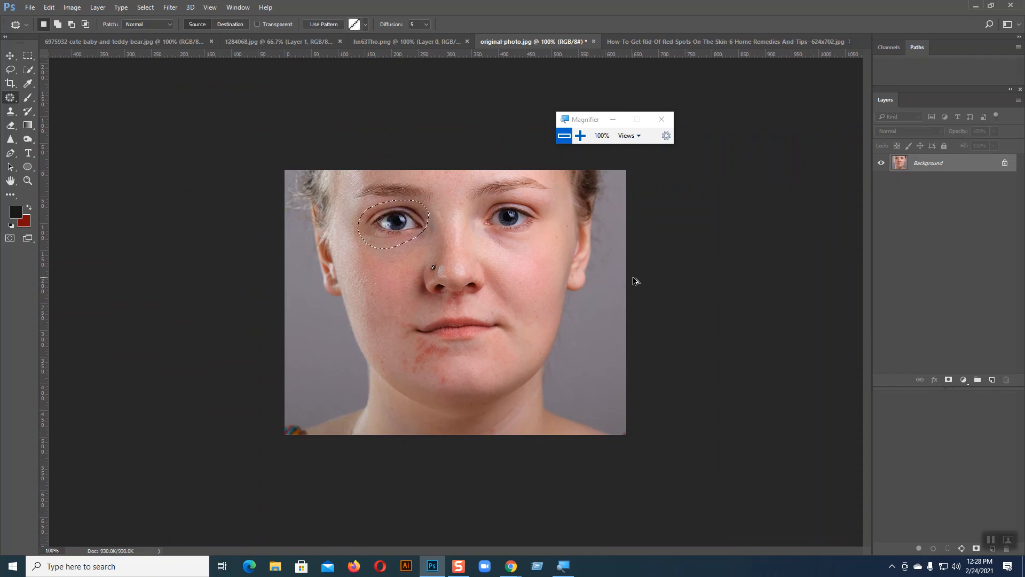
pyautogui.hotkey('ctrl', 'alt', 'z')
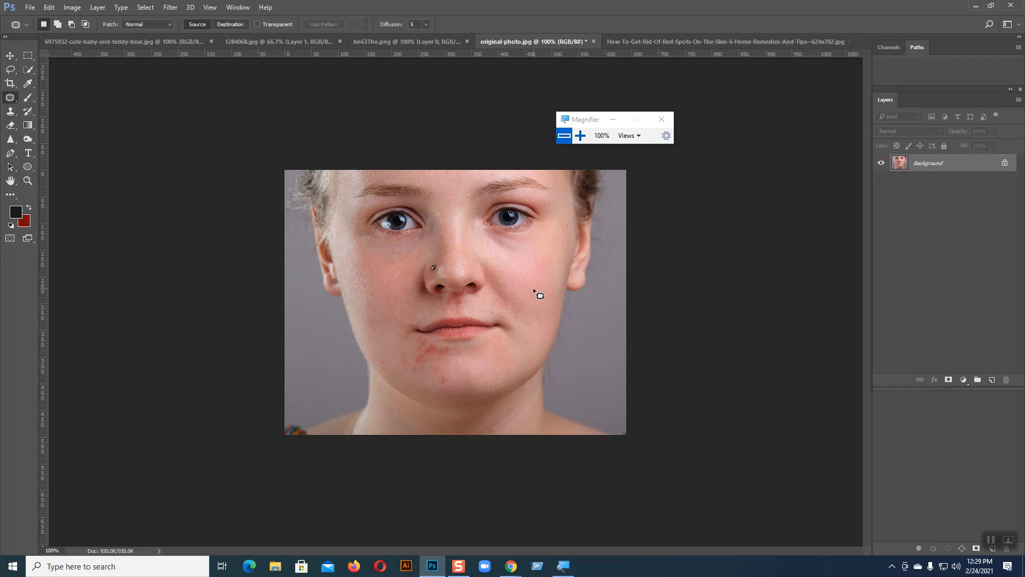
# Patch the small red spots below the mouth corner on the nose-stud side with neighbouring clear skin at 200% zoom.
pyautogui.hotkey('ctrl', '+')
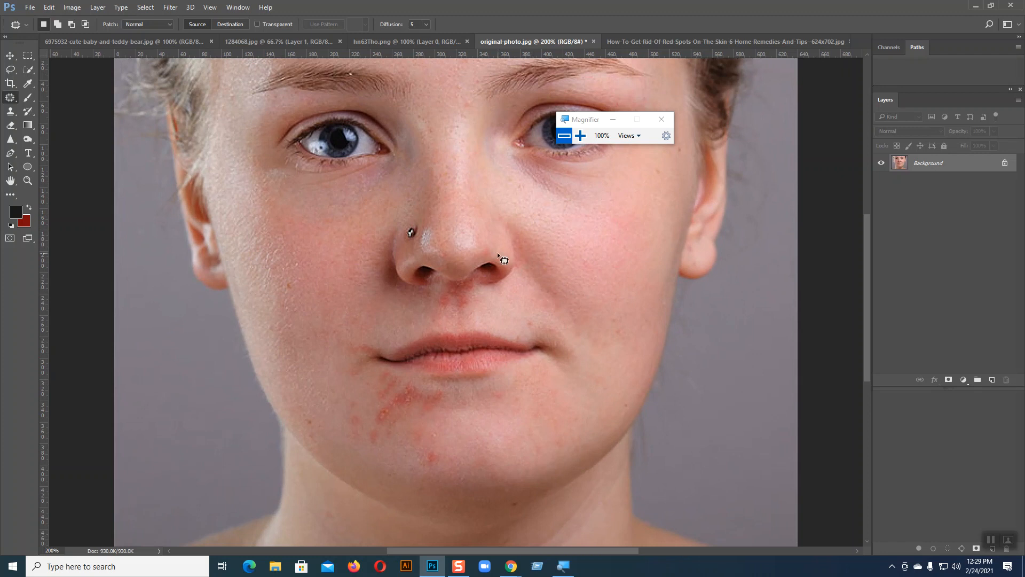
pyautogui.moveTo(482, 242); pyautogui.dragTo(494, 222)
pyautogui.click(495, 223)
pyautogui.moveTo(397, 390); pyautogui.dragTo(398, 371)
pyautogui.moveTo(392, 375); pyautogui.dragTo(340, 302)
pyautogui.click(361, 264)
pyautogui.moveTo(351, 399)
pyautogui.mouseDown()
pyautogui.moveTo(342, 429)
pyautogui.moveTo(363, 428)
pyautogui.moveTo(351, 397)
pyautogui.mouseUp()
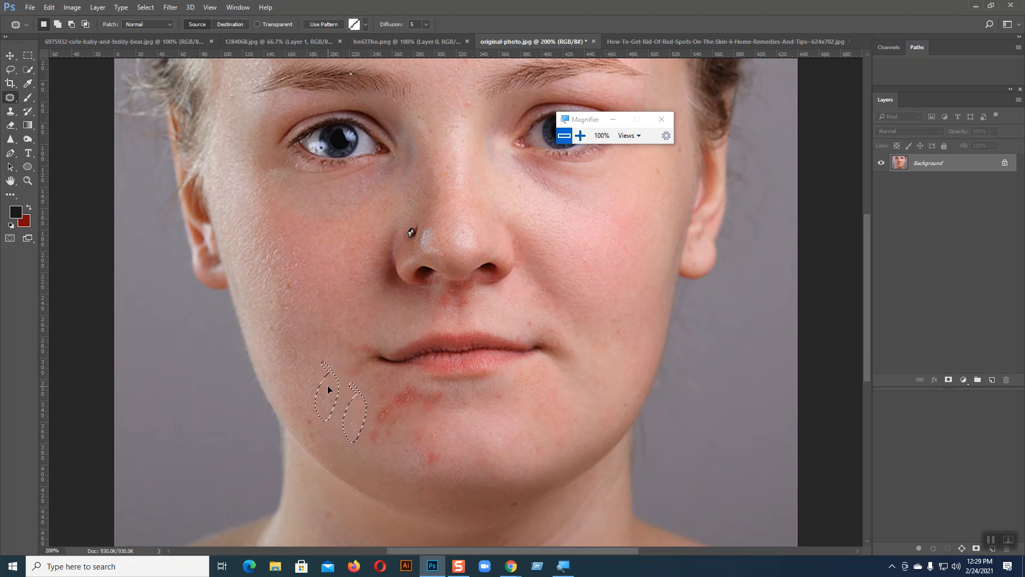
# Patch the main rash below the lower lip on the nose-stud side and the chin spot with clear chin skin.
pyautogui.click(401, 391)
pyautogui.moveTo(414, 381)
pyautogui.mouseDown()
pyautogui.moveTo(368, 409)
pyautogui.moveTo(375, 443)
pyautogui.moveTo(413, 410)
pyautogui.moveTo(410, 381)
pyautogui.moveTo(359, 383)
pyautogui.moveTo(443, 407)
pyautogui.moveTo(427, 384)
pyautogui.moveTo(511, 417)
pyautogui.mouseUp()
pyautogui.click(435, 392)
pyautogui.click(511, 417)
pyautogui.moveTo(436, 462)
pyautogui.mouseDown()
pyautogui.moveTo(409, 422)
pyautogui.moveTo(485, 444)
pyautogui.mouseUp()
pyautogui.click(494, 411)
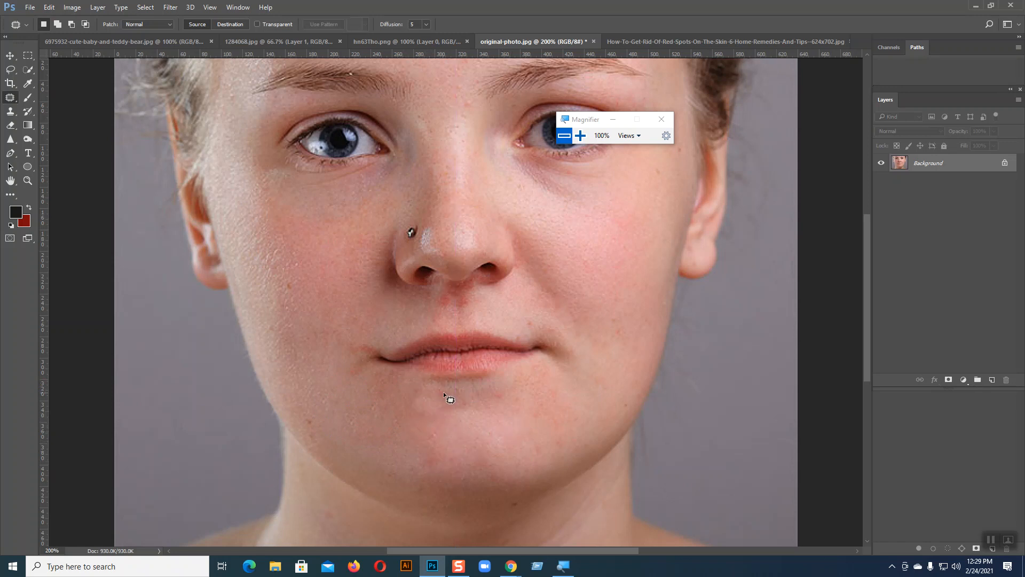
# Patch the remaining discoloured skin just below the lower lip with clear chin skin and deselect, checking the face at 100% zoom.
pyautogui.moveTo(436, 390); pyautogui.dragTo(434, 387)
pyautogui.moveTo(449, 405); pyautogui.dragTo(503, 407)
pyautogui.click(565, 406)
pyautogui.hotkey('ctrl', '-')
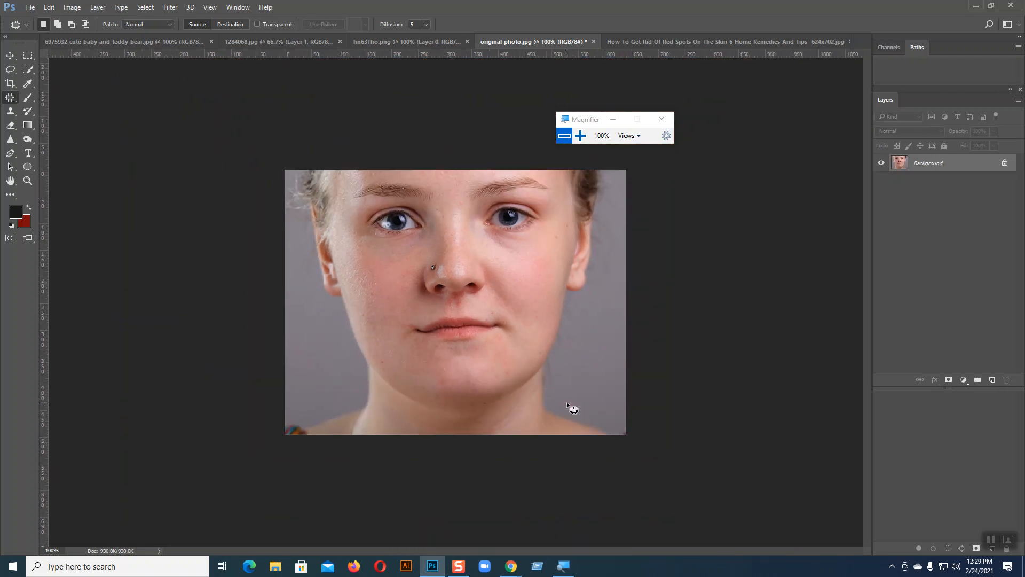
pyautogui.hotkey('ctrl', '+')
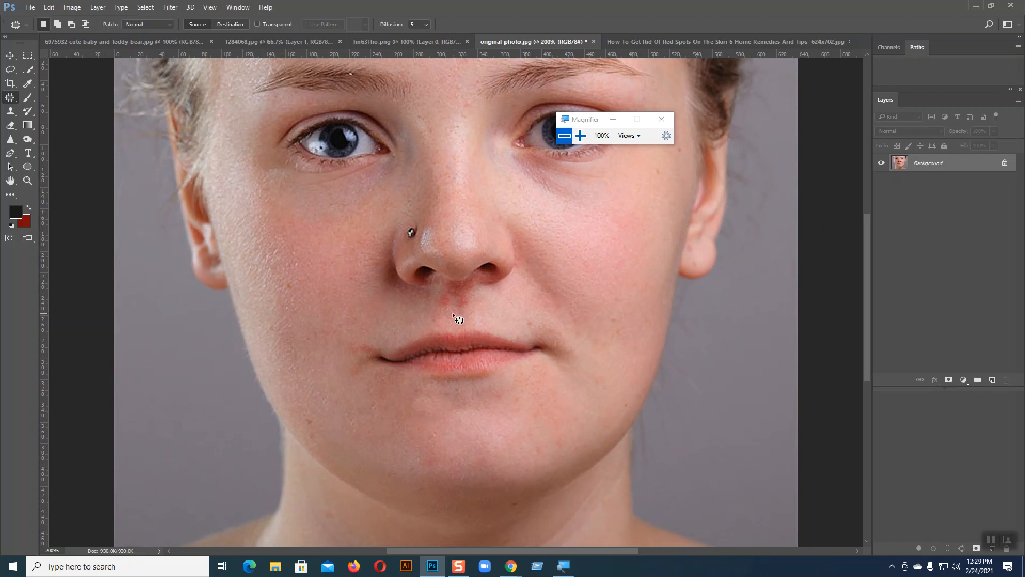
# Open the surfing photo серфинг-в-тайланде from the Desktop-11-09 Images folder on New Volume (G:).
pyautogui.rightClick(11, 97)
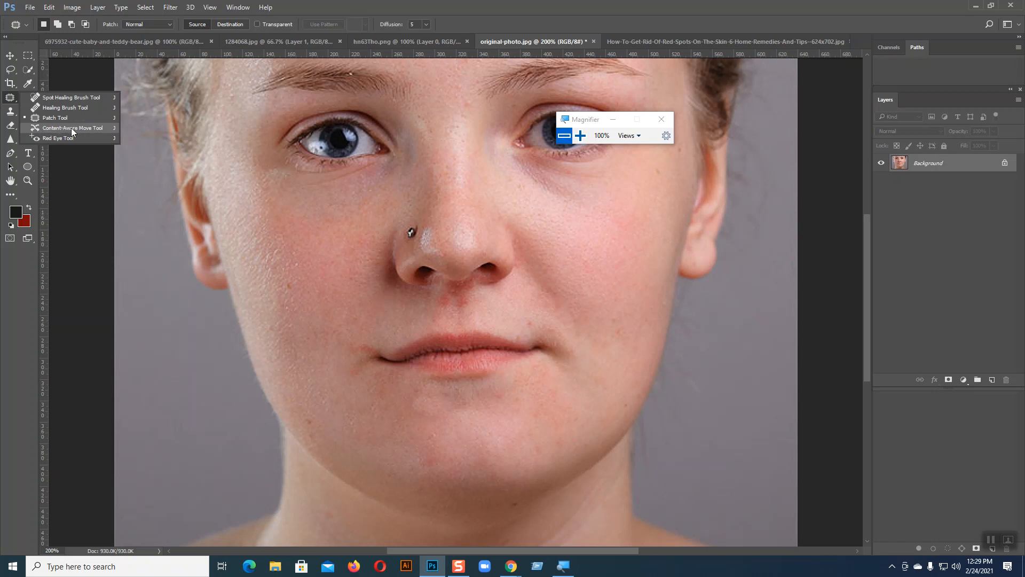
pyautogui.click(11, 99)
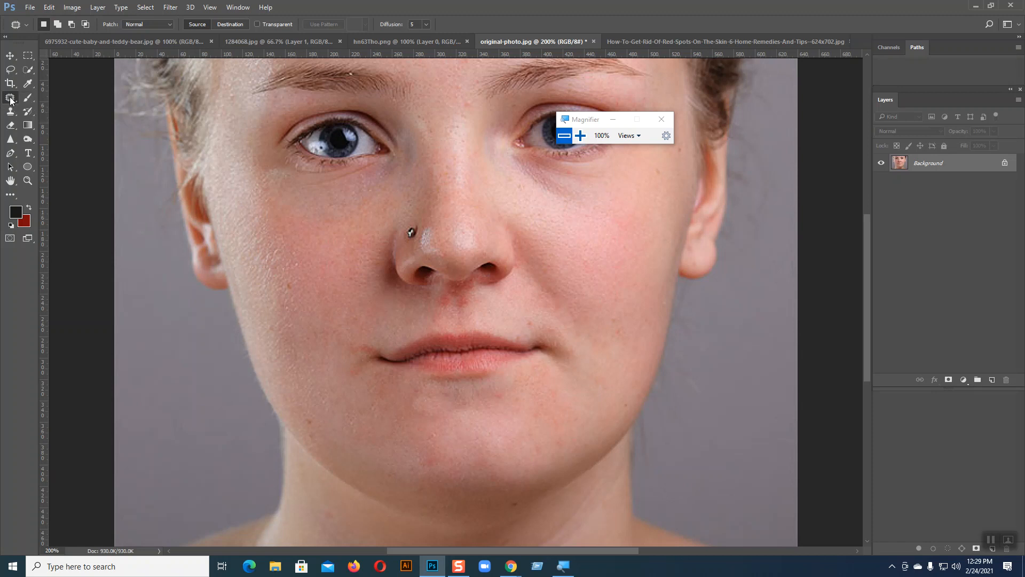
pyautogui.click(30, 7)
pyautogui.click(43, 31)
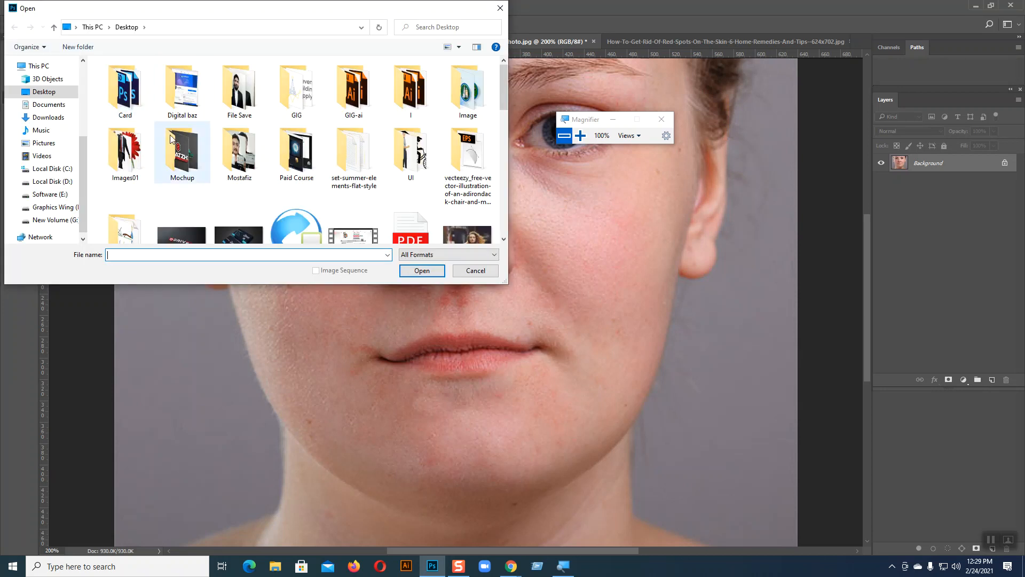
pyautogui.click(53, 220)
pyautogui.doubleClick(354, 160)
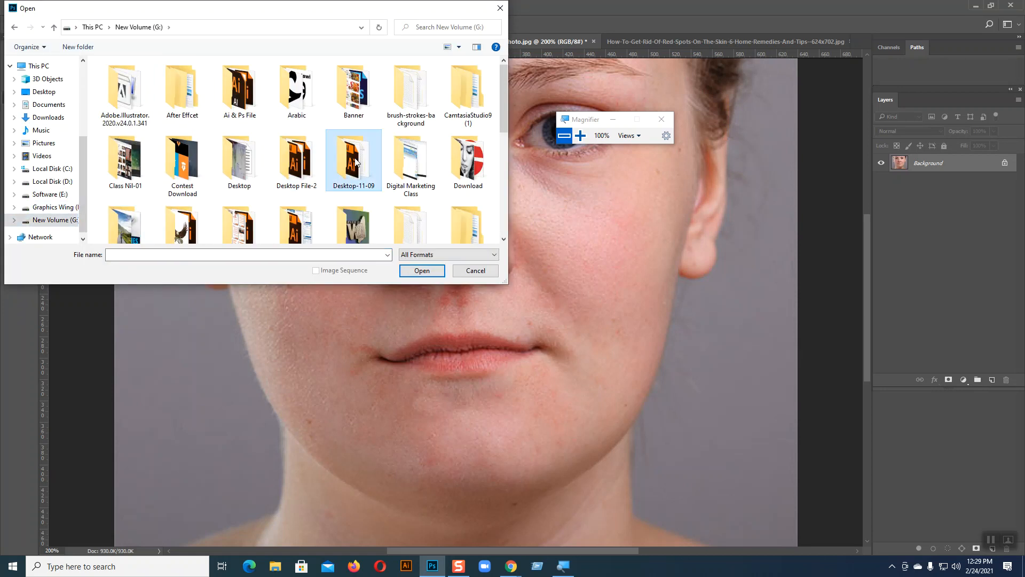
pyautogui.doubleClick(182, 89)
pyautogui.moveTo(502, 76); pyautogui.dragTo(510, 235)
pyautogui.click(198, 220)
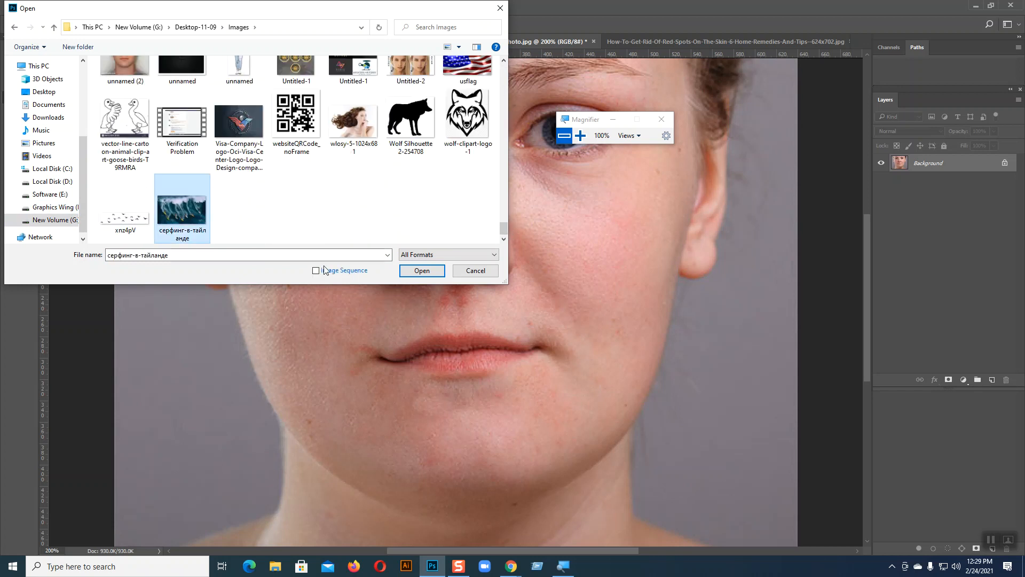
pyautogui.click(414, 267)
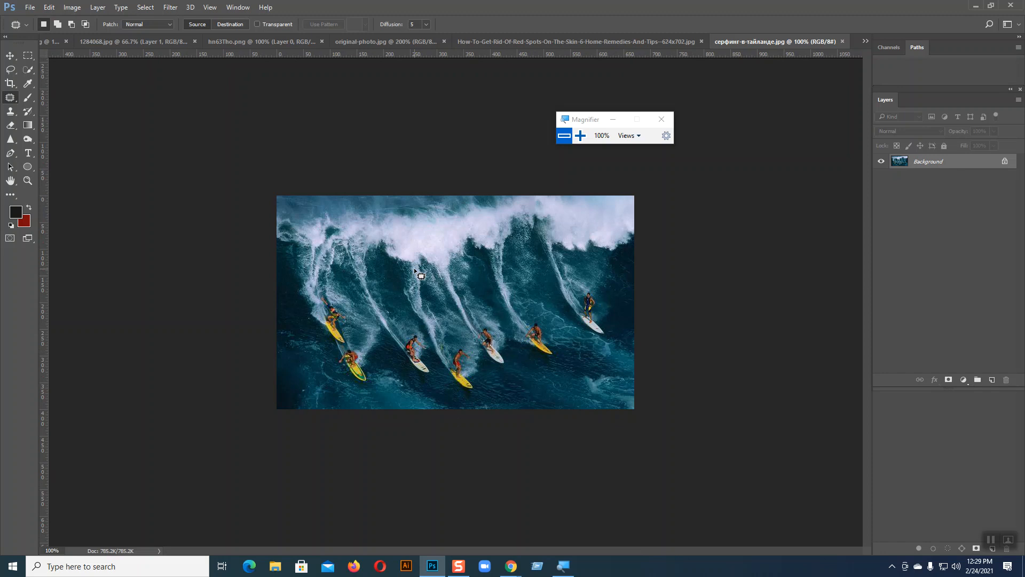
# Open man-in-suit2.jpg from the Images folder as a further document, keeping the surfing photo in view.
pyautogui.click(29, 7)
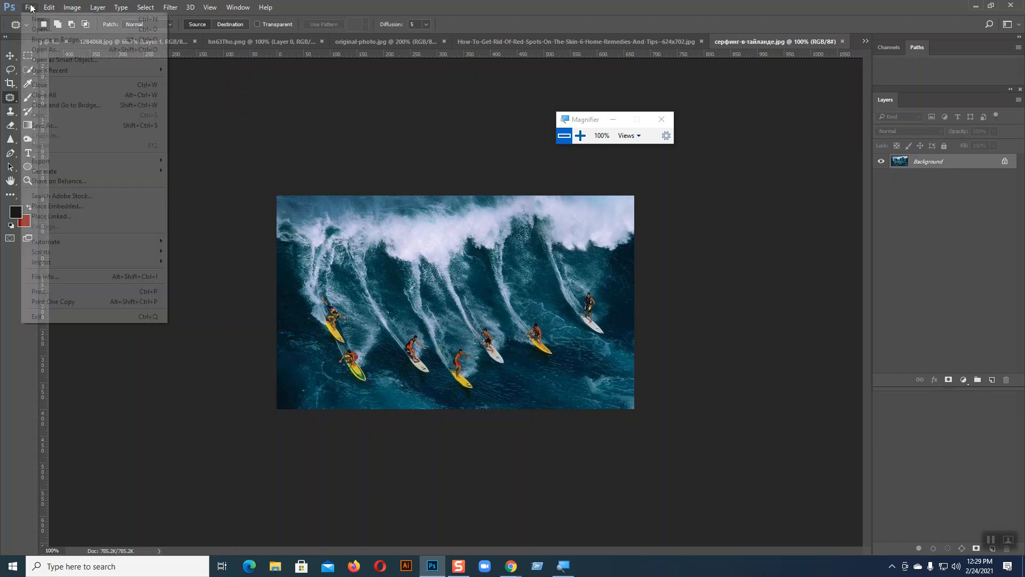
pyautogui.click(31, 28)
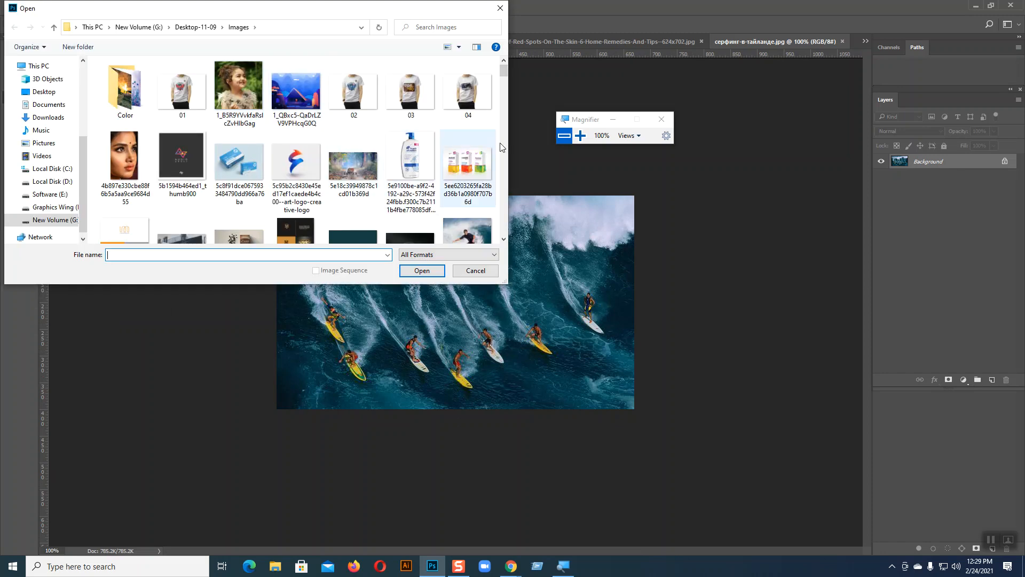
pyautogui.scroll(-10, 492, 147)
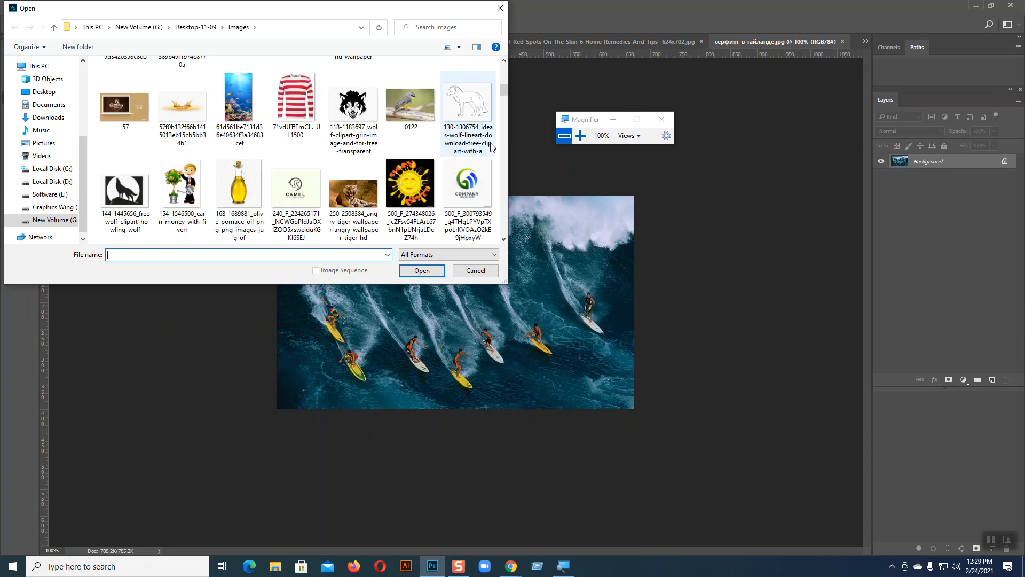
pyautogui.scroll(-10, 492, 148)
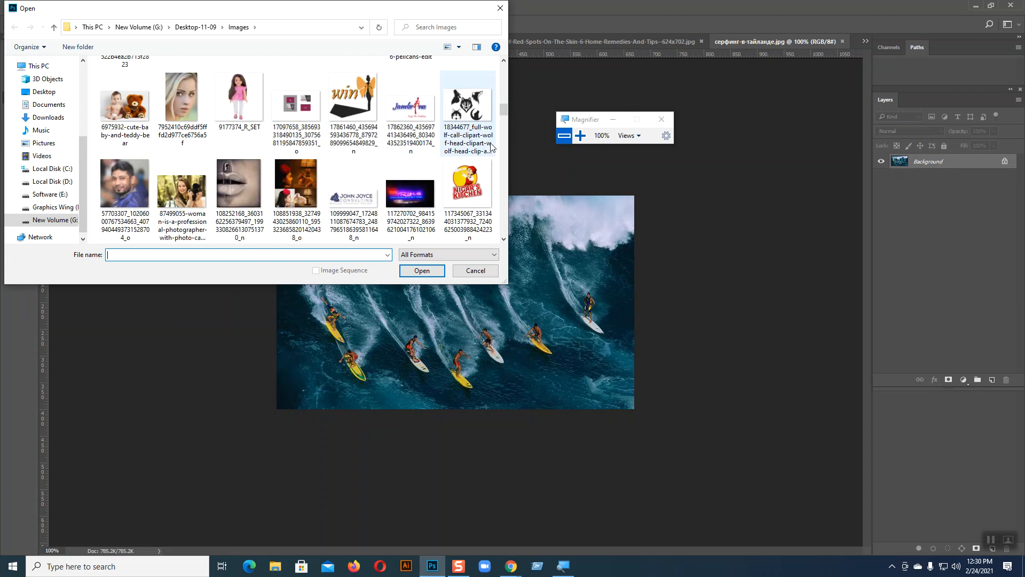
pyautogui.scroll(-5, 492, 147)
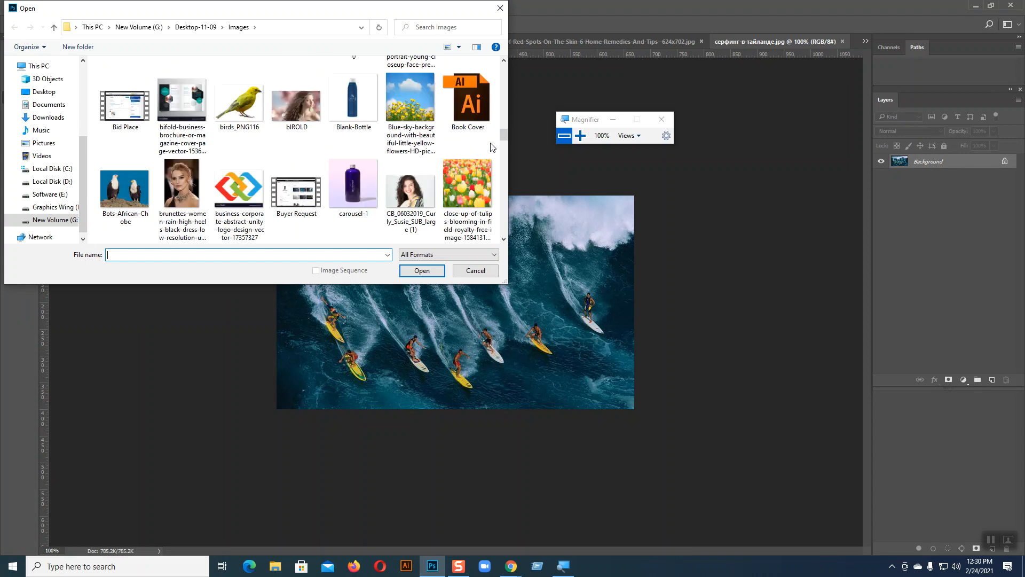
pyautogui.press('Escape')
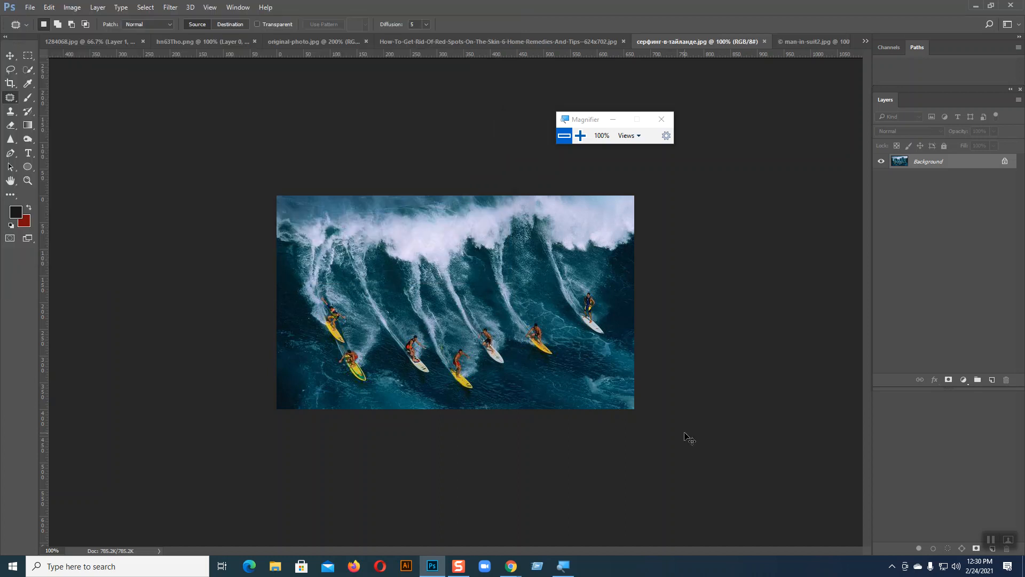
# Move the yellow-board surfer nearest the rightmost surfer slightly down along his wake using Content-Aware Move in Move mode, and deselect.
pyautogui.hotkey('ctrl', '+')
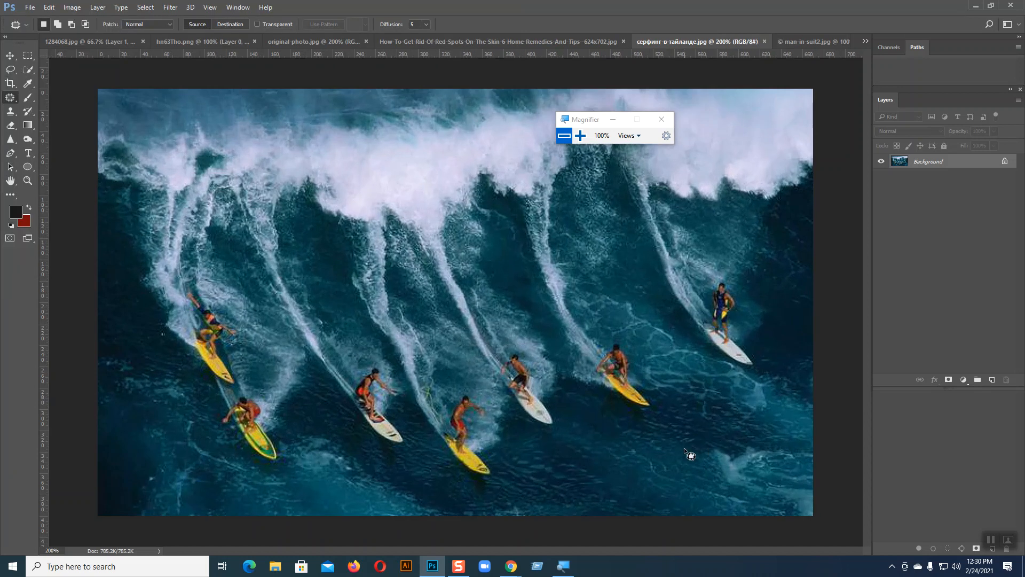
pyautogui.rightClick(10, 100)
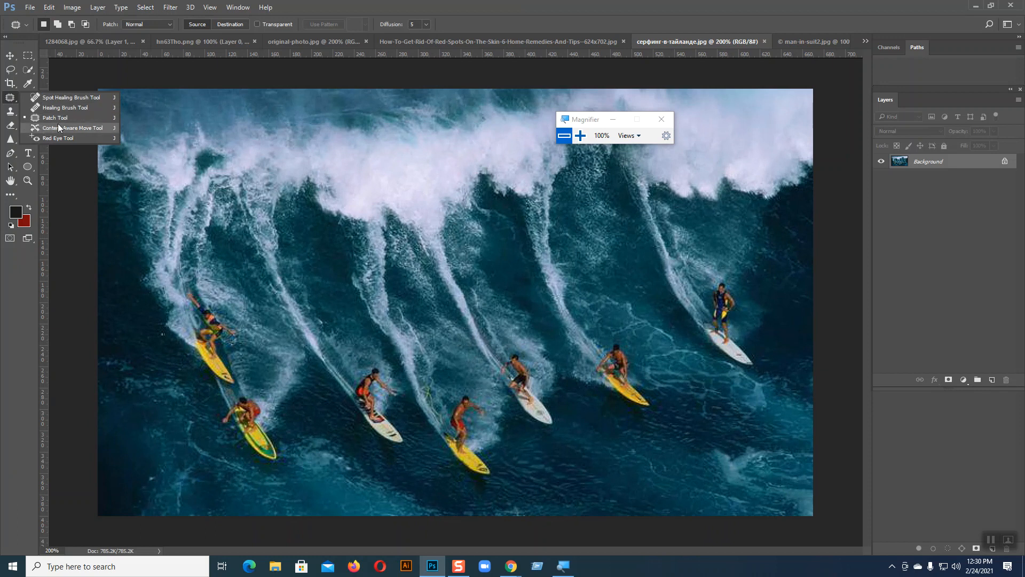
pyautogui.click(59, 127)
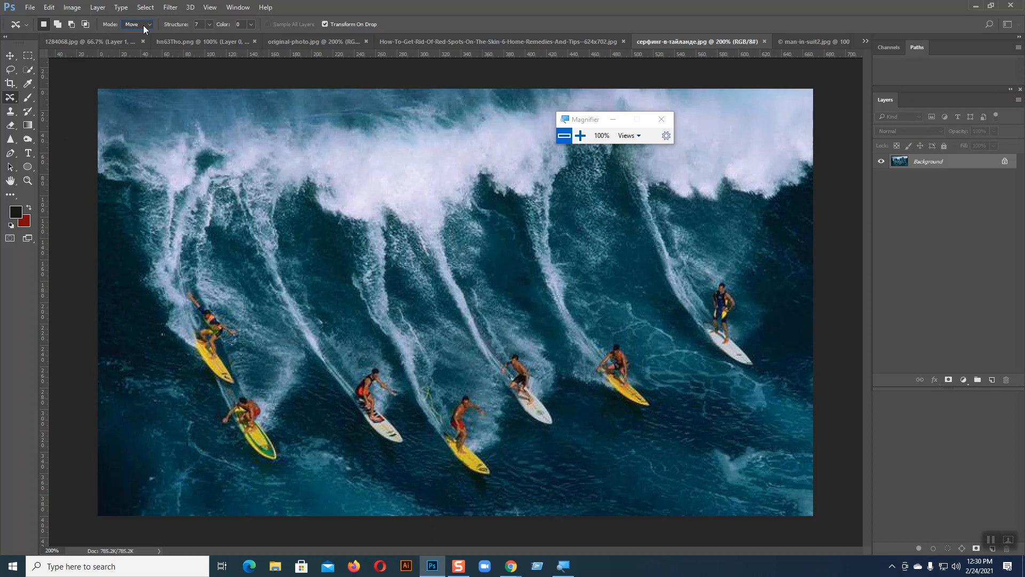
pyautogui.hotkey('ctrl', '+')
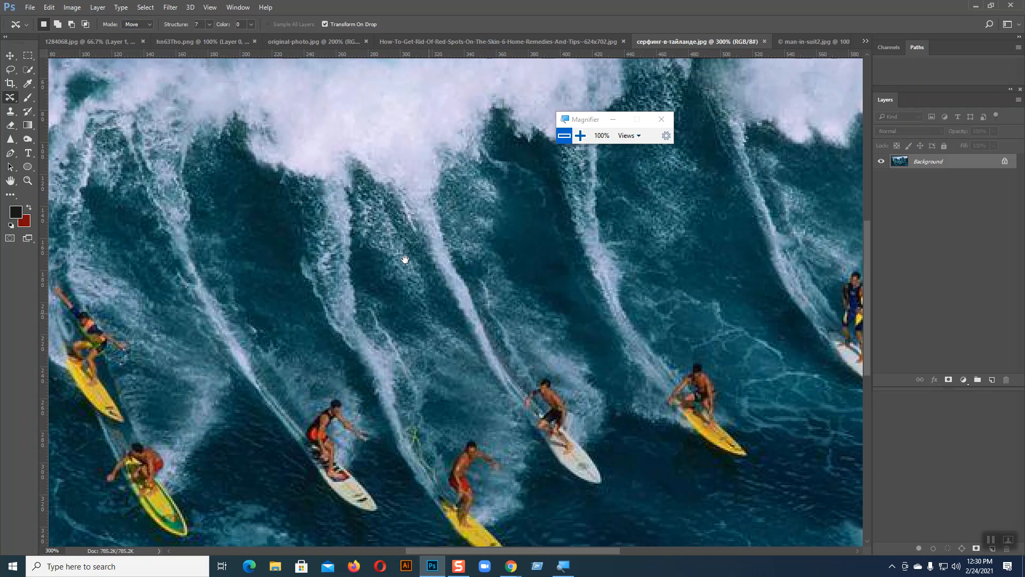
pyautogui.moveTo(422, 305); pyautogui.dragTo(332, 139)
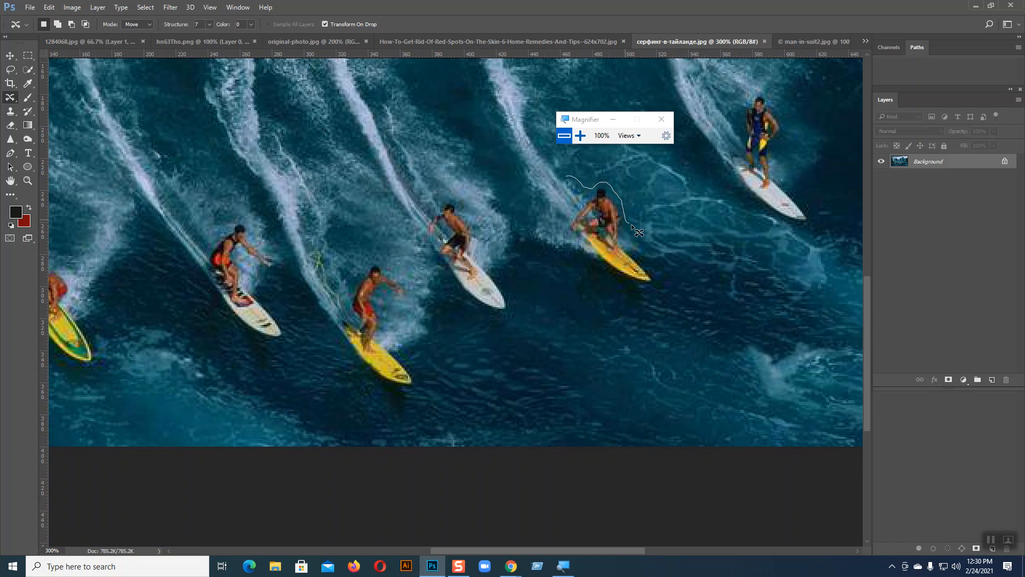
pyautogui.moveTo(657, 281)
pyautogui.mouseDown()
pyautogui.moveTo(623, 293)
pyautogui.moveTo(532, 240)
pyautogui.moveTo(528, 224)
pyautogui.moveTo(570, 177)
pyautogui.mouseUp()
pyautogui.moveTo(586, 212); pyautogui.dragTo(606, 235)
pyautogui.press('Return')
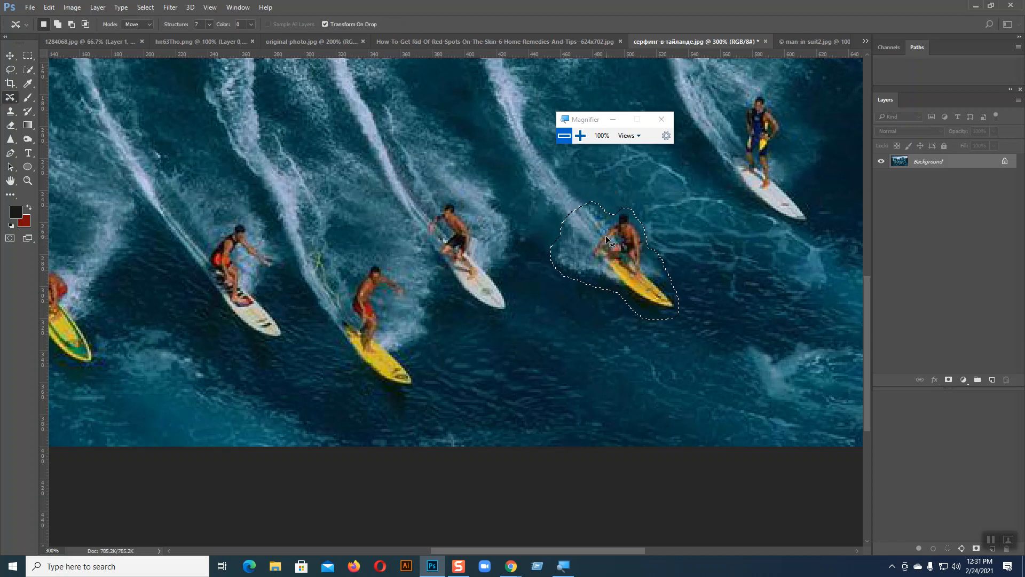
pyautogui.hotkey('ctrl', 'd')
pyautogui.hotkey('ctrl', '-')
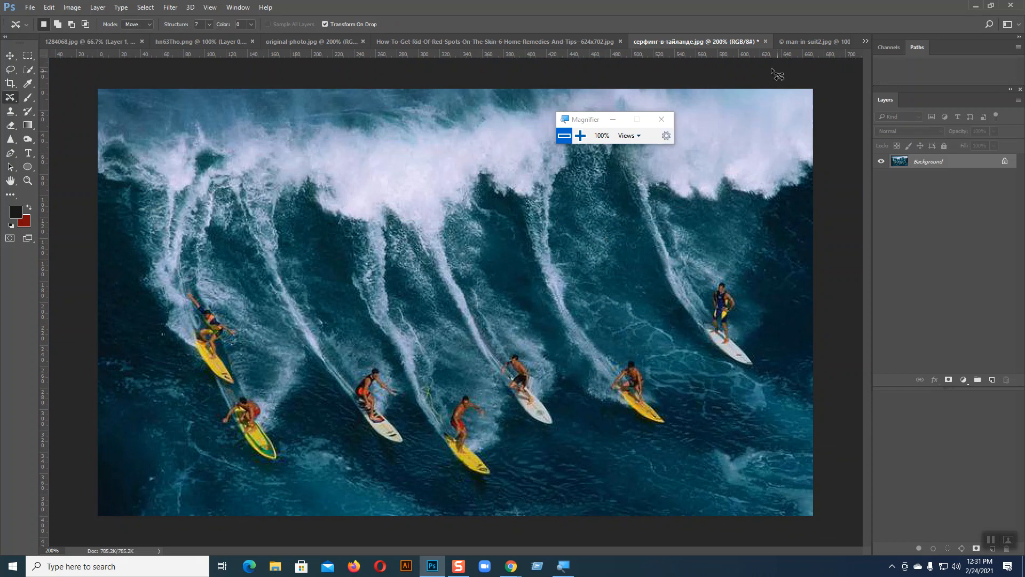
# In man-in-suit2.jpg, outline the man's head down to the upper neck with Content-Aware Move and shift it down toward the collar.
pyautogui.click(802, 41)
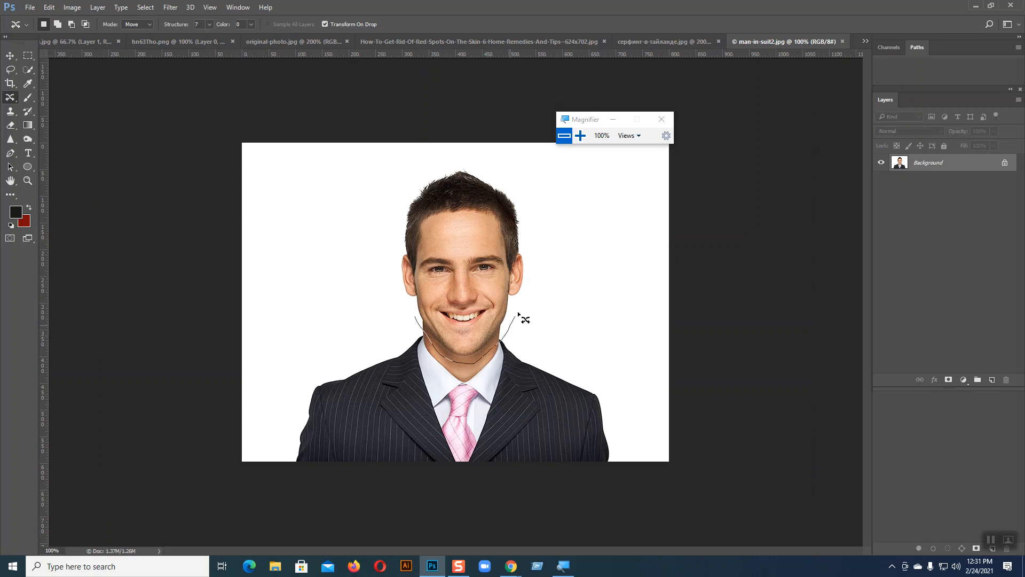
pyautogui.moveTo(535, 221)
pyautogui.mouseDown()
pyautogui.moveTo(515, 180)
pyautogui.moveTo(491, 162)
pyautogui.moveTo(436, 158)
pyautogui.mouseUp()
pyautogui.moveTo(388, 252)
pyautogui.mouseDown()
pyautogui.moveTo(398, 307)
pyautogui.moveTo(443, 345)
pyautogui.moveTo(464, 325)
pyautogui.mouseUp()
# Fine-tune the moved head's fit against the neck at 400% zoom, apply the move and deselect.
pyautogui.hotkey('ctrl', '+')
pyautogui.hotkey('ctrl', '+')
pyautogui.hotkey('ctrl', '+')
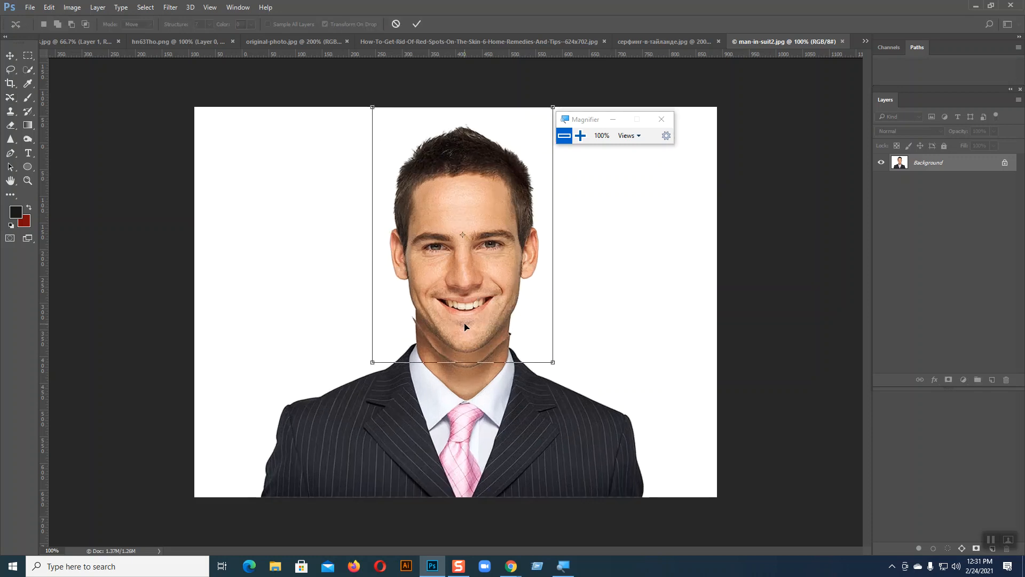
pyautogui.moveTo(467, 317); pyautogui.dragTo(458, 331)
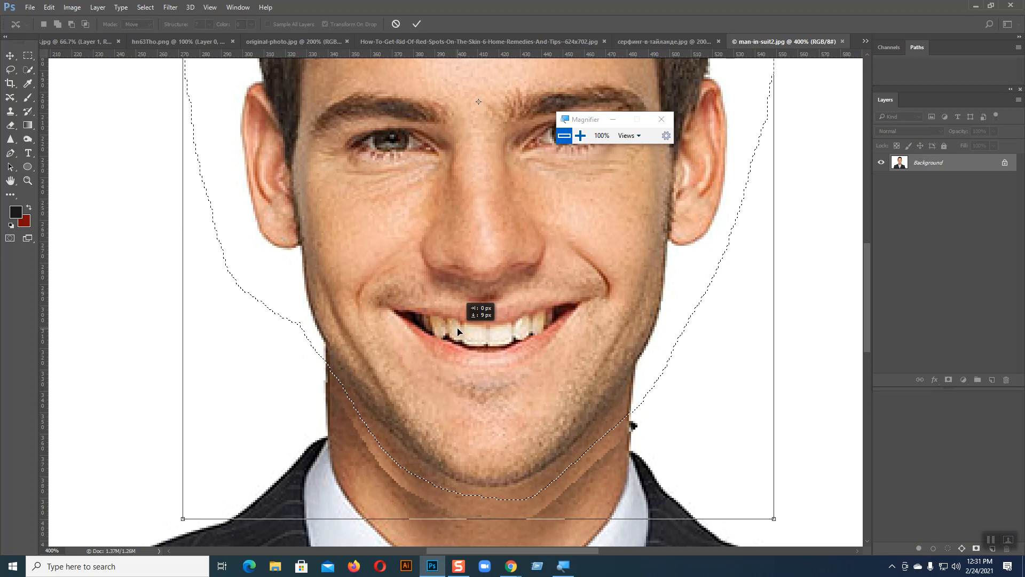
pyautogui.moveTo(458, 332); pyautogui.dragTo(457, 331)
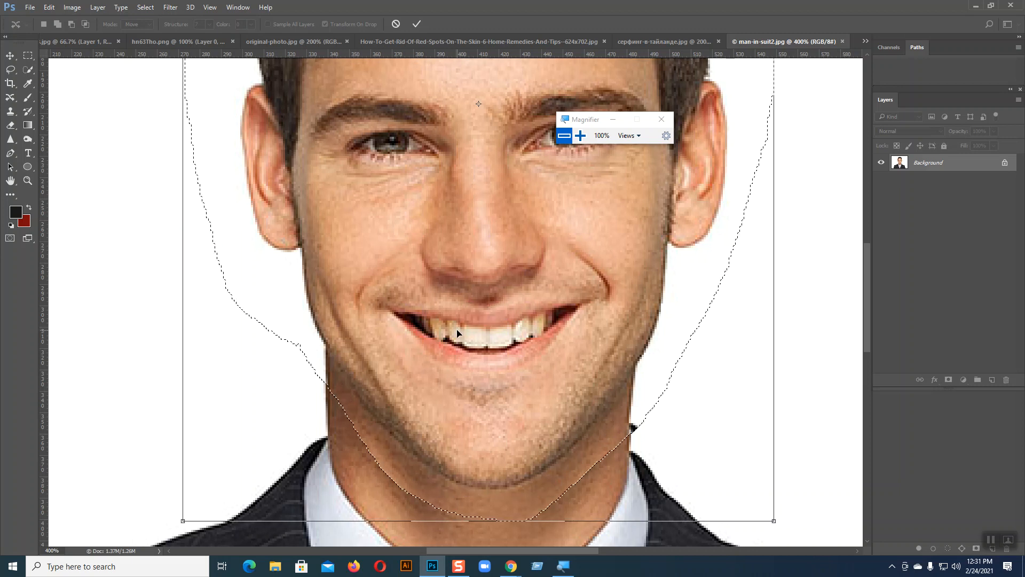
pyautogui.press('Return')
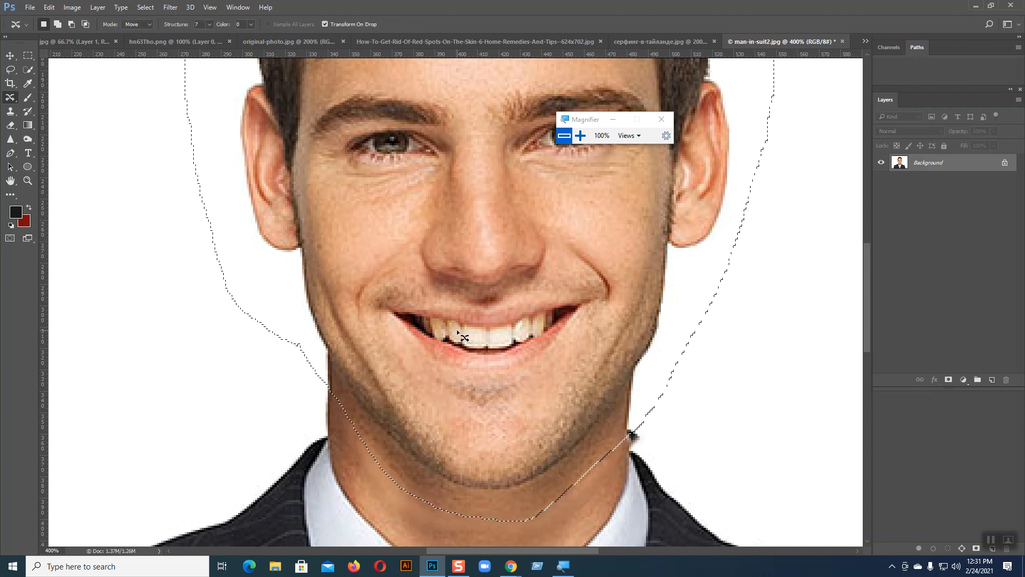
pyautogui.hotkey('ctrl', '-')
pyautogui.hotkey('ctrl', '-')
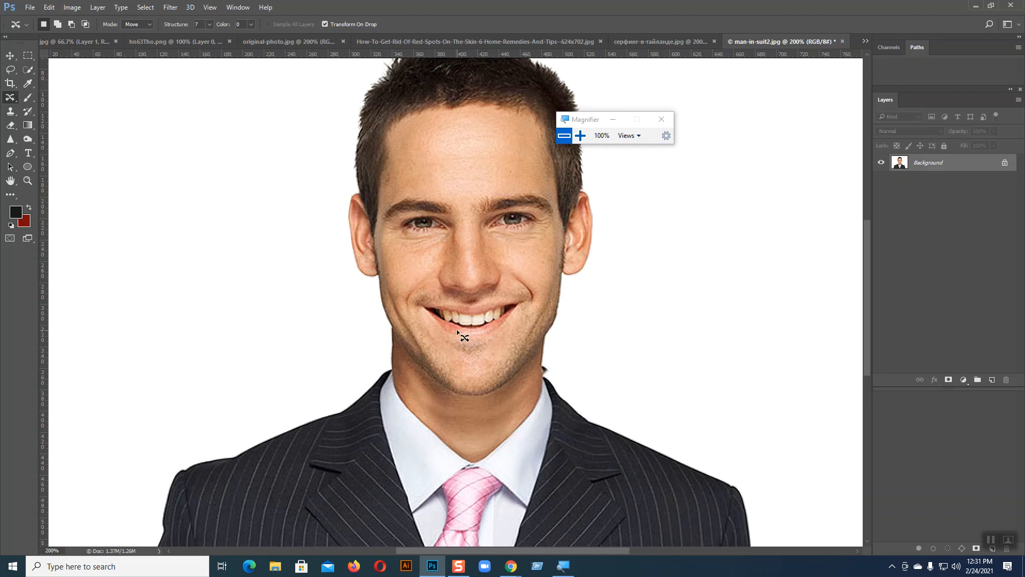
pyautogui.hotkey('ctrl', '-')
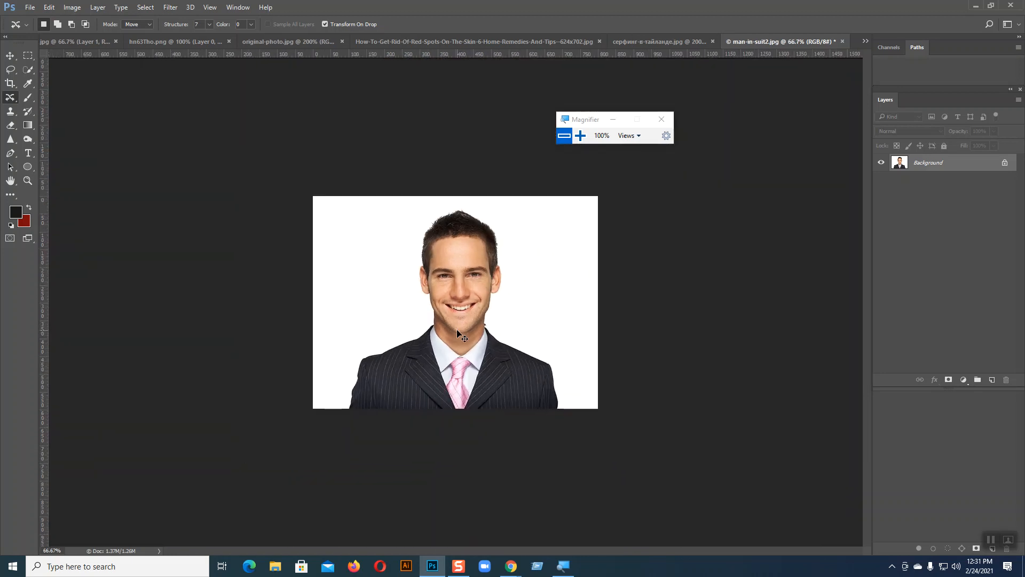
# Try to remove the dark speck between neck and suit shoulder using the Eraser with a much smaller brush, and undo the stroke.
pyautogui.hotkey('ctrl', '+')
pyautogui.hotkey('ctrl', '+')
pyautogui.moveTo(729, 424); pyautogui.dragTo(505, 386)
pyautogui.click(11, 124)
pyautogui.click(48, 126)
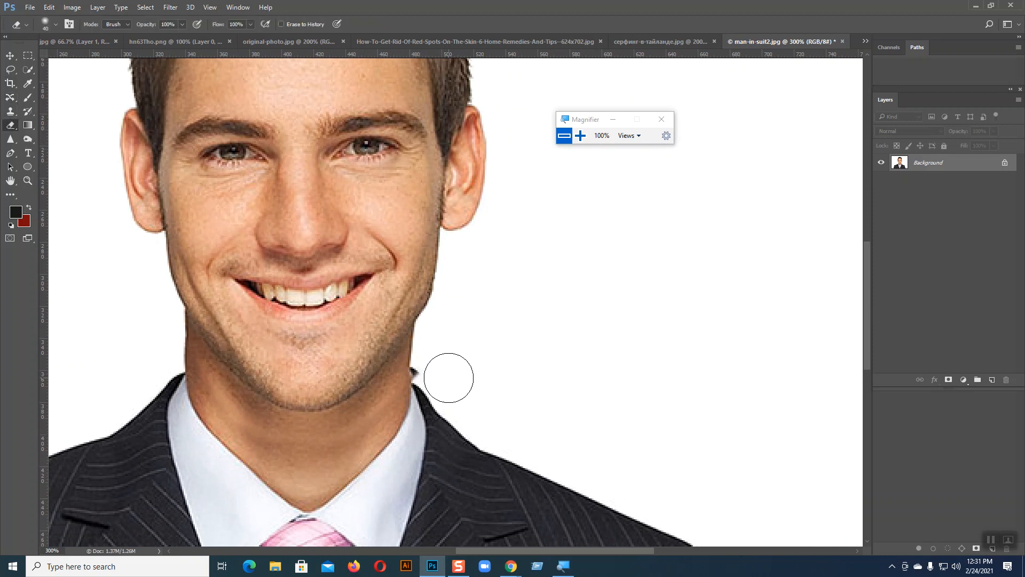
pyautogui.press('[')
pyautogui.press('[')
pyautogui.press('[')
pyautogui.press('[')
pyautogui.press('[')
pyautogui.press('[')
pyautogui.press('[')
pyautogui.moveTo(417, 363); pyautogui.dragTo(416, 371)
pyautogui.hotkey('ctrl', 'z')
# Try erasing the dark neck speck with the Background layer unlocked, and undo both the stroke and the unlocking.
pyautogui.click(1005, 164)
pyautogui.moveTo(414, 360); pyautogui.dragTo(417, 377)
pyautogui.hotkey('ctrl', 'z')
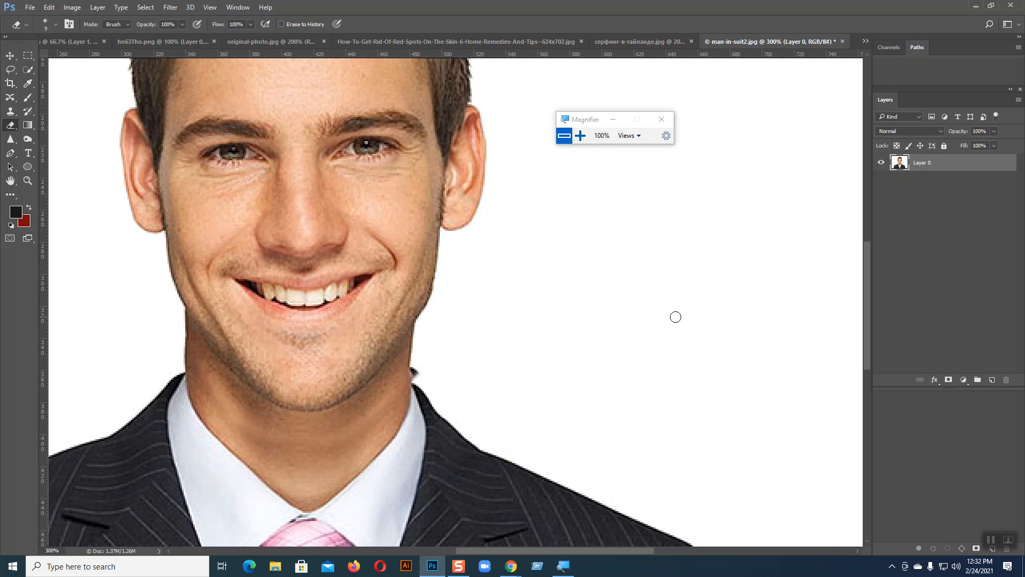
pyautogui.hotkey('ctrl', 'z')
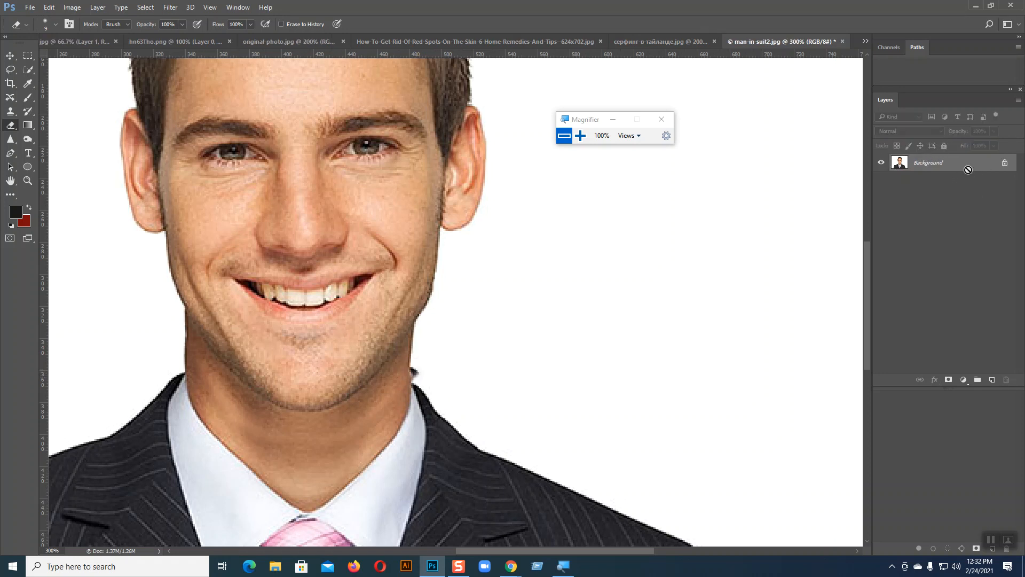
# Lasso the dark speck beside the neck and cover it with white background using the Clone Stamp.
pyautogui.click(6, 114)
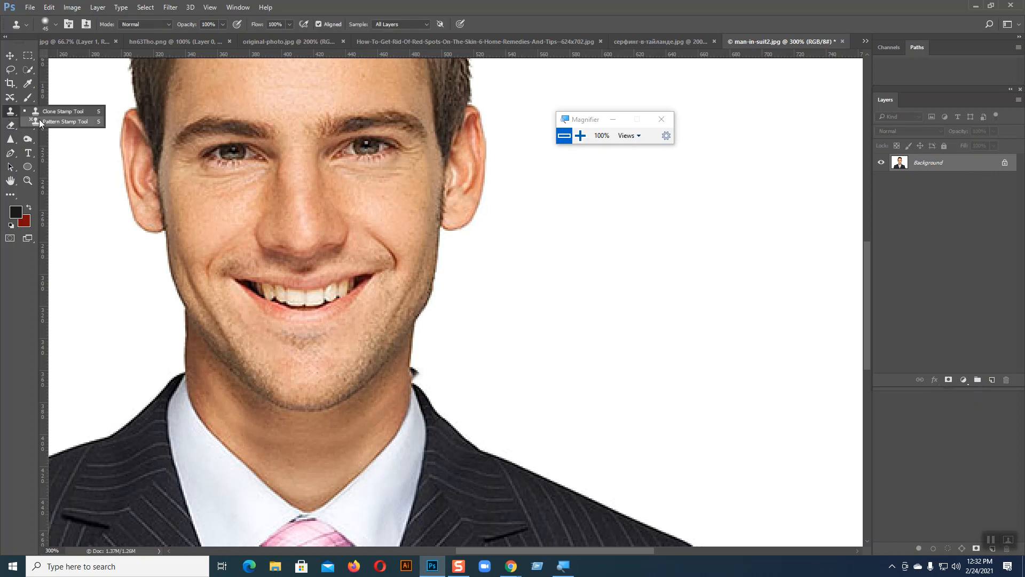
pyautogui.click(10, 72)
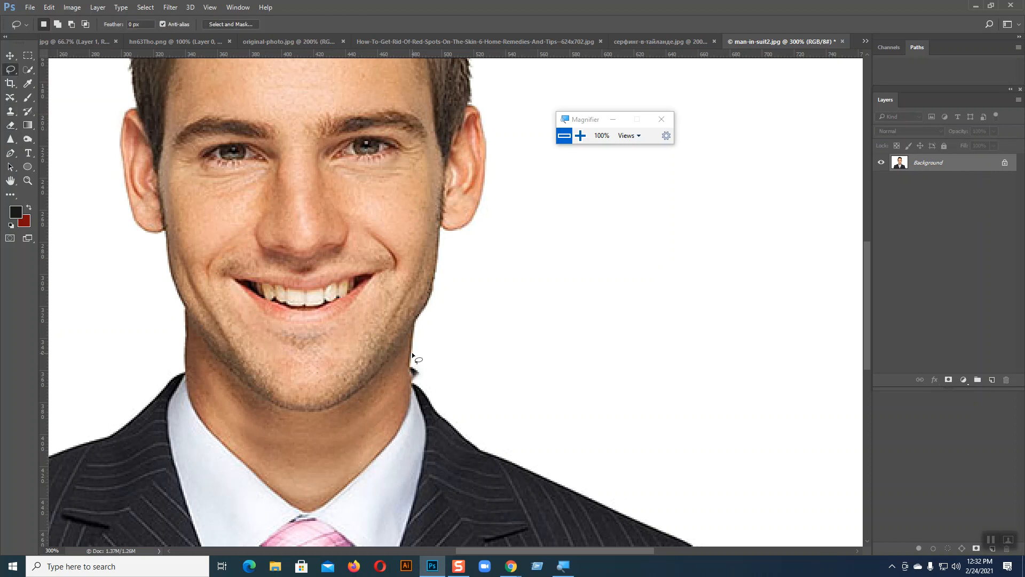
pyautogui.moveTo(411, 353)
pyautogui.mouseDown()
pyautogui.moveTo(413, 386)
pyautogui.moveTo(422, 386)
pyautogui.moveTo(435, 374)
pyautogui.moveTo(412, 357)
pyautogui.mouseUp()
pyautogui.click(10, 111)
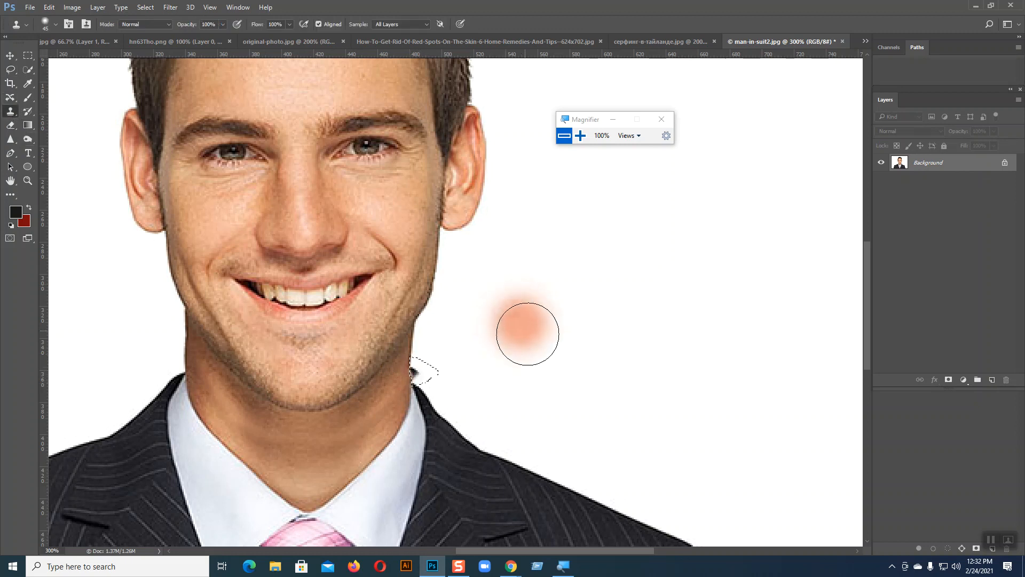
pyautogui.keyDown('alt'); pyautogui.click(541, 350); pyautogui.keyUp('alt')
pyautogui.moveTo(420, 371); pyautogui.dragTo(435, 368)
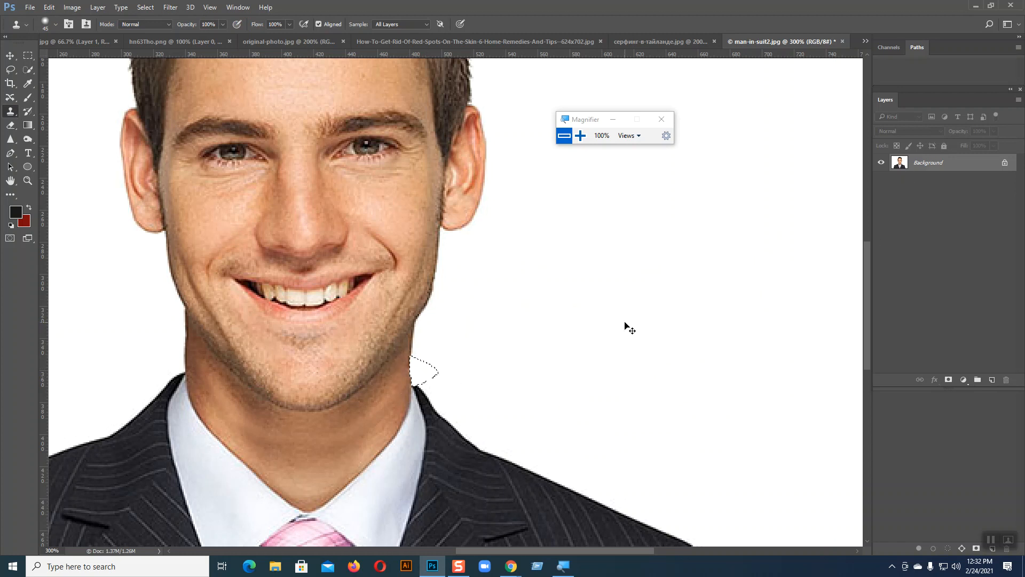
# Examine the retouched man-in-suit portrait at magnifications from 50% to 200% and activate the Move tool.
pyautogui.hotkey('ctrl', '-')
pyautogui.hotkey('ctrl', '-')
pyautogui.hotkey('ctrl', '-')
pyautogui.hotkey('ctrl', '-')
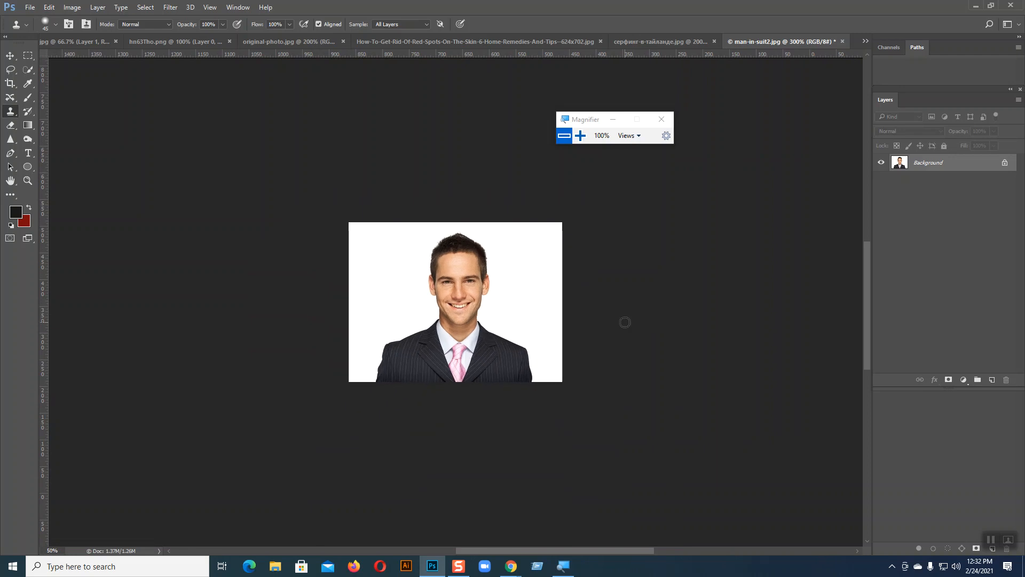
pyautogui.hotkey('ctrl', '+')
pyautogui.hotkey('ctrl', '+')
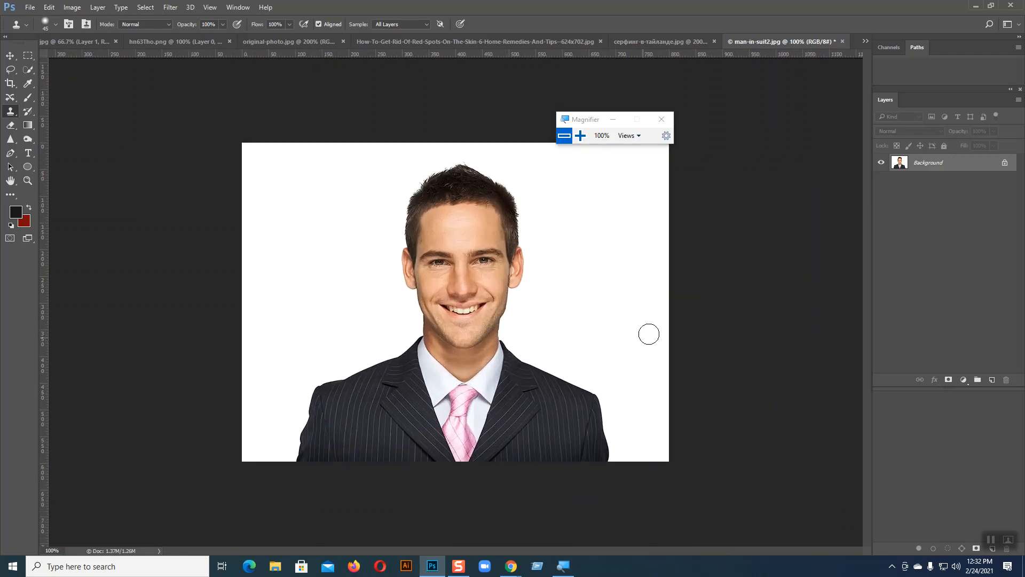
pyautogui.hotkey('ctrl', '-')
pyautogui.hotkey('ctrl', '+')
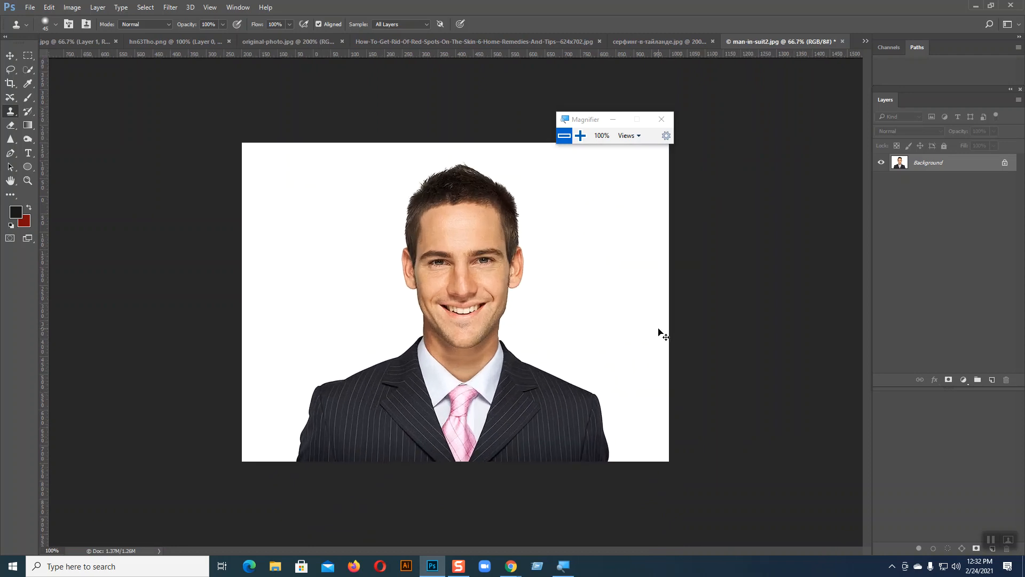
pyautogui.hotkey('ctrl', '+')
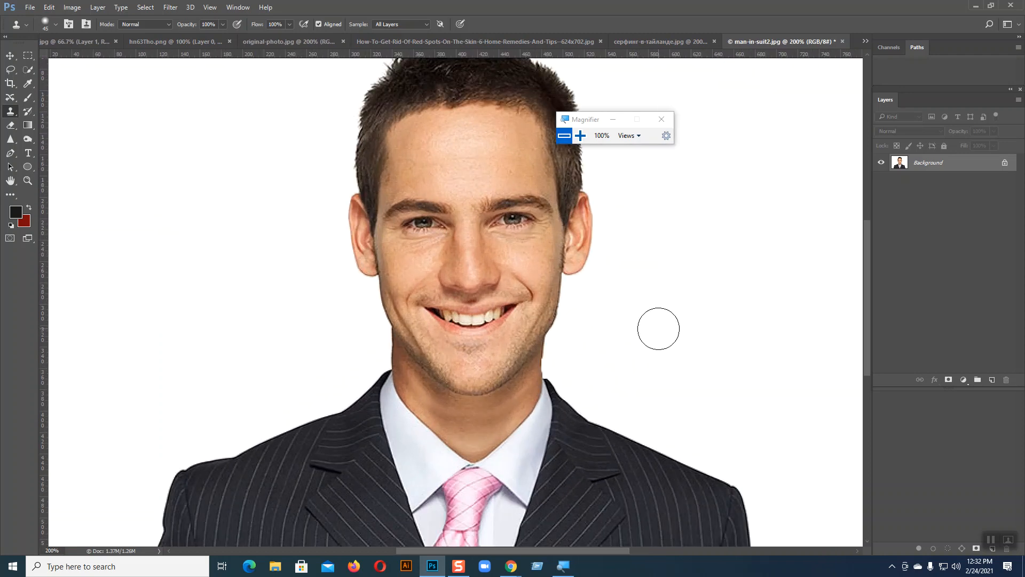
pyautogui.moveTo(517, 573)
pyautogui.click(9, 55)
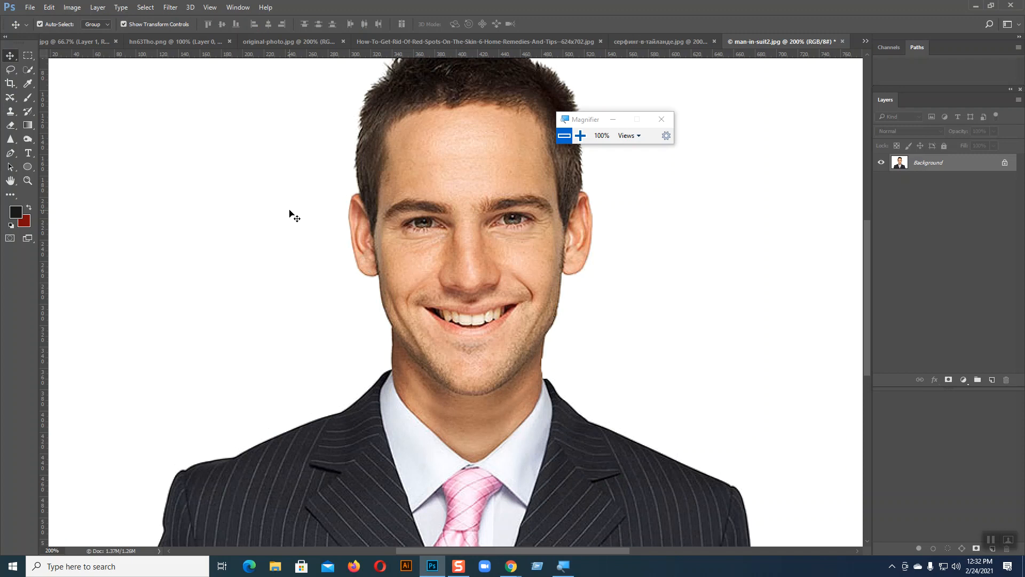
# Check the participant list of the Google Meet call in Chrome, and return to the man's portrait in Photoshop.
pyautogui.moveTo(511, 566)
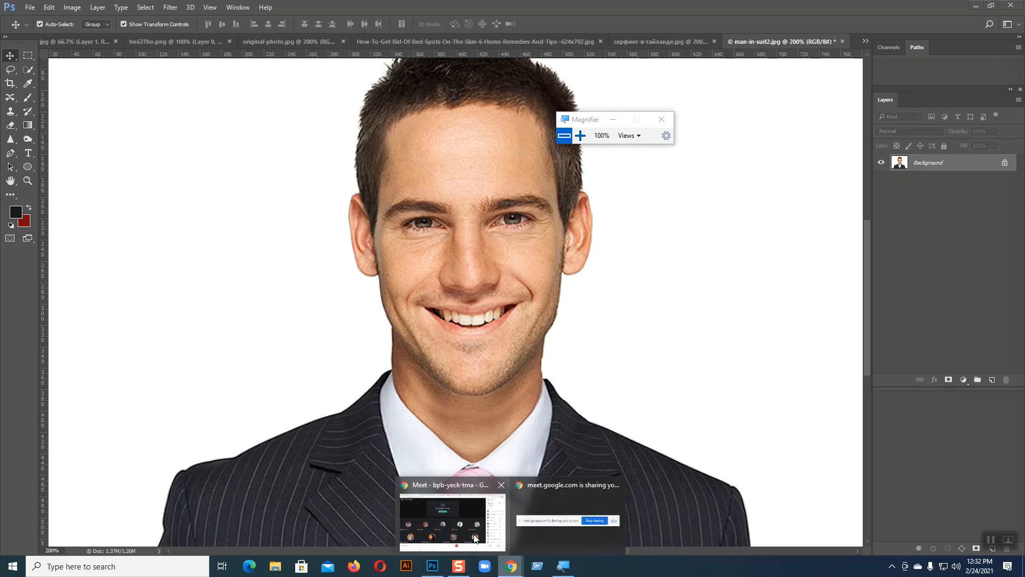
pyautogui.click(460, 526)
pyautogui.scroll(-5, 857, 380)
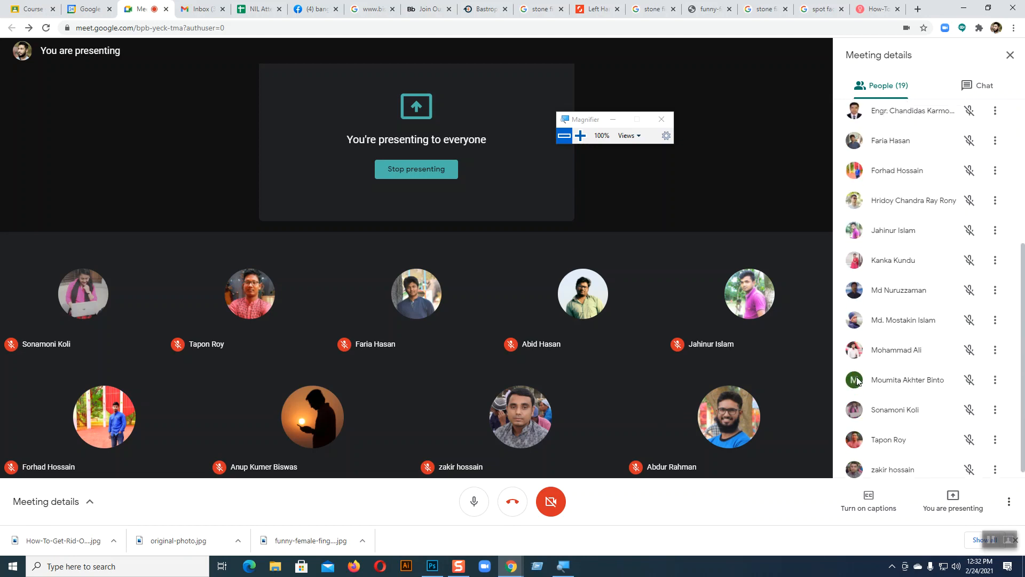
pyautogui.click(433, 566)
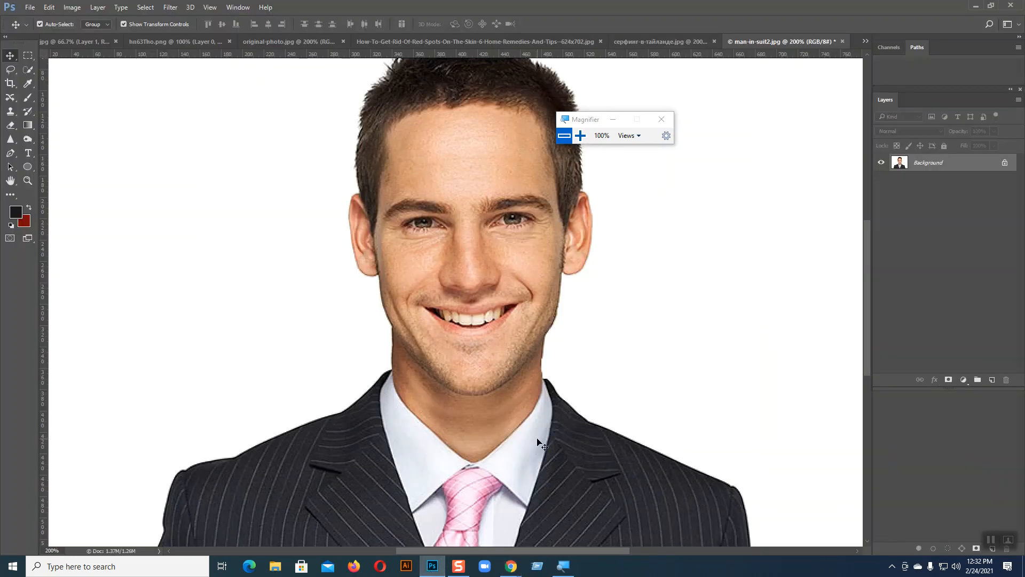
pyautogui.moveTo(579, 371); pyautogui.dragTo(529, 411)
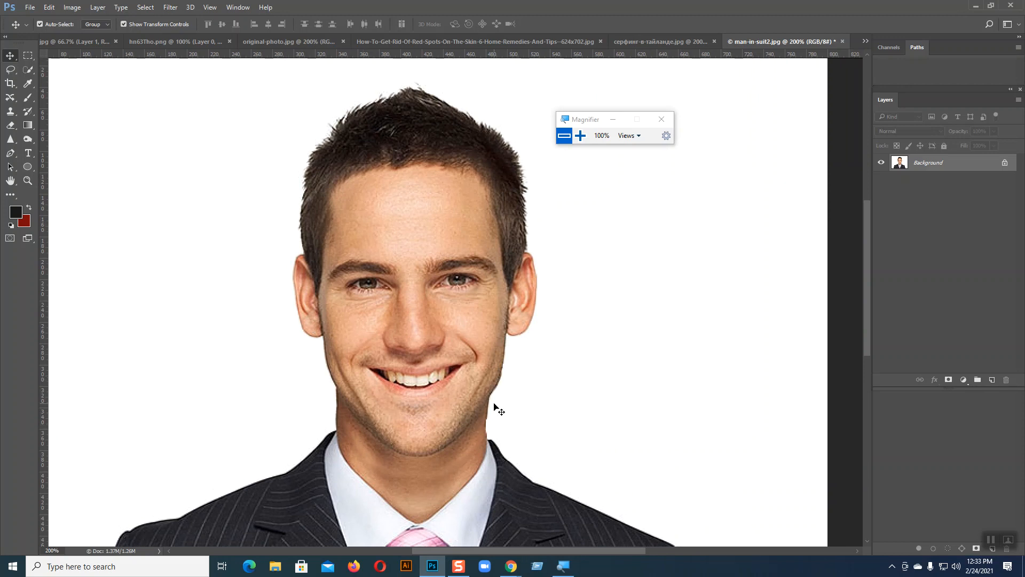
# Switch through the surfer image to the red-spots skin photo and activate the Content-Aware Move Tool.
pyautogui.click(659, 44)
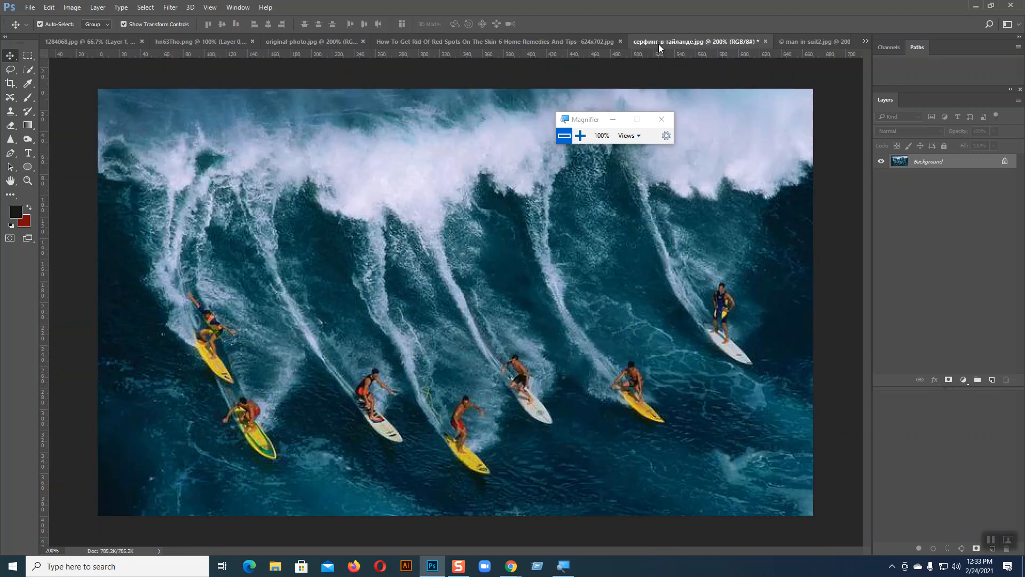
pyautogui.click(527, 43)
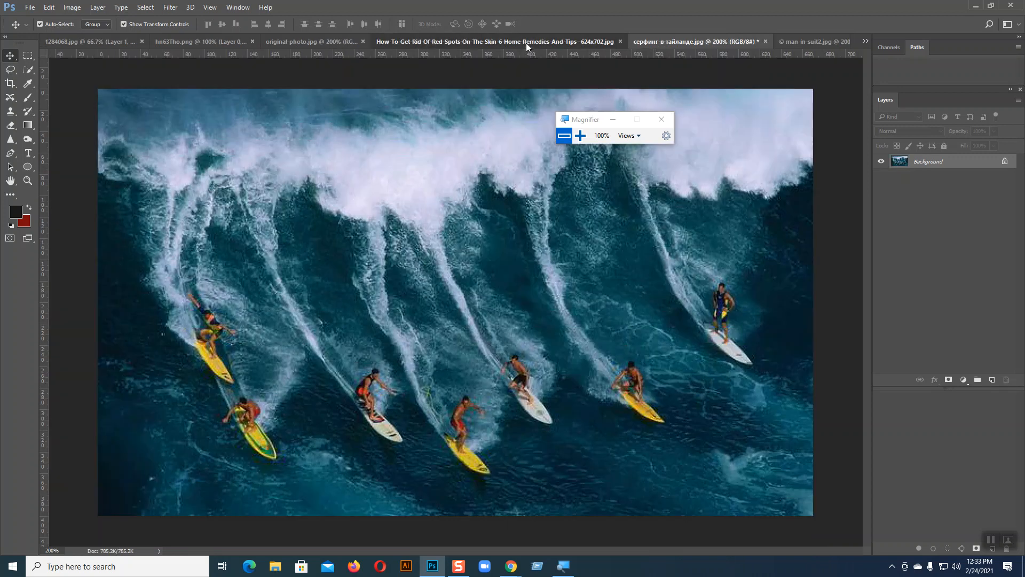
pyautogui.click(10, 99)
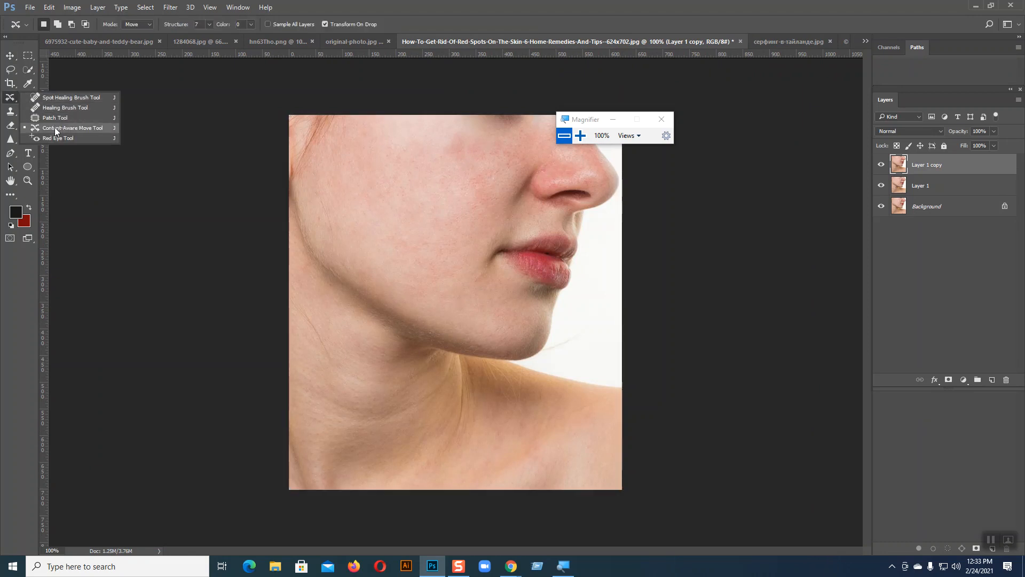
pyautogui.click(54, 127)
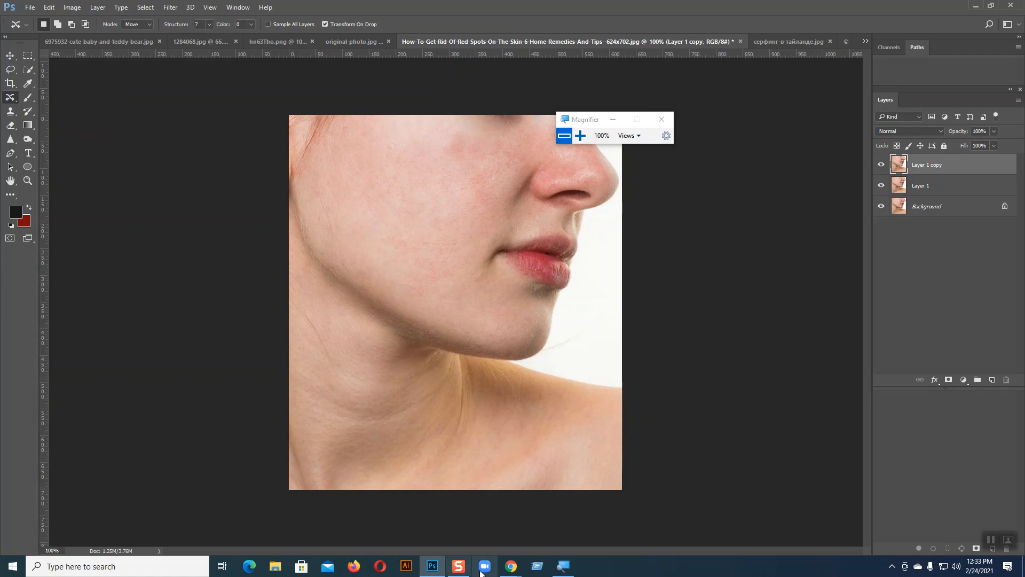
# Switch to the Google Meet call in Chrome, mute the microphone and unmute it again.
pyautogui.moveTo(511, 568)
pyautogui.click(463, 526)
pyautogui.click(480, 506)
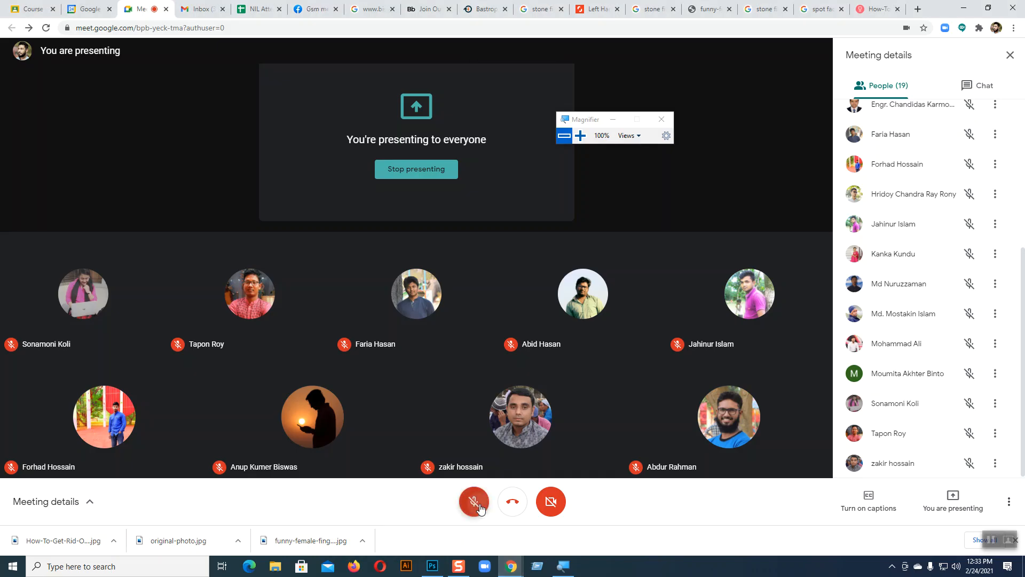
pyautogui.click(480, 506)
pyautogui.click(480, 506)
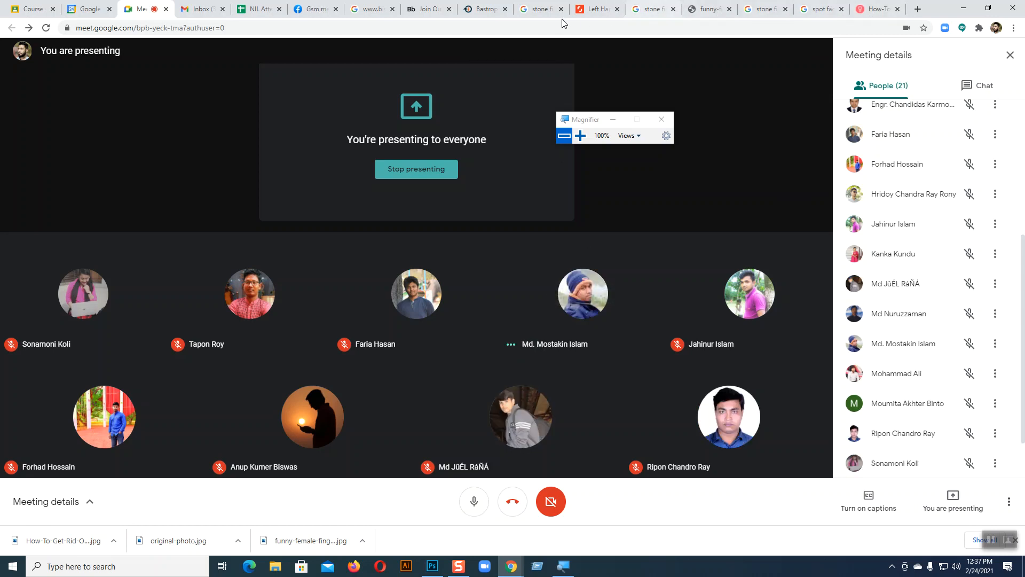
# Replace the "stone finger" query in Google Images with a search for "red eyes".
pyautogui.click(536, 9)
pyautogui.scroll(20, 368, 206)
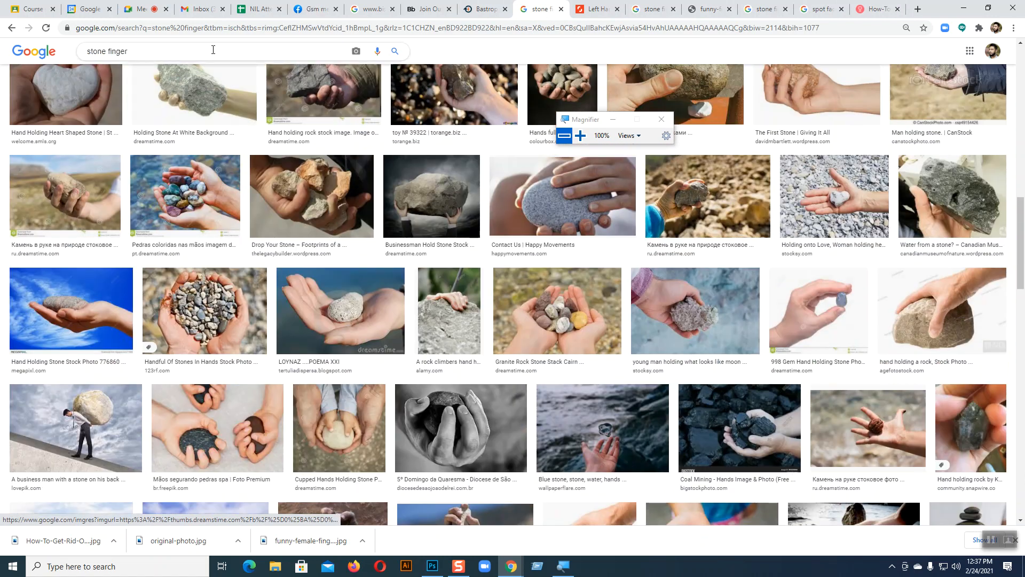
pyautogui.moveTo(214, 50); pyautogui.dragTo(43, 59)
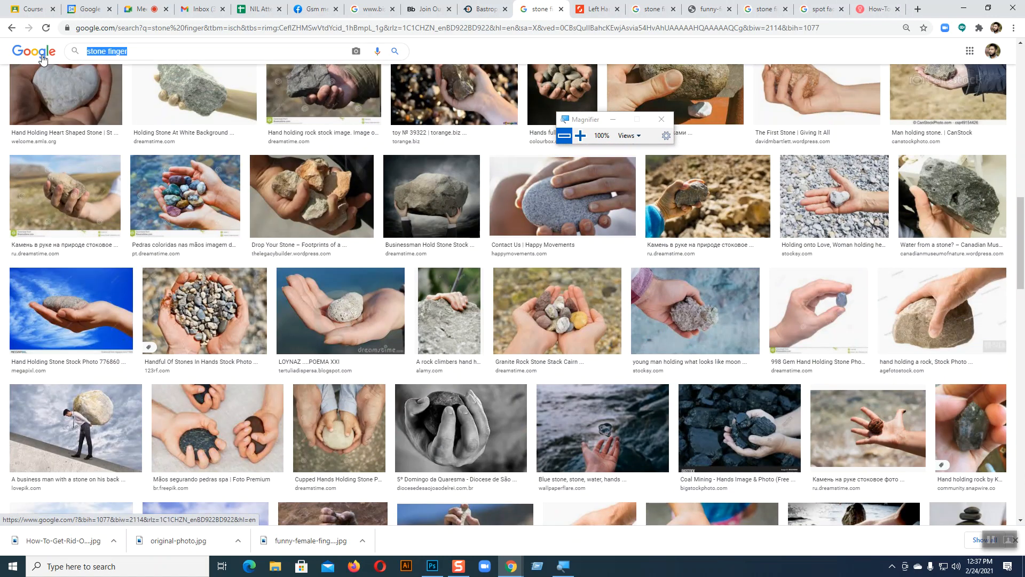
pyautogui.write('Red eye')
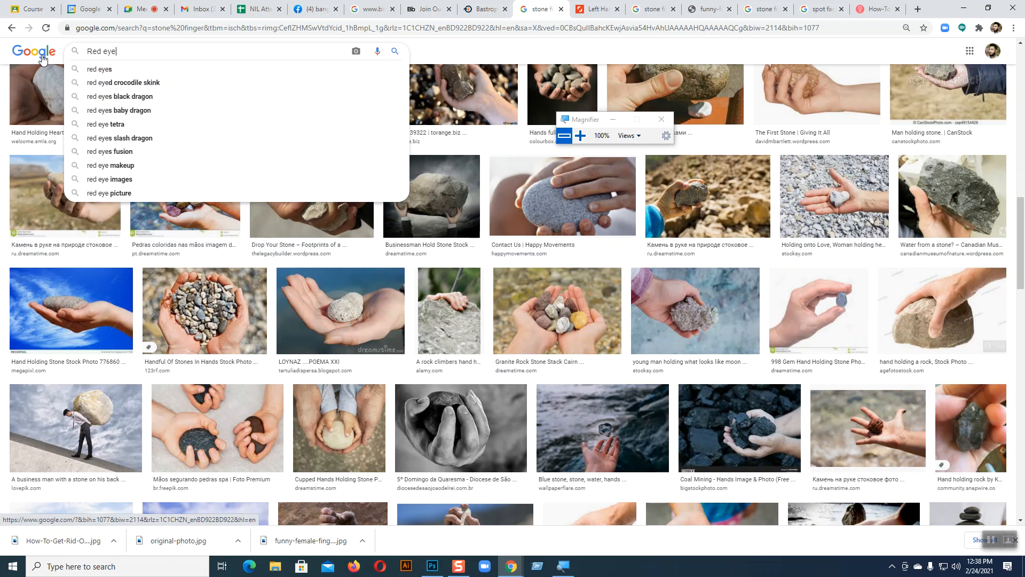
pyautogui.click(89, 73)
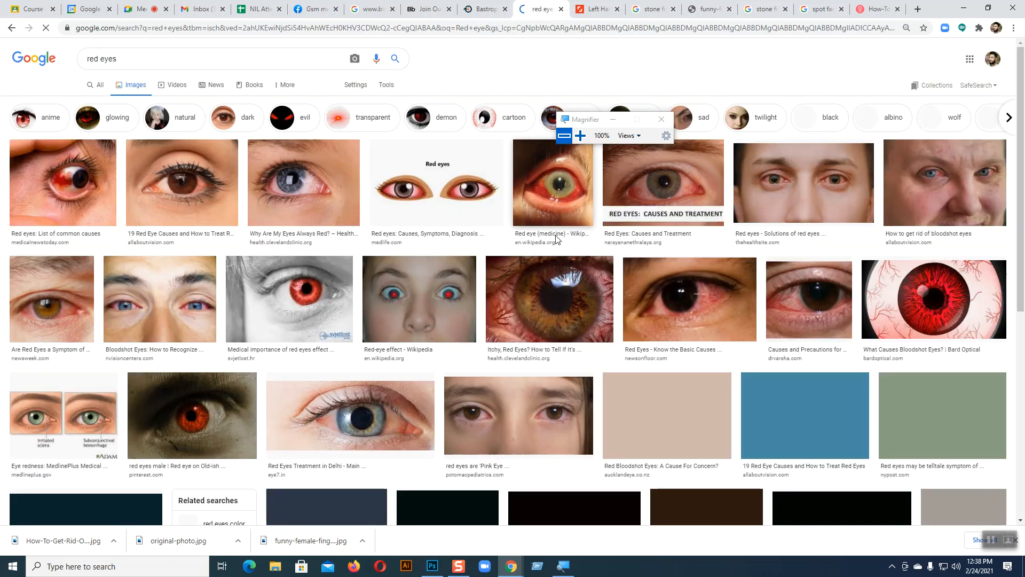
# Preview the GIMP red-eye picture and the related All About Vision photo, and open the full set of related images.
pyautogui.scroll(-5, 769, 333)
pyautogui.scroll(-6, 769, 334)
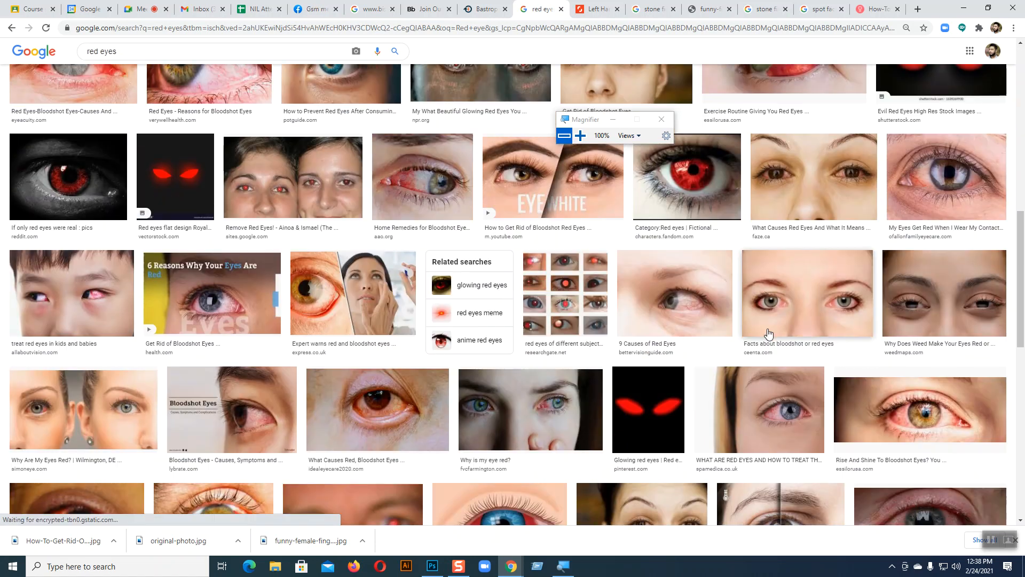
pyautogui.scroll(-5, 769, 333)
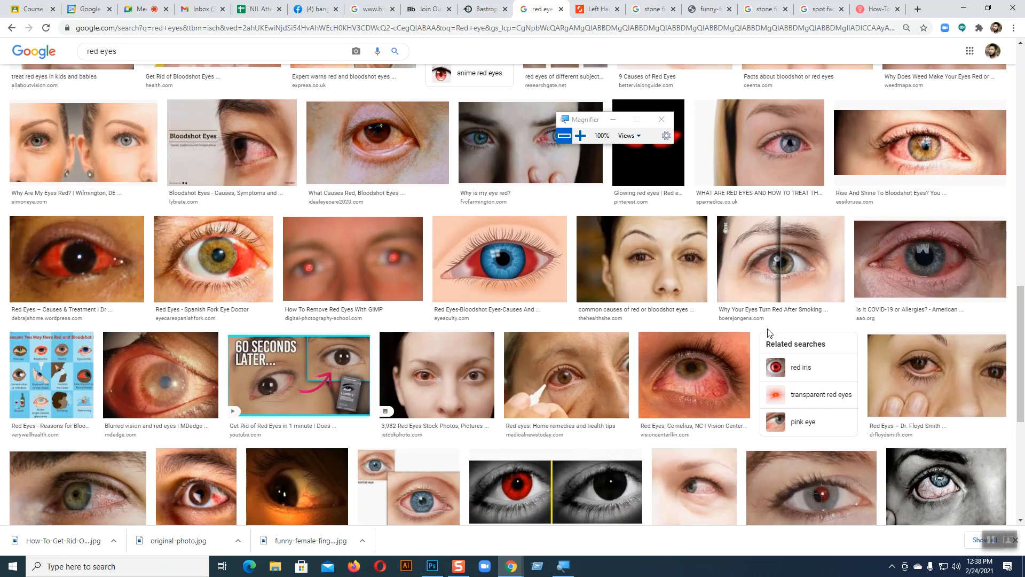
pyautogui.click(344, 278)
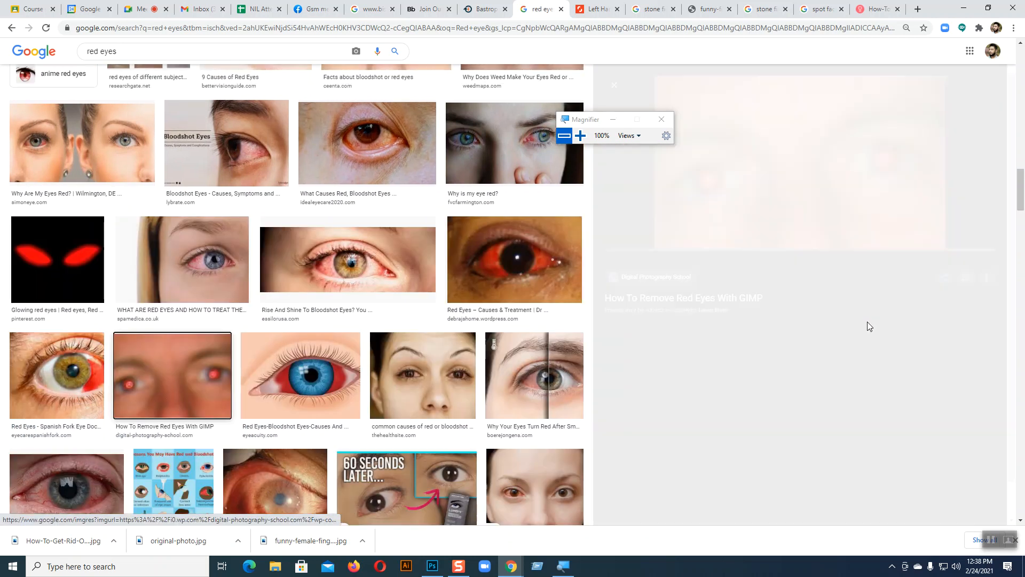
pyautogui.click(663, 388)
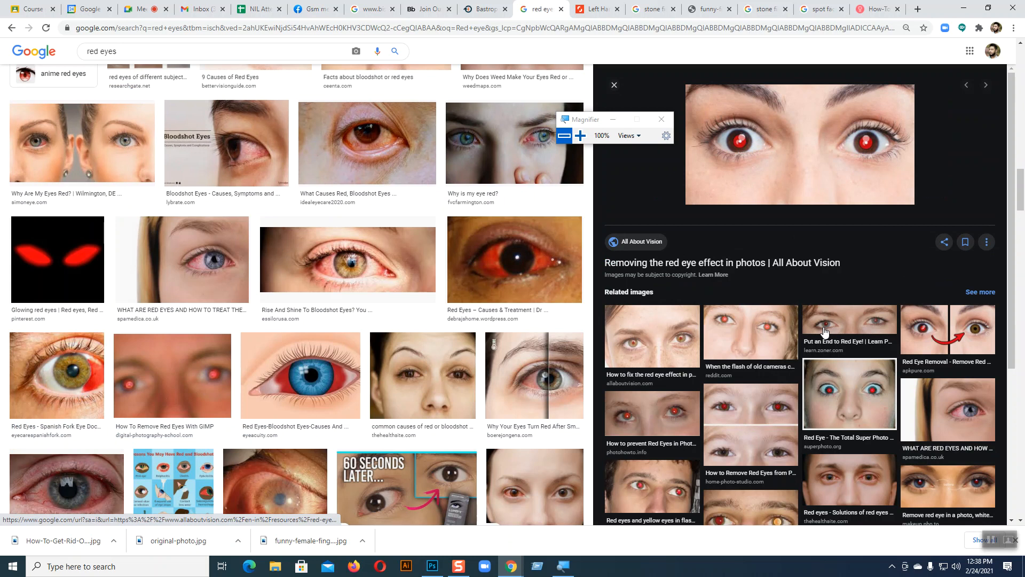
pyautogui.scroll(-1, 825, 332)
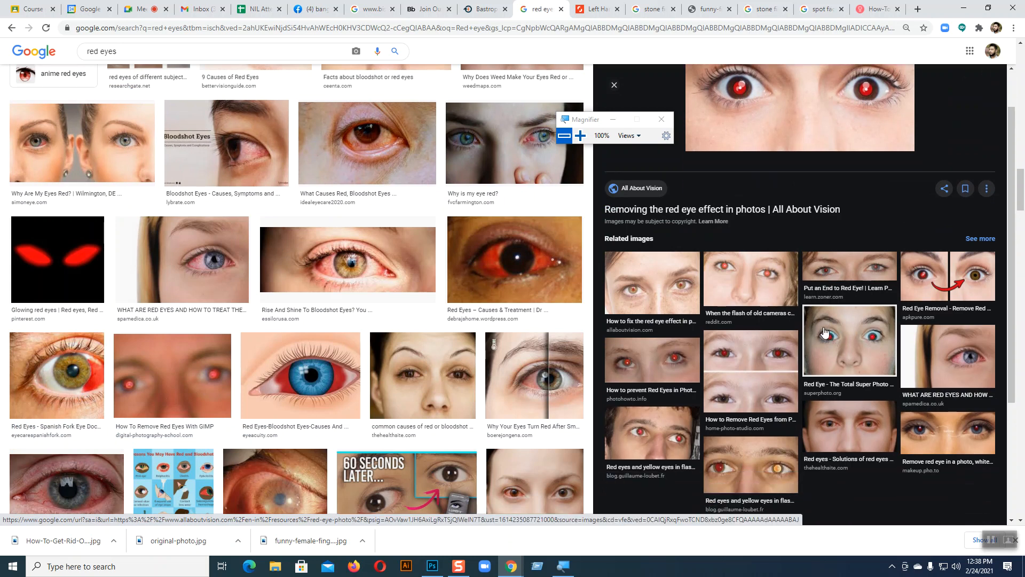
pyautogui.scroll(-3, 824, 336)
pyautogui.click(805, 355)
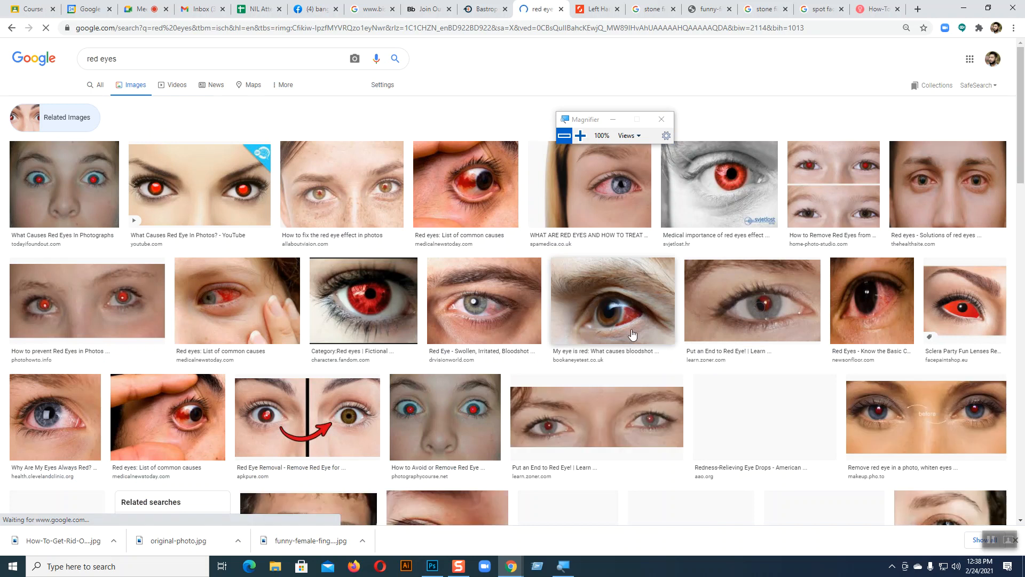
# Find the Linux Journal photo of a child with red eyes in the related images and open it in a new tab.
pyautogui.scroll(-8, 629, 328)
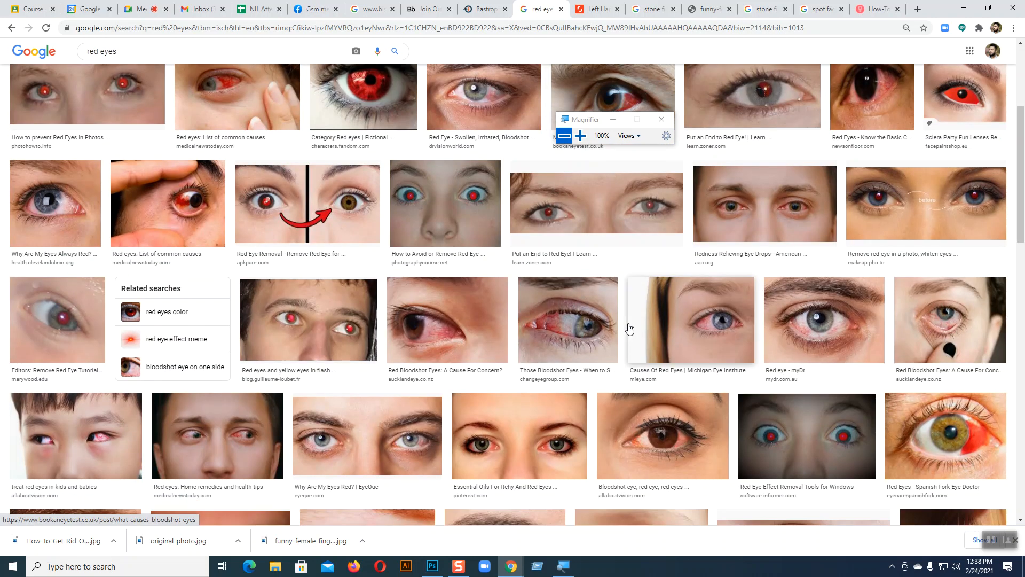
pyautogui.scroll(-6, 629, 328)
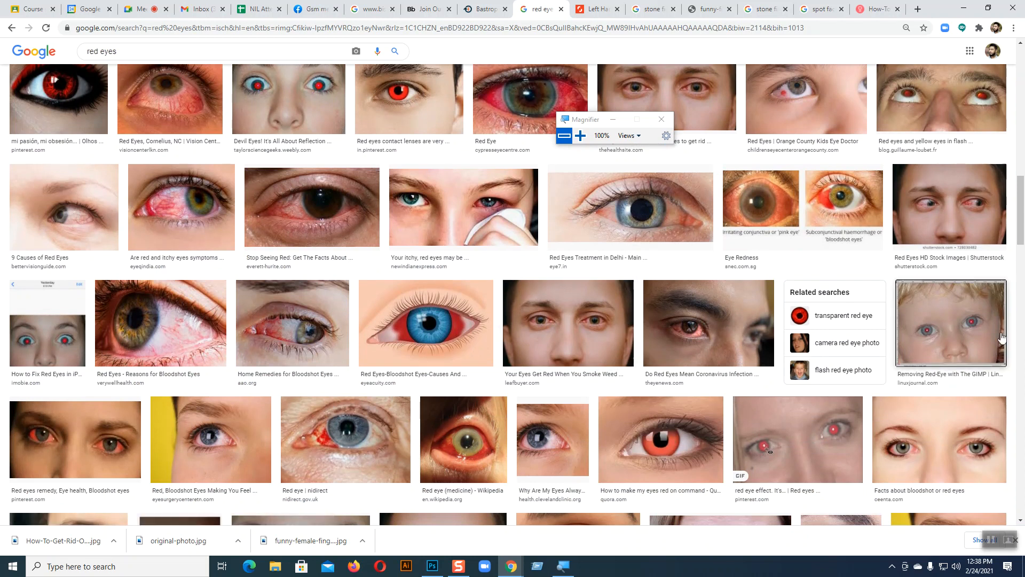
pyautogui.click(1002, 337)
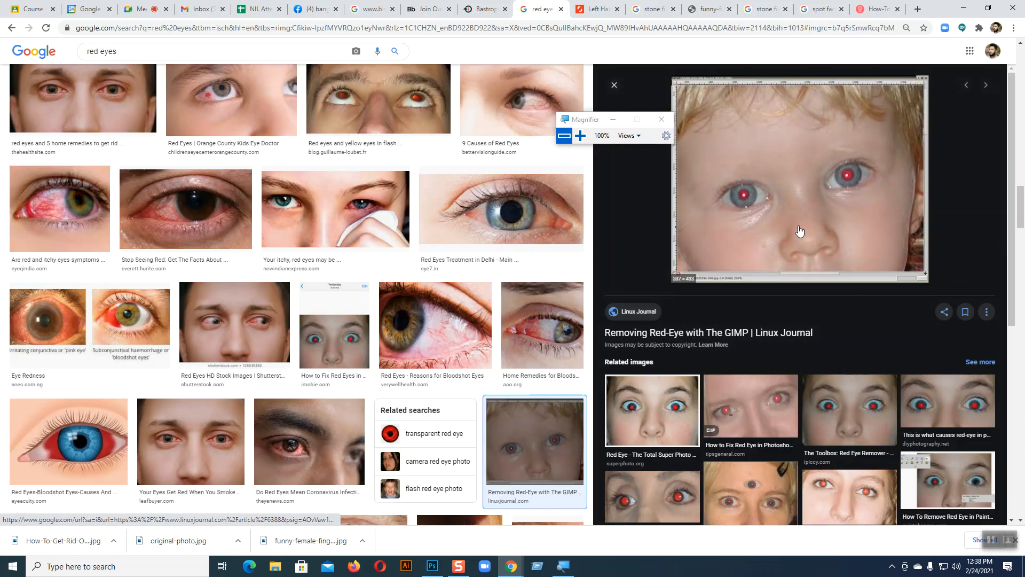
pyautogui.rightClick(800, 230)
pyautogui.click(836, 327)
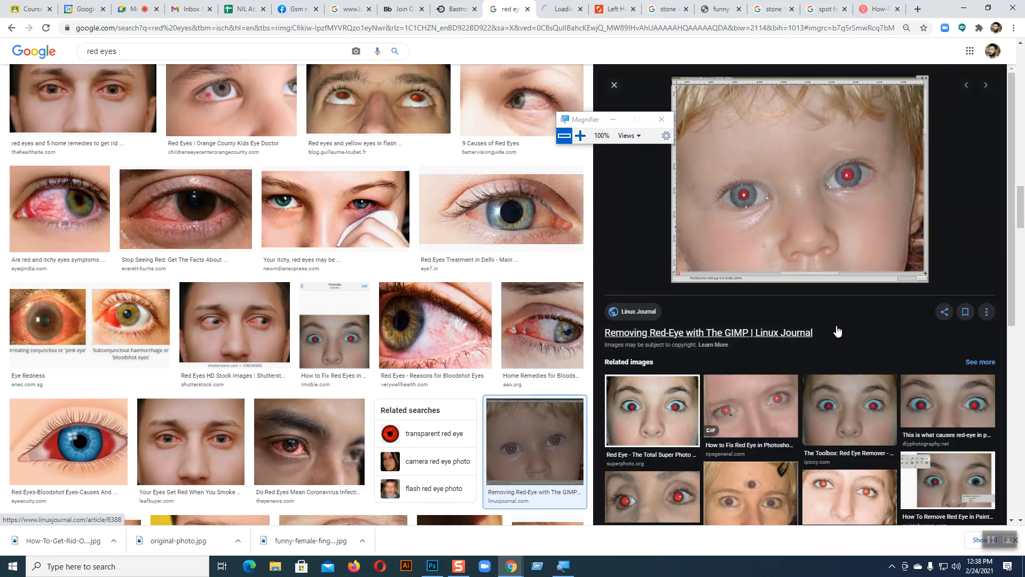
# Browse the "red eyes" image results and preview the flash-photography photo from Guillaume's Blog.
pyautogui.scroll(-5, 837, 331)
pyautogui.scroll(-10, 499, 329)
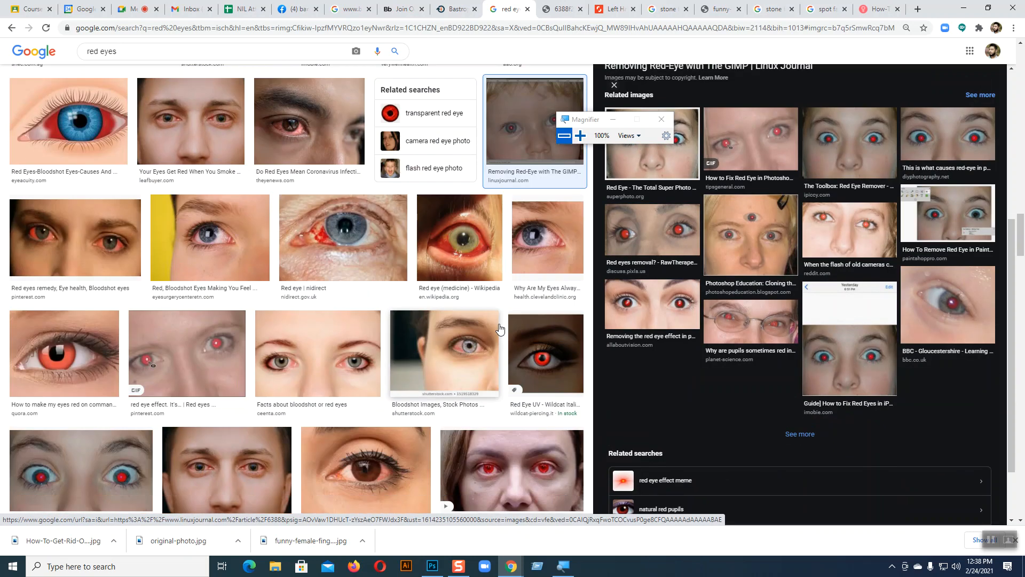
pyautogui.scroll(-10, 499, 328)
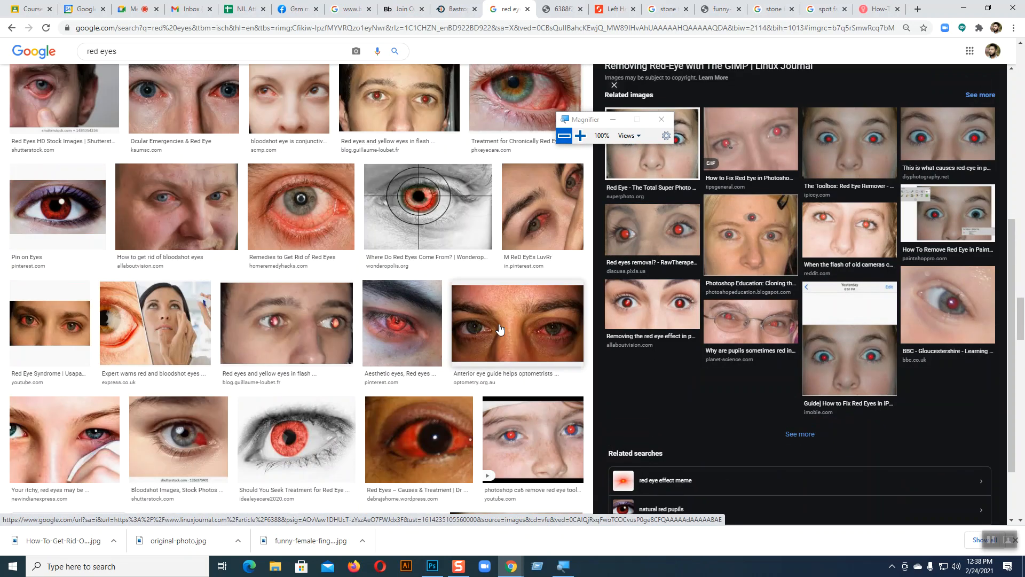
pyautogui.scroll(4, 499, 327)
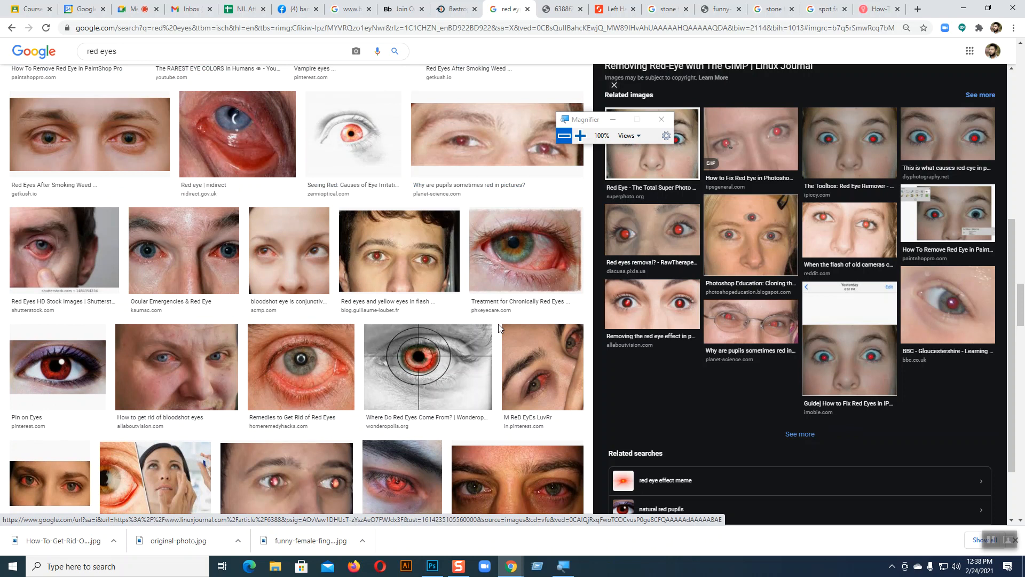
pyautogui.click(406, 274)
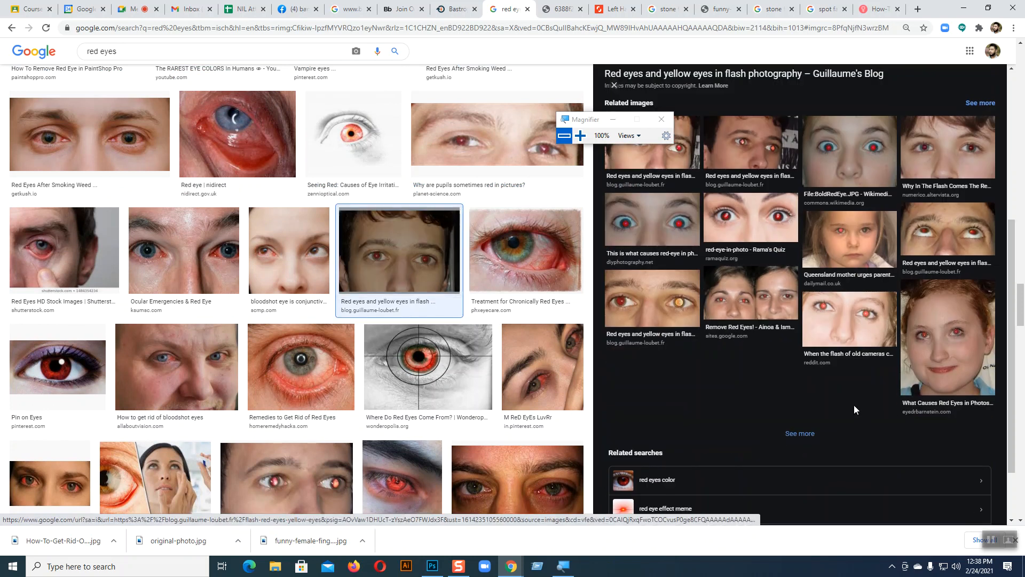
# Follow the related images to Photography Mad's photo of a boy with red eyes and an open mouth, and open that image in a new tab.
pyautogui.click(940, 371)
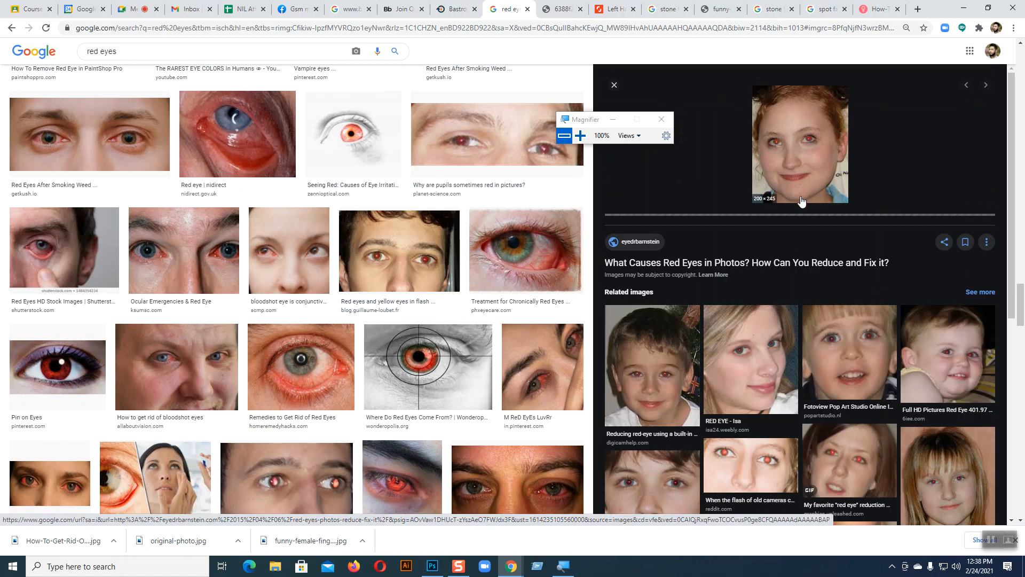
pyautogui.click(647, 411)
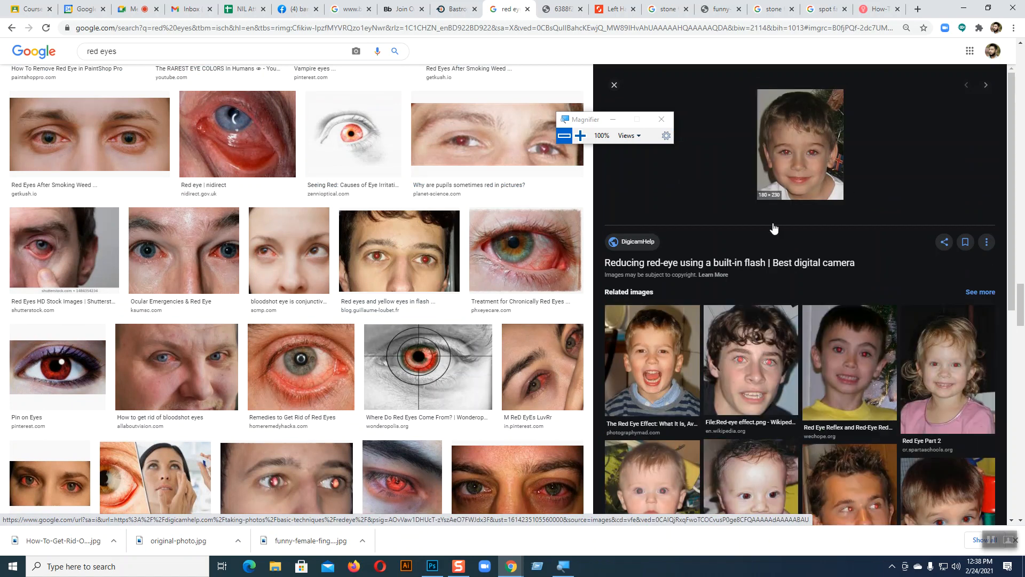
pyautogui.click(651, 388)
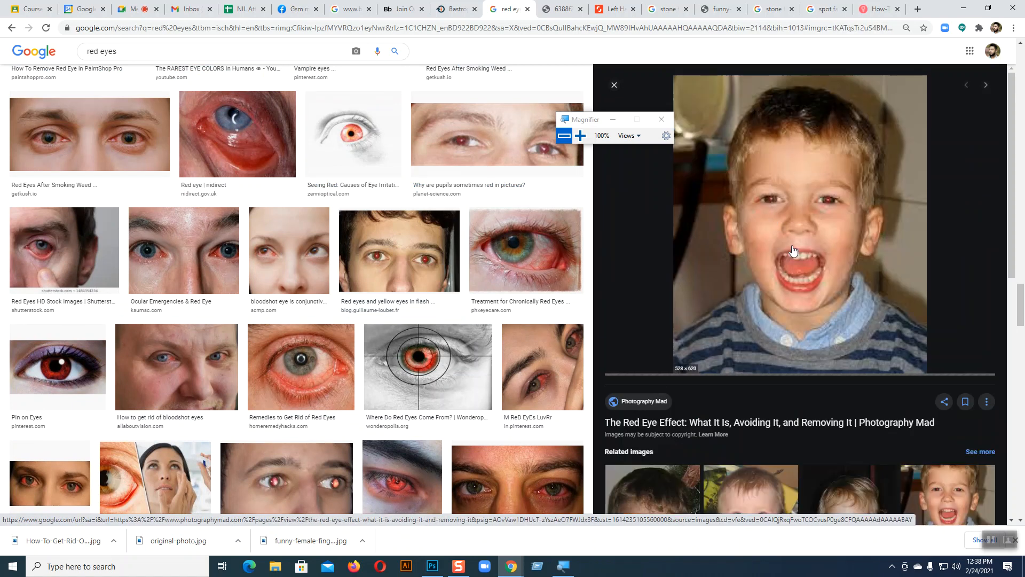
pyautogui.rightClick(793, 248)
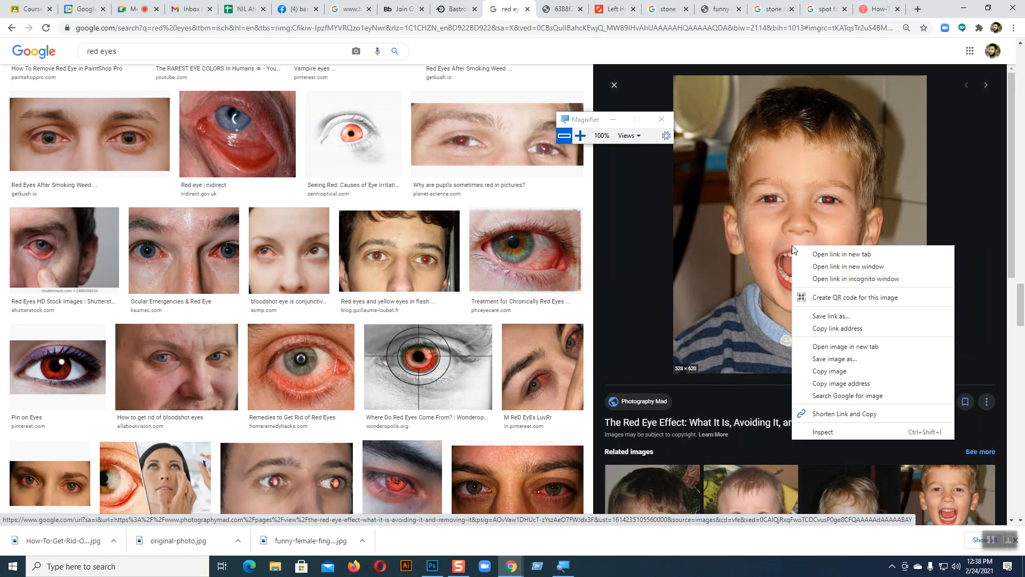
pyautogui.click(841, 347)
# Check the opened Linux Journal picture, then save the boy's photo from the Photography Mad tab to the desktop as red-eye-effect.
pyautogui.click(532, 9)
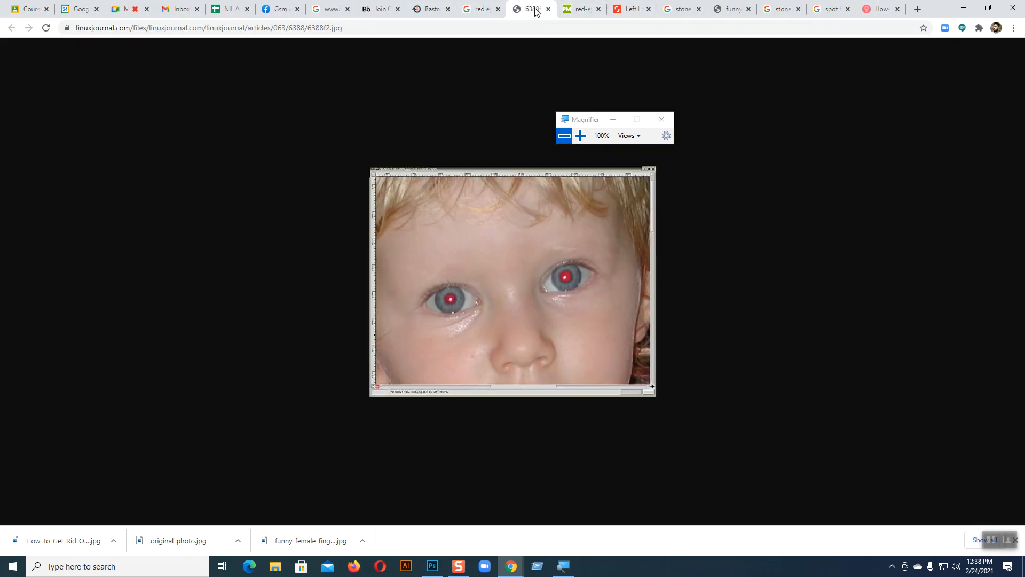
pyautogui.click(564, 8)
pyautogui.rightClick(508, 212)
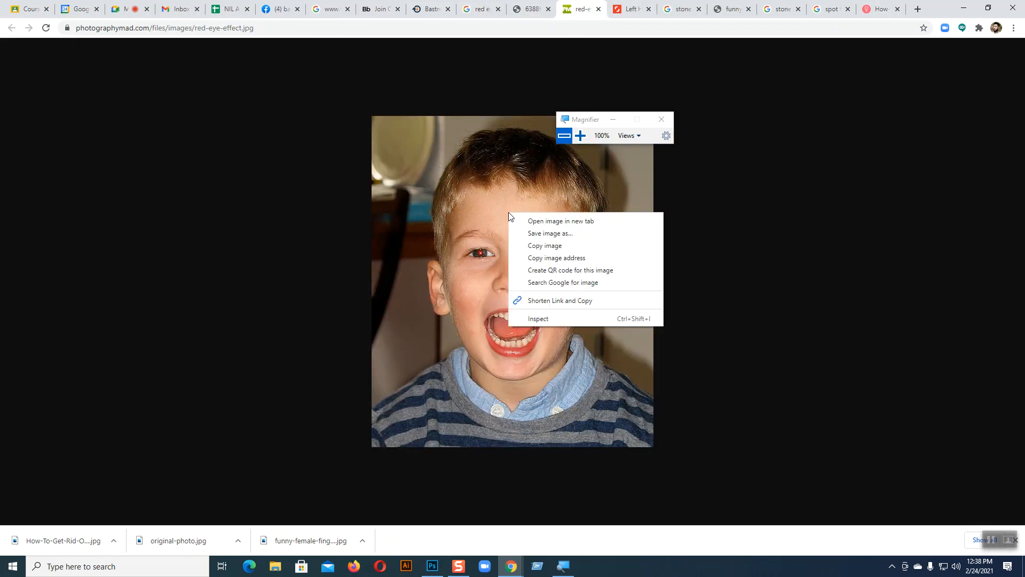
pyautogui.click(546, 233)
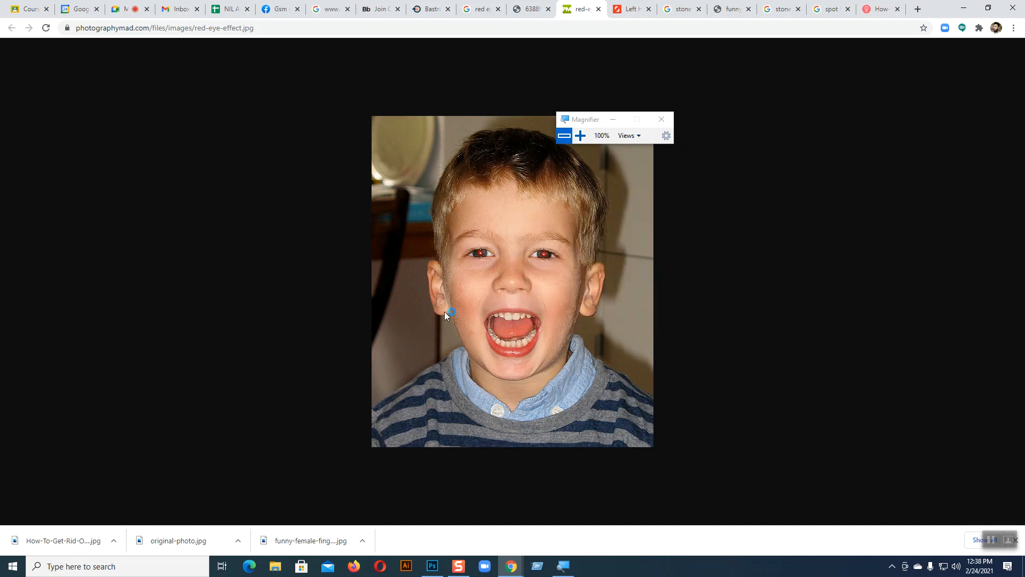
pyautogui.click(407, 351)
# Switch to Photoshop and open the red-eye-effect image from the Desktop folder.
pyautogui.click(433, 566)
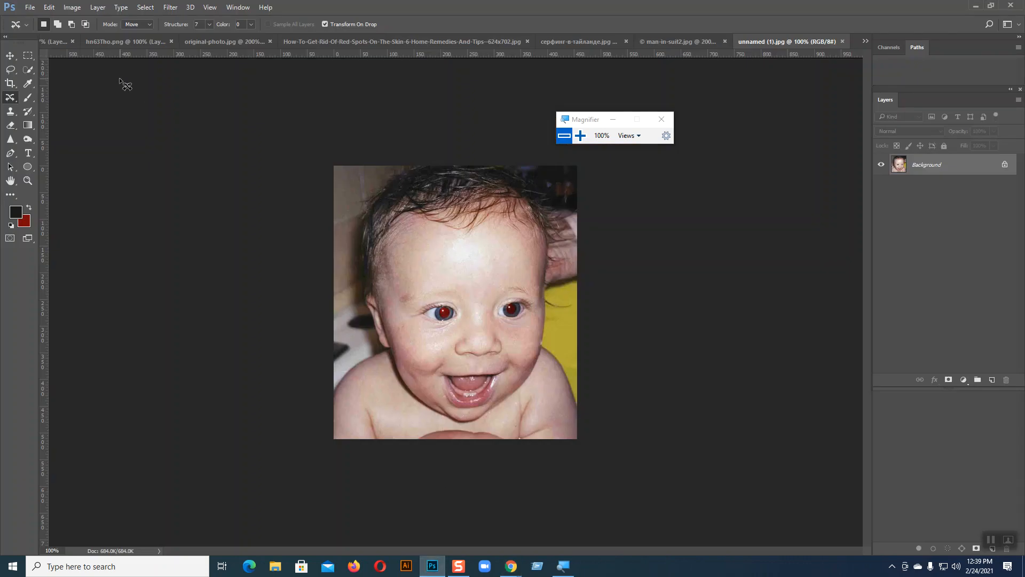
pyautogui.click(30, 8)
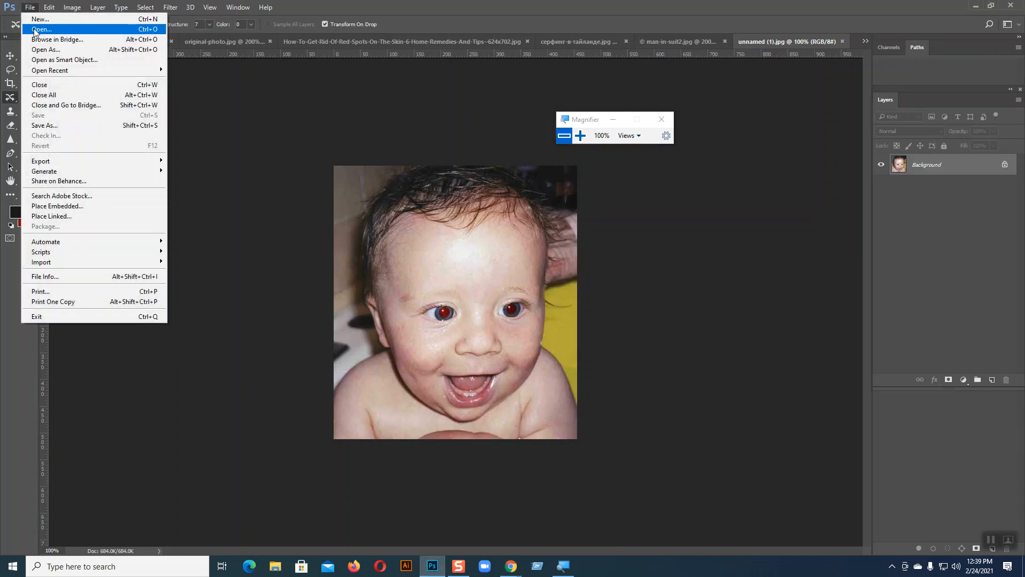
pyautogui.click(37, 29)
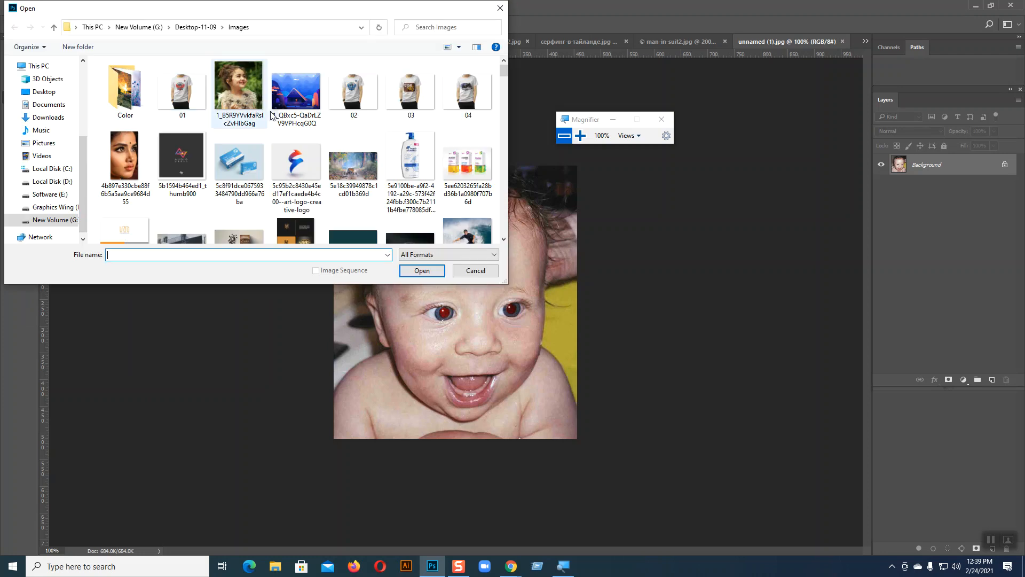
pyautogui.click(44, 92)
pyautogui.scroll(-5, 433, 163)
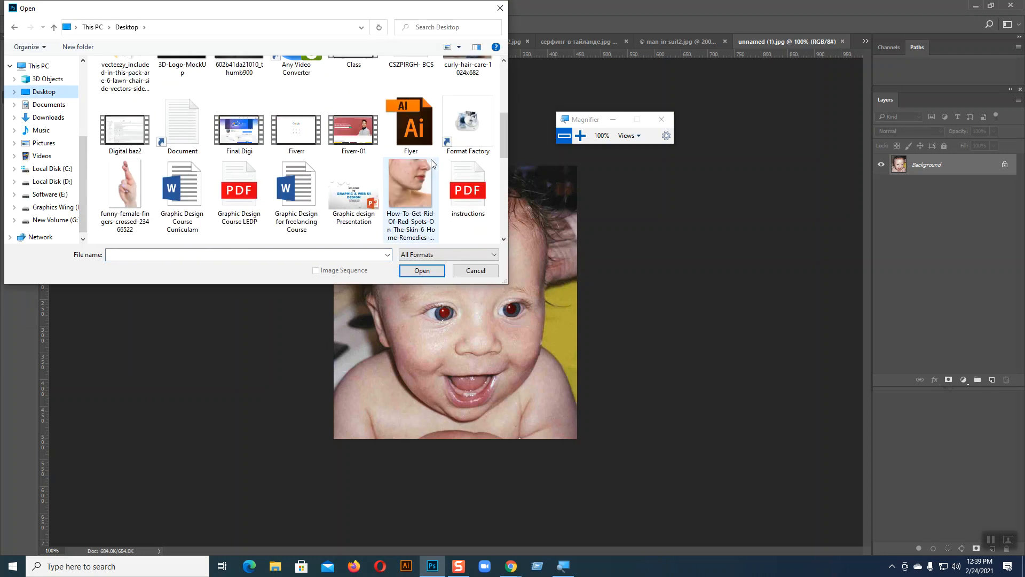
pyautogui.click(413, 190)
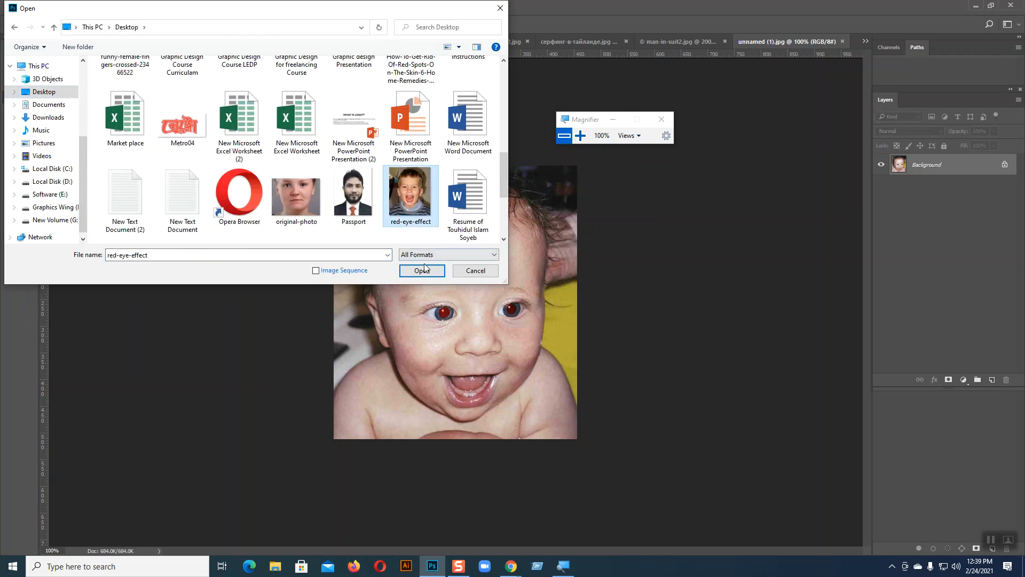
pyautogui.click(422, 271)
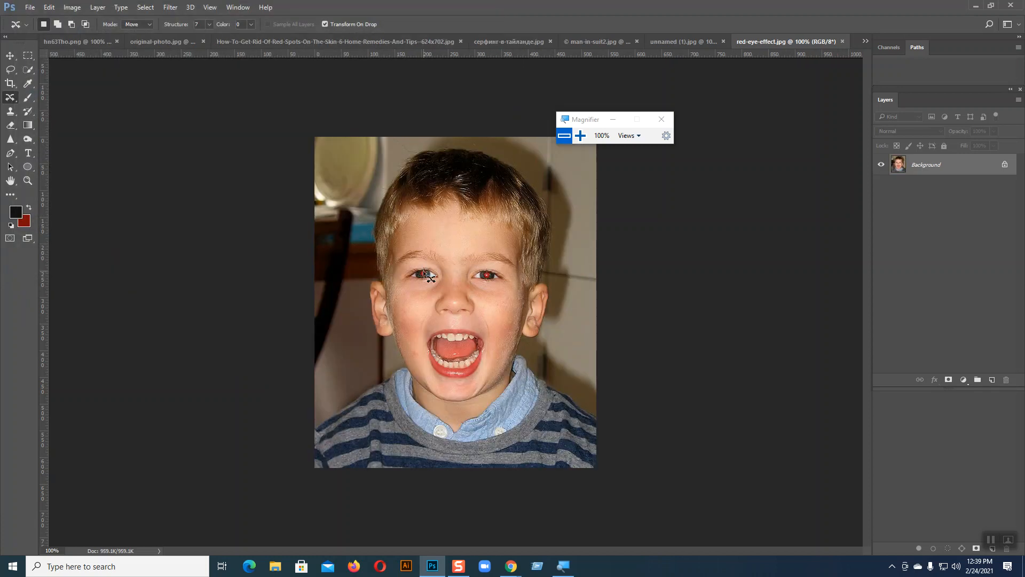
# Remove the red from both of the boy's pupils with the Red Eye Tool.
pyautogui.rightClick(14, 101)
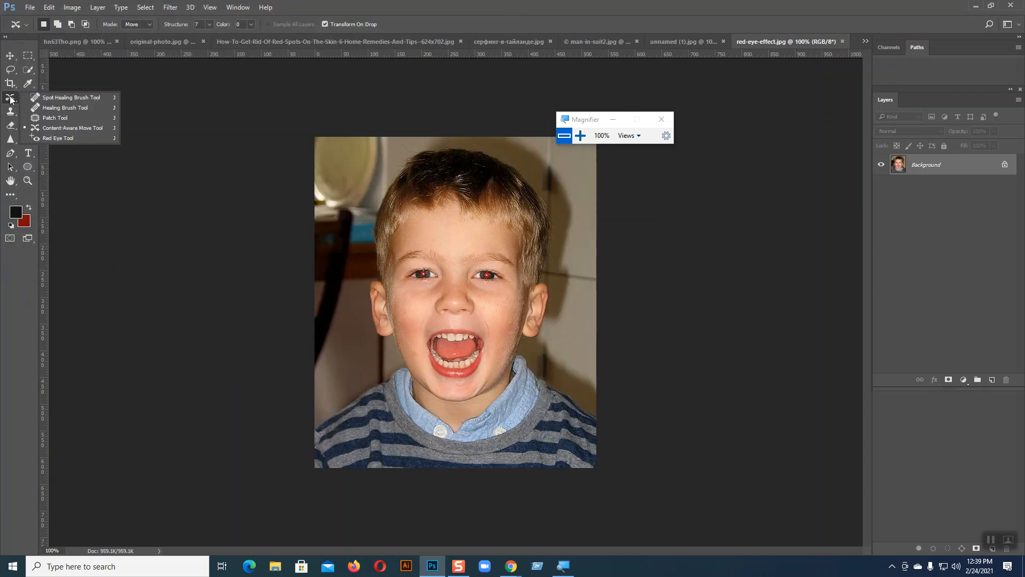
pyautogui.click(42, 135)
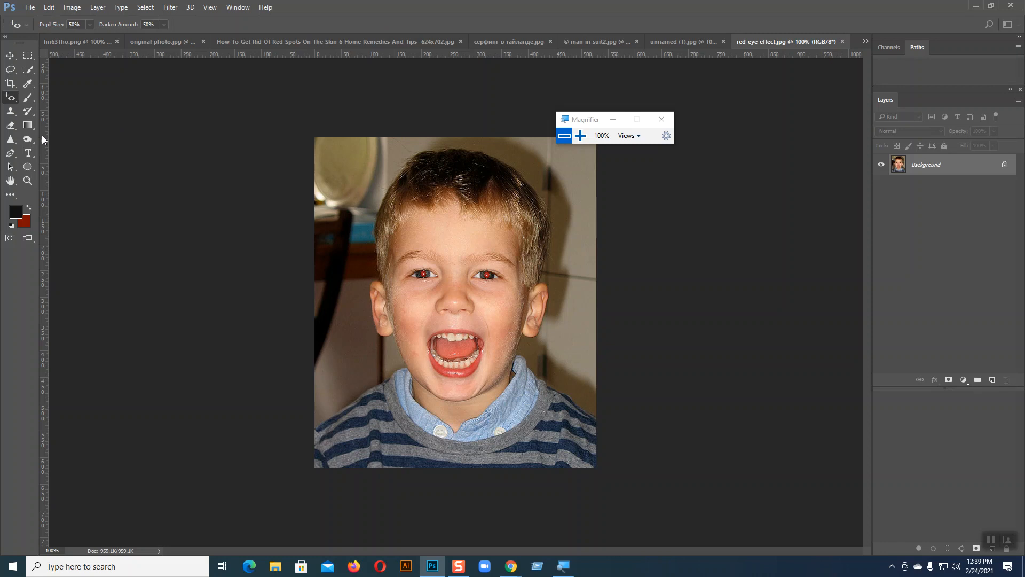
pyautogui.hotkey('ctrl', '+')
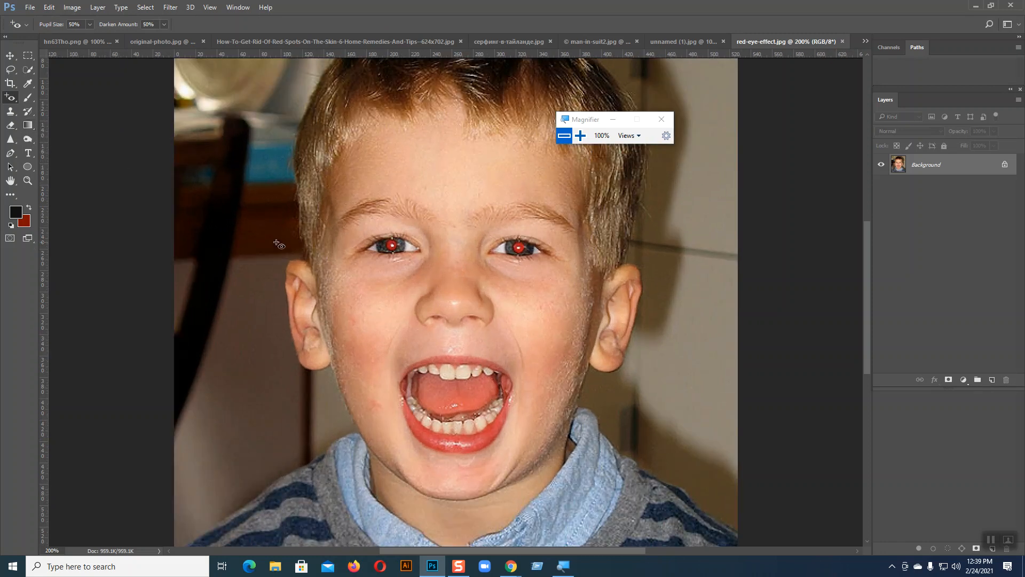
pyautogui.click(392, 245)
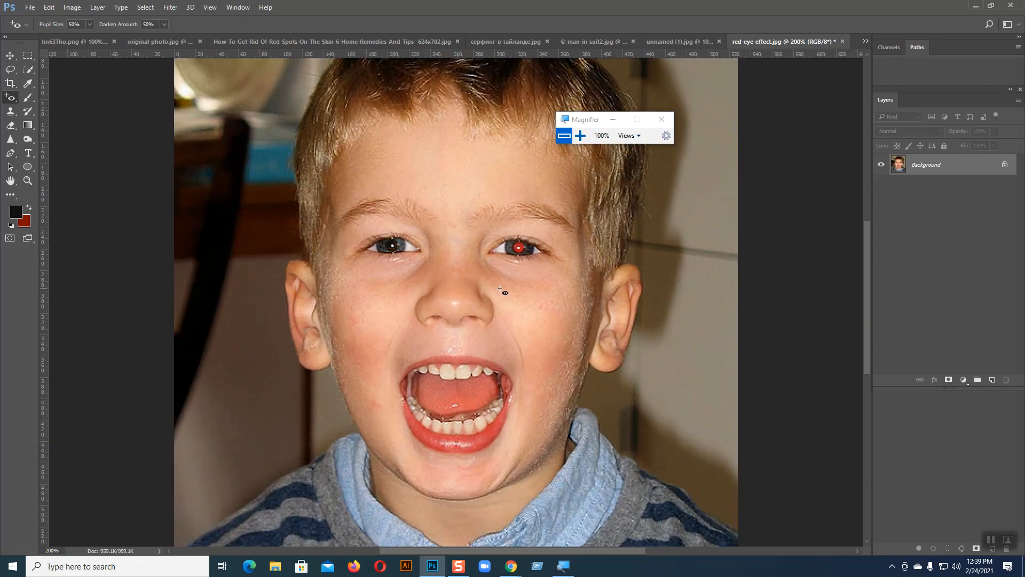
pyautogui.click(519, 248)
# Try the Red Eye Tool on the boy's lips and mouth corner, and undo those corrections.
pyautogui.click(520, 447)
pyautogui.click(504, 415)
pyautogui.click(403, 387)
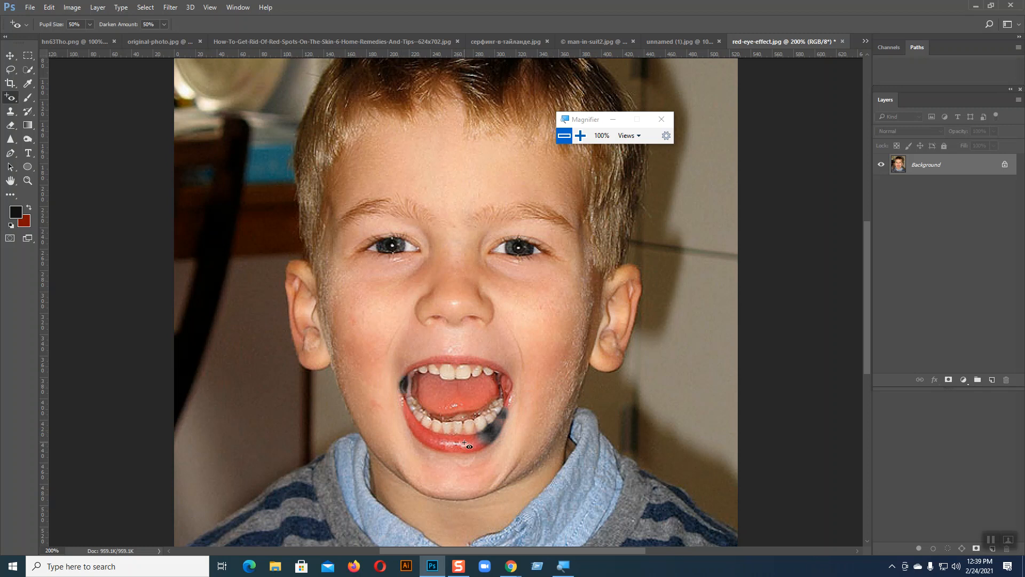
pyautogui.hotkey('ctrl', 'z')
pyautogui.hotkey('ctrl', 'z')
pyautogui.hotkey('ctrl', 'z')
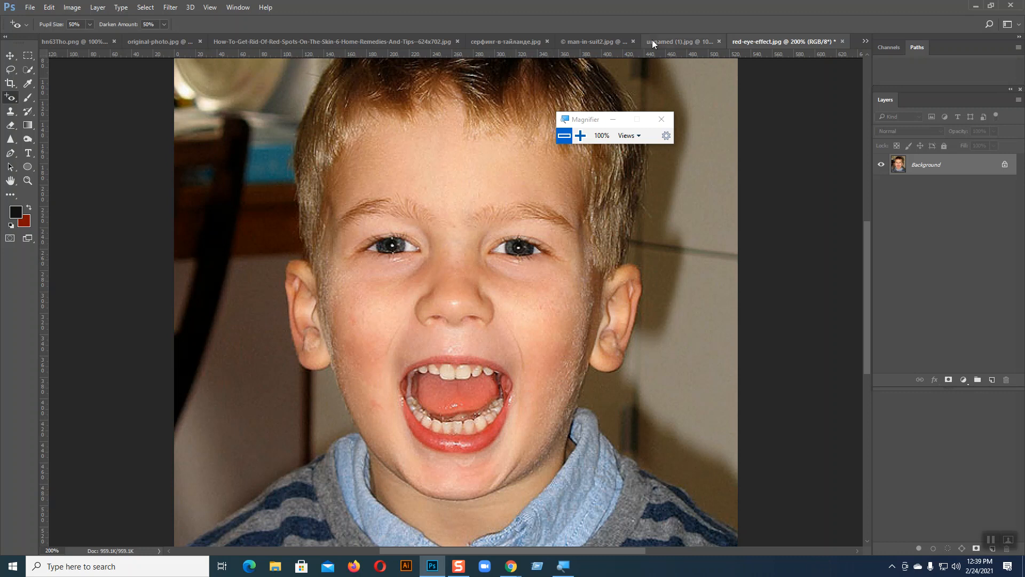
# Remove the red from both of the baby's pupils in unnamed (1).jpg with the Red Eye Tool.
pyautogui.click(683, 39)
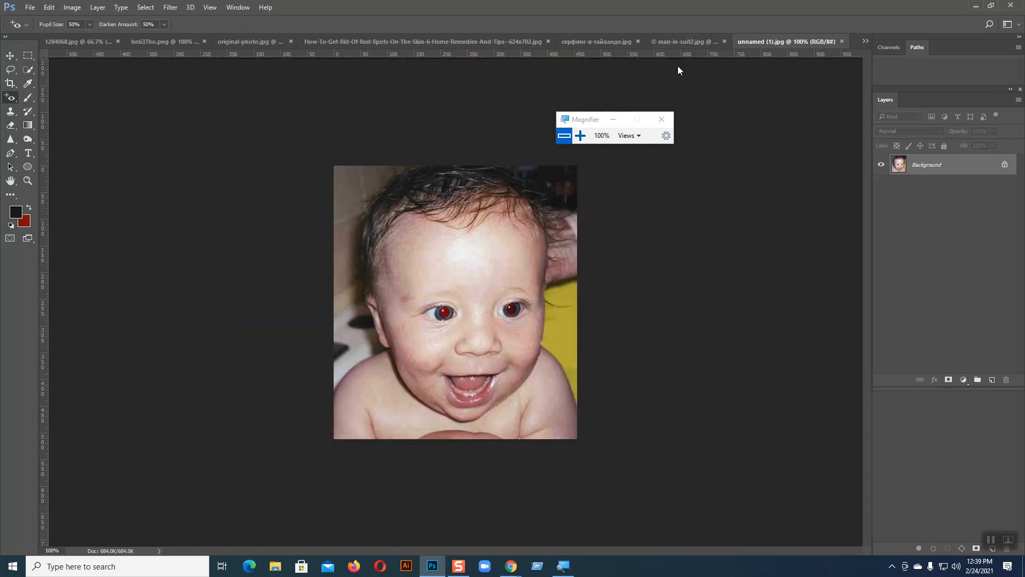
pyautogui.click(447, 314)
pyautogui.click(513, 310)
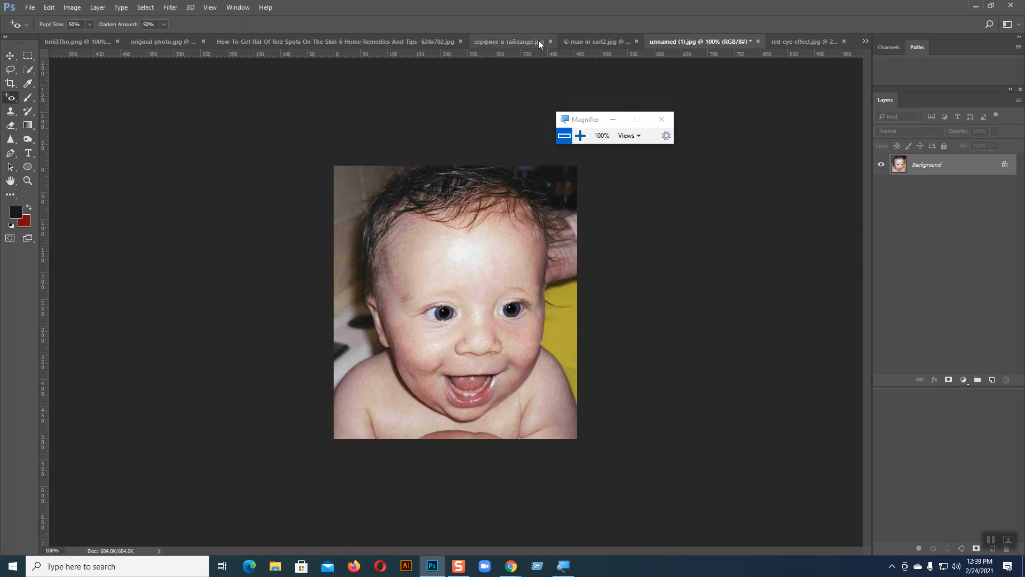
# Apply the Red Eye Tool to both of the man's eyes in man-in-suit2.jpg.
pyautogui.click(601, 43)
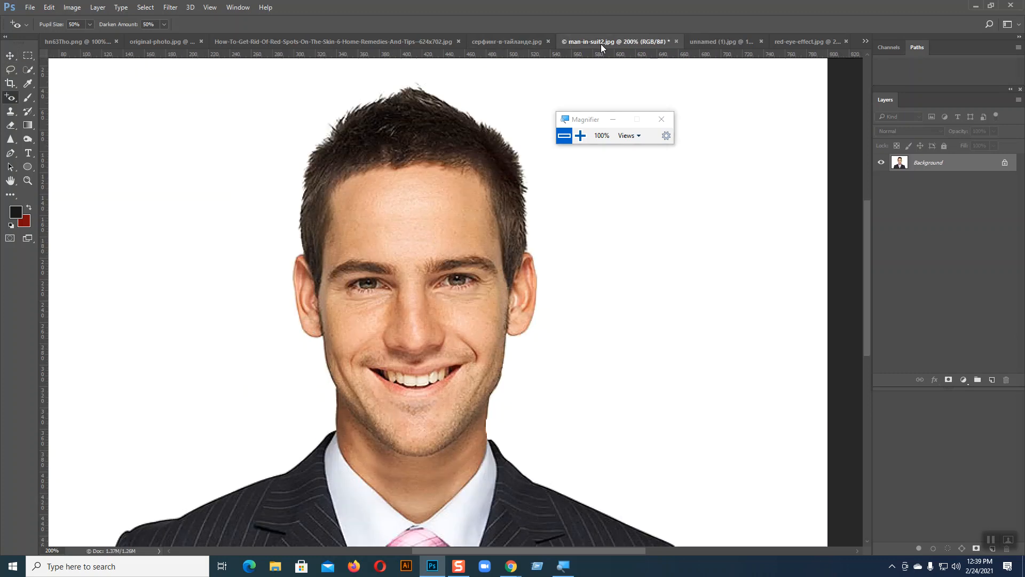
pyautogui.click(458, 279)
pyautogui.click(367, 286)
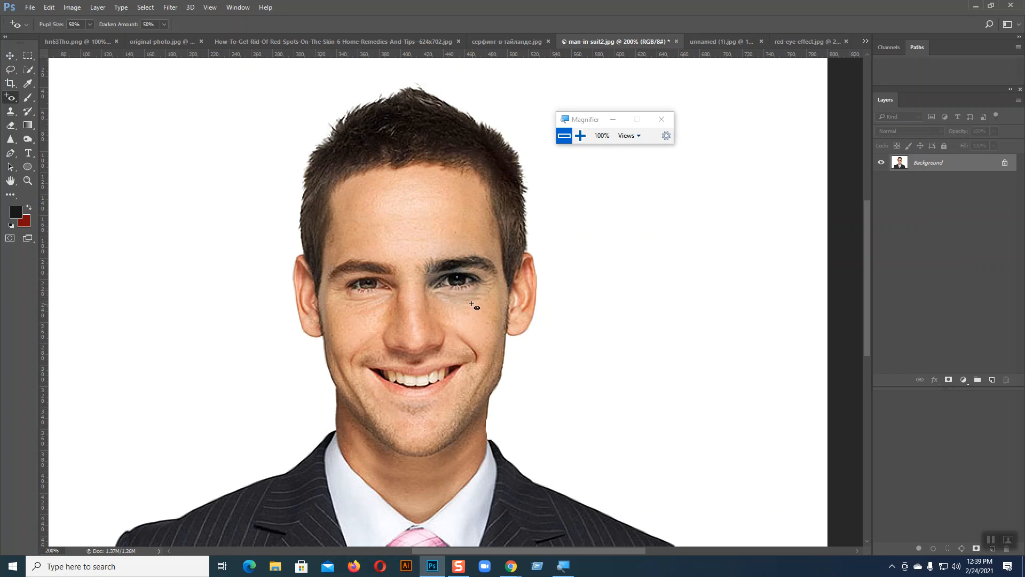
pyautogui.click(382, 288)
# Close the baby, man-in-suit2, red-eye-effect, surfing and red-spots skin photos, discarding their changes.
pyautogui.click(713, 38)
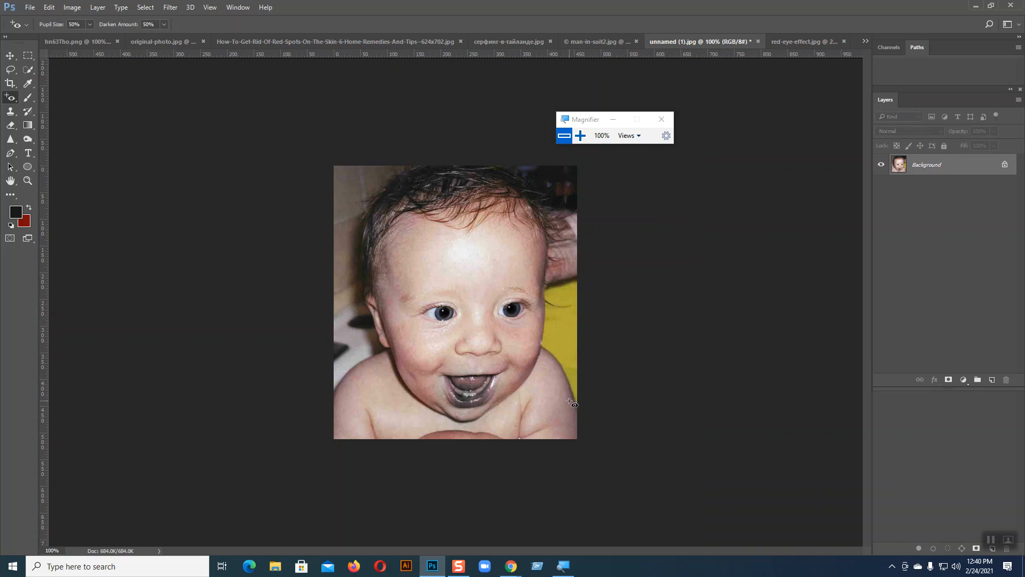
pyautogui.click(12, 55)
pyautogui.click(759, 42)
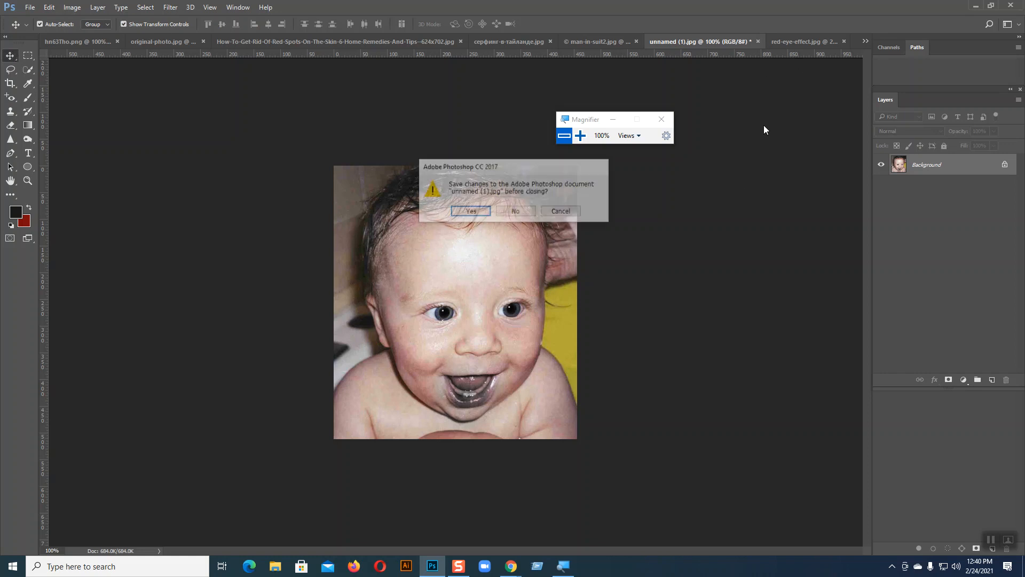
pyautogui.click(519, 210)
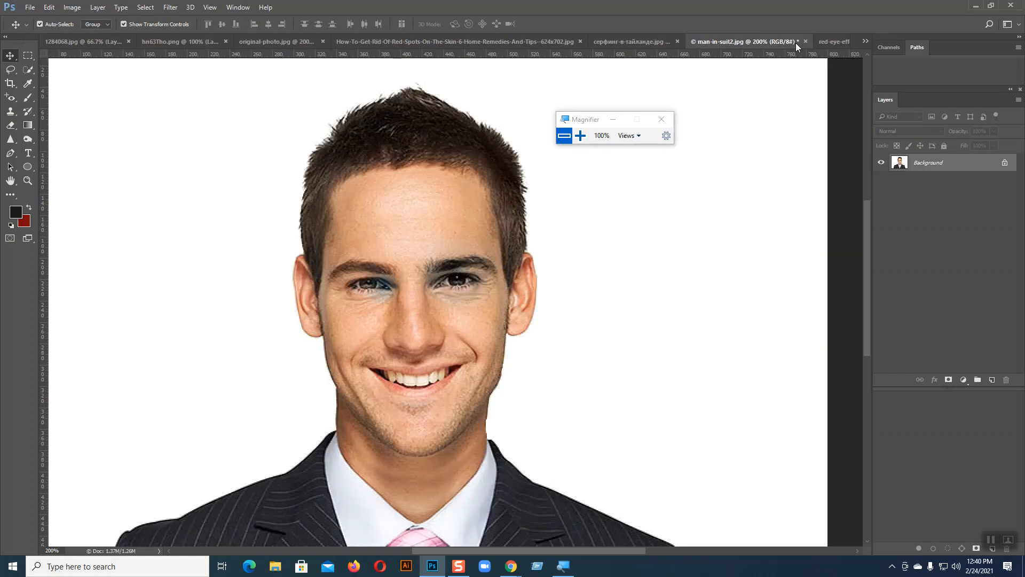
pyautogui.click(808, 41)
pyautogui.click(519, 210)
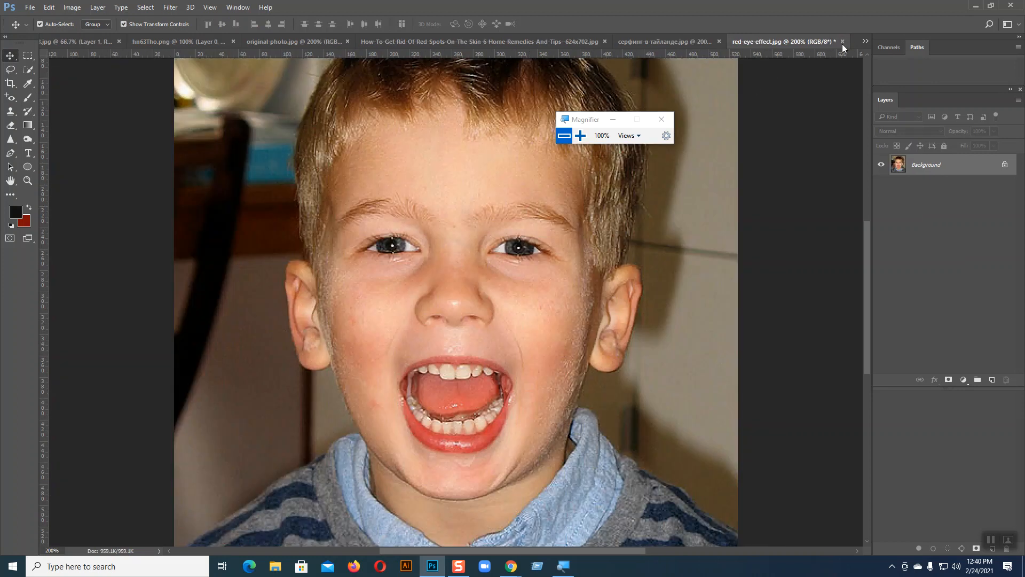
pyautogui.click(843, 42)
pyautogui.click(515, 212)
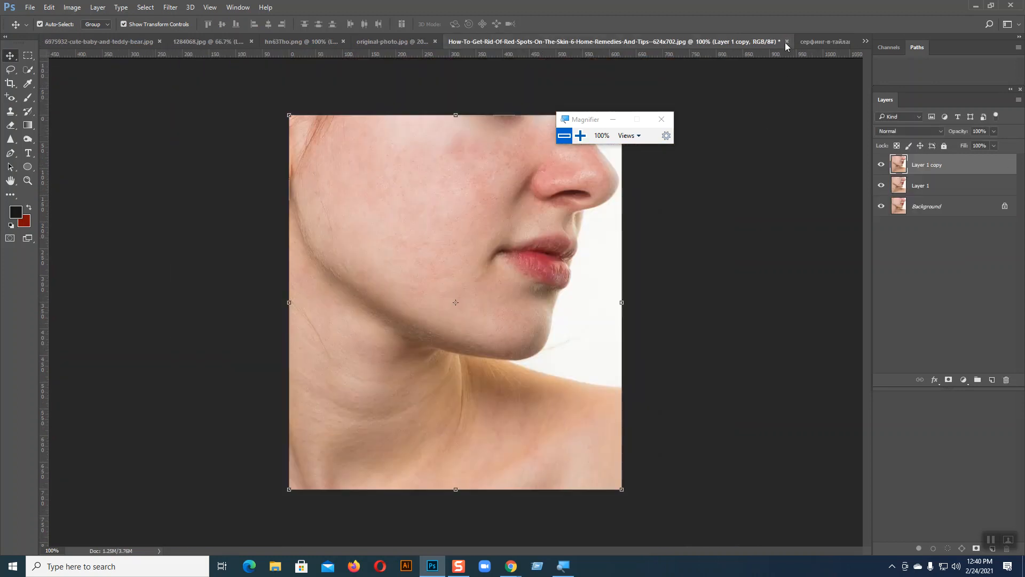
pyautogui.click(809, 43)
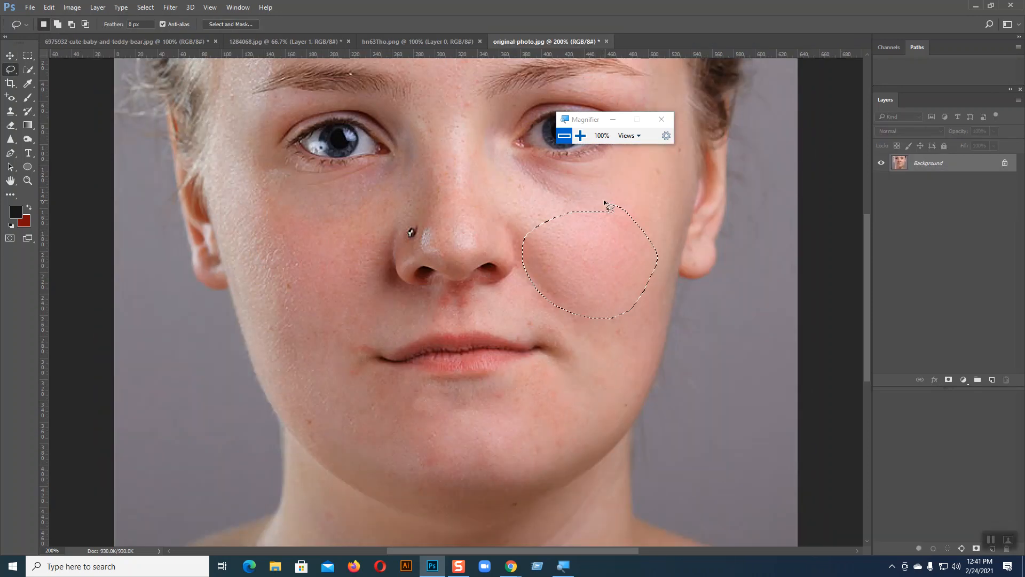
# Copy the lasso-selected cheek area of original-photo.jpg to a new layer and hide the Background layer.
pyautogui.hotkey('ctrl', 'j')
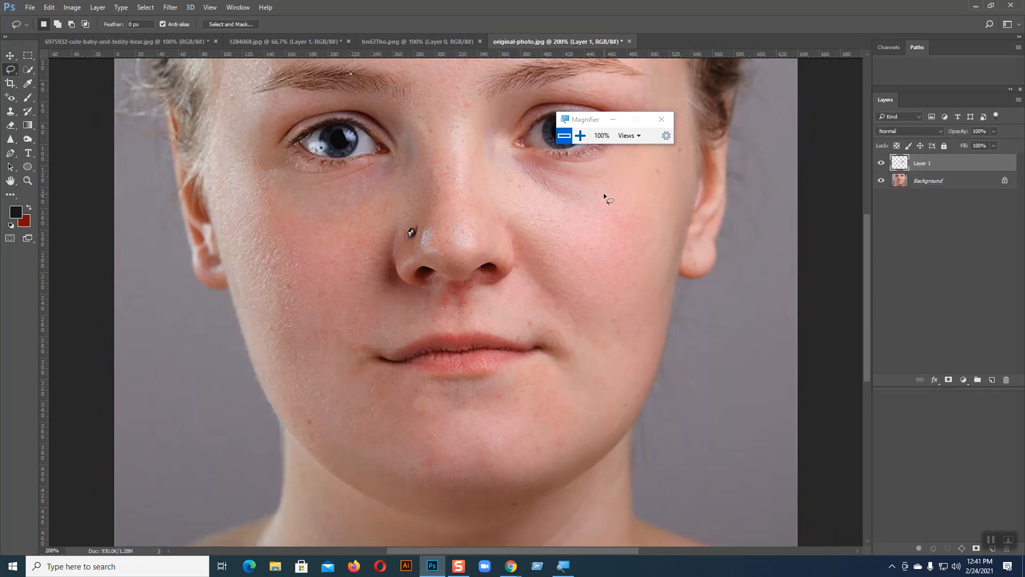
pyautogui.click(881, 181)
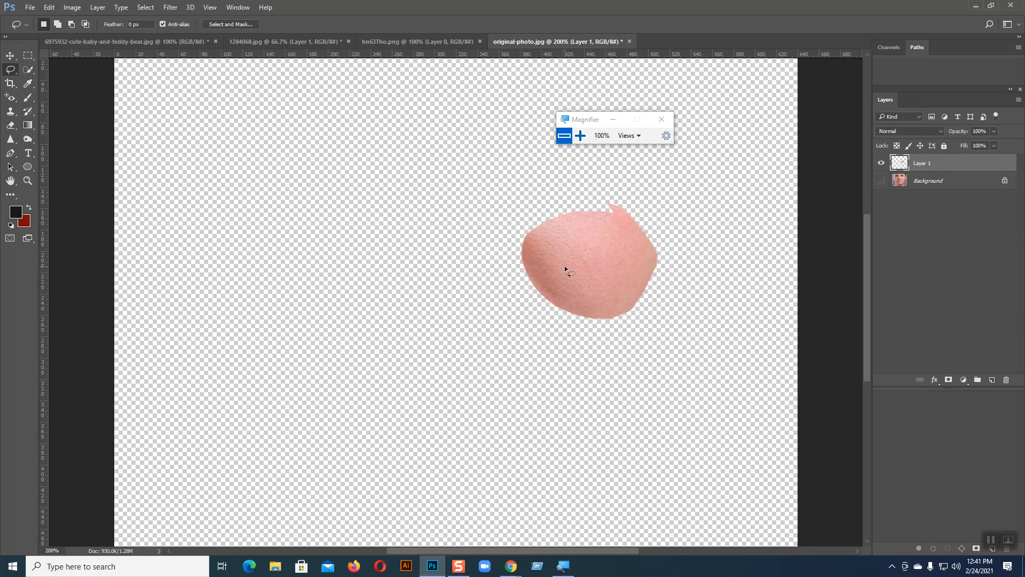
# Clone the cheek patch onto an empty area of Layer 1 with the Clone Stamp tool.
pyautogui.click(10, 111)
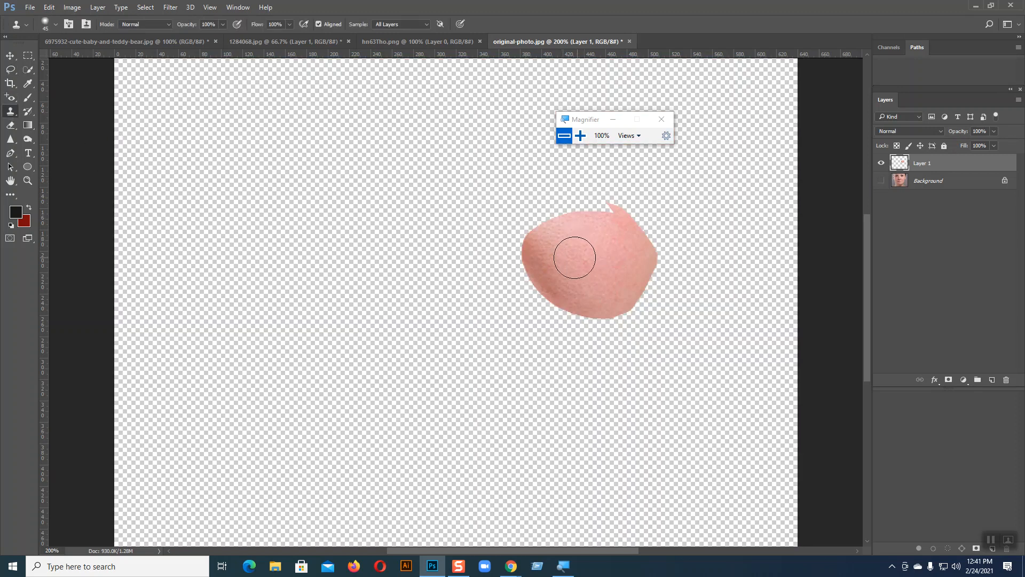
pyautogui.keyDown('alt'); pyautogui.click(537, 248); pyautogui.keyUp('alt')
pyautogui.moveTo(368, 156)
pyautogui.mouseDown()
pyautogui.moveTo(341, 154)
pyautogui.moveTo(373, 166)
pyautogui.moveTo(407, 155)
pyautogui.moveTo(332, 177)
pyautogui.moveTo(467, 125)
pyautogui.moveTo(359, 208)
pyautogui.moveTo(361, 137)
pyautogui.moveTo(327, 216)
pyautogui.moveTo(388, 143)
pyautogui.moveTo(355, 224)
pyautogui.moveTo(398, 152)
pyautogui.moveTo(314, 209)
pyautogui.moveTo(317, 176)
pyautogui.moveTo(363, 161)
pyautogui.moveTo(344, 197)
pyautogui.moveTo(379, 135)
pyautogui.moveTo(413, 193)
pyautogui.mouseUp()
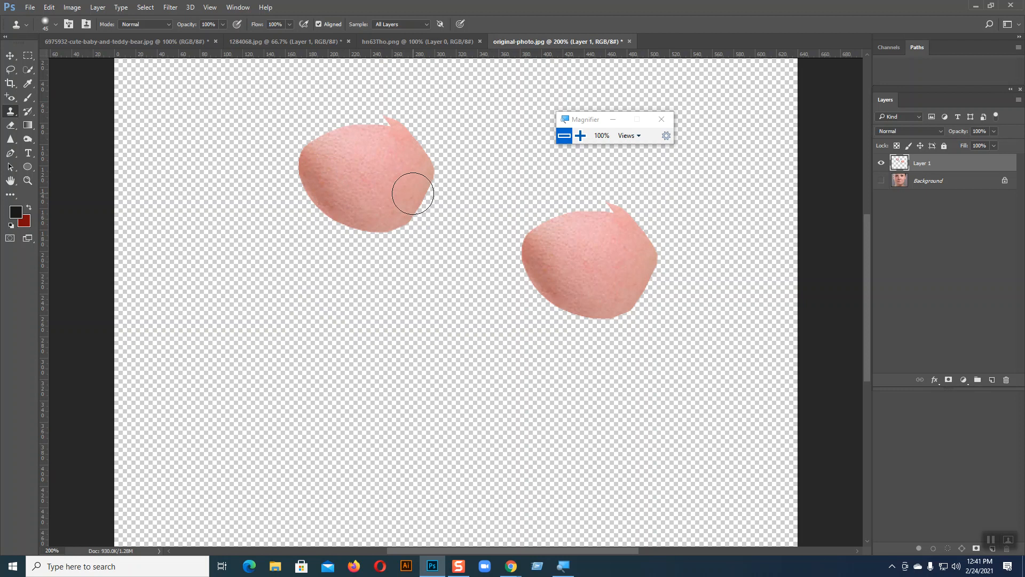
# Undo the cloned patch and the copied layer in original-photo.jpg, and clear the cheek selection.
pyautogui.hotkey('ctrl', 'z')
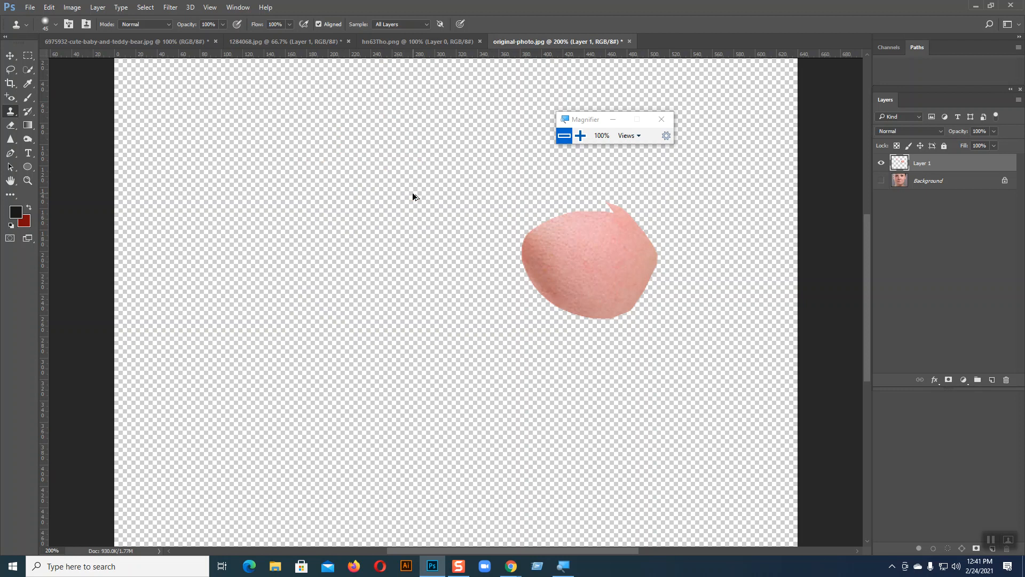
pyautogui.hotkey('ctrl', 'z')
pyautogui.hotkey('ctrl', 'z')
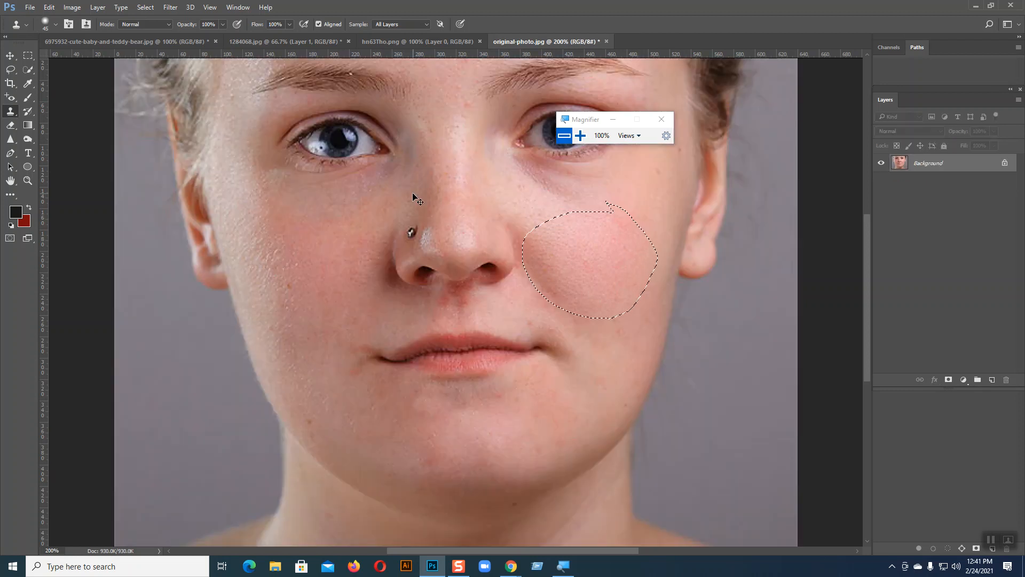
pyautogui.click(28, 56)
pyautogui.click(552, 187)
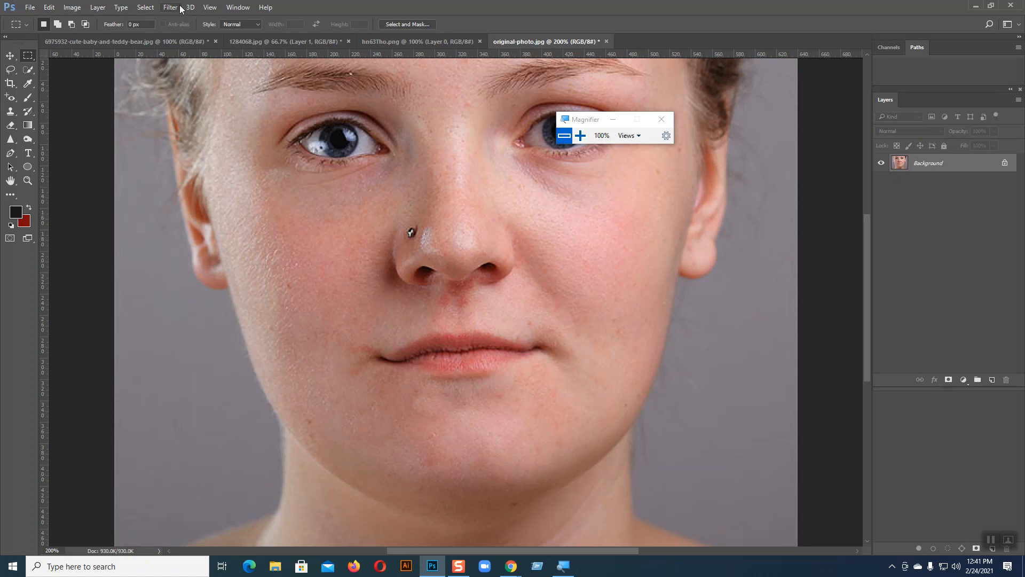
# Open 13-sea-beach-sand-wallpaper.jpeg and move the Magnifier window clear of the photo.
pyautogui.click(10, 56)
pyautogui.click(31, 7)
pyautogui.click(36, 27)
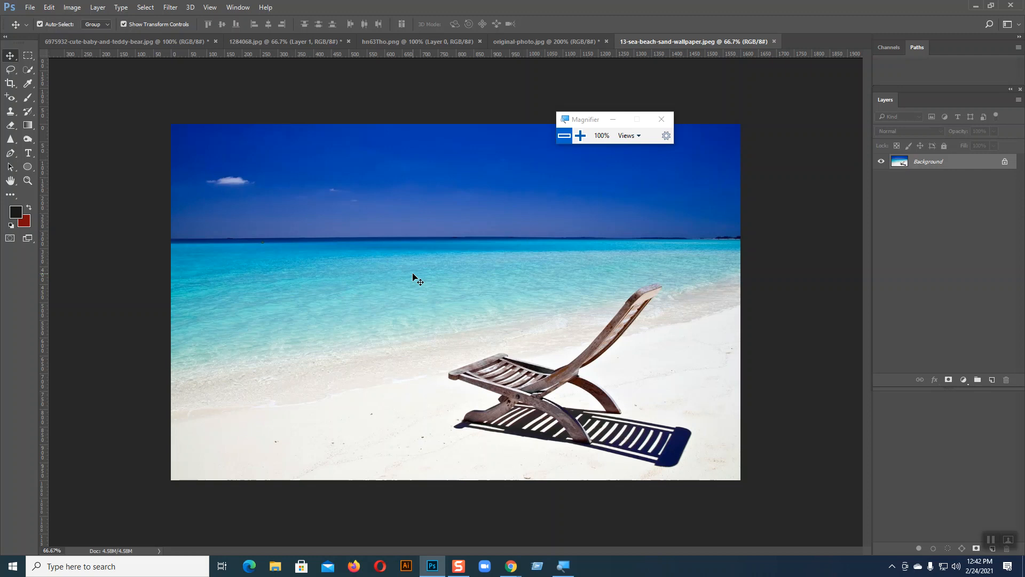
pyautogui.moveTo(574, 125); pyautogui.dragTo(511, 96)
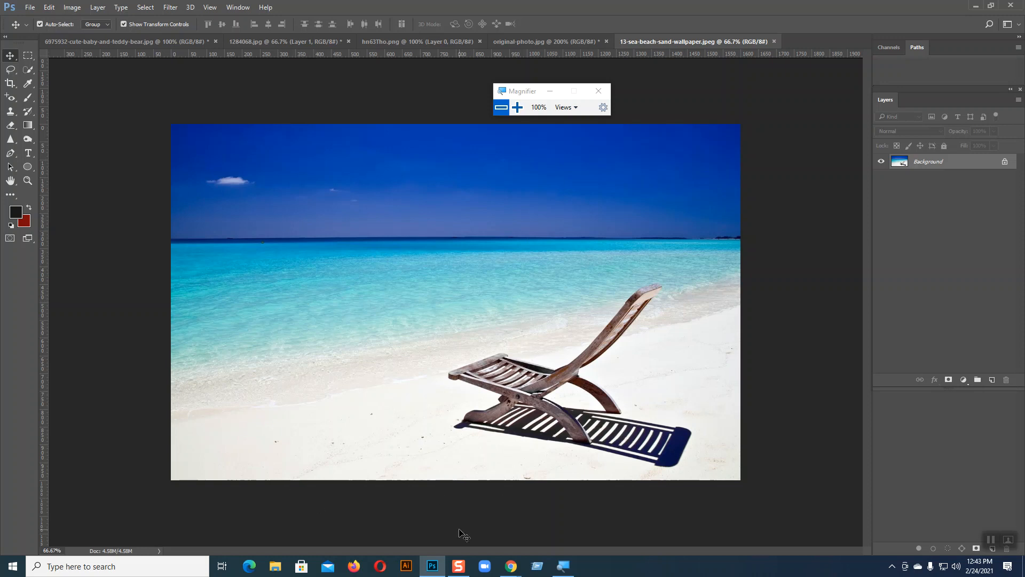
# Switch to Chrome and search Google Images for "sea beach" in a new tab.
pyautogui.click(510, 566)
pyautogui.click(475, 534)
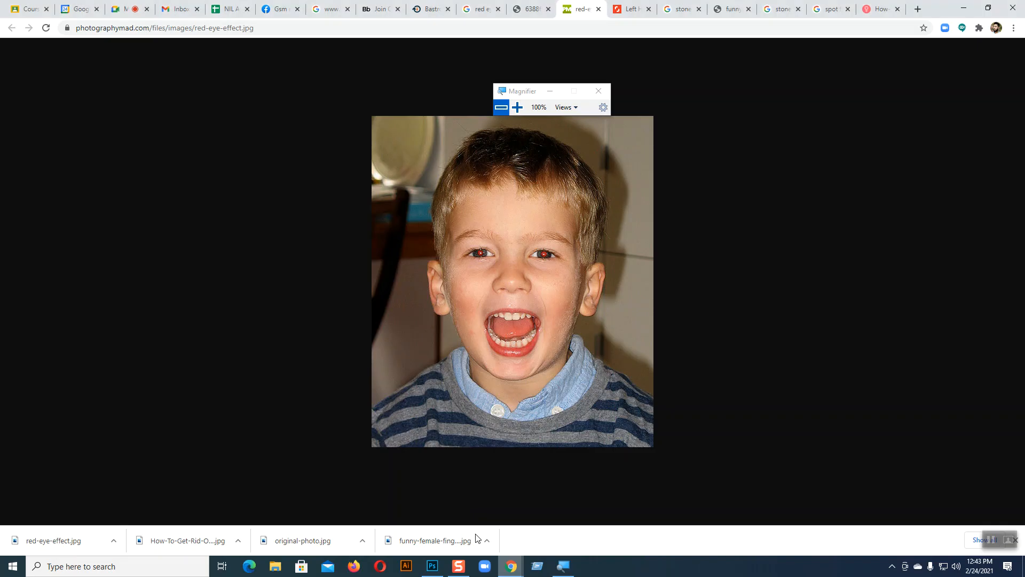
pyautogui.click(926, 9)
pyautogui.click(443, 224)
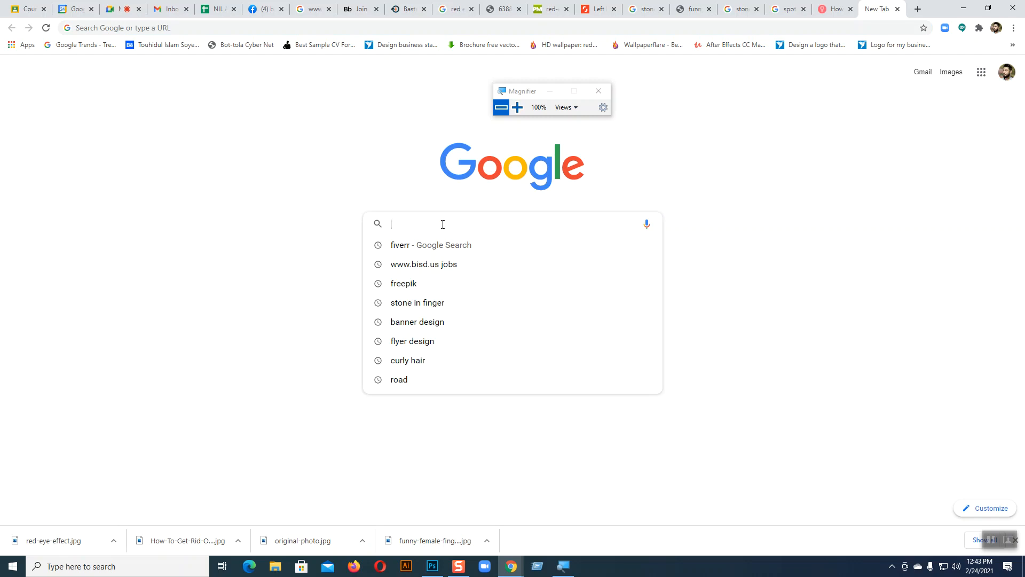
pyautogui.write('Sea')
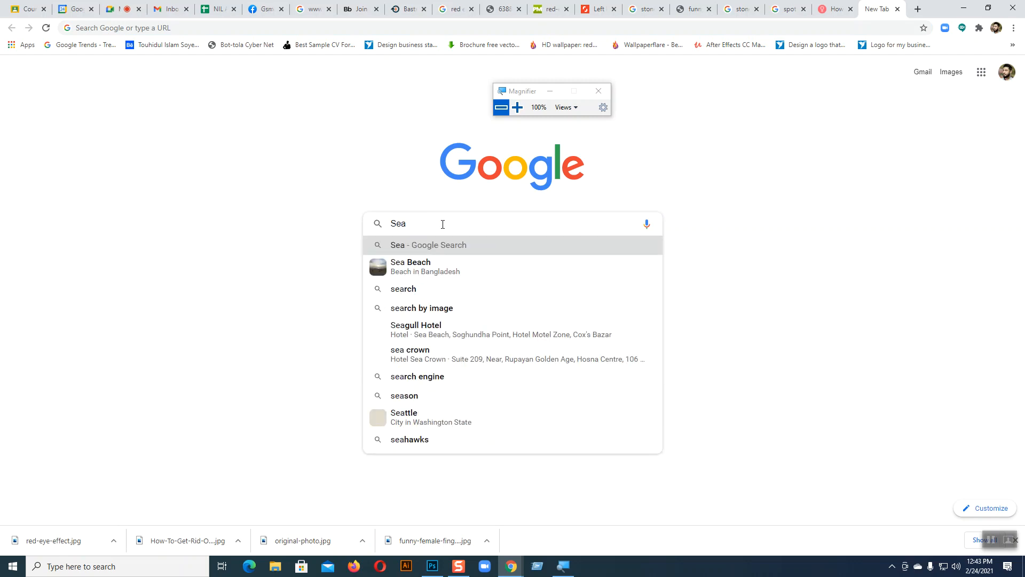
pyautogui.click(425, 267)
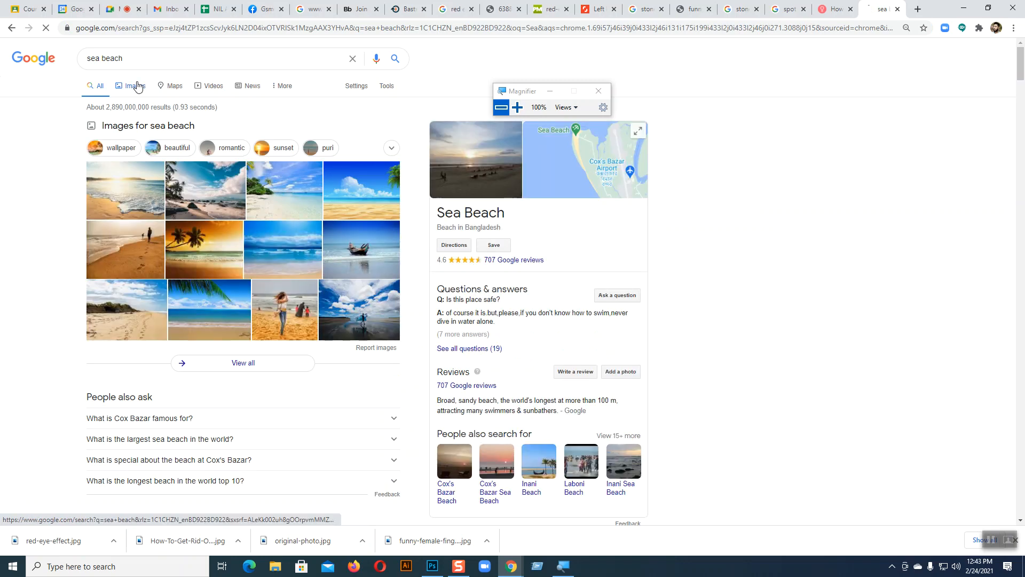
pyautogui.click(135, 86)
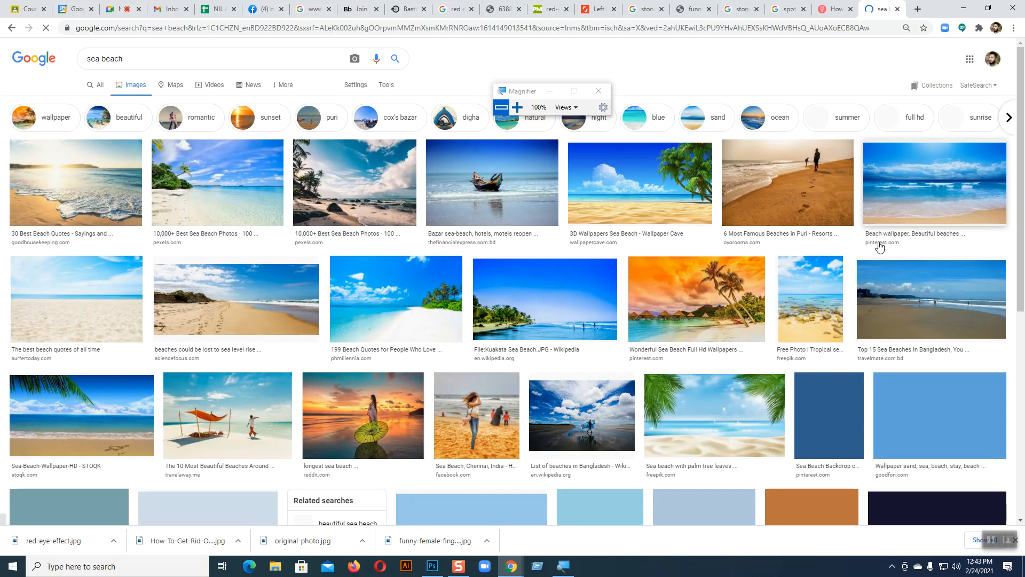
# Preview the orange sunset beach, the Wallpaper Cave 3D sea beach and the AliExpress coconut tree mural images.
pyautogui.click(731, 303)
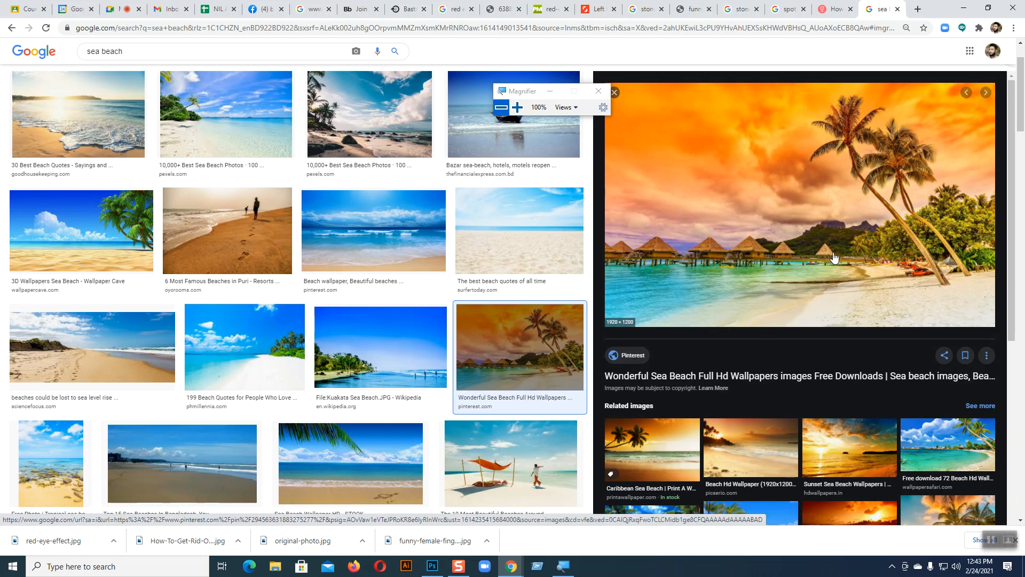
pyautogui.scroll(-1, 395, 446)
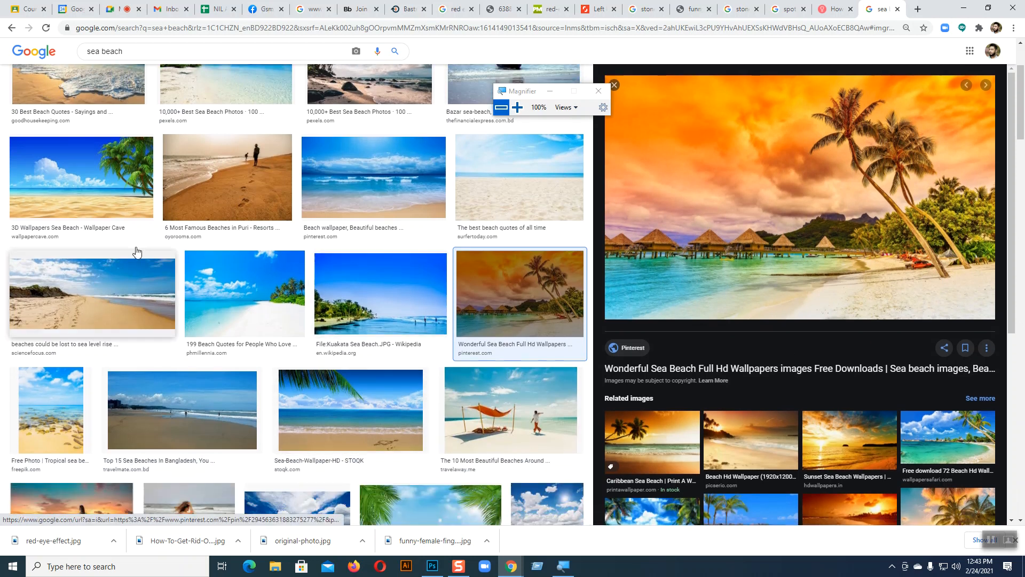
pyautogui.click(80, 182)
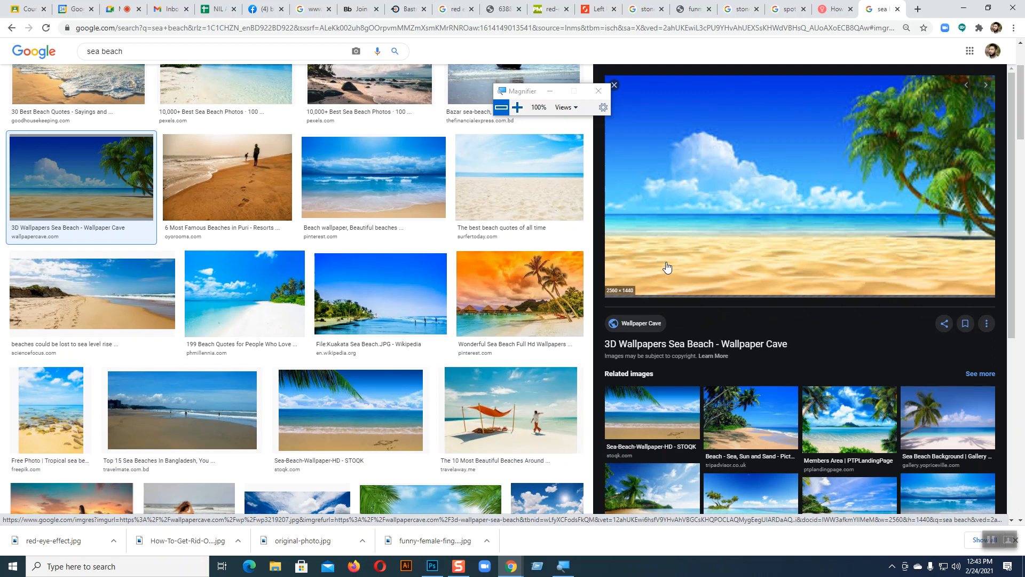
pyautogui.scroll(-3, 637, 374)
pyautogui.scroll(-3, 637, 373)
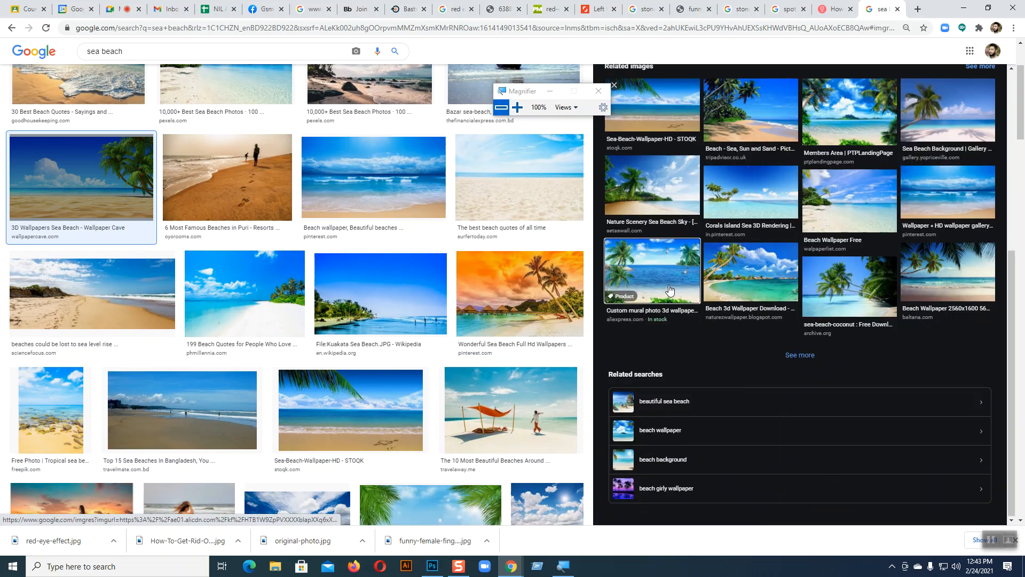
pyautogui.click(653, 270)
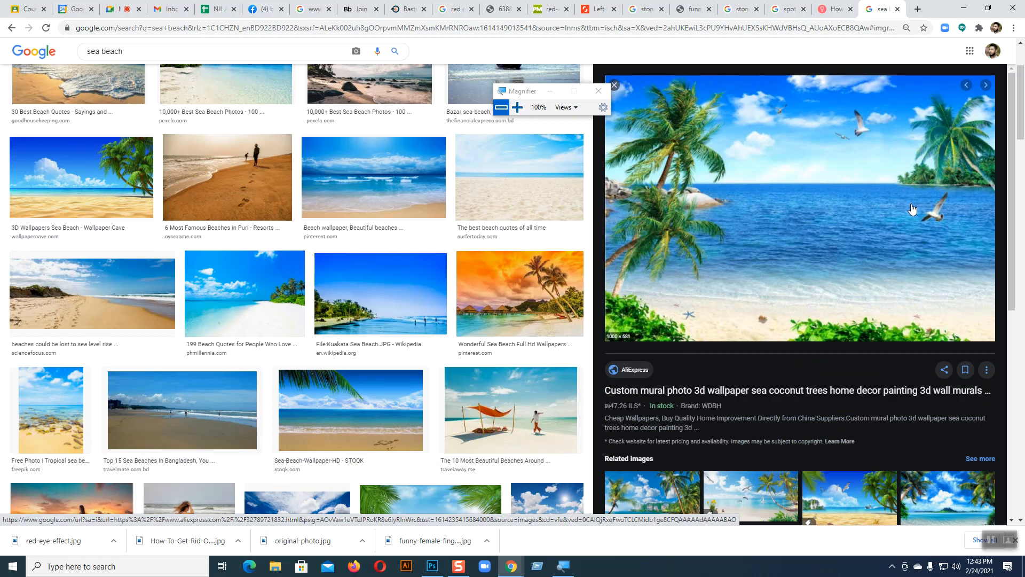
# Check the open beach chair photo in Photoshop, and browse further through the sea beach image results in Chrome.
pyautogui.click(433, 566)
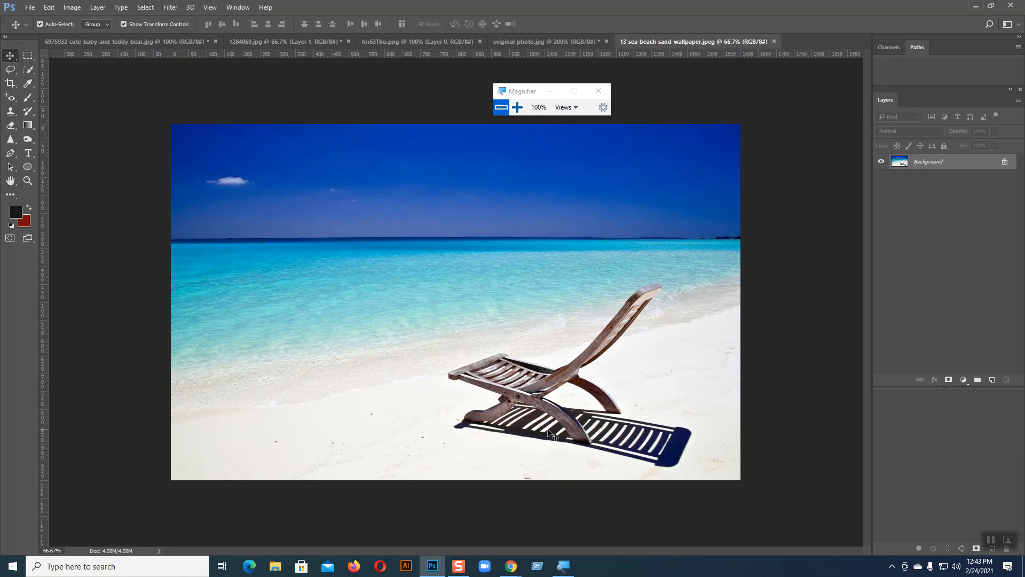
pyautogui.click(511, 567)
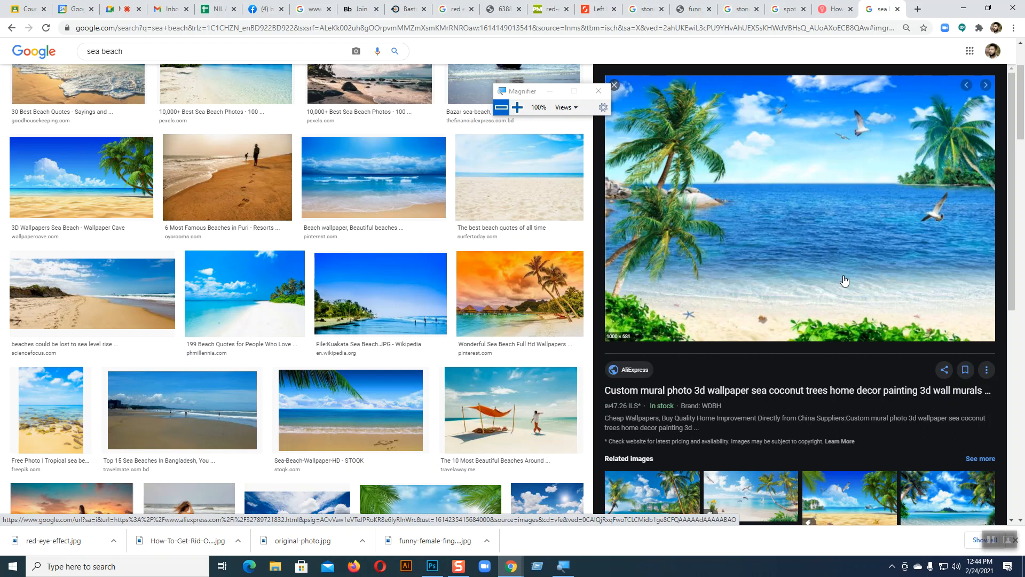
pyautogui.scroll(3, 844, 280)
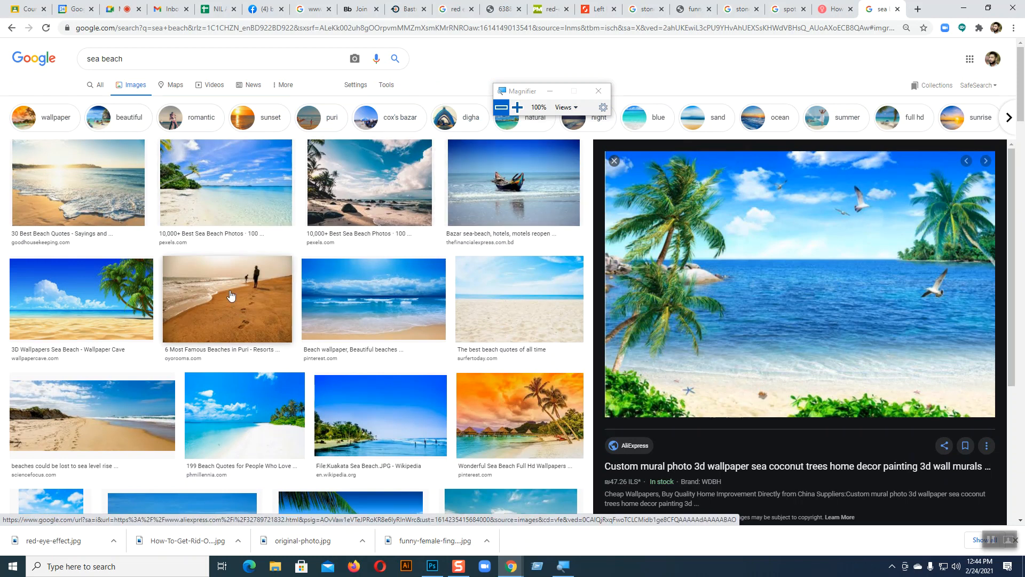
pyautogui.scroll(-5, 536, 341)
pyautogui.scroll(-4, 672, 354)
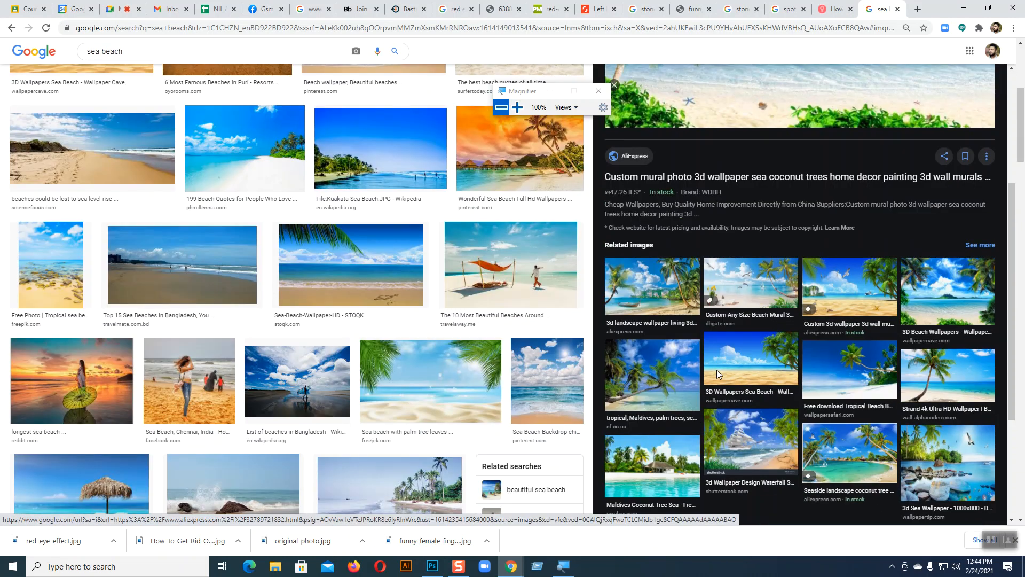
pyautogui.scroll(-2, 729, 380)
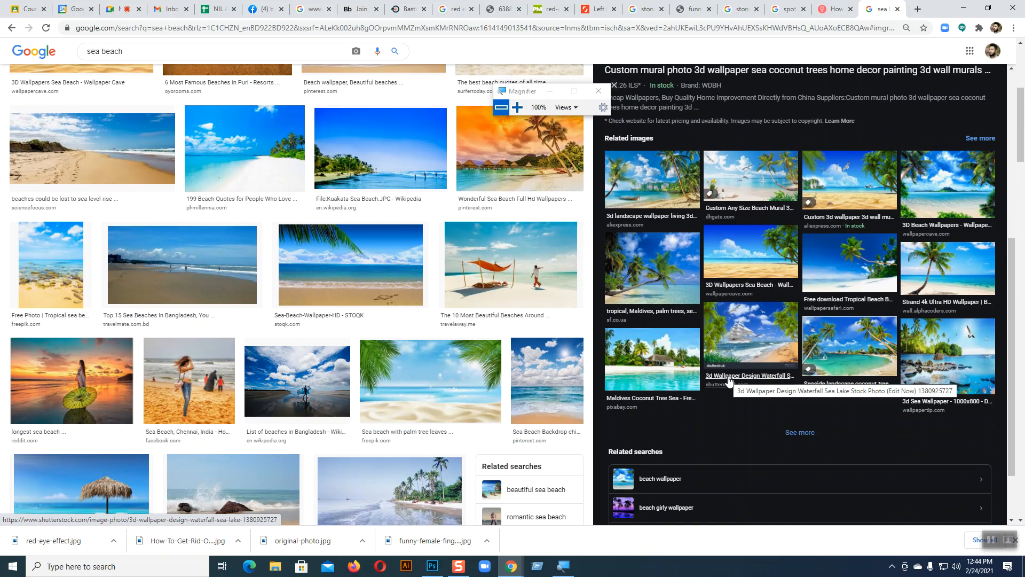
pyautogui.scroll(-2, 729, 380)
pyautogui.scroll(-7, 463, 434)
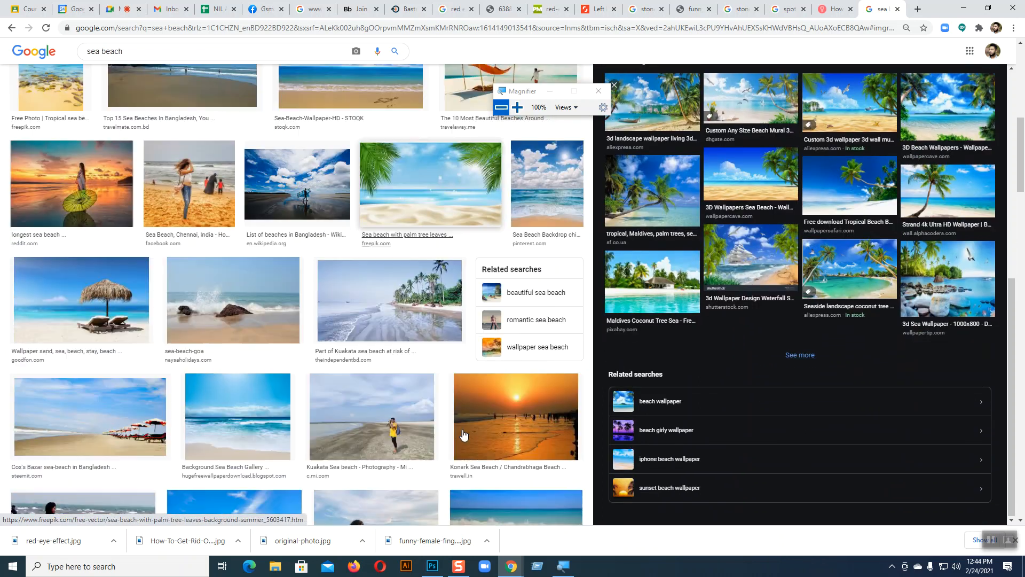
pyautogui.scroll(-1, 463, 434)
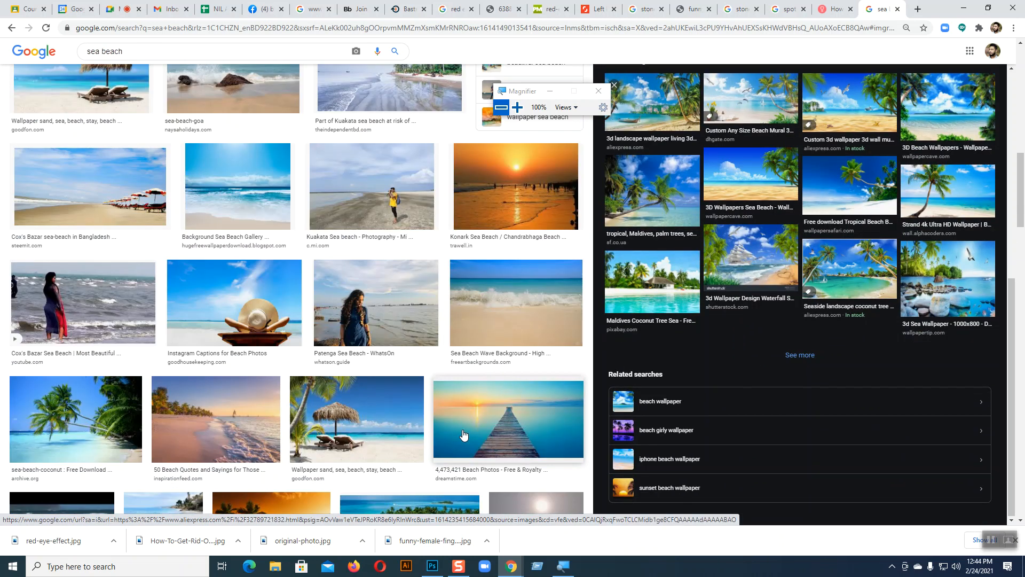
pyautogui.scroll(-5, 463, 433)
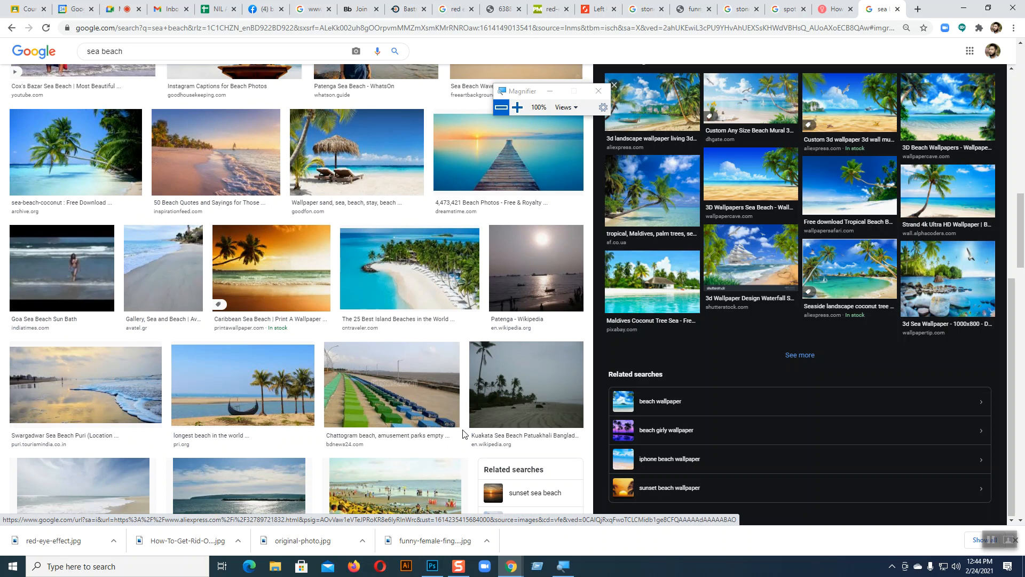
pyautogui.scroll(-6, 357, 443)
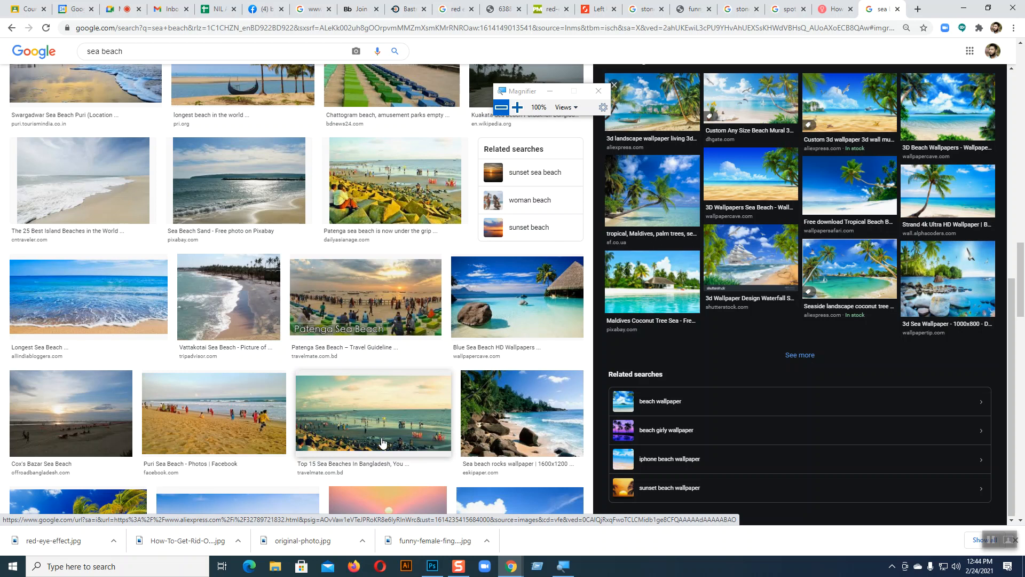
# Preview the stone-and-hut, yellow palm, seashell and hammock beach images, and return to the beach chair photo in Photoshop.
pyautogui.click(532, 340)
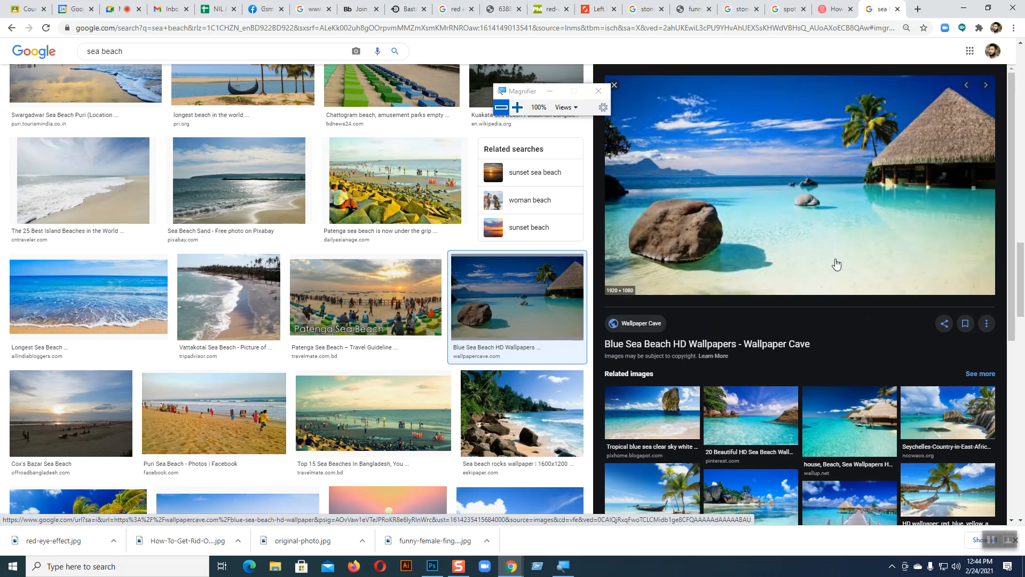
pyautogui.scroll(-3, 300, 464)
pyautogui.click(78, 368)
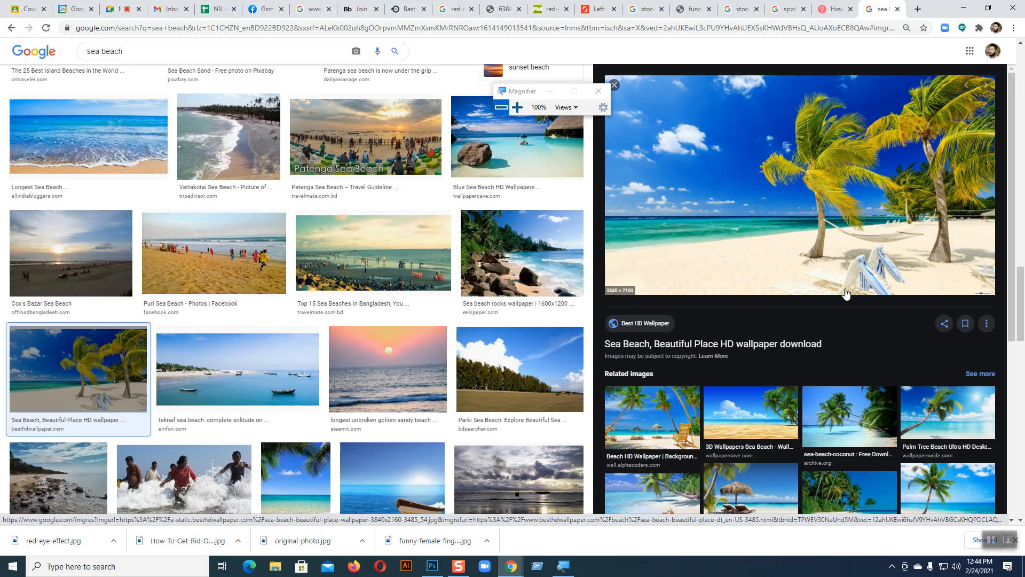
pyautogui.scroll(-2, 846, 294)
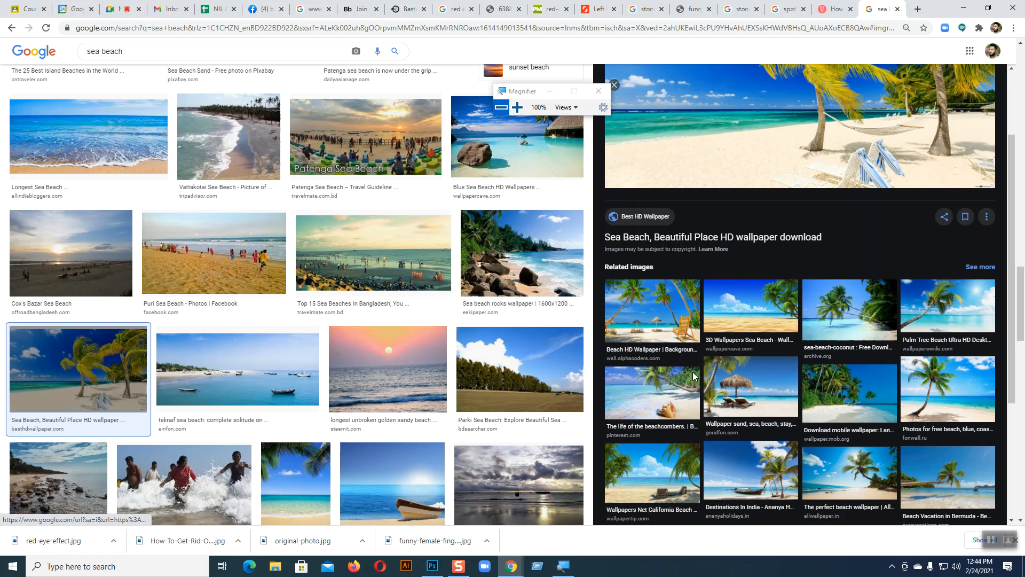
pyautogui.click(668, 381)
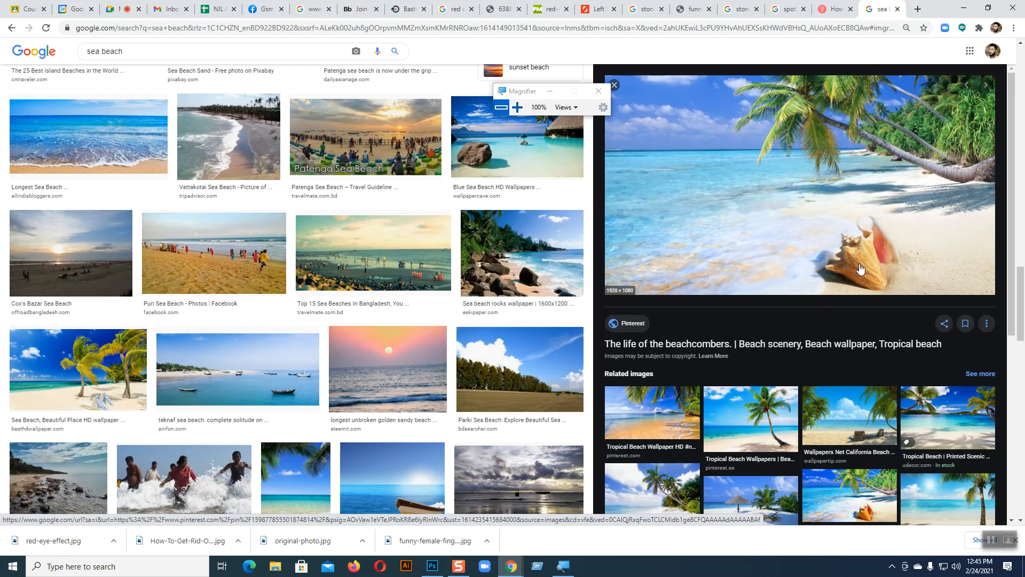
pyautogui.scroll(-4, 785, 291)
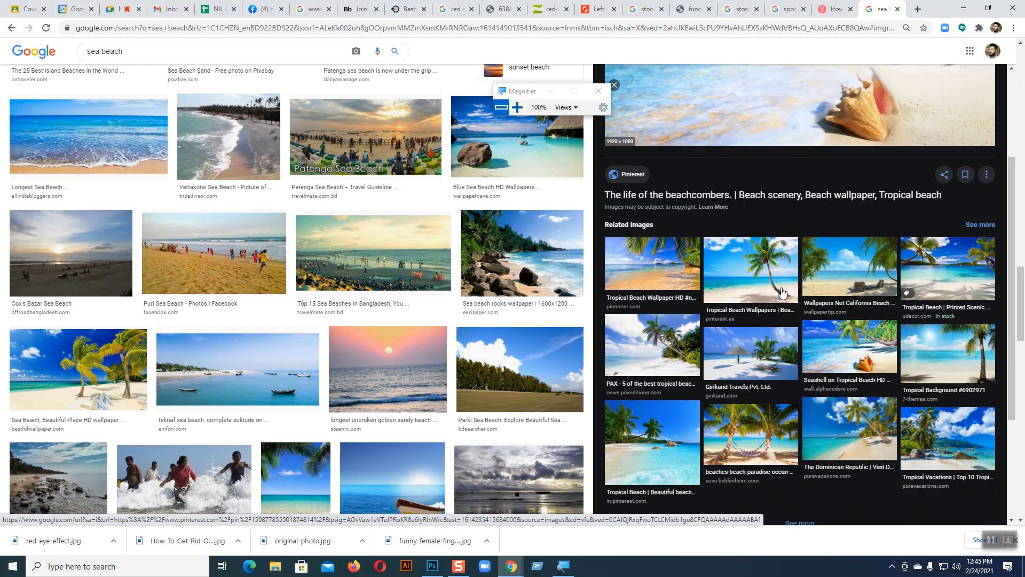
pyautogui.click(749, 361)
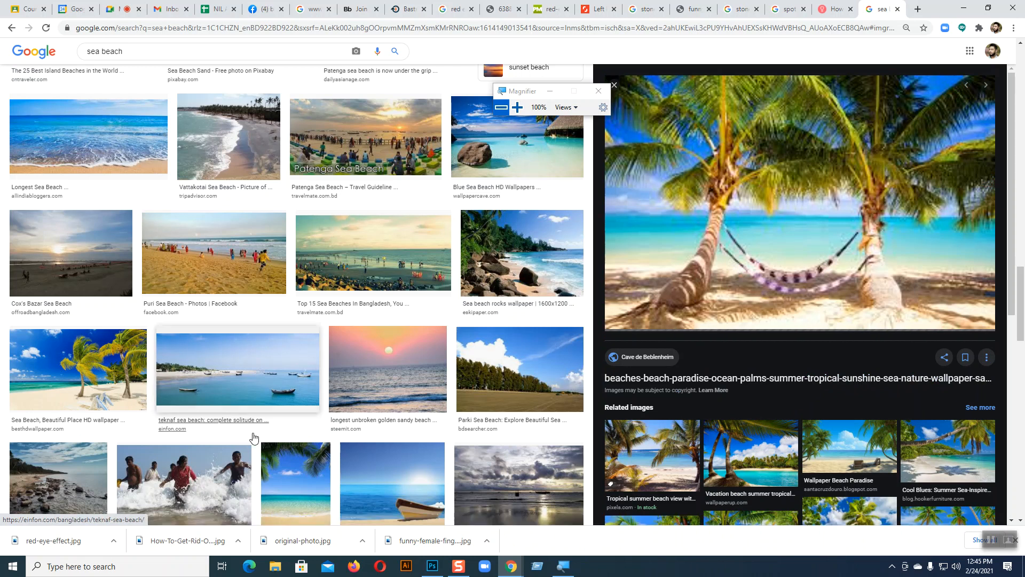
pyautogui.click(128, 409)
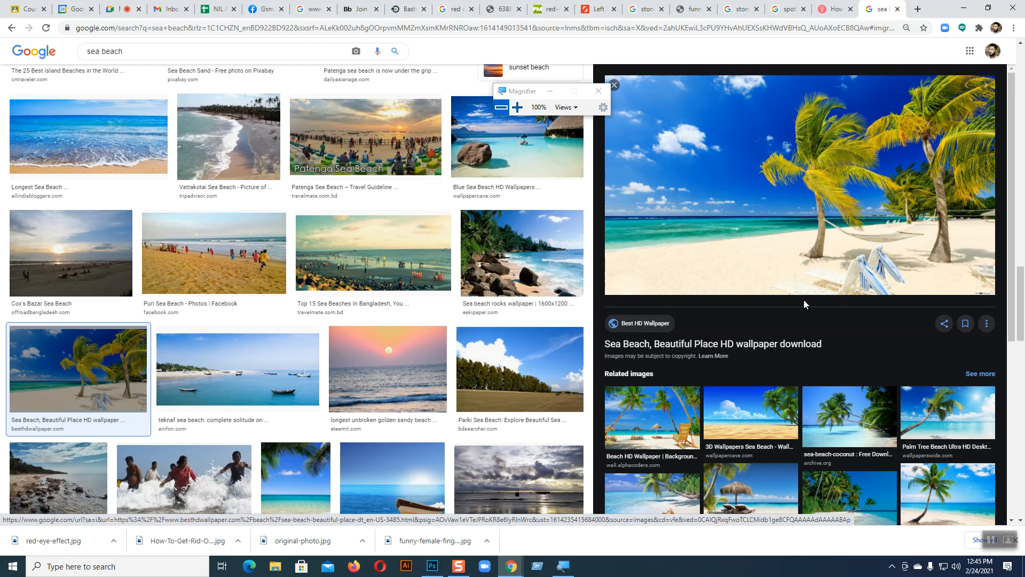
pyautogui.click(433, 566)
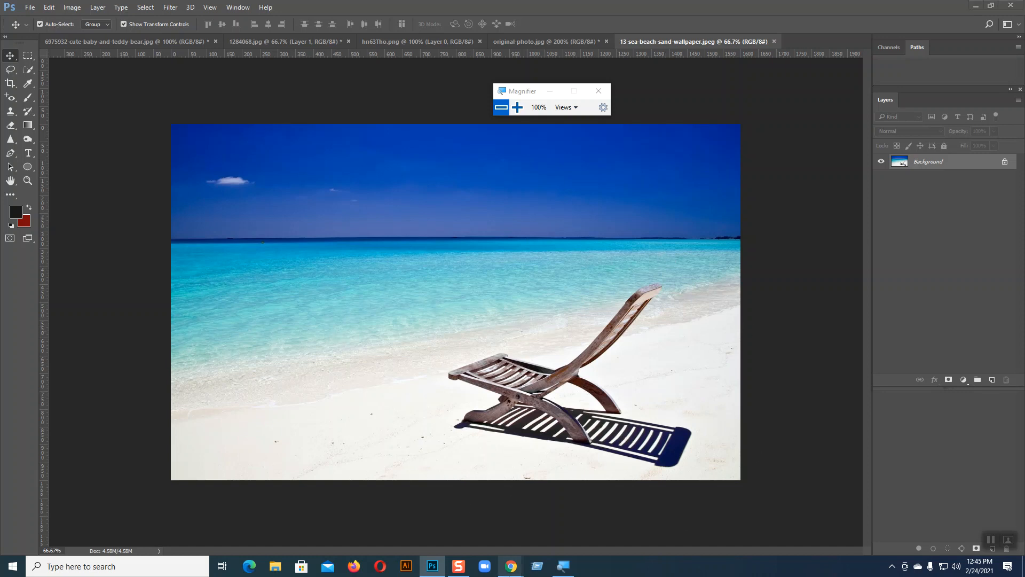
# Switch to the Google Classroom stream in Chrome and start a class announcement with the text "Home work".
pyautogui.click(511, 566)
pyautogui.click(31, 7)
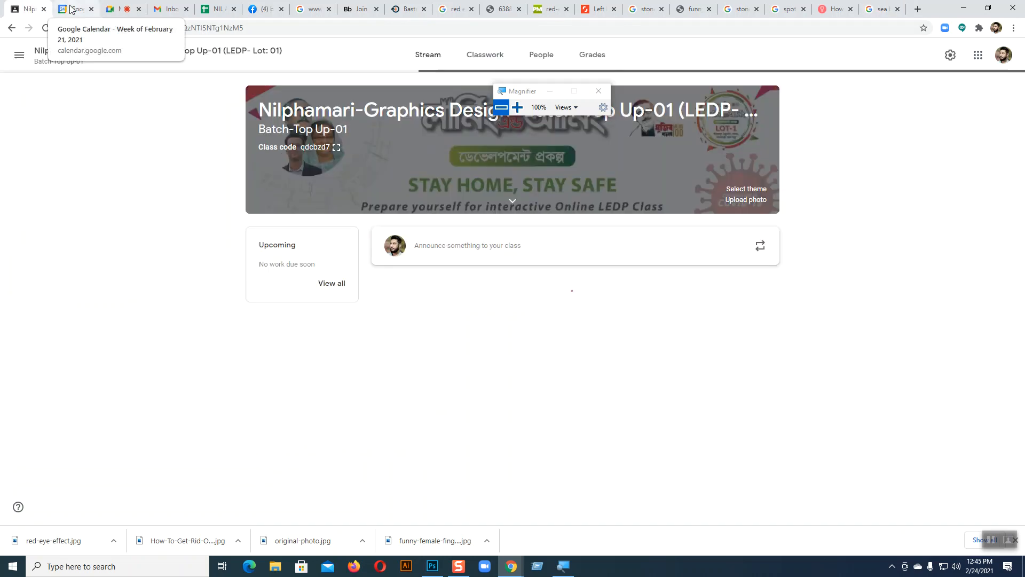
pyautogui.click(468, 249)
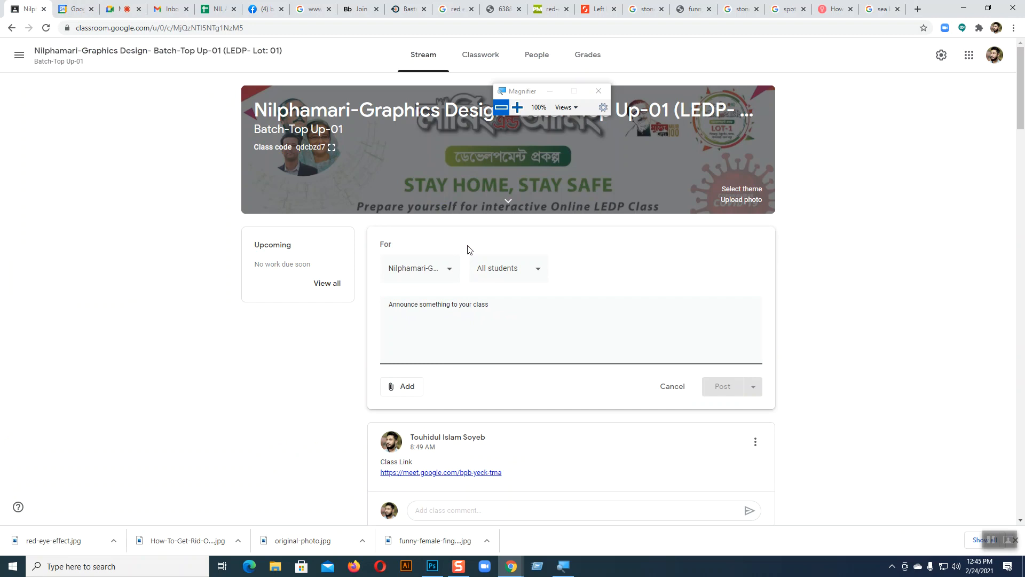
pyautogui.write('Home work')
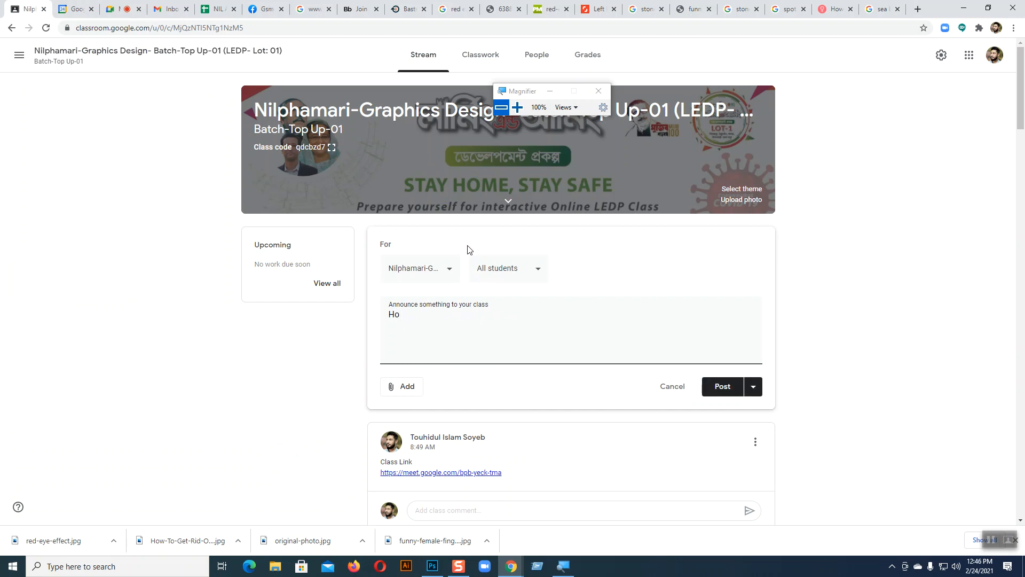